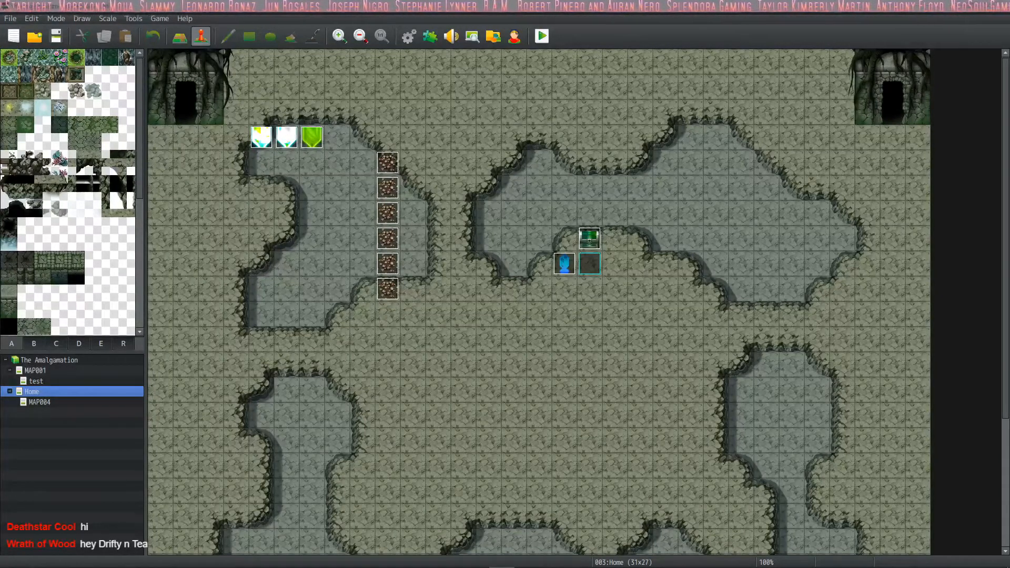
{"action": "mouse_move", "coordinate": [502, 562]}
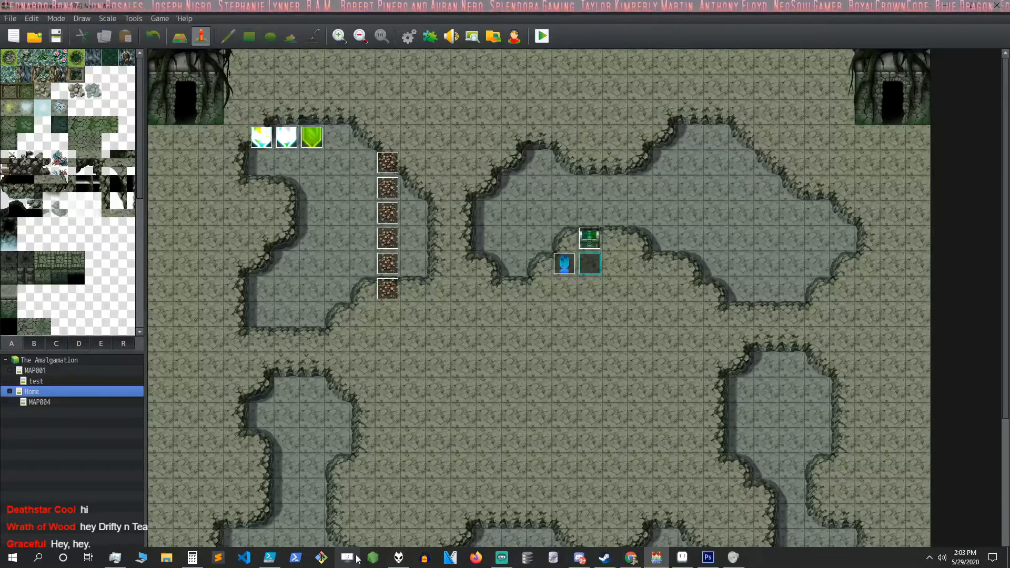
{"action": "left_click", "coordinate": [269, 559]}
{"action": "left_click", "coordinate": [503, 559]}
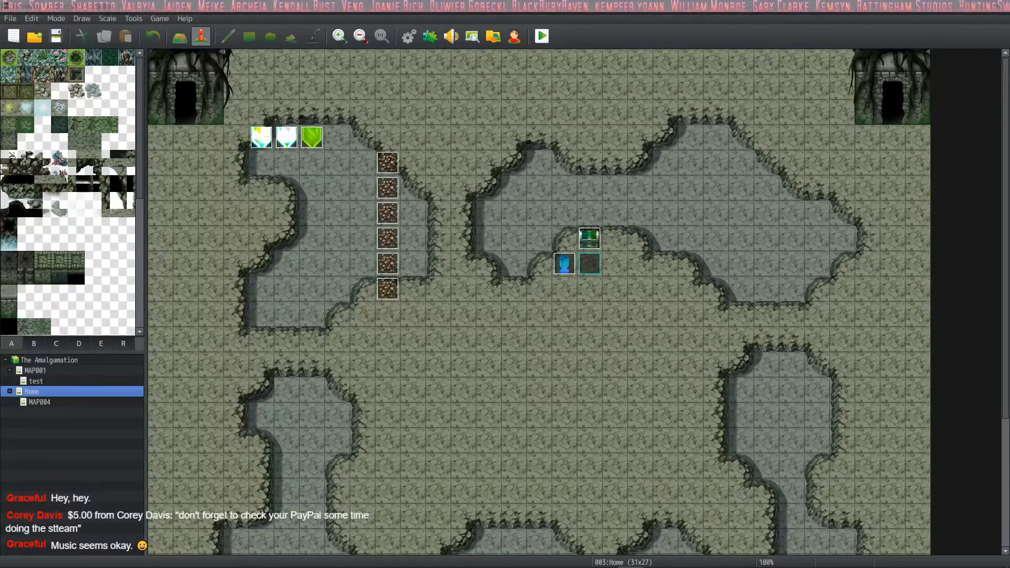
Step: Capture a screen clip of the PayPal donation note to the clipboard
{"action": "key", "text": "super+shift+s"}
{"action": "key", "text": "Escape"}
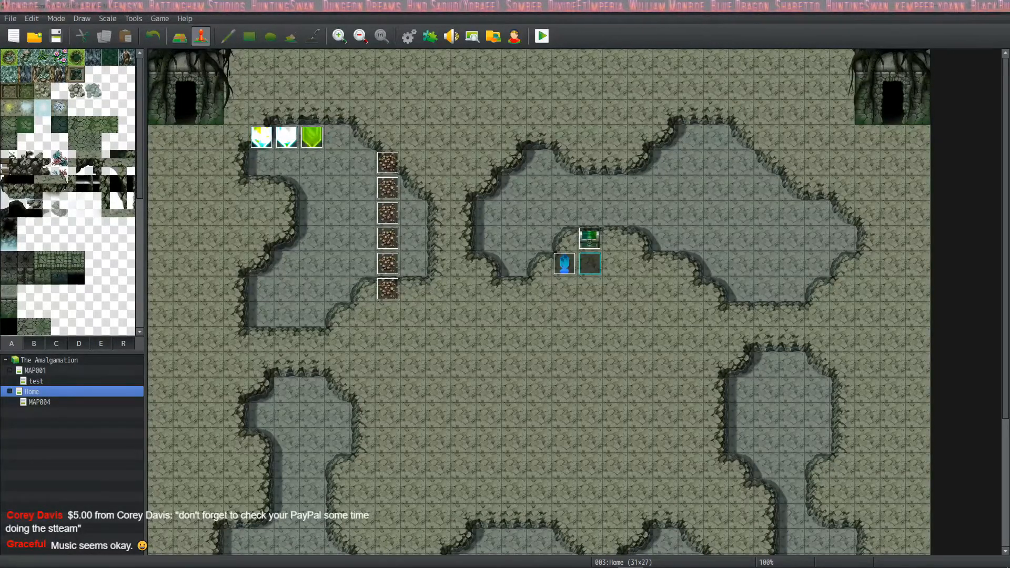
{"action": "key", "text": "super+shift+s"}
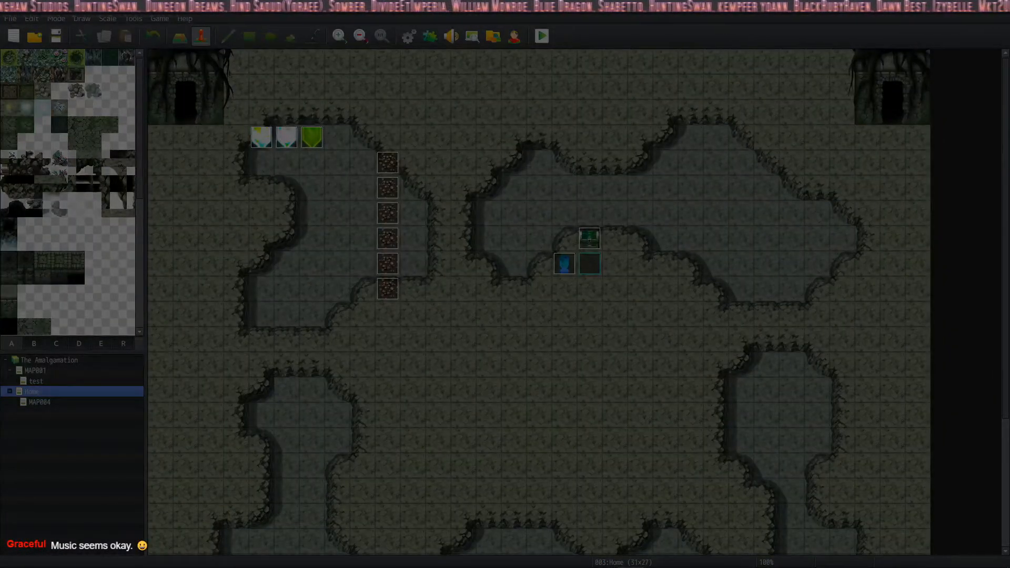
{"action": "key", "text": "Escape"}
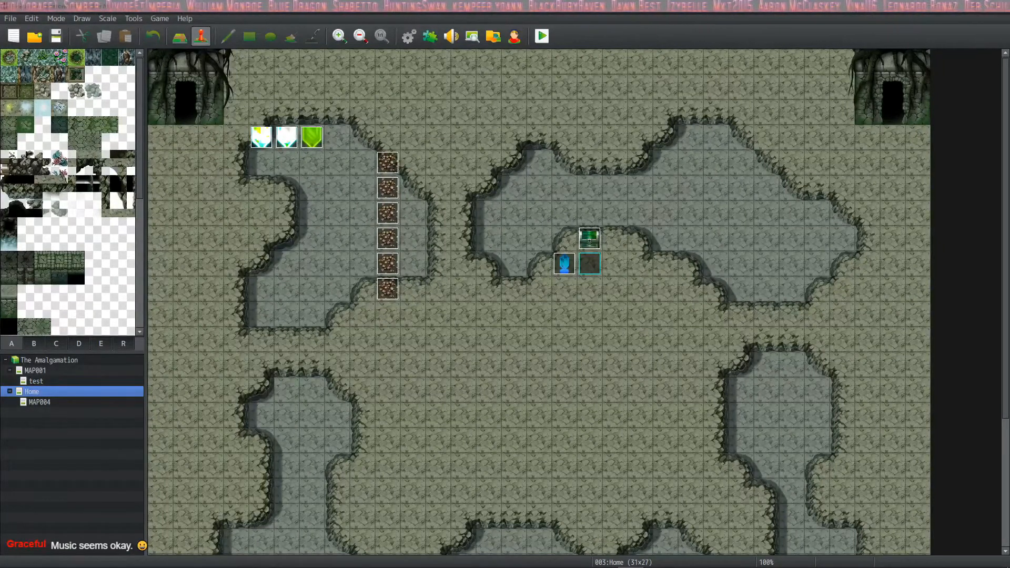
Step: Switch to Discord and post the copied donation note image in the wall_of_heroes channel
{"action": "mouse_move", "coordinate": [559, 554]}
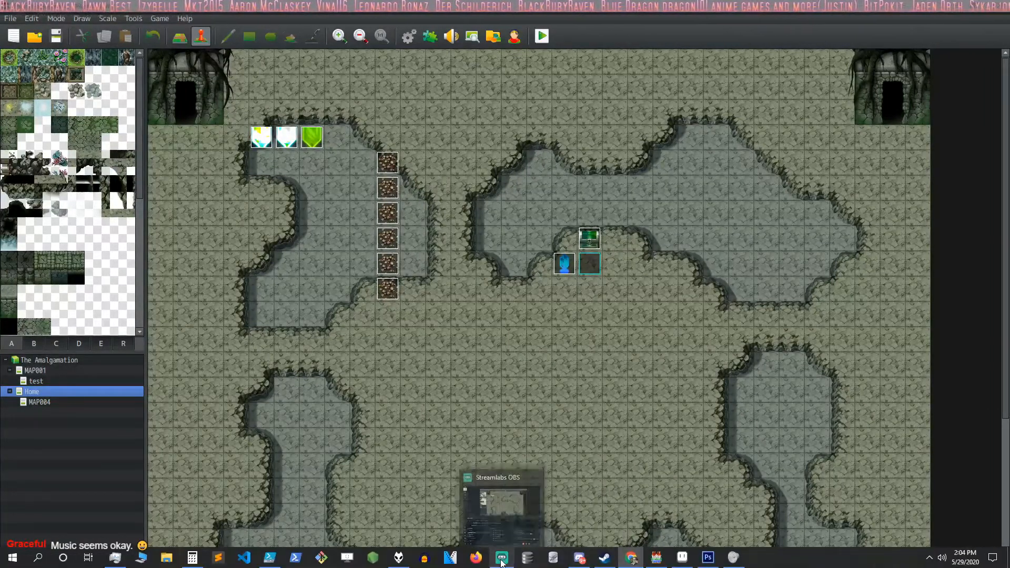
{"action": "left_click", "coordinate": [581, 559]}
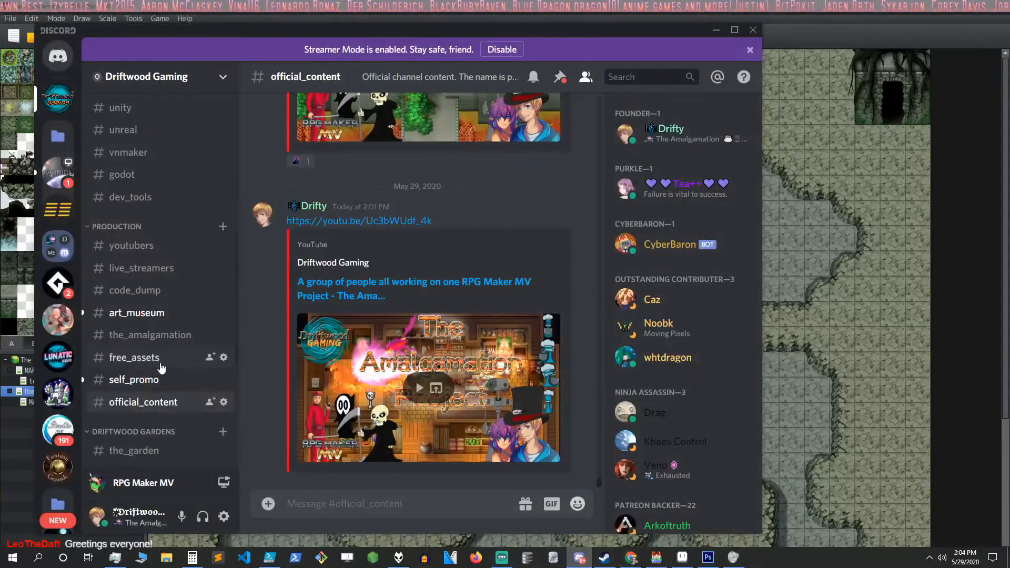
{"action": "scroll", "coordinate": [168, 331], "scroll_direction": "down", "scroll_amount": 5}
{"action": "left_click", "coordinate": [158, 316]}
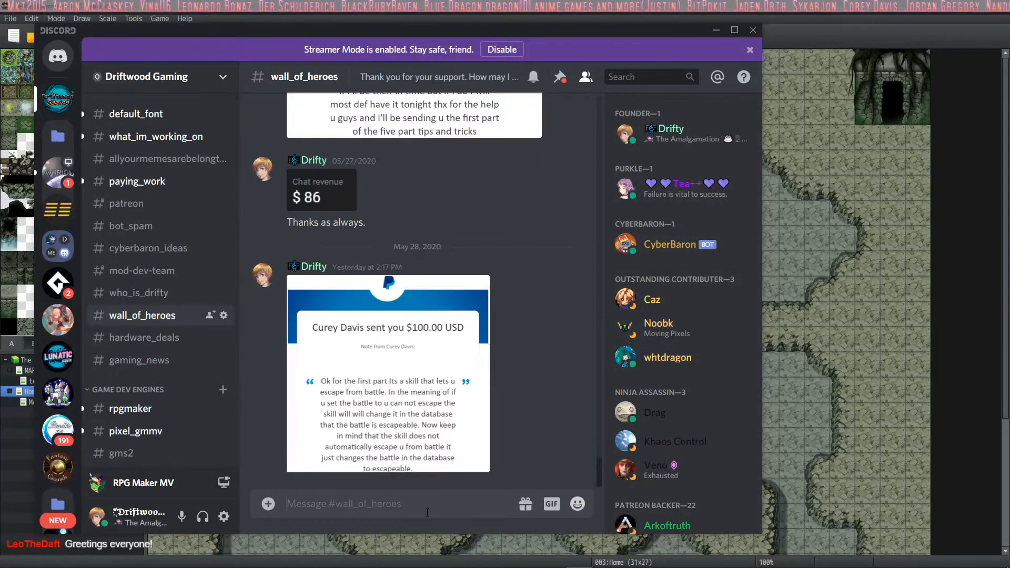
{"action": "right_click", "coordinate": [368, 511]}
{"action": "key", "text": "ctrl+v"}
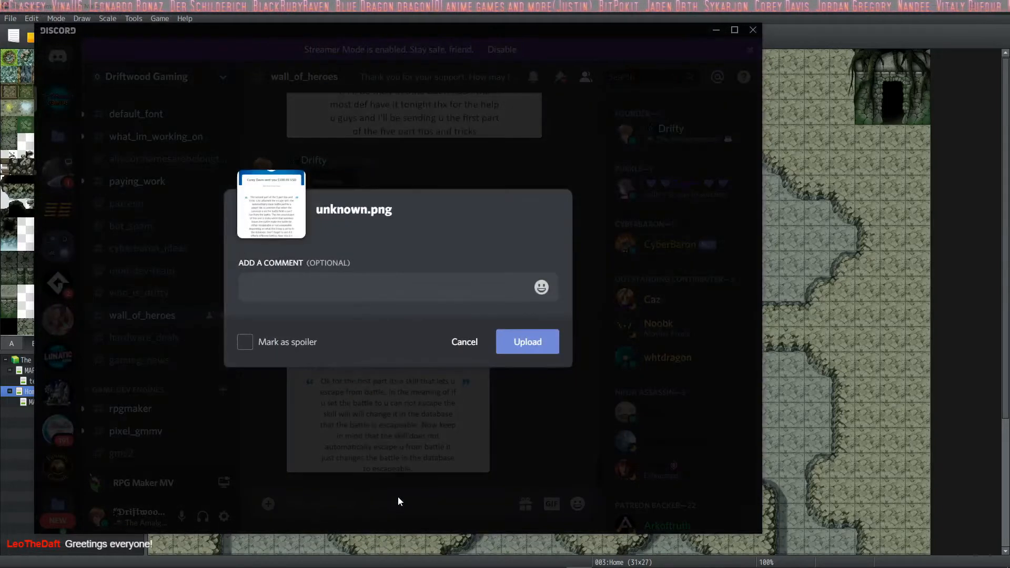
{"action": "key", "text": "Return"}
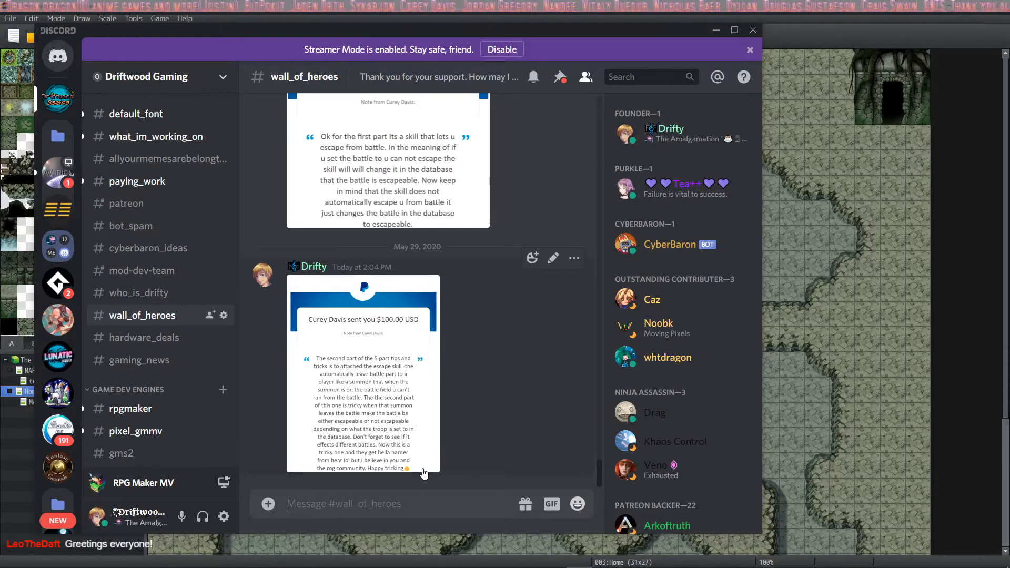
Step: View the posted donation note enlarged to read it, close it and minimize Discord
{"action": "left_click", "coordinate": [378, 443]}
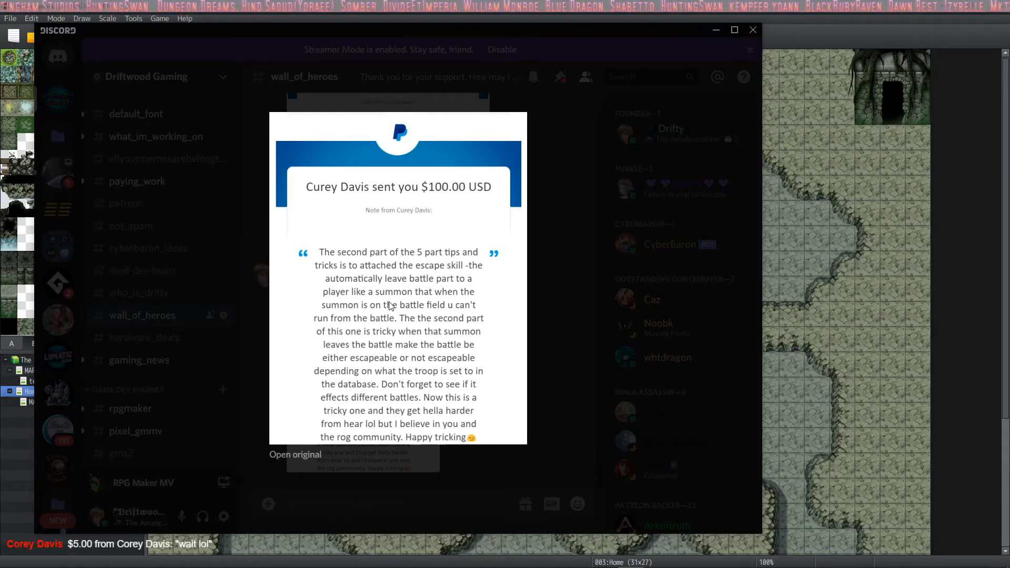
{"action": "left_click", "coordinate": [437, 478]}
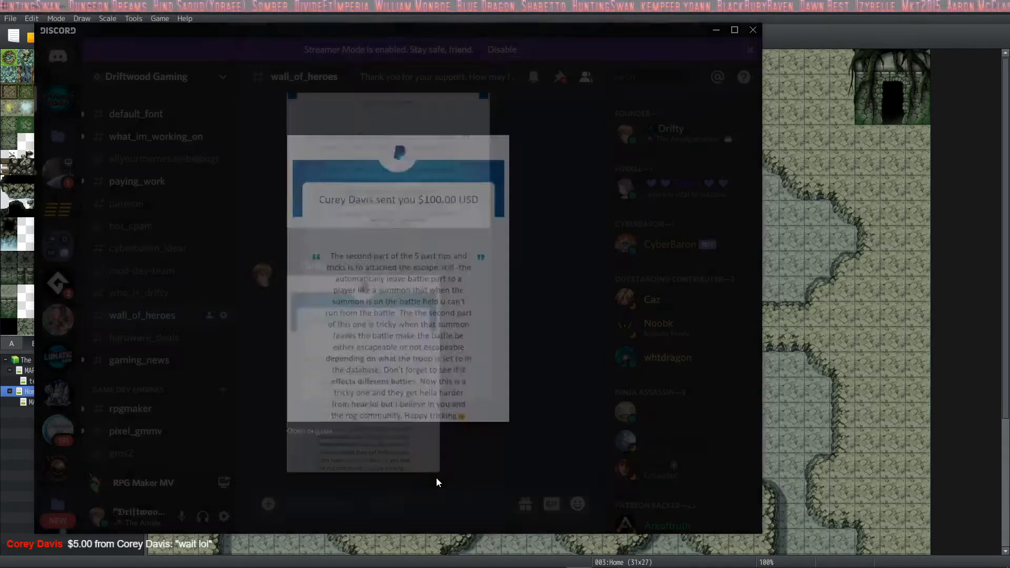
{"action": "left_click", "coordinate": [716, 30]}
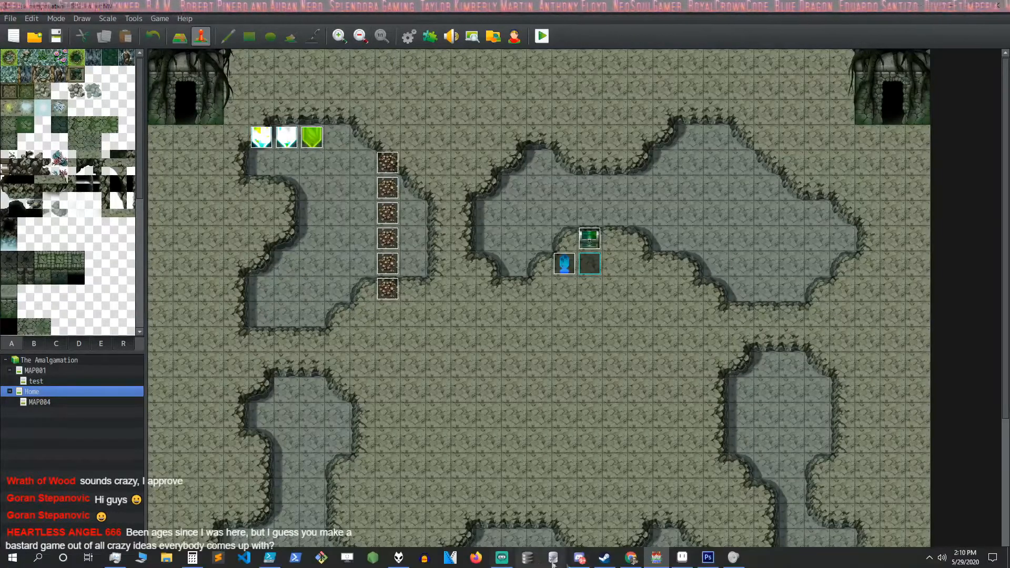
Step: Switch to Discord, open the the_amalgamation channel and review its history back to the party victory screenshot
{"action": "mouse_move", "coordinate": [580, 562]}
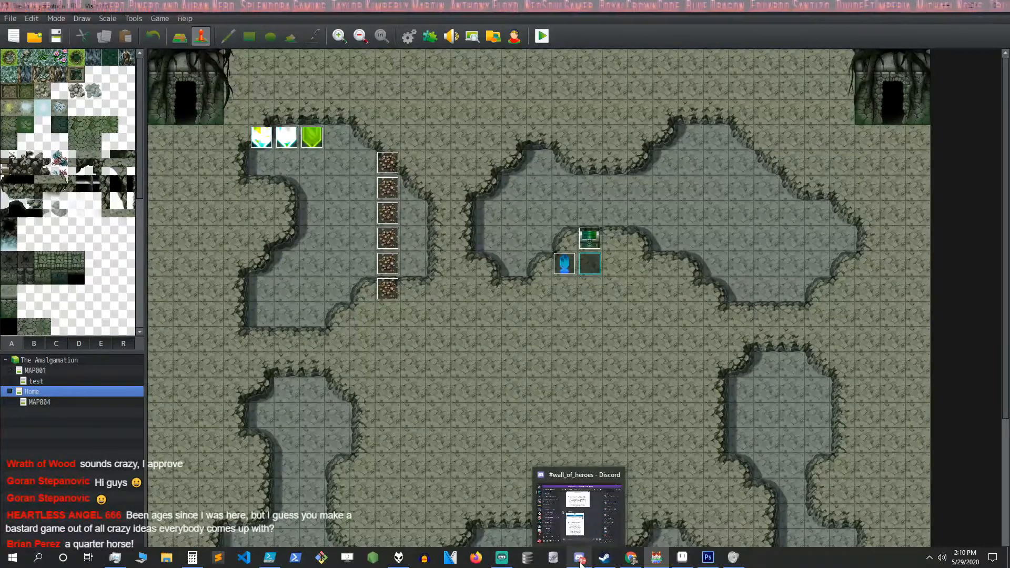
{"action": "left_click", "coordinate": [581, 562]}
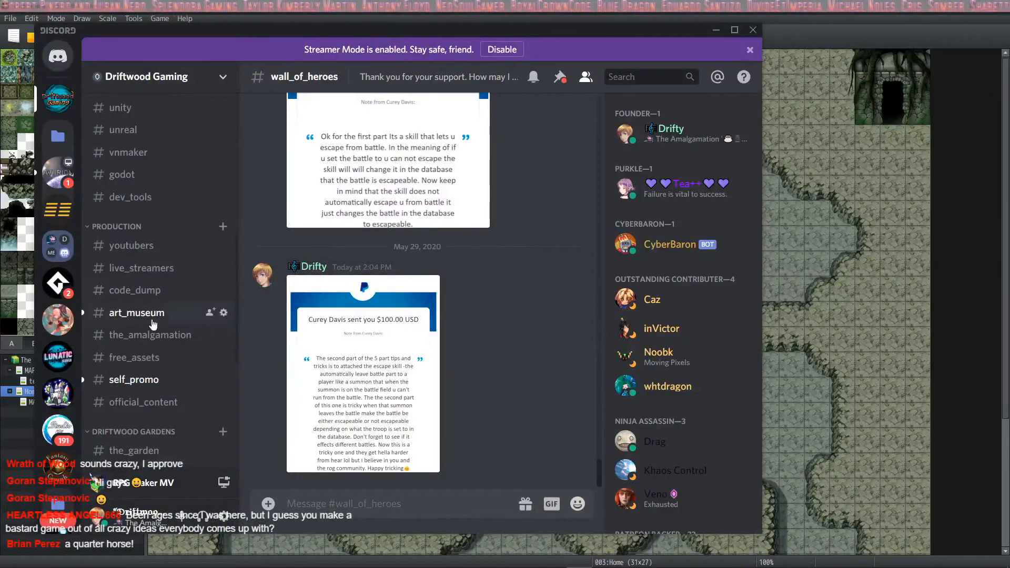
{"action": "left_click", "coordinate": [150, 335]}
{"action": "scroll", "coordinate": [430, 344], "scroll_direction": "up", "scroll_amount": 15}
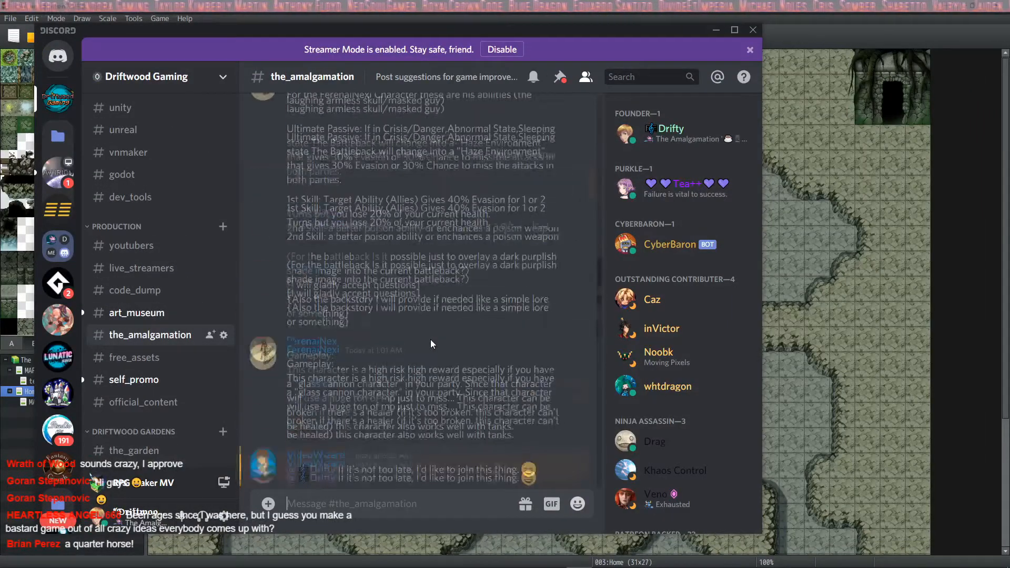
{"action": "scroll", "coordinate": [430, 334], "scroll_direction": "up", "scroll_amount": 10}
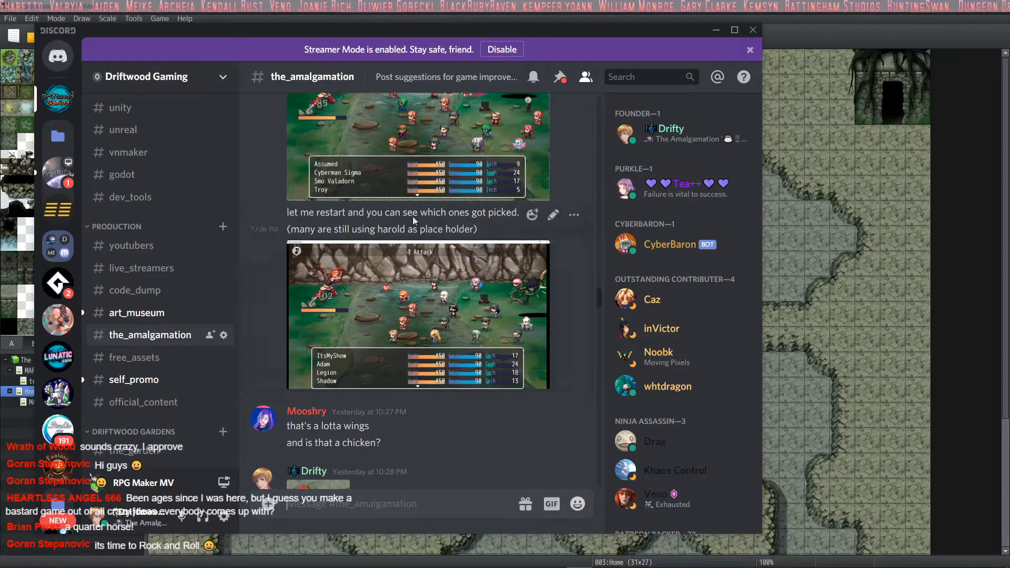
{"action": "scroll", "coordinate": [430, 304], "scroll_direction": "up", "scroll_amount": 5}
{"action": "scroll", "coordinate": [432, 243], "scroll_direction": "up", "scroll_amount": 5}
{"action": "scroll", "coordinate": [432, 243], "scroll_direction": "up", "scroll_amount": 3}
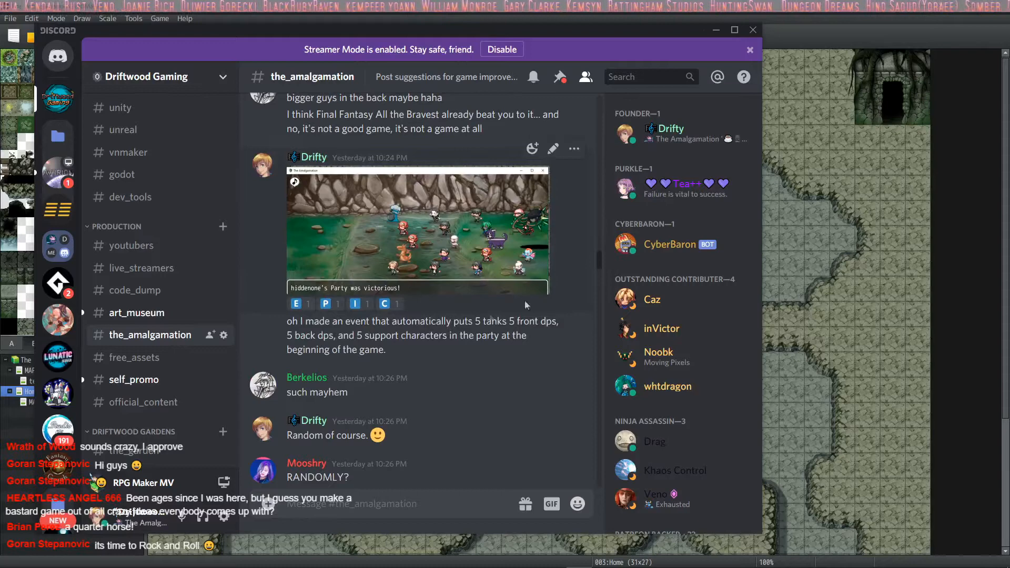
Step: Review the channel's battle screenshots and view the Event Editor image of the actor randomizer enlarged
{"action": "scroll", "coordinate": [525, 305], "scroll_direction": "down", "scroll_amount": 15}
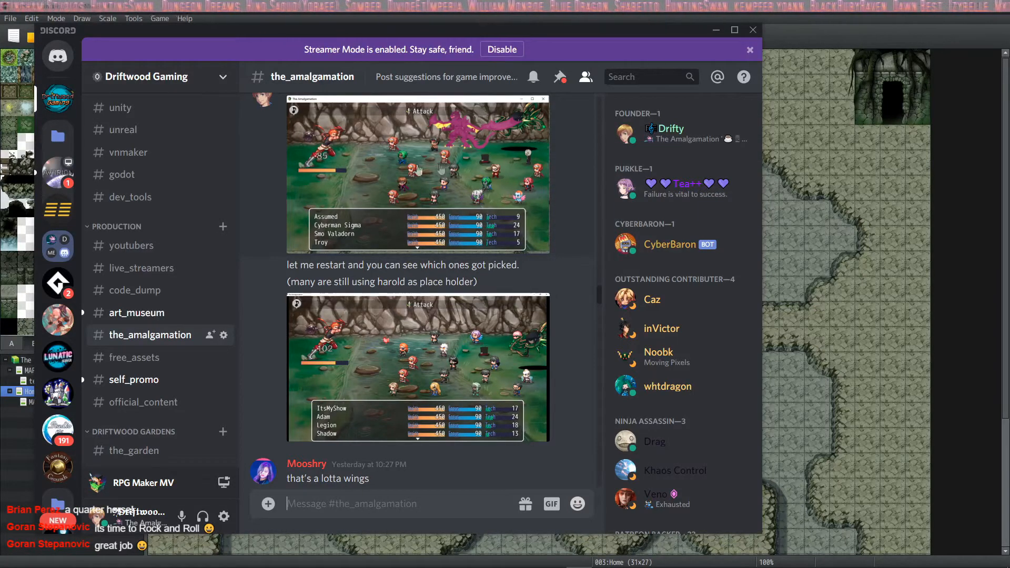
{"action": "scroll", "coordinate": [337, 221], "scroll_direction": "down", "scroll_amount": 7}
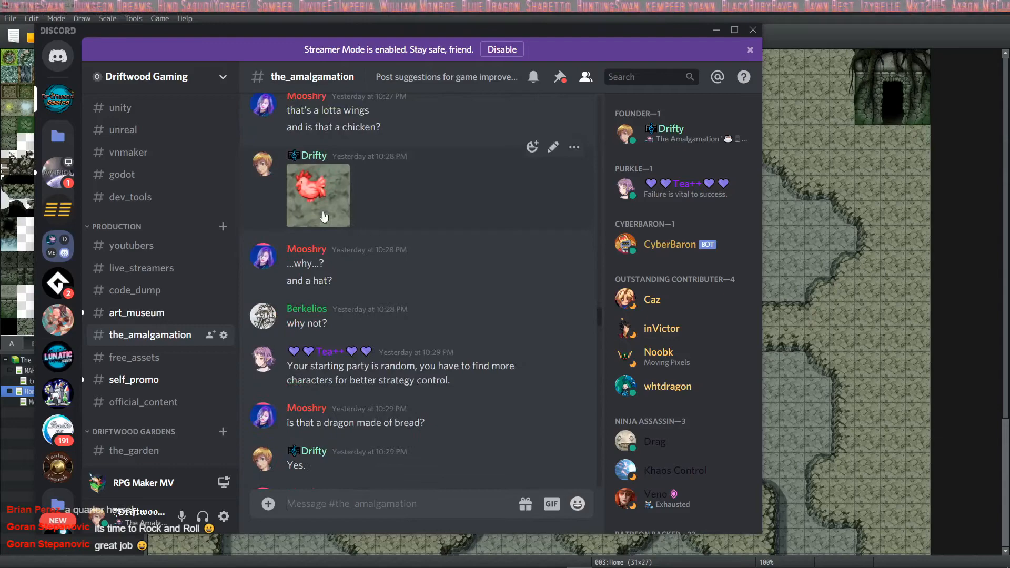
{"action": "scroll", "coordinate": [326, 210], "scroll_direction": "down", "scroll_amount": 8}
{"action": "scroll", "coordinate": [334, 204], "scroll_direction": "down", "scroll_amount": 5}
{"action": "left_click", "coordinate": [526, 237]}
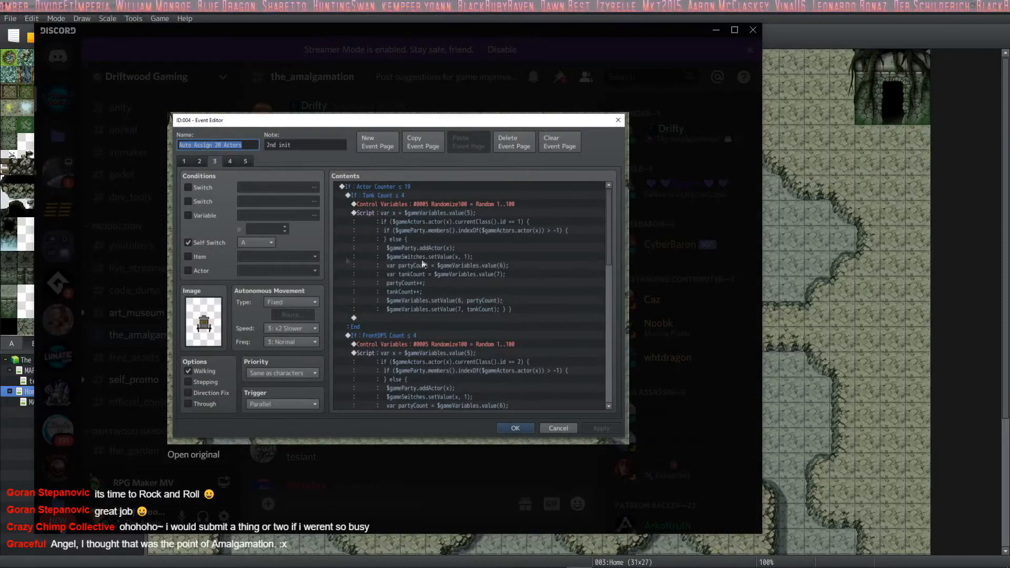
{"action": "left_click", "coordinate": [402, 476]}
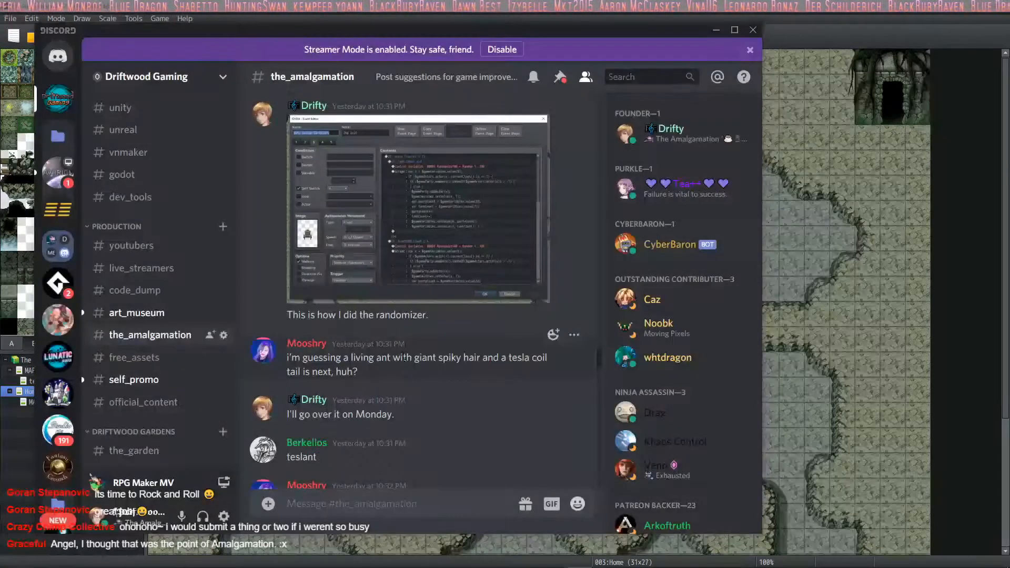
Step: Read the newer channel messages, covering the currentClass().id code note, the character ability suggestions and the request to join
{"action": "scroll", "coordinate": [367, 164], "scroll_direction": "down", "scroll_amount": 10}
{"action": "scroll", "coordinate": [367, 163], "scroll_direction": "up", "scroll_amount": 4}
{"action": "scroll", "coordinate": [363, 179], "scroll_direction": "down", "scroll_amount": 5}
{"action": "scroll", "coordinate": [361, 194], "scroll_direction": "up", "scroll_amount": 4}
{"action": "scroll", "coordinate": [357, 215], "scroll_direction": "down", "scroll_amount": 5}
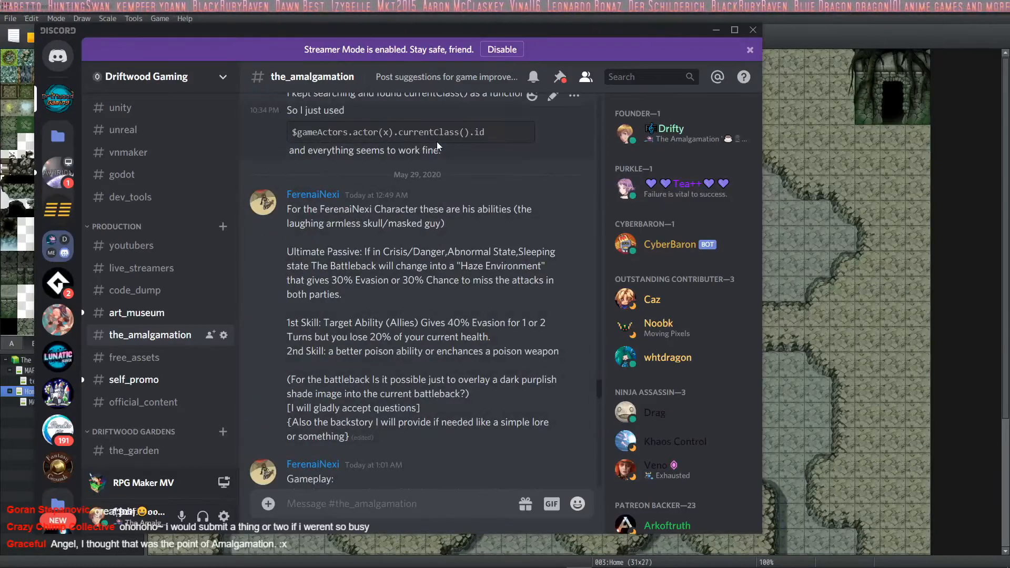
{"action": "scroll", "coordinate": [389, 264], "scroll_direction": "up", "scroll_amount": 3}
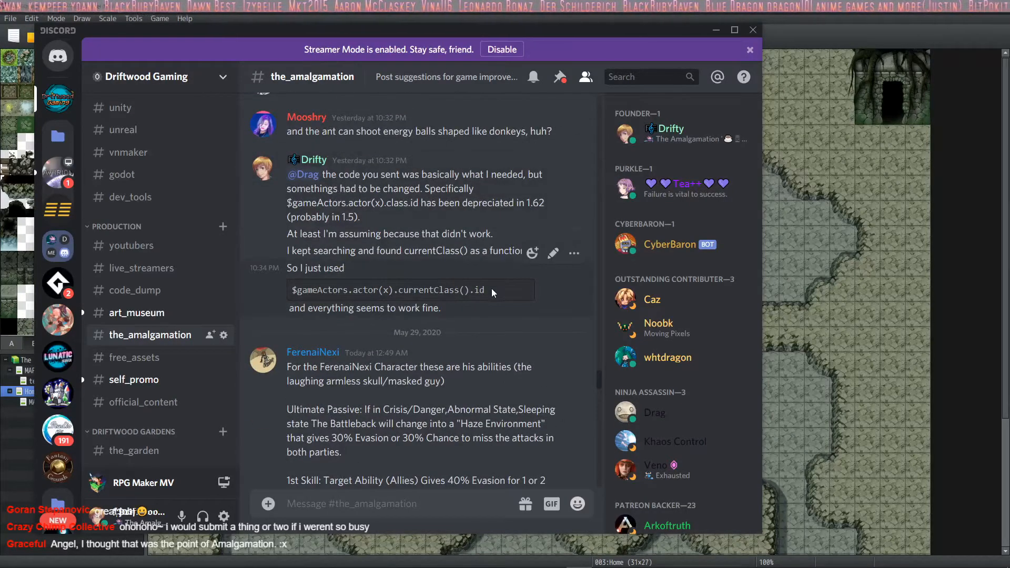
{"action": "left_click_drag", "start_coordinate": [318, 290], "coordinate": [485, 290]}
{"action": "scroll", "coordinate": [455, 256], "scroll_direction": "down", "scroll_amount": 6}
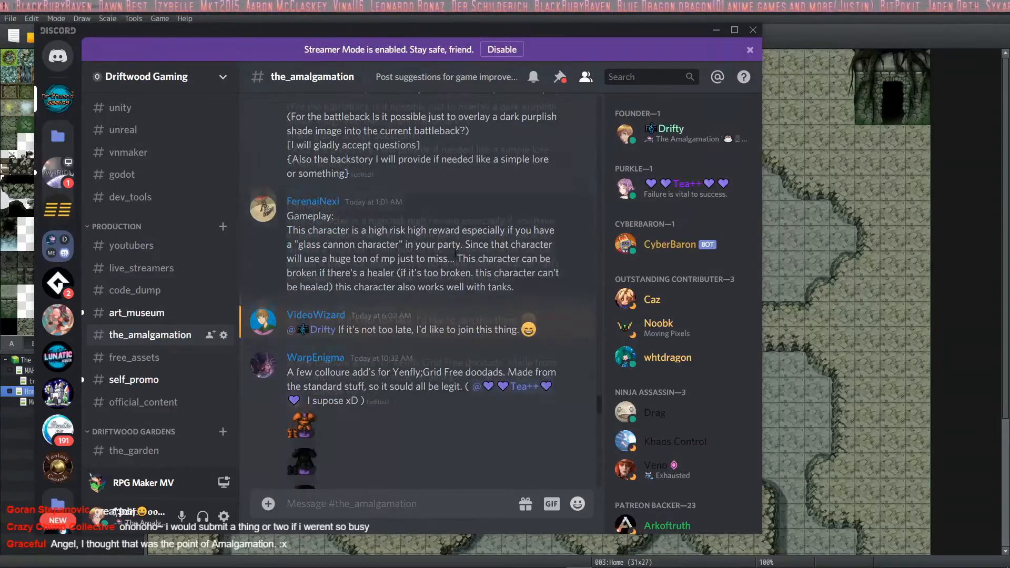
{"action": "scroll", "coordinate": [400, 231], "scroll_direction": "down", "scroll_amount": 2}
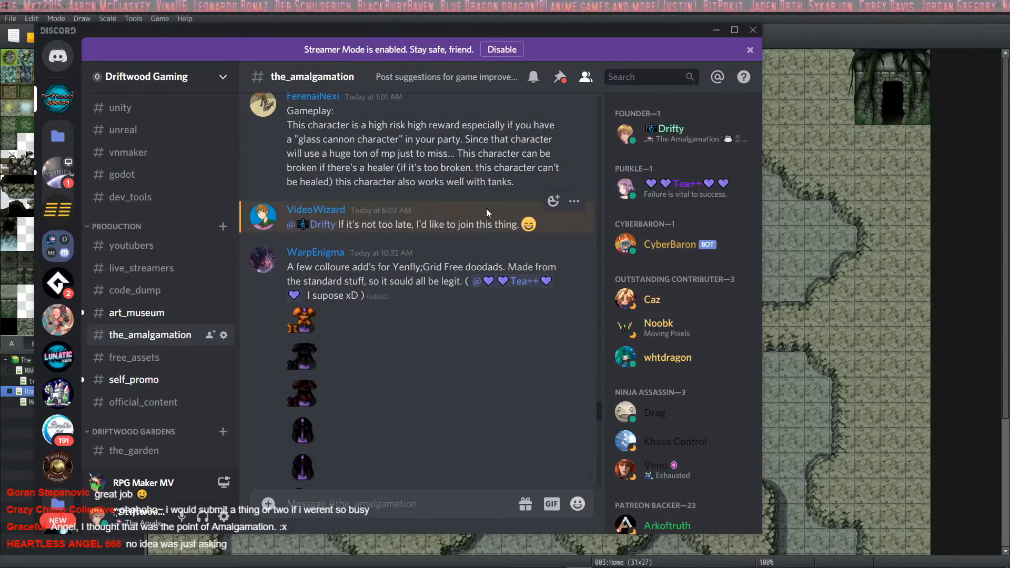
Step: Switch back to RPG Maker MV and select the empty actor slot 0094 in the database
{"action": "left_click", "coordinate": [440, 2]}
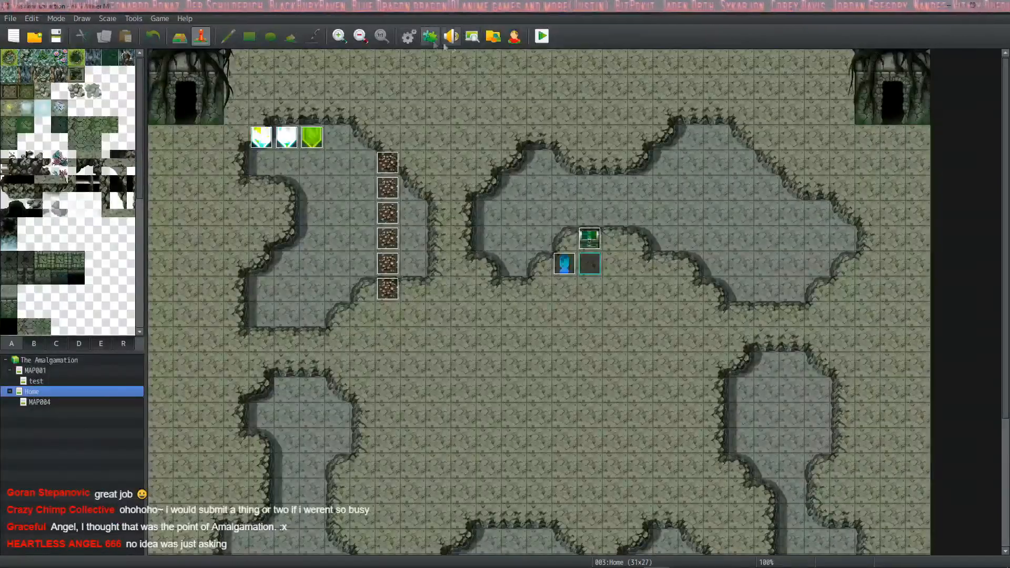
{"action": "left_click", "coordinate": [409, 36]}
{"action": "scroll", "coordinate": [361, 342], "scroll_direction": "down", "scroll_amount": 15}
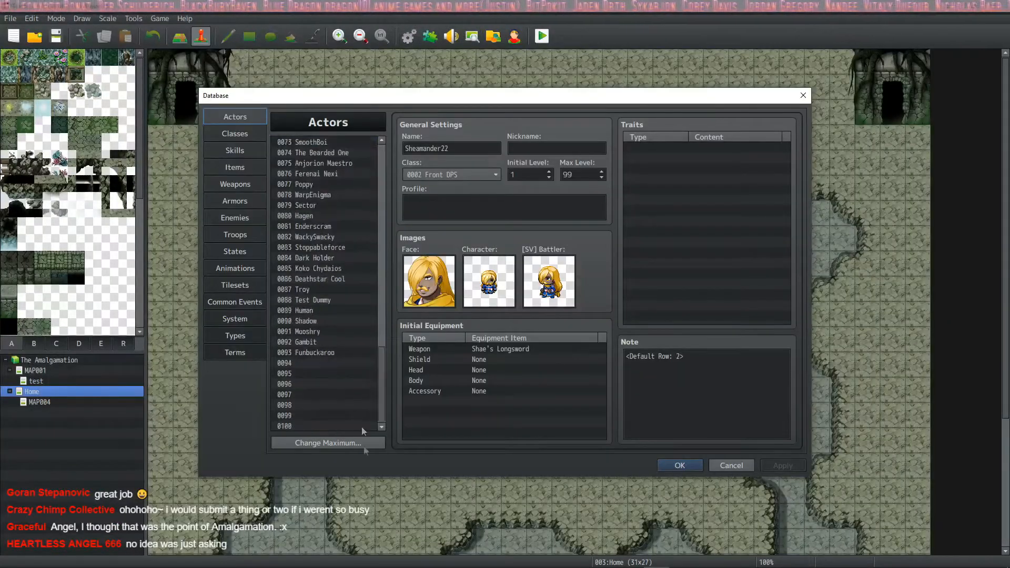
{"action": "left_click", "coordinate": [301, 362]}
Step: Name actor 0094 "Video Wizard" and set its class to 0003 Back DPS
{"action": "left_click", "coordinate": [437, 149]}
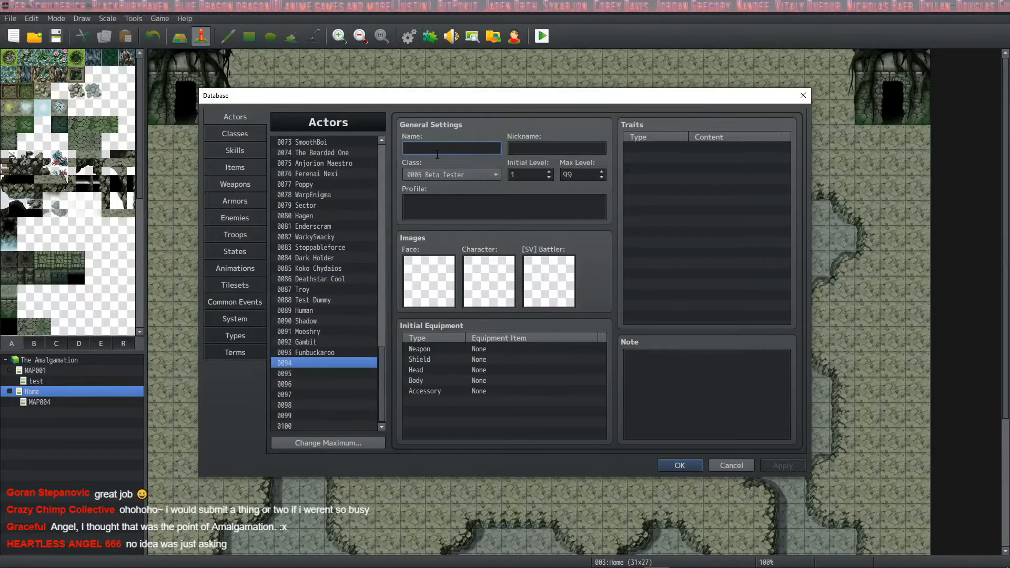
{"action": "type", "text": "video Wizar"}
{"action": "key", "text": "BackSpace"}
{"action": "key", "text": "BackSpace"}
{"action": "key", "text": "BackSpace"}
{"action": "key", "text": "BackSpace"}
{"action": "key", "text": "BackSpace"}
{"action": "key", "text": "BackSpace"}
{"action": "key", "text": "BackSpace"}
{"action": "key", "text": "BackSpace"}
{"action": "key", "text": "BackSpace"}
{"action": "key", "text": "BackSpace"}
{"action": "key", "text": "BackSpace"}
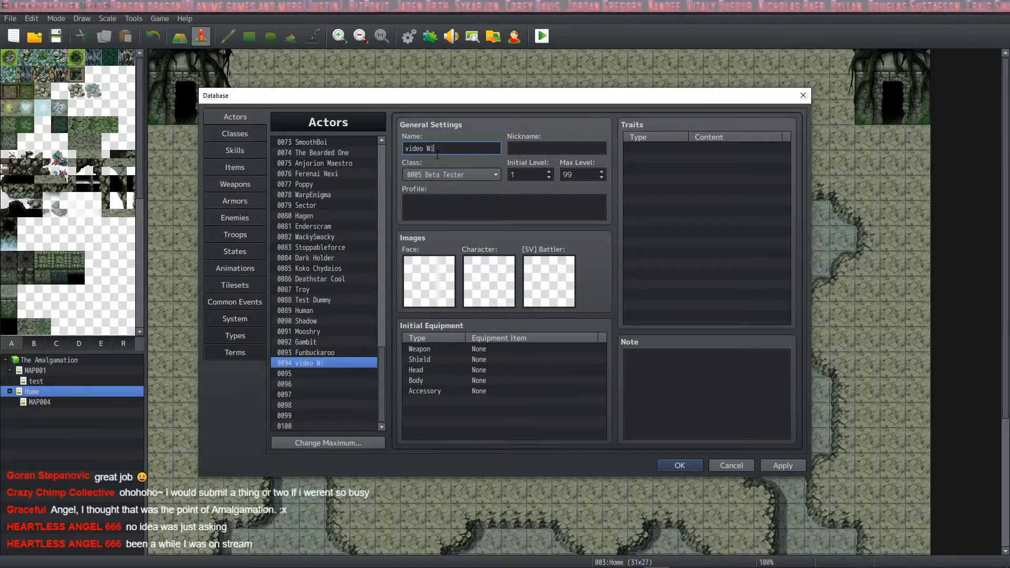
{"action": "type", "text": "Video Wizard"}
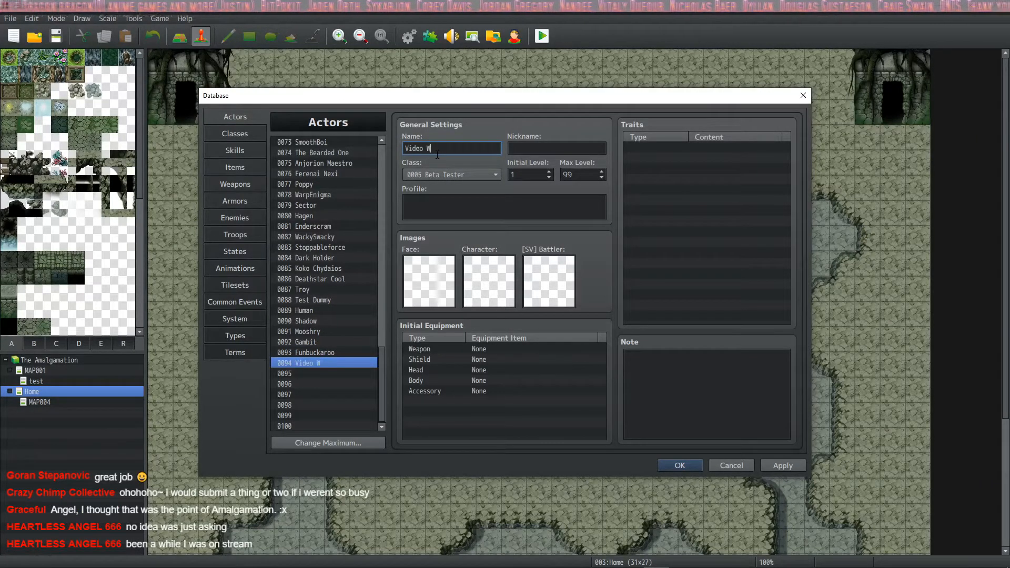
{"action": "left_click", "coordinate": [479, 179]}
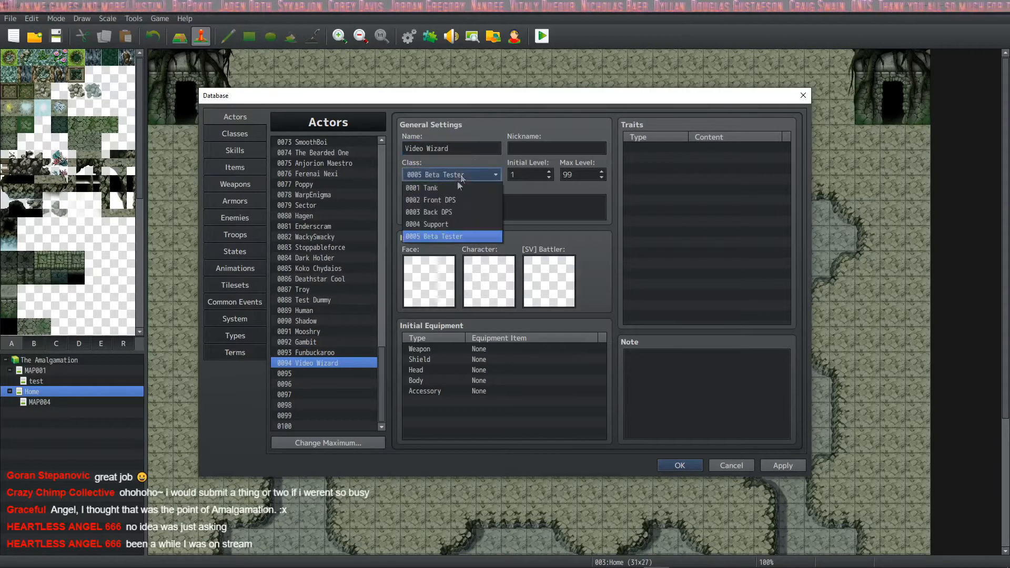
{"action": "left_click", "coordinate": [463, 214]}
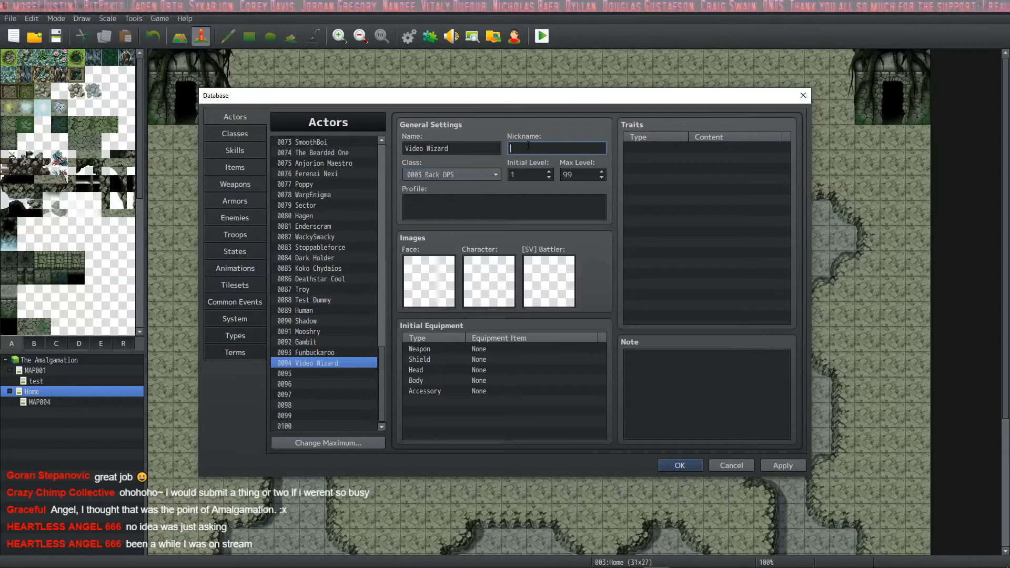
Step: Set Video Wizard's face and character images to Actor1 and its side-view battler to Actor1_1, and apply the changes
{"action": "double_click", "coordinate": [417, 263]}
{"action": "left_click", "coordinate": [361, 194]}
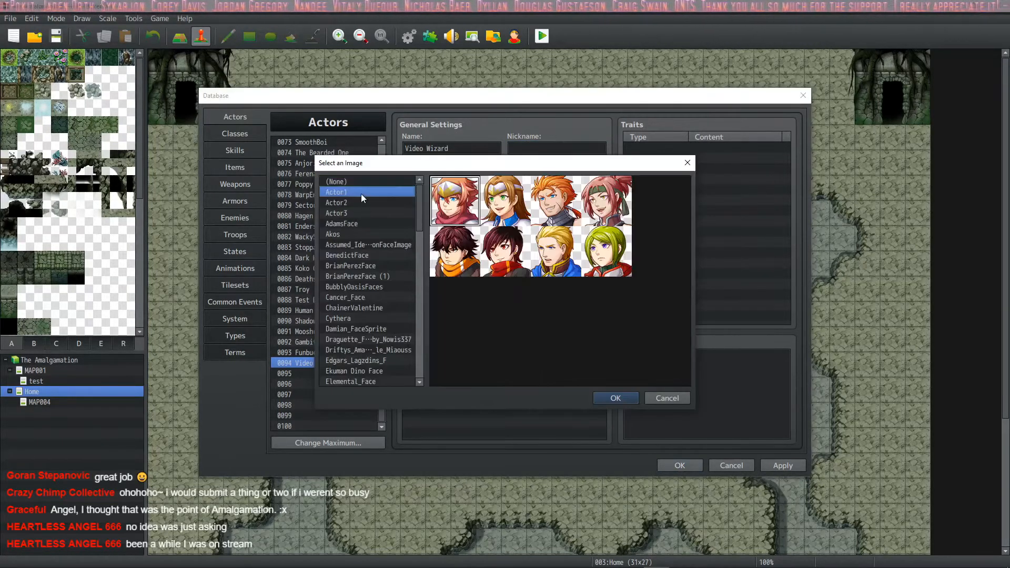
{"action": "left_click", "coordinate": [603, 397]}
{"action": "left_click", "coordinate": [472, 295]}
{"action": "double_click", "coordinate": [472, 295]}
{"action": "left_click", "coordinate": [359, 204]}
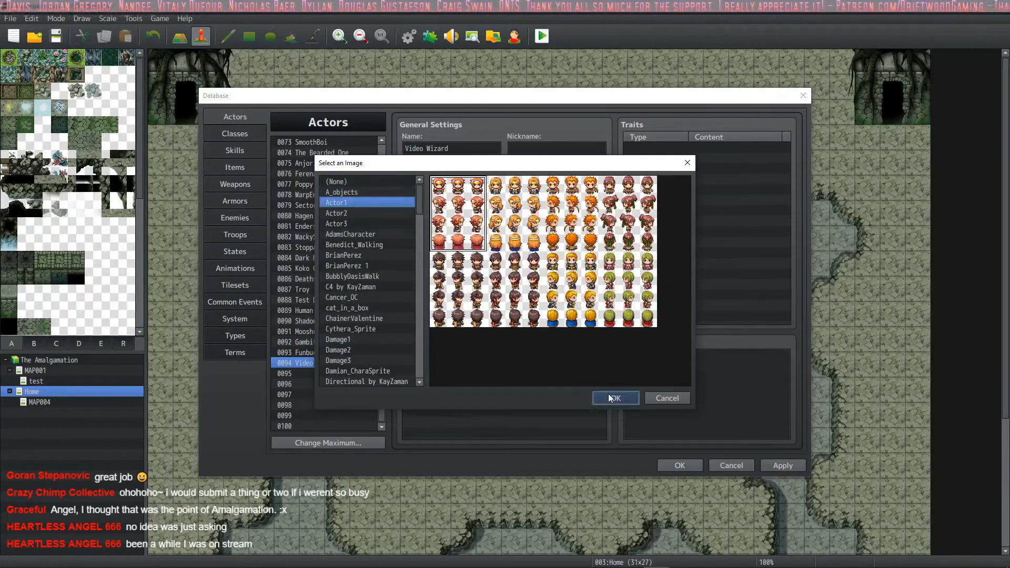
{"action": "left_click", "coordinate": [608, 398]}
{"action": "double_click", "coordinate": [538, 282]}
{"action": "left_click", "coordinate": [373, 203]}
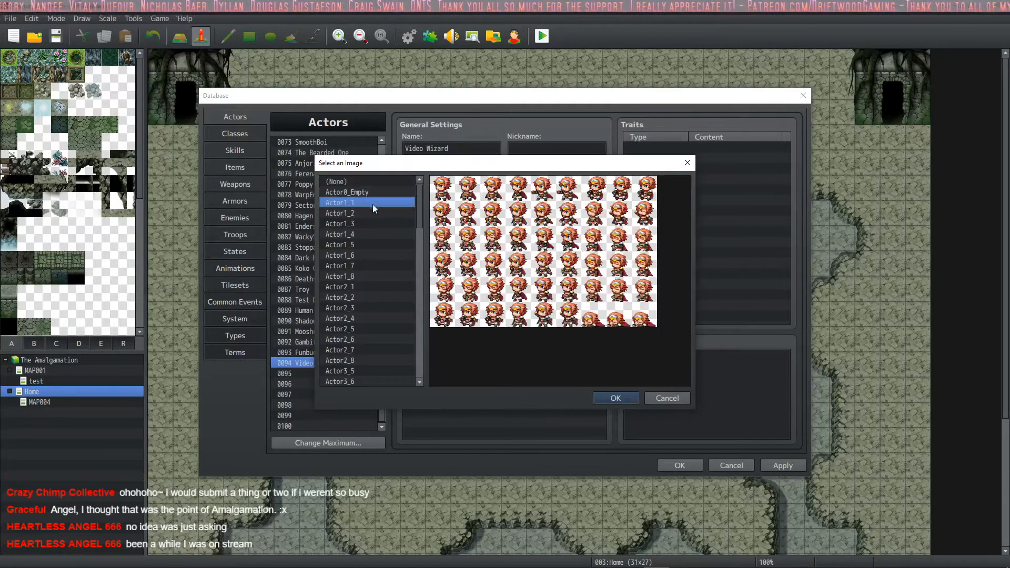
{"action": "left_click", "coordinate": [607, 396]}
{"action": "left_click", "coordinate": [783, 466]}
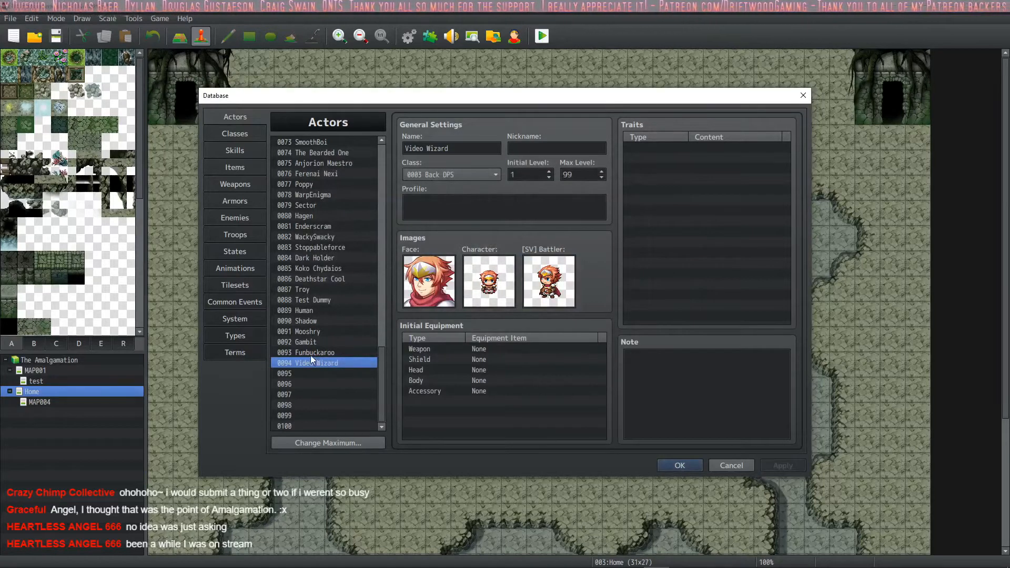
Step: Copy the <Default Row: 4> note from actor Funbuckaroo into Video Wizard's note and apply it
{"action": "left_click", "coordinate": [310, 353]}
{"action": "left_click", "coordinate": [728, 374]}
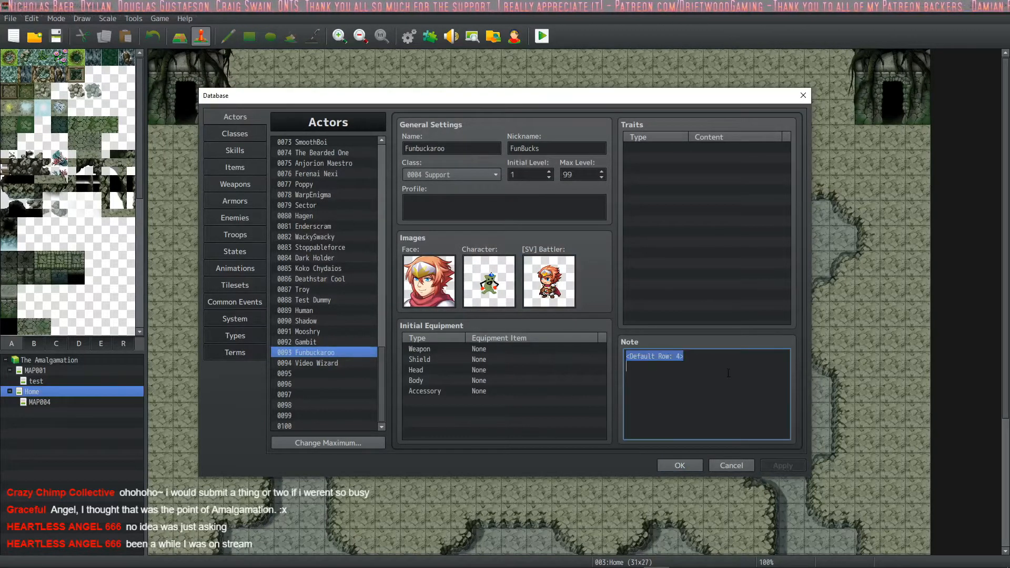
{"action": "left_click", "coordinate": [330, 365]}
{"action": "left_click", "coordinate": [699, 369]}
{"action": "left_click", "coordinate": [775, 464]}
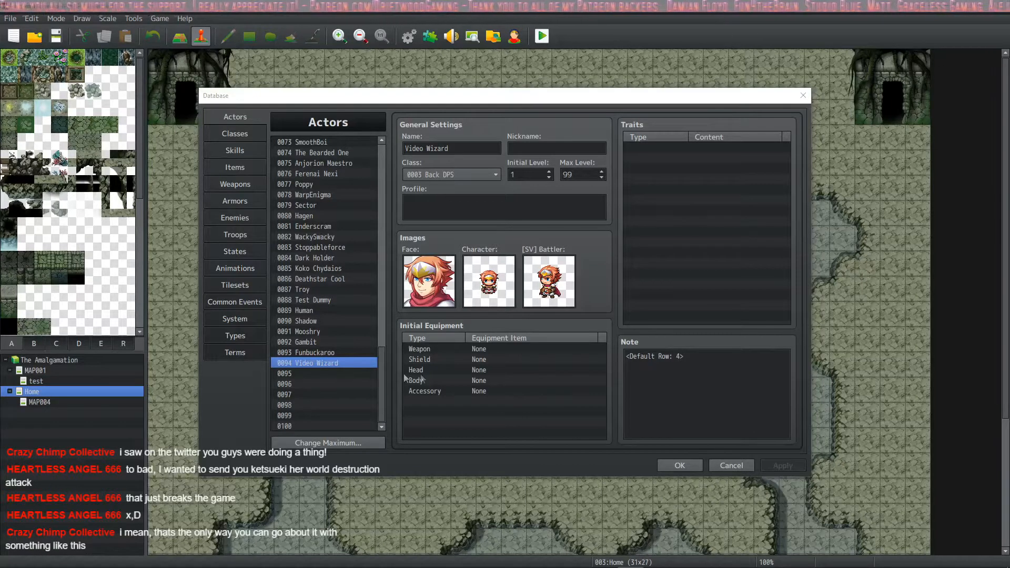
Step: Change the default row in Video Wizard's note to 3 and apply the change
{"action": "left_click", "coordinate": [329, 373]}
{"action": "left_click", "coordinate": [322, 363]}
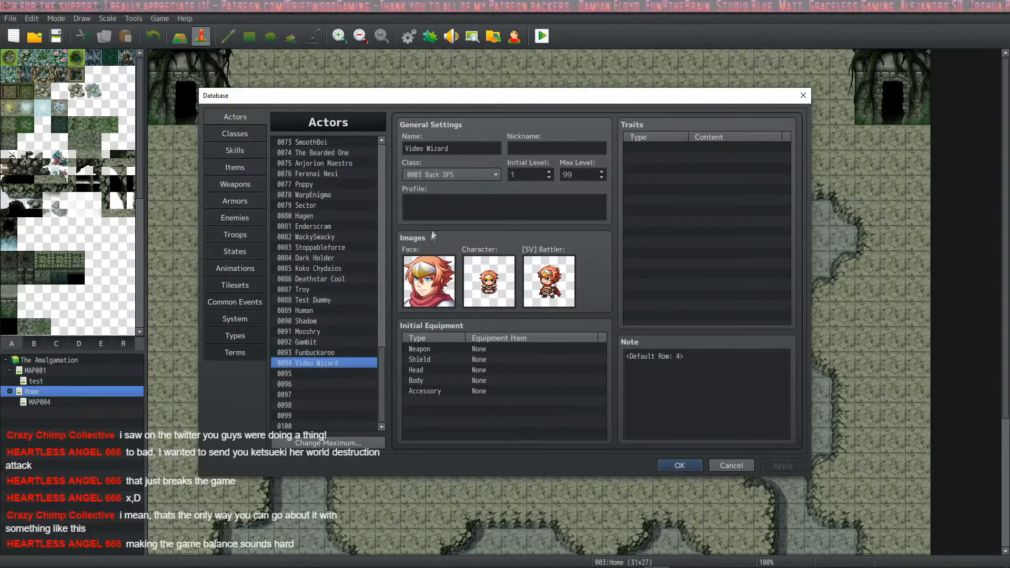
{"action": "double_click", "coordinate": [679, 357]}
{"action": "type", "text": "3"}
{"action": "left_click", "coordinate": [781, 465]}
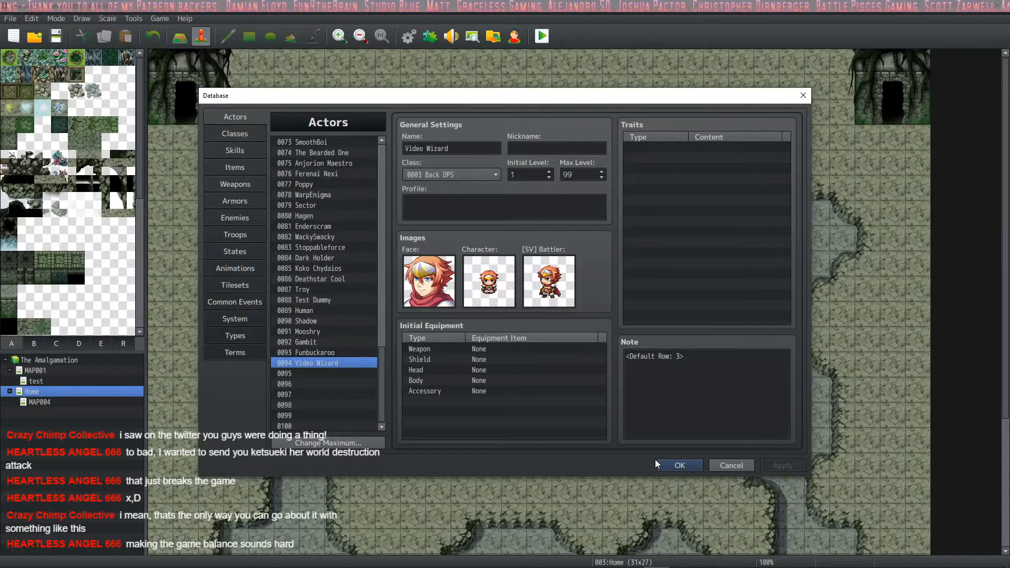
Step: Switch to Discord and open the first recoloured doodad image posted in the_amalgamation channel
{"action": "mouse_move", "coordinate": [486, 567]}
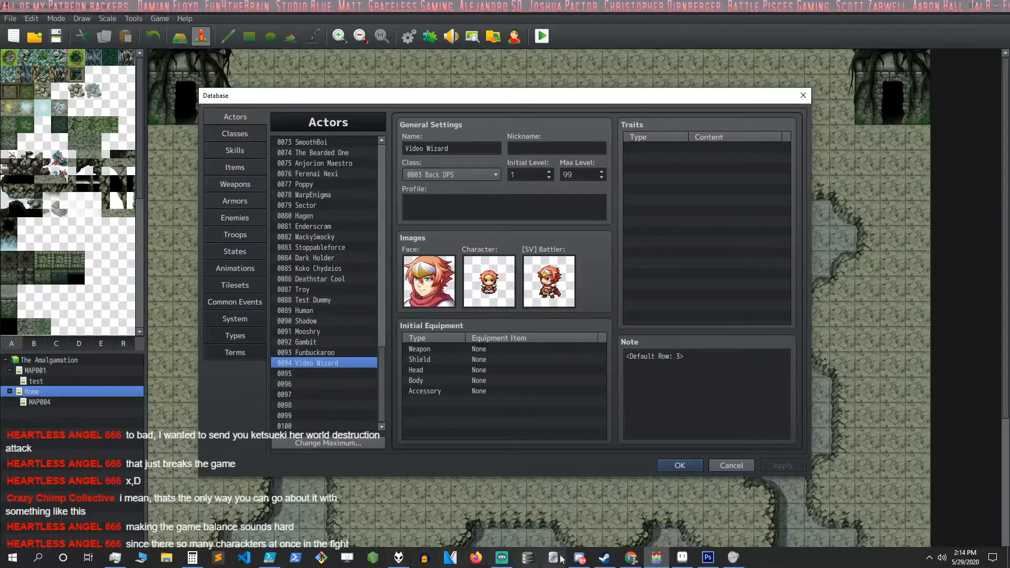
{"action": "left_click", "coordinate": [579, 558]}
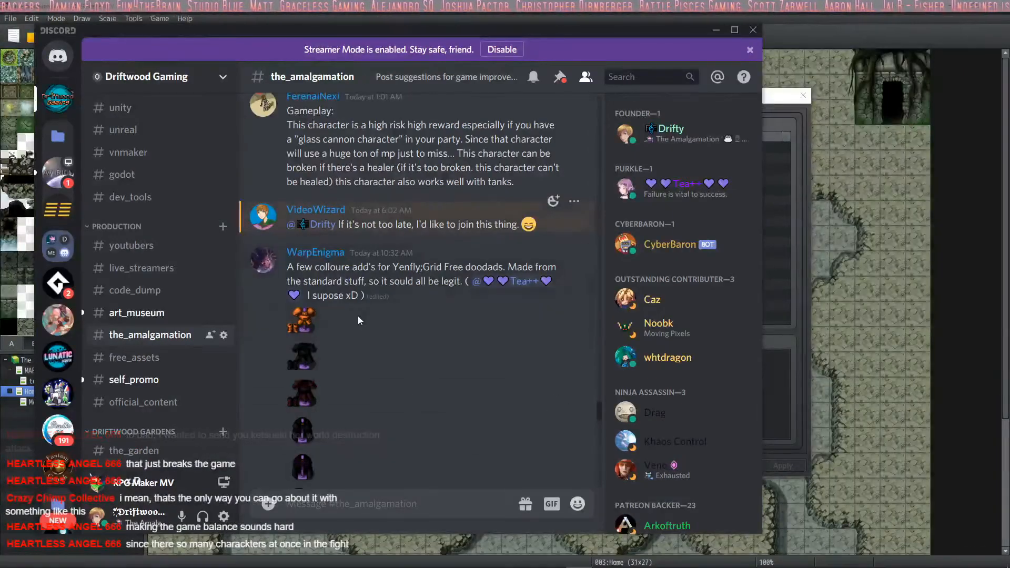
{"action": "scroll", "coordinate": [337, 347], "scroll_direction": "down", "scroll_amount": 1}
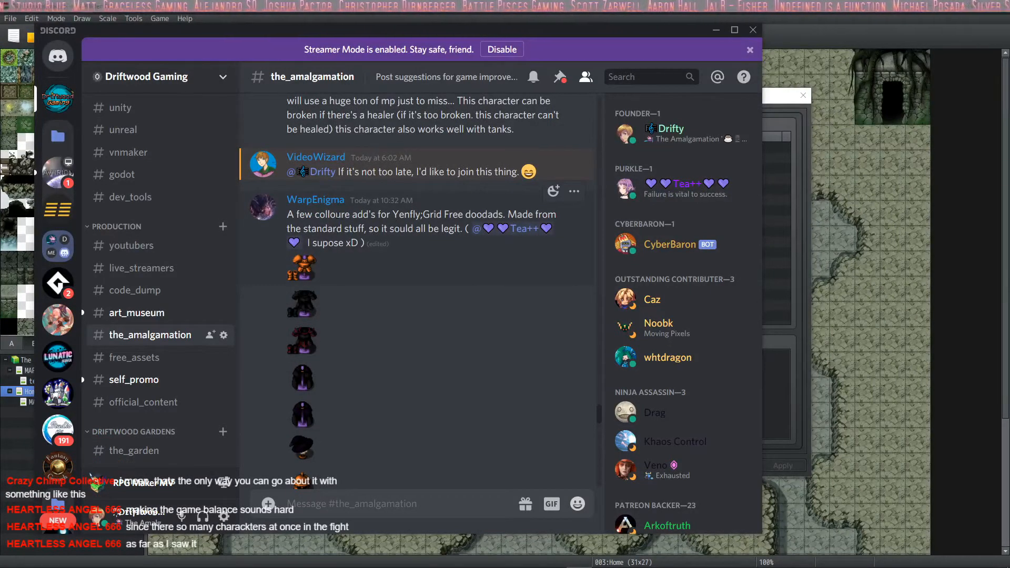
{"action": "scroll", "coordinate": [342, 165], "scroll_direction": "down", "scroll_amount": 2}
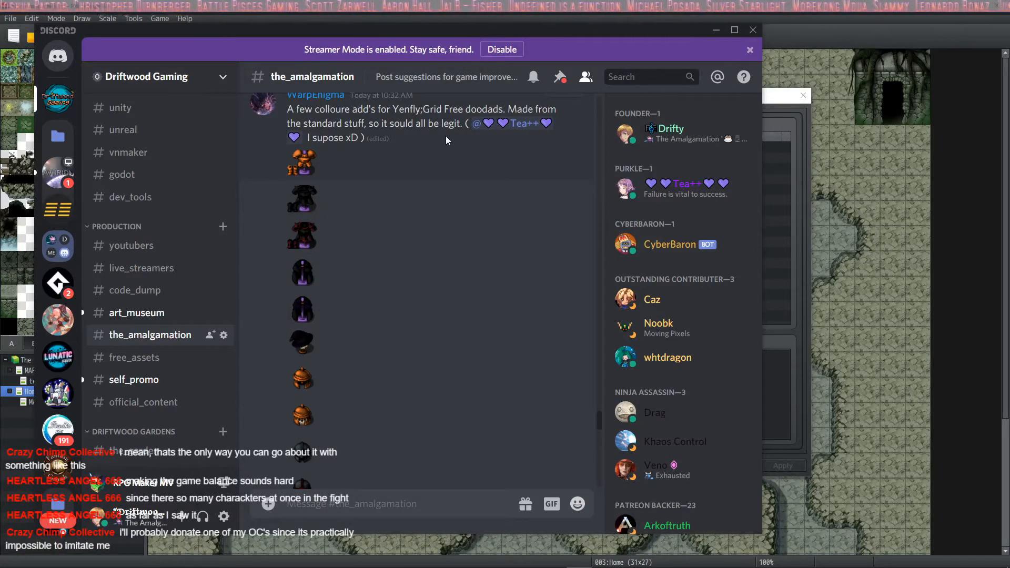
{"action": "scroll", "coordinate": [311, 177], "scroll_direction": "up", "scroll_amount": 1}
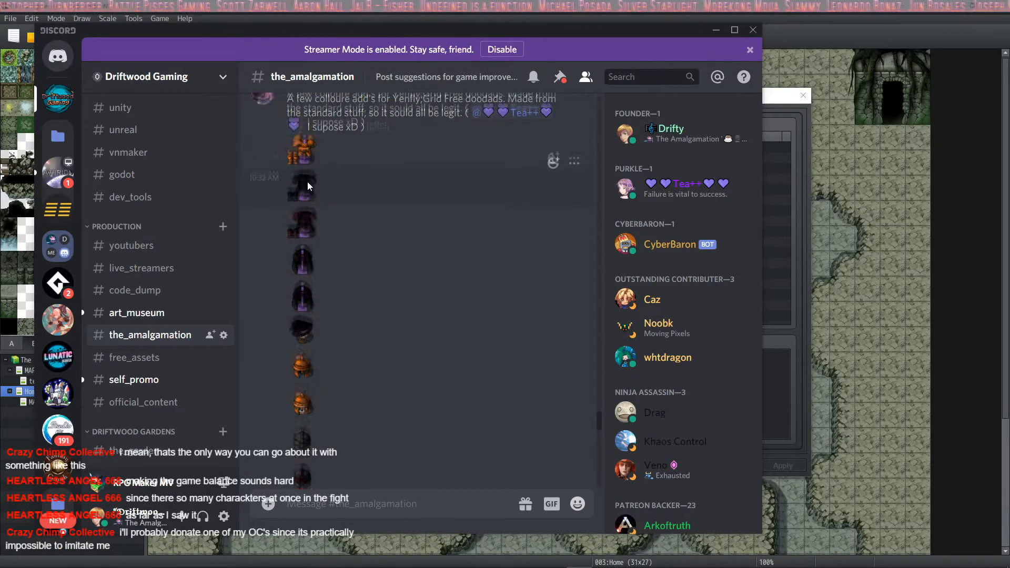
{"action": "left_click", "coordinate": [304, 216]}
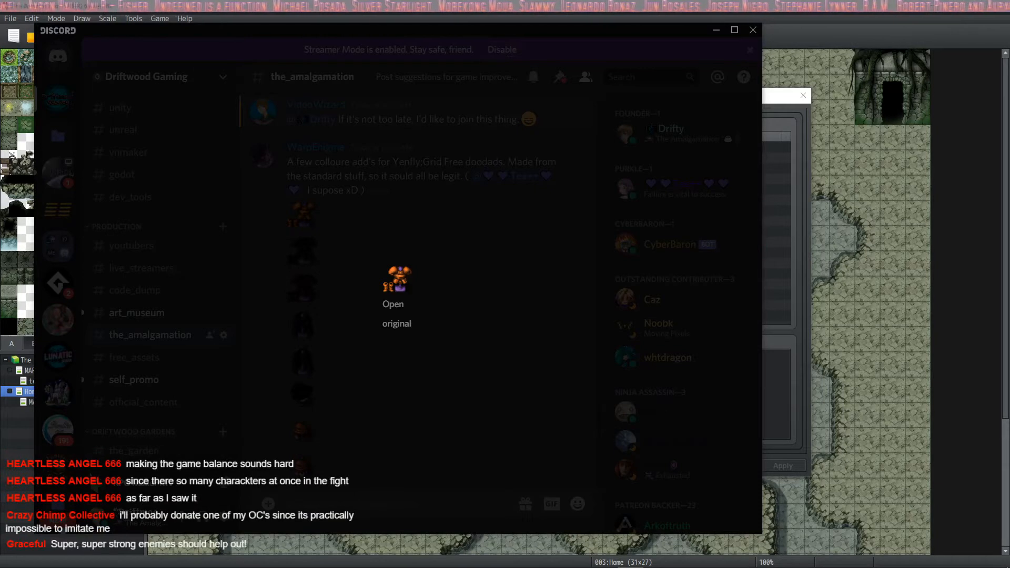
Step: Start saving Armor_B_Evil.png and create a folder named Discord inside the project's img/doodads directory
{"action": "key", "text": "ctrl+s"}
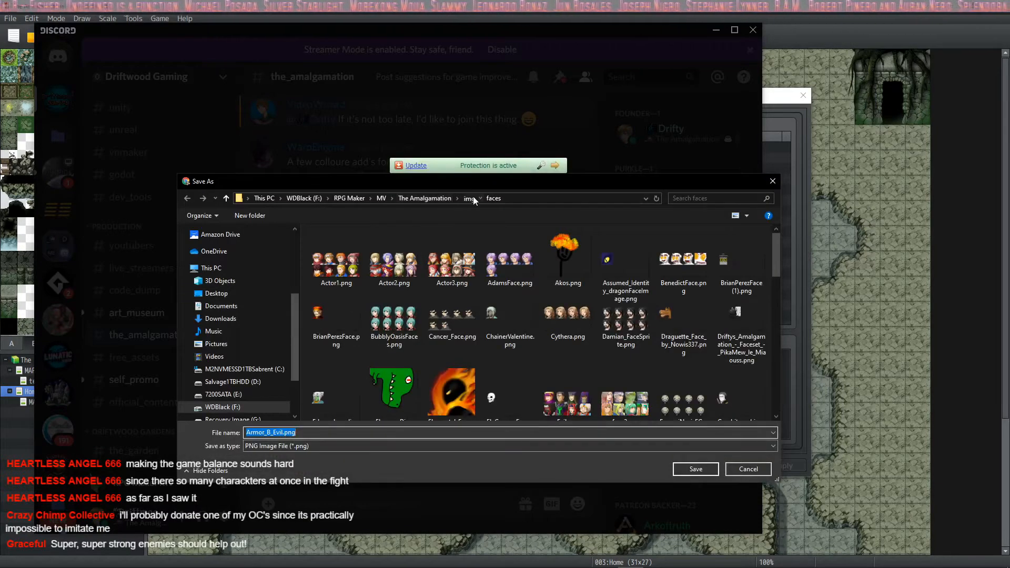
{"action": "left_click", "coordinate": [469, 199]}
{"action": "double_click", "coordinate": [356, 294]}
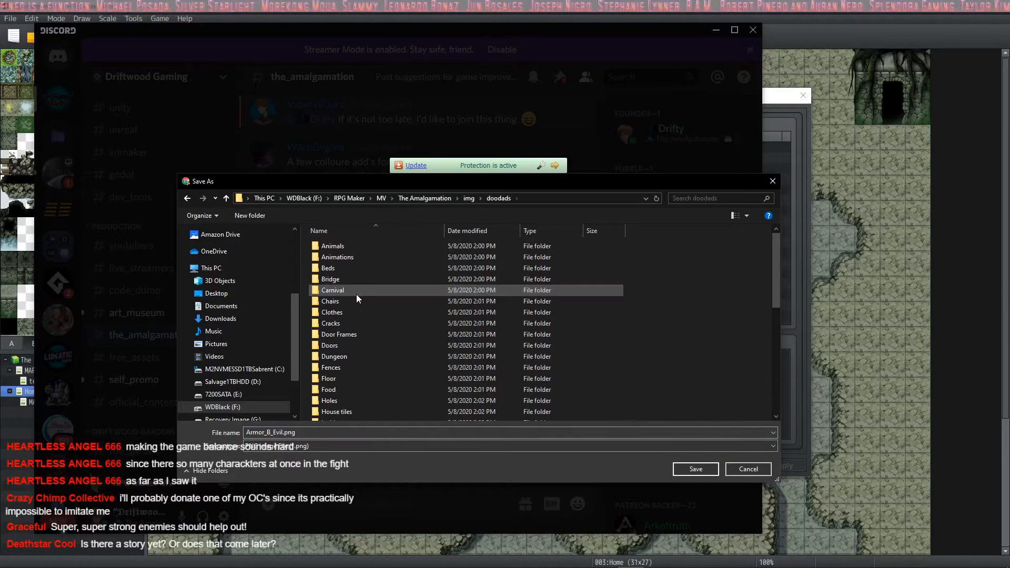
{"action": "right_click", "coordinate": [710, 294]}
{"action": "mouse_move", "coordinate": [632, 430]}
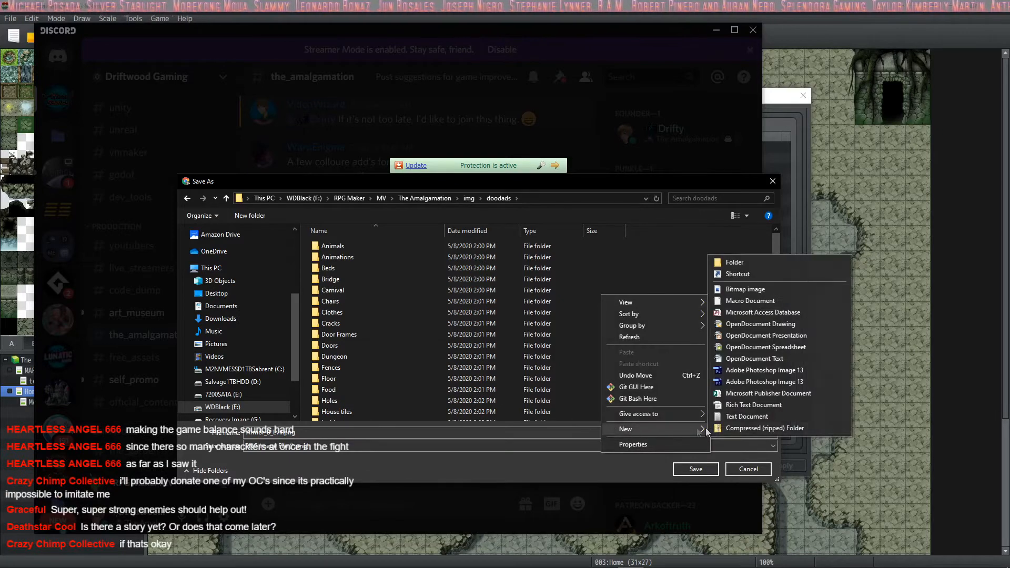
{"action": "left_click", "coordinate": [734, 266]}
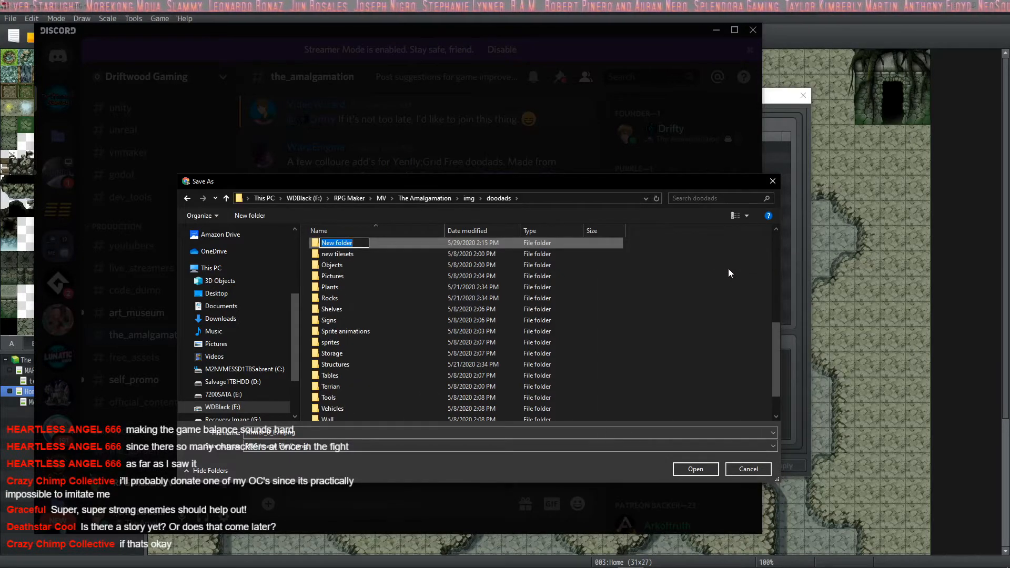
{"action": "type", "text": "Discord"}
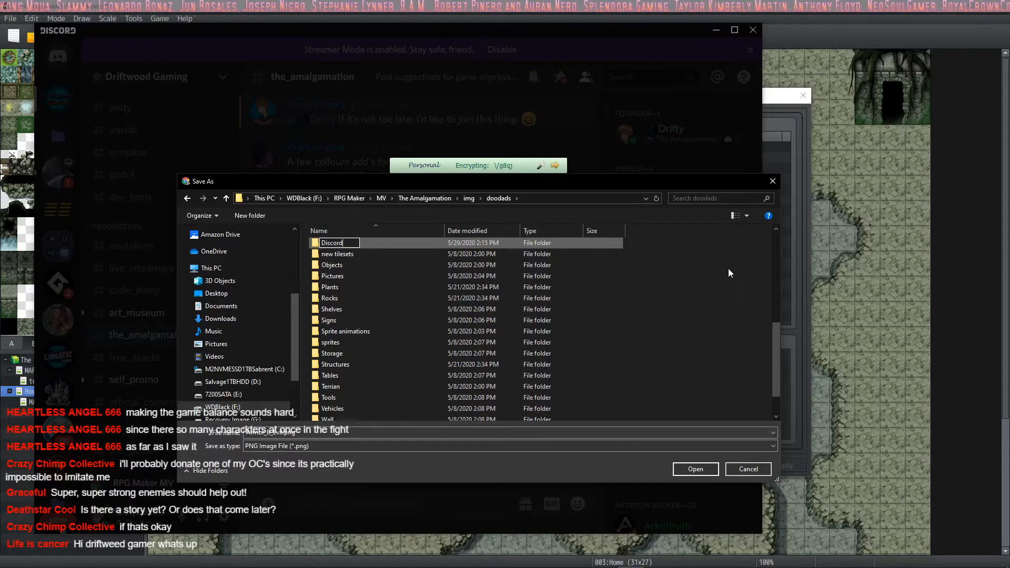
{"action": "key", "text": "Return"}
{"action": "key", "text": "Return"}
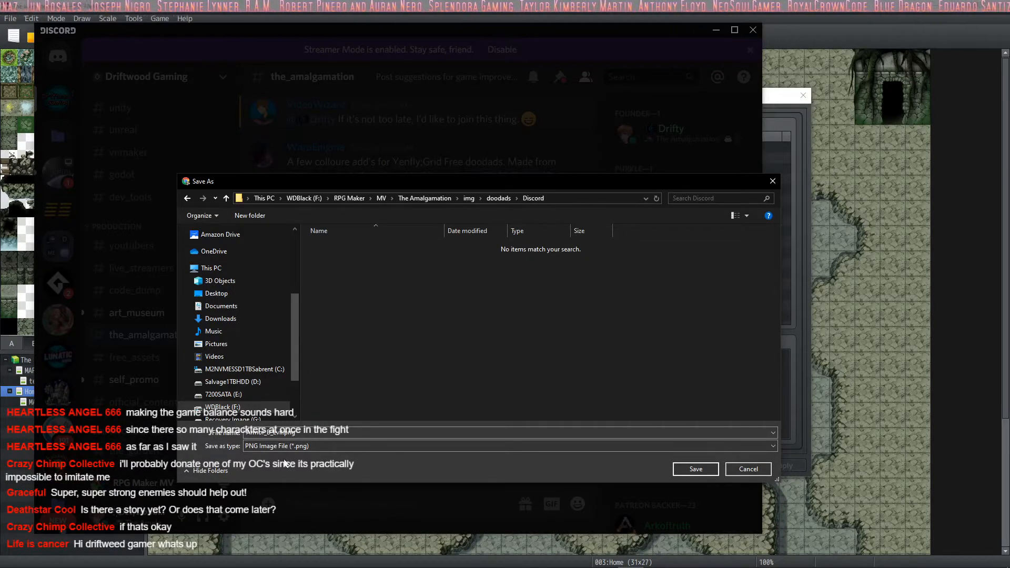
Step: Create a WarpEnigma subfolder inside the Discord folder and save Armor_B_Evil.png in it
{"action": "left_click", "coordinate": [257, 435]}
{"action": "left_click", "coordinate": [257, 436]}
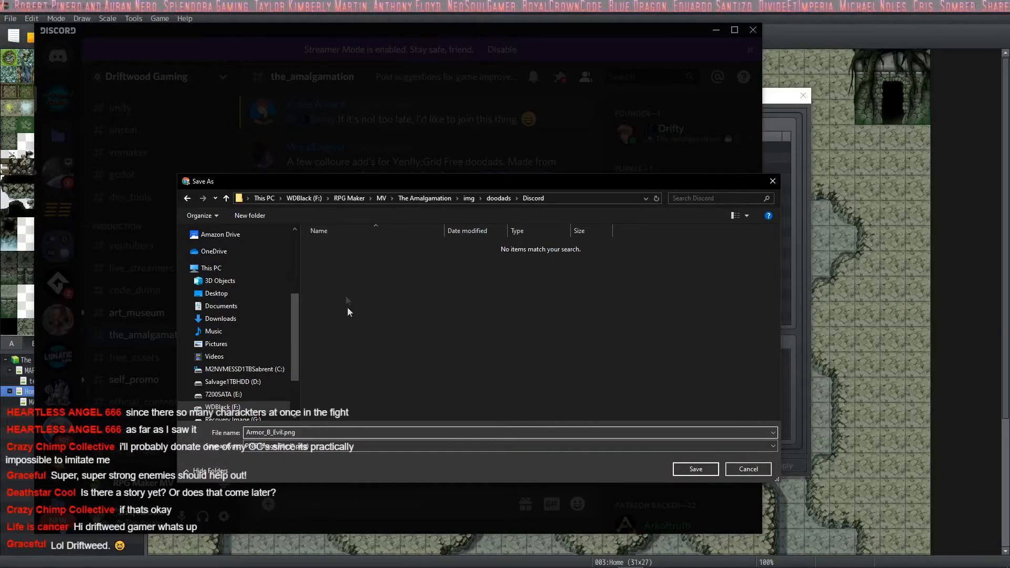
{"action": "right_click", "coordinate": [358, 321]}
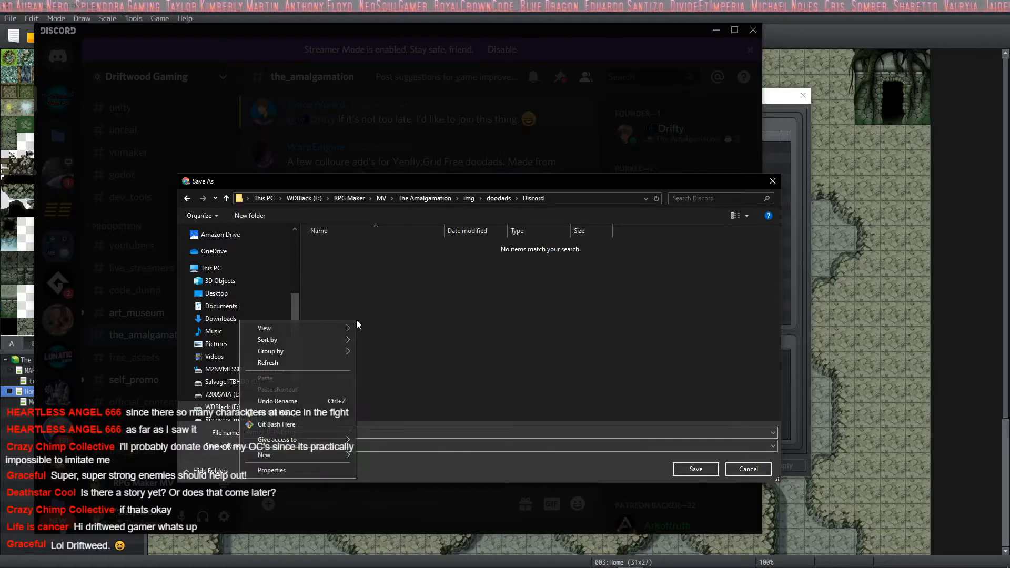
{"action": "mouse_move", "coordinate": [303, 454]}
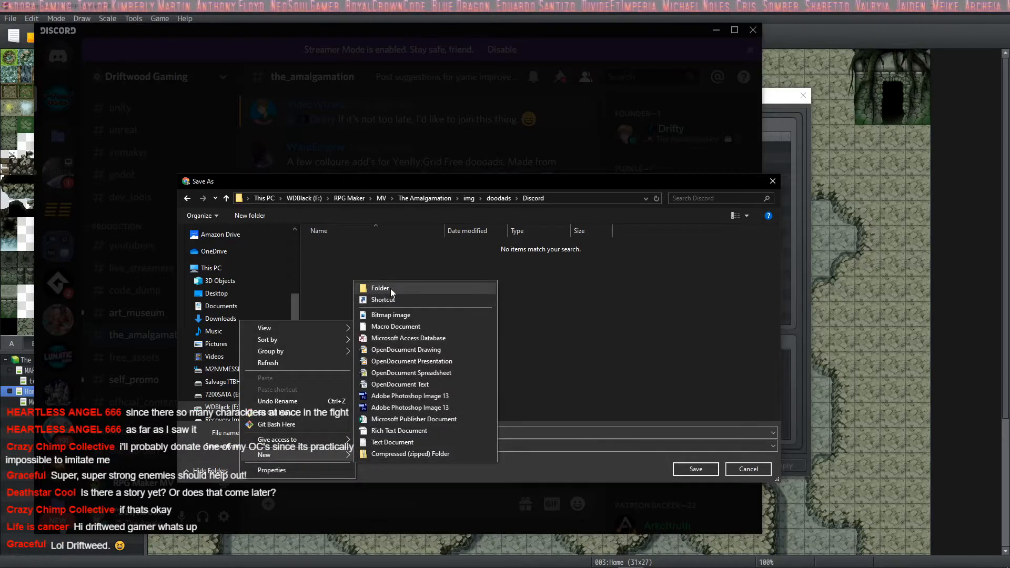
{"action": "left_click", "coordinate": [391, 288]}
{"action": "type", "text": "WarpEnigma"}
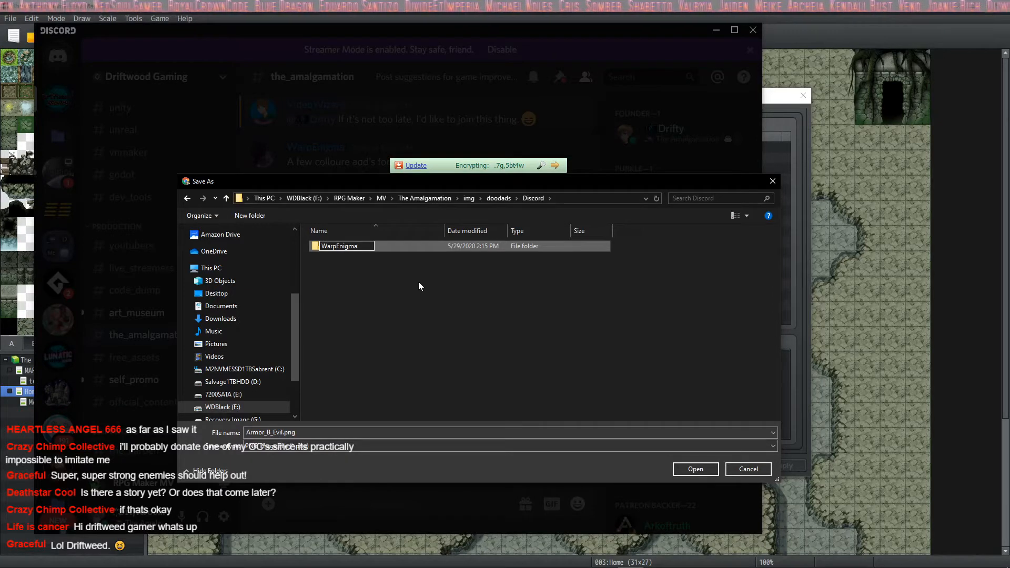
{"action": "key", "text": "Return"}
{"action": "key", "text": "Return"}
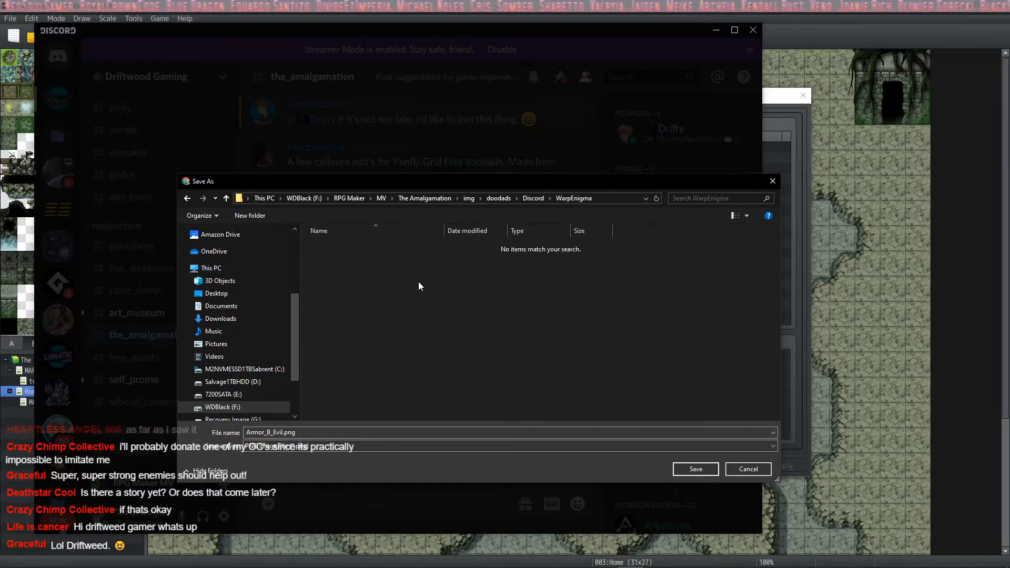
{"action": "left_click", "coordinate": [682, 471]}
{"action": "left_click", "coordinate": [433, 384]}
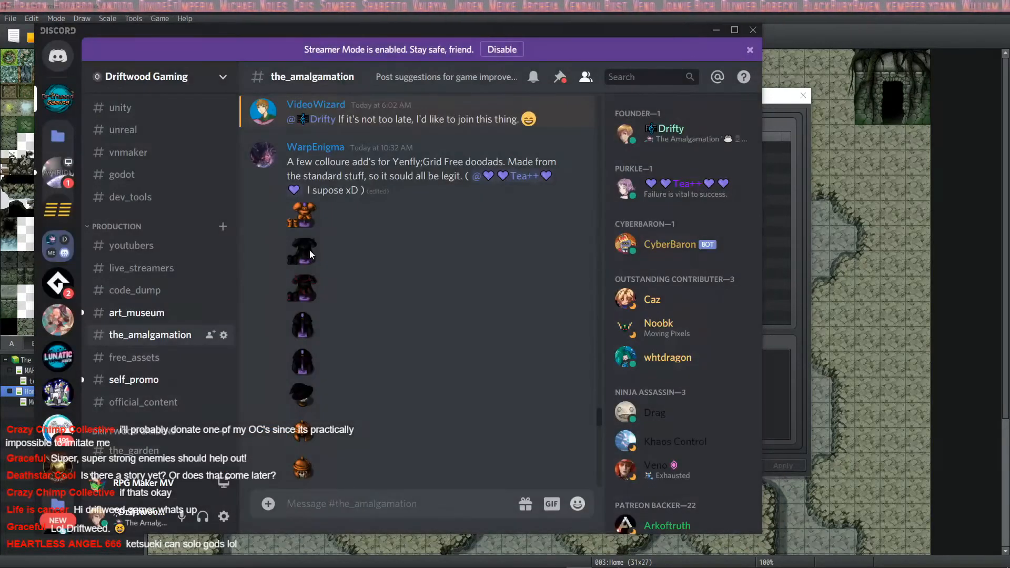
Step: Save the next two armor doodads, Armor_D_Evil.png and Armor_D2_Evil.png, to the WarpEnigma folder
{"action": "left_click", "coordinate": [309, 252]}
{"action": "left_click", "coordinate": [401, 324]}
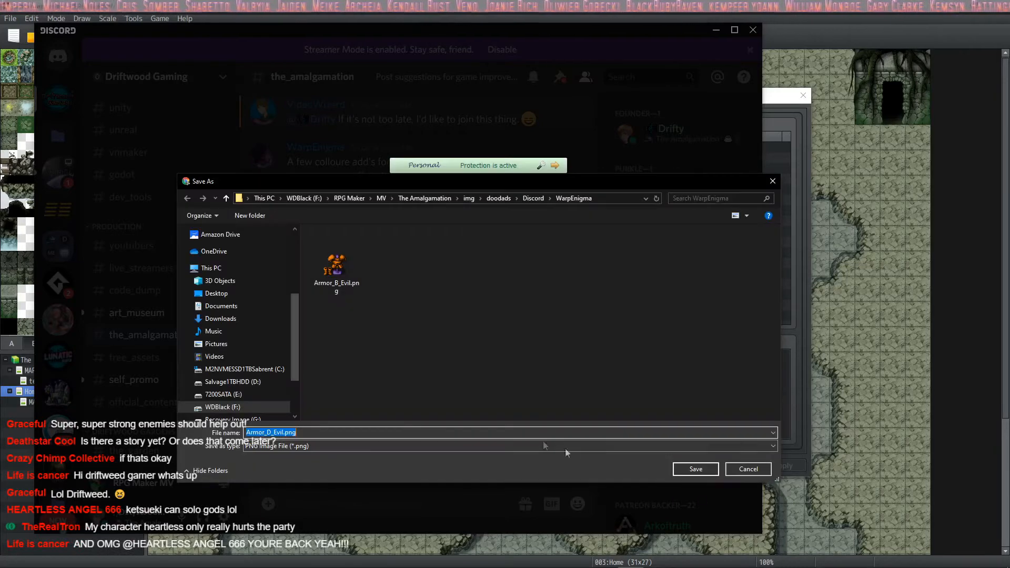
{"action": "left_click", "coordinate": [696, 469]}
{"action": "left_click", "coordinate": [304, 299]}
{"action": "left_click", "coordinate": [304, 297]}
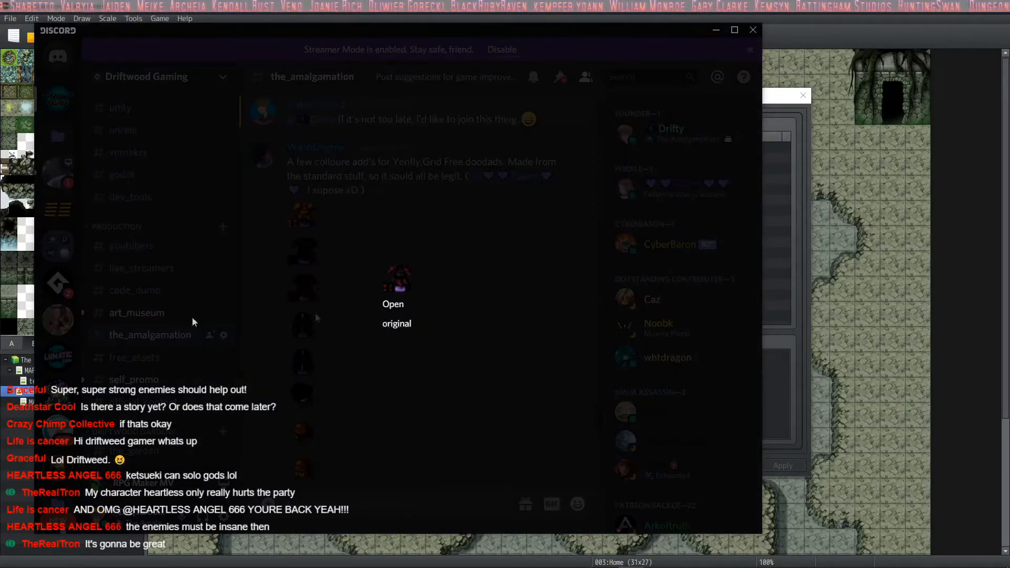
{"action": "left_click", "coordinate": [338, 351]}
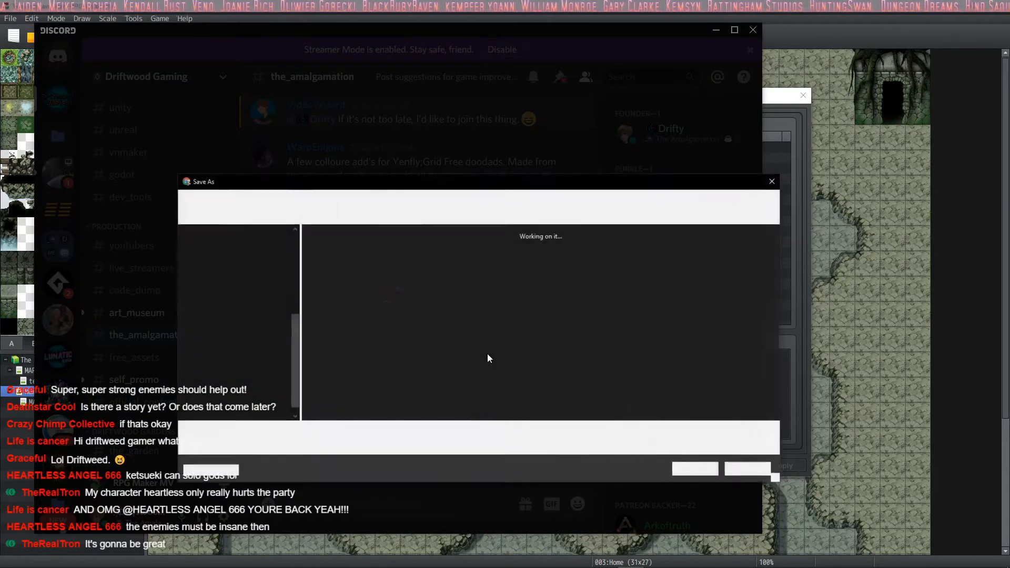
{"action": "left_click", "coordinate": [700, 469]}
{"action": "left_click", "coordinate": [336, 353]}
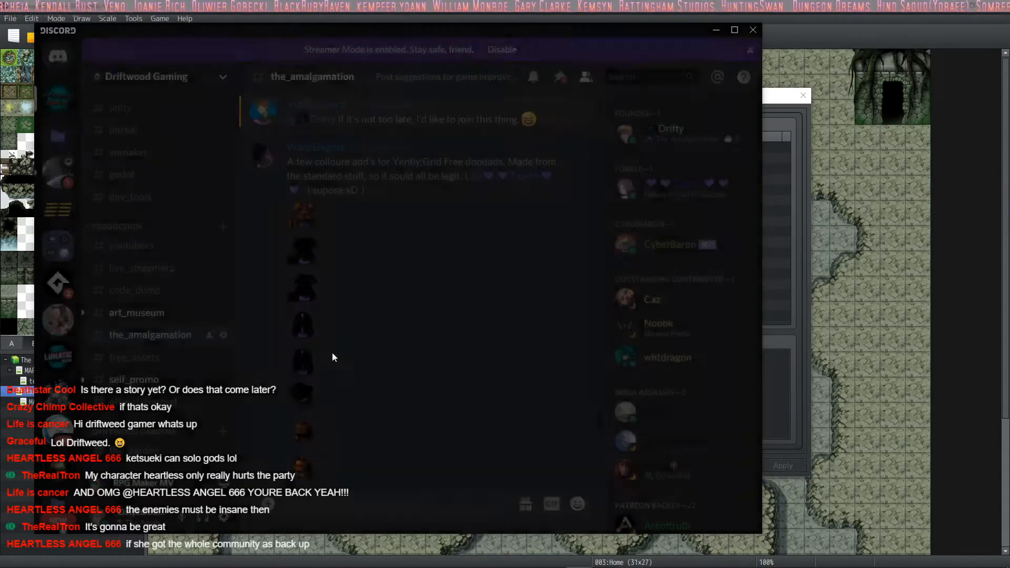
Step: Save the first robe doodad, Clothes_H_Evil.png, to the WarpEnigma folder
{"action": "left_click", "coordinate": [308, 322]}
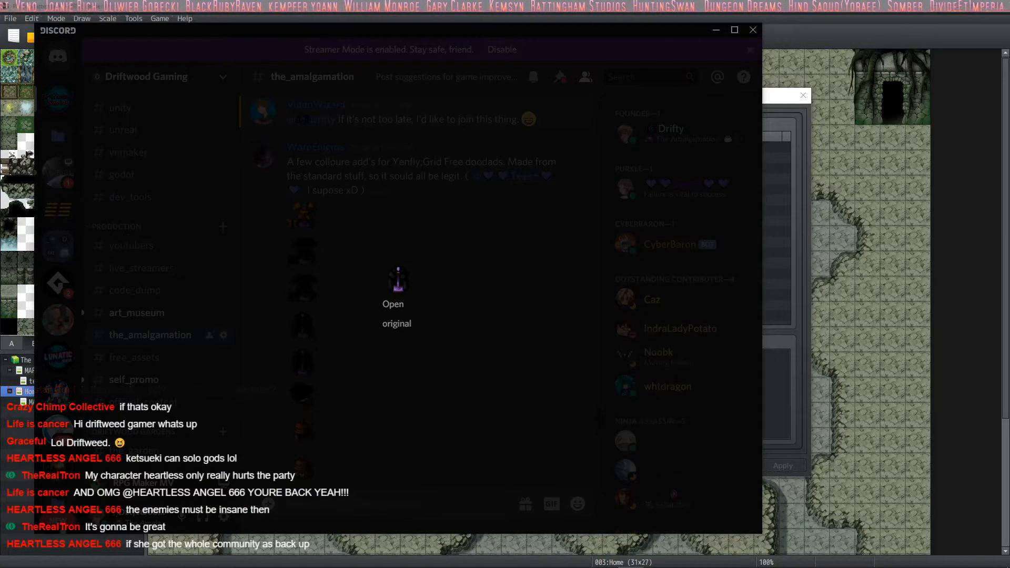
{"action": "left_click", "coordinate": [393, 357]}
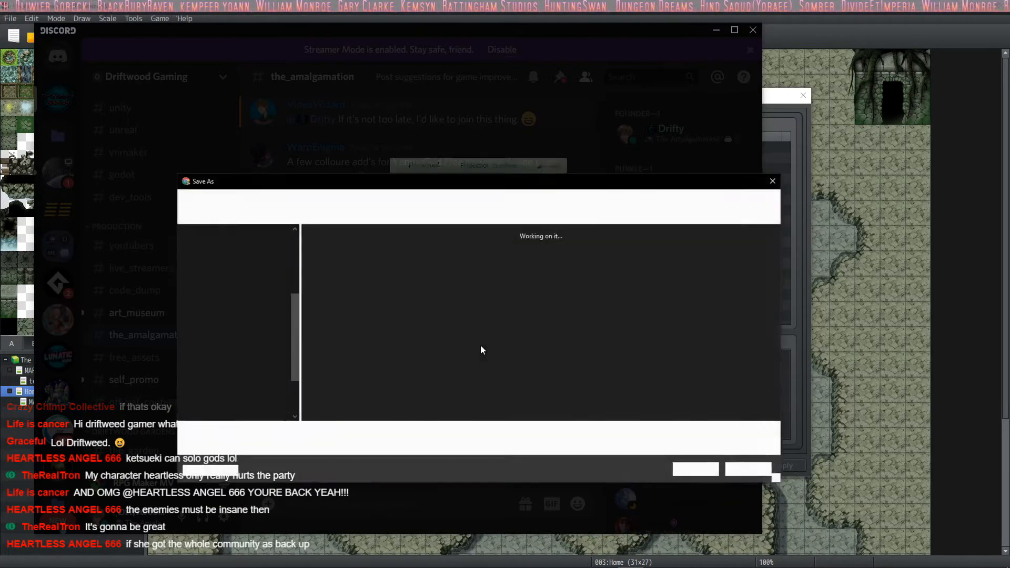
{"action": "left_click", "coordinate": [695, 472]}
{"action": "left_click", "coordinate": [308, 366]}
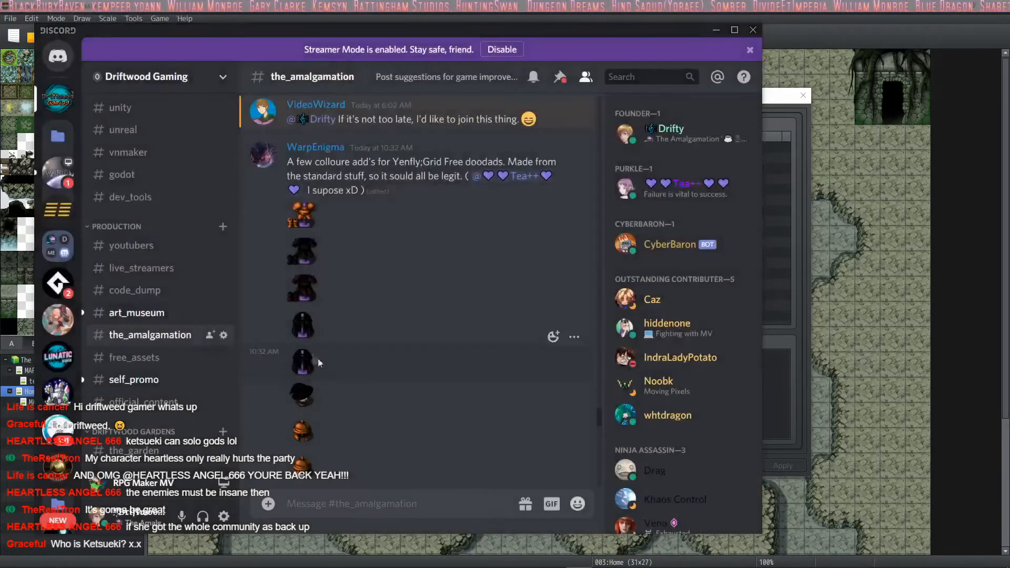
Step: Save the hat doodad Hat_C_Evil.png and the second robe doodad Clothes_H2_Evil.png to the WarpEnigma folder
{"action": "left_click", "coordinate": [304, 397]}
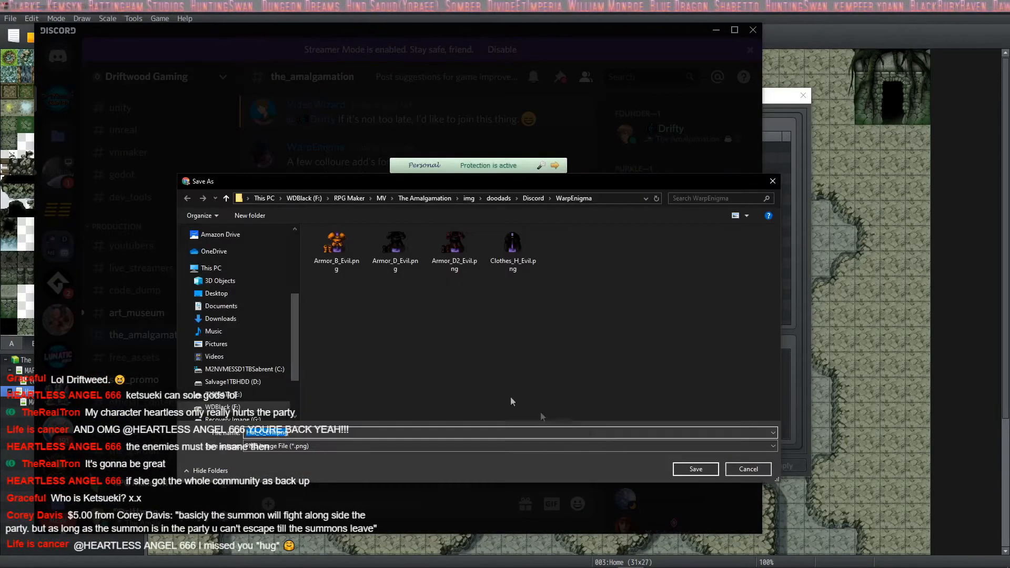
{"action": "left_click", "coordinate": [695, 469]}
{"action": "left_click", "coordinate": [476, 435]}
{"action": "left_click", "coordinate": [303, 364]}
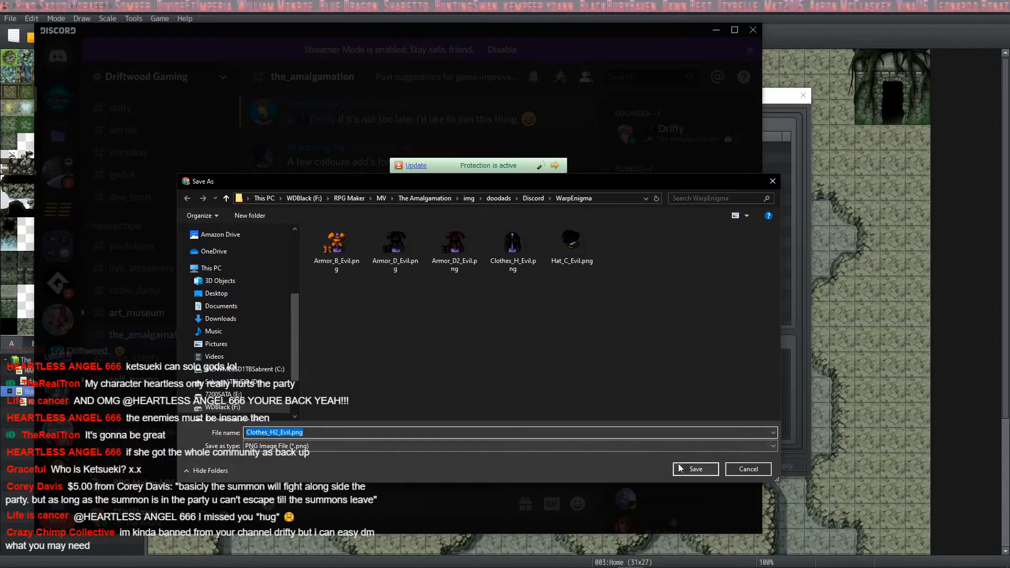
{"action": "left_click", "coordinate": [702, 470]}
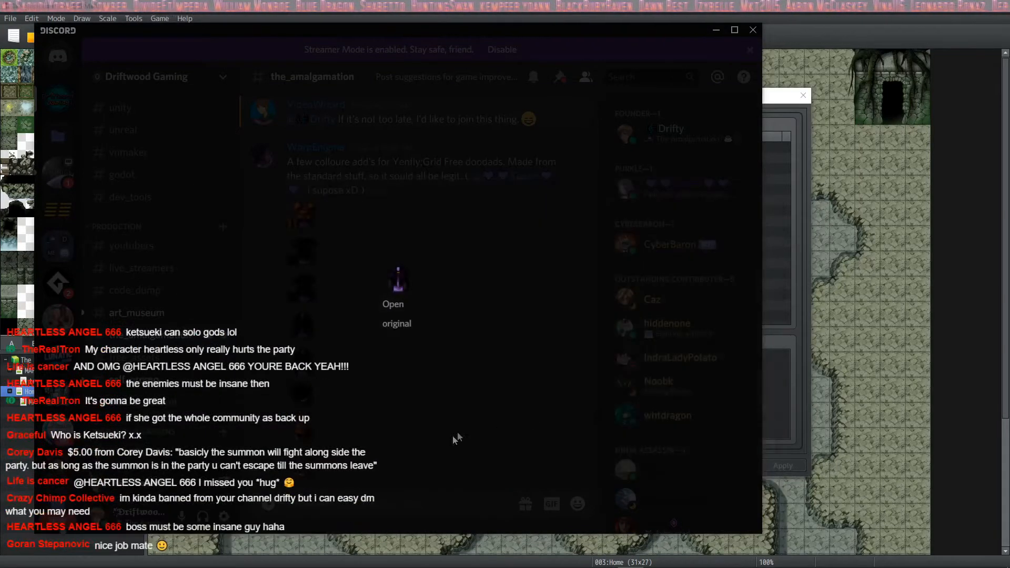
{"action": "left_click", "coordinate": [468, 433]}
Step: Save the first two orange helmet doodads, Helmet_A_Evil.png and Helmet_A_Evil_WithSkull.png, to the WarpEnigma folder
{"action": "left_click", "coordinate": [305, 431]}
{"action": "left_click", "coordinate": [400, 311]}
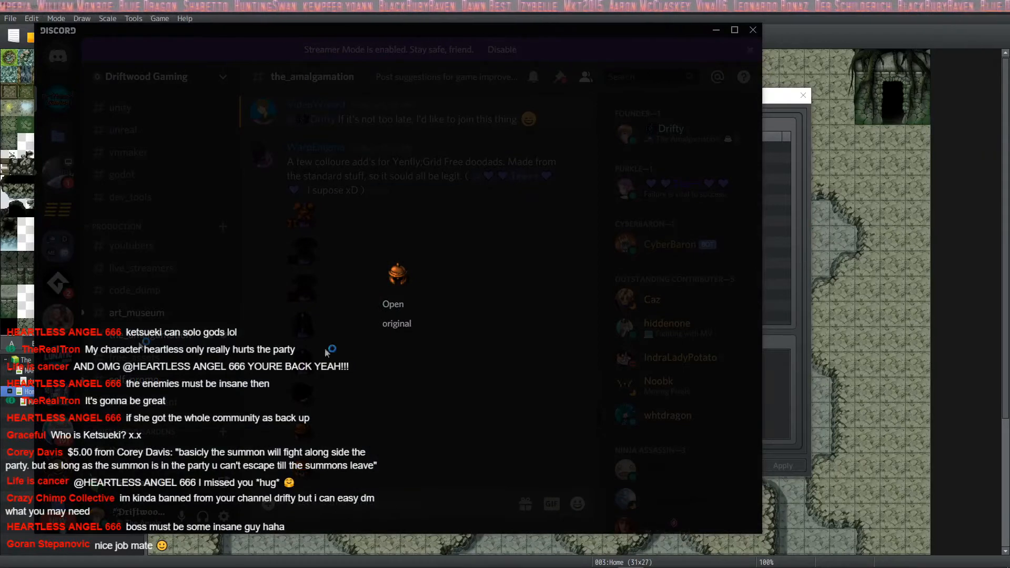
{"action": "key", "text": "Return"}
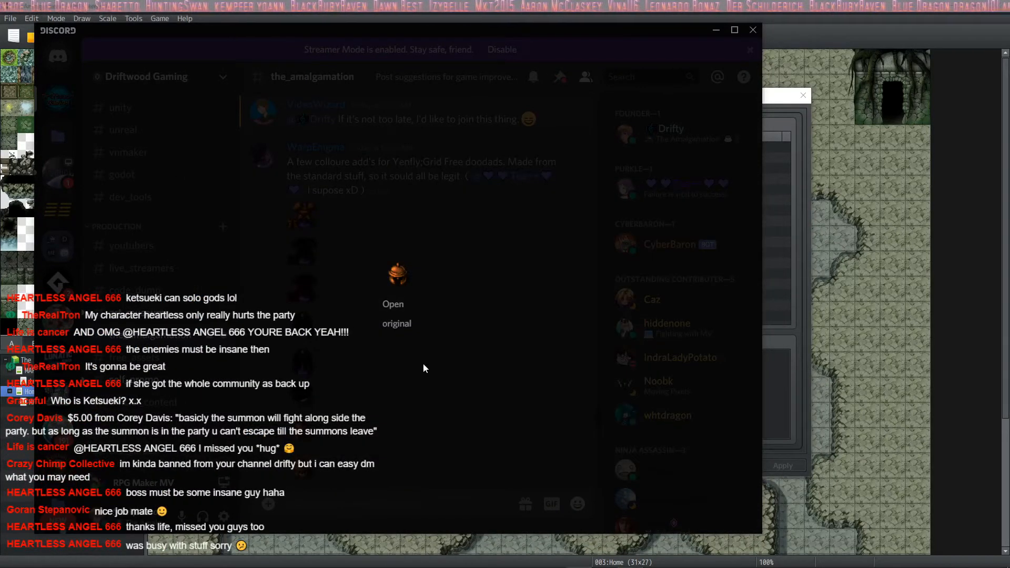
{"action": "left_click", "coordinate": [424, 368]}
{"action": "scroll", "coordinate": [437, 336], "scroll_direction": "down", "scroll_amount": 3}
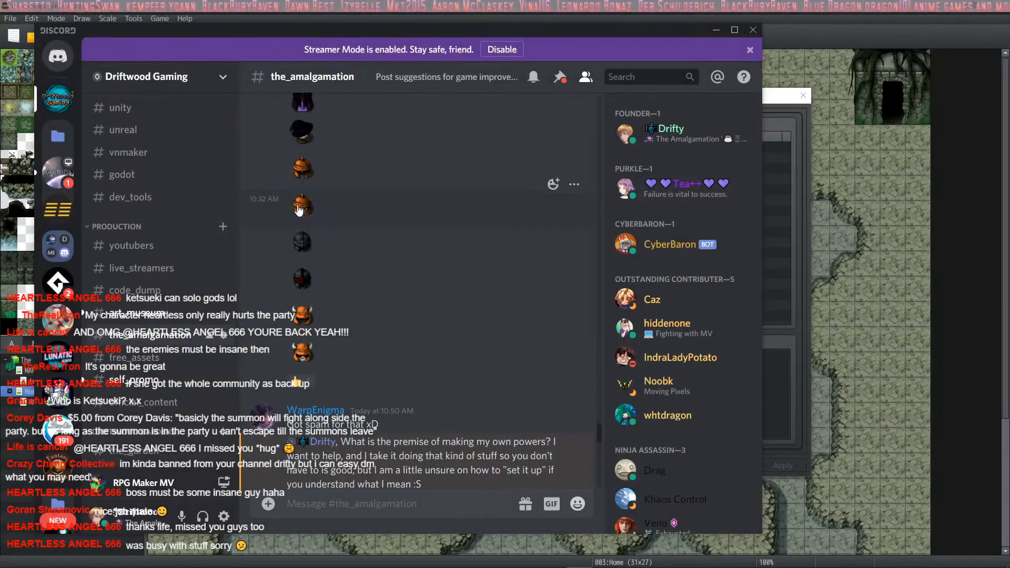
{"action": "left_click", "coordinate": [301, 207]}
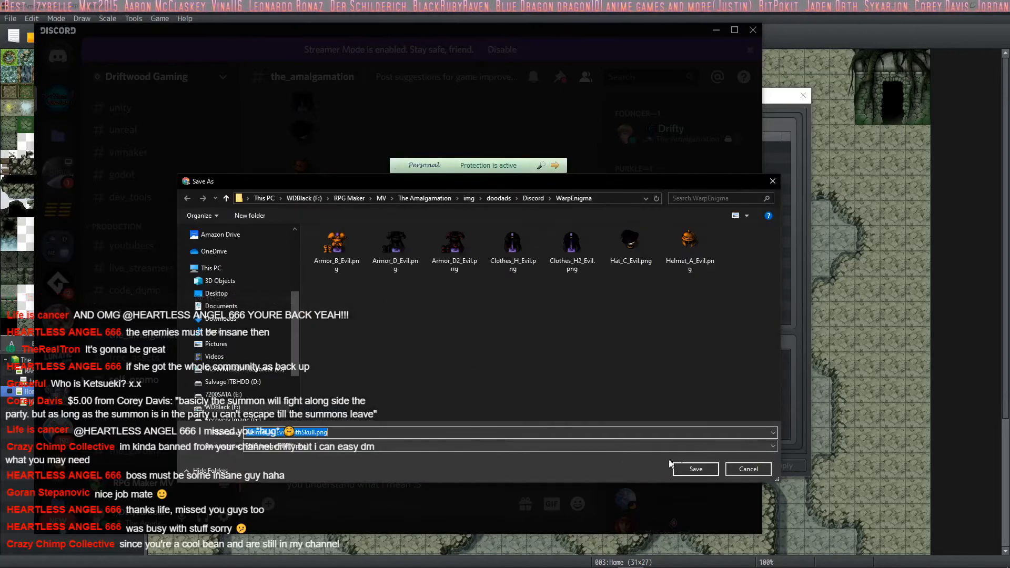
{"action": "left_click", "coordinate": [696, 470]}
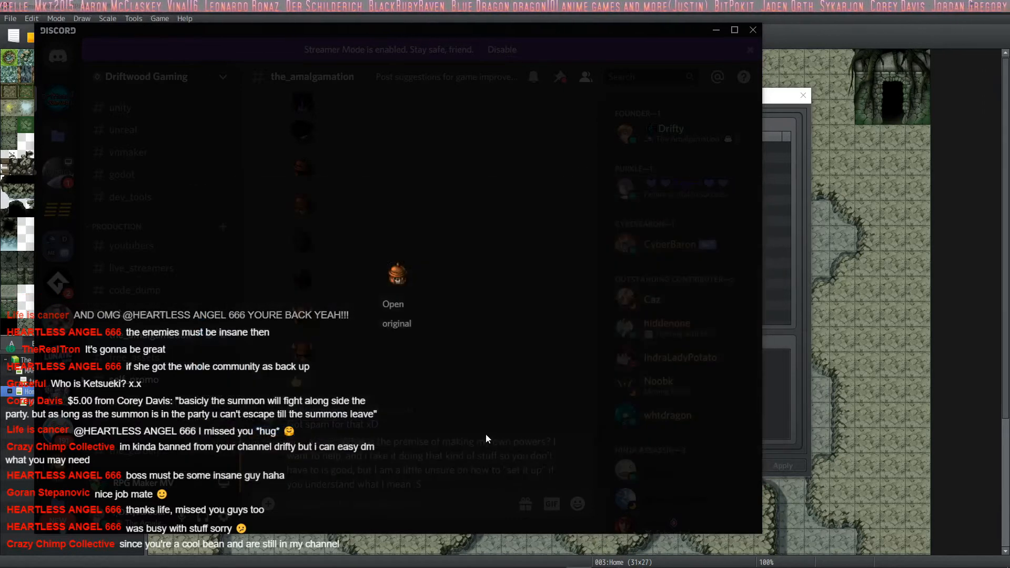
{"action": "left_click", "coordinate": [485, 434]}
Step: Save the two dark helmet doodads, Helmet_B_Evil.png and Helmet_B2_Evil.png, to the WarpEnigma folder
{"action": "left_click", "coordinate": [302, 238]}
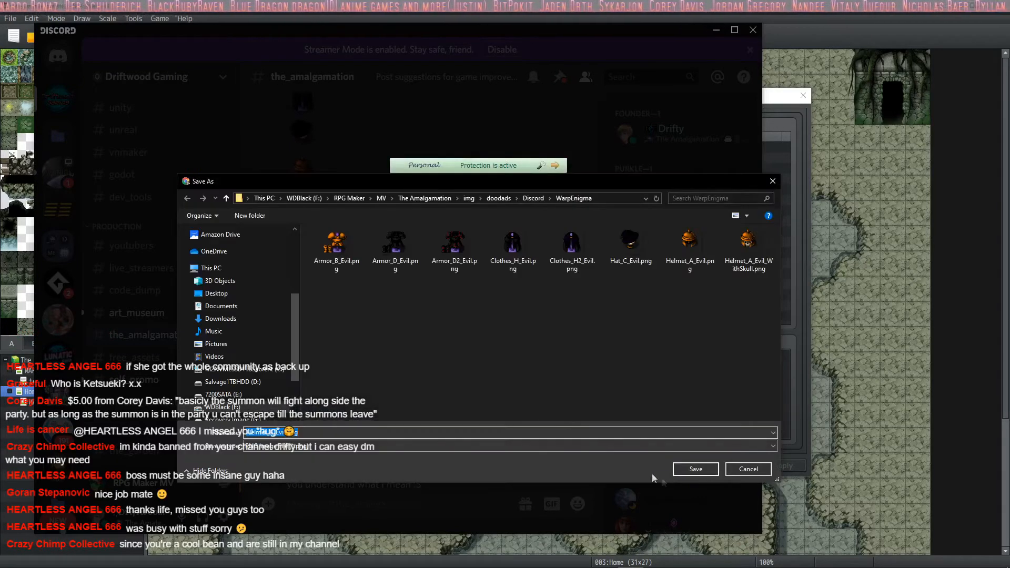
{"action": "left_click", "coordinate": [693, 470]}
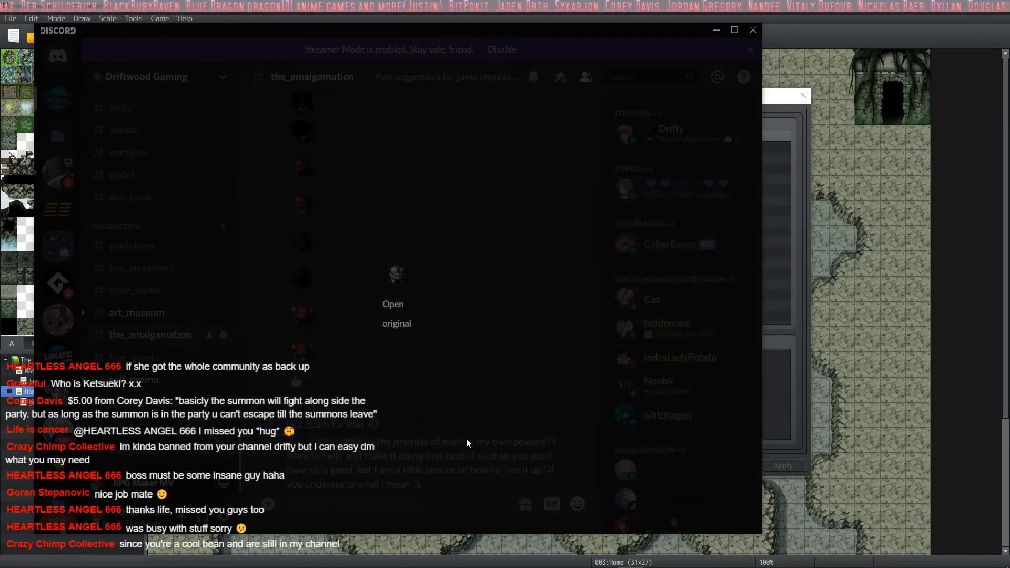
{"action": "left_click", "coordinate": [466, 438]}
{"action": "left_click", "coordinate": [307, 282]}
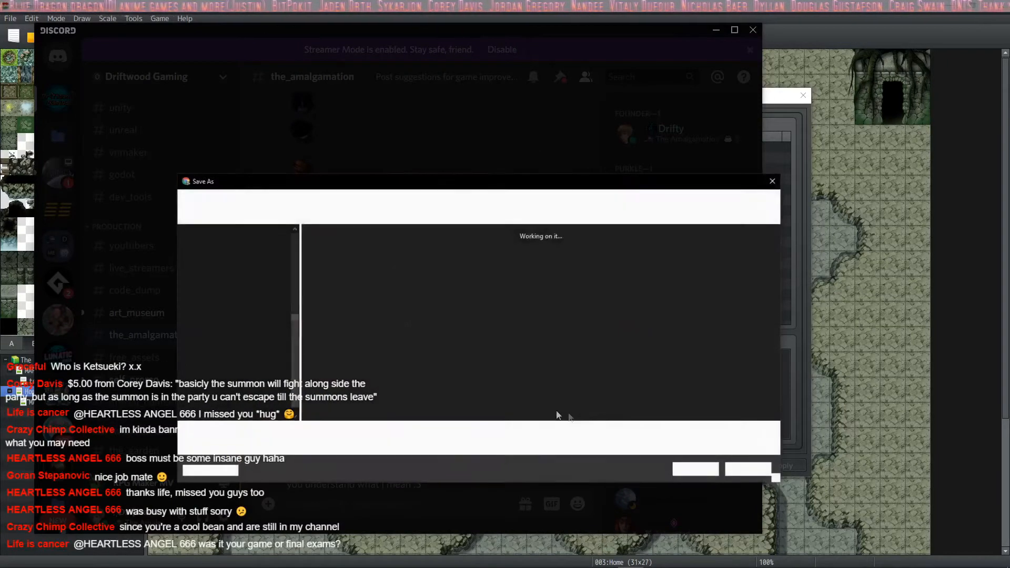
{"action": "left_click", "coordinate": [679, 469]}
{"action": "left_click", "coordinate": [303, 320]}
Step: Save the two horned helmet doodads, Helmet_C_Evil.png and Helmet_C_Evil_WithSkull.png, to the WarpEnigma folder
{"action": "left_click", "coordinate": [303, 319]}
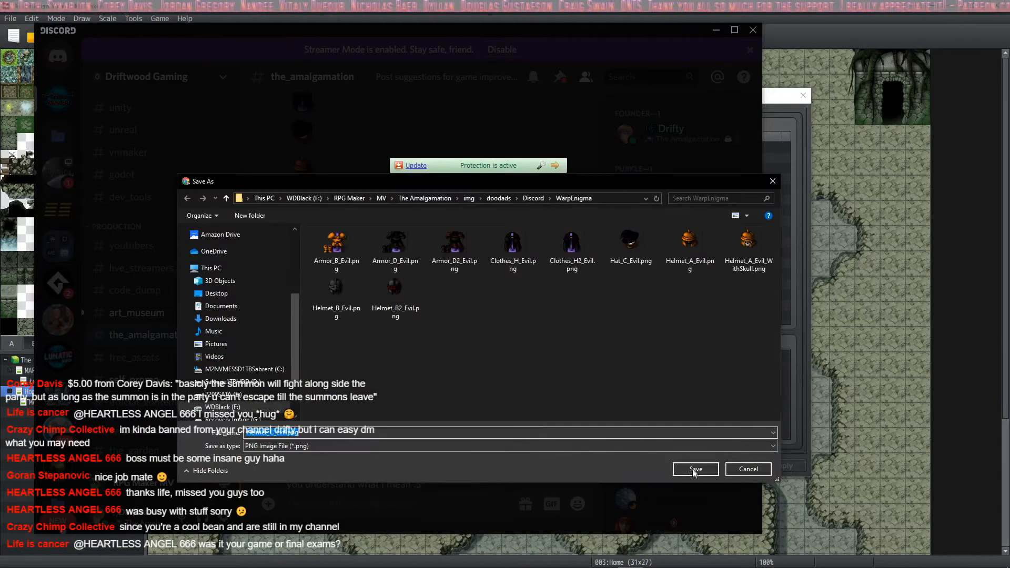
{"action": "left_click", "coordinate": [695, 470]}
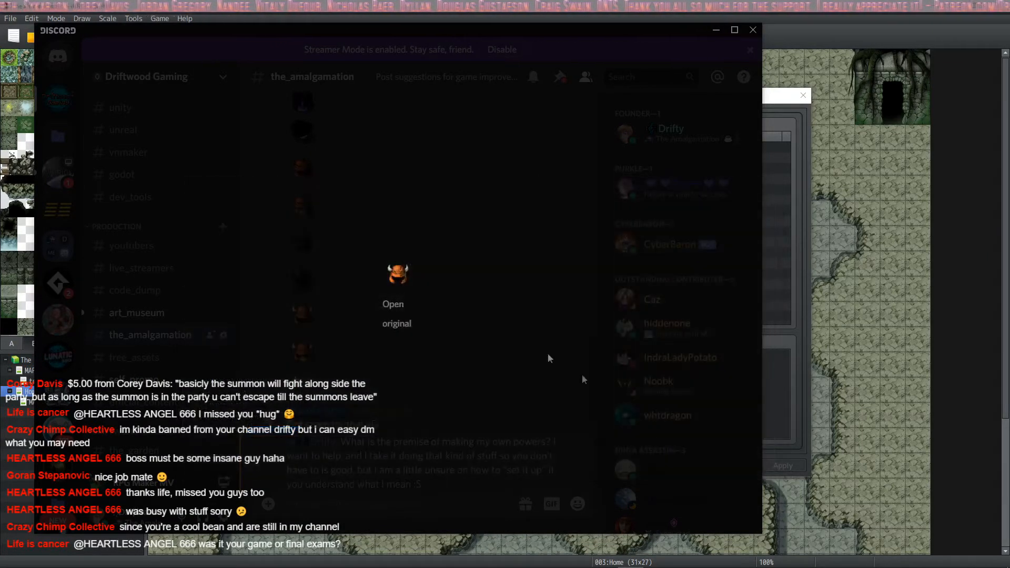
{"action": "left_click", "coordinate": [582, 374]}
{"action": "left_click", "coordinate": [304, 353]}
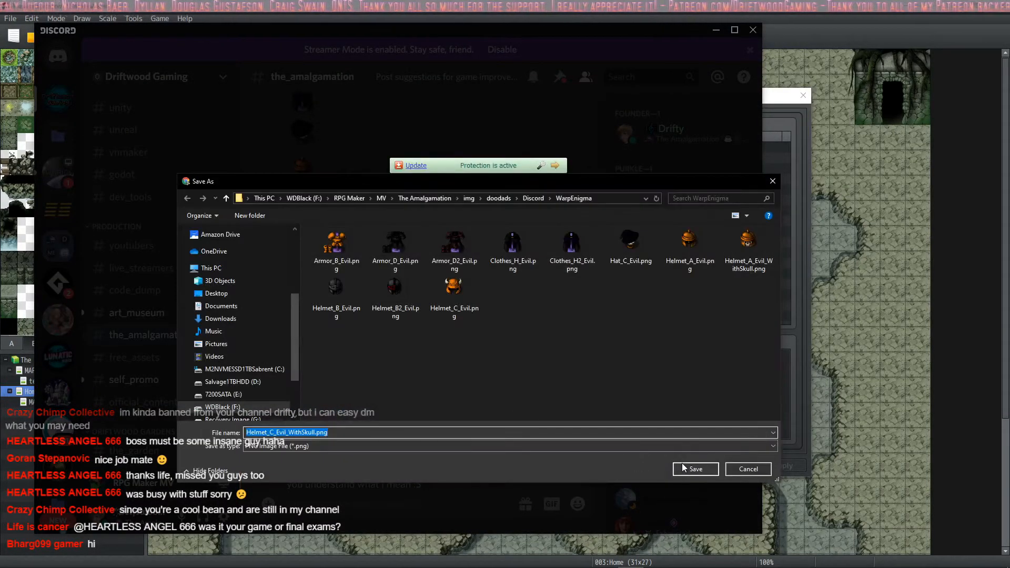
{"action": "left_click", "coordinate": [686, 470]}
{"action": "left_click", "coordinate": [439, 383]}
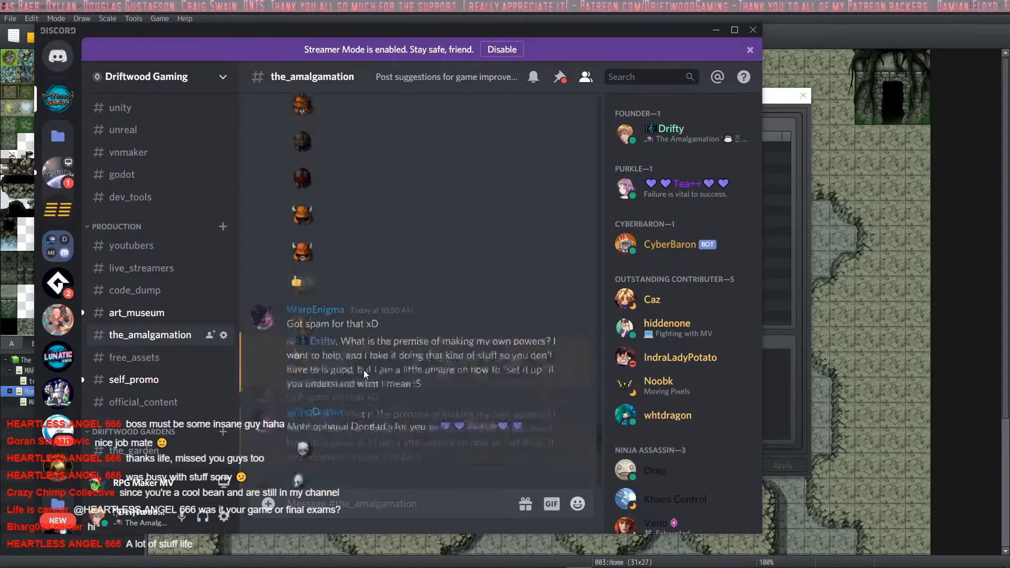
{"action": "scroll", "coordinate": [377, 368], "scroll_direction": "up", "scroll_amount": 5}
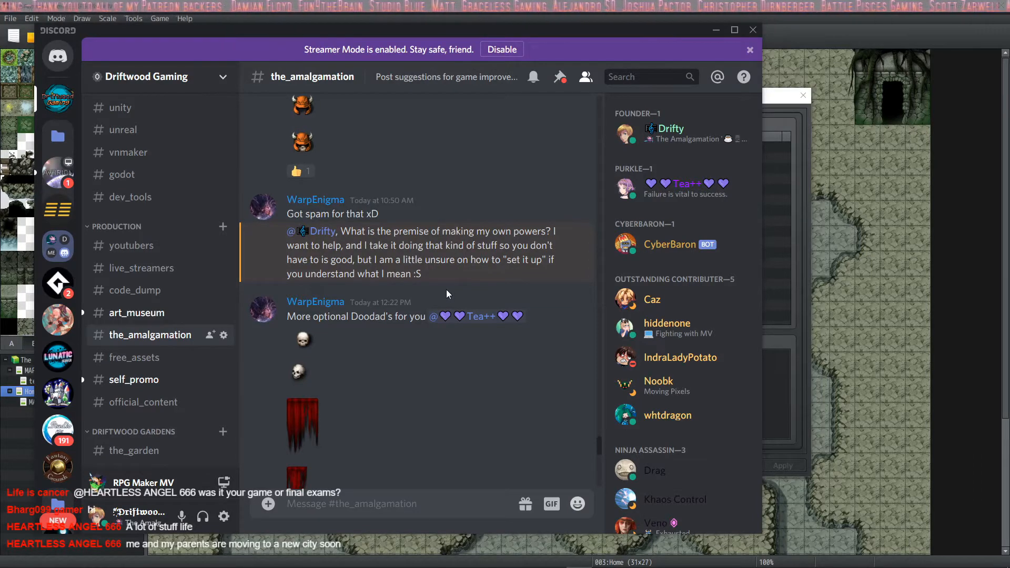
{"action": "scroll", "coordinate": [409, 264], "scroll_direction": "down", "scroll_amount": 5}
{"action": "scroll", "coordinate": [409, 264], "scroll_direction": "down", "scroll_amount": 4}
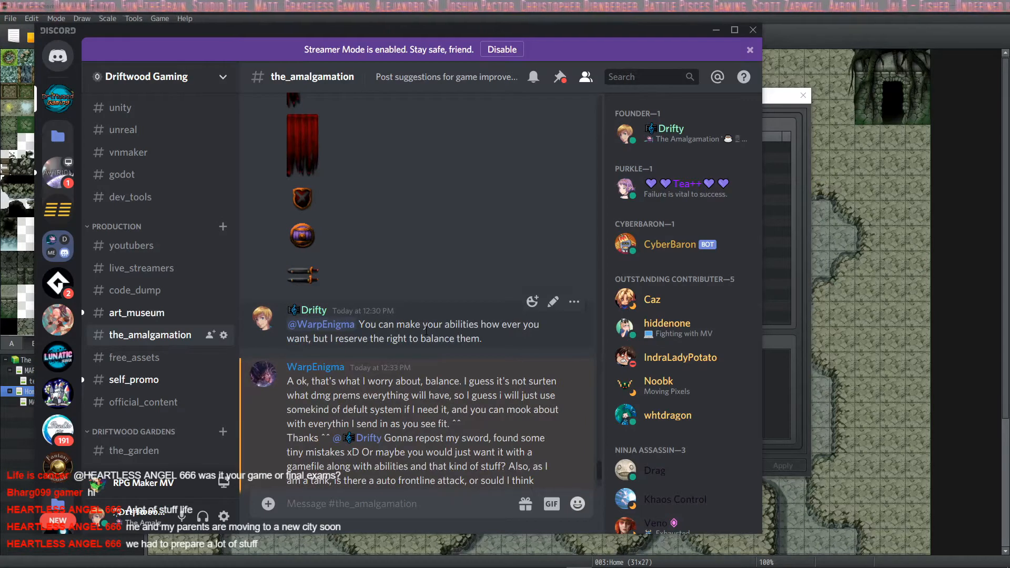
{"action": "scroll", "coordinate": [425, 332], "scroll_direction": "up", "scroll_amount": 3}
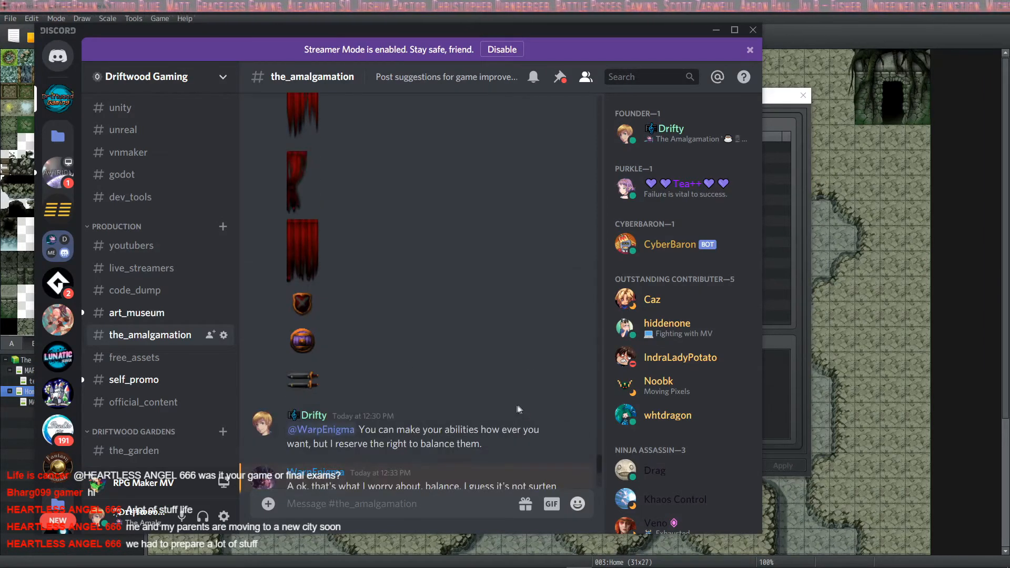
{"action": "scroll", "coordinate": [415, 316], "scroll_direction": "up", "scroll_amount": 6}
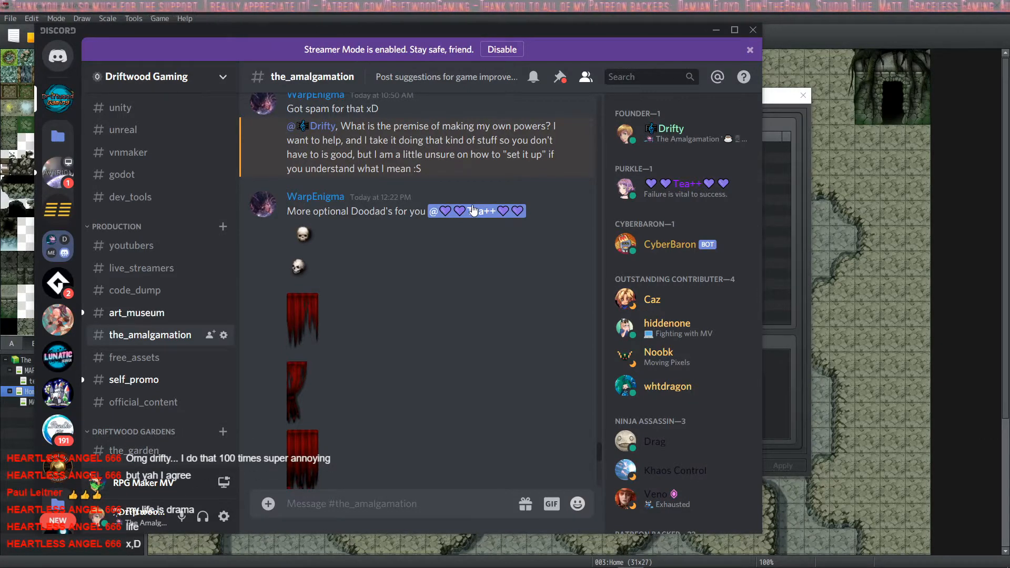
{"action": "scroll", "coordinate": [500, 231], "scroll_direction": "down", "scroll_amount": 5}
{"action": "scroll", "coordinate": [496, 230], "scroll_direction": "down", "scroll_amount": 5}
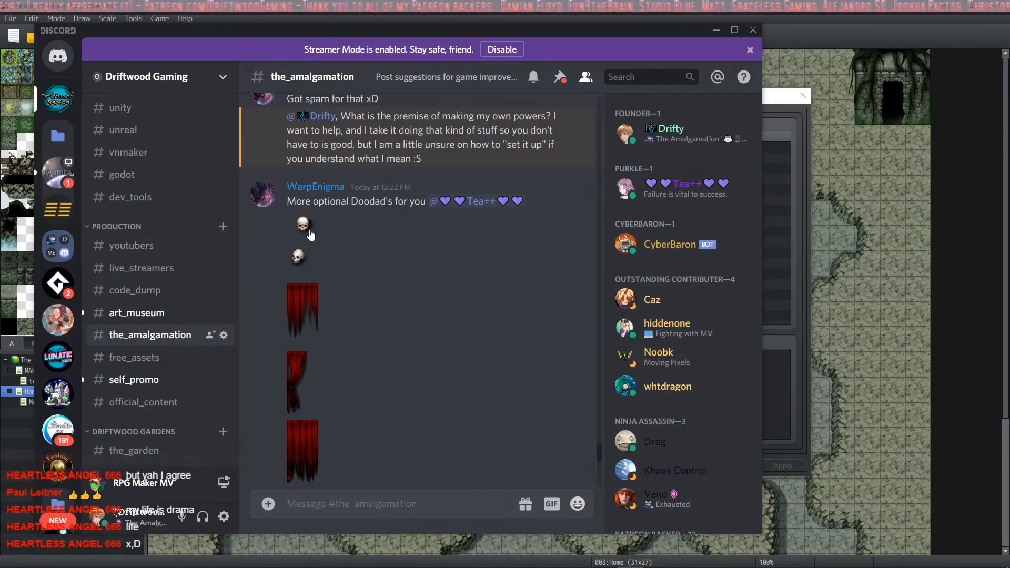
Step: Save the two skull doodads, Skull_A.png and Skull_B.png, to the WarpEnigma folder
{"action": "left_click", "coordinate": [308, 230]}
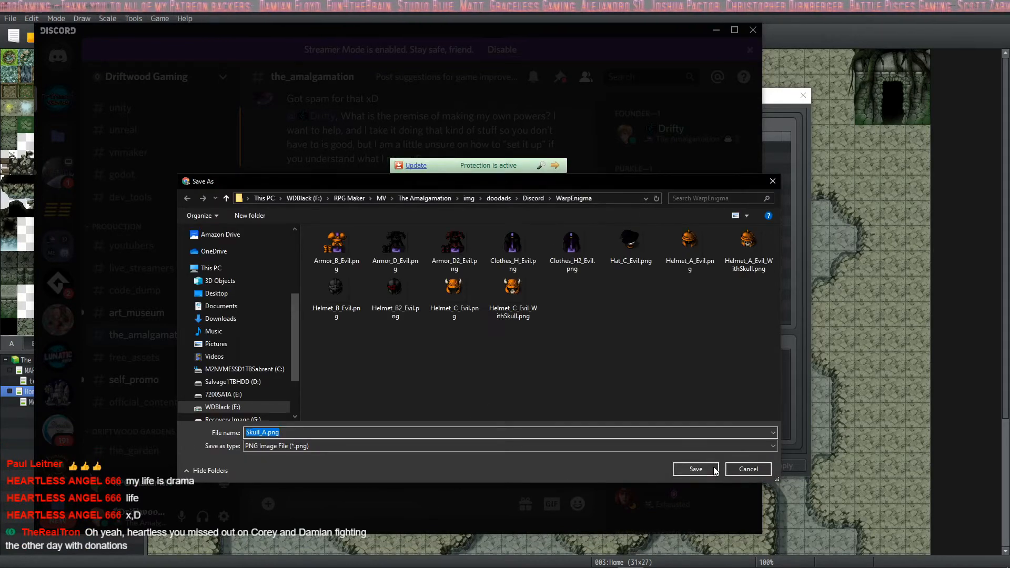
{"action": "left_click", "coordinate": [696, 469]}
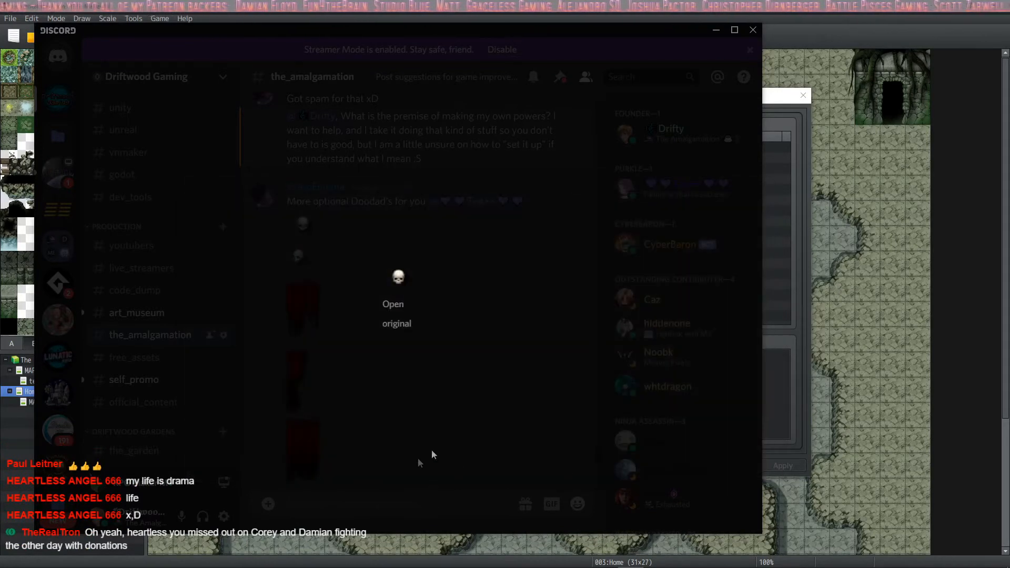
{"action": "left_click", "coordinate": [403, 378]}
{"action": "left_click", "coordinate": [298, 257]}
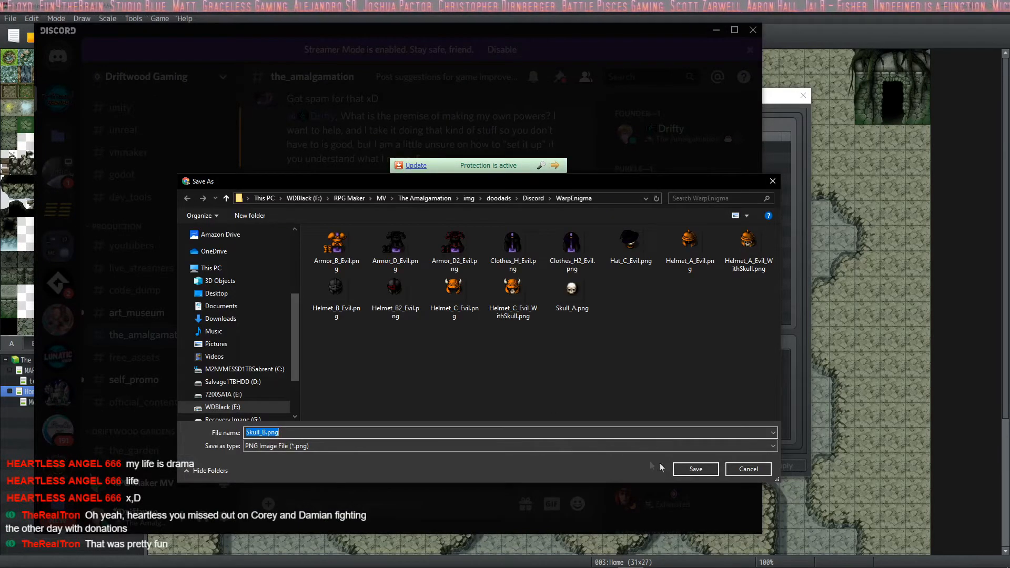
{"action": "left_click", "coordinate": [684, 469]}
{"action": "left_click", "coordinate": [412, 383]}
Step: Save the first two red curtain doodads, Curtains_C2_Evil.png and Curtains_C3_Evil.png, to the WarpEnigma folder
{"action": "left_click", "coordinate": [301, 301]}
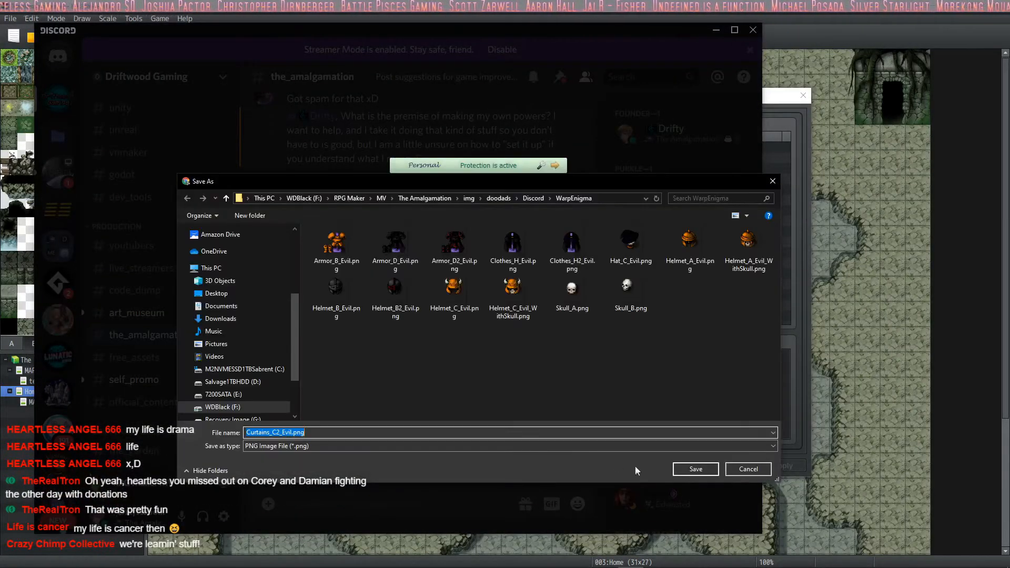
{"action": "left_click", "coordinate": [696, 469]}
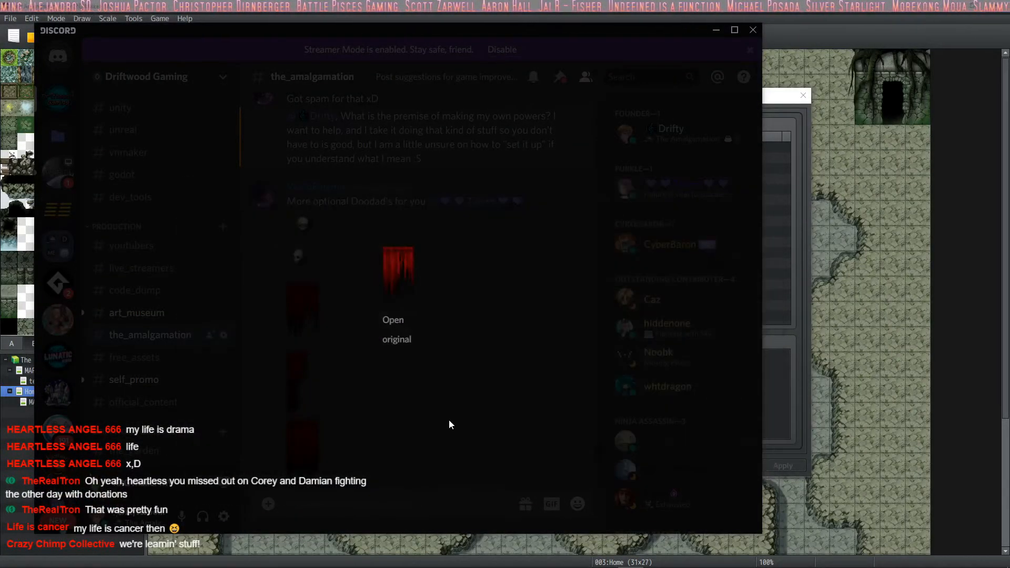
{"action": "left_click", "coordinate": [450, 421]}
{"action": "left_click", "coordinate": [299, 375]}
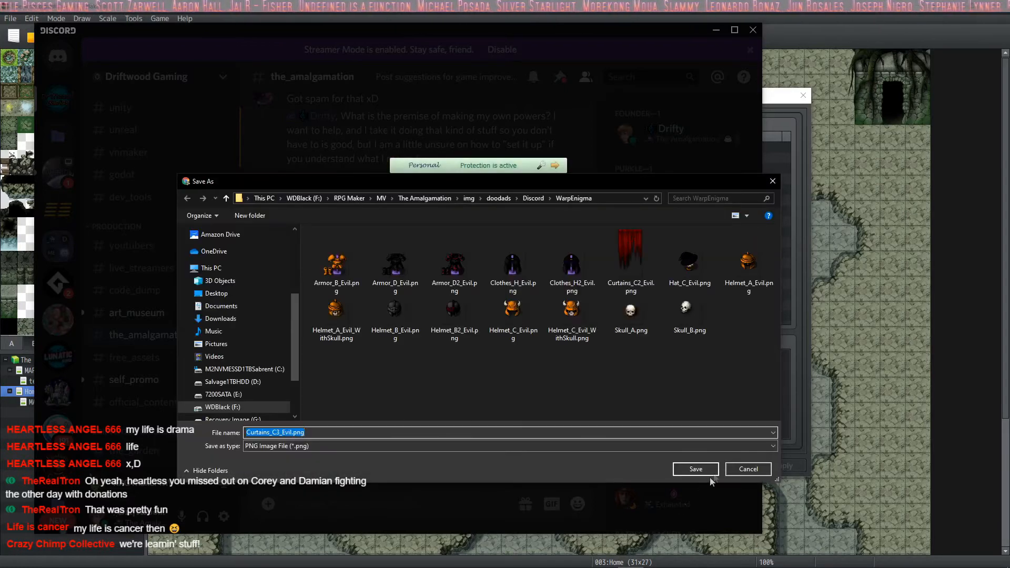
{"action": "left_click", "coordinate": [697, 468]}
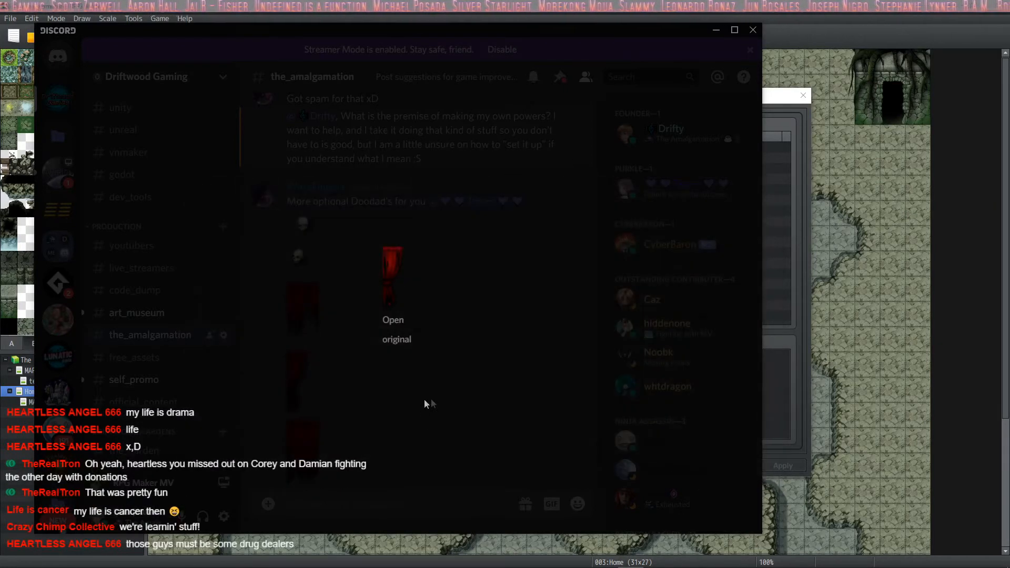
{"action": "left_click", "coordinate": [425, 404]}
Step: Save the full-width red curtain doodad, Curtains_C_Evil.png, to the WarpEnigma folder
{"action": "scroll", "coordinate": [442, 415], "scroll_direction": "down", "scroll_amount": 3}
{"action": "left_click", "coordinate": [301, 345]}
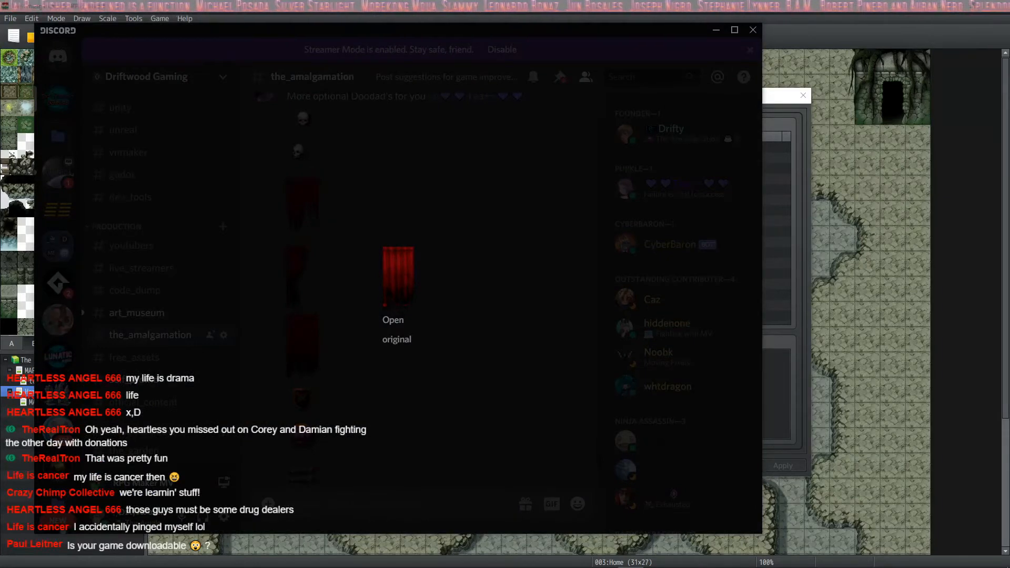
{"action": "left_click", "coordinate": [692, 466]}
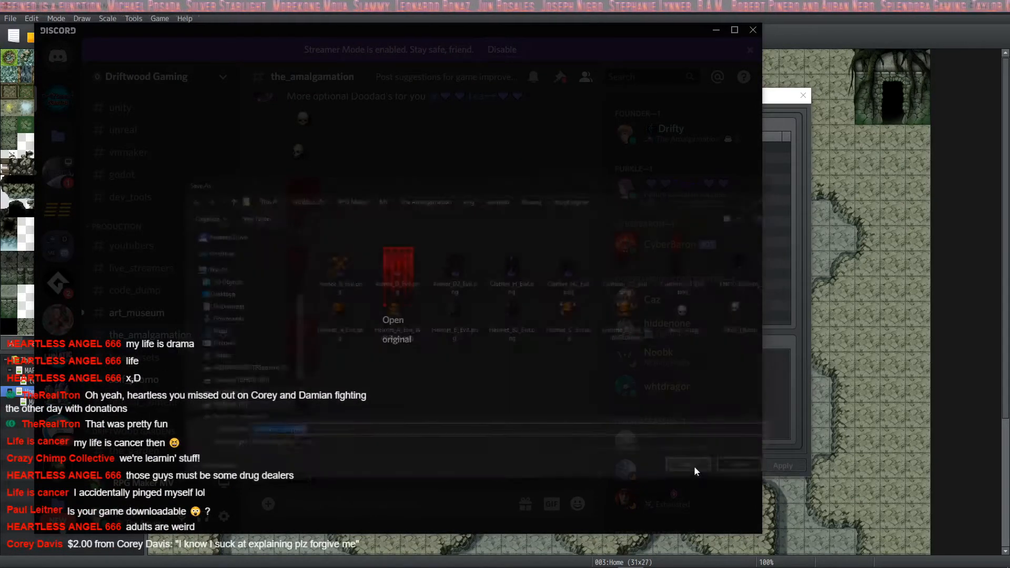
{"action": "left_click", "coordinate": [490, 387]}
Step: Save Shield_A_Evil.png and the round orange-and-purple shield doodad to the WarpEnigma folder
{"action": "scroll", "coordinate": [447, 393], "scroll_direction": "down", "scroll_amount": 3}
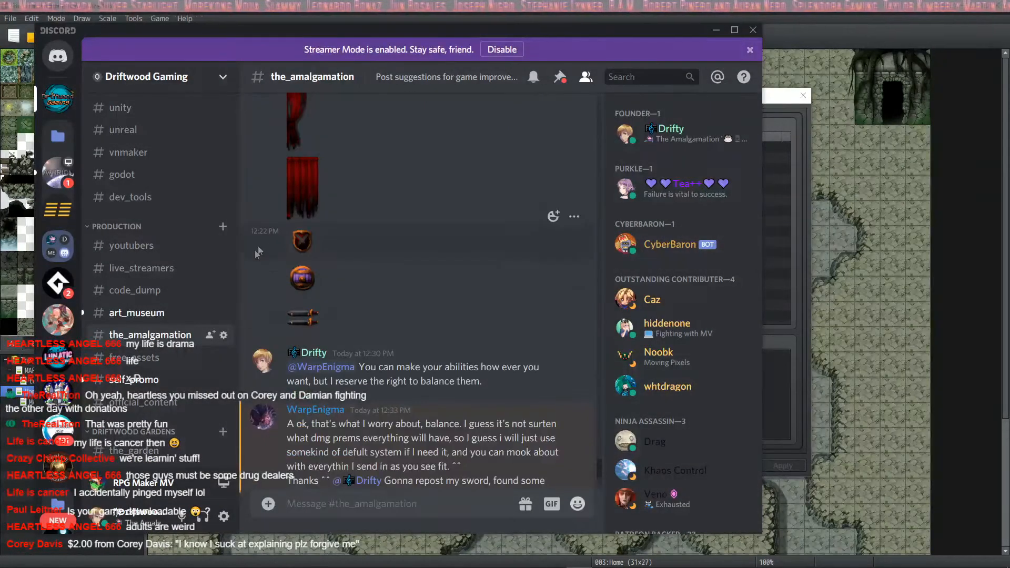
{"action": "left_click", "coordinate": [302, 241]}
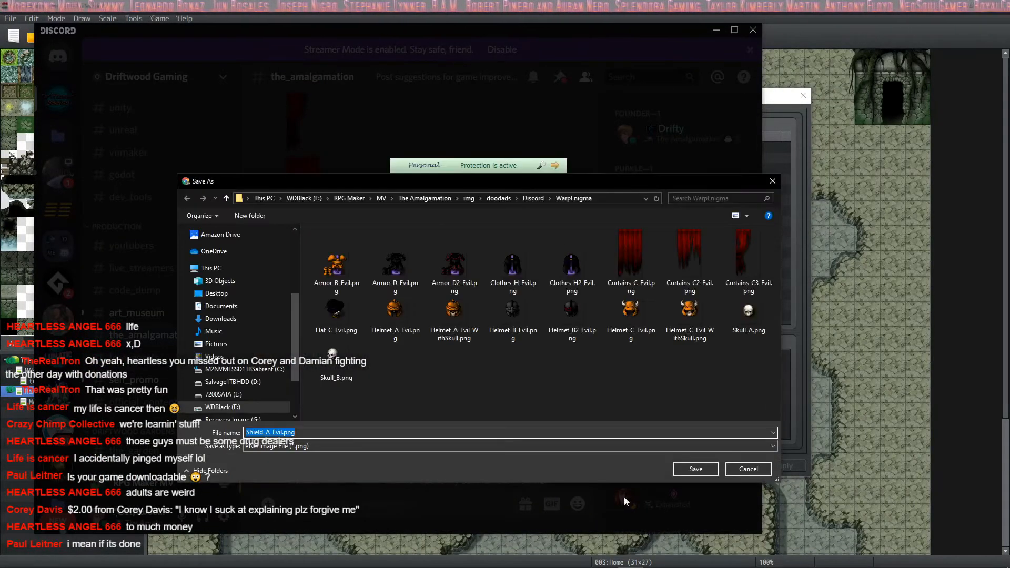
{"action": "left_click", "coordinate": [693, 469]}
{"action": "left_click", "coordinate": [406, 383]}
{"action": "left_click", "coordinate": [304, 280]}
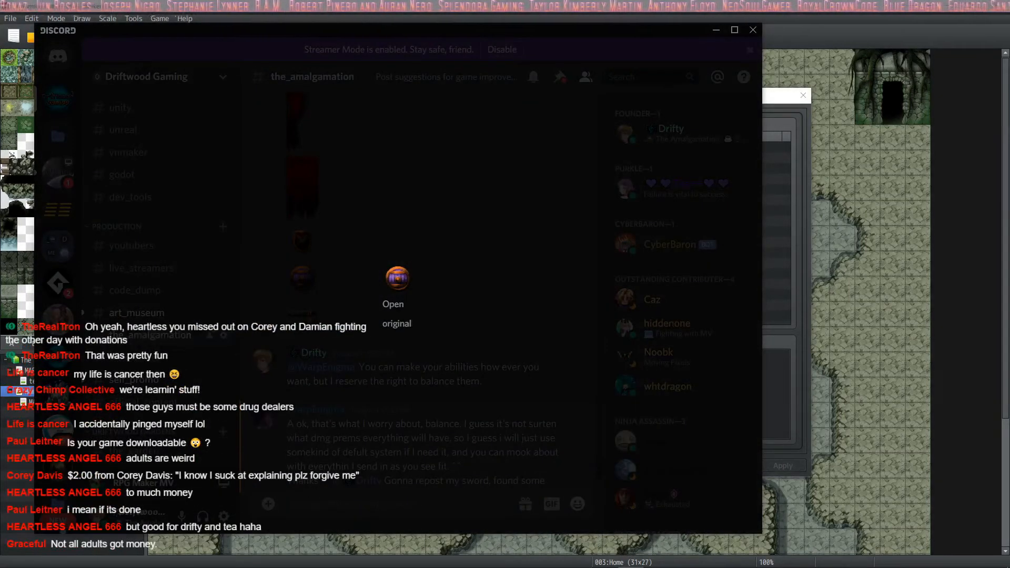
{"action": "left_click", "coordinate": [698, 469]}
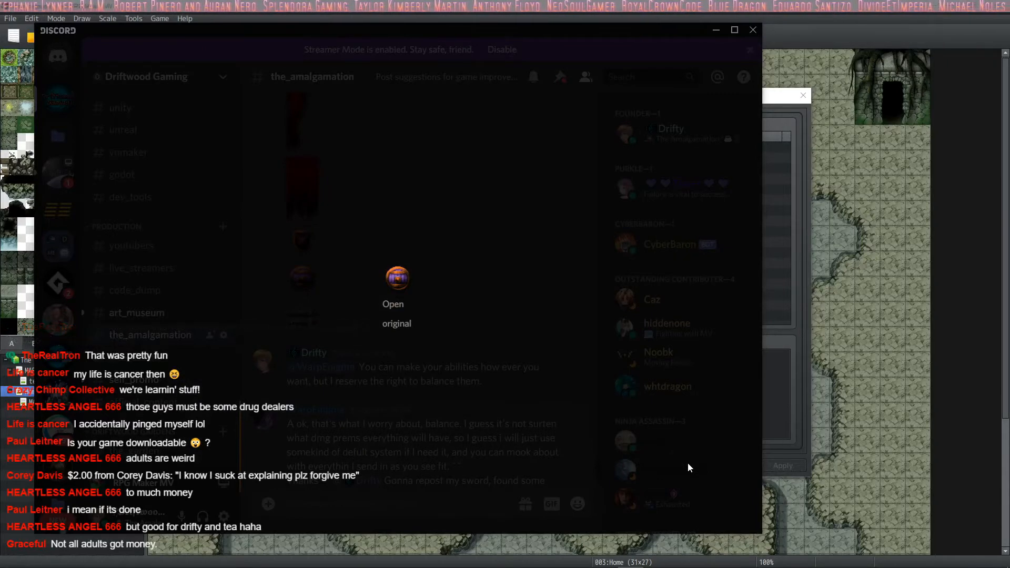
{"action": "left_click", "coordinate": [440, 411]}
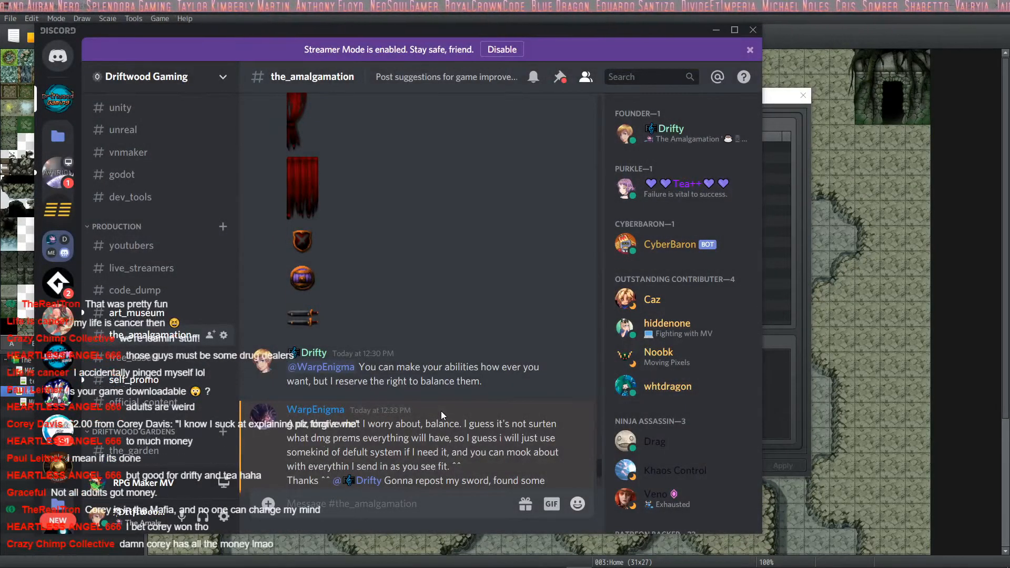
Step: Read WarpEnigma's reply about ability balance and tank skills and look at the reposted sword images
{"action": "scroll", "coordinate": [405, 379], "scroll_direction": "down", "scroll_amount": 2}
{"action": "scroll", "coordinate": [415, 380], "scroll_direction": "down", "scroll_amount": 1}
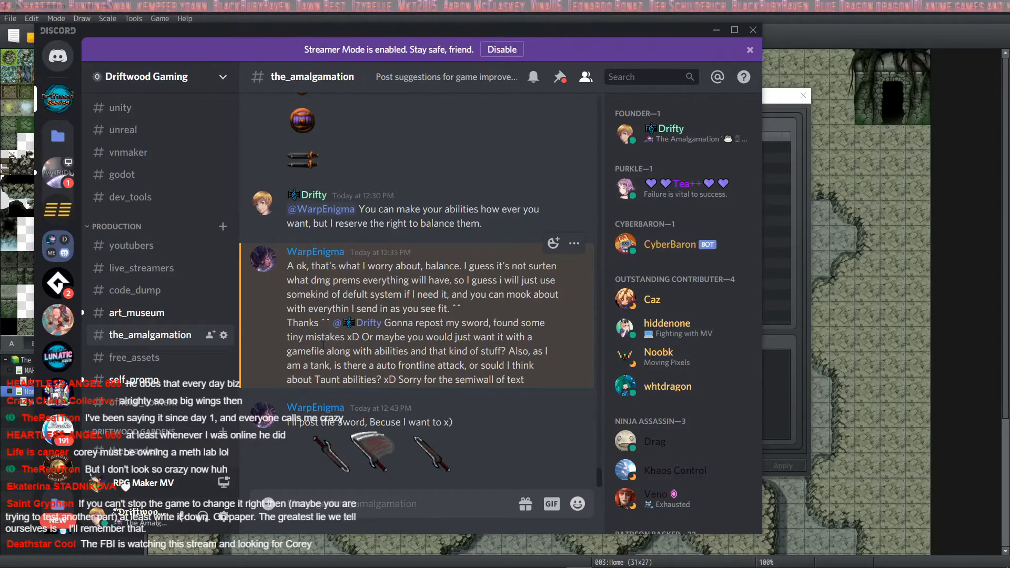
Step: Save WarpEnigma's reposted sword image as WarpEnigmas_Buster-sword.png in the project's img/weapons folder
{"action": "scroll", "coordinate": [324, 345], "scroll_direction": "up", "scroll_amount": 2}
{"action": "scroll", "coordinate": [324, 345], "scroll_direction": "down", "scroll_amount": 2}
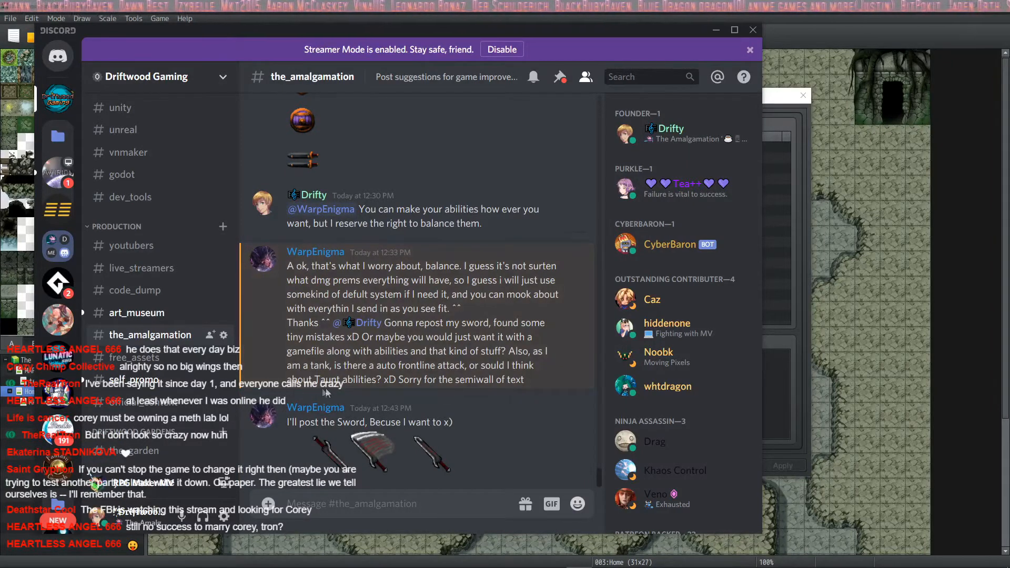
{"action": "left_click", "coordinate": [386, 449]}
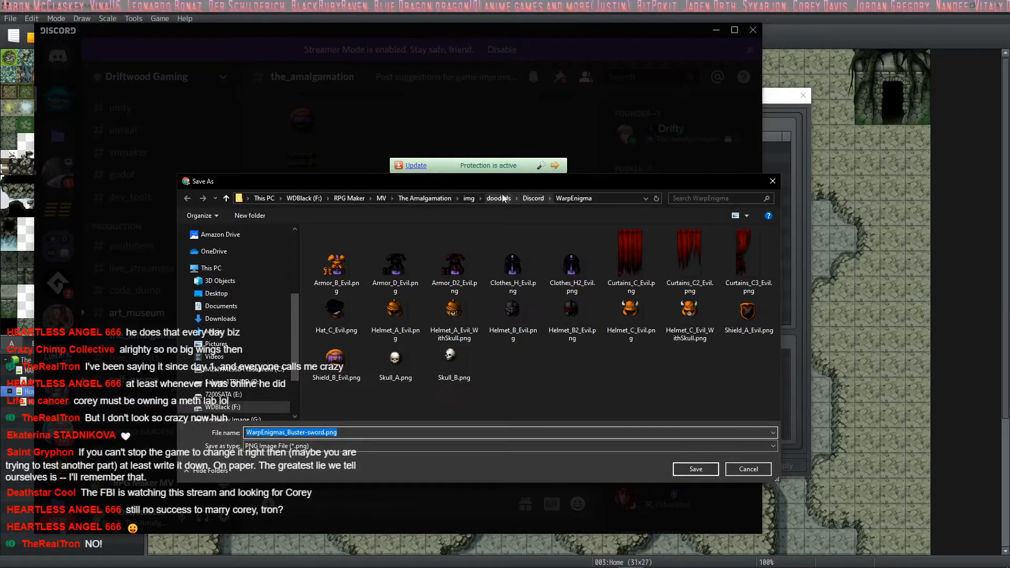
{"action": "left_click", "coordinate": [469, 198]}
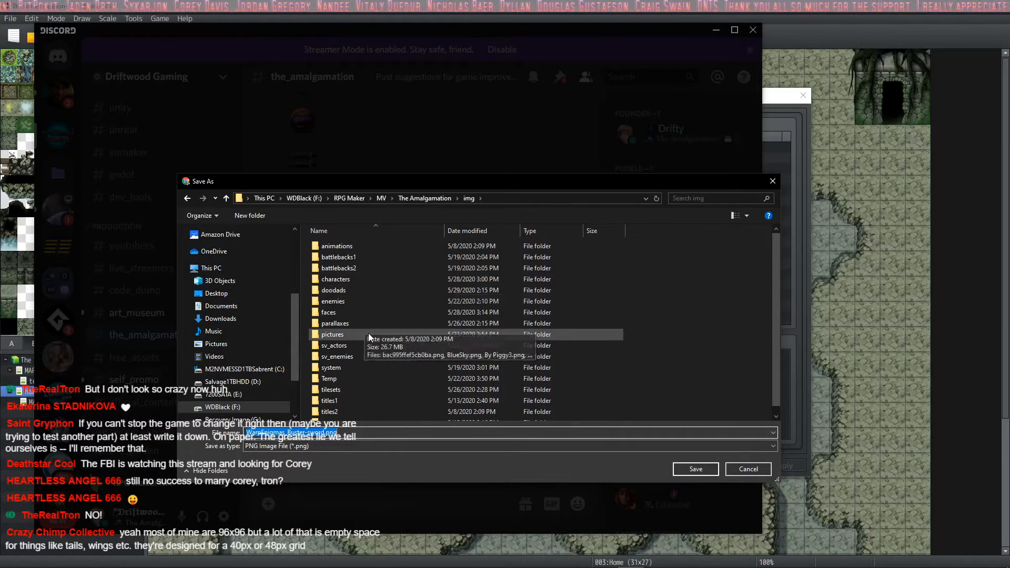
{"action": "double_click", "coordinate": [364, 419]}
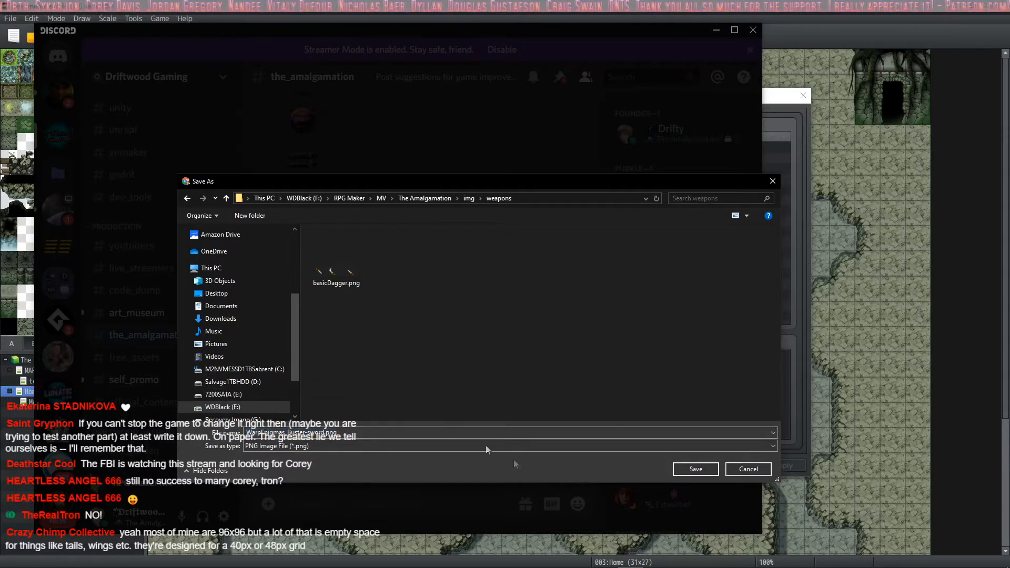
{"action": "left_click", "coordinate": [684, 469]}
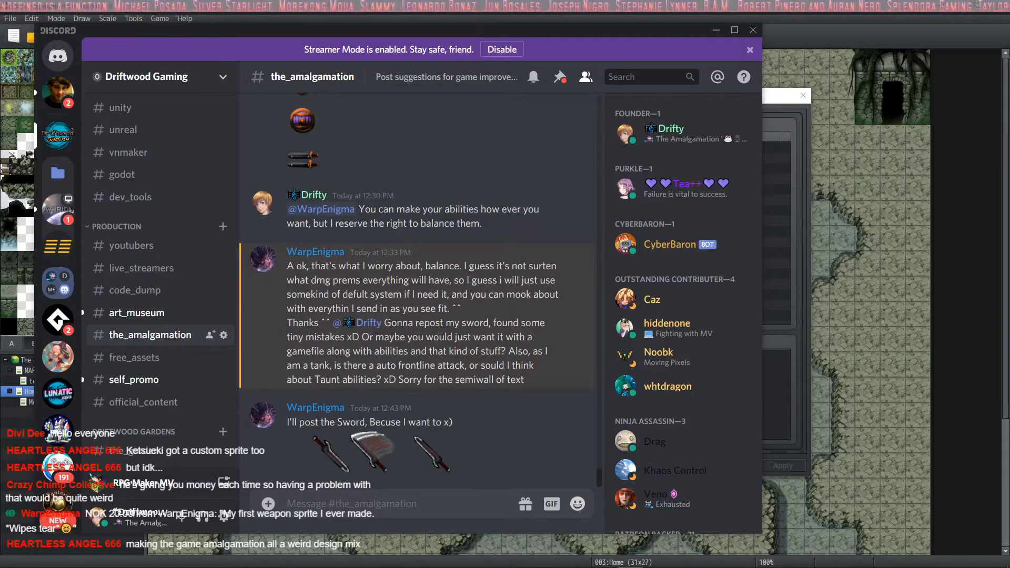
Step: Enlarge the posted sword image in the channel to inspect it and close the preview
{"action": "scroll", "coordinate": [235, 393], "scroll_direction": "down", "scroll_amount": 3}
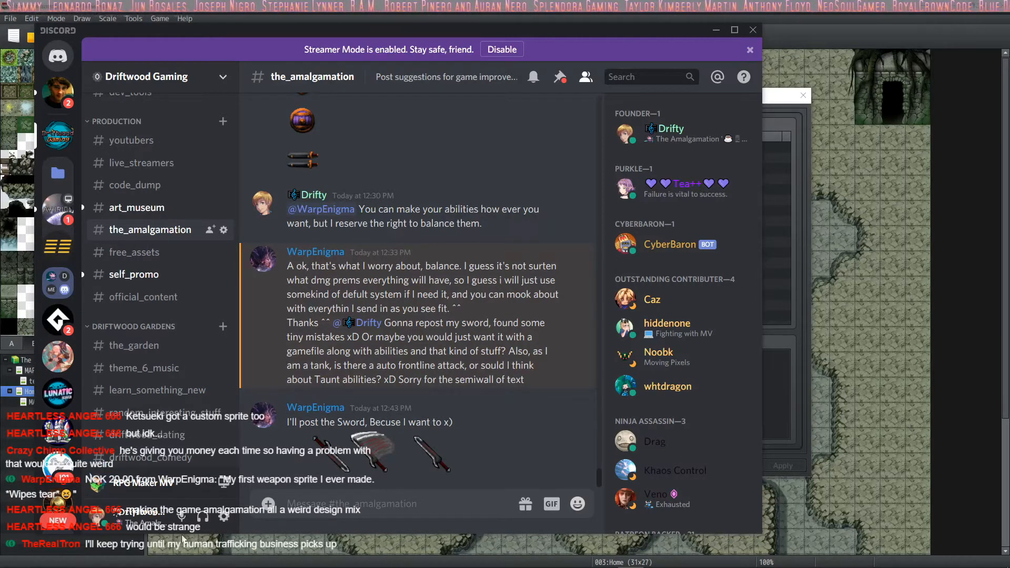
{"action": "left_click", "coordinate": [380, 453]}
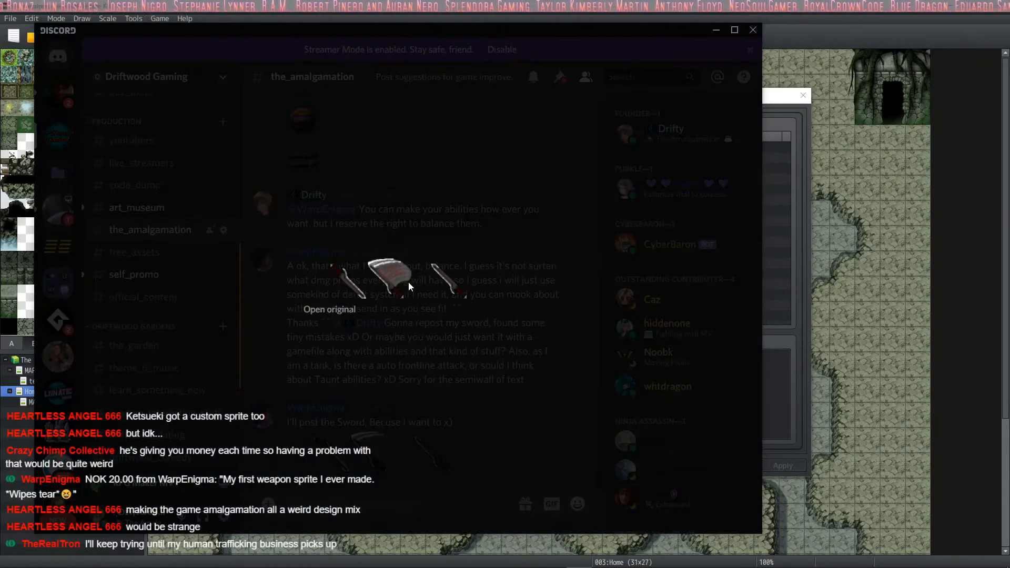
{"action": "left_click", "coordinate": [430, 472]}
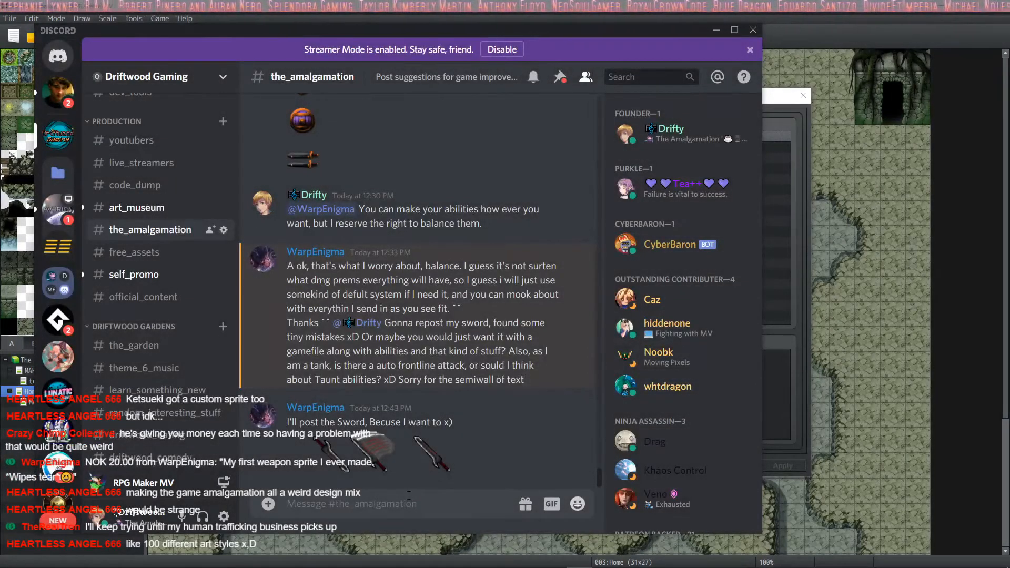
Step: Switch to the RPG Maker MV database and name the empty weapon entry 0005 Warp's Buster Blade
{"action": "left_click", "coordinate": [717, 31]}
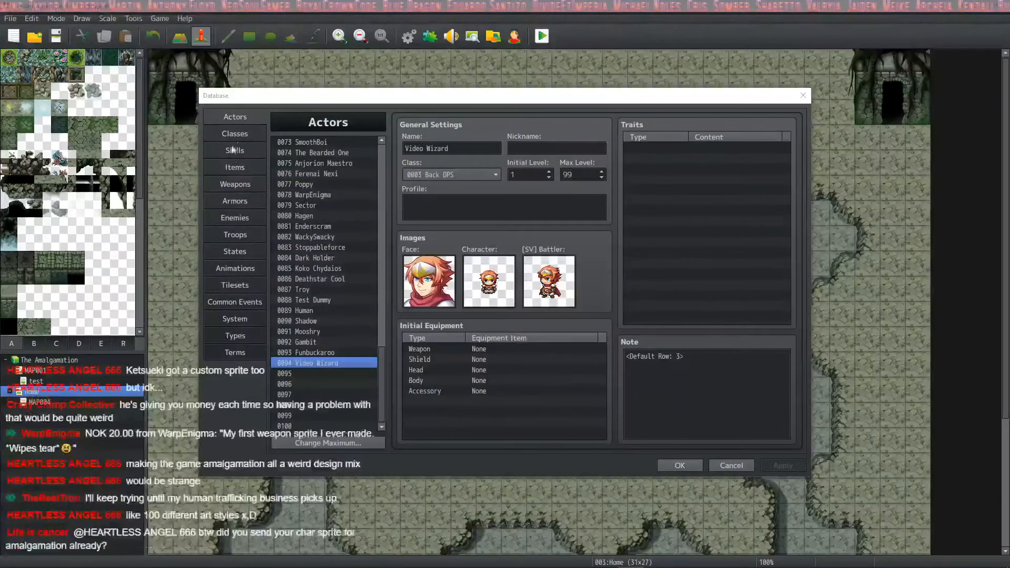
{"action": "left_click", "coordinate": [253, 185]}
{"action": "left_click", "coordinate": [329, 184]}
{"action": "left_click", "coordinate": [421, 145]}
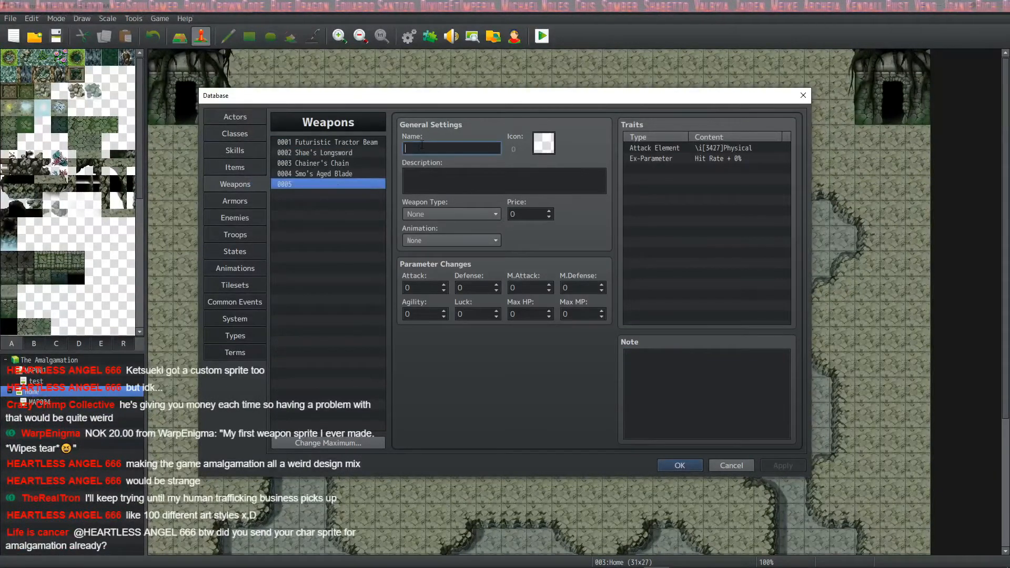
{"action": "type", "text": "Warp"}
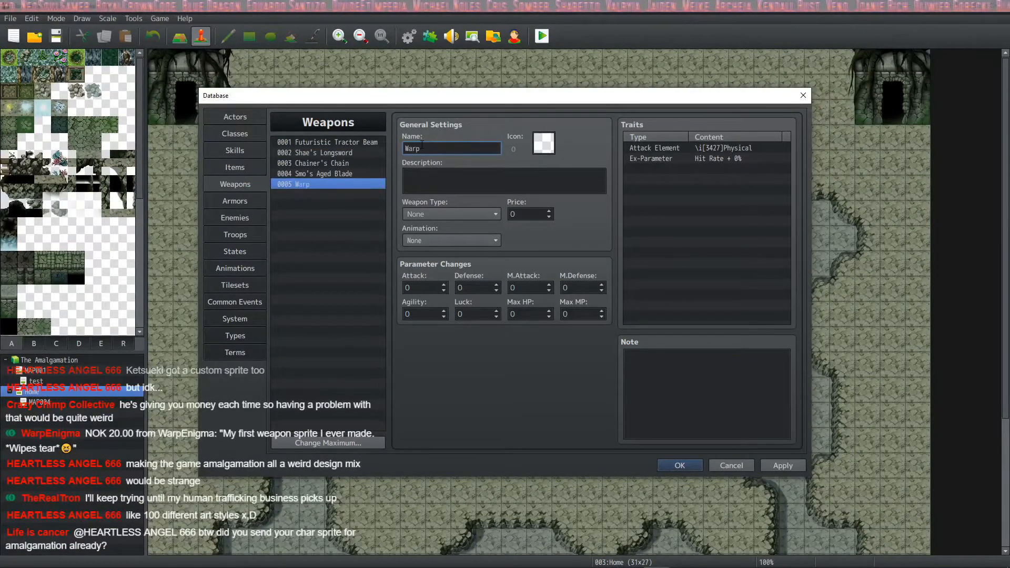
{"action": "type", "text": "'s Buster Blade"}
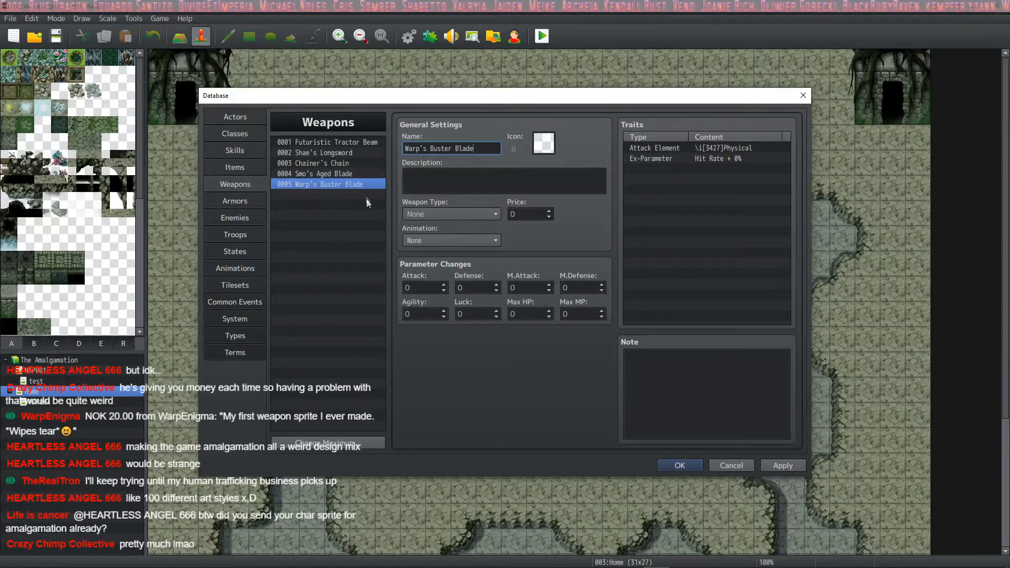
Step: Set the icon of Warp's Buster Blade to the empty icon slot 3878
{"action": "double_click", "coordinate": [543, 143]}
{"action": "scroll", "coordinate": [641, 335], "scroll_direction": "down", "scroll_amount": 10}
{"action": "scroll", "coordinate": [641, 335], "scroll_direction": "down", "scroll_amount": 10}
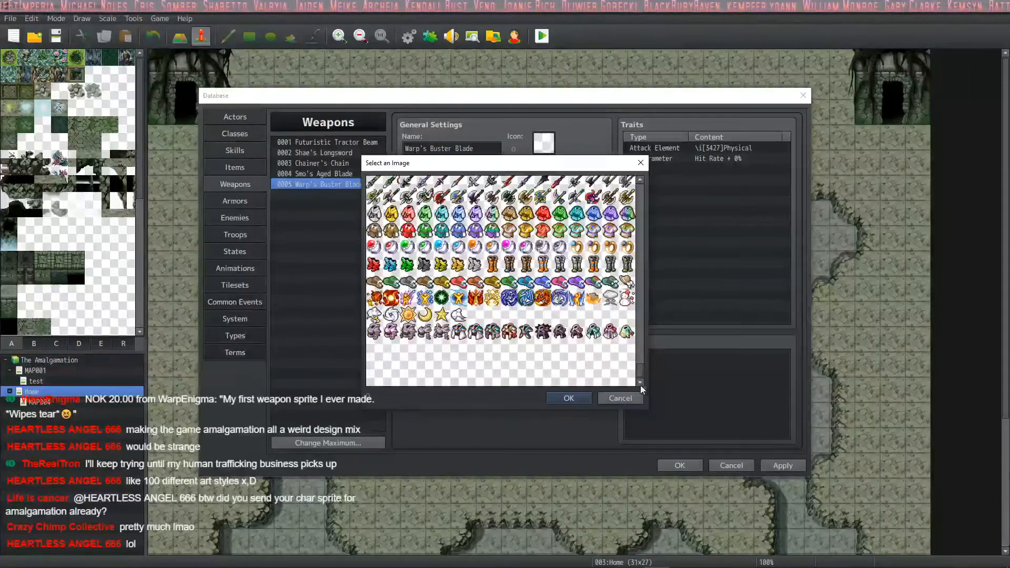
{"action": "left_click", "coordinate": [480, 317]}
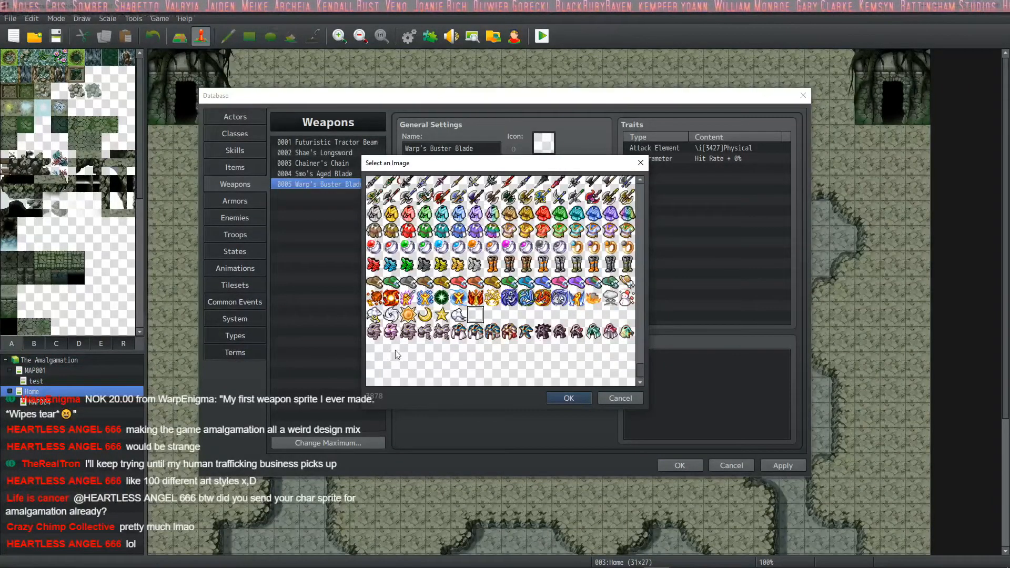
{"action": "double_click", "coordinate": [480, 318]}
Step: Write the weapon description "WarpEnigma's trusty Buster Sword." and apply the changes
{"action": "left_click", "coordinate": [452, 172]}
{"action": "type", "text": "WarpEnigma's tBuster Sword."}
{"action": "left_click", "coordinate": [453, 175]}
{"action": "type", "text": "trusty"}
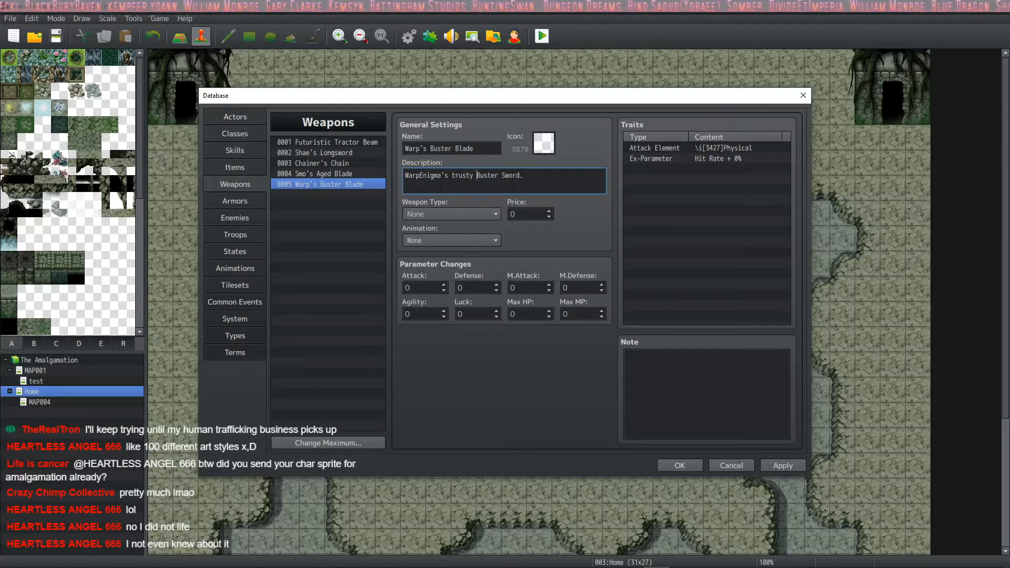
{"action": "left_click", "coordinate": [784, 467]}
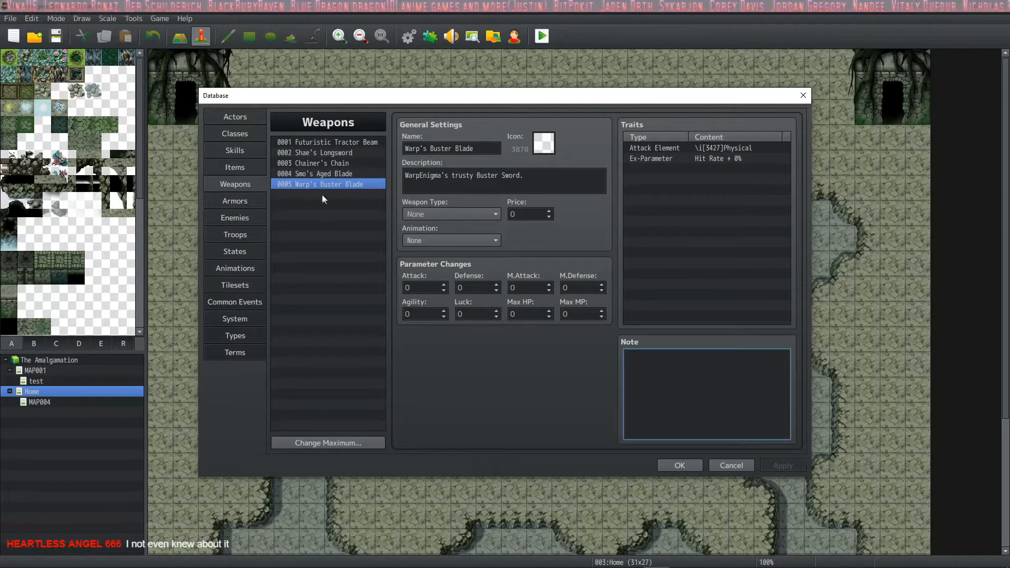
Step: Copy the custom parameter and Cannot Sell note tags from Chainer's Chain into the note of Warp's Buster Blade and apply
{"action": "left_click", "coordinate": [321, 174]}
{"action": "left_click", "coordinate": [333, 163]}
{"action": "left_click", "coordinate": [706, 387]}
{"action": "key", "text": "ctrl+a"}
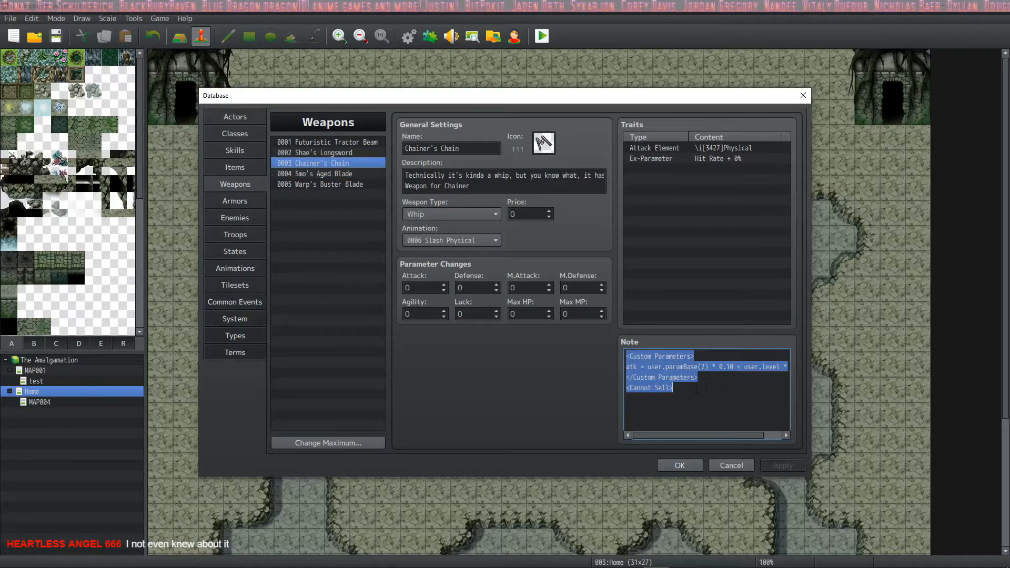
{"action": "left_click", "coordinate": [327, 173]}
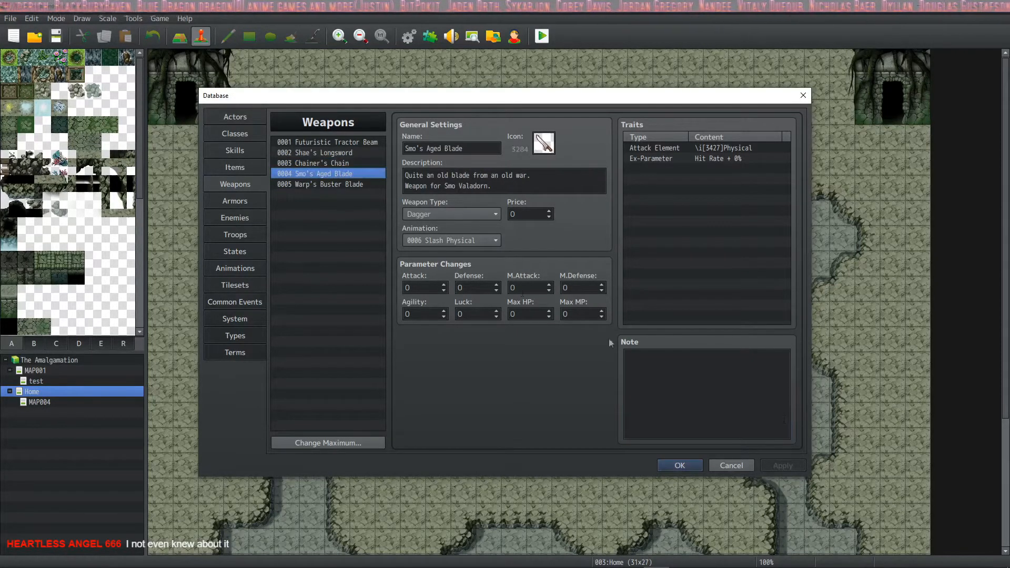
{"action": "type", "text": "<Custom Parameters> atk = user.paramBase(2) * 0.10 + user.level * </Custom Parameters> <Cannot Sell>"}
{"action": "left_click", "coordinate": [321, 184]}
{"action": "left_click", "coordinate": [706, 389]}
{"action": "key", "text": "ctrl+v"}
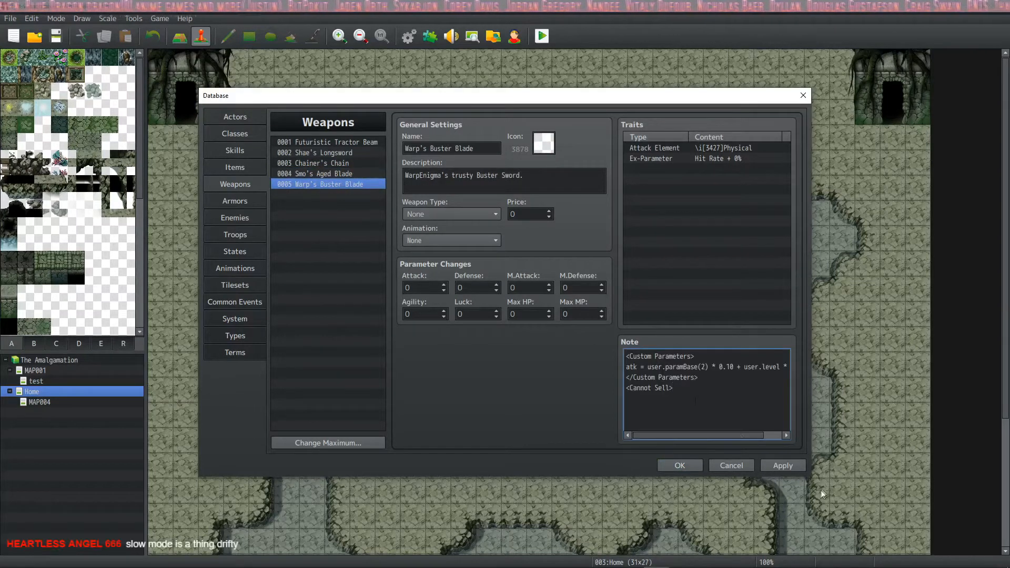
{"action": "left_click", "coordinate": [784, 464]}
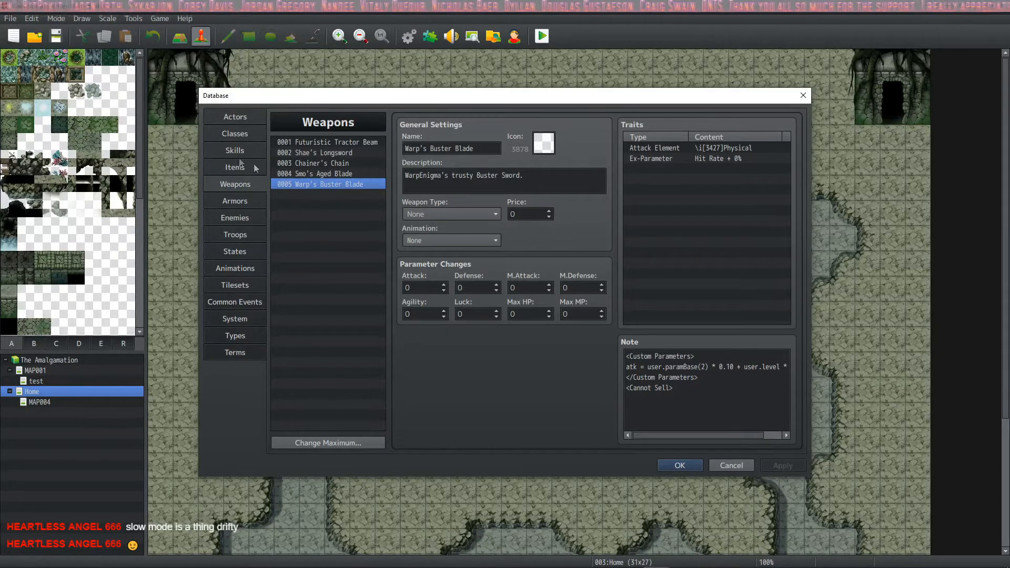
Step: Set the weapon type of Warp's Buster Blade to Sword and its animation to 0006 Slash Physical, and apply
{"action": "left_click", "coordinate": [450, 214]}
{"action": "left_click", "coordinate": [443, 251]}
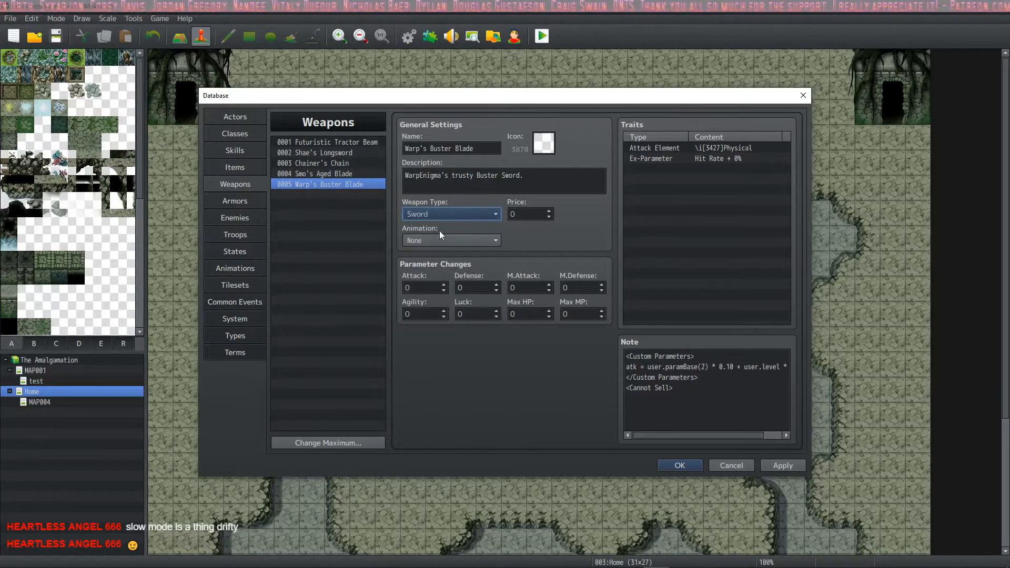
{"action": "left_click", "coordinate": [440, 240]}
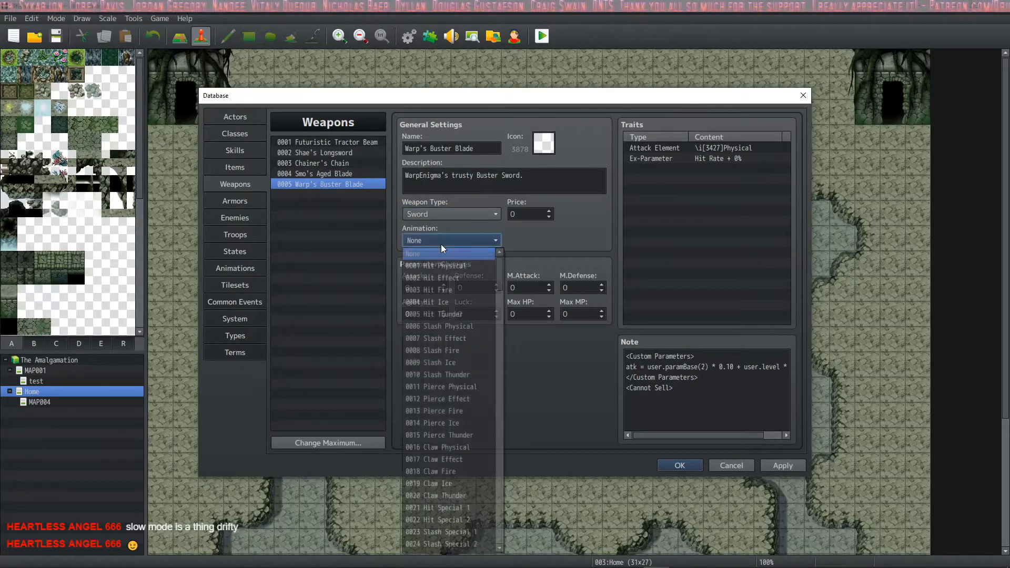
{"action": "left_click", "coordinate": [459, 327]}
{"action": "left_click", "coordinate": [778, 468]}
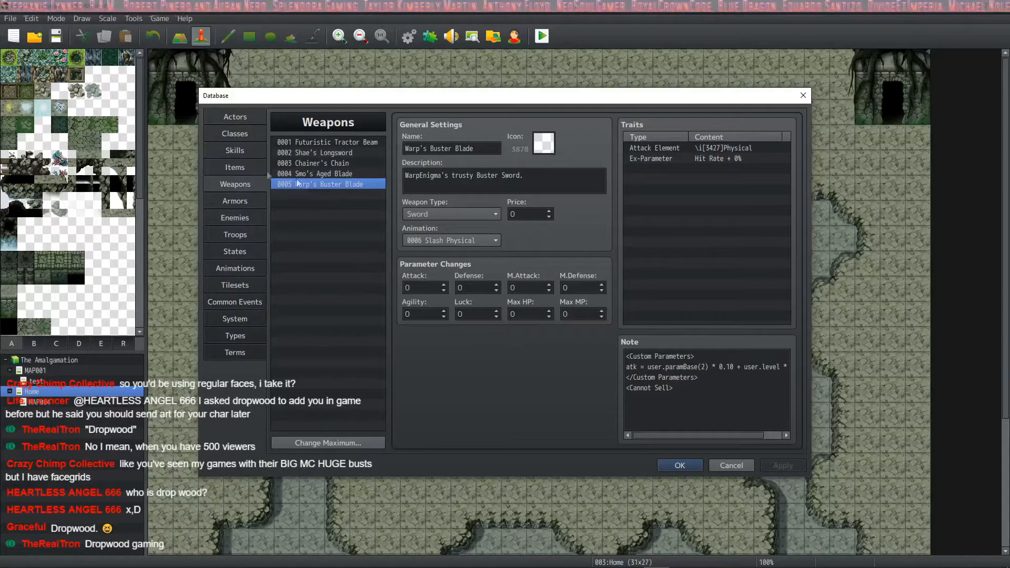
Step: Name the empty actor entry 0095 Biz
{"action": "left_click", "coordinate": [235, 117]}
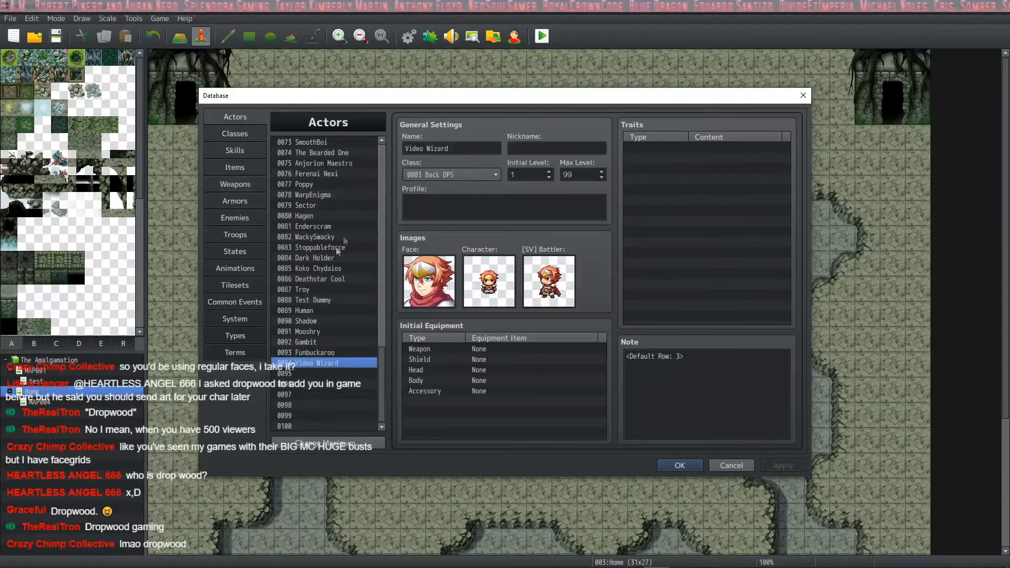
{"action": "left_click", "coordinate": [424, 148]}
{"action": "type", "text": "Biz"}
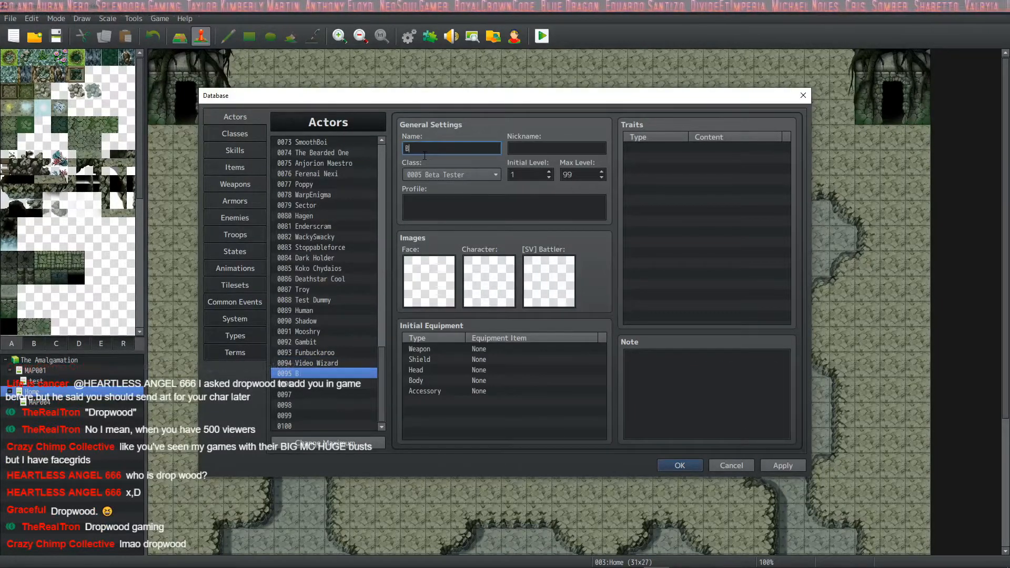
Step: Assign Biz a face image and a walking character image from the Actor1 sets
{"action": "double_click", "coordinate": [433, 264]}
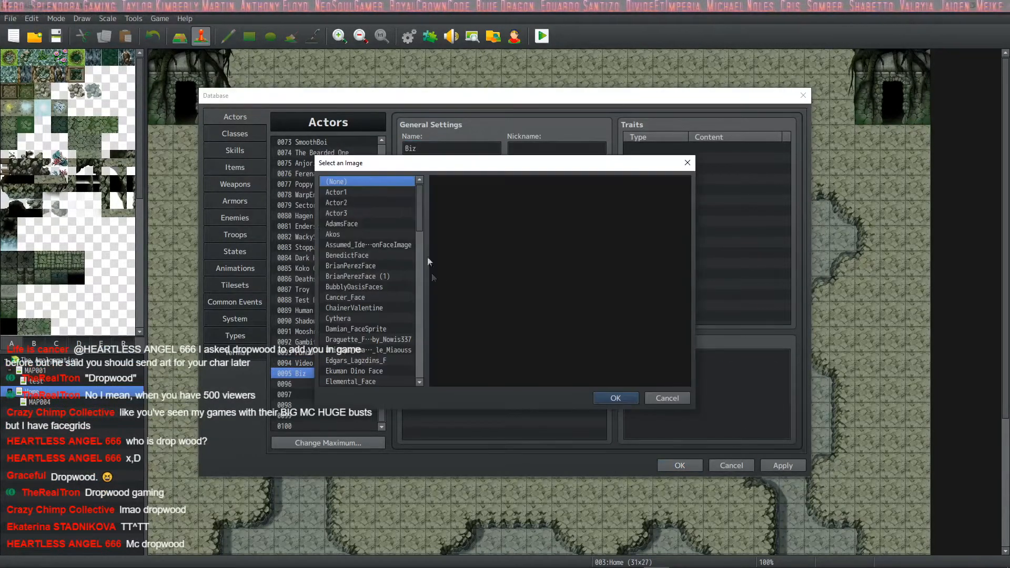
{"action": "left_click", "coordinate": [368, 190]}
{"action": "left_click", "coordinate": [595, 400]}
{"action": "double_click", "coordinate": [504, 273]}
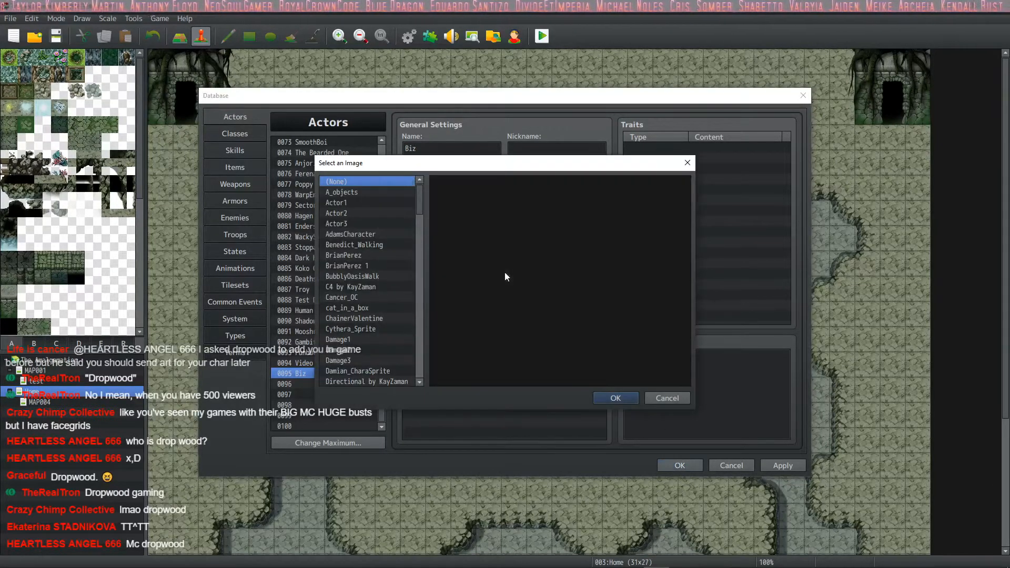
{"action": "left_click", "coordinate": [367, 203]}
{"action": "left_click", "coordinate": [597, 398]}
Step: Browse the available side-view battler images to find one that suits Biz
{"action": "double_click", "coordinate": [563, 289]}
{"action": "left_click", "coordinate": [370, 212]}
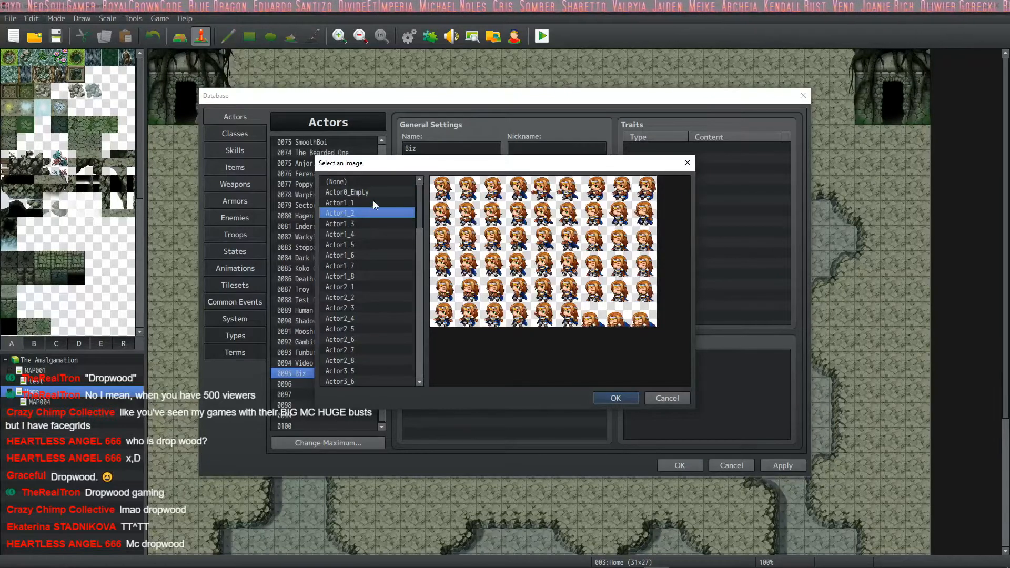
{"action": "left_click", "coordinate": [374, 203]}
{"action": "left_click_drag", "start_coordinate": [422, 218], "coordinate": [418, 376]}
{"action": "left_click", "coordinate": [383, 383]}
{"action": "key", "text": "Up"}
{"action": "key", "text": "Up"}
{"action": "key", "text": "Up"}
{"action": "key", "text": "Up"}
{"action": "key", "text": "Up"}
{"action": "key", "text": "Up"}
{"action": "key", "text": "Up"}
{"action": "key", "text": "Up"}
{"action": "key", "text": "Up"}
{"action": "key", "text": "Up"}
{"action": "key", "text": "Up"}
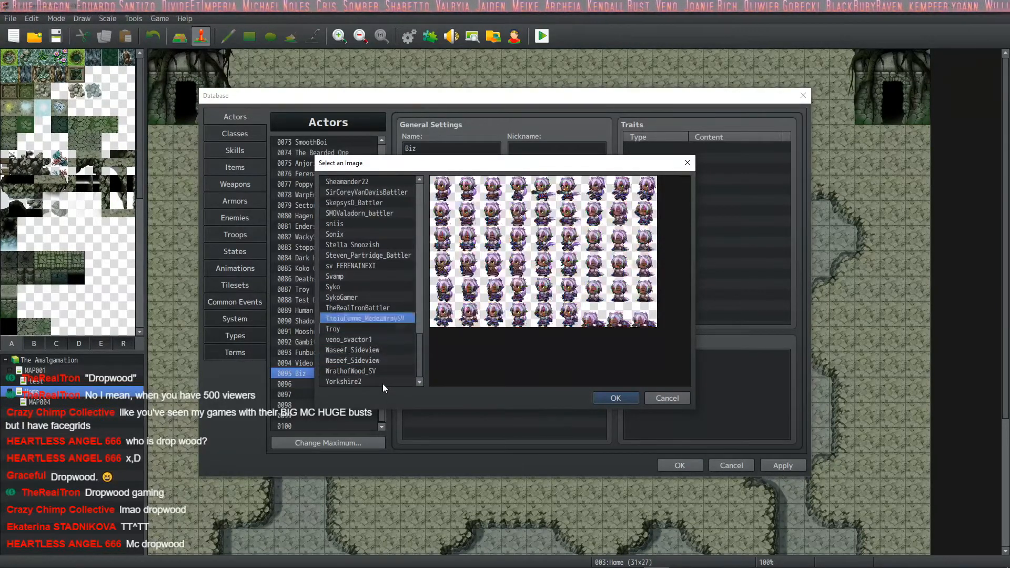
{"action": "key", "text": "Up"}
{"action": "key", "text": "Up"}
{"action": "key", "text": "Up"}
{"action": "key", "text": "Up"}
{"action": "key", "text": "Up"}
{"action": "key", "text": "Up"}
{"action": "key", "text": "Up"}
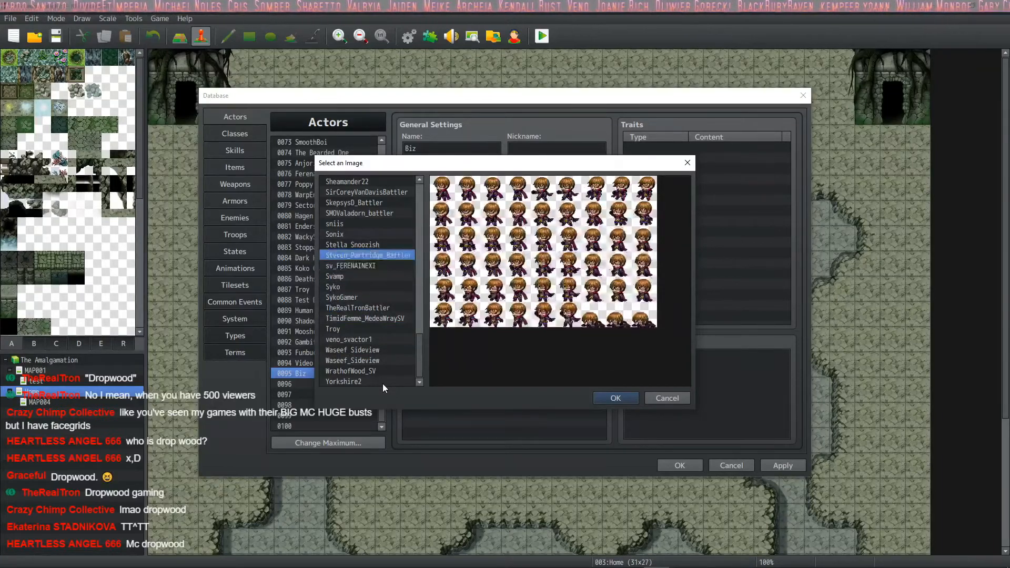
{"action": "key", "text": "Up"}
{"action": "key", "text": "Up"}
{"action": "key", "text": "Up"}
{"action": "key", "text": "Up"}
{"action": "key", "text": "Up"}
{"action": "key", "text": "Up"}
{"action": "key", "text": "Up"}
{"action": "key", "text": "Up"}
{"action": "key", "text": "Up"}
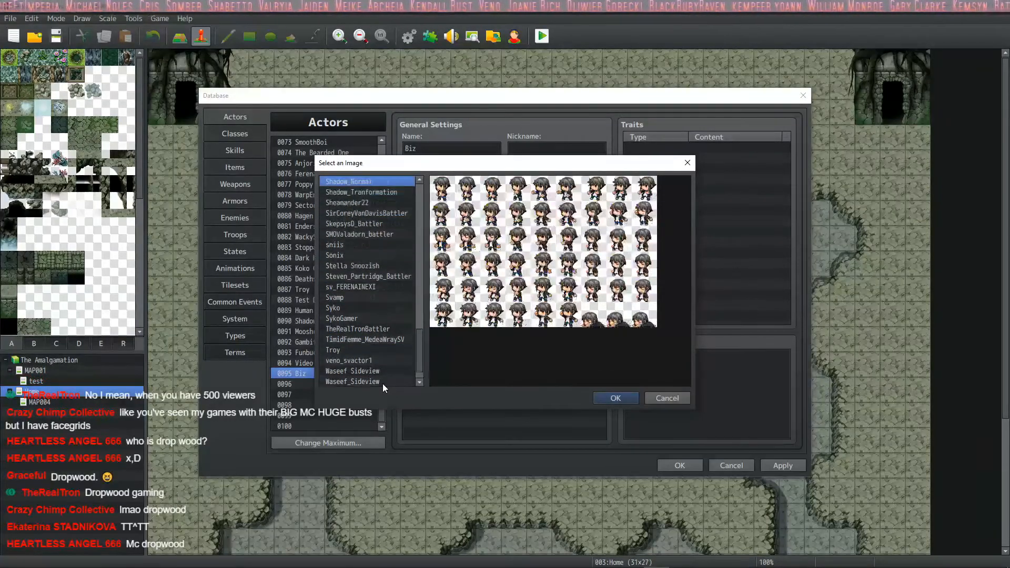
{"action": "key", "text": "Up"}
{"action": "key", "text": "Up"}
{"action": "key", "text": "Up"}
{"action": "key", "text": "Up"}
{"action": "key", "text": "Up"}
{"action": "key", "text": "Up"}
{"action": "key", "text": "Up"}
{"action": "key", "text": "Up"}
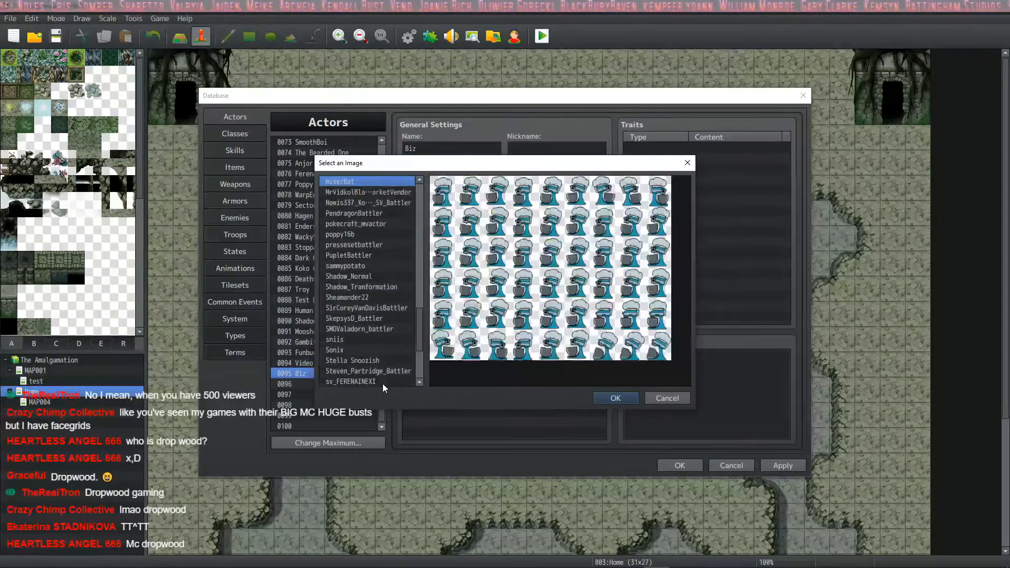
{"action": "key", "text": "Up"}
{"action": "key", "text": "Up"}
{"action": "key", "text": "Up"}
{"action": "key", "text": "Up"}
{"action": "key", "text": "Up"}
{"action": "key", "text": "Up"}
{"action": "key", "text": "Up"}
{"action": "key", "text": "Up"}
{"action": "key", "text": "Up"}
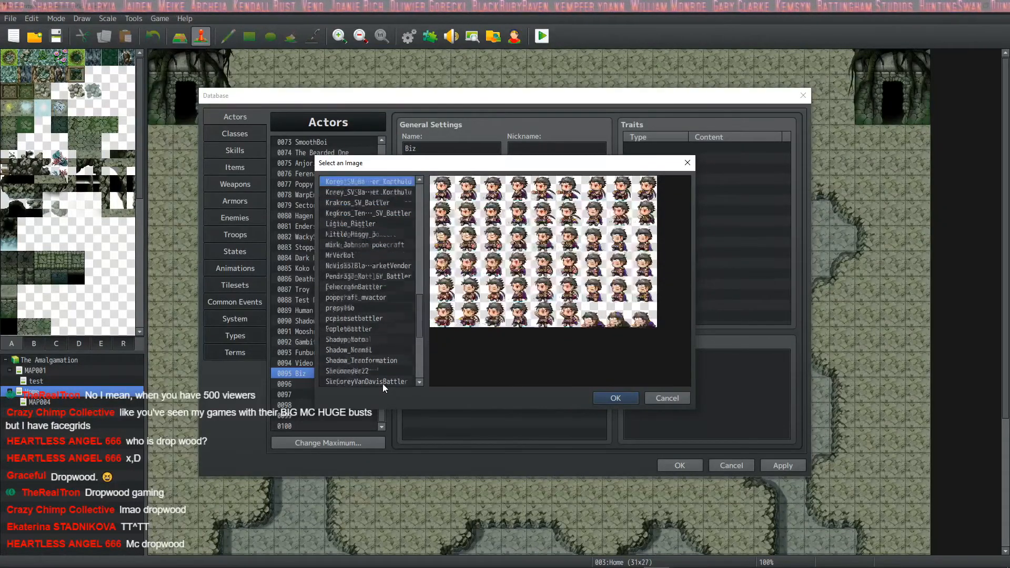
{"action": "key", "text": "Up"}
{"action": "key", "text": "Up"}
{"action": "key", "text": "Up"}
{"action": "key", "text": "Up"}
{"action": "key", "text": "Up"}
{"action": "key", "text": "Up"}
{"action": "key", "text": "Up"}
{"action": "key", "text": "Up"}
{"action": "key", "text": "Up"}
{"action": "key", "text": "Up"}
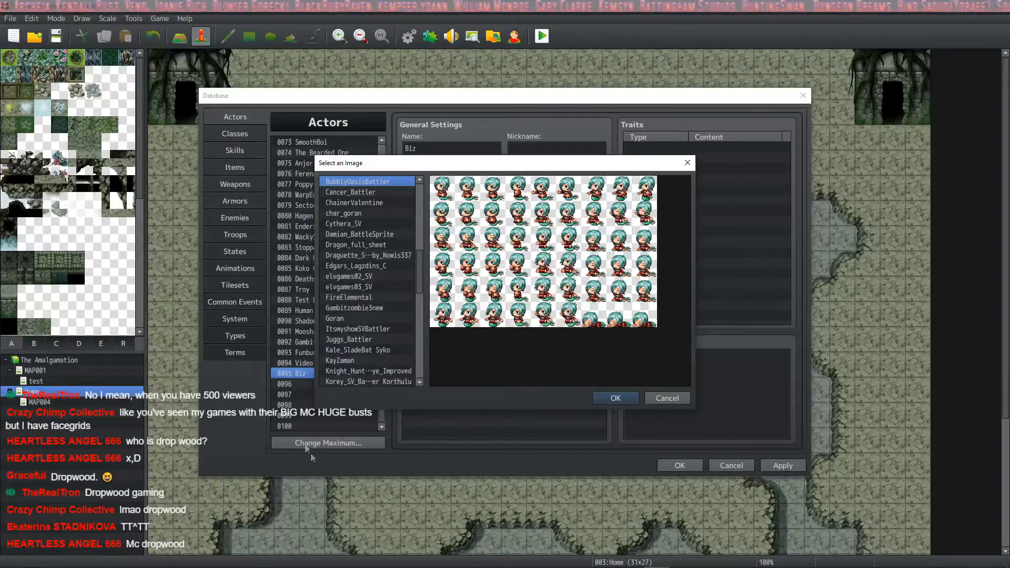
Step: Assign the Actor1_1 image as Biz's side-view battler and apply the change
{"action": "left_click", "coordinate": [419, 230]}
{"action": "scroll", "coordinate": [358, 208], "scroll_direction": "up", "scroll_amount": 3}
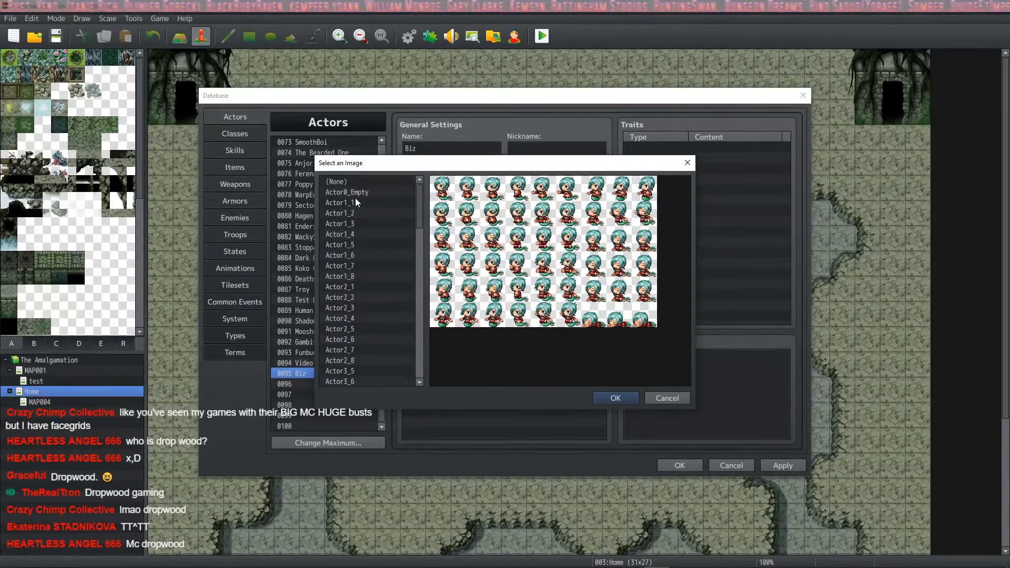
{"action": "left_click", "coordinate": [356, 198]}
{"action": "left_click", "coordinate": [606, 400]}
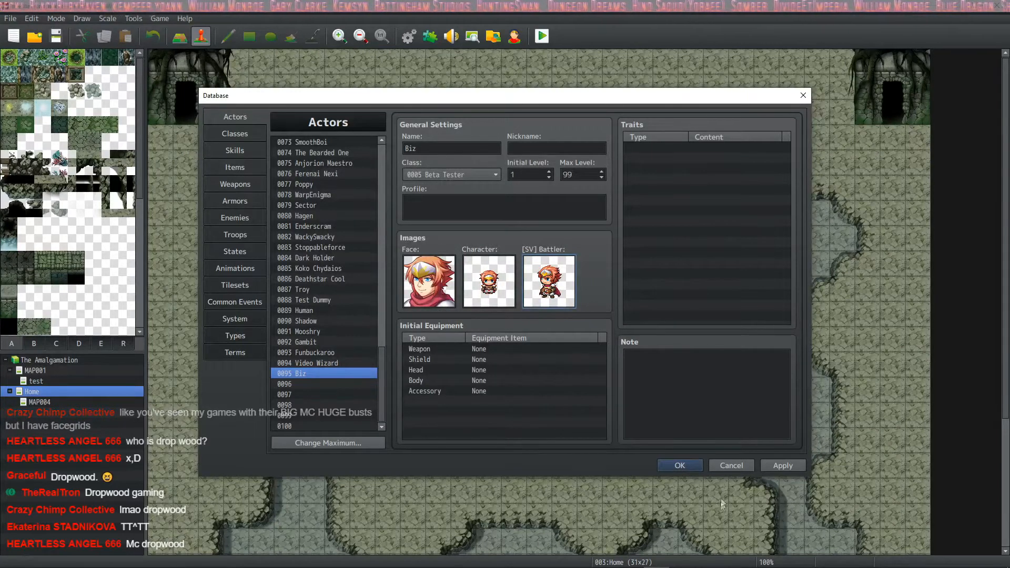
{"action": "left_click", "coordinate": [783, 466]}
{"action": "left_click", "coordinate": [557, 148]}
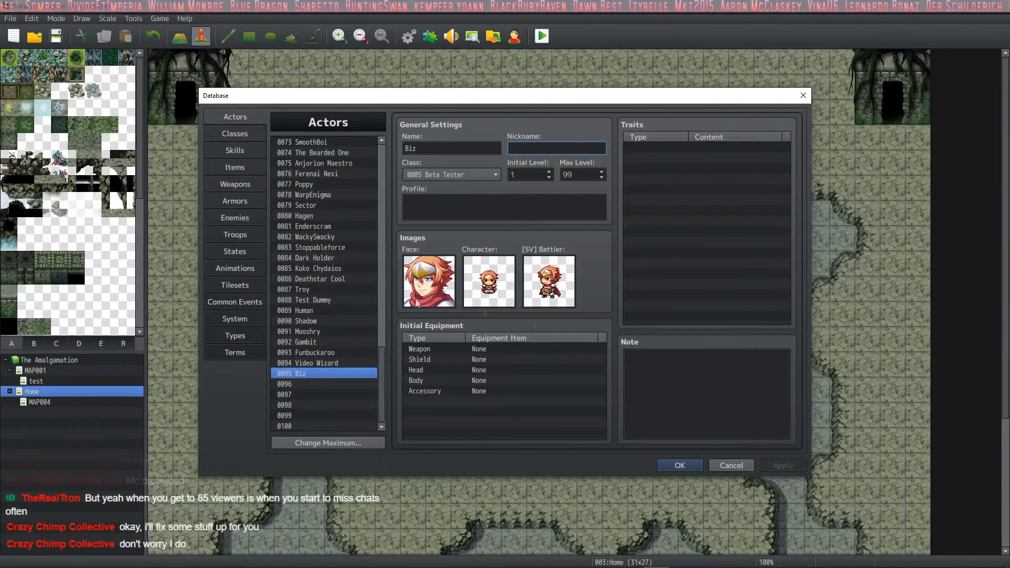
{"action": "left_click", "coordinate": [312, 384]}
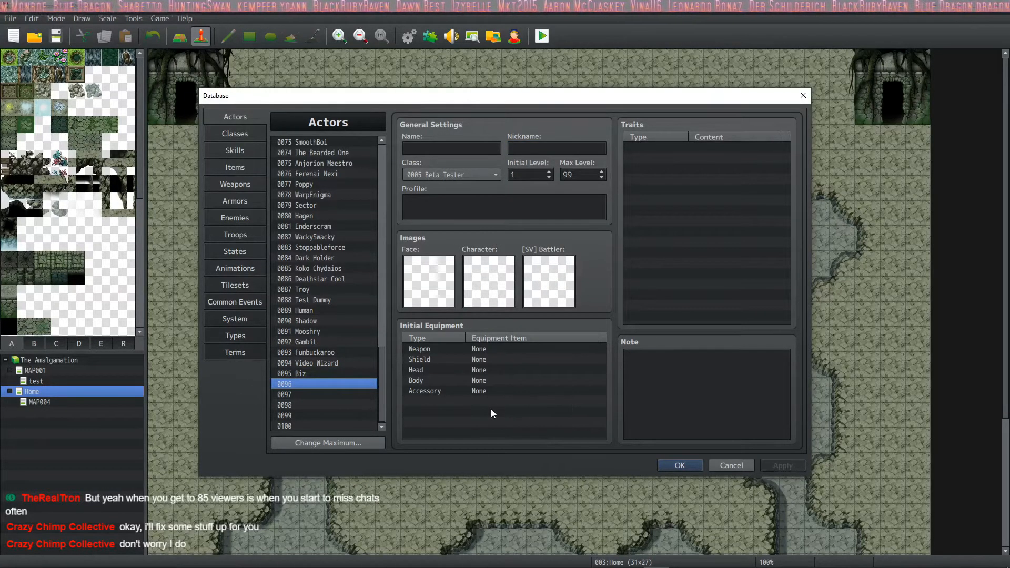
{"action": "left_click", "coordinate": [317, 375]}
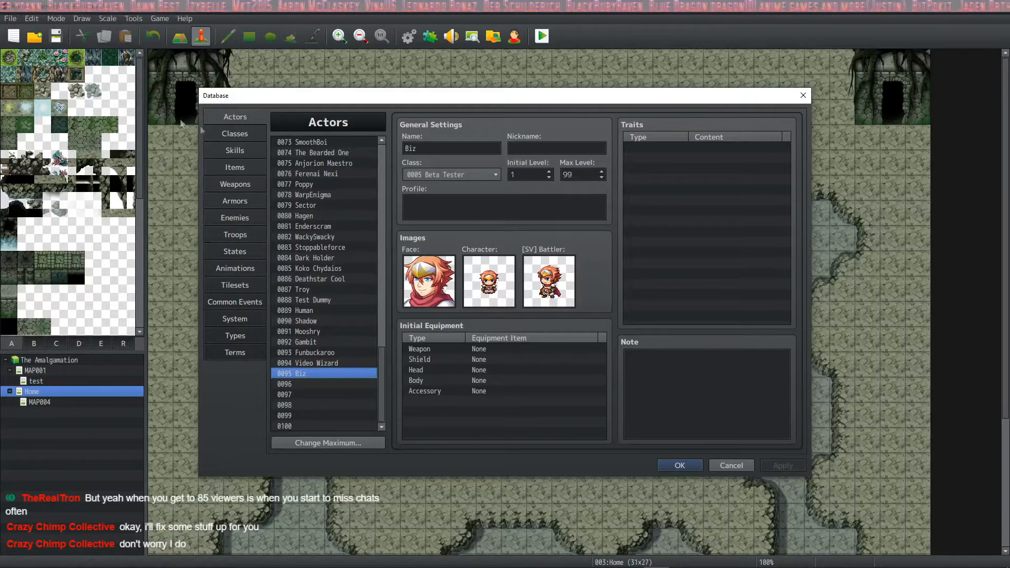
{"action": "left_click", "coordinate": [236, 135]}
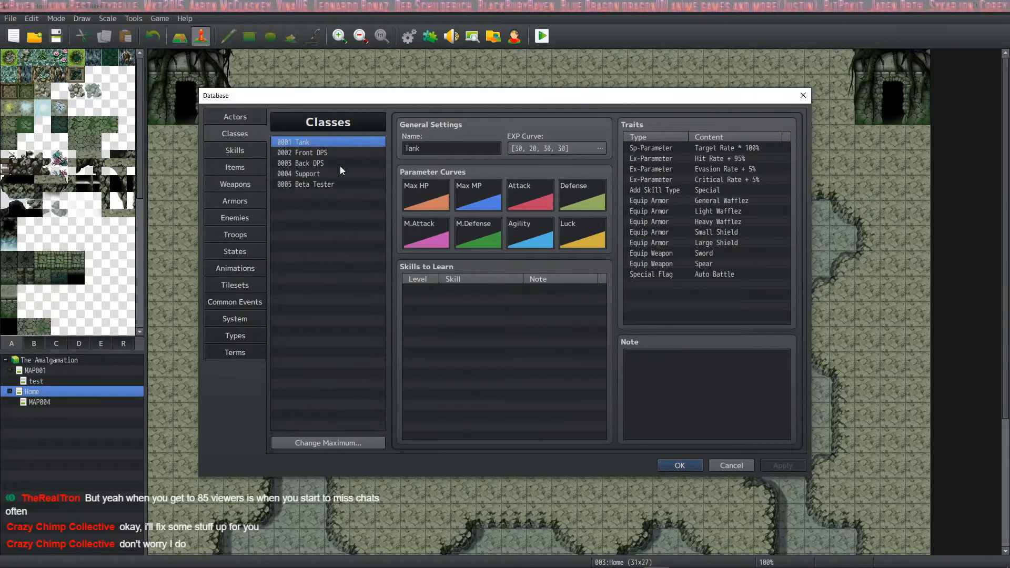
{"action": "left_click", "coordinate": [236, 150]}
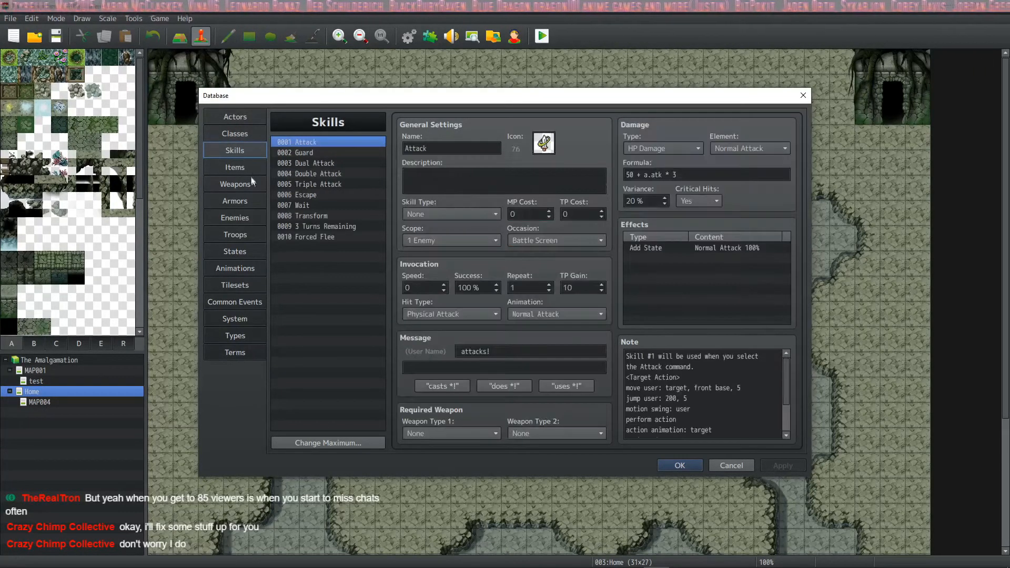
{"action": "left_click", "coordinate": [257, 168]}
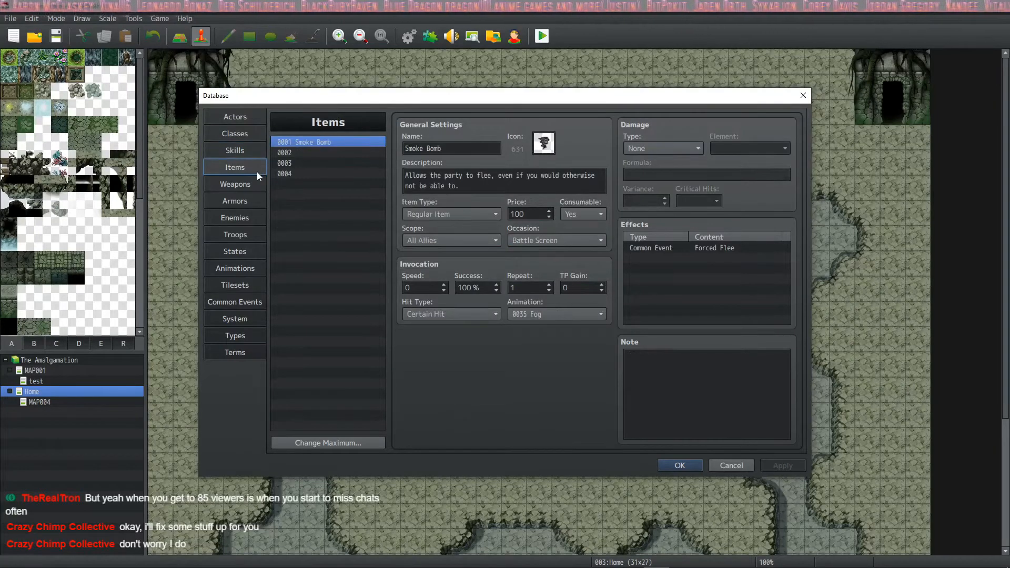
Step: Raise the maximum number of weapon entries to 10 and apply
{"action": "left_click", "coordinate": [253, 184]}
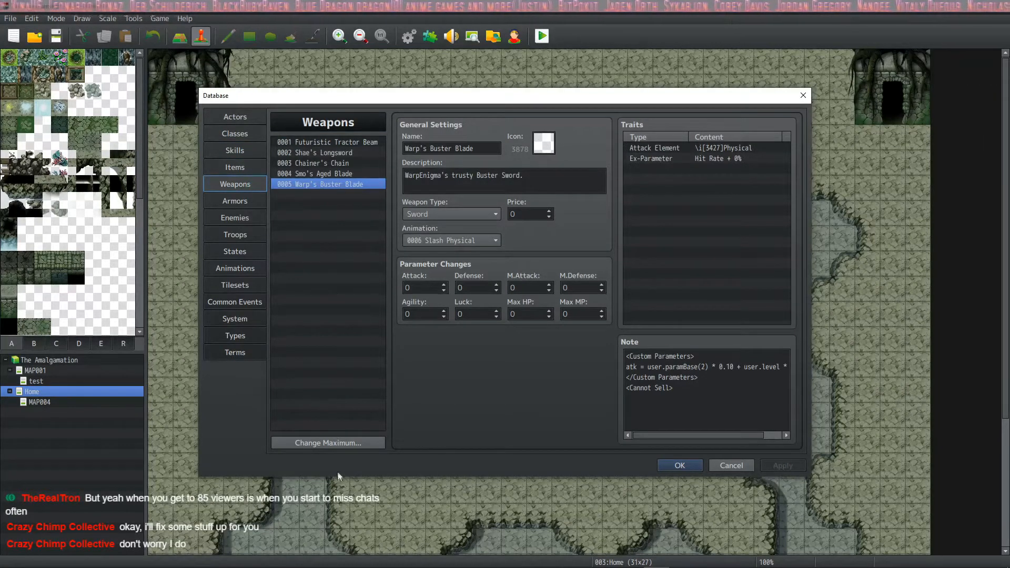
{"action": "left_click", "coordinate": [335, 443]}
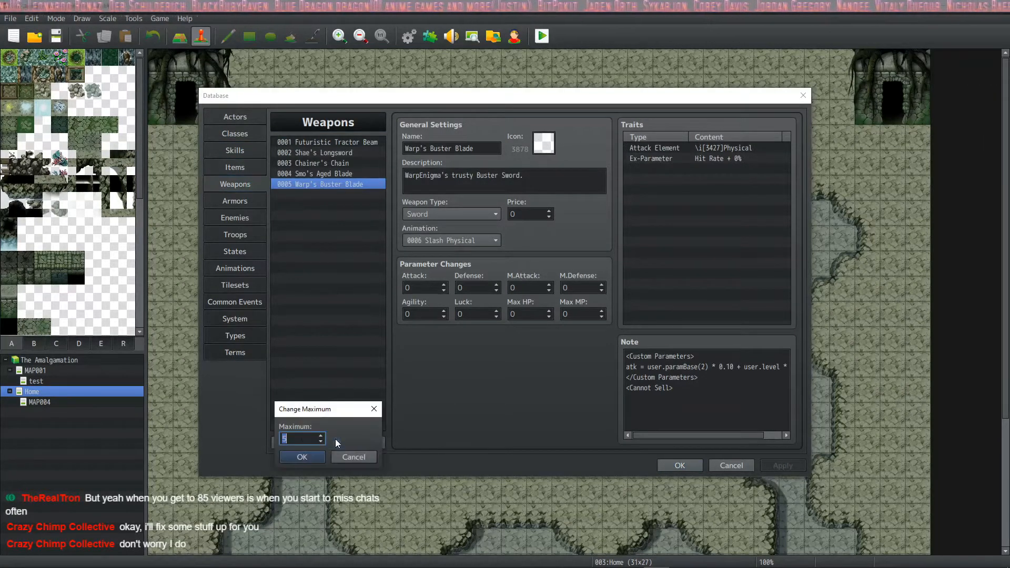
{"action": "left_click", "coordinate": [302, 457]}
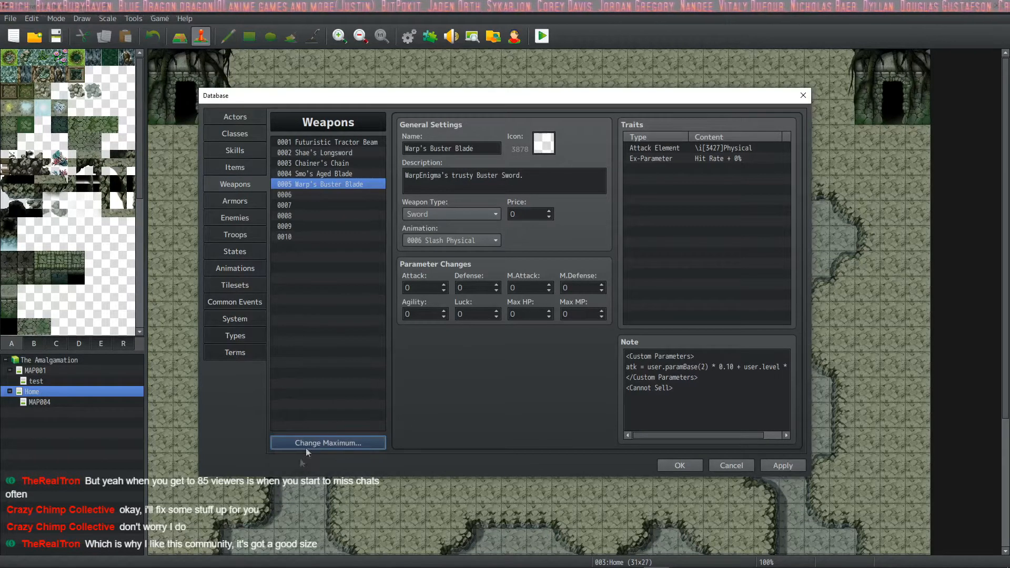
{"action": "left_click", "coordinate": [781, 463]}
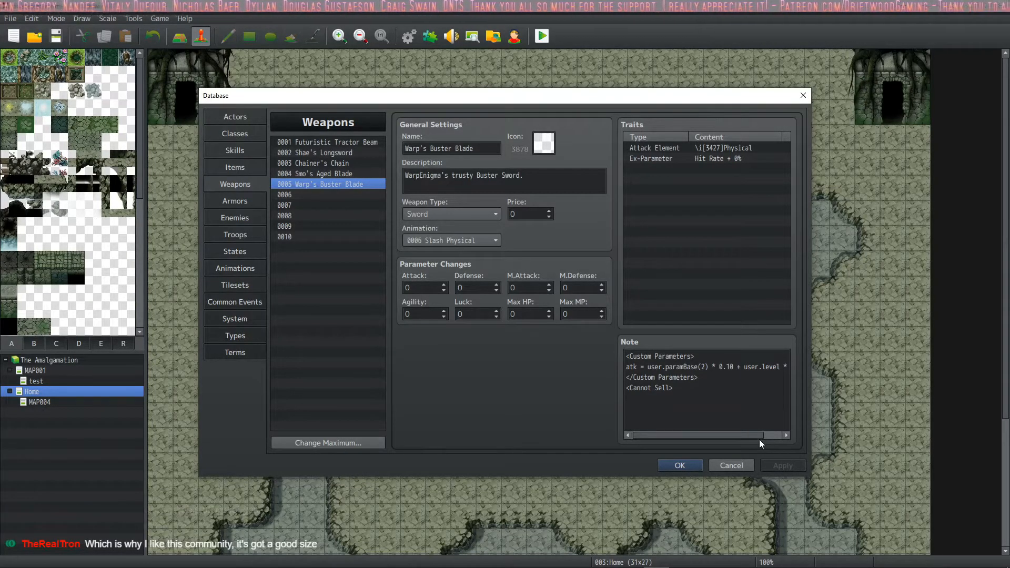
{"action": "left_click", "coordinate": [721, 391]}
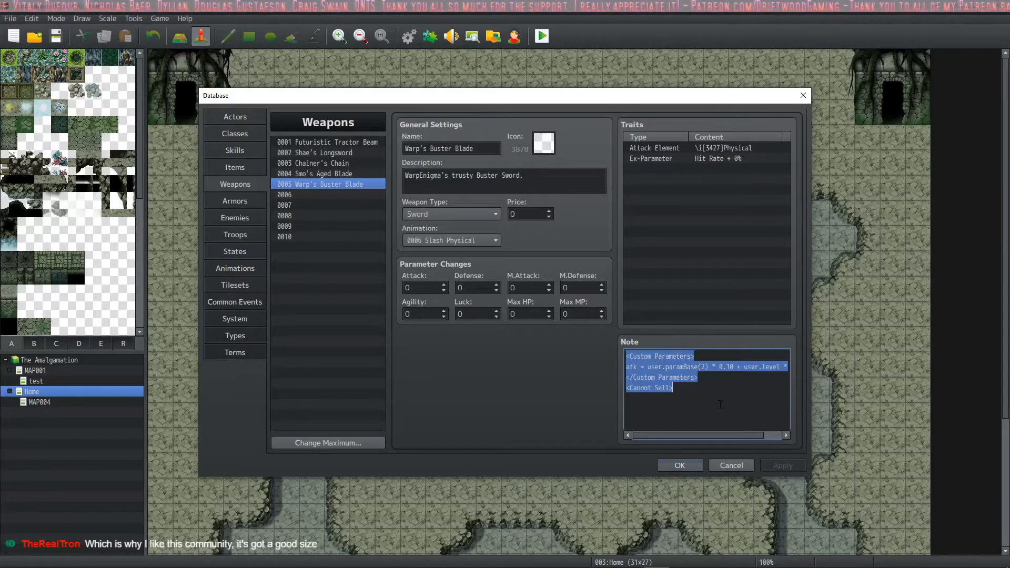
{"action": "left_click", "coordinate": [721, 390]}
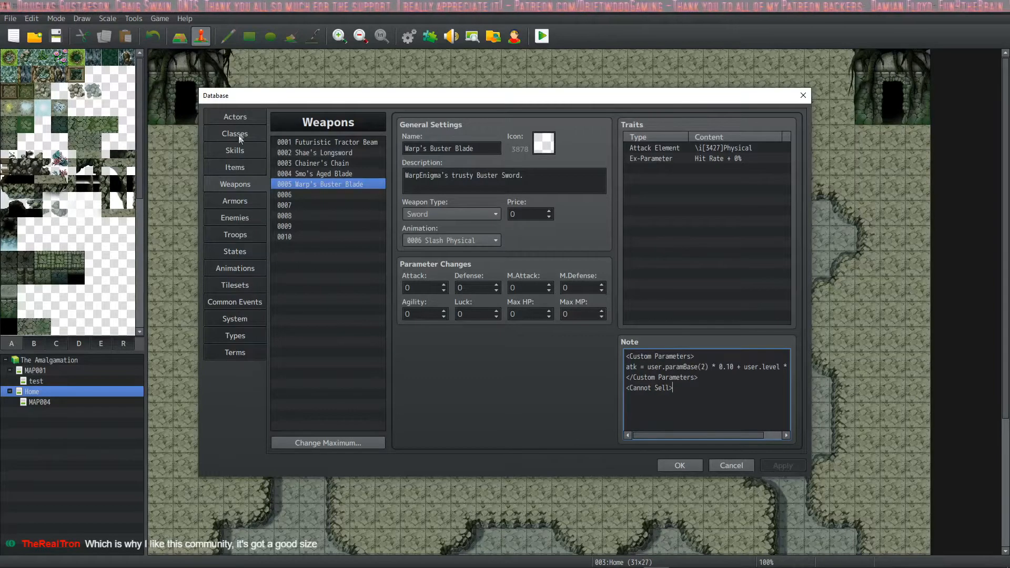
Step: Examine the initial equipment of actor 0006 as a reference for assigning a personal weapon
{"action": "left_click", "coordinate": [235, 117]}
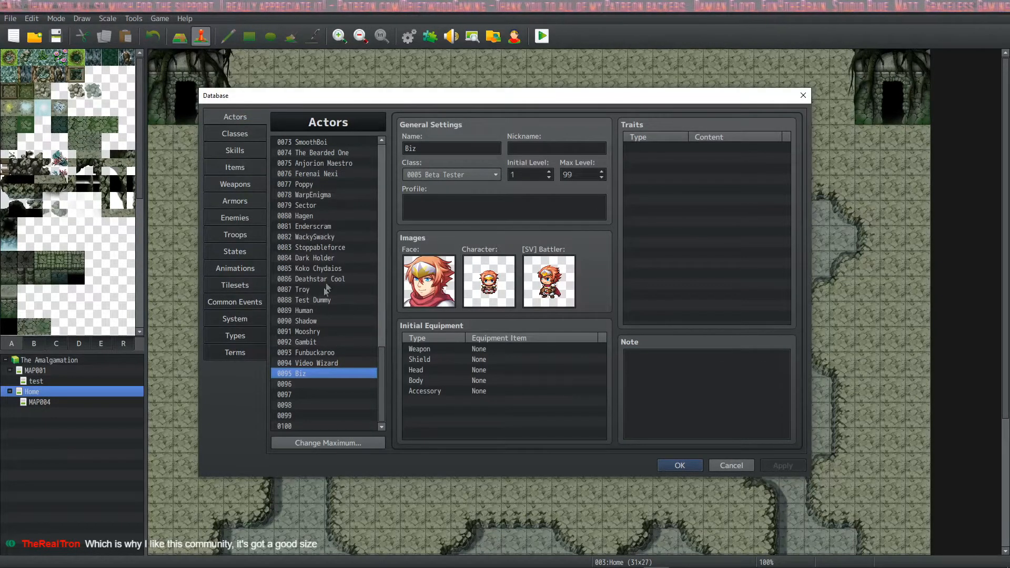
{"action": "scroll", "coordinate": [330, 241], "scroll_direction": "up", "scroll_amount": 2}
{"action": "scroll", "coordinate": [333, 240], "scroll_direction": "up", "scroll_amount": 12}
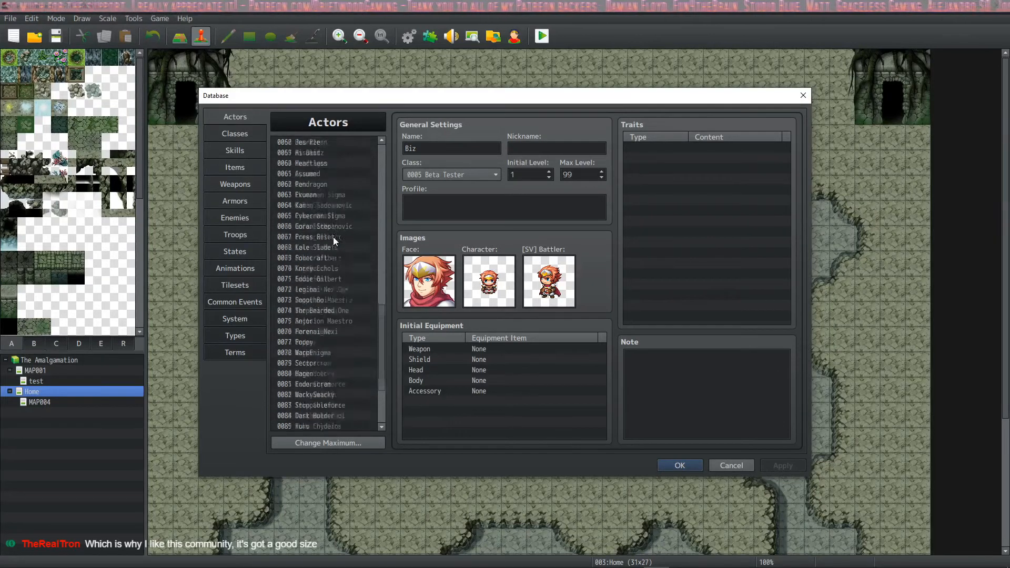
{"action": "scroll", "coordinate": [334, 235], "scroll_direction": "up", "scroll_amount": 4}
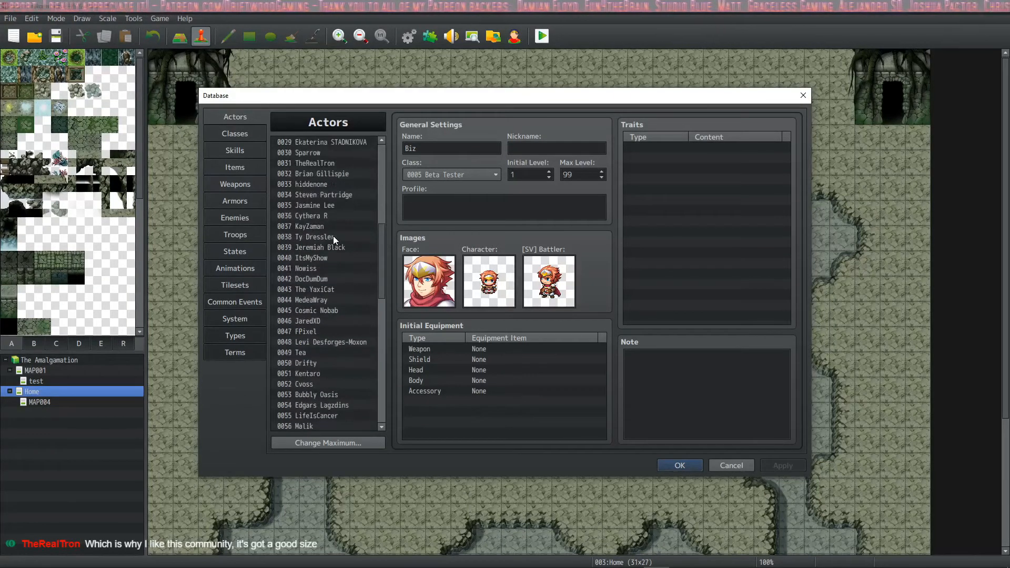
{"action": "scroll", "coordinate": [327, 270], "scroll_direction": "up", "scroll_amount": 3}
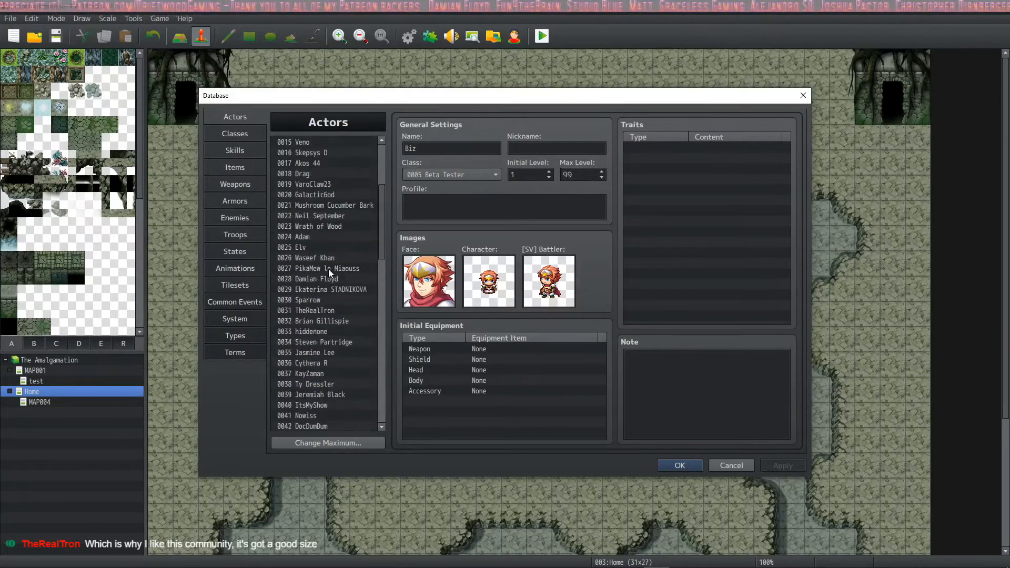
{"action": "scroll", "coordinate": [328, 269], "scroll_direction": "up", "scroll_amount": 2}
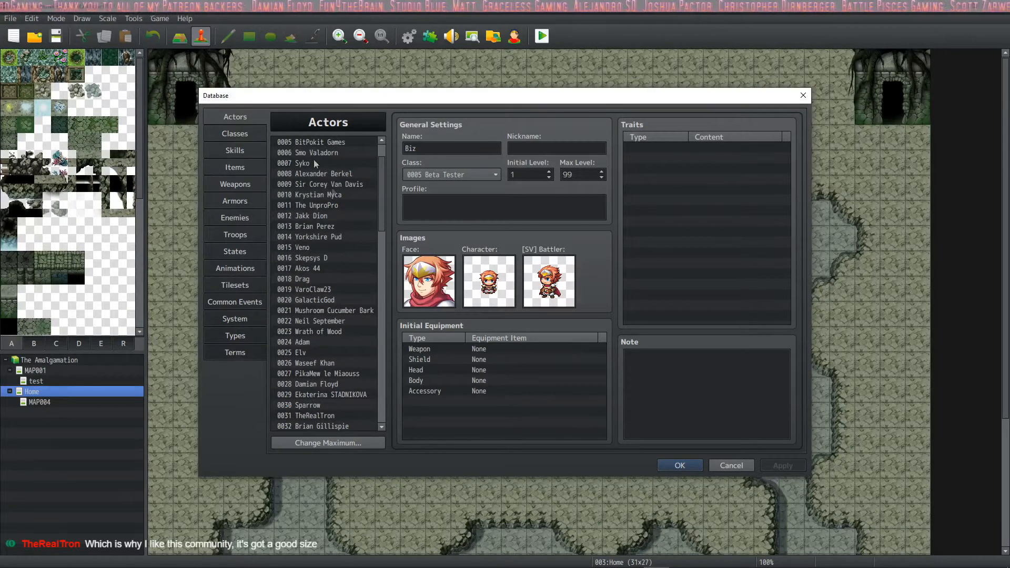
{"action": "left_click", "coordinate": [318, 153]}
{"action": "left_click", "coordinate": [476, 360]}
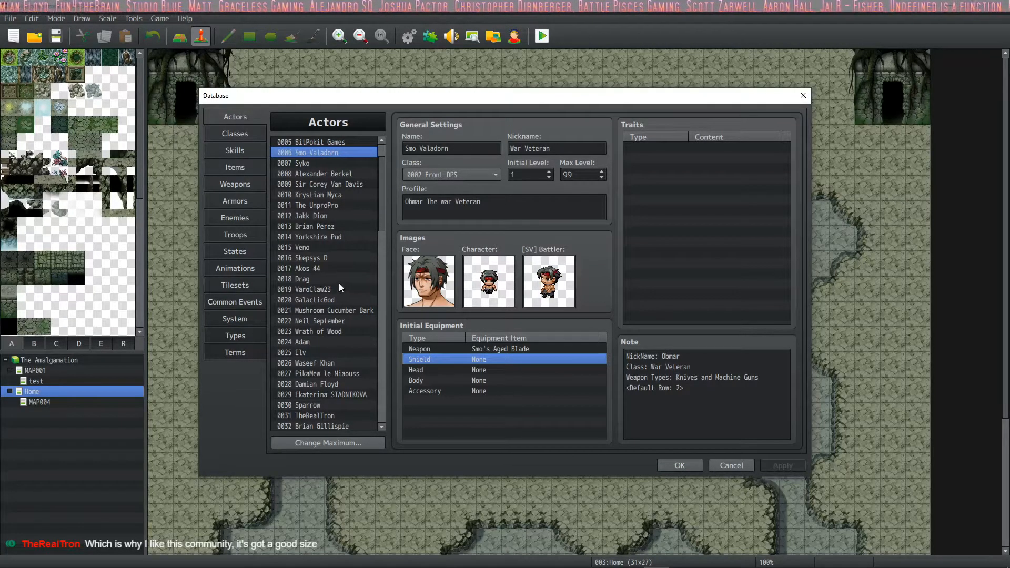
Step: Set the initial weapon of actor 0078 WarpEnigma to Warp's Buster Blade and apply
{"action": "scroll", "coordinate": [332, 287], "scroll_direction": "down", "scroll_amount": 9}
{"action": "scroll", "coordinate": [330, 287], "scroll_direction": "down", "scroll_amount": 10}
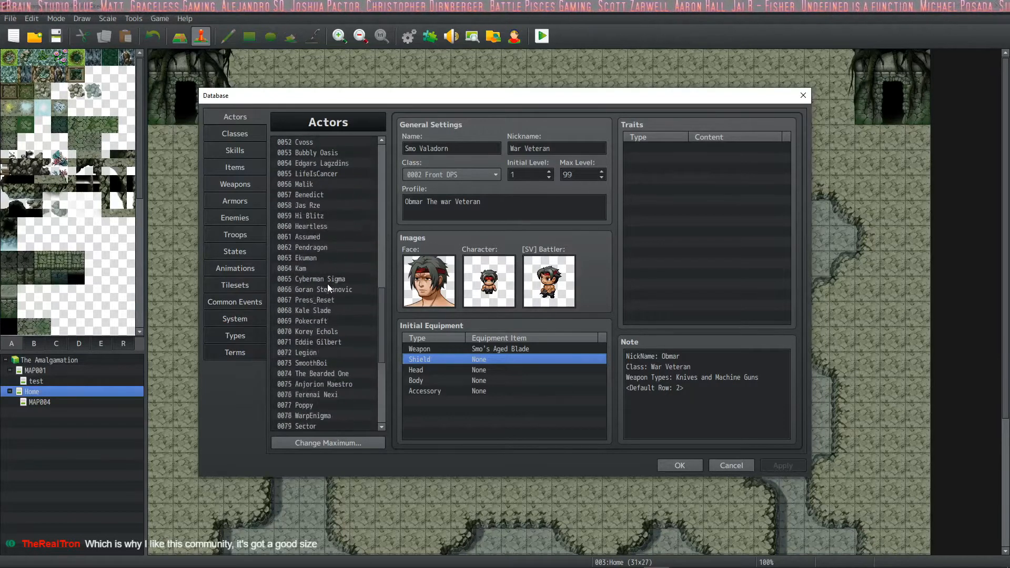
{"action": "left_click", "coordinate": [315, 289]}
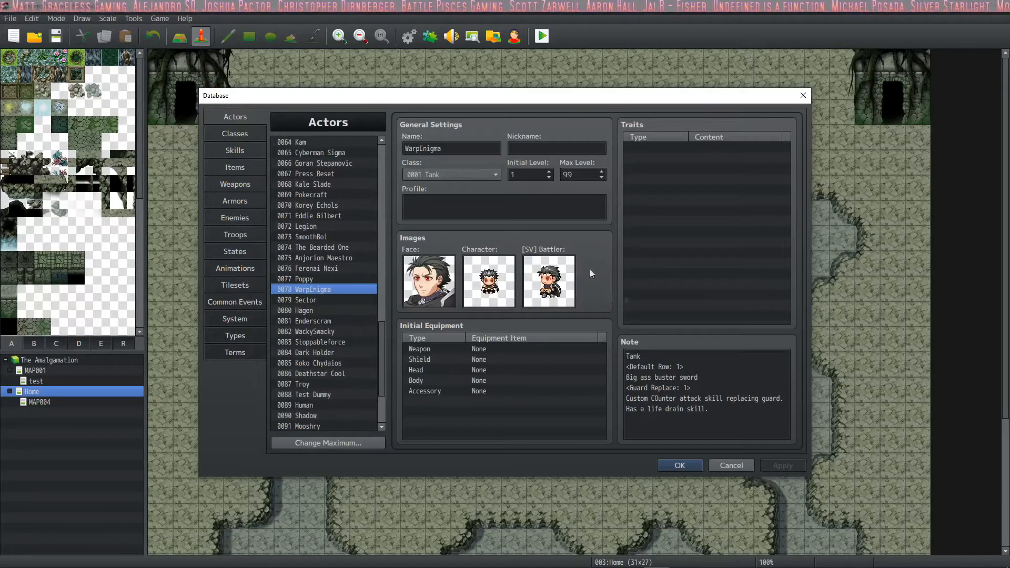
{"action": "double_click", "coordinate": [421, 349]}
{"action": "left_click", "coordinate": [497, 381]}
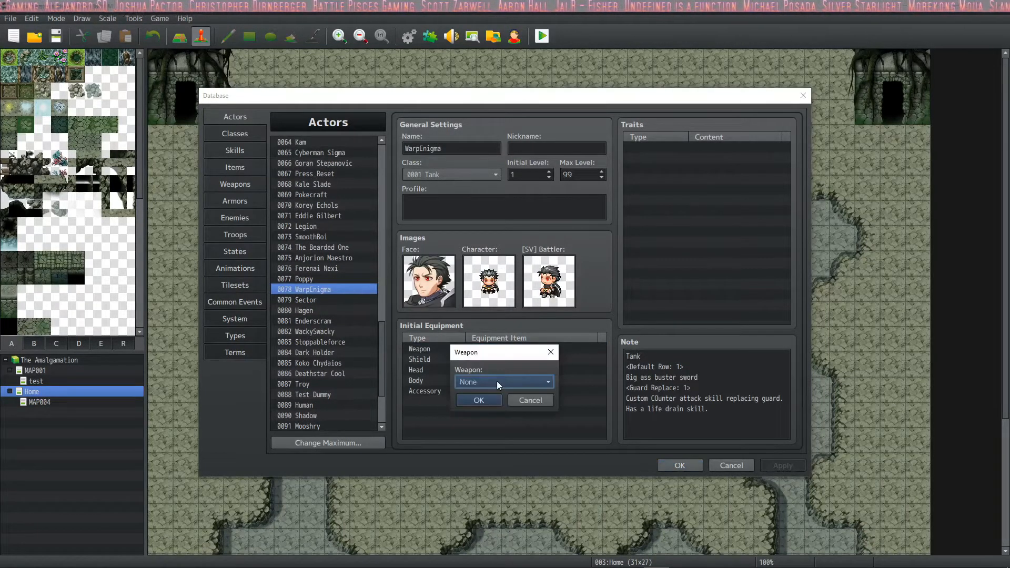
{"action": "left_click", "coordinate": [485, 424]}
{"action": "left_click", "coordinate": [485, 402]}
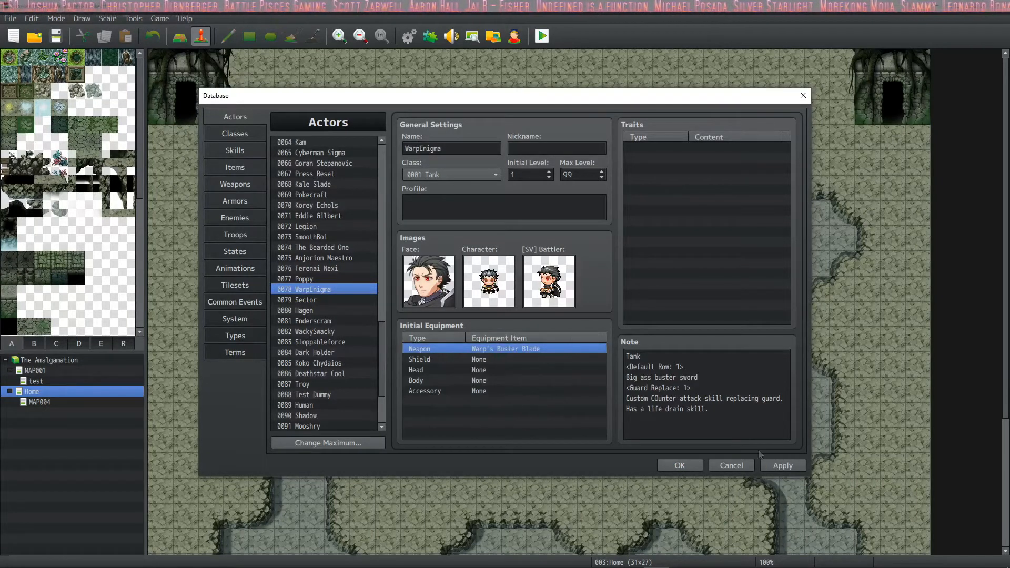
{"action": "left_click", "coordinate": [796, 467]}
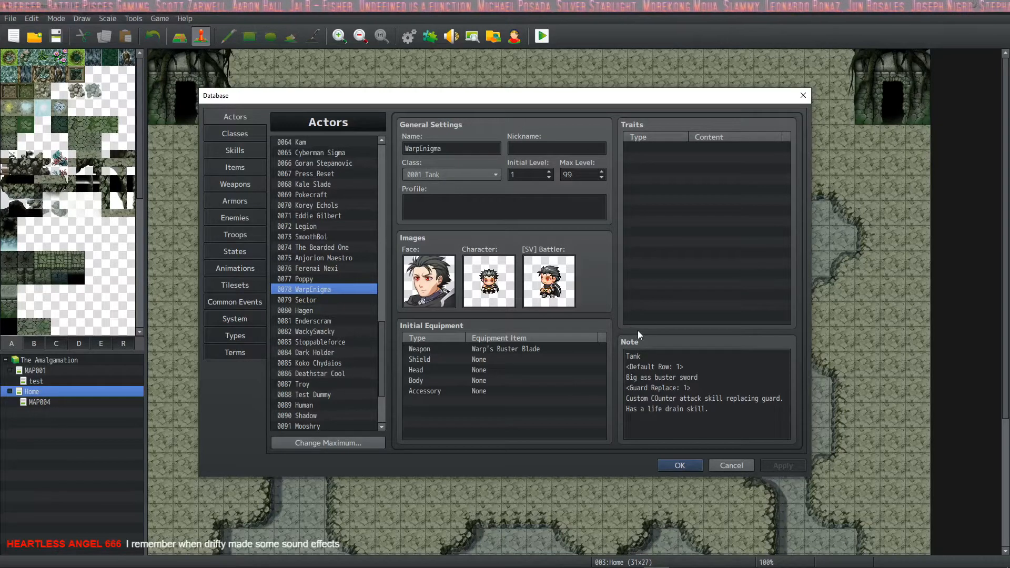
Step: Correct the miscapitalized word in the custom attack skill line of WarpEnigma's note to "Counter"
{"action": "left_click", "coordinate": [663, 398]}
{"action": "double_click", "coordinate": [663, 399]}
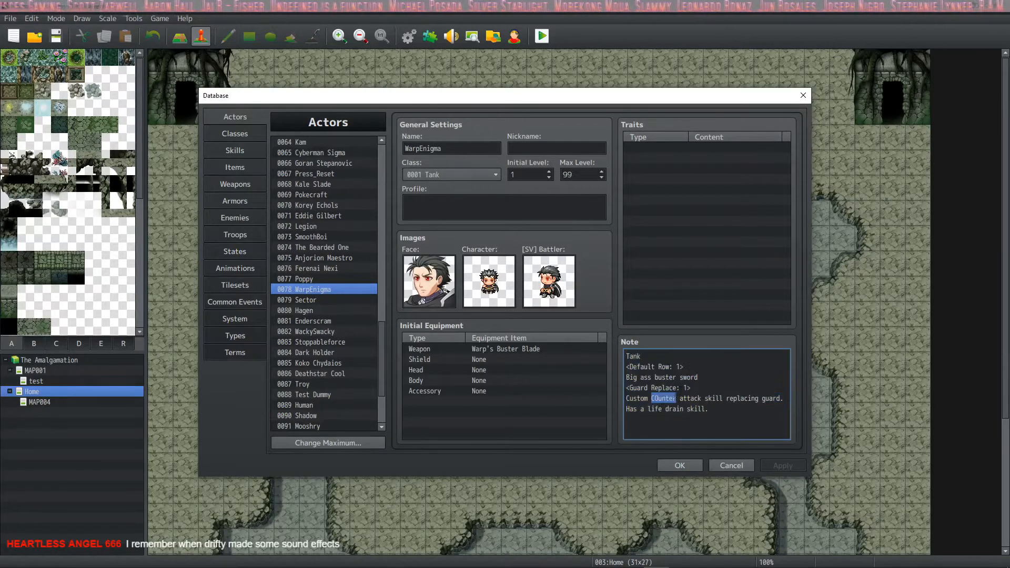
{"action": "key", "text": "Left"}
{"action": "key", "text": "Right"}
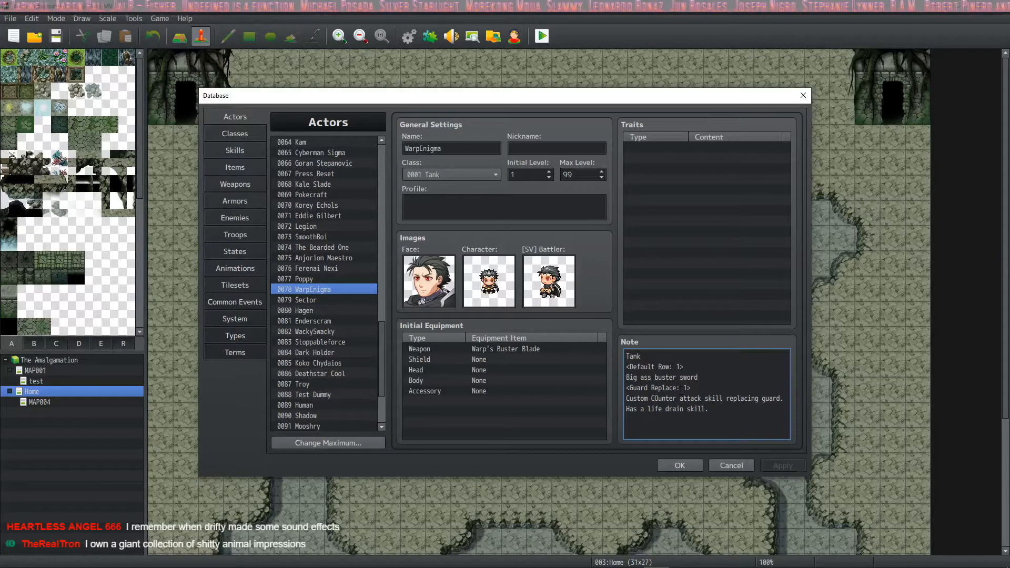
{"action": "key", "text": "Delete"}
{"action": "type", "text": "o"}
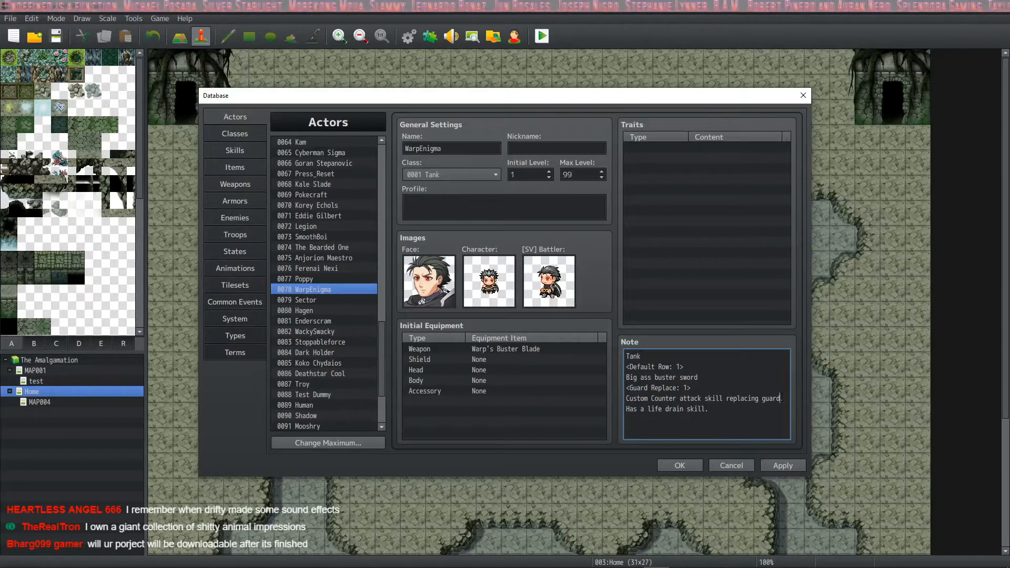
Step: Apply the edited note of actor 0078 WarpEnigma
{"action": "left_click", "coordinate": [786, 467]}
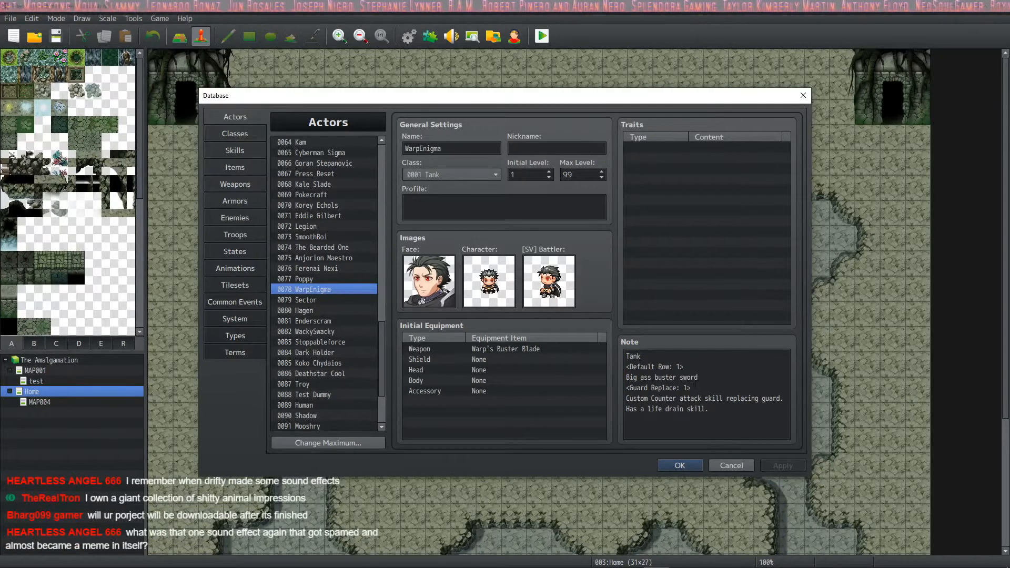
{"action": "left_click", "coordinate": [722, 413]}
{"action": "key", "text": "Return"}
{"action": "type", "text": "<"}
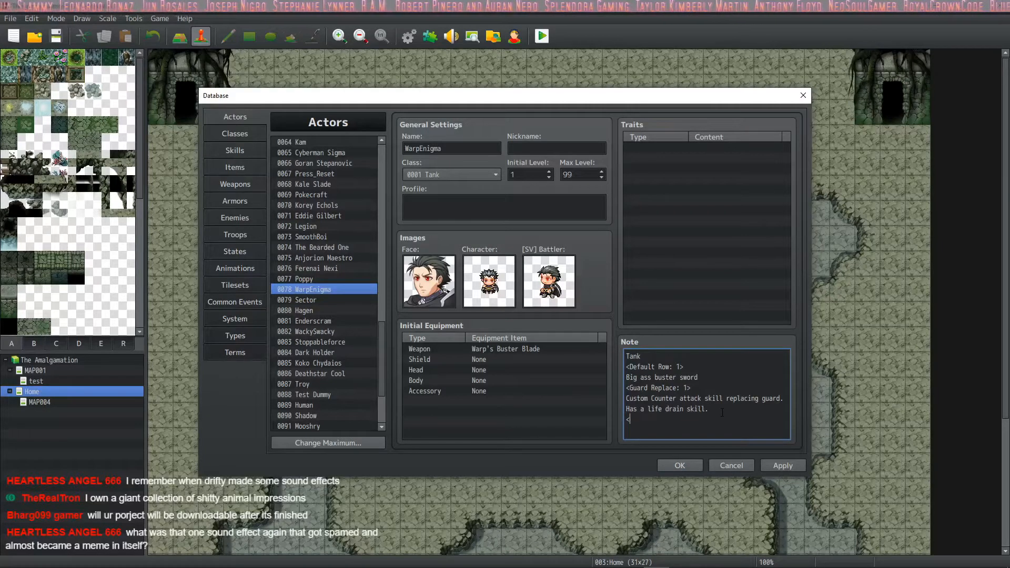
{"action": "type", "text": "Guard Replace>"}
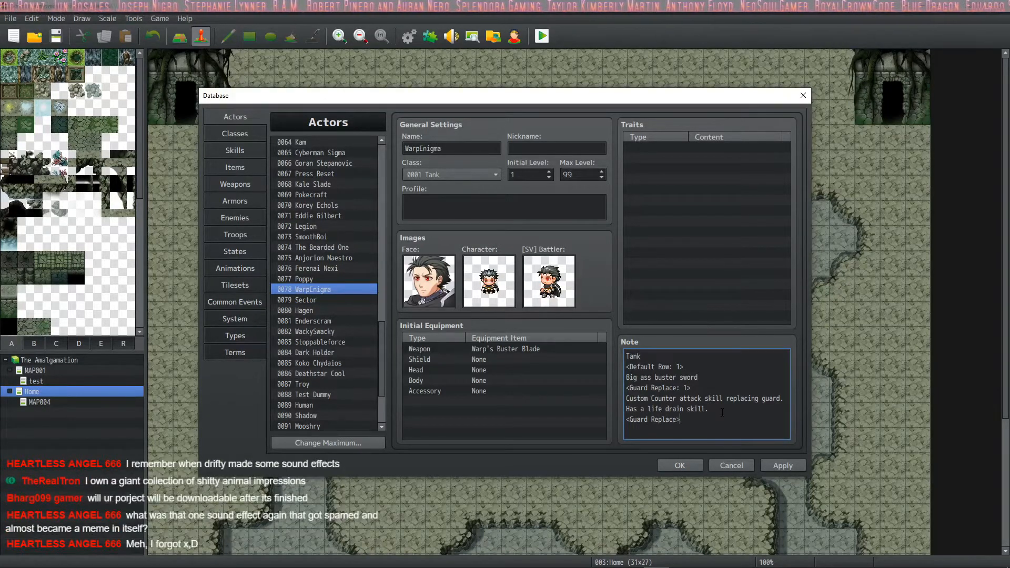
{"action": "key", "text": "BackSpace"}
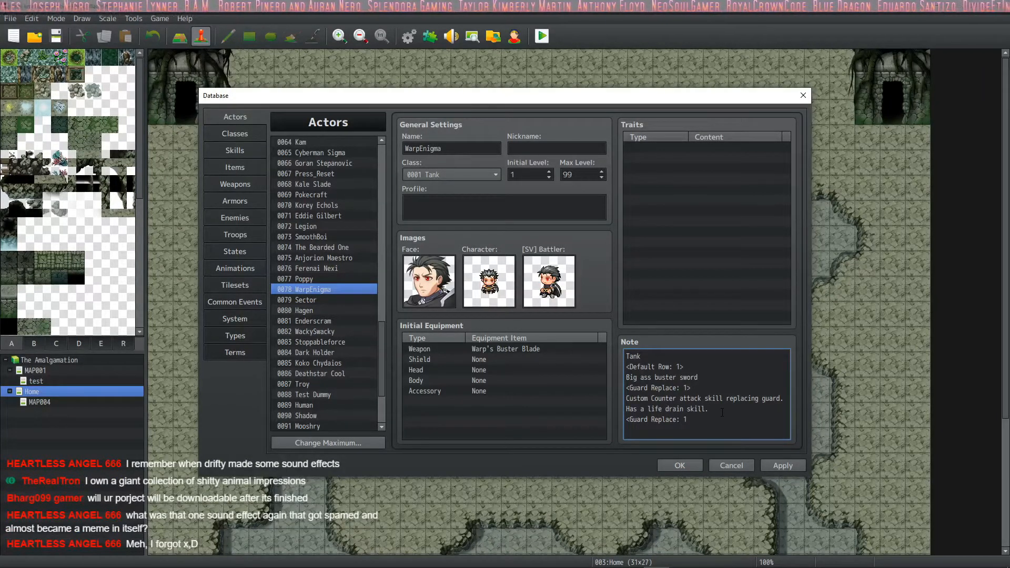
{"action": "left_click", "coordinate": [796, 465]}
{"action": "left_click_drag", "start_coordinate": [625, 356], "coordinate": [598, 419]}
{"action": "left_click", "coordinate": [707, 387]}
{"action": "key", "text": "BackSpace"}
{"action": "left_click", "coordinate": [688, 389]}
{"action": "left_click", "coordinate": [687, 389]}
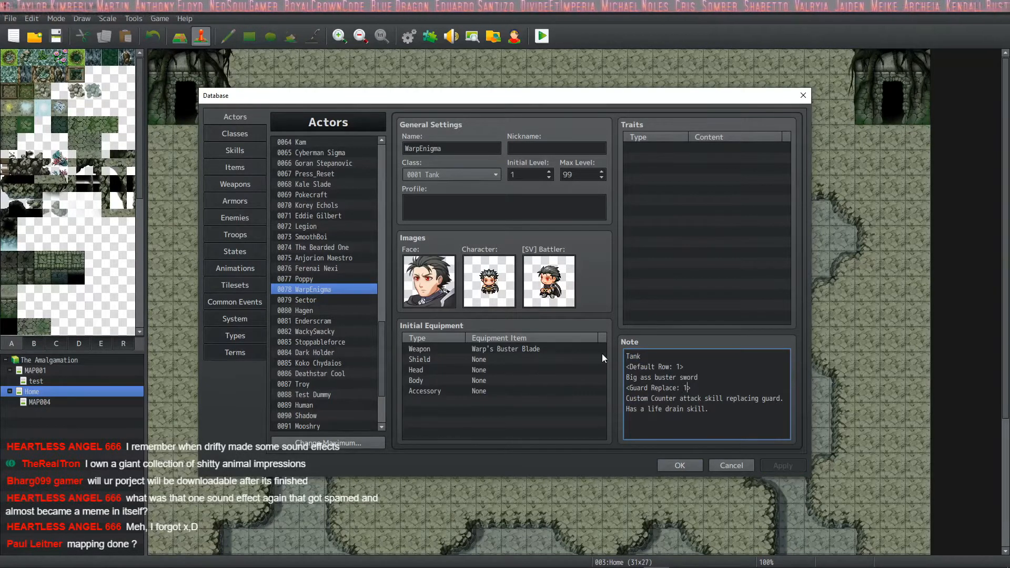
Step: Raise the maximum number of skill entries to 11 and select the new empty skill 0011
{"action": "left_click", "coordinate": [234, 153]}
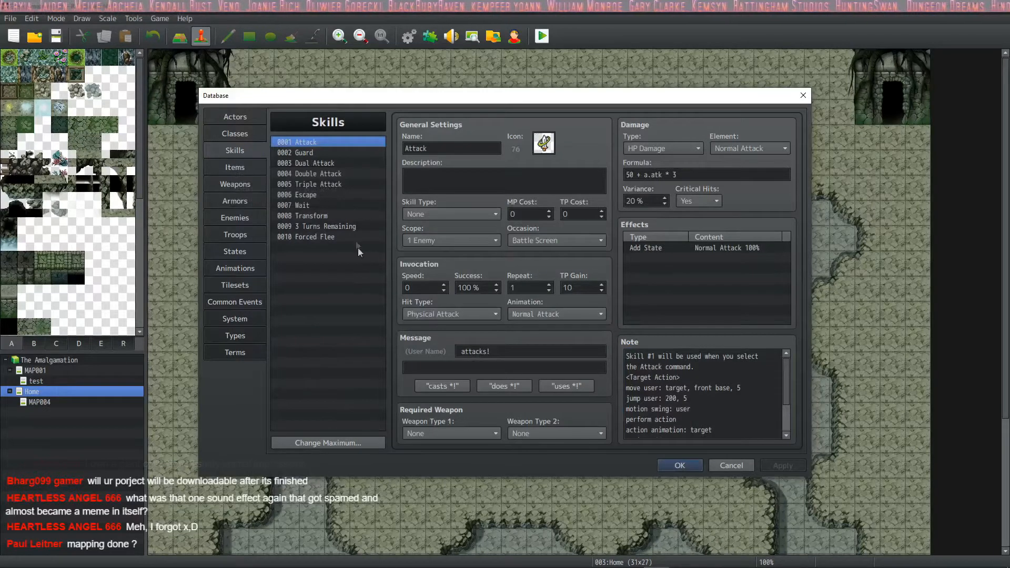
{"action": "left_click", "coordinate": [329, 443]}
{"action": "type", "text": "11"}
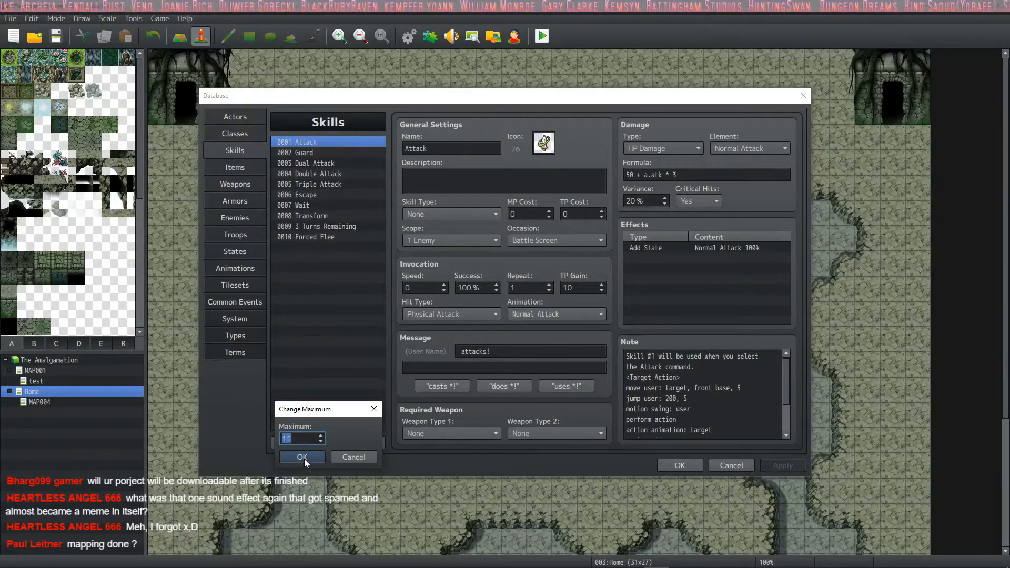
{"action": "left_click", "coordinate": [303, 457]}
{"action": "left_click", "coordinate": [326, 247]}
Step: Try icon 81 and then icon 1796 for skill 0011
{"action": "left_click", "coordinate": [551, 145]}
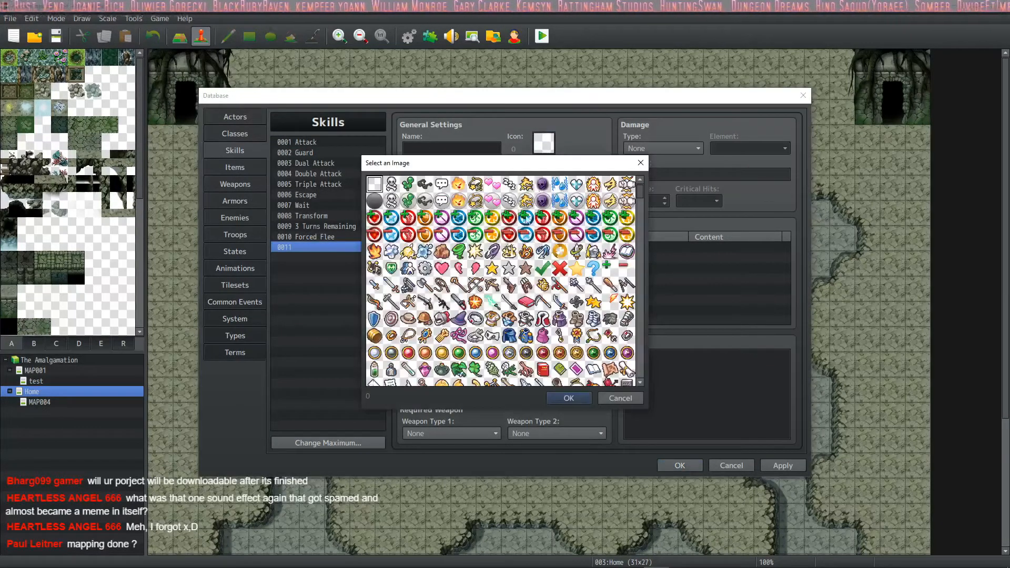
{"action": "double_click", "coordinate": [398, 261]}
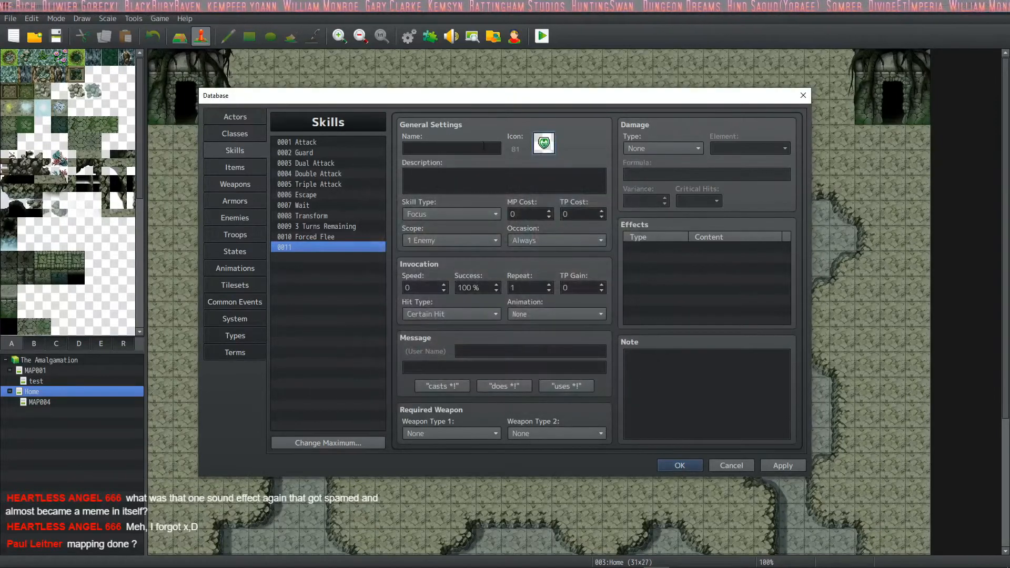
{"action": "left_click", "coordinate": [545, 145]}
{"action": "scroll", "coordinate": [621, 337], "scroll_direction": "down", "scroll_amount": 10}
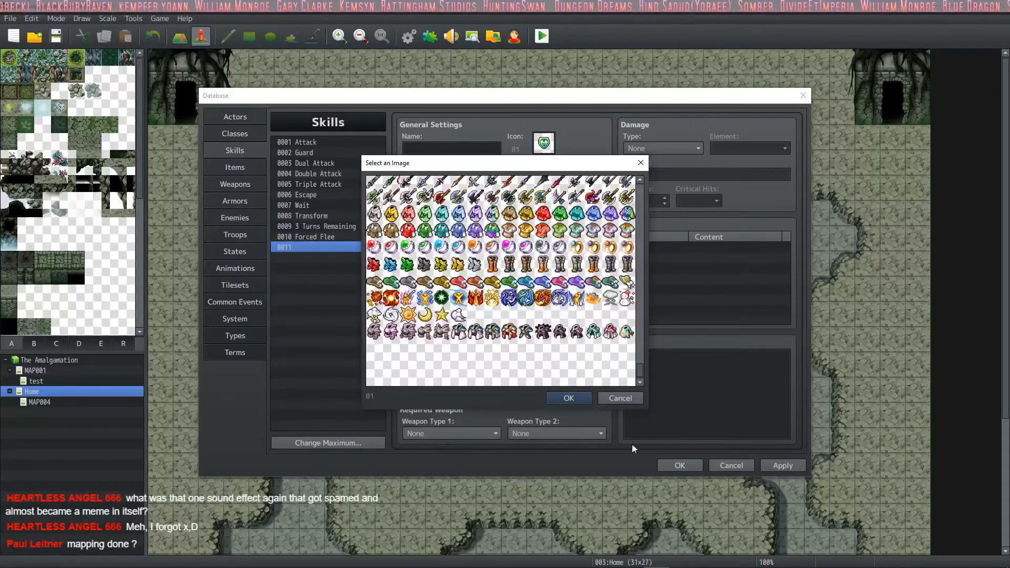
{"action": "scroll", "coordinate": [613, 357], "scroll_direction": "up", "scroll_amount": 8}
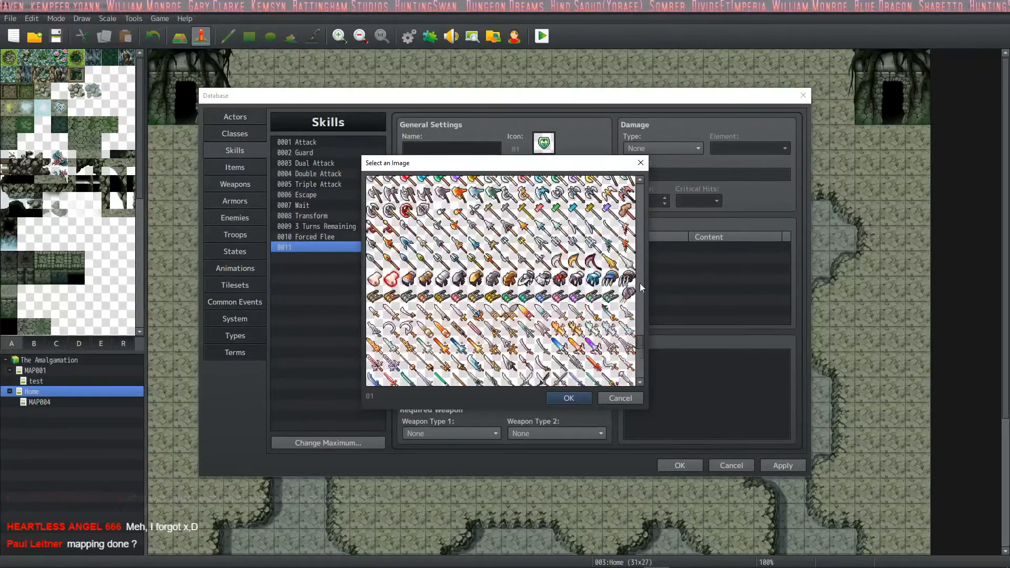
{"action": "scroll", "coordinate": [641, 284], "scroll_direction": "up", "scroll_amount": 3}
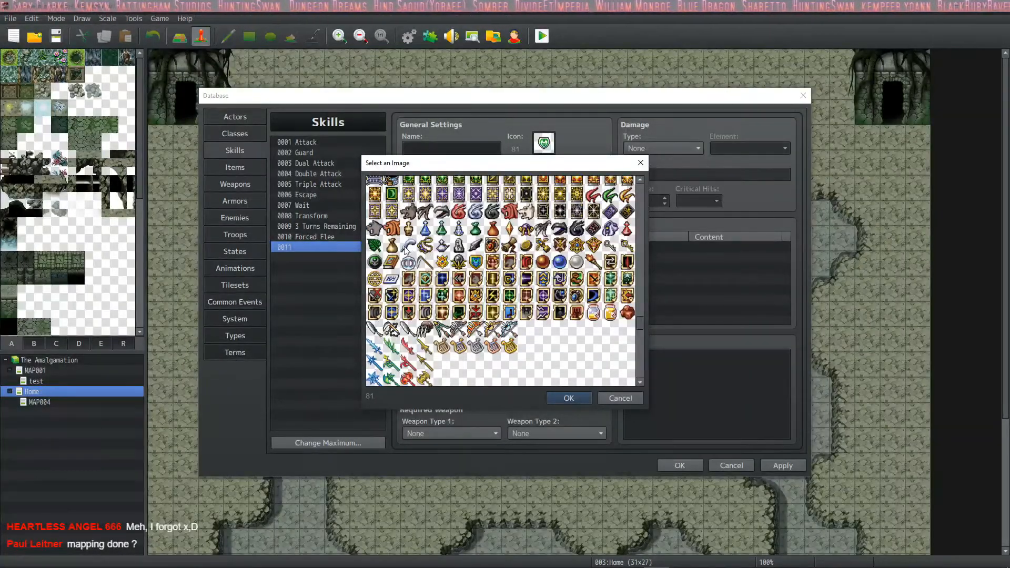
{"action": "scroll", "coordinate": [464, 360], "scroll_direction": "up", "scroll_amount": 10}
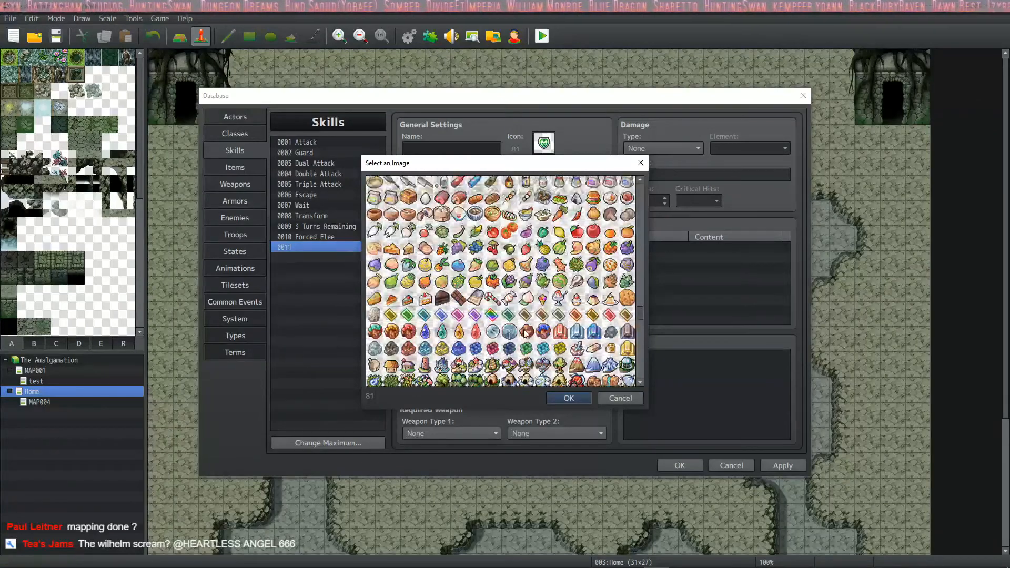
{"action": "scroll", "coordinate": [524, 335], "scroll_direction": "up", "scroll_amount": 6}
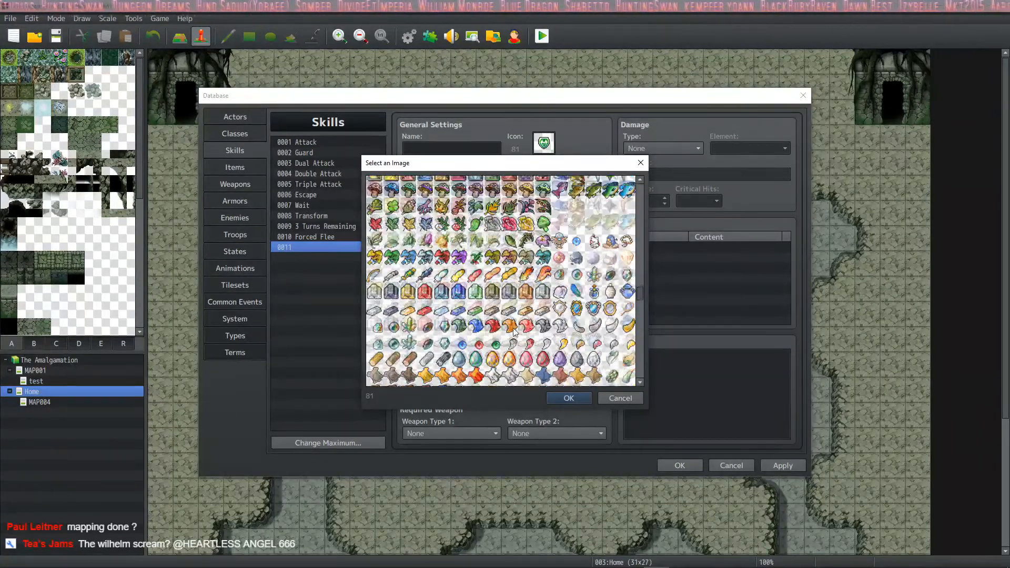
{"action": "scroll", "coordinate": [509, 326], "scroll_direction": "up", "scroll_amount": 8}
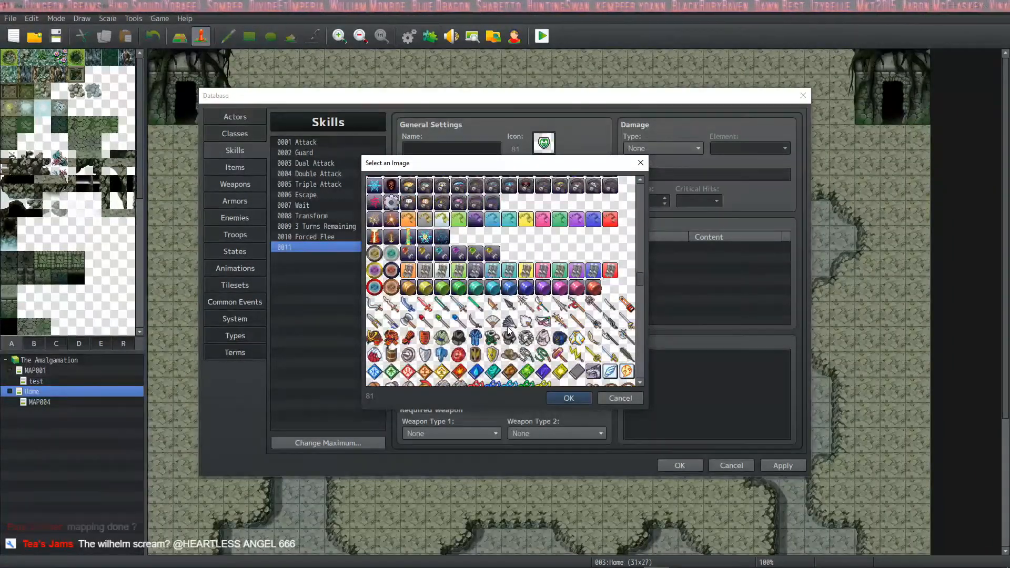
{"action": "scroll", "coordinate": [508, 326], "scroll_direction": "up", "scroll_amount": 2}
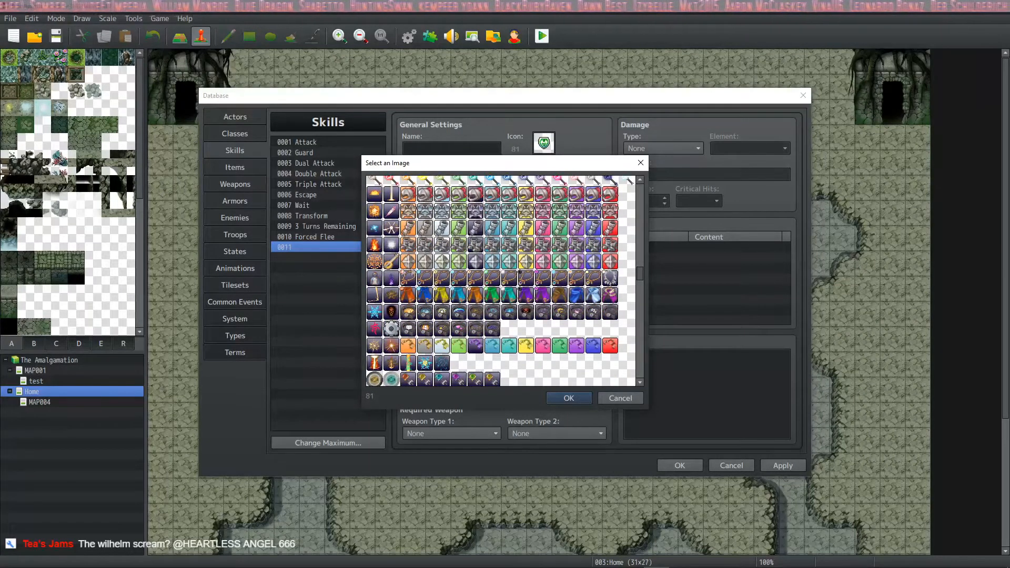
{"action": "scroll", "coordinate": [442, 269], "scroll_direction": "up", "scroll_amount": 2}
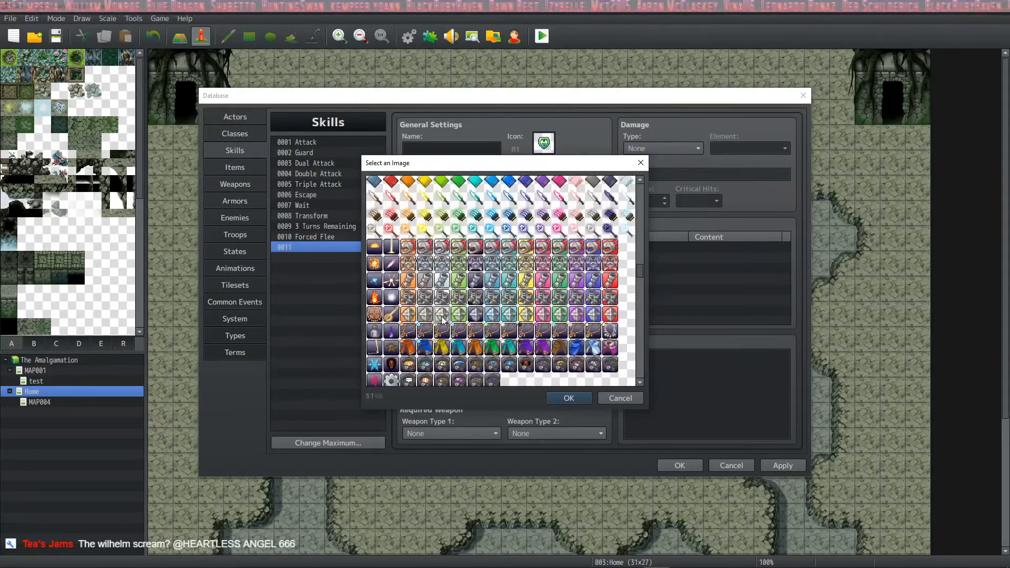
{"action": "double_click", "coordinate": [442, 316]}
Step: Name skill 0011 "CounterStance" and give it the blade icon 3078
{"action": "left_click", "coordinate": [447, 147]}
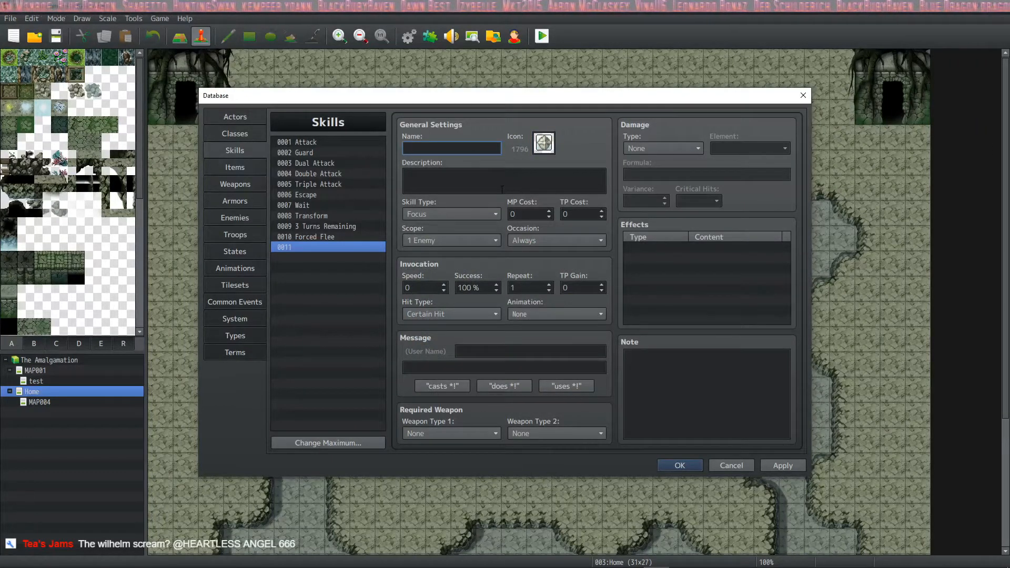
{"action": "type", "text": "Counter"}
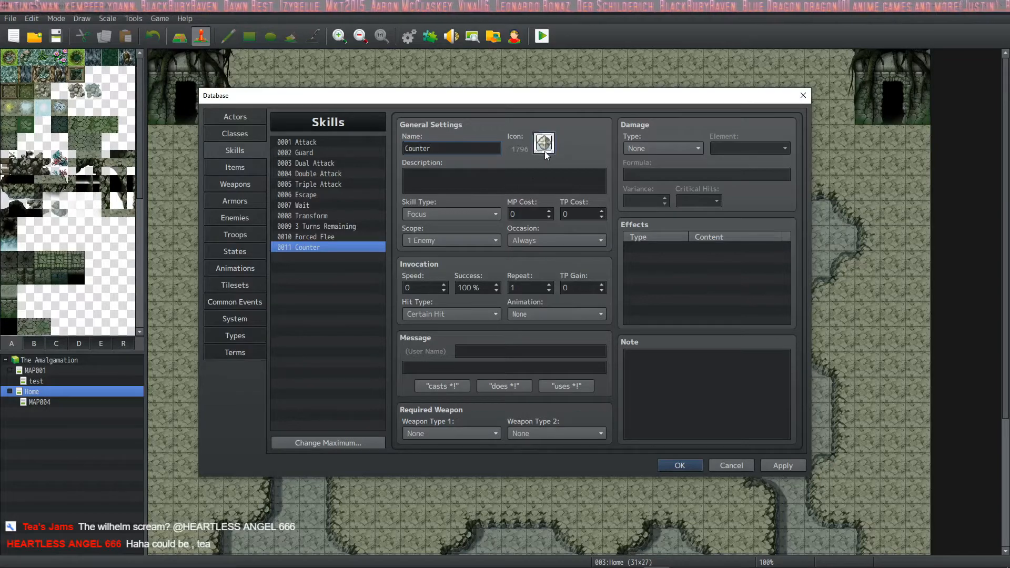
{"action": "double_click", "coordinate": [545, 152]}
{"action": "left_click_drag", "start_coordinate": [642, 273], "coordinate": [646, 325]}
{"action": "scroll", "coordinate": [563, 310], "scroll_direction": "down", "scroll_amount": 9}
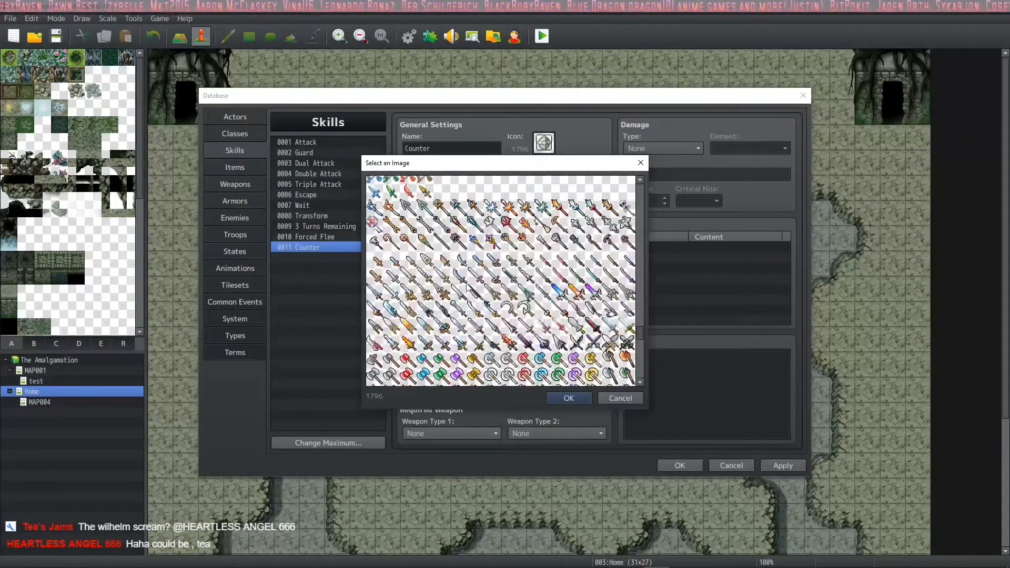
{"action": "double_click", "coordinate": [475, 298]}
{"action": "left_click", "coordinate": [459, 148]}
{"action": "type", "text": "Stance"}
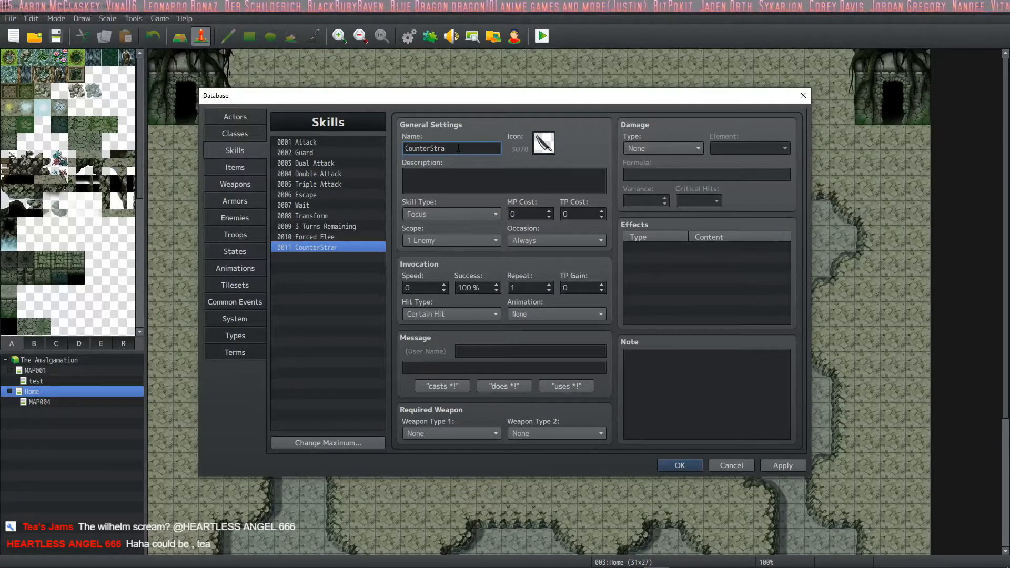
Step: Enter the CounterStance description "Apply a buff that increases your counter attack rate by 50% for 5 turns."
{"action": "left_click", "coordinate": [460, 169]}
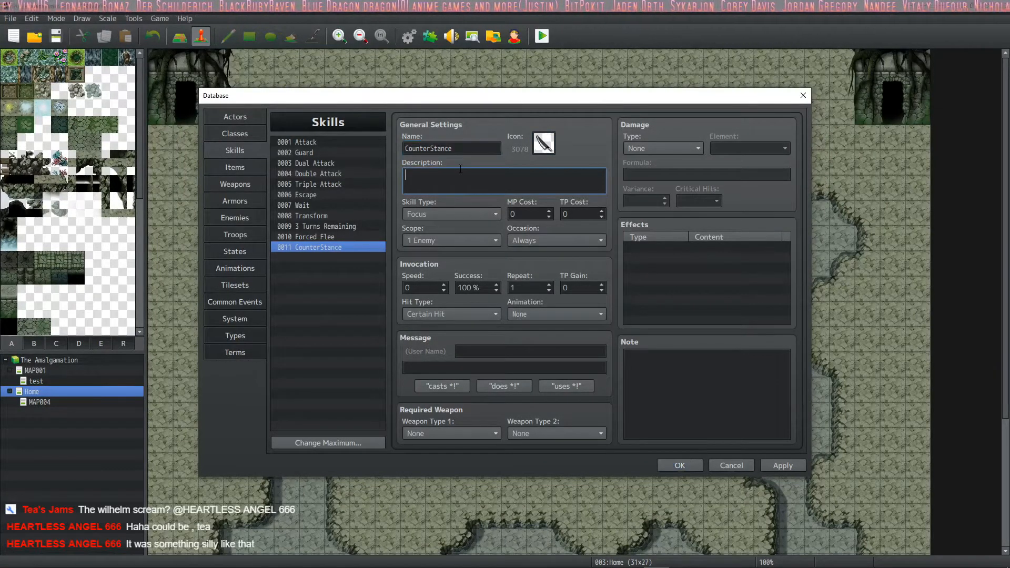
{"action": "type", "text": "Apply a bugg"}
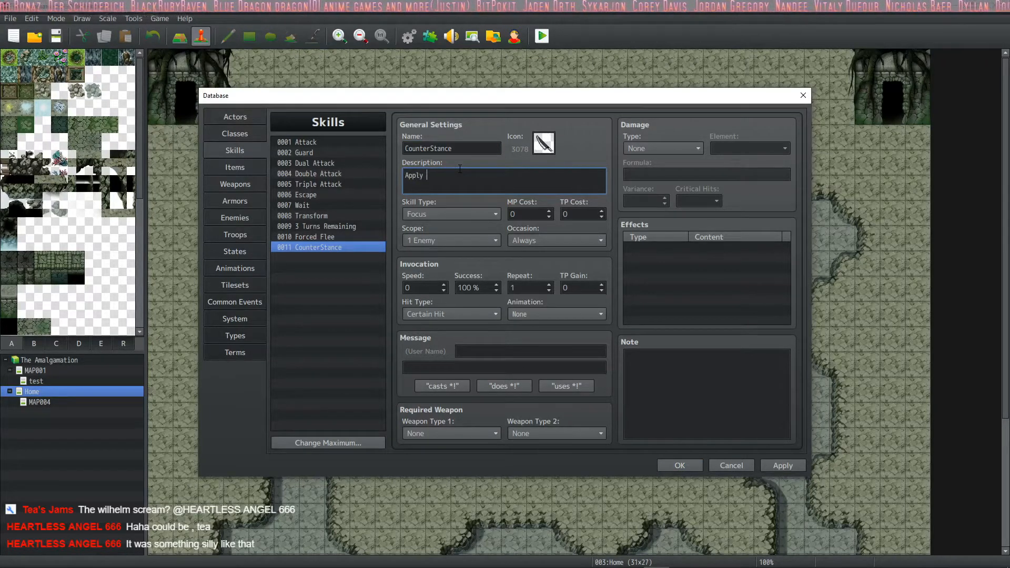
{"action": "key", "text": "BackSpace"}
{"action": "type", "text": "ff that incrteas"}
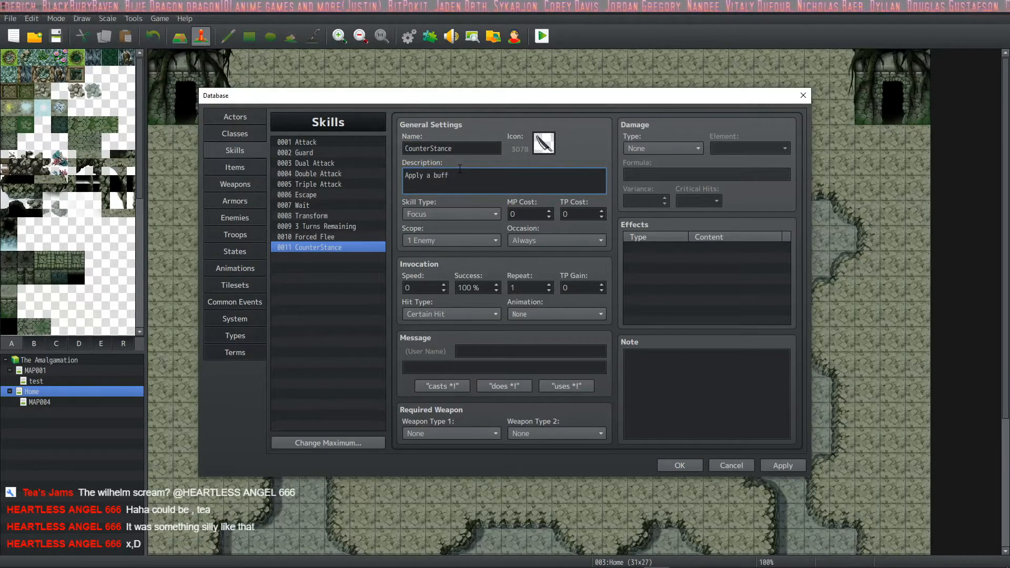
{"action": "key", "text": "BackSpace"}
{"action": "key", "text": "BackSpace"}
{"action": "key", "text": "BackSpace"}
{"action": "key", "text": "BackSpace"}
{"action": "type", "text": "eased "}
{"action": "type", "text": "your counter attack r"}
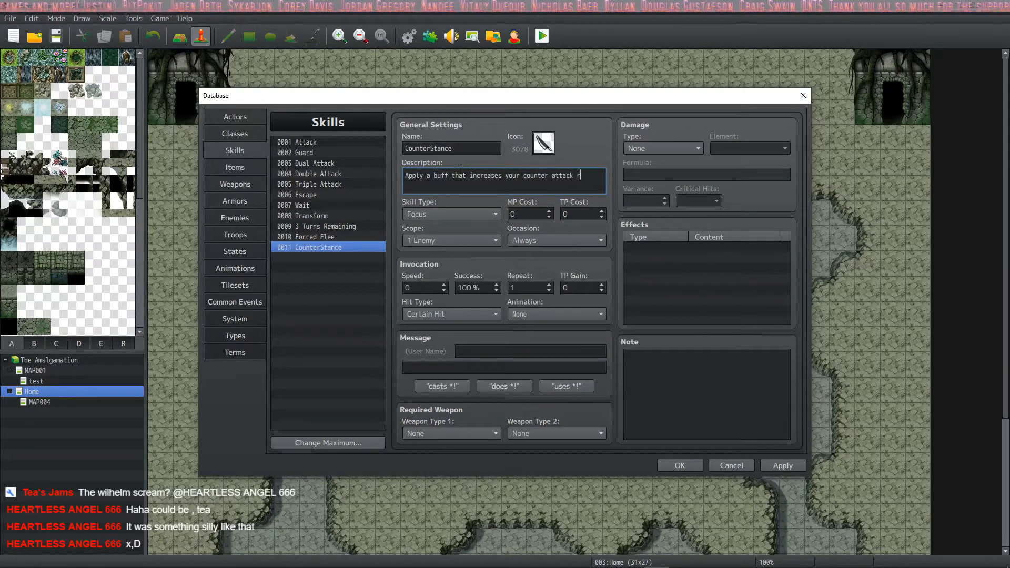
{"action": "type", "text": "ate by"}
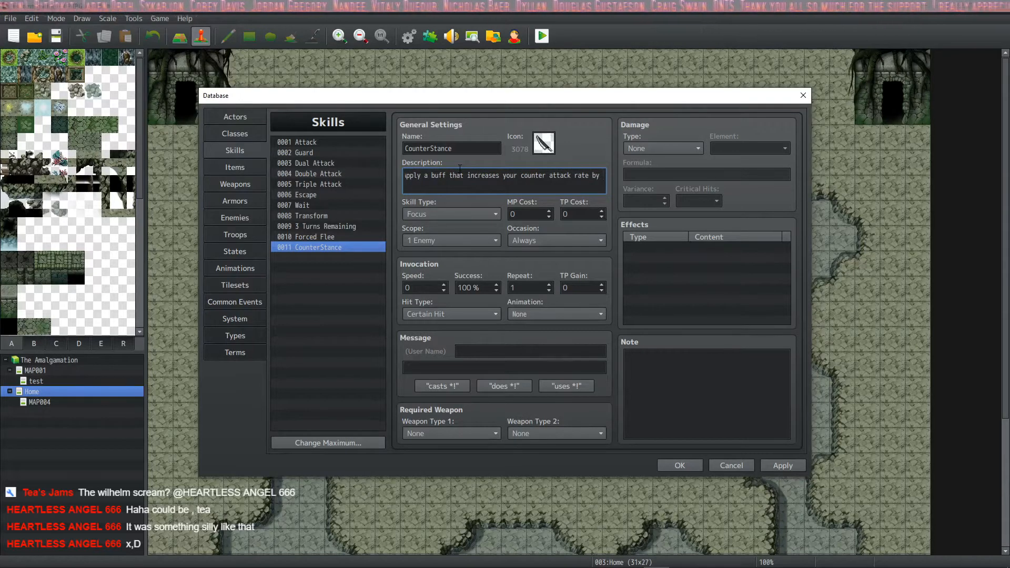
{"action": "type", "text": " 50% for "}
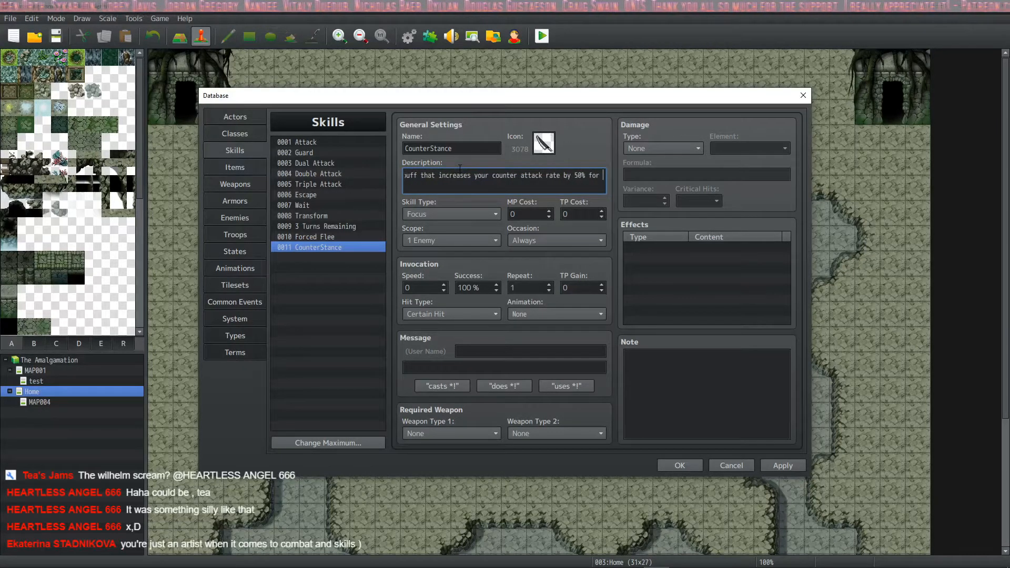
{"action": "type", "text": "5 t"}
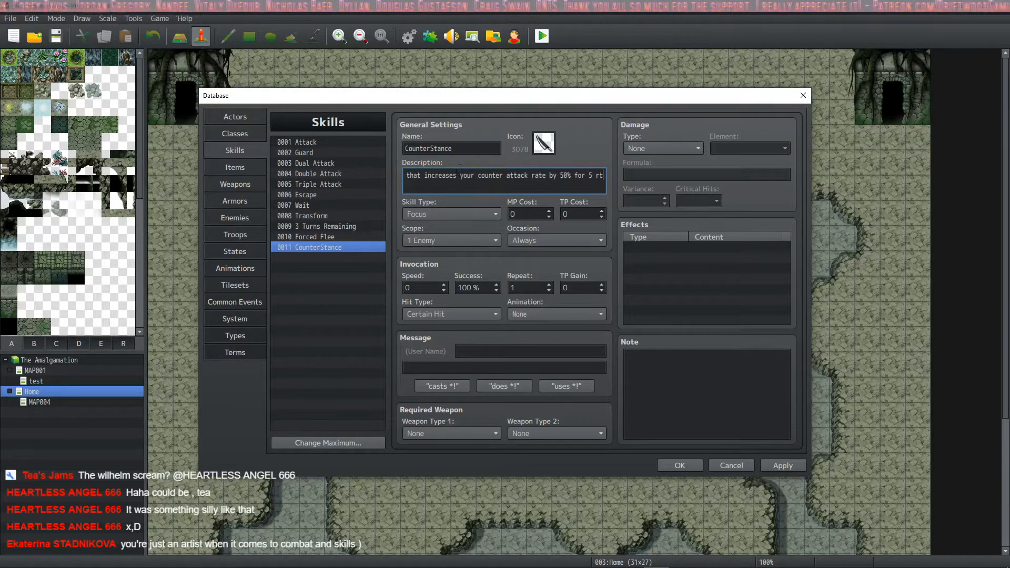
{"action": "type", "text": "urns."}
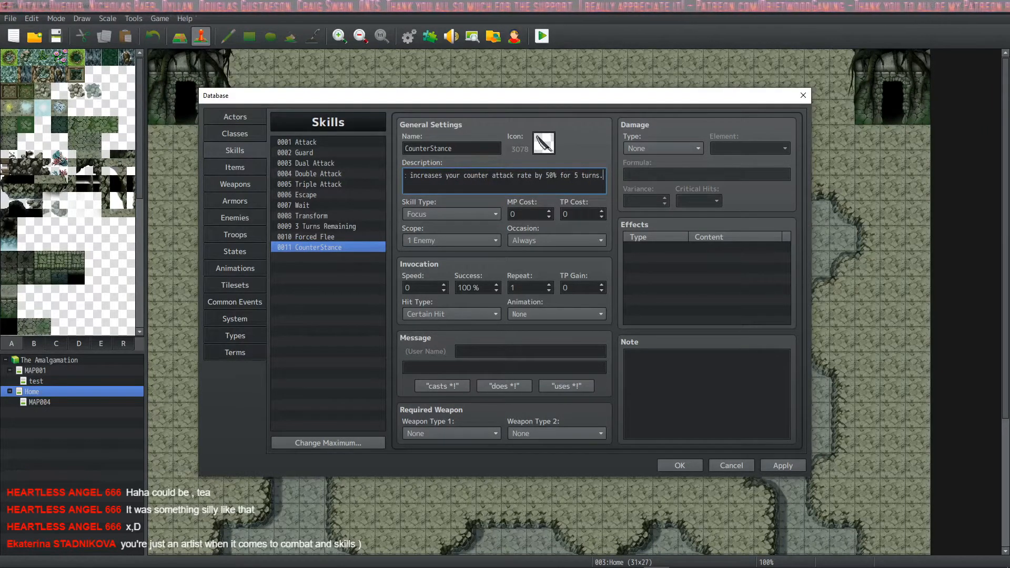
Step: Revise the CounterStance description to a 100% counter attack rate increase for 3 turns and apply
{"action": "double_click", "coordinate": [550, 175]}
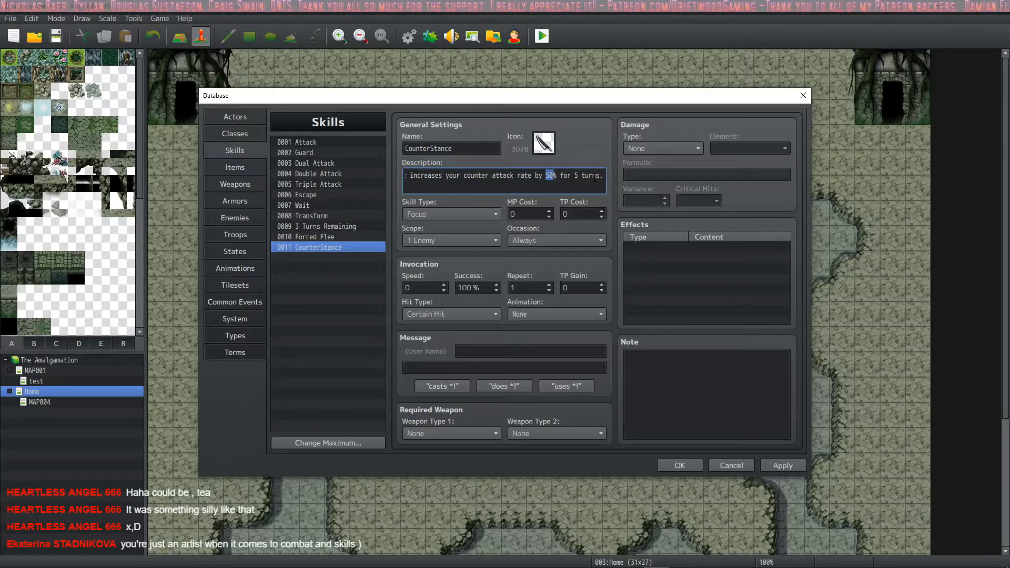
{"action": "type", "text": "100"}
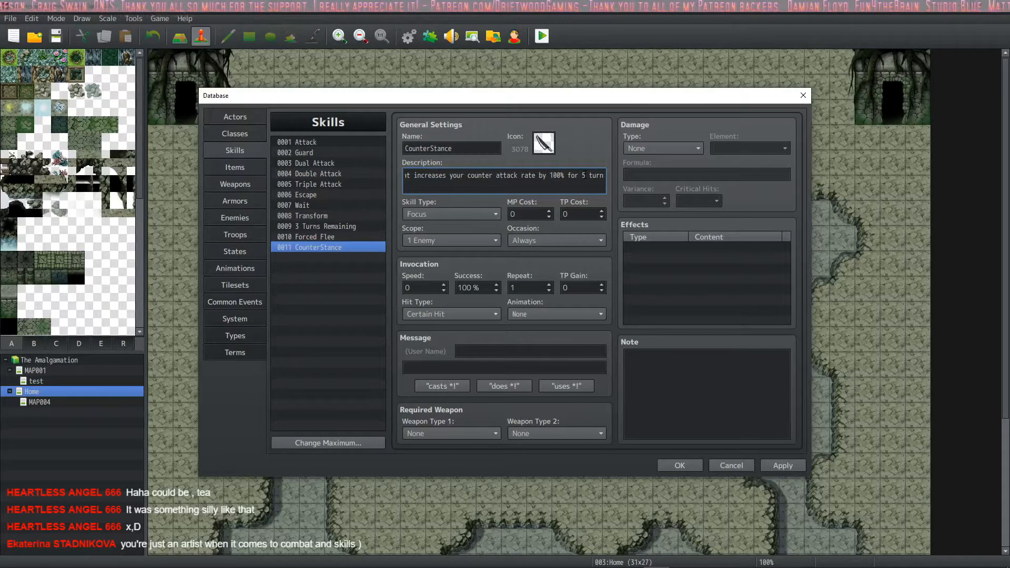
{"action": "left_click", "coordinate": [787, 470]}
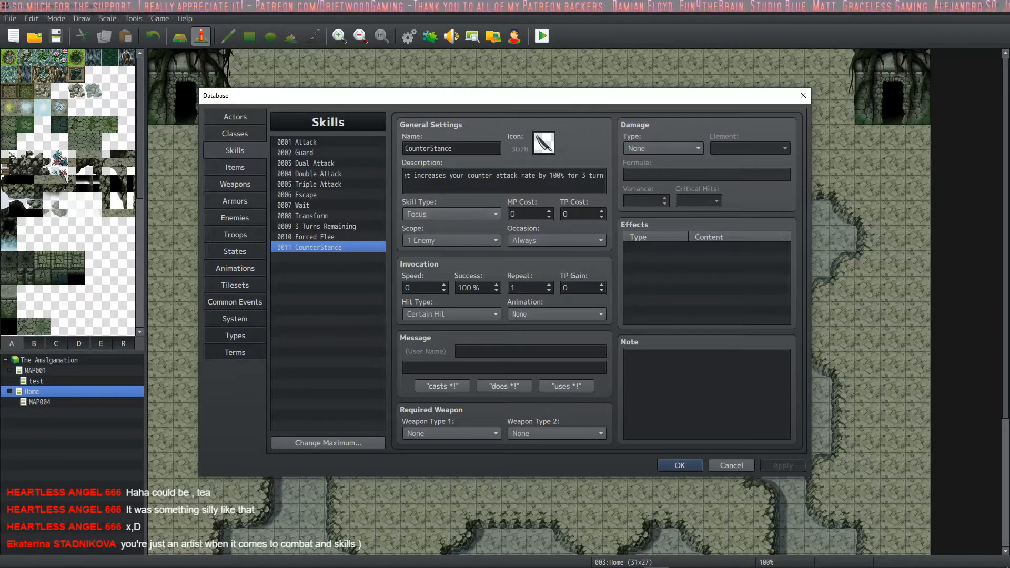
Step: Set the TP gain of CounterStance to 10 and apply
{"action": "left_click", "coordinate": [580, 288]}
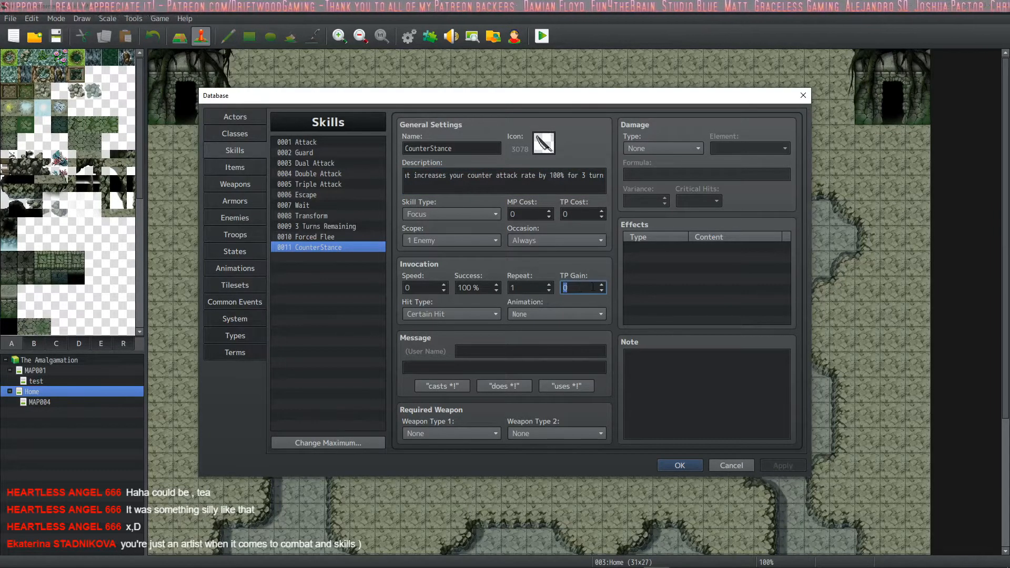
{"action": "type", "text": "10"}
{"action": "left_click", "coordinate": [791, 469]}
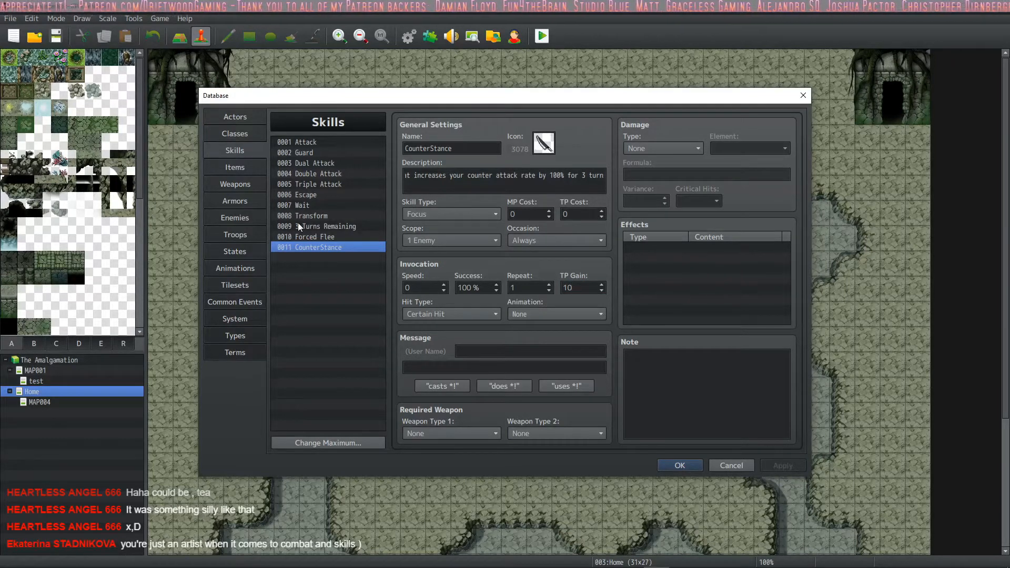
Step: Set the scope of CounterStance to The User and start a new effect for the skill
{"action": "left_click", "coordinate": [456, 239]}
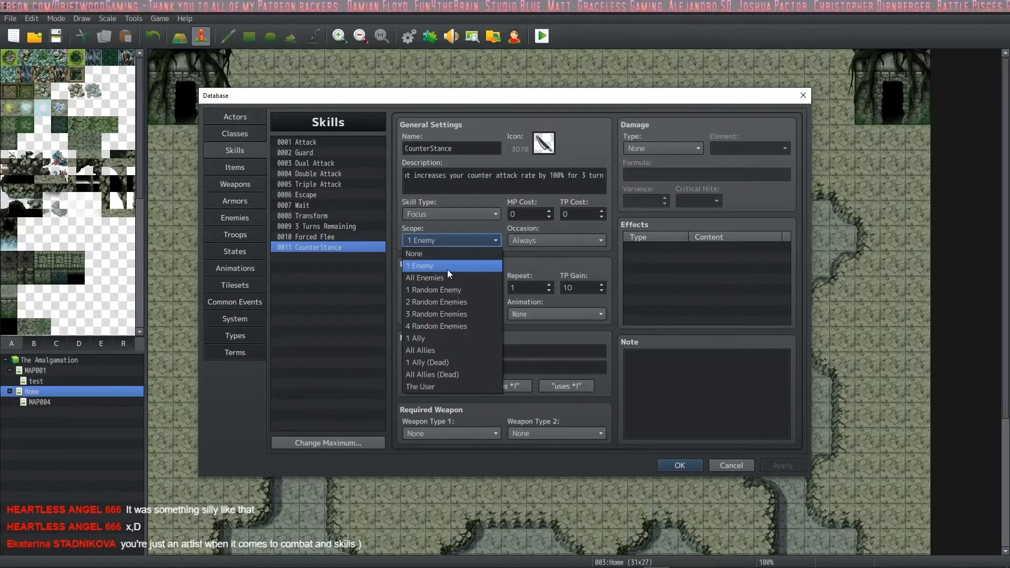
{"action": "left_click", "coordinate": [432, 386]}
{"action": "double_click", "coordinate": [699, 241]}
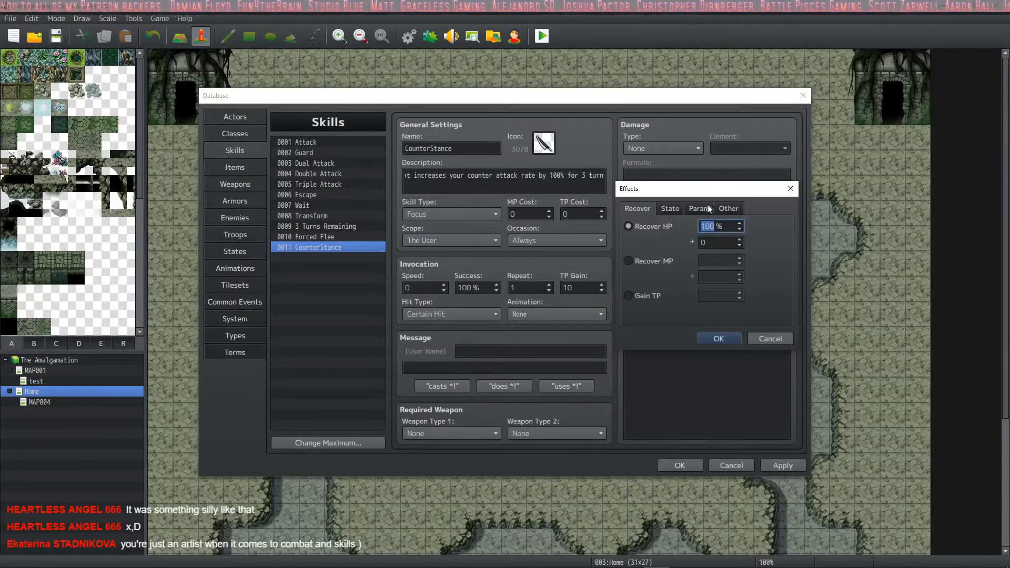
Step: Examine the recovery, state, parameter and other effect types for an option that raises the counter attack rate
{"action": "left_click", "coordinate": [670, 209]}
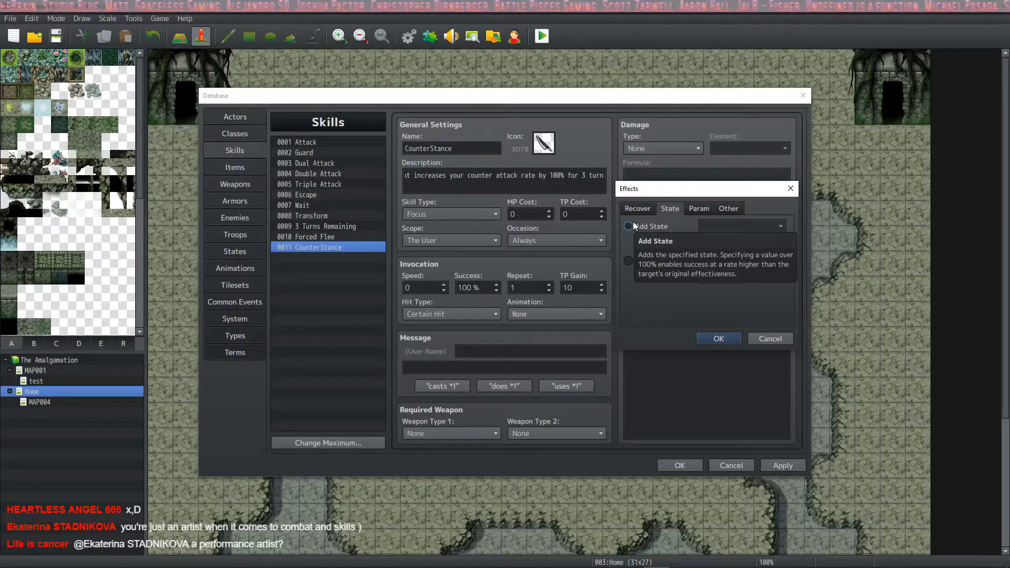
{"action": "left_click", "coordinate": [648, 226]}
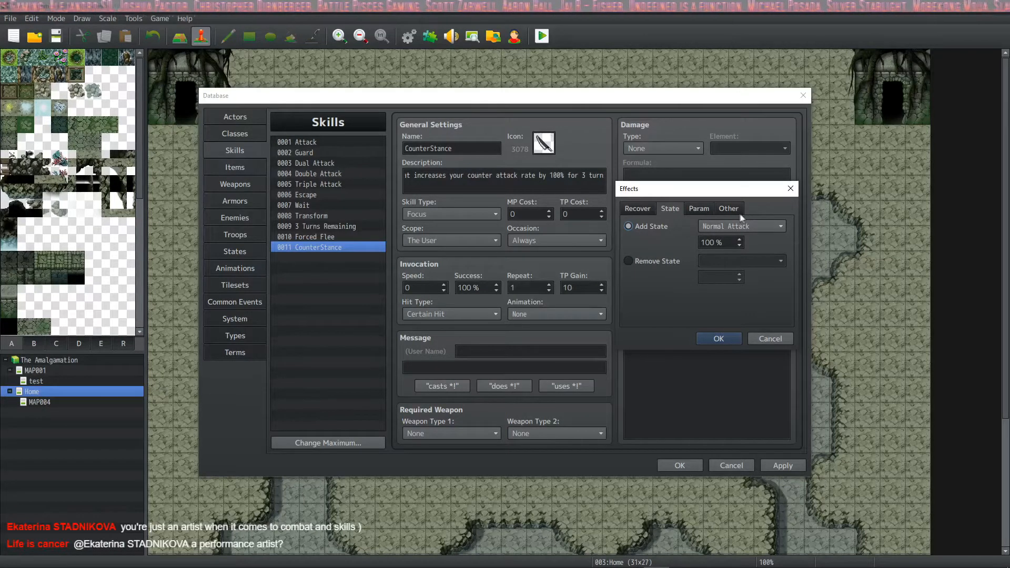
{"action": "left_click", "coordinate": [722, 226]}
{"action": "left_click", "coordinate": [722, 226]}
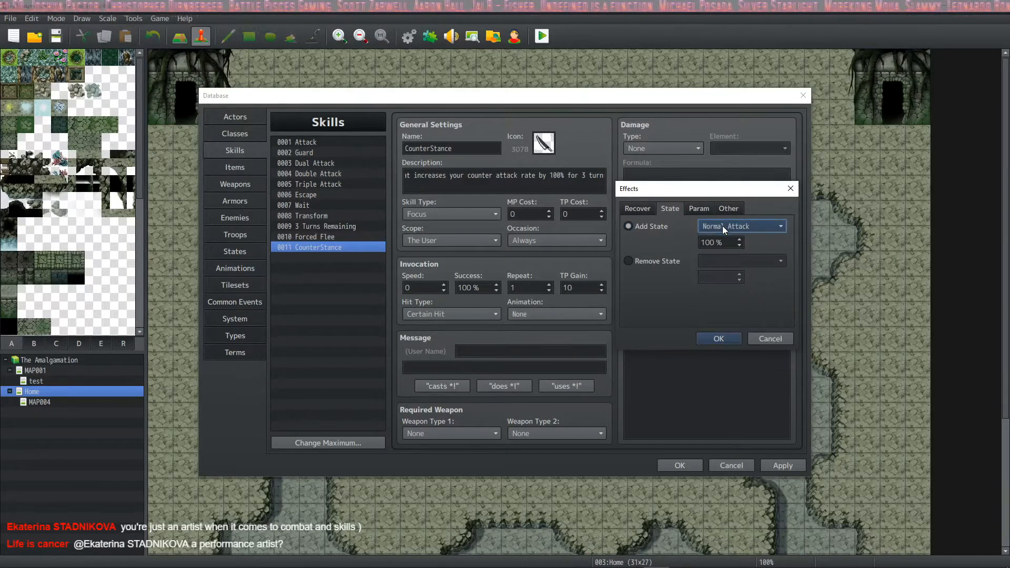
{"action": "left_click", "coordinate": [694, 209]}
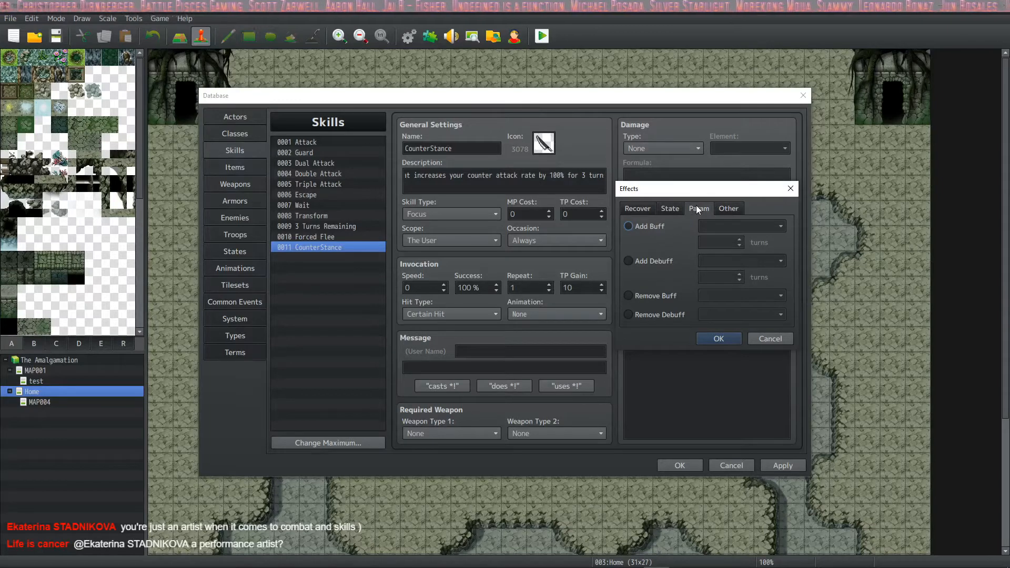
{"action": "left_click", "coordinate": [652, 229]}
{"action": "left_click", "coordinate": [722, 221]}
{"action": "left_click", "coordinate": [641, 262]}
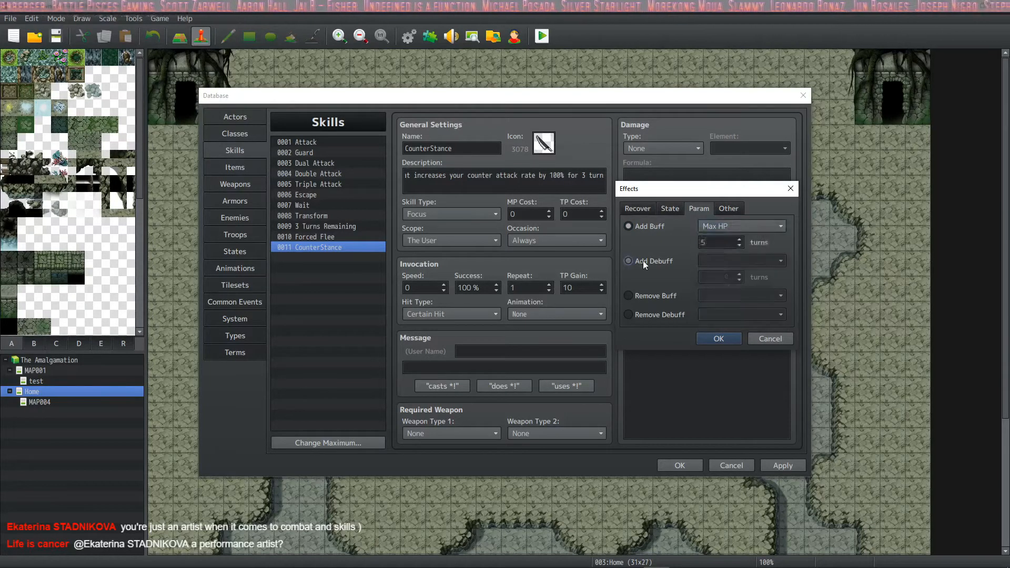
{"action": "left_click", "coordinate": [642, 262]}
{"action": "left_click", "coordinate": [744, 263]}
{"action": "left_click", "coordinate": [744, 263]}
{"action": "left_click", "coordinate": [658, 280]}
{"action": "left_click", "coordinate": [656, 293]}
{"action": "left_click", "coordinate": [715, 293]}
{"action": "left_click", "coordinate": [654, 314]}
{"action": "left_click", "coordinate": [654, 314]}
{"action": "left_click", "coordinate": [712, 311]}
{"action": "left_click", "coordinate": [662, 296]}
{"action": "left_click", "coordinate": [658, 296]}
{"action": "left_click", "coordinate": [707, 296]}
{"action": "left_click", "coordinate": [715, 310]}
{"action": "left_click", "coordinate": [730, 209]}
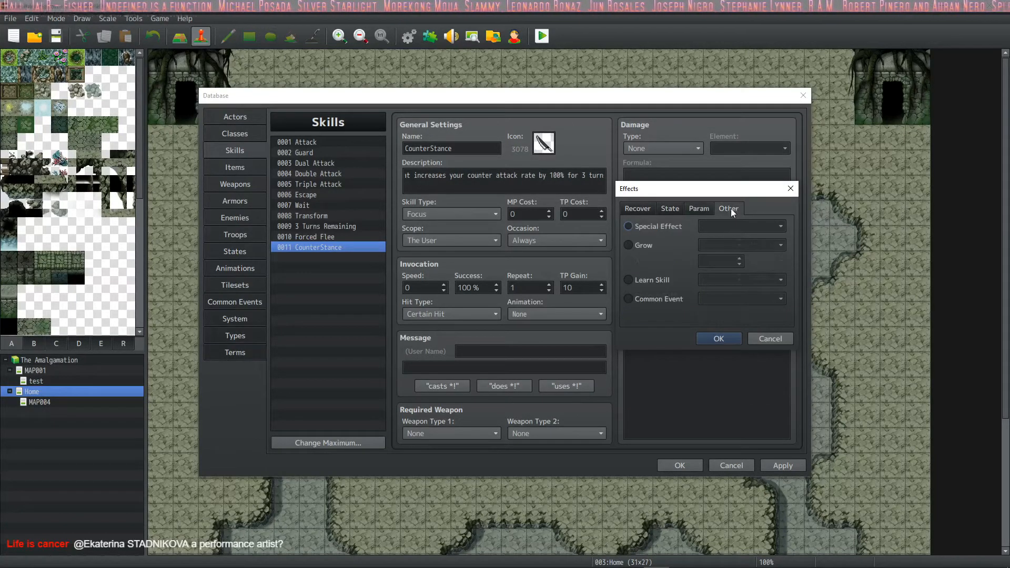
{"action": "left_click", "coordinate": [692, 208]}
{"action": "left_click", "coordinate": [692, 296]}
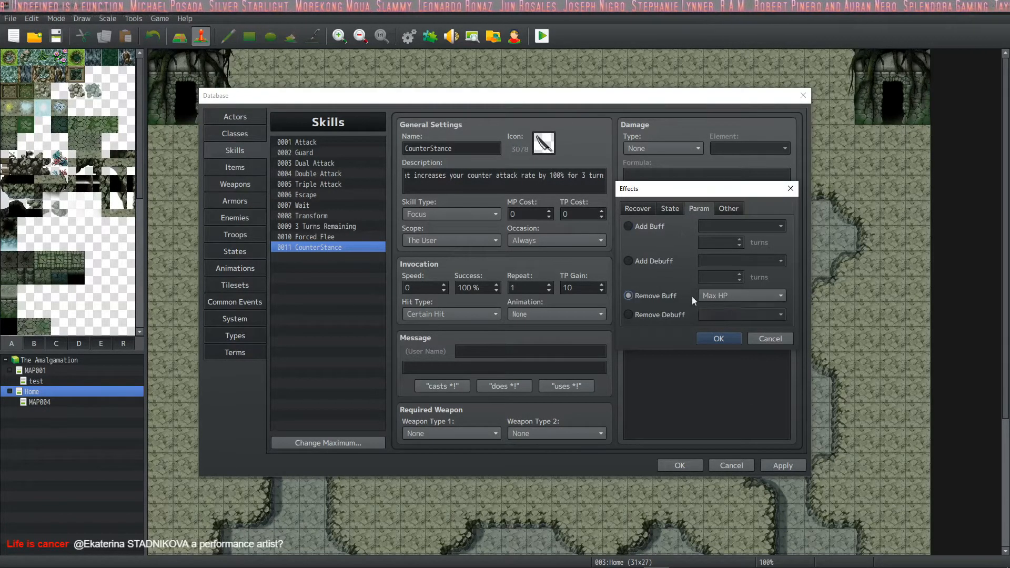
{"action": "left_click", "coordinate": [731, 292]}
{"action": "left_click", "coordinate": [642, 207]}
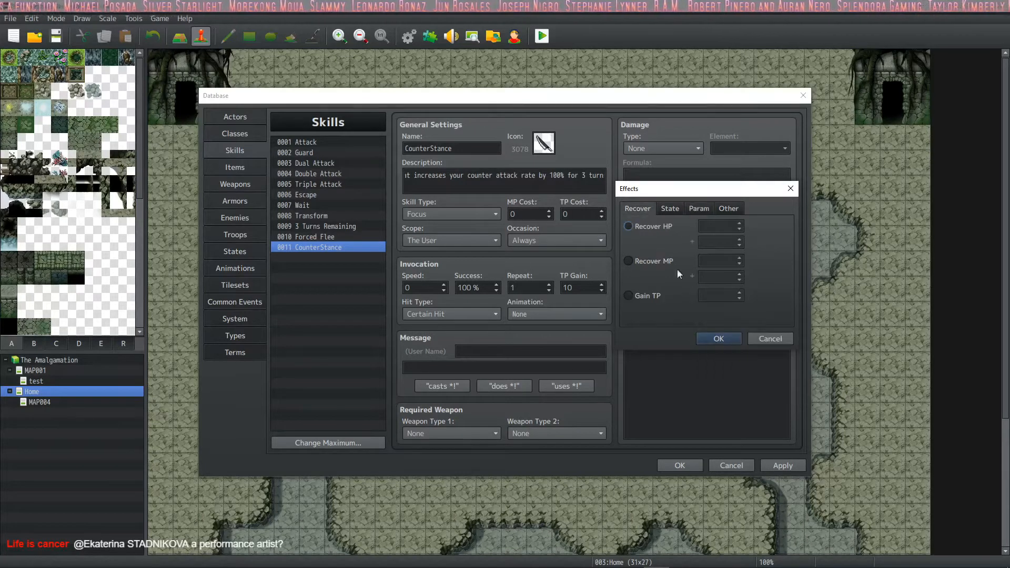
{"action": "left_click", "coordinate": [667, 209]}
{"action": "left_click", "coordinate": [702, 209]}
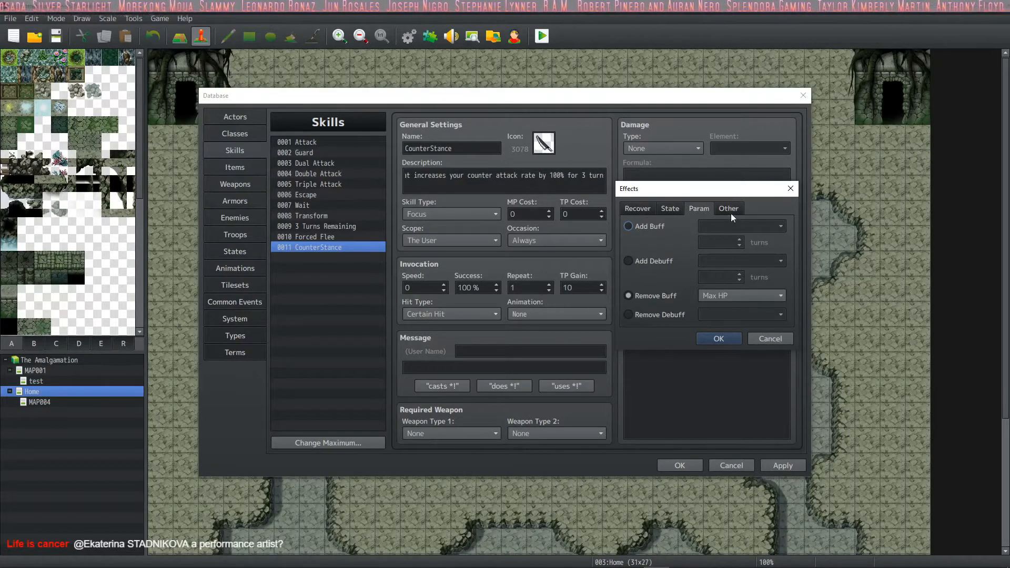
{"action": "left_click", "coordinate": [730, 210]}
{"action": "left_click", "coordinate": [707, 226]}
{"action": "left_click", "coordinate": [708, 226]}
{"action": "left_click", "coordinate": [648, 246]}
{"action": "left_click", "coordinate": [650, 283]}
{"action": "left_click", "coordinate": [660, 300]}
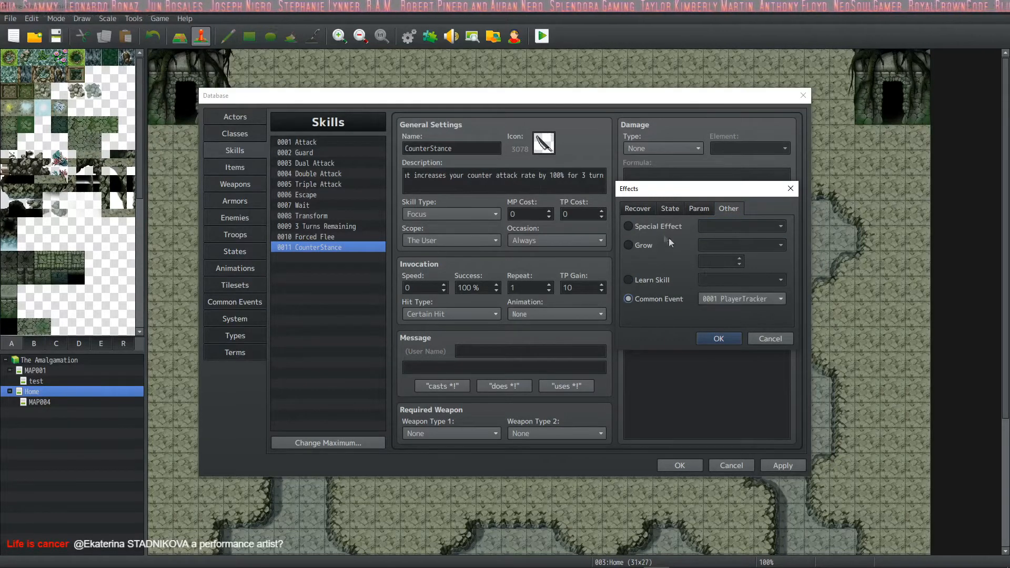
{"action": "left_click", "coordinate": [645, 209]}
Step: Add an effect to CounterStance that adds state 0011 Transform at 100% and apply
{"action": "left_click", "coordinate": [670, 209]}
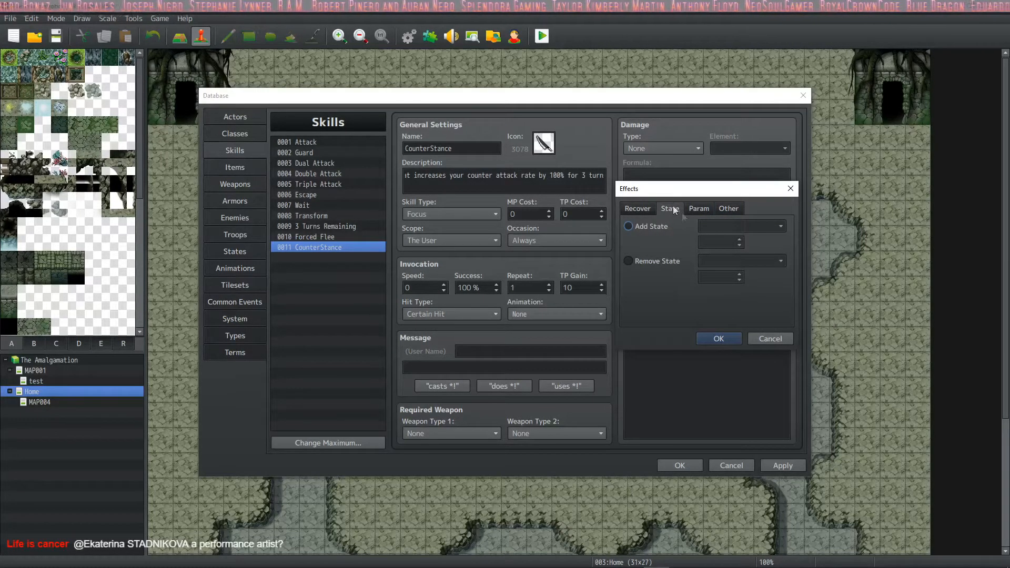
{"action": "left_click", "coordinate": [630, 226]}
{"action": "left_click", "coordinate": [742, 227]}
{"action": "left_click", "coordinate": [717, 377]}
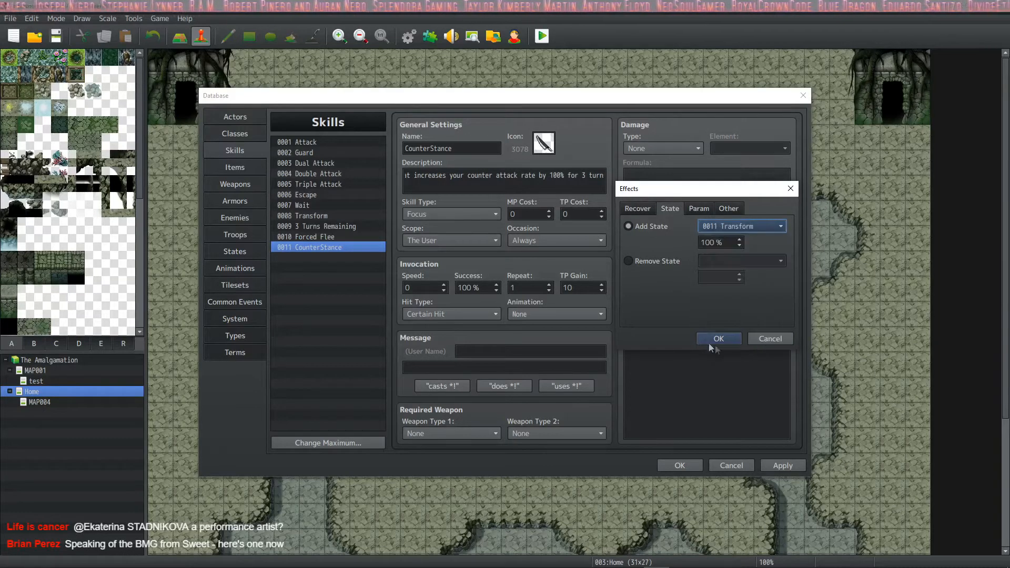
{"action": "left_click", "coordinate": [716, 338]}
{"action": "left_click", "coordinate": [777, 465]}
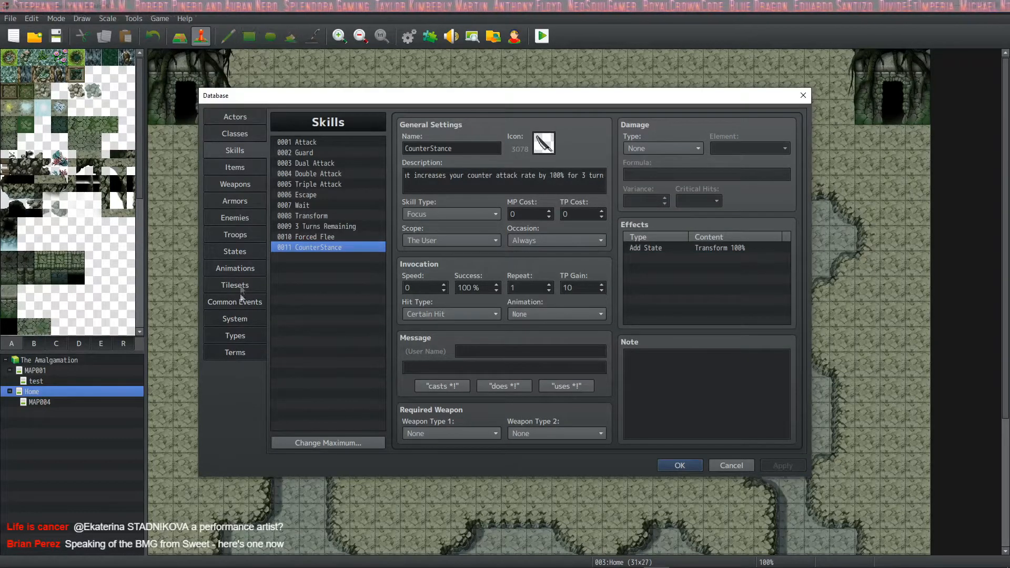
Step: Raise the maximum number of states to 20 and name state 0012 "Counter-Up"
{"action": "left_click", "coordinate": [235, 252]}
{"action": "left_click", "coordinate": [328, 443]}
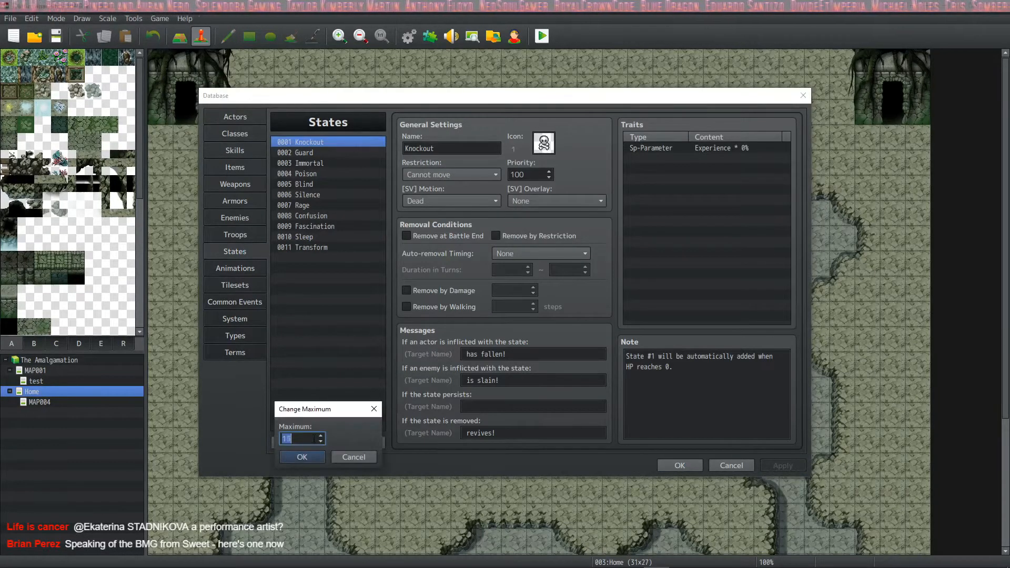
{"action": "left_click", "coordinate": [298, 457]}
{"action": "left_click", "coordinate": [295, 257]}
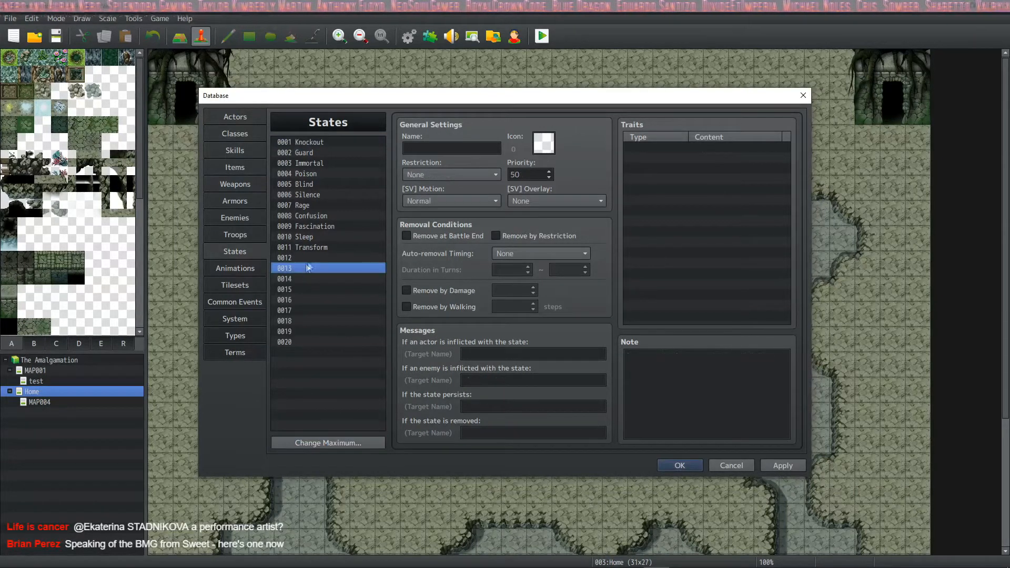
{"action": "left_click", "coordinate": [452, 146]}
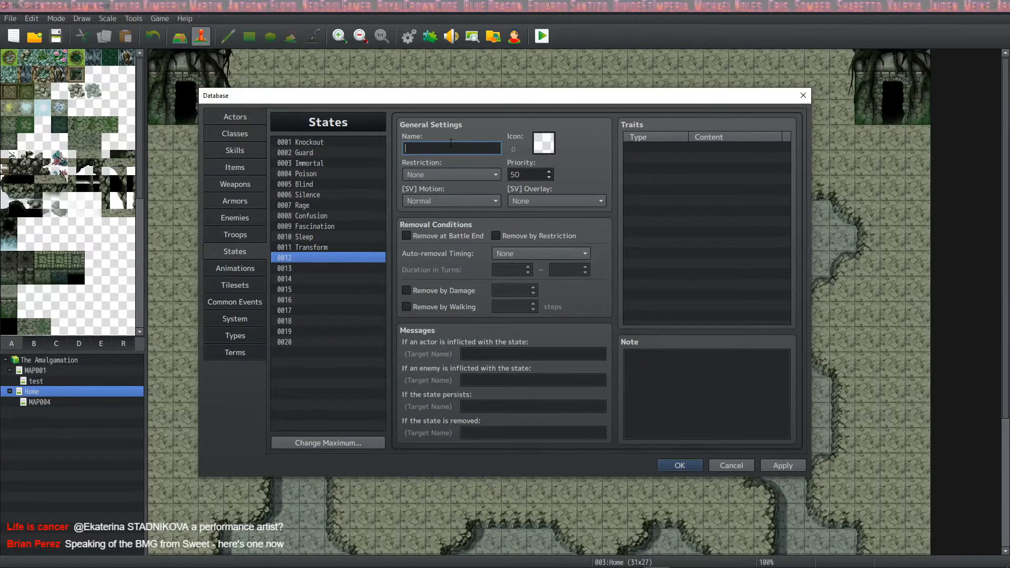
{"action": "type", "text": "Counter-Up"}
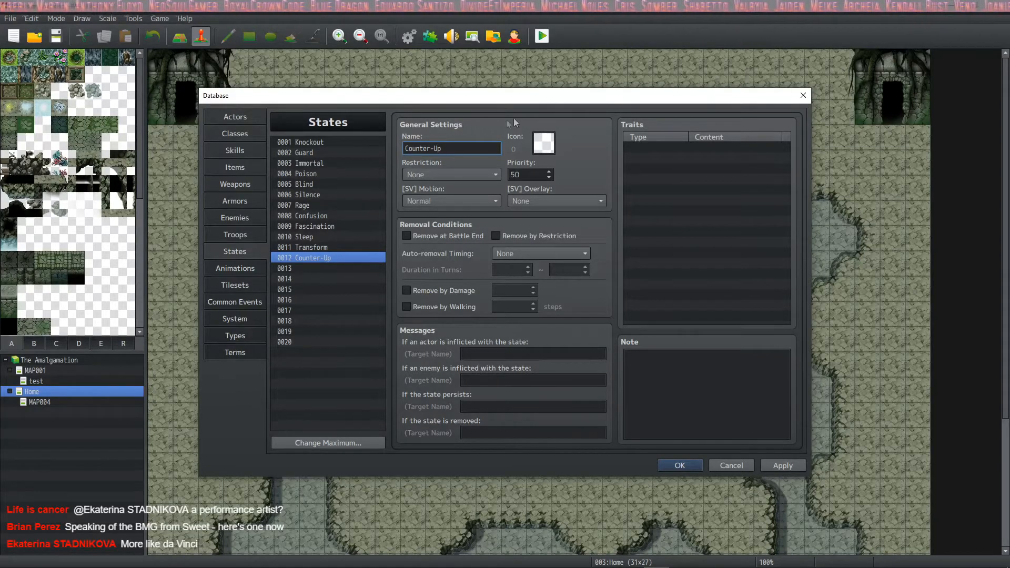
Step: Give the Counter-Up state the blade icon 3078
{"action": "double_click", "coordinate": [543, 143]}
{"action": "scroll", "coordinate": [549, 276], "scroll_direction": "down", "scroll_amount": 5}
{"action": "scroll", "coordinate": [549, 276], "scroll_direction": "down", "scroll_amount": 10}
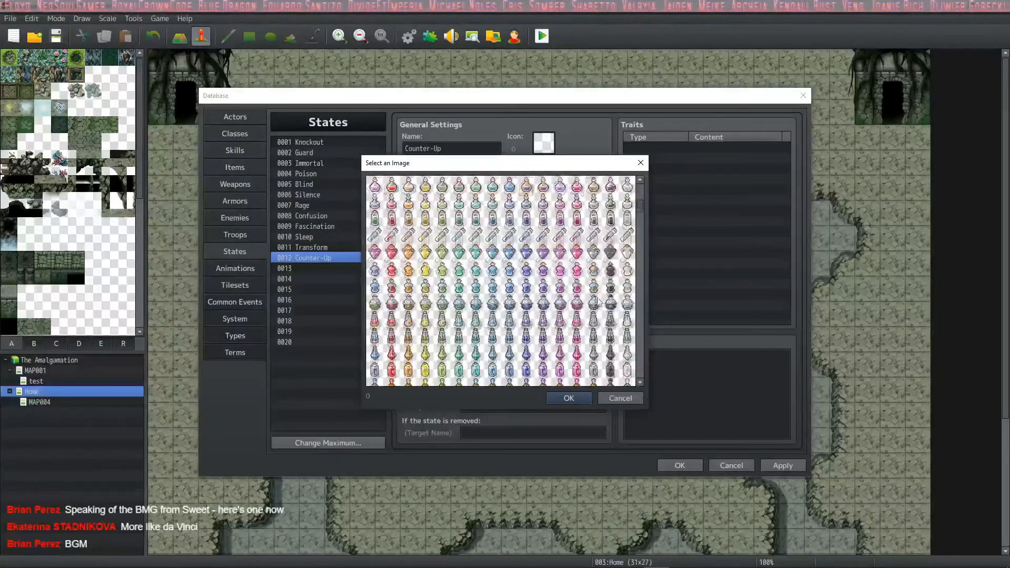
{"action": "scroll", "coordinate": [583, 292], "scroll_direction": "down", "scroll_amount": 10}
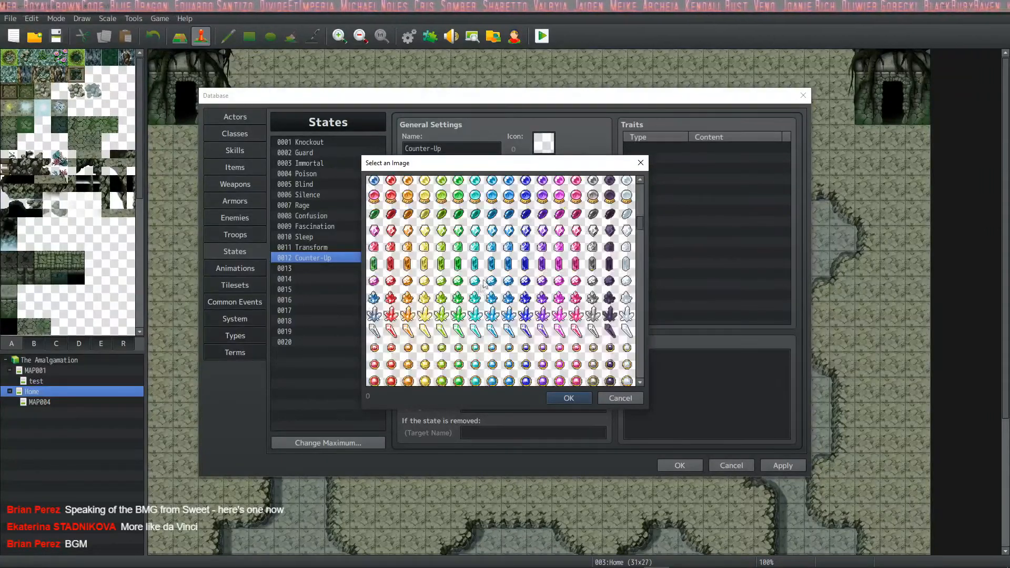
{"action": "scroll", "coordinate": [552, 310], "scroll_direction": "down", "scroll_amount": 10}
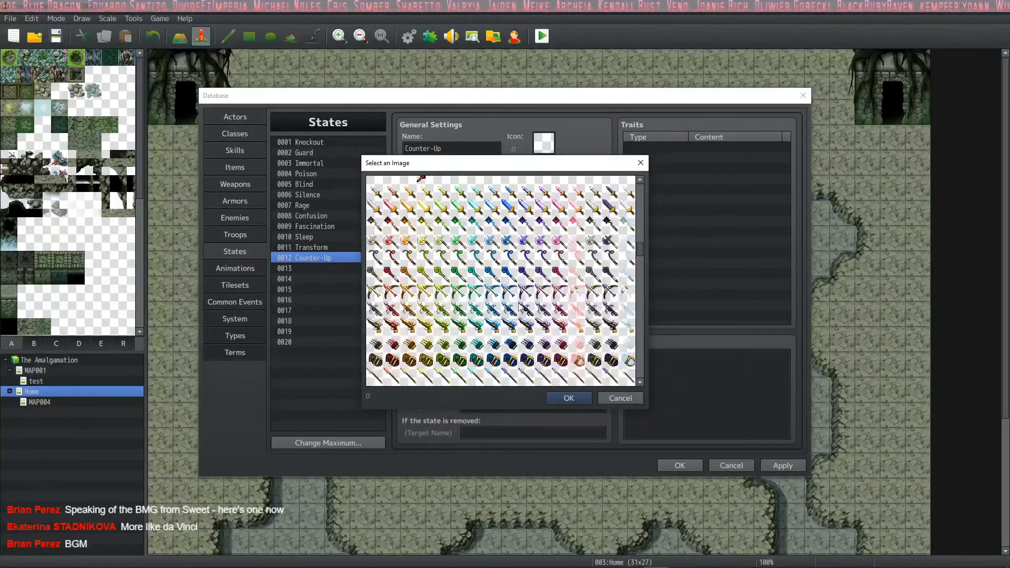
{"action": "left_click", "coordinate": [642, 322]}
{"action": "left_click", "coordinate": [642, 322]}
{"action": "left_click", "coordinate": [641, 327]}
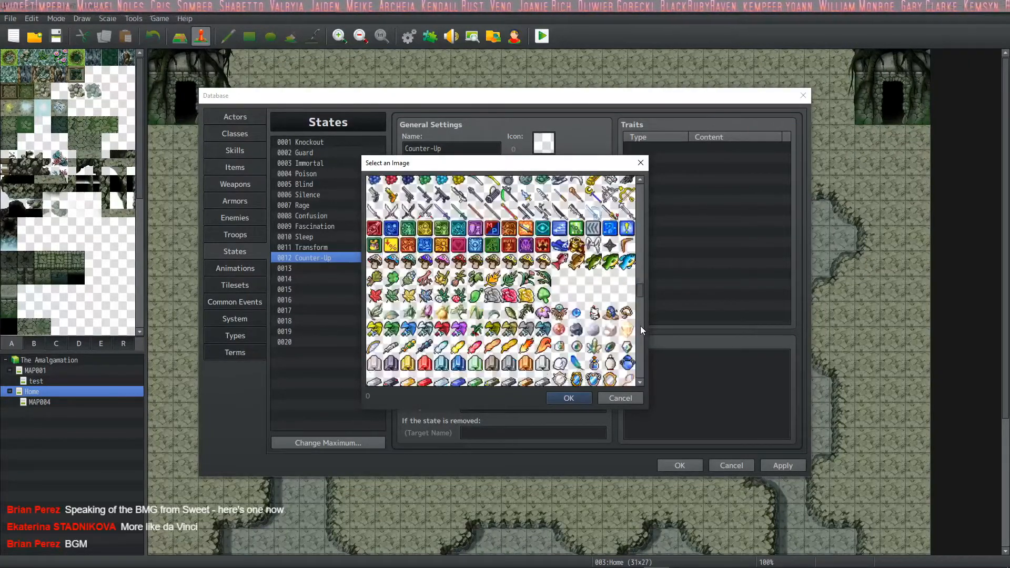
{"action": "left_click", "coordinate": [640, 327]}
{"action": "left_click", "coordinate": [641, 327]}
{"action": "left_click", "coordinate": [641, 327]}
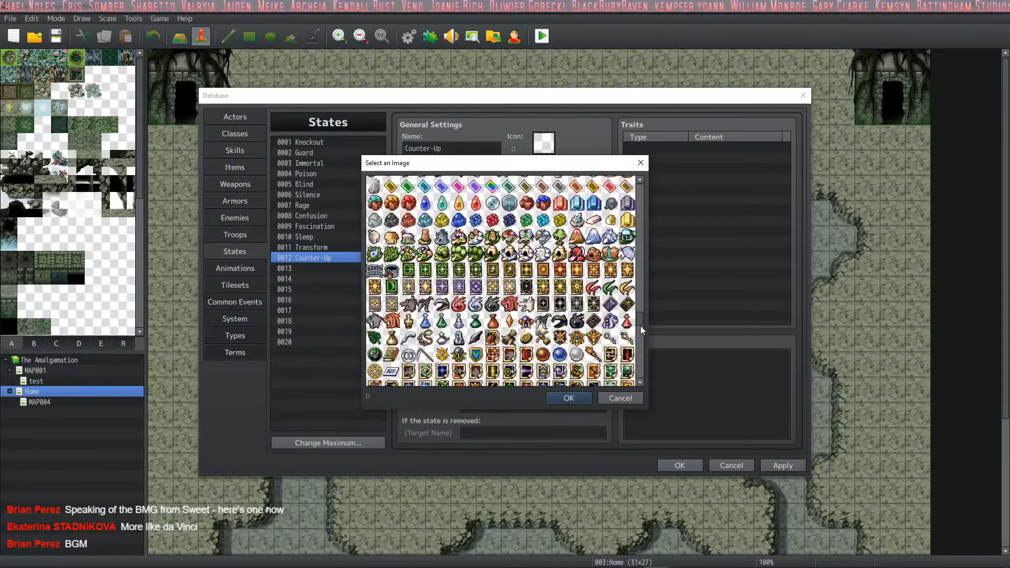
{"action": "left_click", "coordinate": [641, 339]}
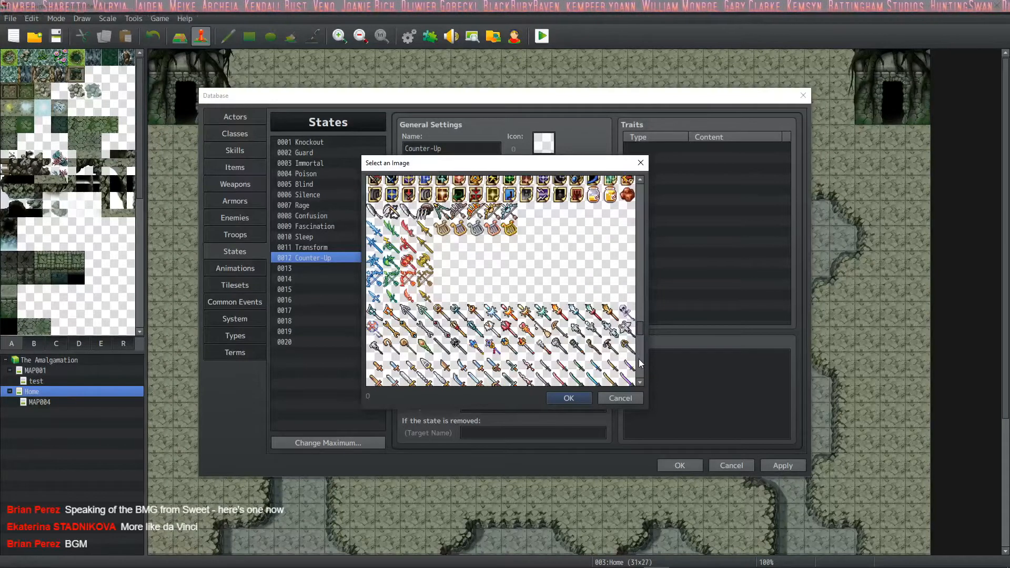
{"action": "left_click", "coordinate": [639, 359]}
{"action": "left_click", "coordinate": [475, 186]}
{"action": "left_click", "coordinate": [568, 398]}
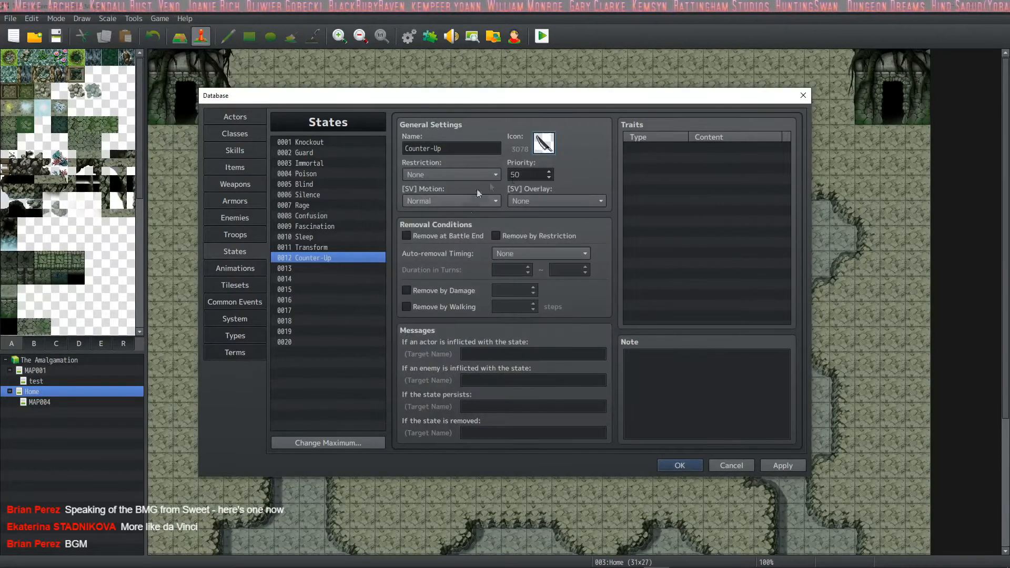
Step: Add an ex-parameter trait of Counter Attack + 100% to the Counter-Up state
{"action": "double_click", "coordinate": [665, 151]}
{"action": "left_click", "coordinate": [768, 150]}
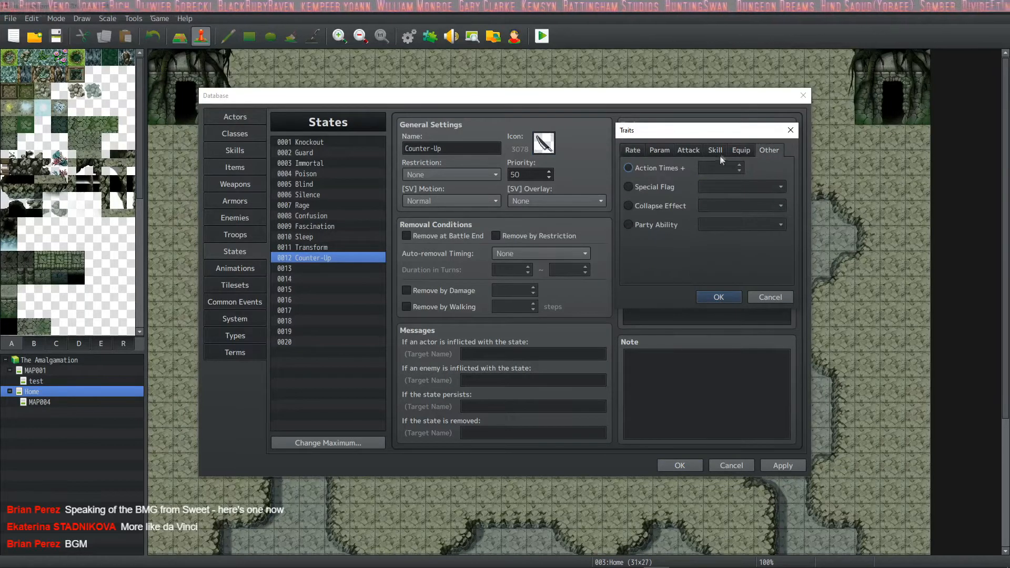
{"action": "left_click", "coordinate": [717, 151]}
{"action": "left_click", "coordinate": [740, 151]}
{"action": "left_click", "coordinate": [688, 150]}
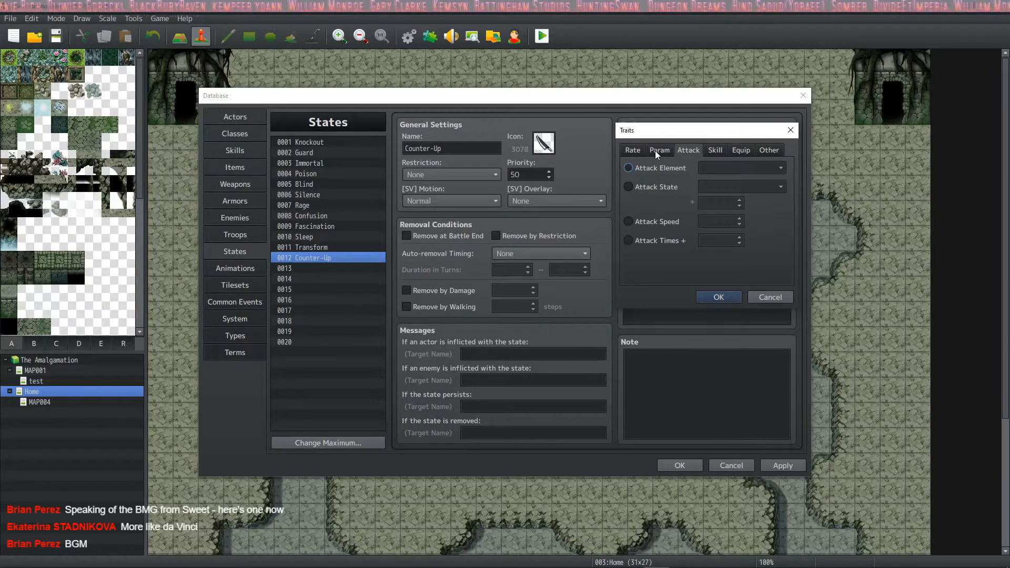
{"action": "left_click", "coordinate": [658, 150]}
{"action": "left_click", "coordinate": [629, 238]}
{"action": "left_click", "coordinate": [729, 238]}
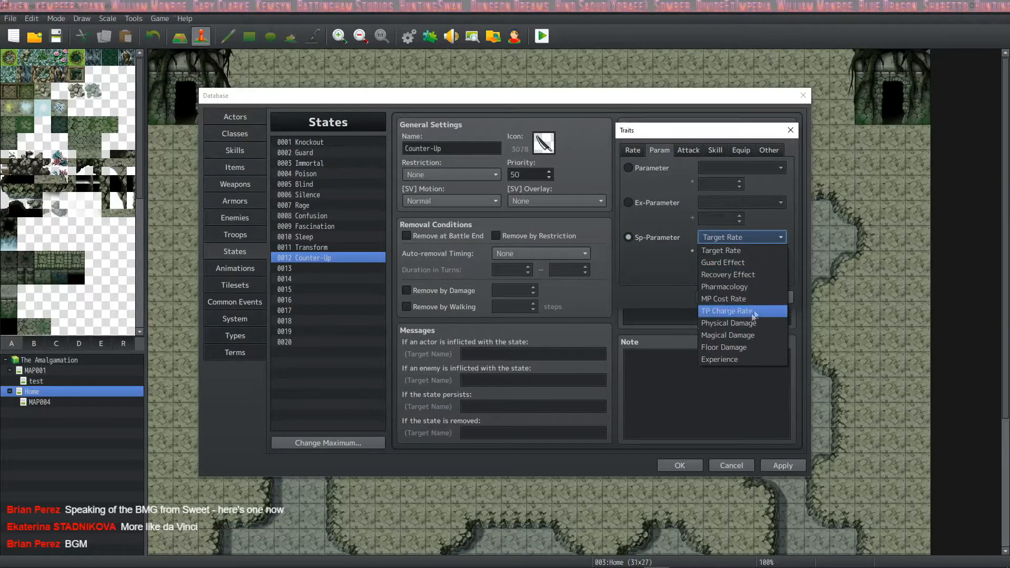
{"action": "left_click", "coordinate": [676, 204]}
{"action": "left_click", "coordinate": [740, 203]}
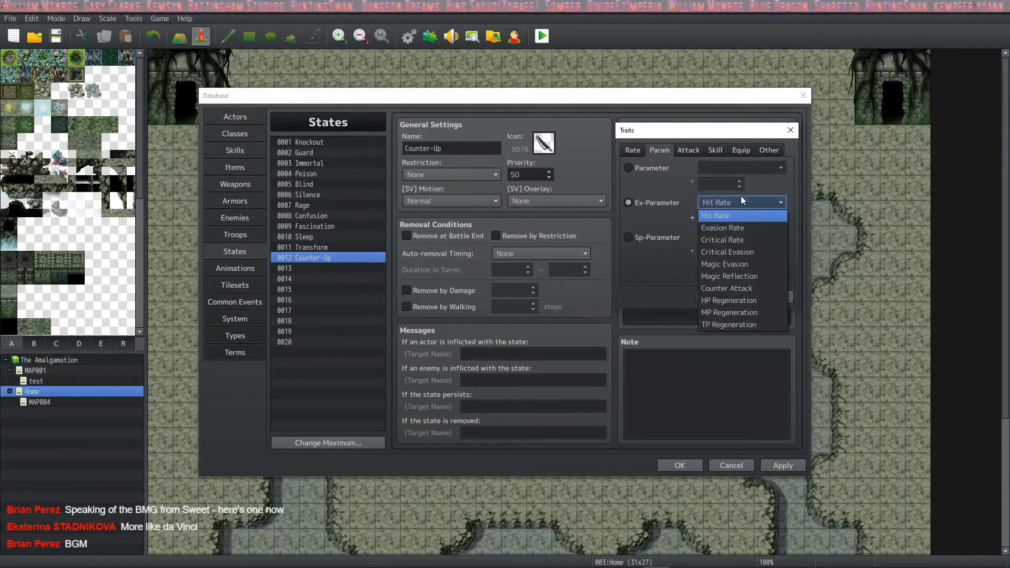
{"action": "left_click", "coordinate": [760, 289]}
{"action": "left_click", "coordinate": [723, 217]}
{"action": "type", "text": "100"}
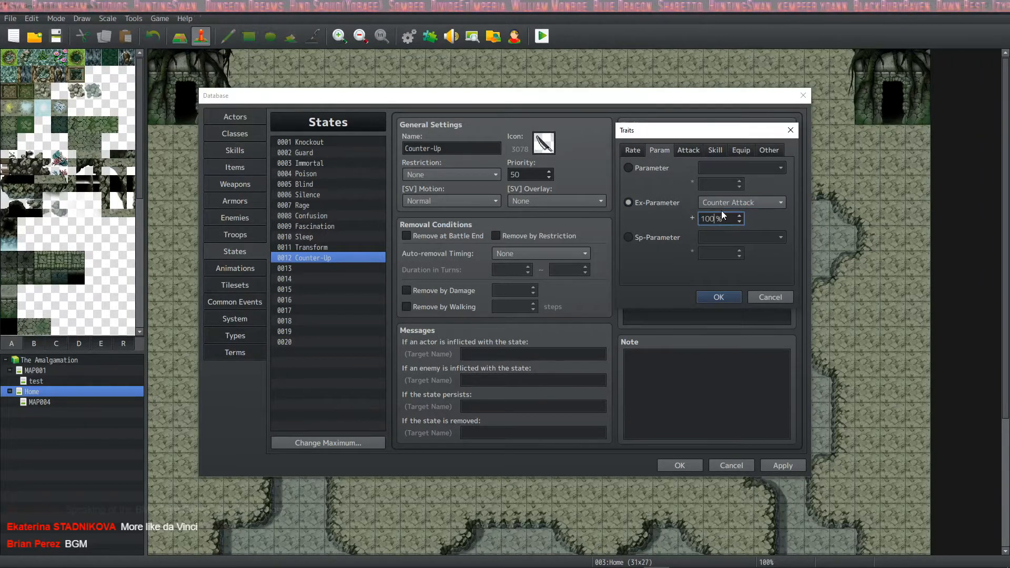
{"action": "left_click", "coordinate": [718, 297]}
Step: Make Counter-Up removed at battle end and auto-removed at Turn End with a duration of 3 to 3 turns, and apply
{"action": "left_click", "coordinate": [441, 234]}
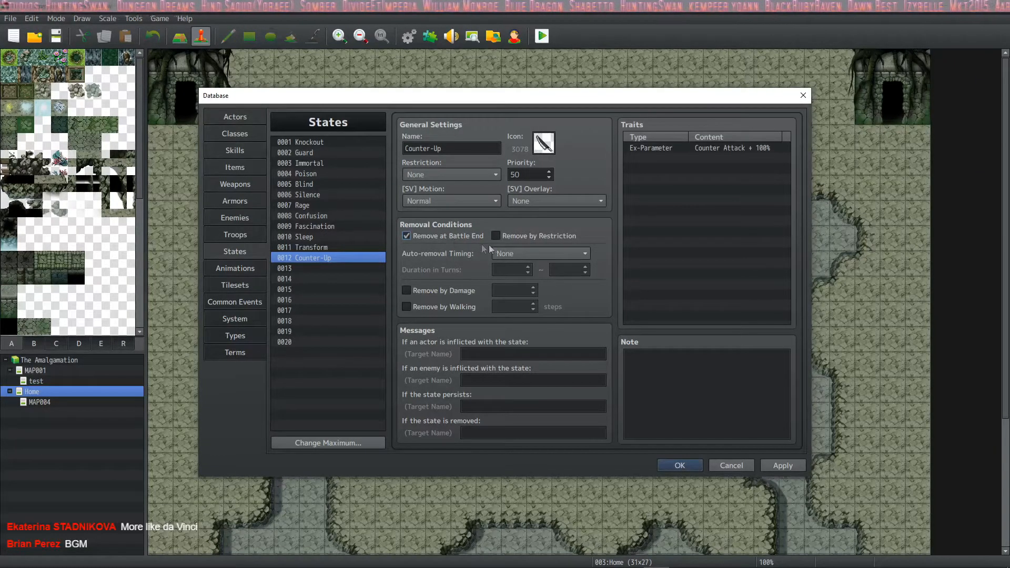
{"action": "left_click", "coordinate": [533, 254]}
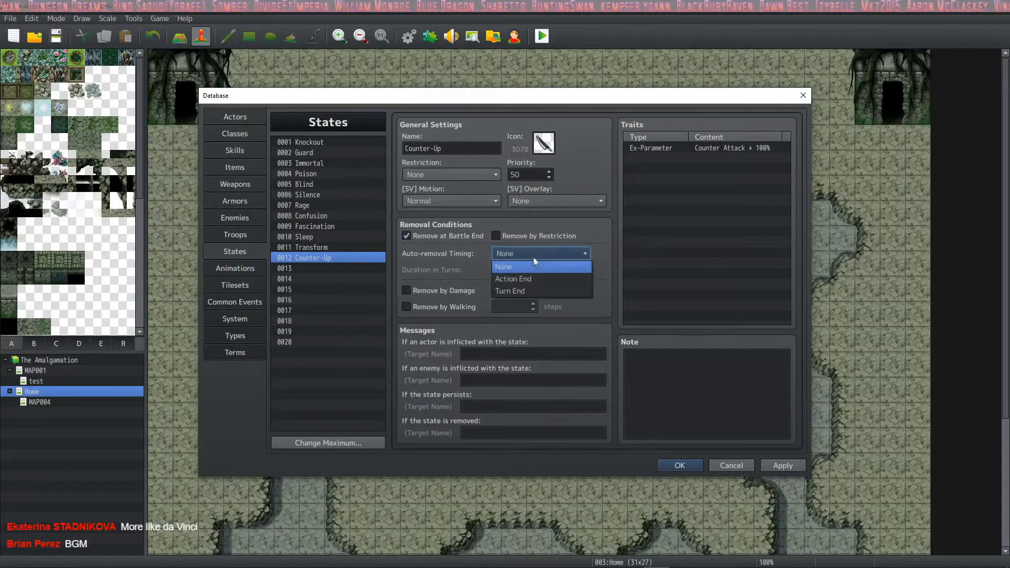
{"action": "left_click", "coordinate": [520, 293]}
{"action": "double_click", "coordinate": [504, 272]}
{"action": "type", "text": "3"}
{"action": "key", "text": "Tab"}
{"action": "type", "text": "3"}
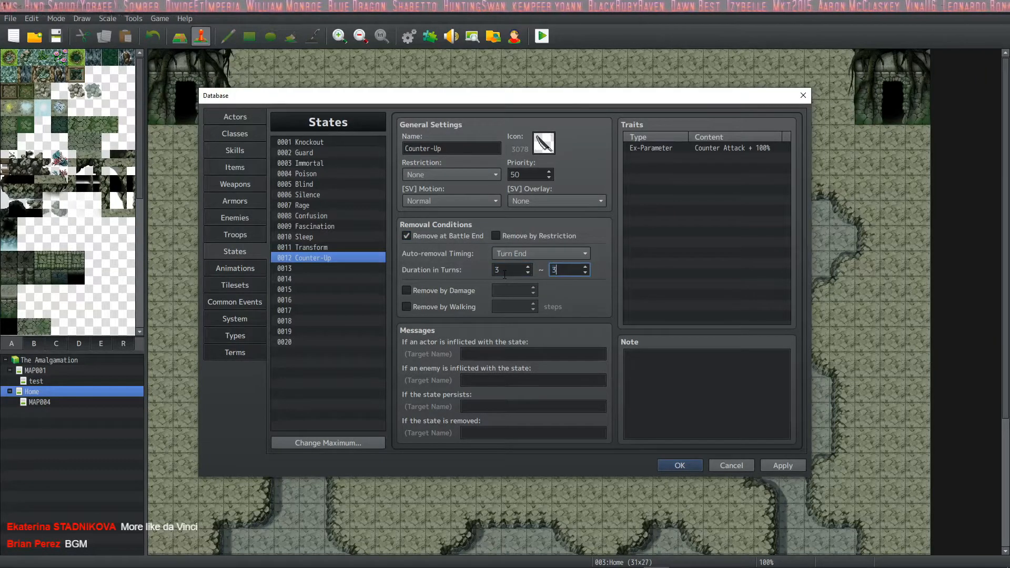
{"action": "left_click", "coordinate": [772, 464]}
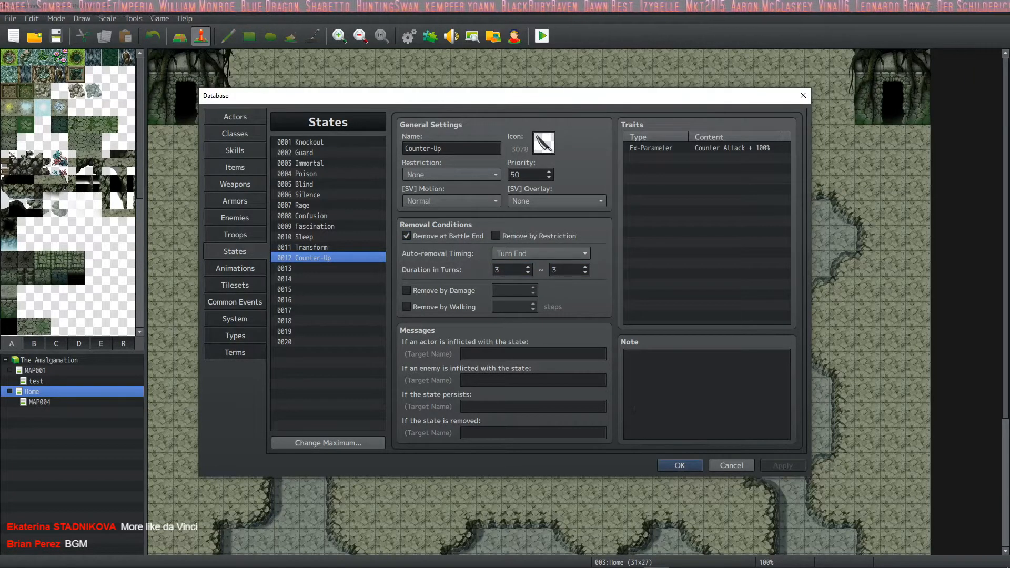
Step: Change the CounterStance skill's effect to Add State Counter-Up 100% and apply
{"action": "left_click", "coordinate": [702, 380]}
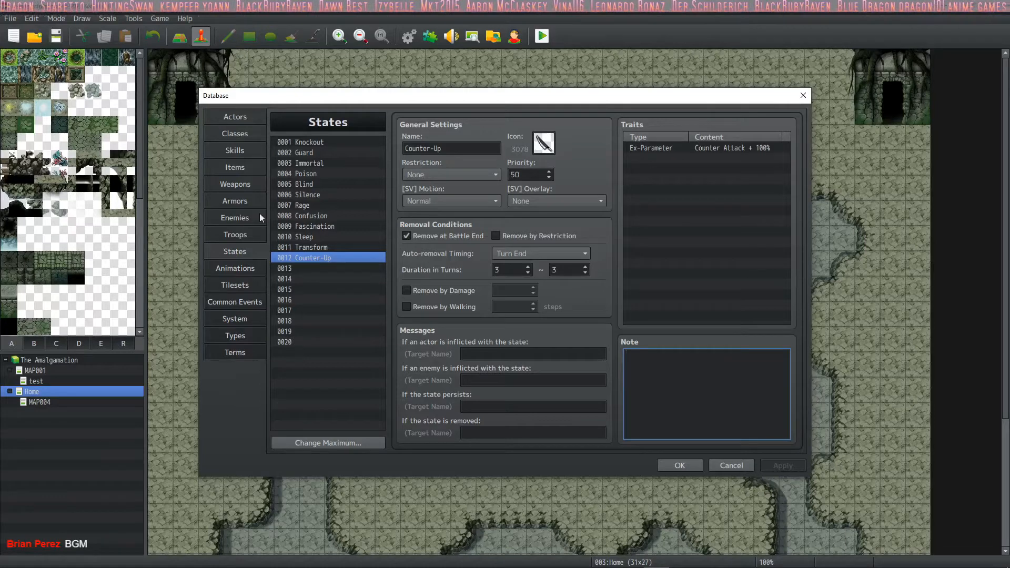
{"action": "left_click", "coordinate": [232, 149]}
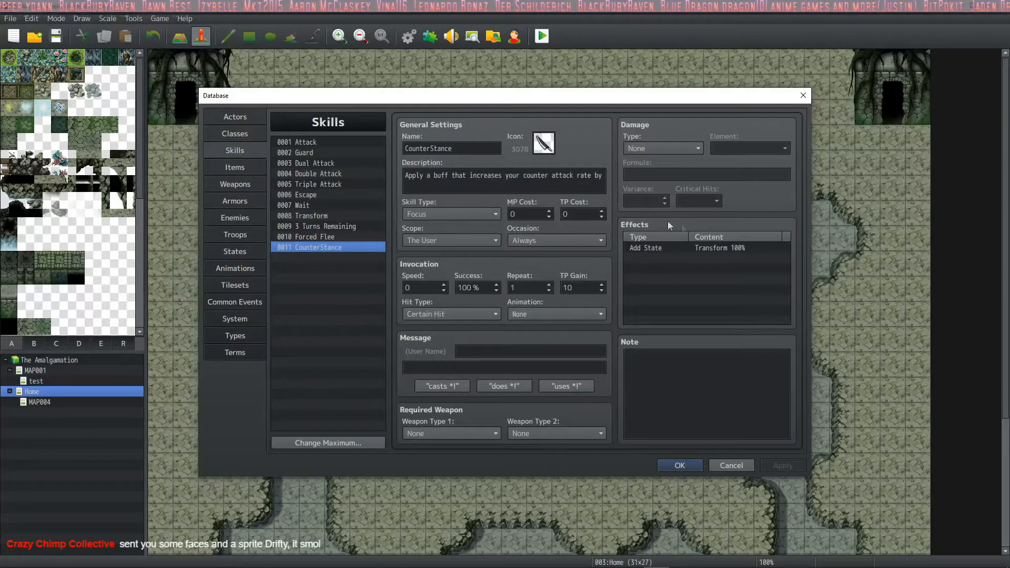
{"action": "double_click", "coordinate": [713, 250]}
{"action": "left_click", "coordinate": [716, 227]}
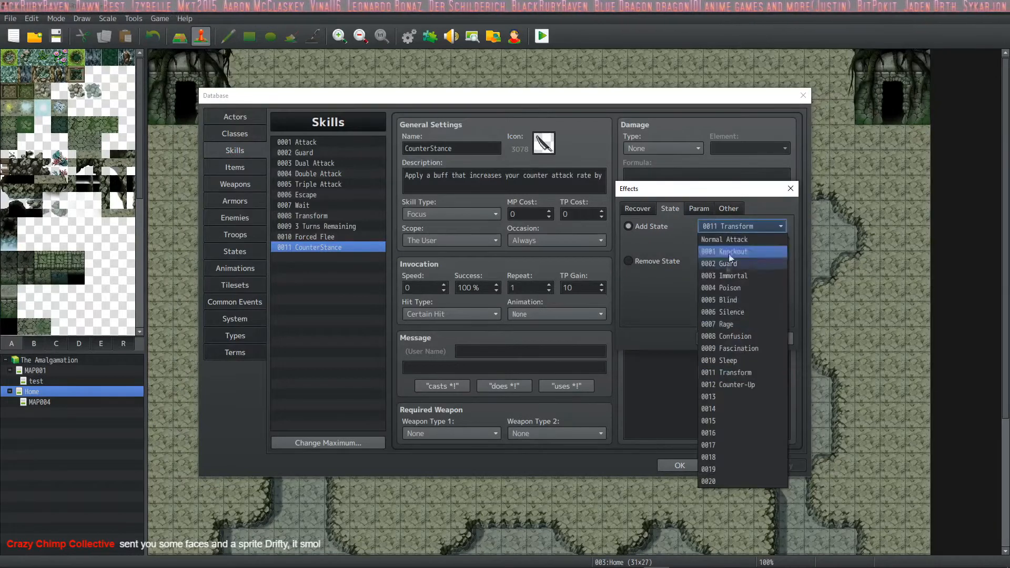
{"action": "left_click", "coordinate": [722, 388]}
{"action": "left_click", "coordinate": [717, 338]}
{"action": "left_click", "coordinate": [778, 466]}
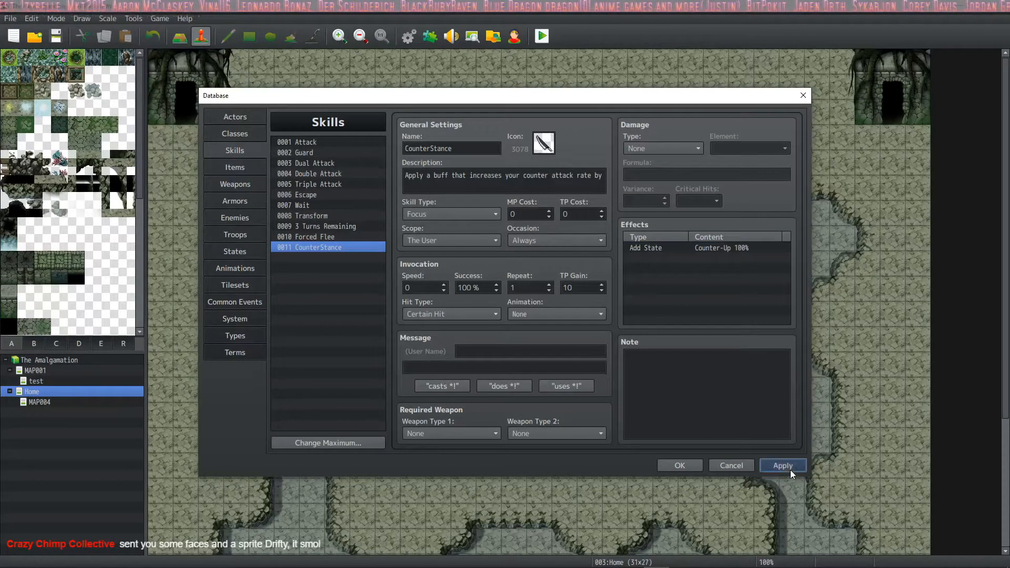
Step: Give the skill the preset "uses %1!" message, rename it "Counter Stance", and apply
{"action": "left_click", "coordinate": [563, 389]}
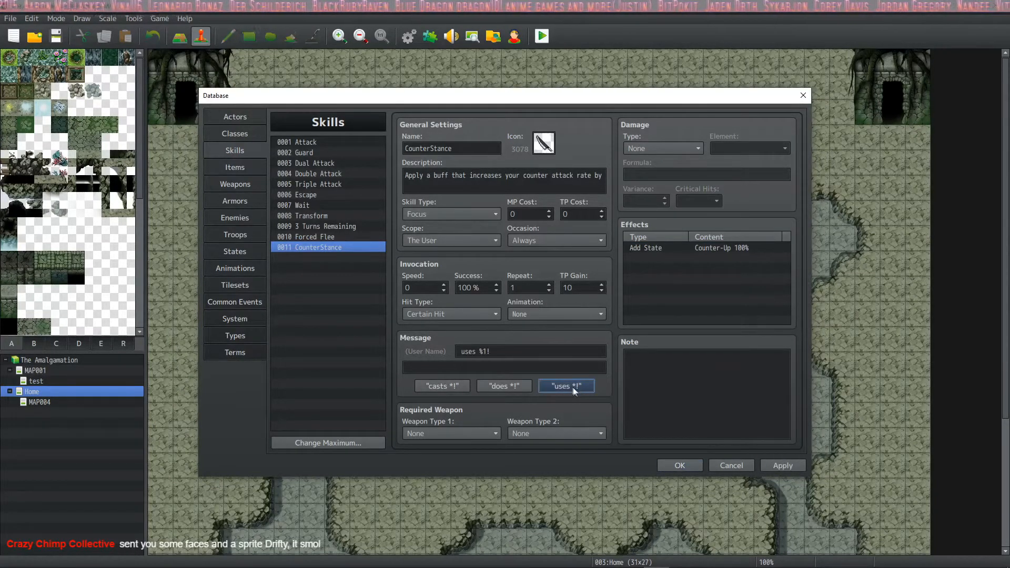
{"action": "left_click", "coordinate": [430, 149]}
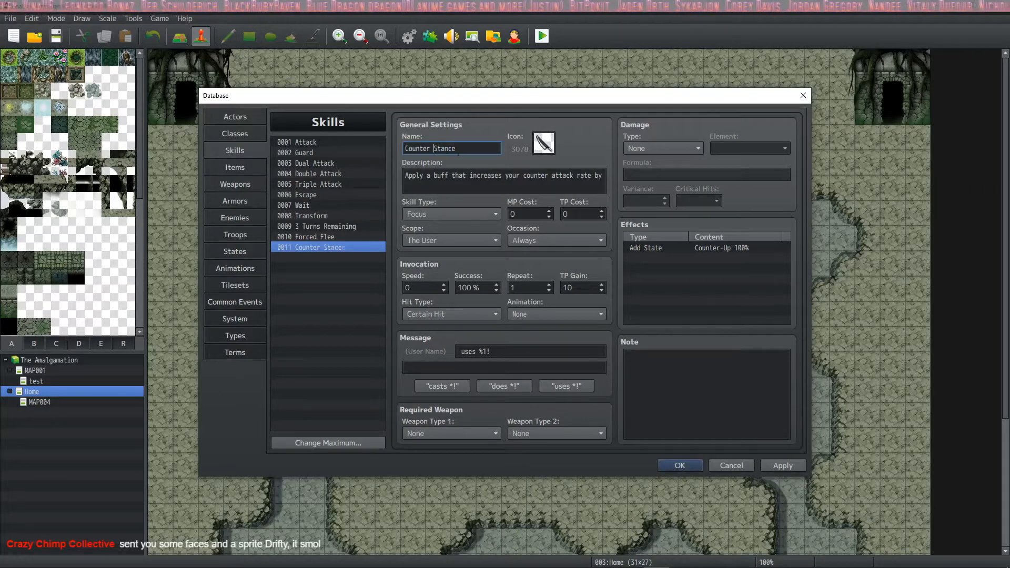
{"action": "left_click", "coordinate": [778, 466]}
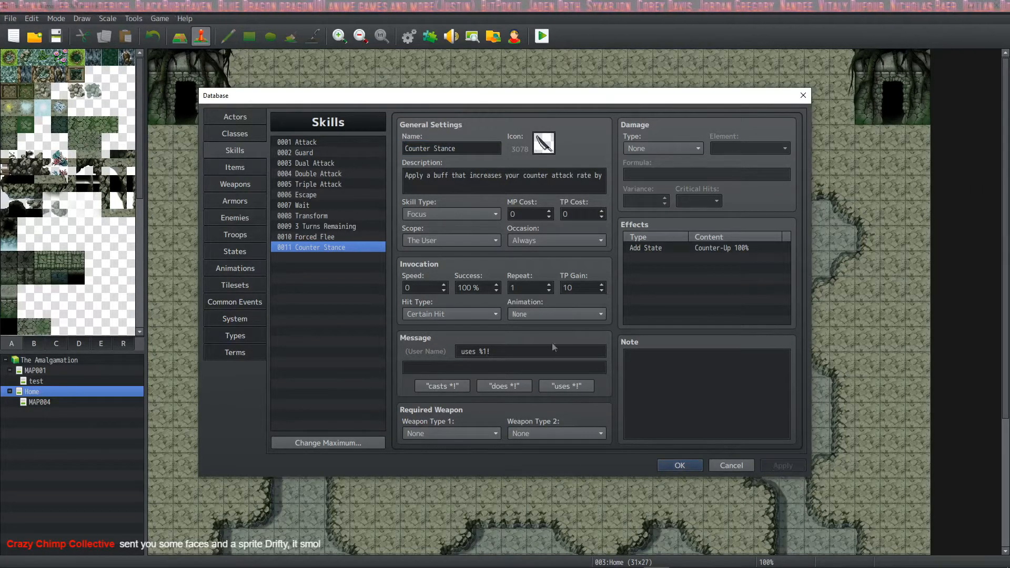
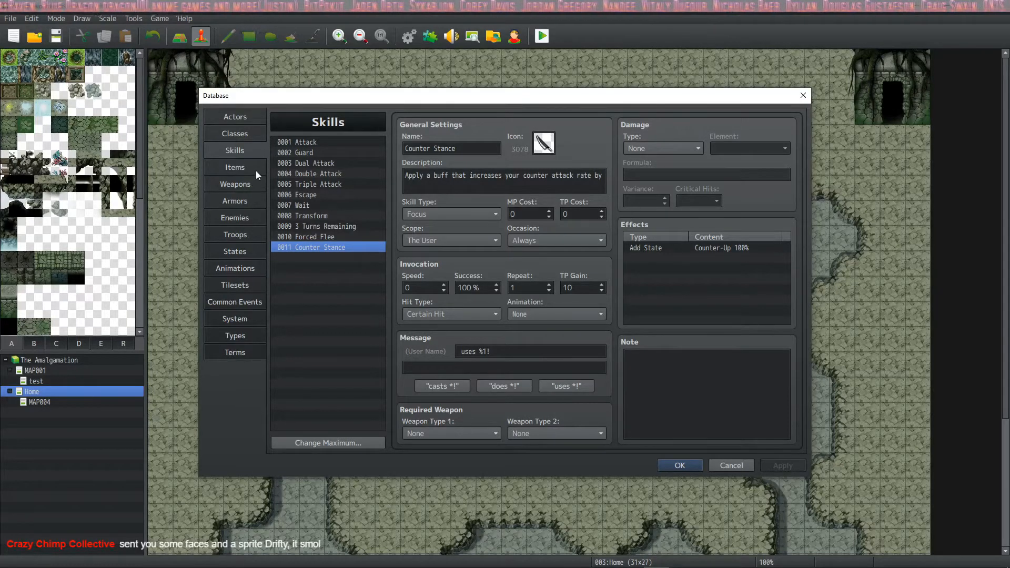
Step: Give actor WarpEnigma an Add Skill trait for 0011 Counter Stance and apply
{"action": "left_click", "coordinate": [243, 117]}
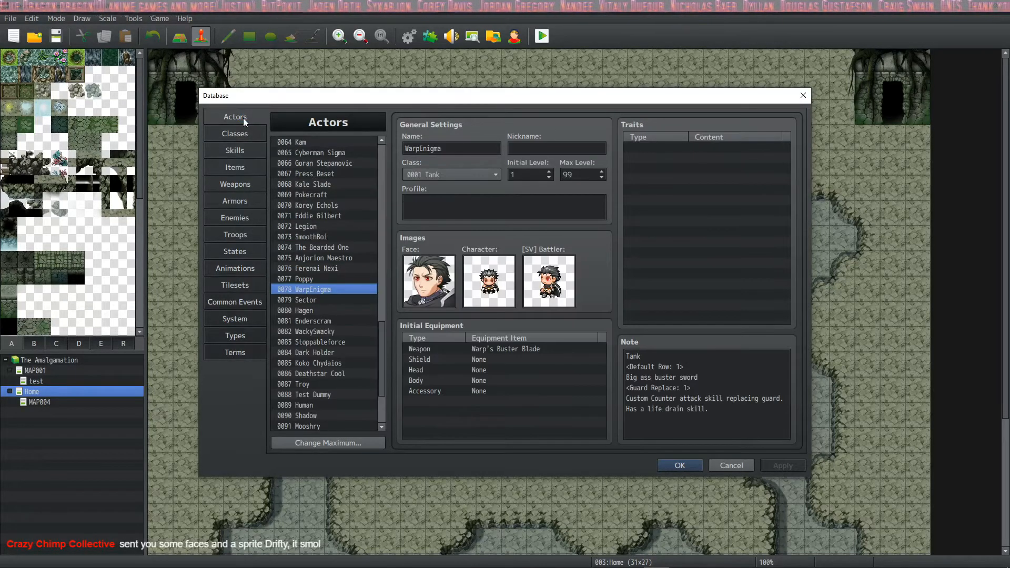
{"action": "double_click", "coordinate": [655, 147]}
{"action": "left_click", "coordinate": [715, 151]}
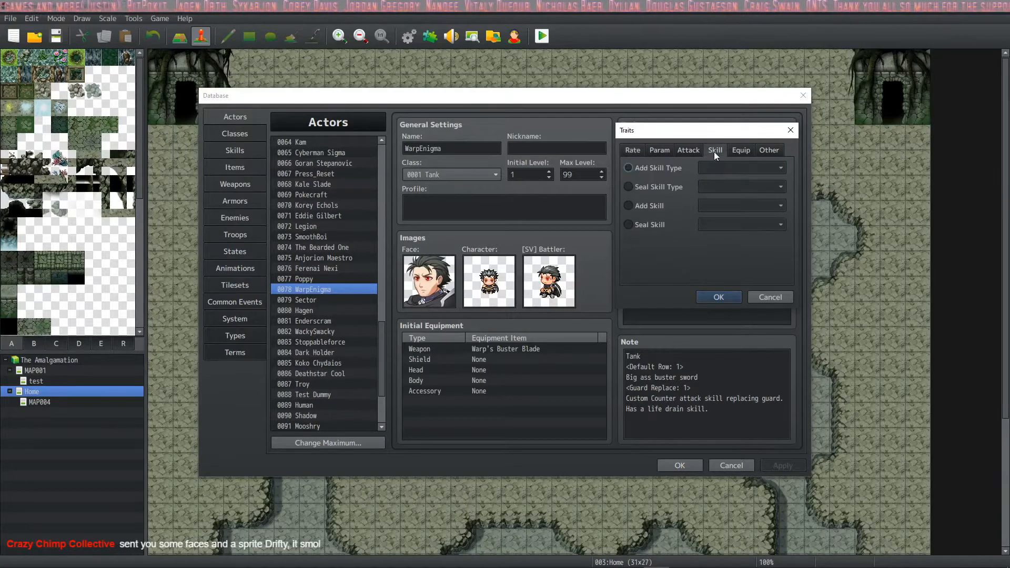
{"action": "left_click", "coordinate": [652, 205]}
{"action": "left_click", "coordinate": [718, 205]}
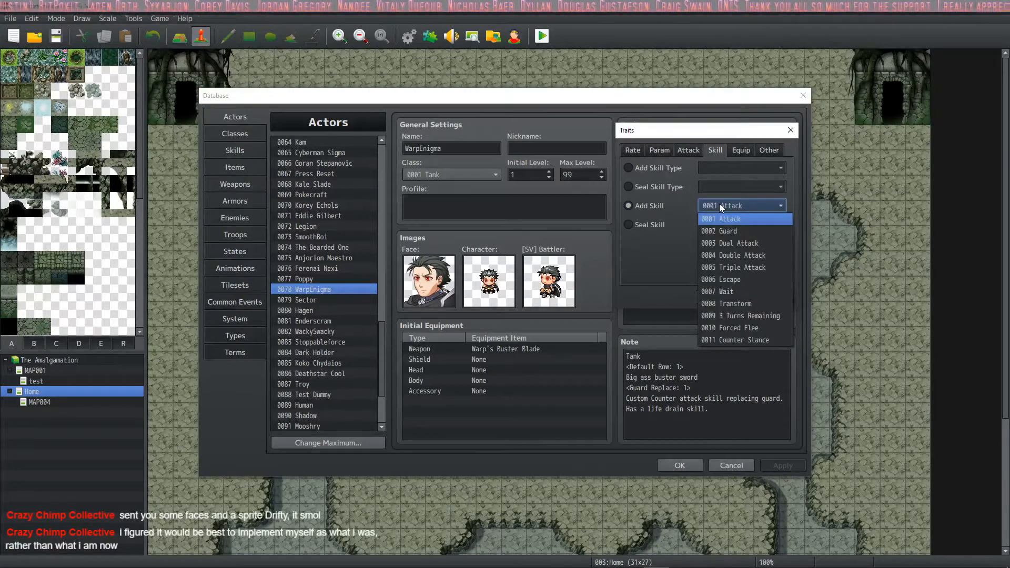
{"action": "left_click", "coordinate": [719, 204]}
{"action": "left_click", "coordinate": [698, 153]}
{"action": "left_click", "coordinate": [715, 150]}
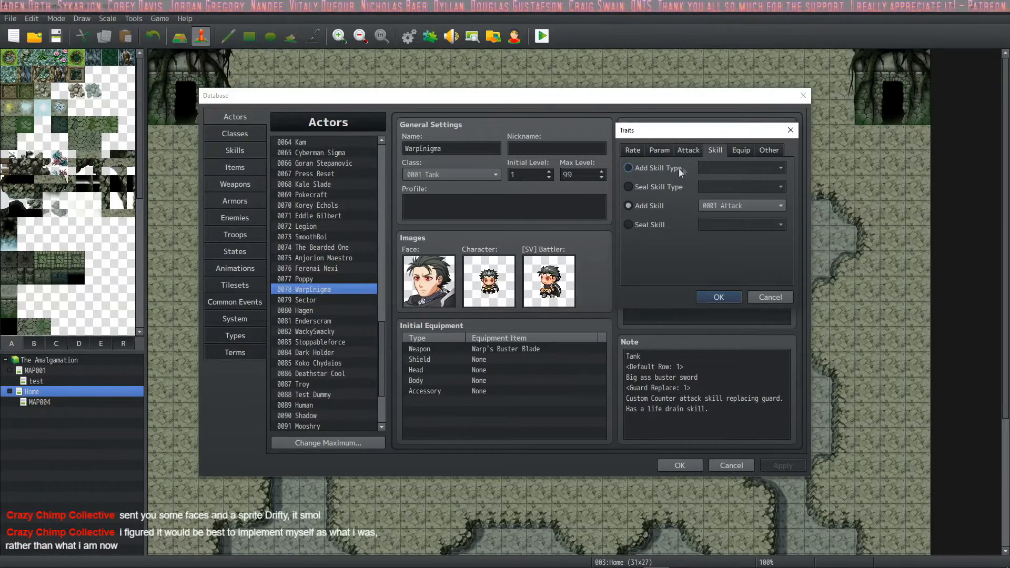
{"action": "left_click", "coordinate": [733, 206]}
{"action": "left_click", "coordinate": [742, 340]}
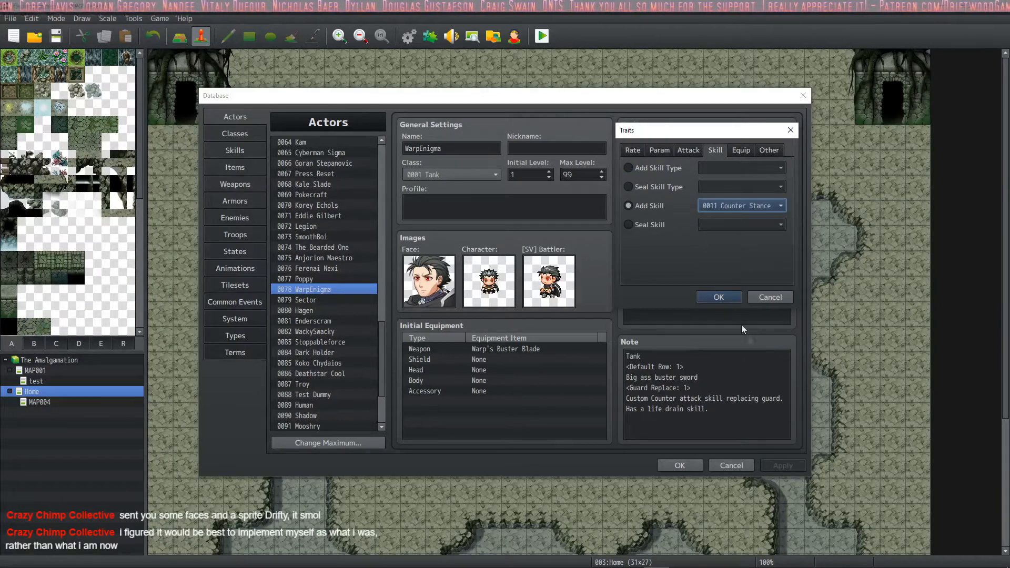
{"action": "left_click", "coordinate": [719, 297]}
{"action": "left_click", "coordinate": [778, 465]}
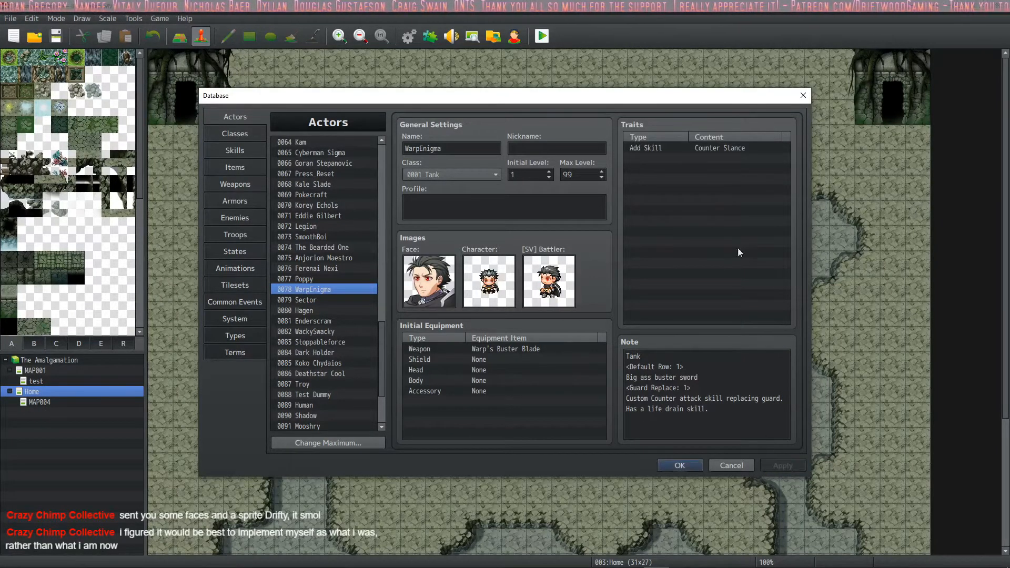
Step: Delete the Counter Stance skill trait from WarpEnigma and apply the change
{"action": "left_click", "coordinate": [713, 149]}
{"action": "key", "text": "Delete"}
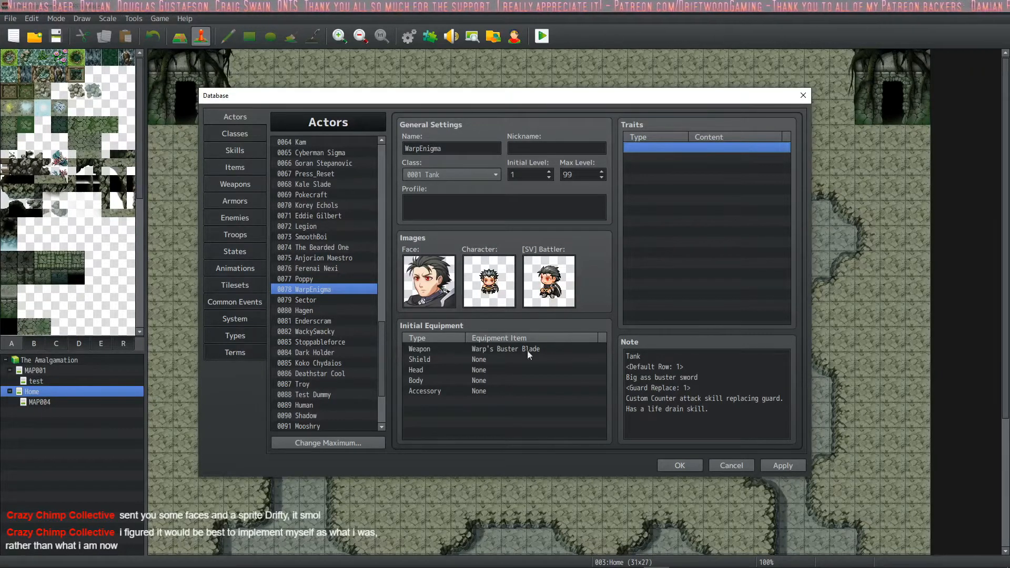
{"action": "key", "text": "Tab"}
{"action": "left_click", "coordinate": [687, 388]}
{"action": "left_click", "coordinate": [253, 152]}
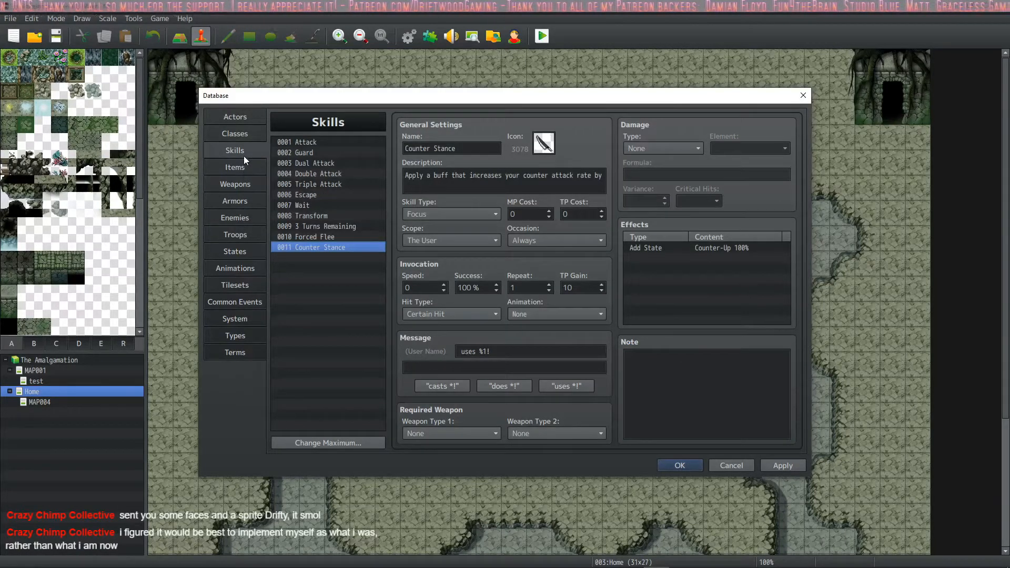
{"action": "left_click", "coordinate": [241, 116]}
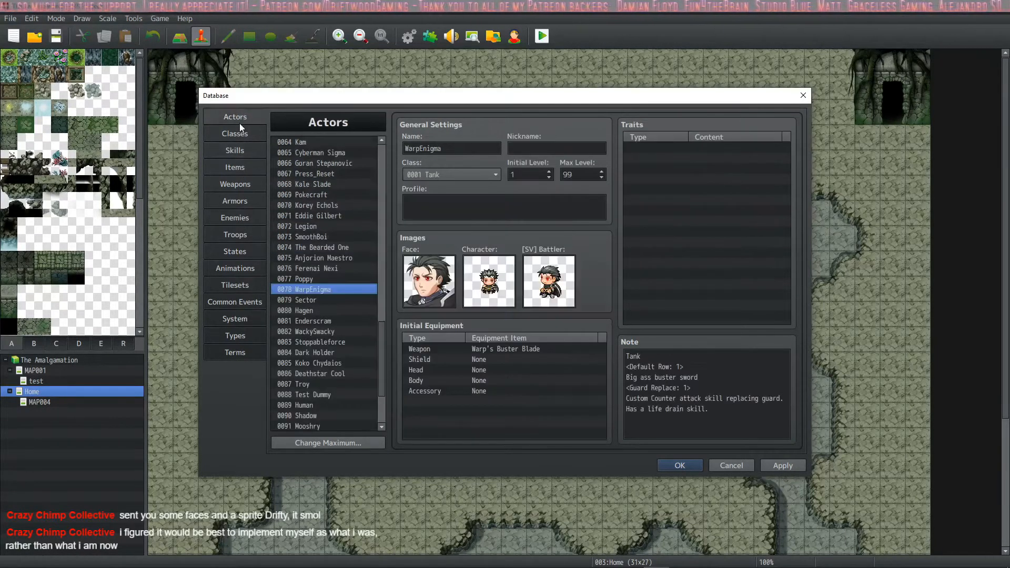
{"action": "key", "text": "Tab"}
{"action": "left_click", "coordinate": [702, 398]}
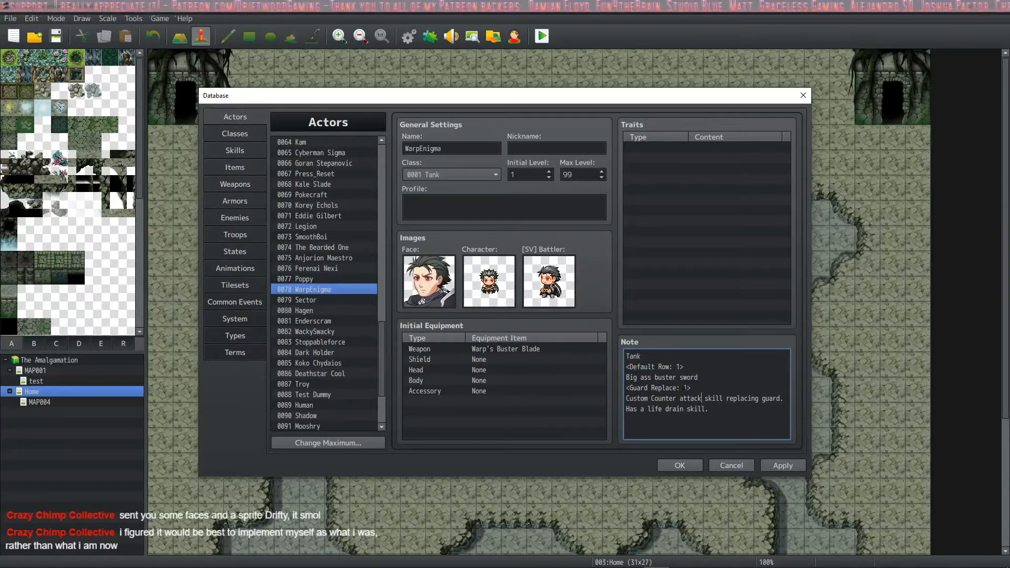
{"action": "left_click", "coordinate": [781, 466]}
Step: Look through the plugin help from WarpEnigma's note for the plugin that handles guard replacement, and close the database
{"action": "left_click", "coordinate": [709, 399]}
{"action": "left_click", "coordinate": [705, 390]}
{"action": "right_click", "coordinate": [705, 390]}
{"action": "left_click", "coordinate": [734, 489]}
{"action": "scroll", "coordinate": [362, 305], "scroll_direction": "down", "scroll_amount": 10}
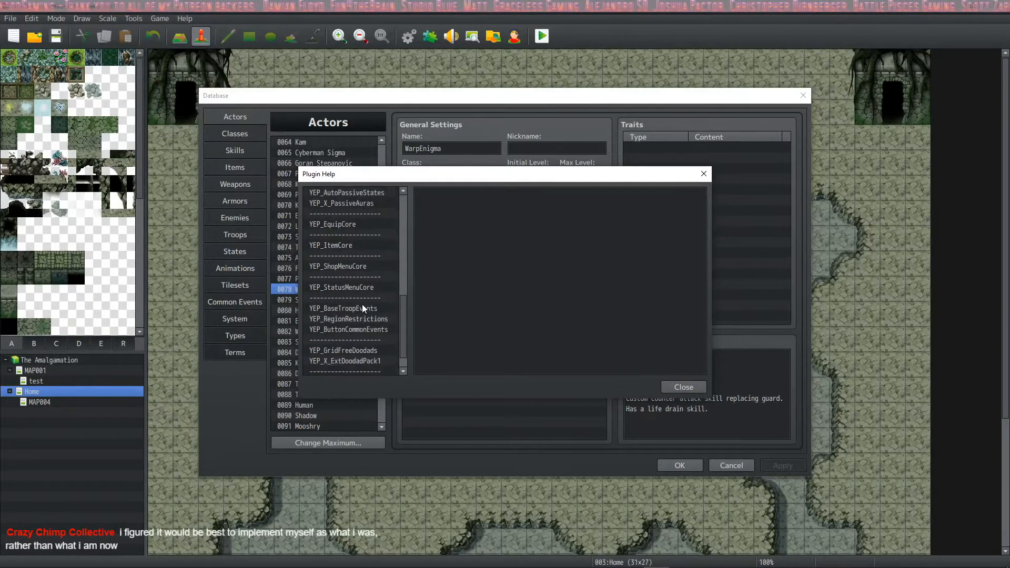
{"action": "scroll", "coordinate": [358, 305], "scroll_direction": "up", "scroll_amount": 3}
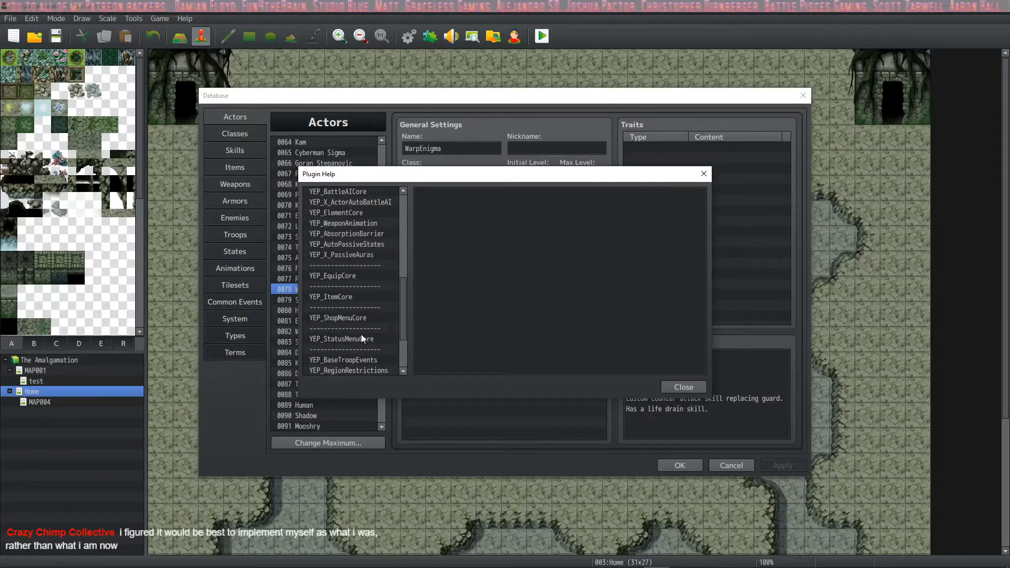
{"action": "scroll", "coordinate": [361, 334], "scroll_direction": "up", "scroll_amount": 3}
{"action": "left_click", "coordinate": [361, 327]}
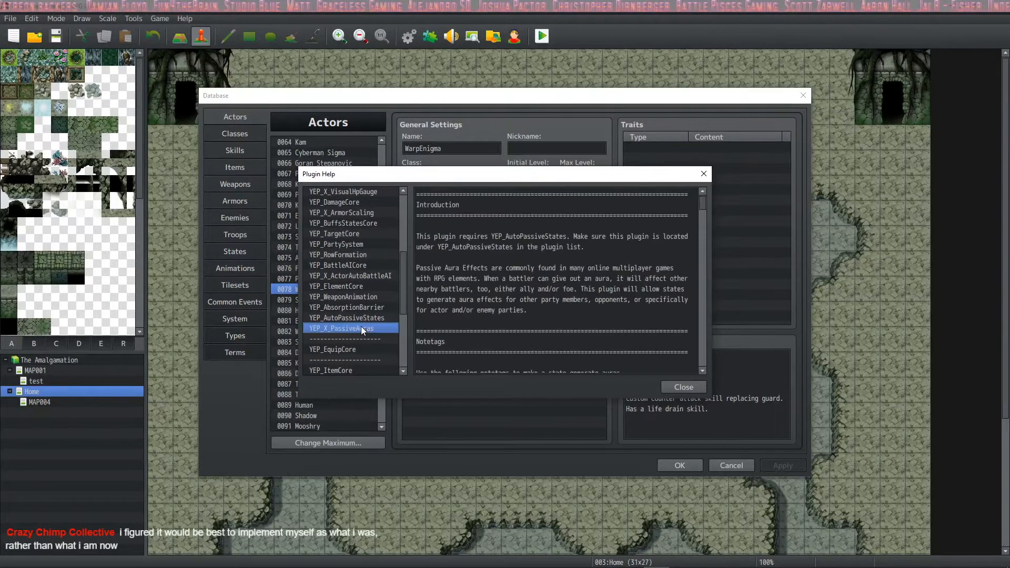
{"action": "left_click", "coordinate": [358, 297]}
{"action": "scroll", "coordinate": [366, 284], "scroll_direction": "up", "scroll_amount": 2}
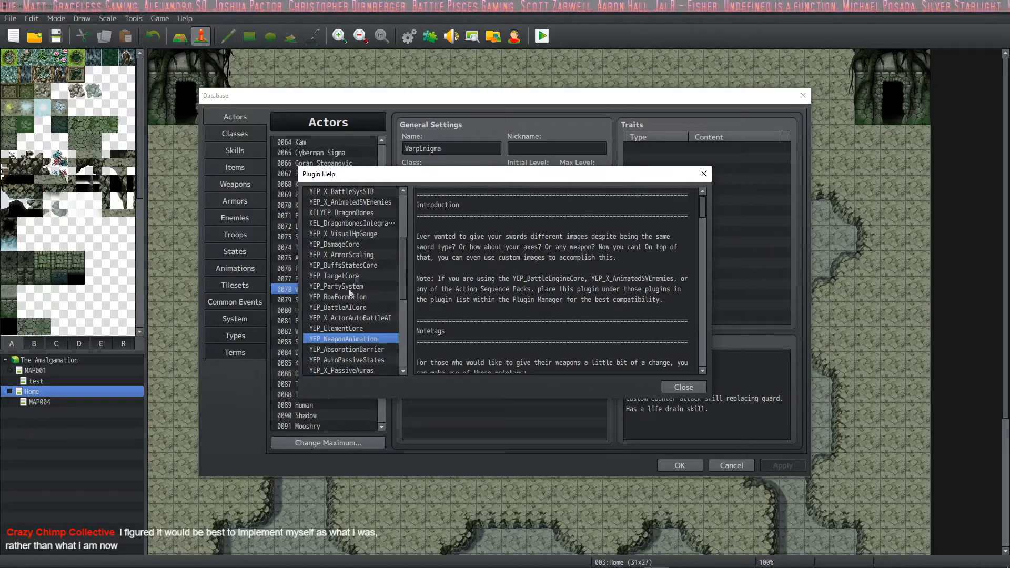
{"action": "scroll", "coordinate": [368, 321], "scroll_direction": "down", "scroll_amount": 2}
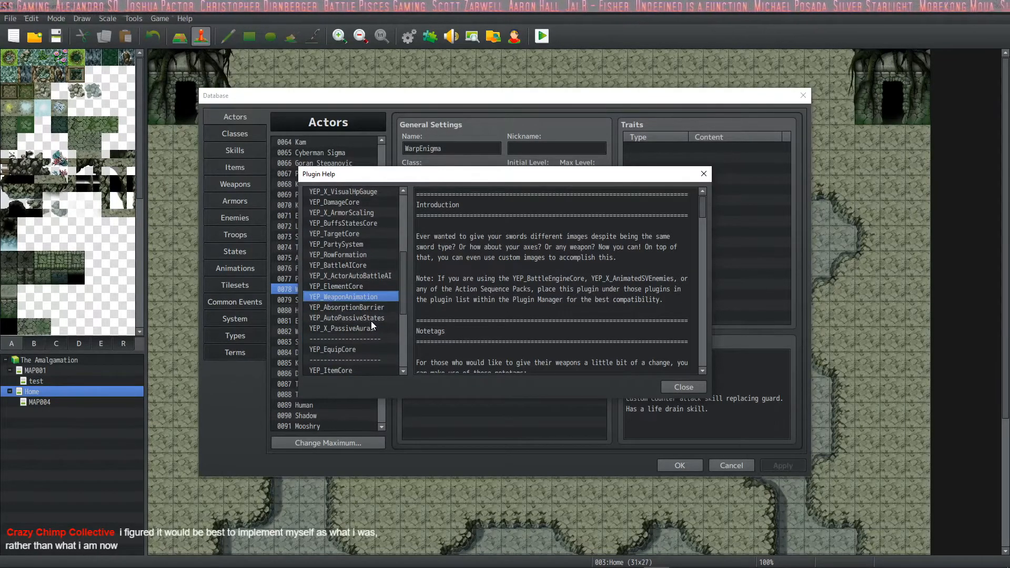
{"action": "scroll", "coordinate": [371, 321], "scroll_direction": "up", "scroll_amount": 4}
{"action": "scroll", "coordinate": [371, 321], "scroll_direction": "down", "scroll_amount": 1}
{"action": "scroll", "coordinate": [371, 321], "scroll_direction": "down", "scroll_amount": 5}
{"action": "scroll", "coordinate": [371, 321], "scroll_direction": "down", "scroll_amount": 4}
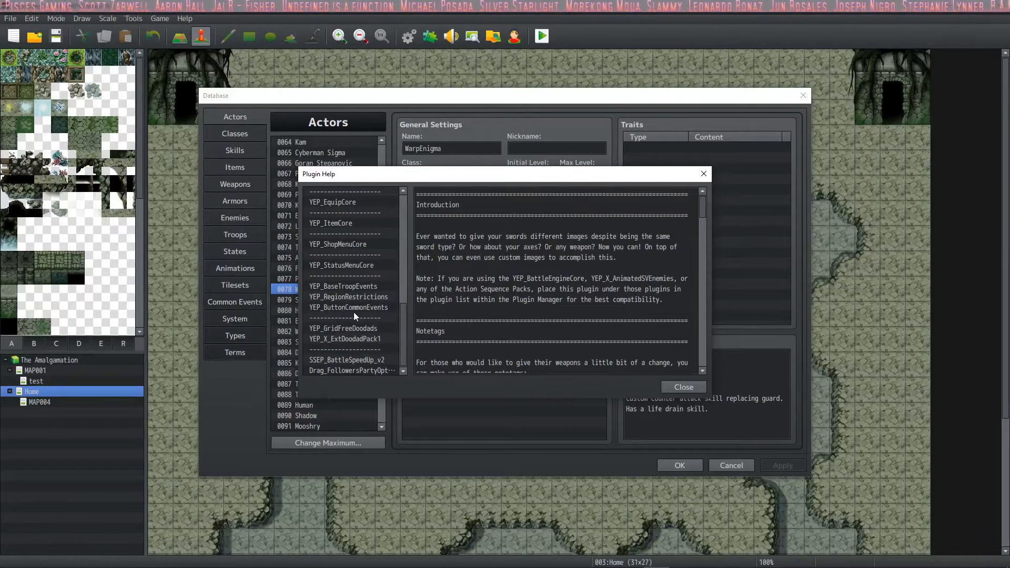
{"action": "scroll", "coordinate": [354, 314], "scroll_direction": "up", "scroll_amount": 4}
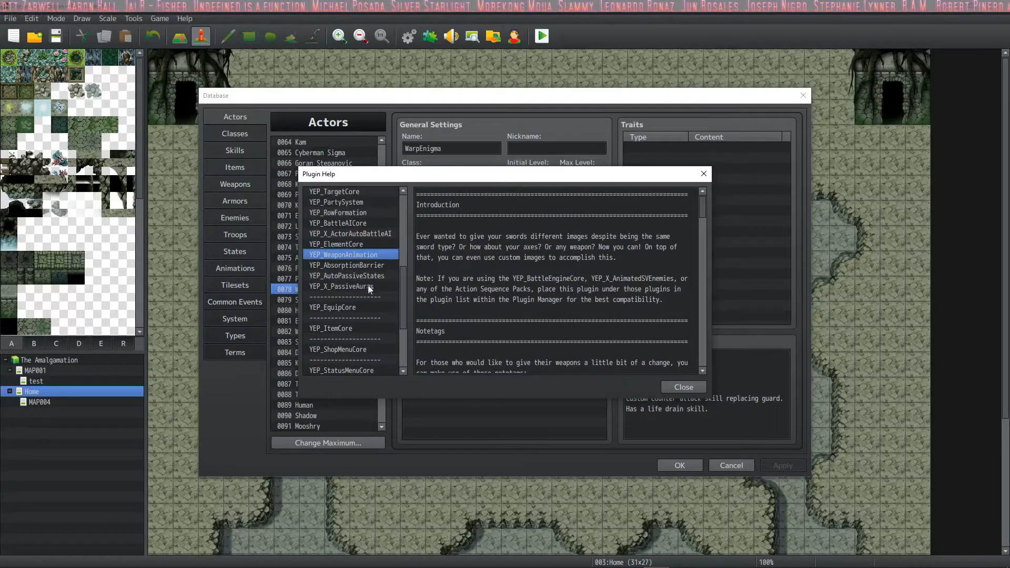
{"action": "scroll", "coordinate": [370, 276], "scroll_direction": "up", "scroll_amount": 2}
{"action": "scroll", "coordinate": [370, 276], "scroll_direction": "up", "scroll_amount": 2}
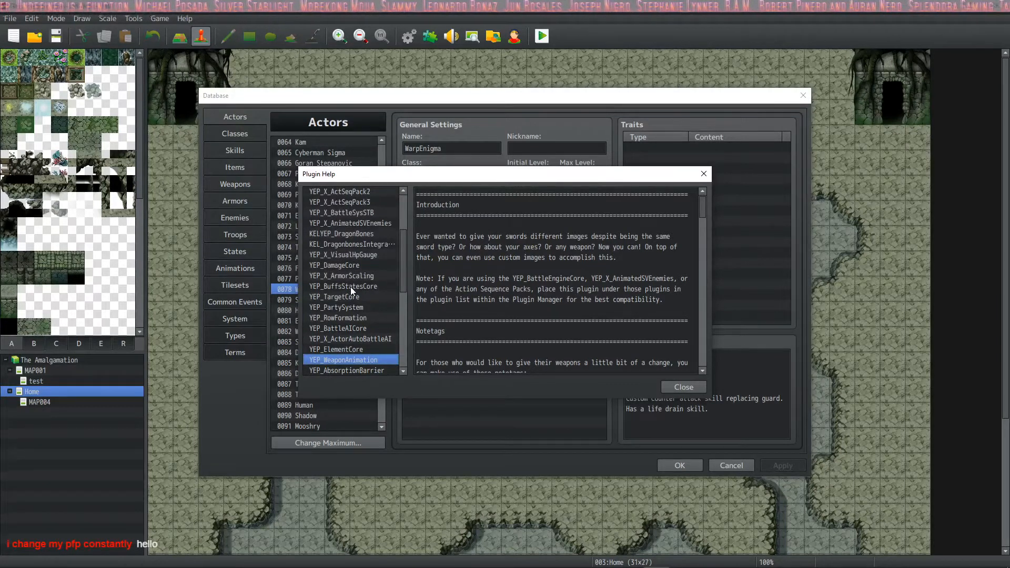
{"action": "scroll", "coordinate": [350, 286], "scroll_direction": "up", "scroll_amount": 3}
{"action": "scroll", "coordinate": [351, 286], "scroll_direction": "up", "scroll_amount": 1}
{"action": "left_click", "coordinate": [684, 387]}
{"action": "left_click", "coordinate": [680, 465]}
Step: Check the project's installed plugin list for one that replaces the Guard command
{"action": "left_click", "coordinate": [439, 40]}
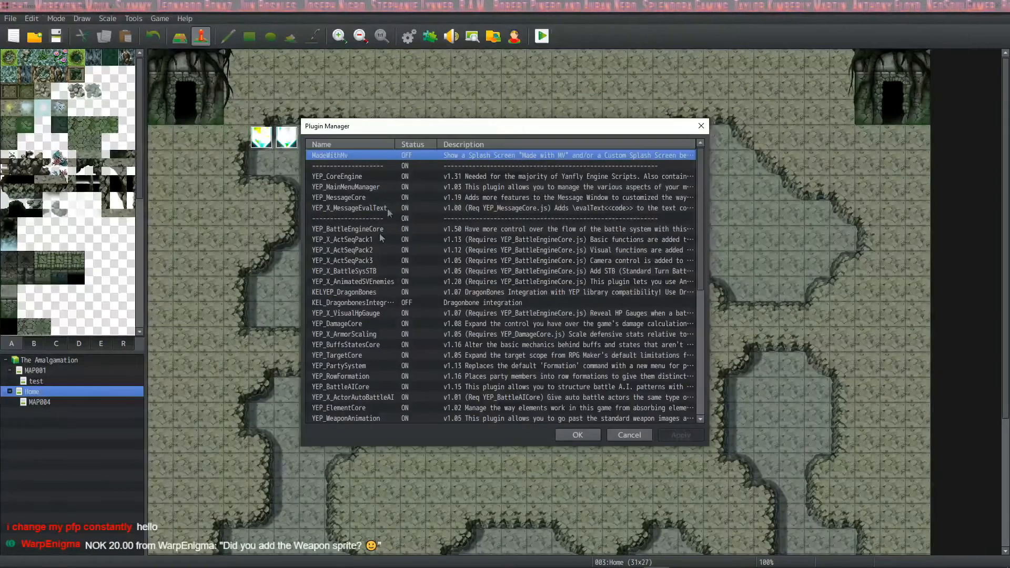
{"action": "scroll", "coordinate": [359, 349], "scroll_direction": "down", "scroll_amount": 3}
{"action": "left_click", "coordinate": [362, 355]}
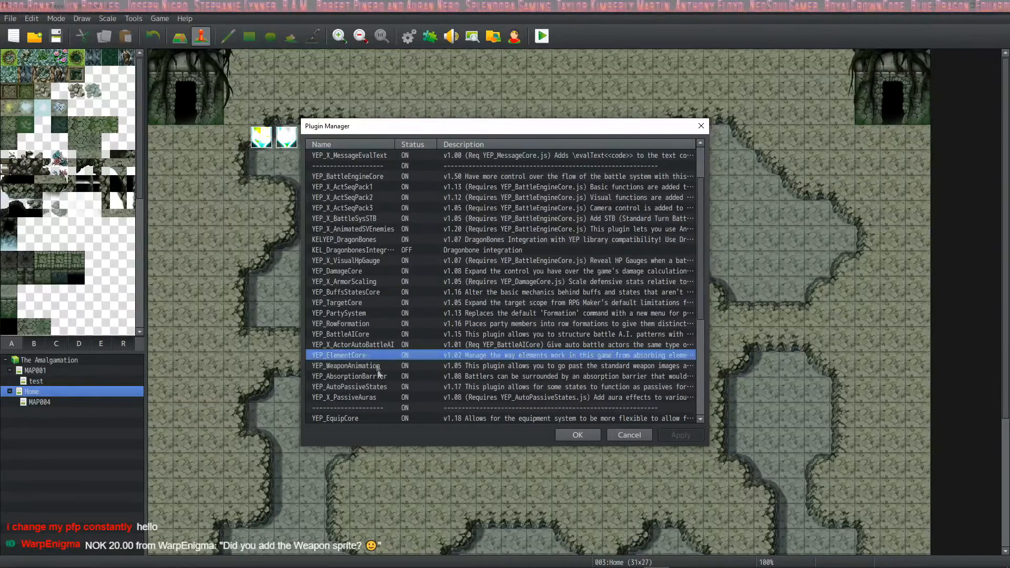
{"action": "left_click", "coordinate": [375, 366]}
{"action": "left_click", "coordinate": [373, 376]}
{"action": "left_click", "coordinate": [372, 345]}
{"action": "left_click", "coordinate": [365, 313]}
{"action": "left_click", "coordinate": [371, 355]}
{"action": "left_click", "coordinate": [372, 386]}
{"action": "scroll", "coordinate": [371, 400], "scroll_direction": "down", "scroll_amount": 5}
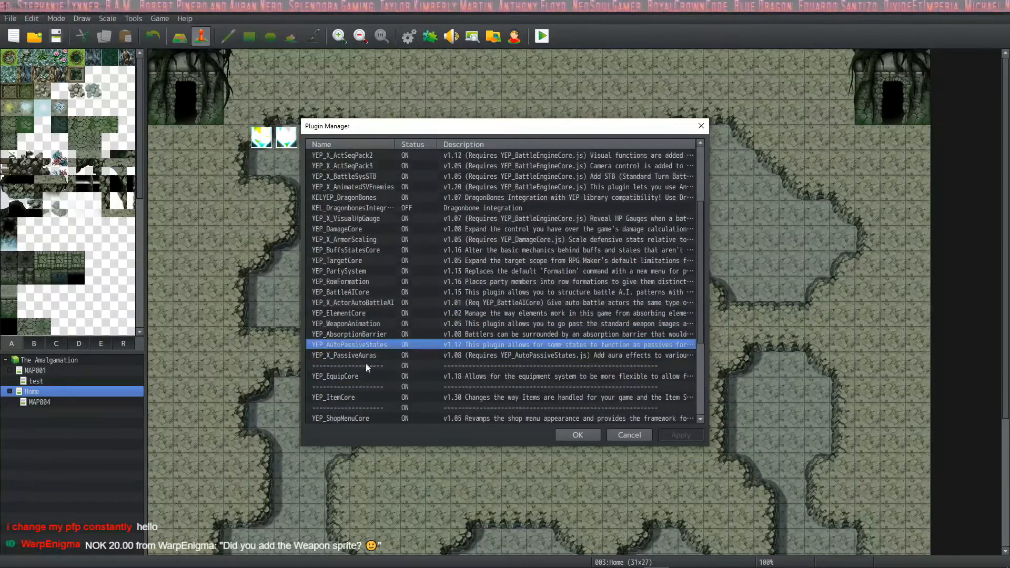
{"action": "scroll", "coordinate": [369, 410], "scroll_direction": "down", "scroll_amount": 2}
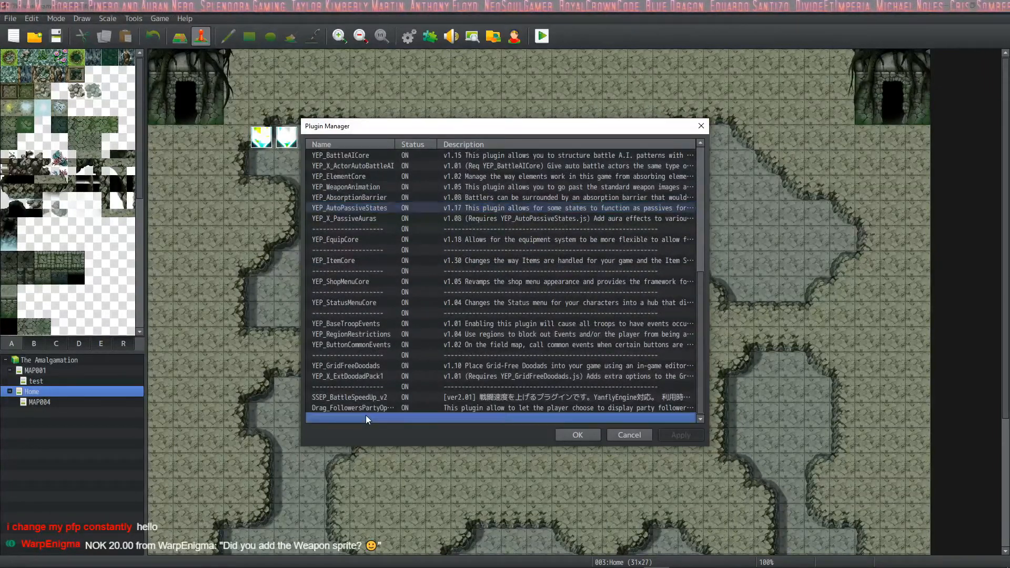
Step: Add the YEP_WeaponUnleash plugin with status ON to the end of the project's plugin list
{"action": "double_click", "coordinate": [365, 415]}
{"action": "left_click", "coordinate": [345, 164]}
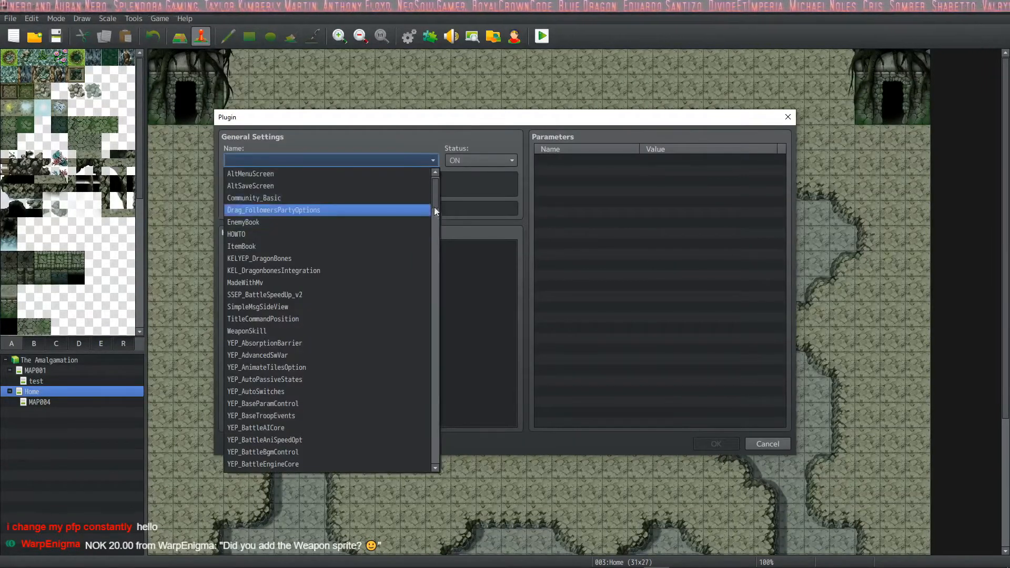
{"action": "left_click", "coordinate": [421, 210]}
{"action": "left_click", "coordinate": [415, 160]}
{"action": "left_click_drag", "start_coordinate": [437, 184], "coordinate": [441, 437]}
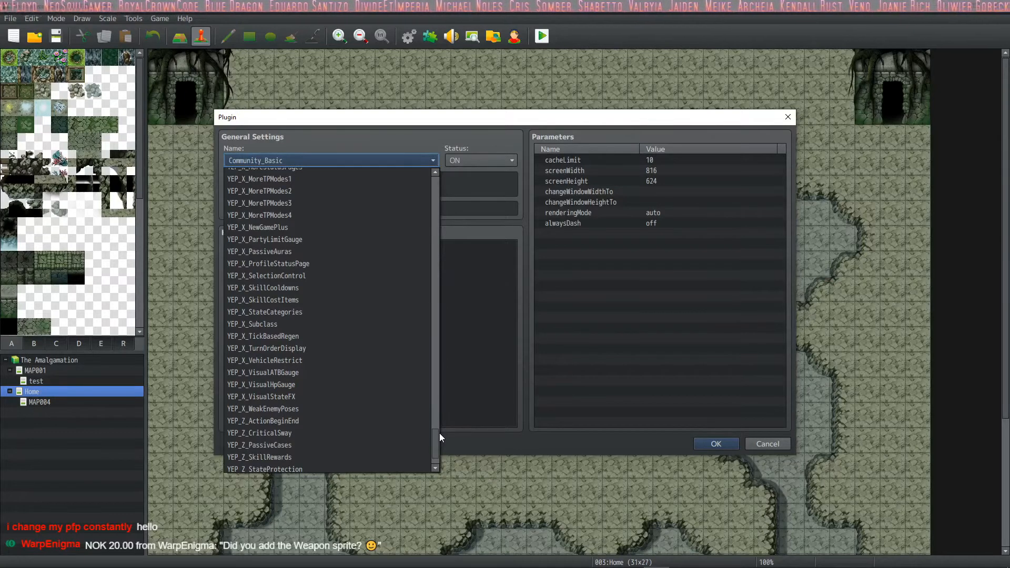
{"action": "left_click_drag", "start_coordinate": [439, 433], "coordinate": [434, 296]}
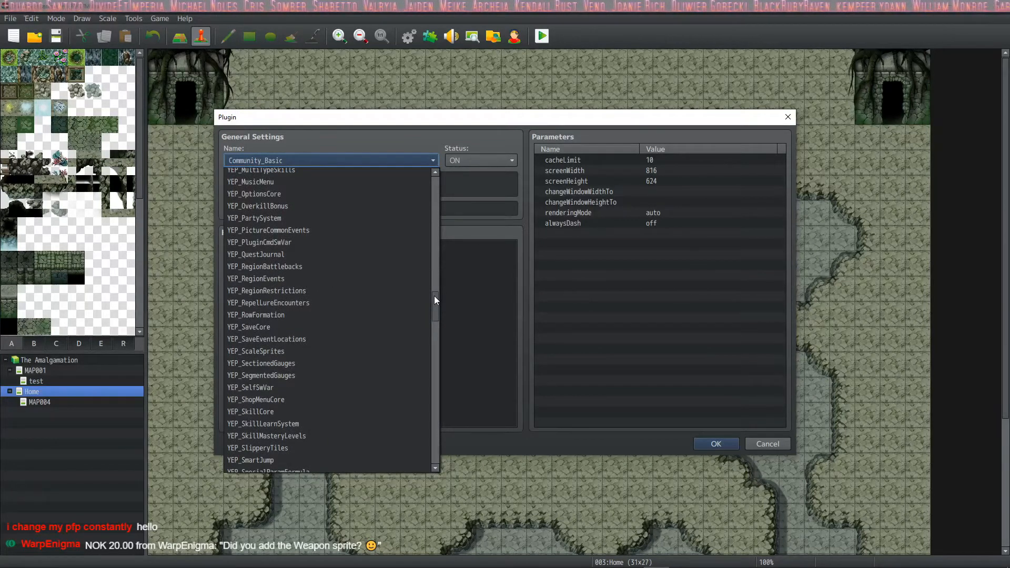
{"action": "left_click_drag", "start_coordinate": [435, 299], "coordinate": [435, 329]}
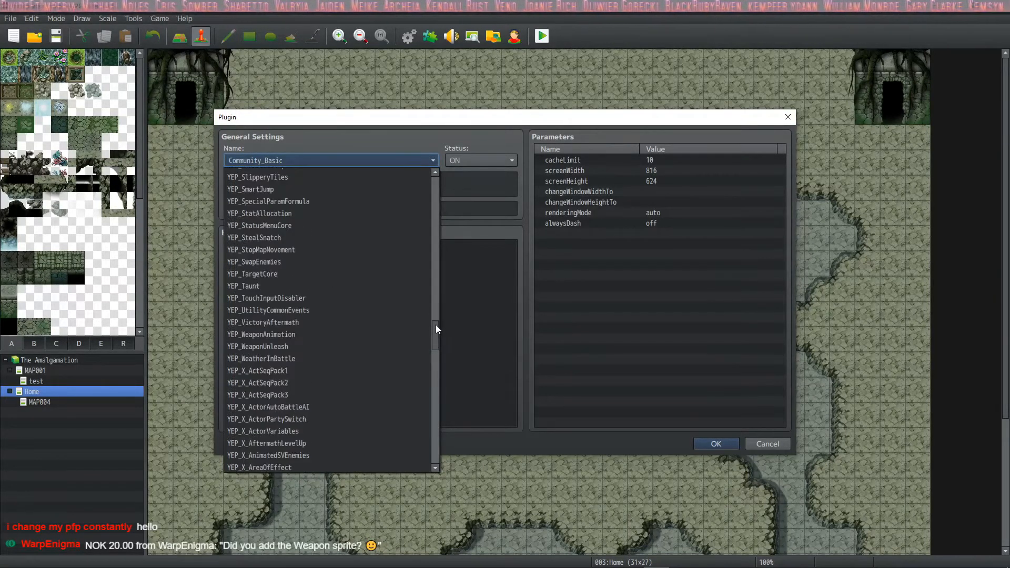
{"action": "left_click", "coordinate": [336, 347]}
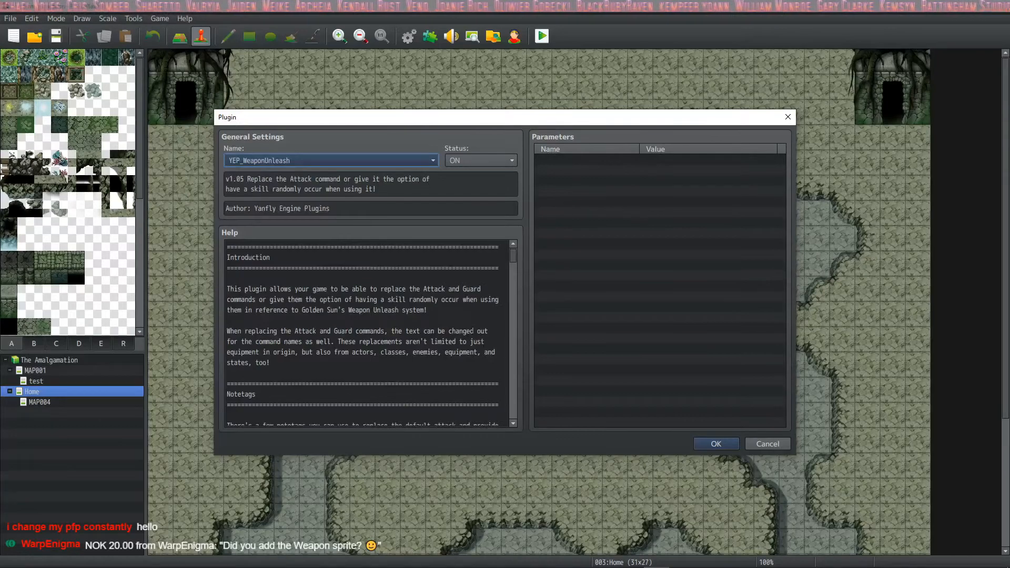
{"action": "left_click", "coordinate": [716, 444]}
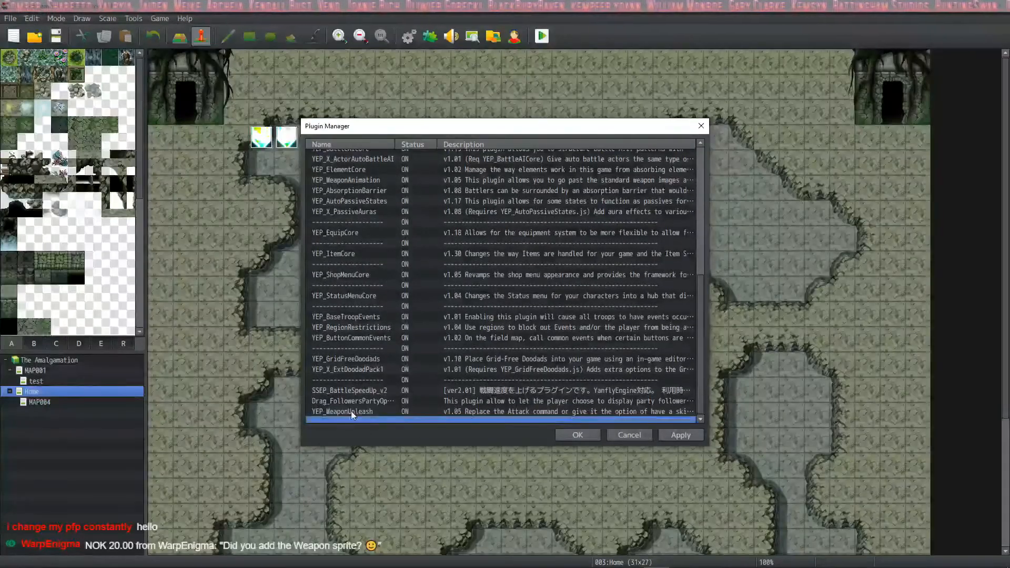
Step: Move YEP_WeaponUnleash up the plugin list to sit between YEP_ElementCore and YEP_WeaponAnimation
{"action": "left_click_drag", "start_coordinate": [394, 326], "coordinate": [404, 226]}
{"action": "scroll", "coordinate": [370, 363], "scroll_direction": "up", "scroll_amount": 5}
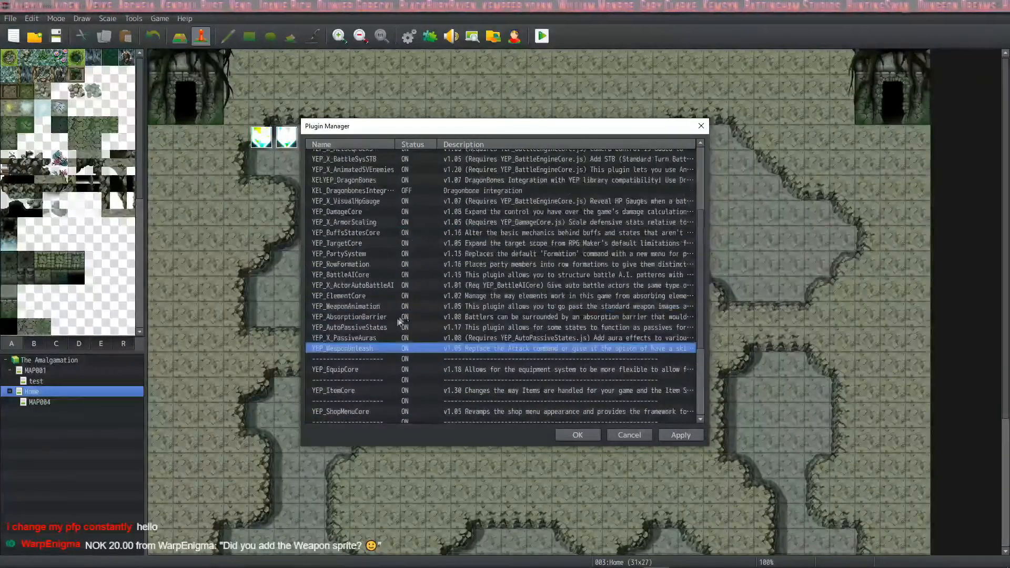
{"action": "left_click_drag", "start_coordinate": [347, 390], "coordinate": [409, 353]}
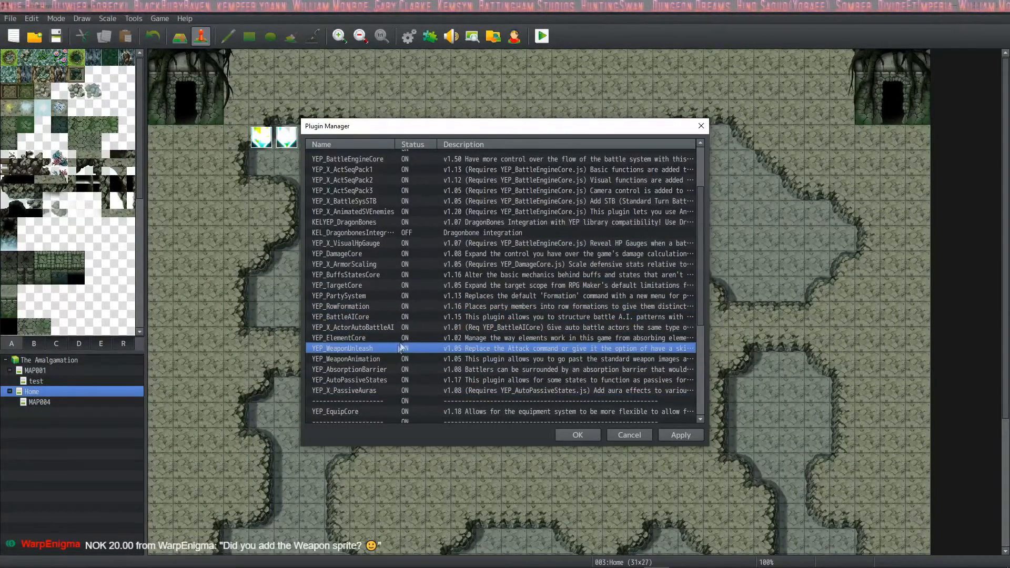
Step: Read the Replace Guard notetag section in the YEP_WeaponUnleash help, and save the updated plugin list
{"action": "double_click", "coordinate": [405, 349]}
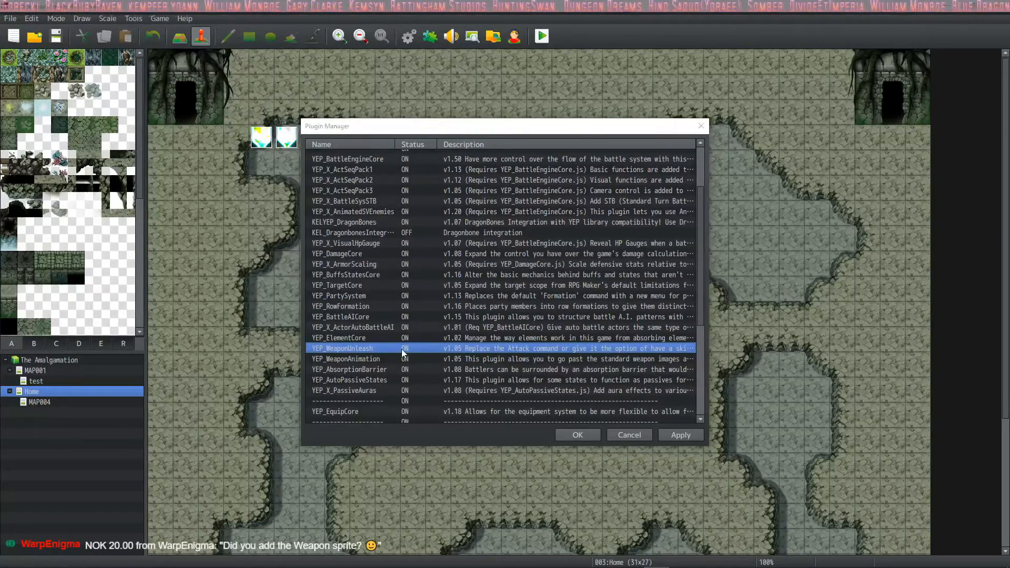
{"action": "left_click", "coordinate": [411, 304]}
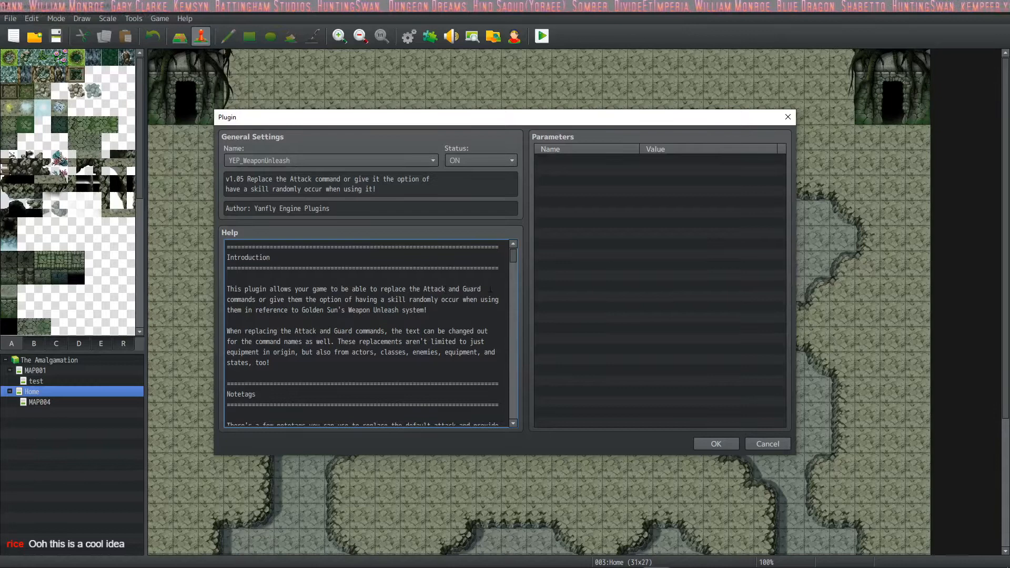
{"action": "scroll", "coordinate": [353, 321], "scroll_direction": "down", "scroll_amount": 8}
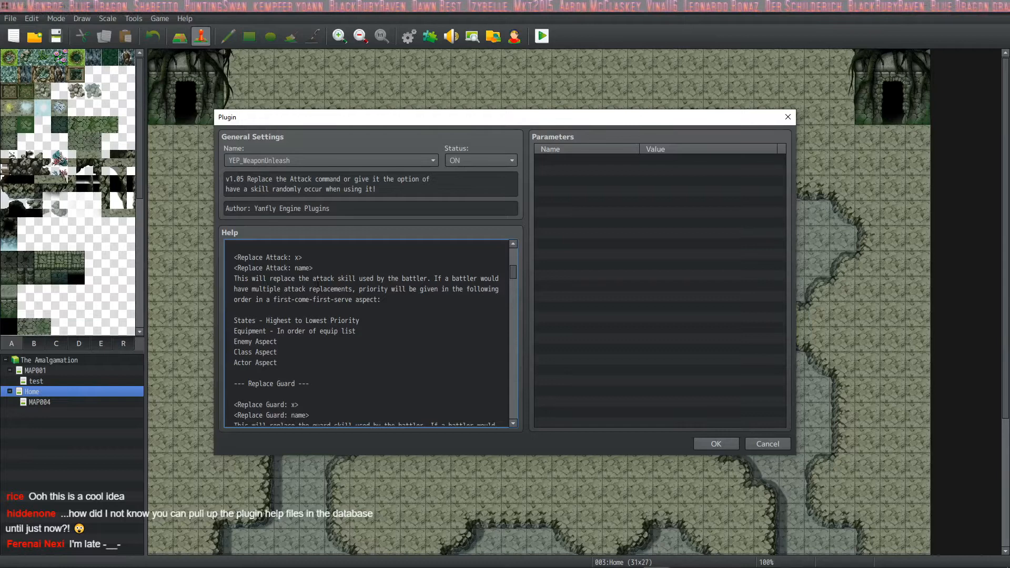
{"action": "scroll", "coordinate": [341, 305], "scroll_direction": "down", "scroll_amount": 2}
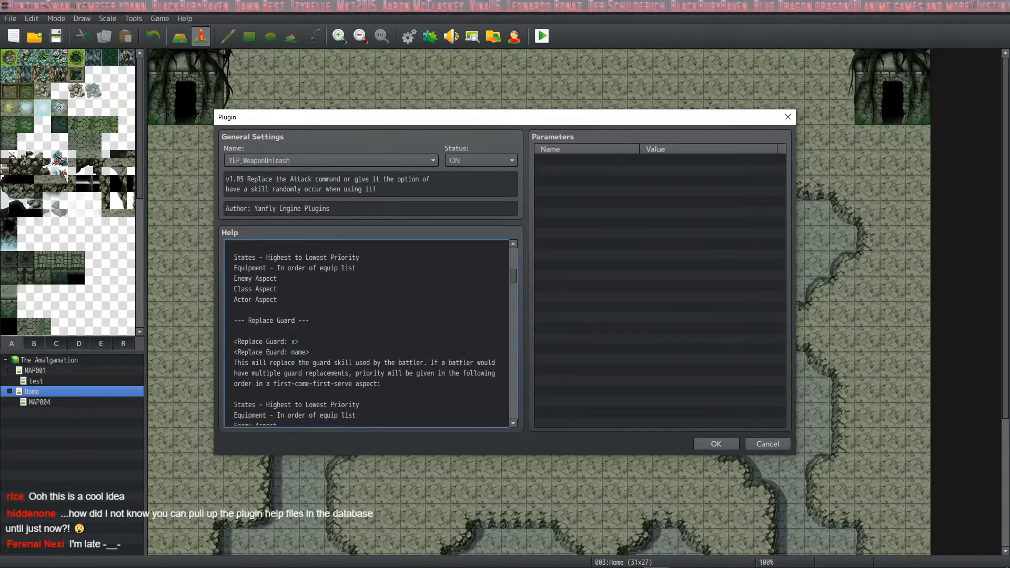
{"action": "scroll", "coordinate": [300, 352], "scroll_direction": "down", "scroll_amount": 2}
{"action": "scroll", "coordinate": [283, 358], "scroll_direction": "down", "scroll_amount": 1}
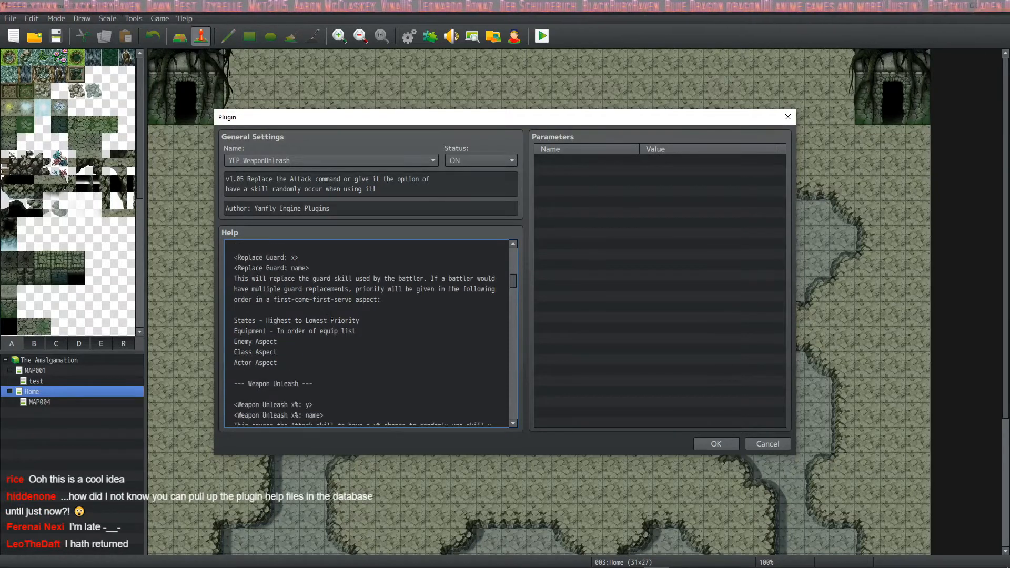
{"action": "scroll", "coordinate": [283, 358], "scroll_direction": "up", "scroll_amount": 1}
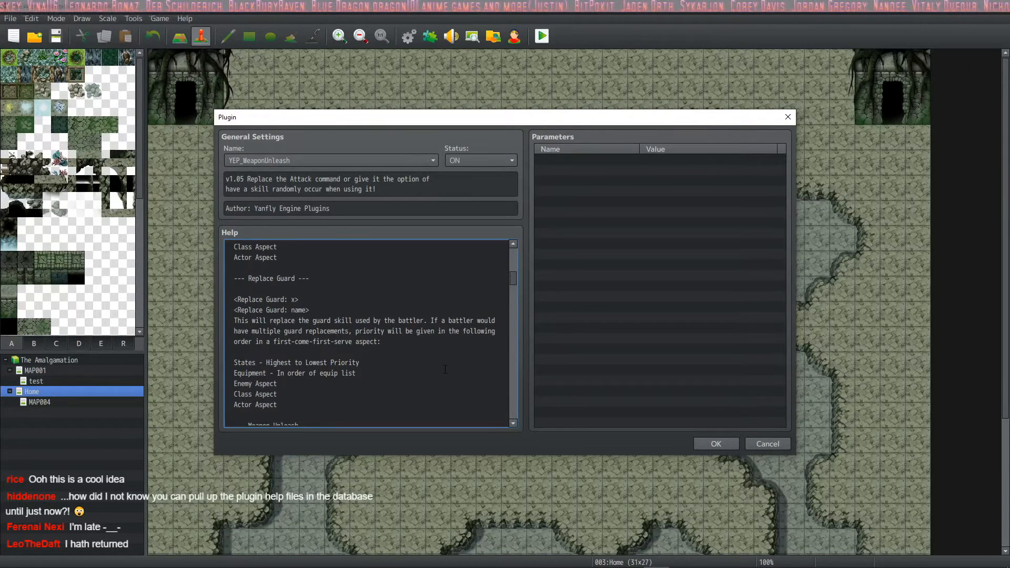
{"action": "scroll", "coordinate": [379, 366], "scroll_direction": "down", "scroll_amount": 2}
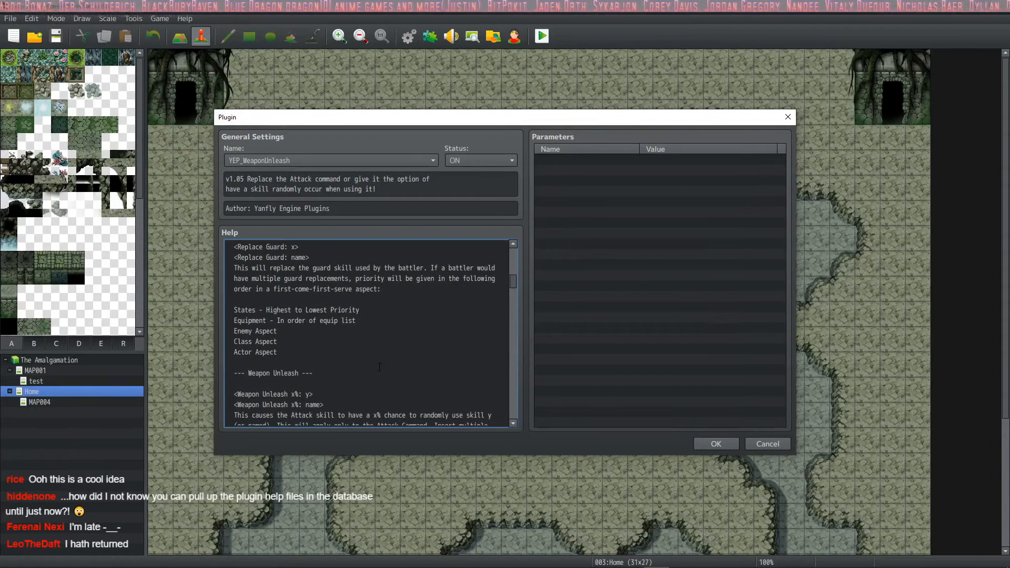
{"action": "scroll", "coordinate": [379, 367], "scroll_direction": "down", "scroll_amount": 4}
{"action": "left_click", "coordinate": [700, 443]}
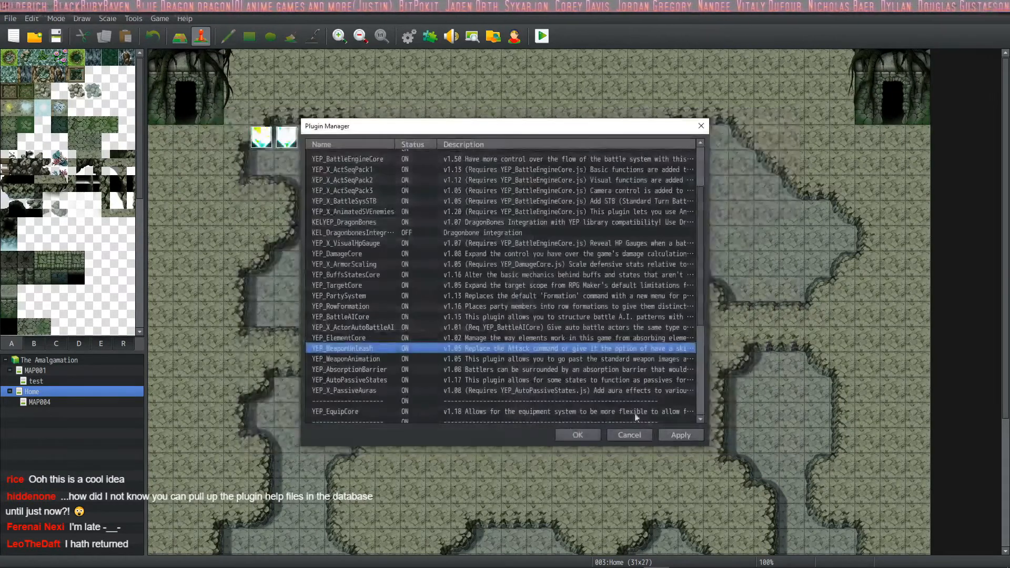
{"action": "left_click", "coordinate": [585, 435]}
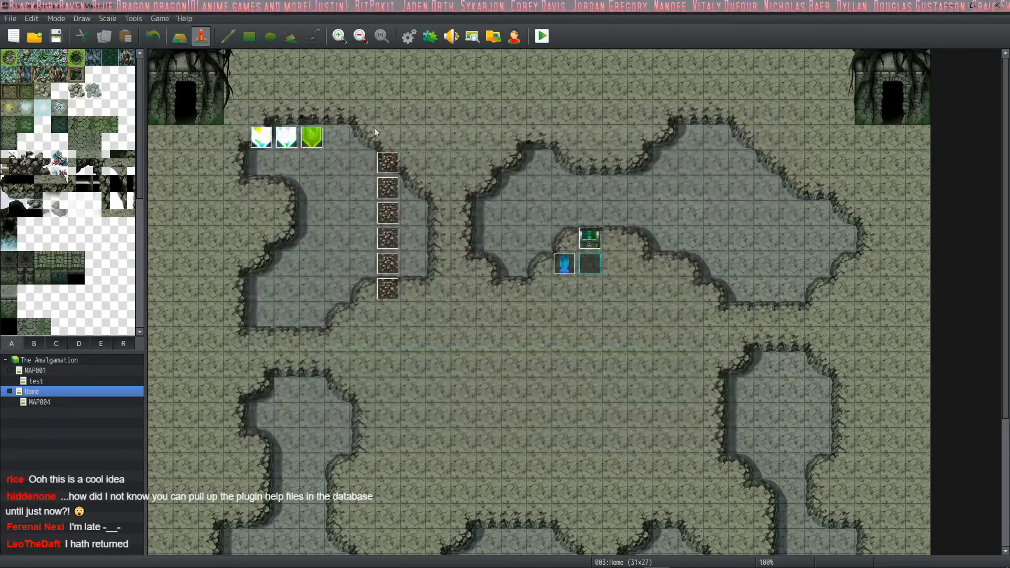
Step: Begin a new line "<Weapon Image: " in the note of weapon 0005 Warp's Buster Blade and save the database
{"action": "left_click", "coordinate": [406, 35]}
{"action": "left_click", "coordinate": [728, 415]}
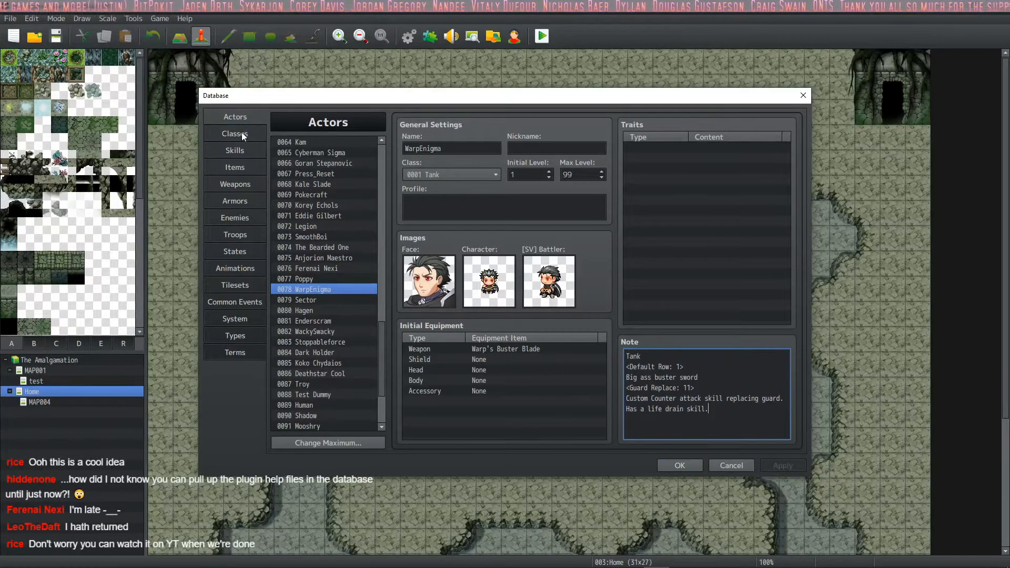
{"action": "left_click", "coordinate": [237, 184]}
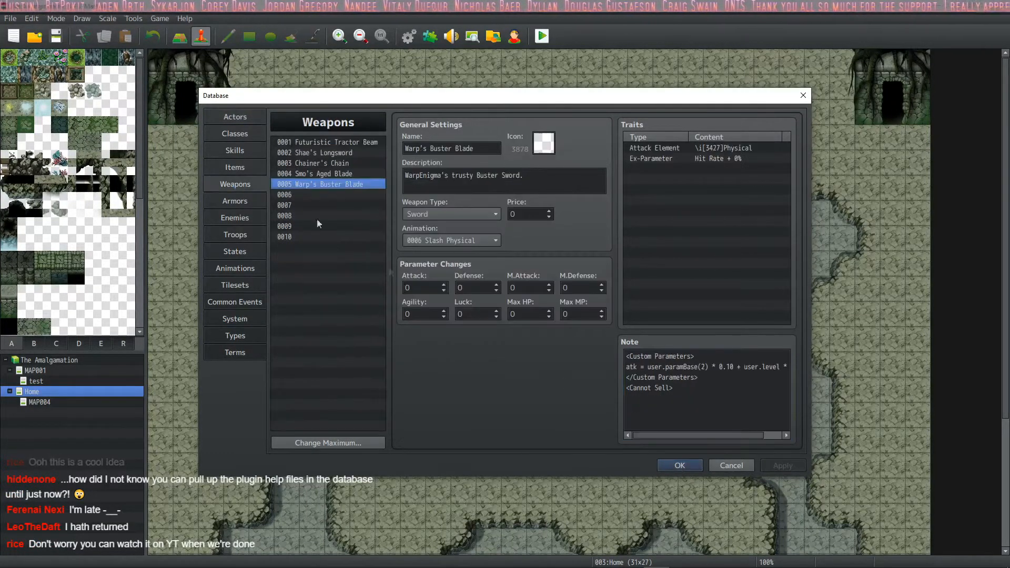
{"action": "left_click", "coordinate": [715, 387]}
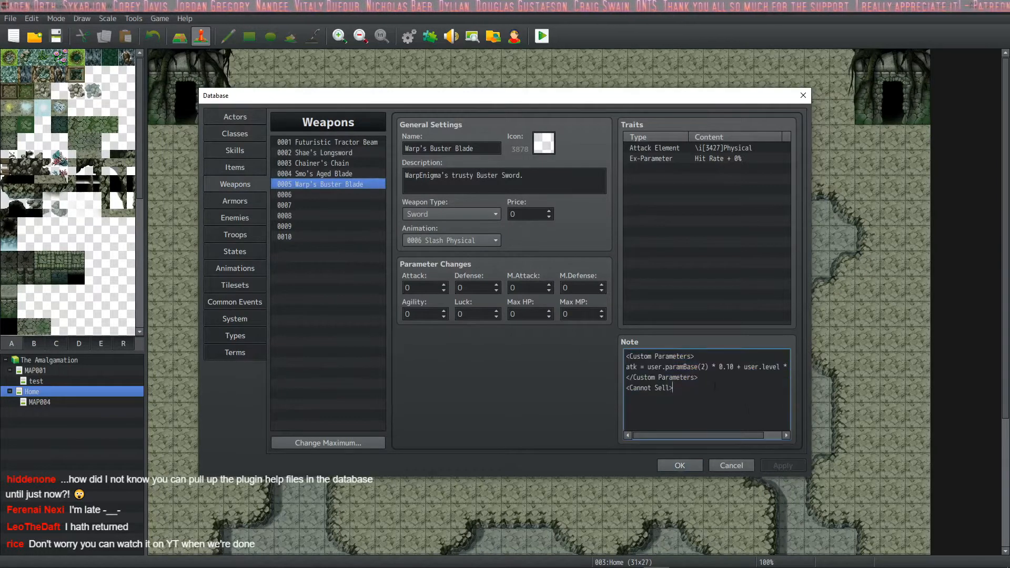
{"action": "key", "text": "Return"}
{"action": "type", "text": "<Weapon"}
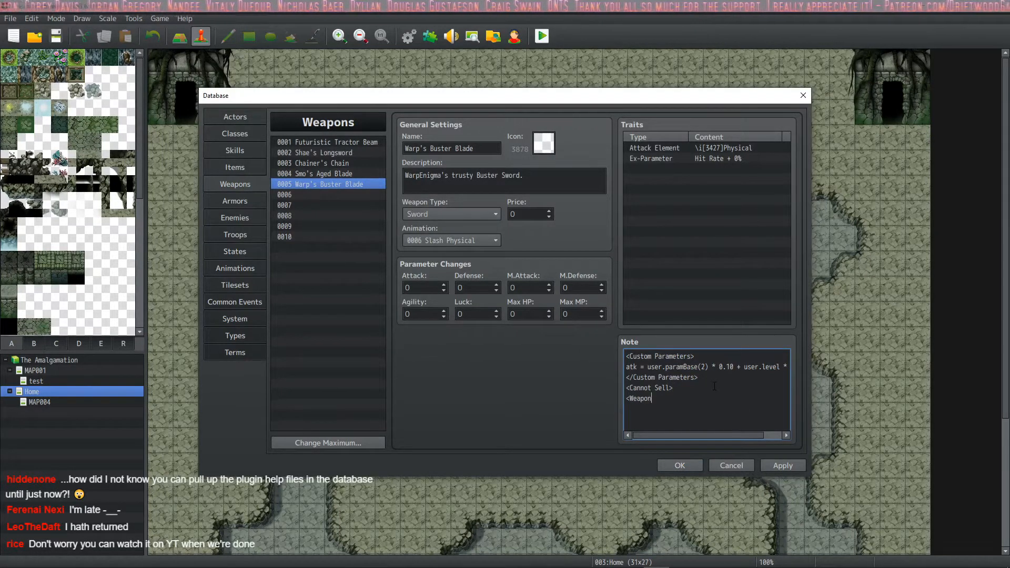
{"action": "type", "text": " Image:"}
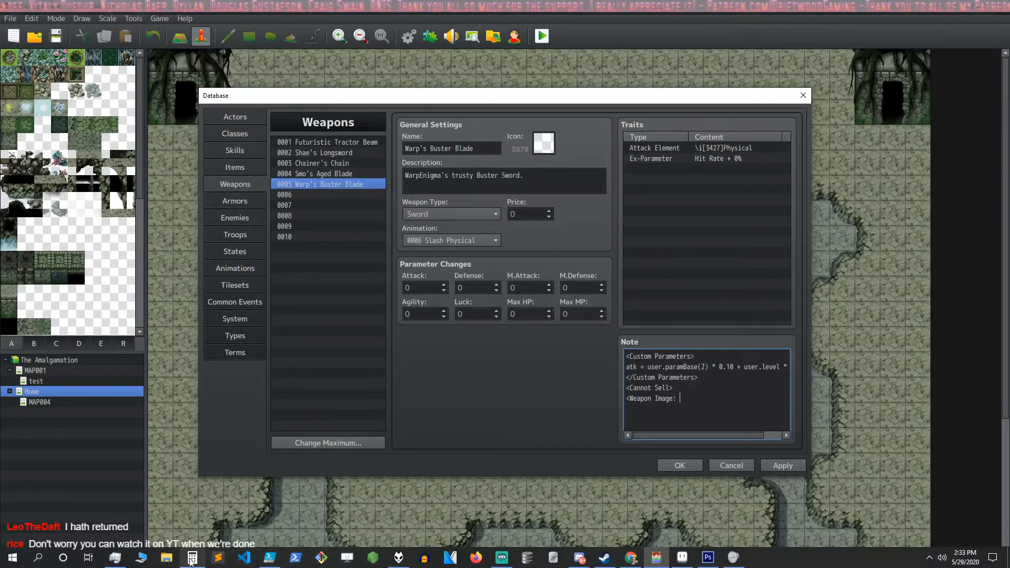
{"action": "left_click", "coordinate": [680, 466]}
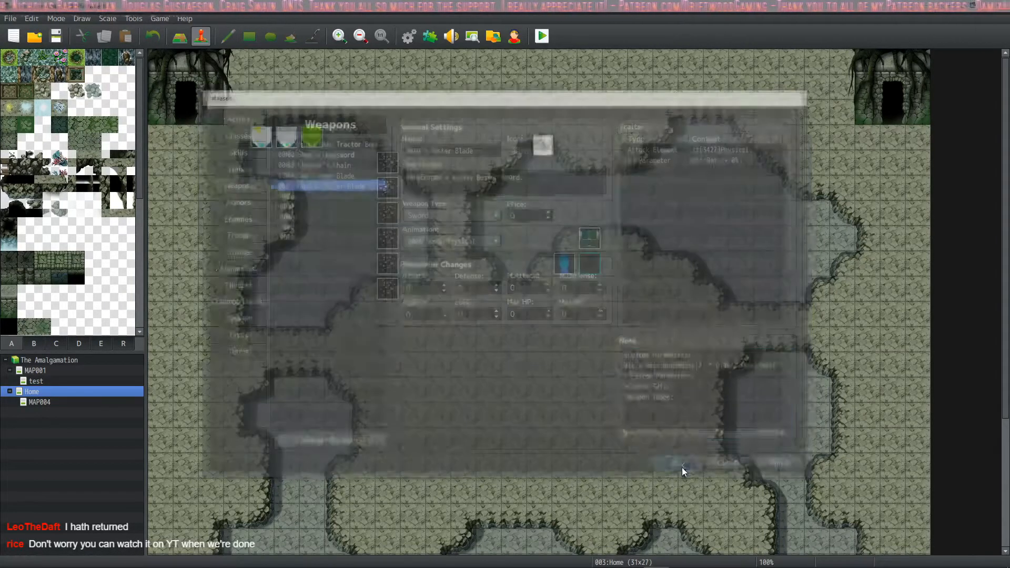
Step: Copy the name of the Buster Sword image file from the project's img/weapons folder, and close the folder
{"action": "left_click", "coordinate": [158, 19]}
{"action": "left_click", "coordinate": [181, 47]}
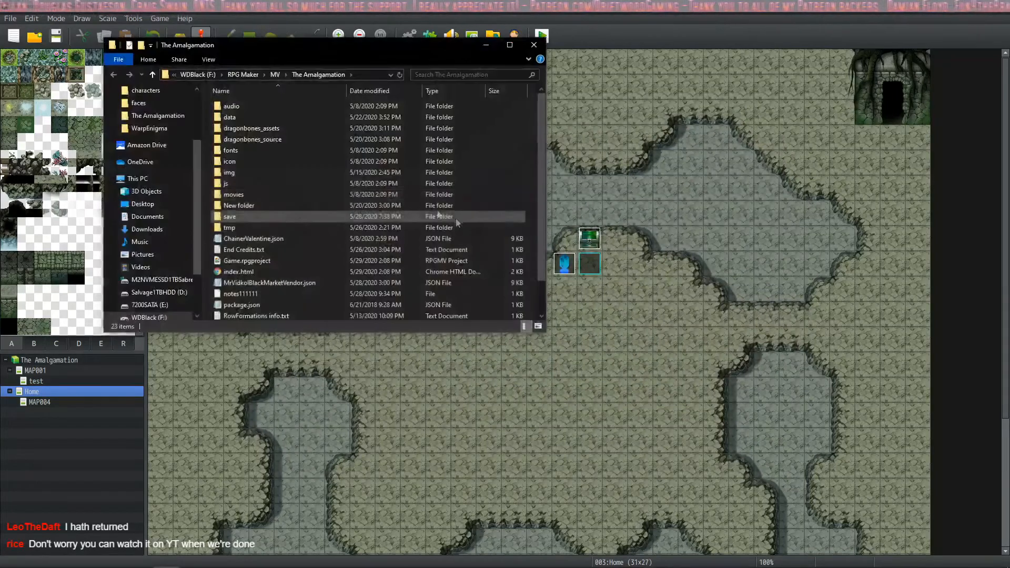
{"action": "left_click", "coordinate": [239, 172]}
{"action": "double_click", "coordinate": [239, 173]}
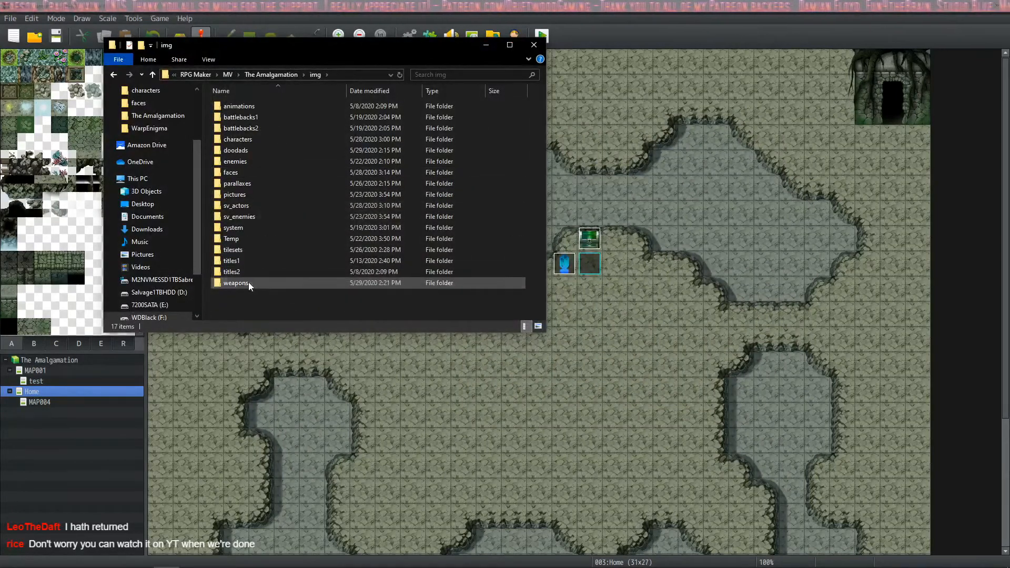
{"action": "double_click", "coordinate": [248, 281]}
{"action": "left_click", "coordinate": [315, 149]}
{"action": "left_click", "coordinate": [284, 151]}
{"action": "key", "text": "ctrl+c"}
{"action": "left_click", "coordinate": [502, 129]}
{"action": "left_click", "coordinate": [534, 45]}
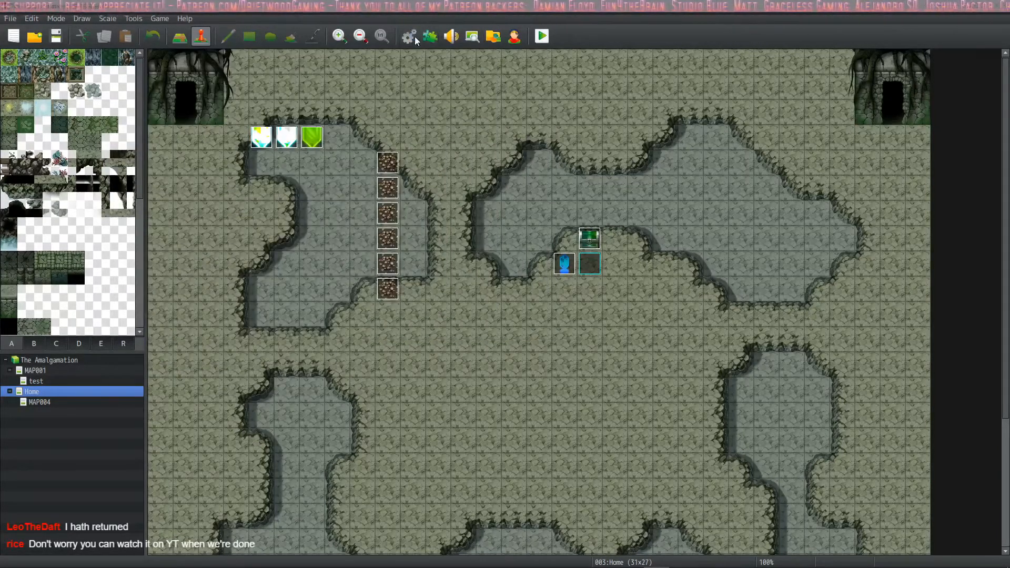
Step: Complete the Buster Blade's note line as <Weapon Image: WarpEnigmas_Buster-sword> and apply the change
{"action": "left_click", "coordinate": [409, 36]}
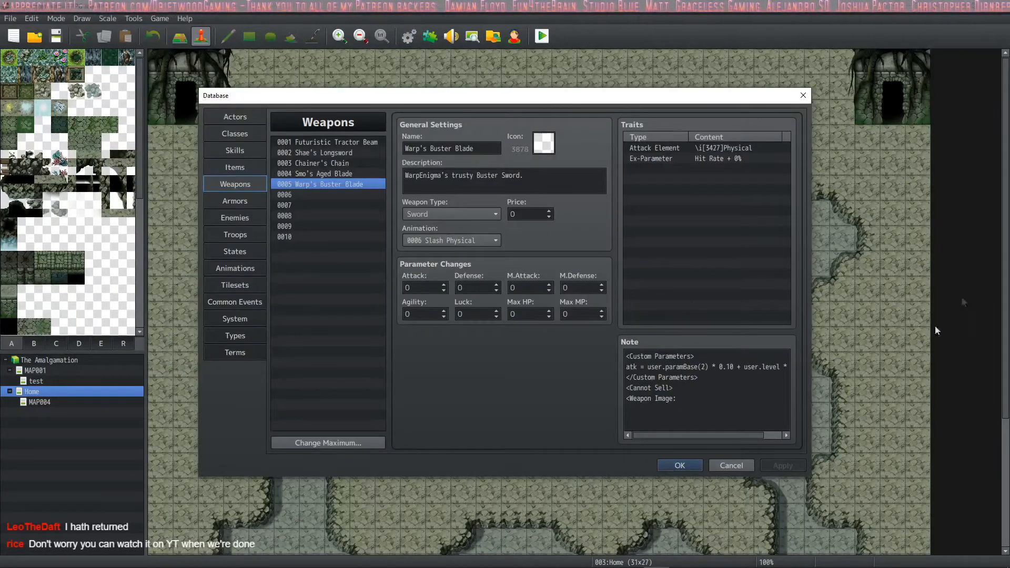
{"action": "left_click", "coordinate": [697, 406]}
{"action": "left_click", "coordinate": [697, 405]}
{"action": "key", "text": "ctrl+v"}
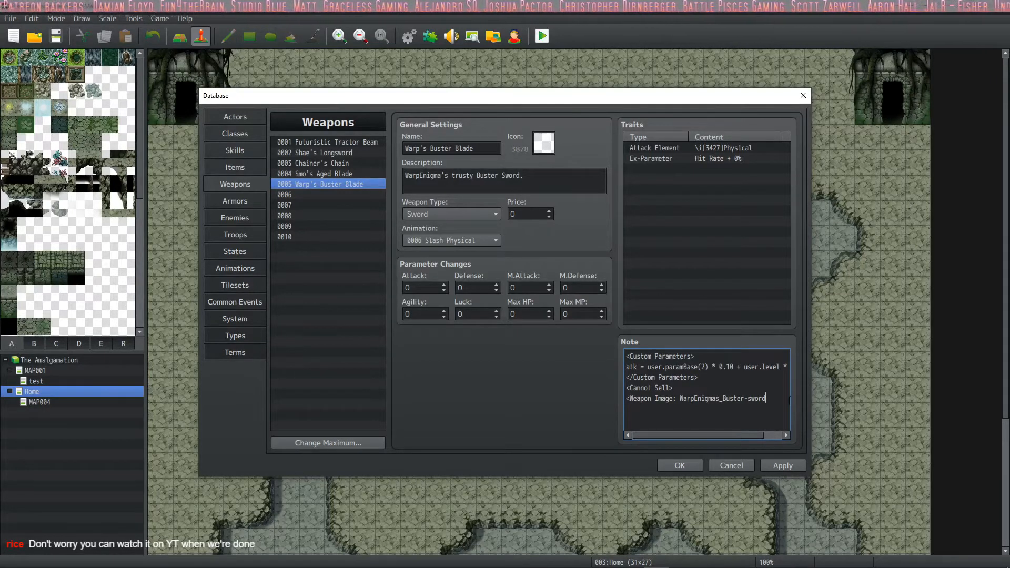
{"action": "left_click_drag", "start_coordinate": [766, 398], "coordinate": [679, 398]}
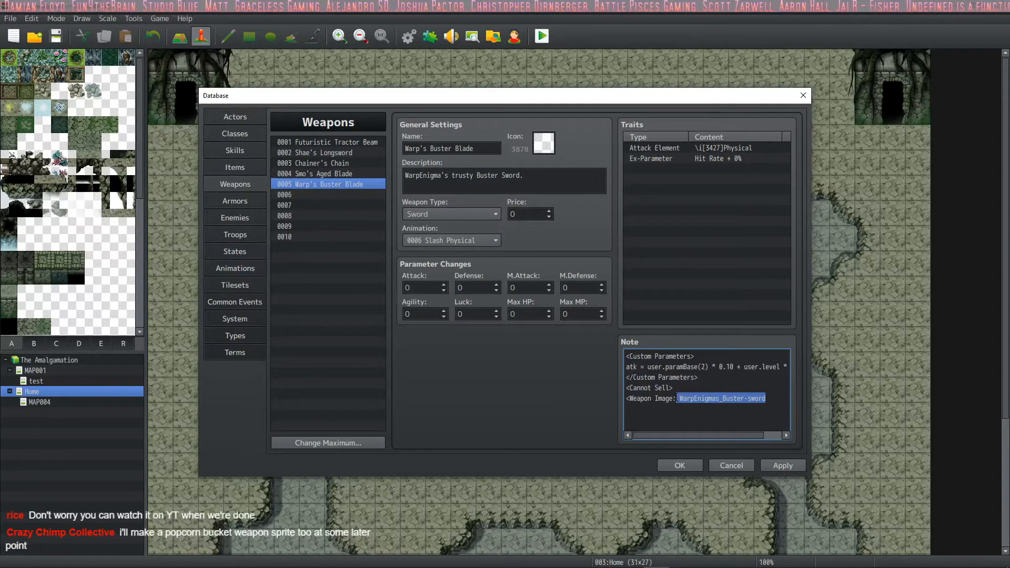
{"action": "left_click", "coordinate": [772, 397]}
{"action": "type", "text": ">"}
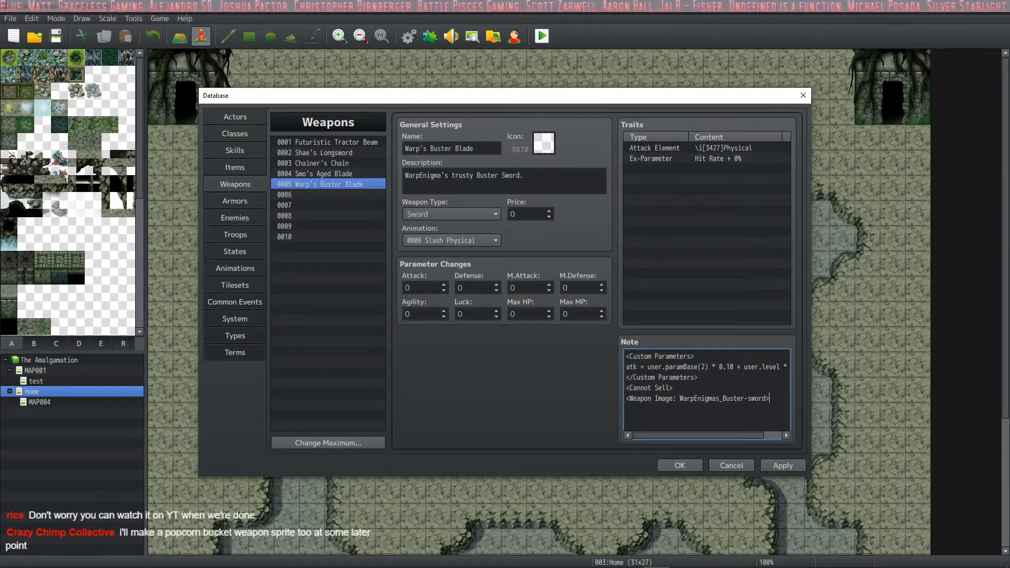
{"action": "left_click_drag", "start_coordinate": [724, 398], "coordinate": [716, 398]}
{"action": "left_click", "coordinate": [724, 398]}
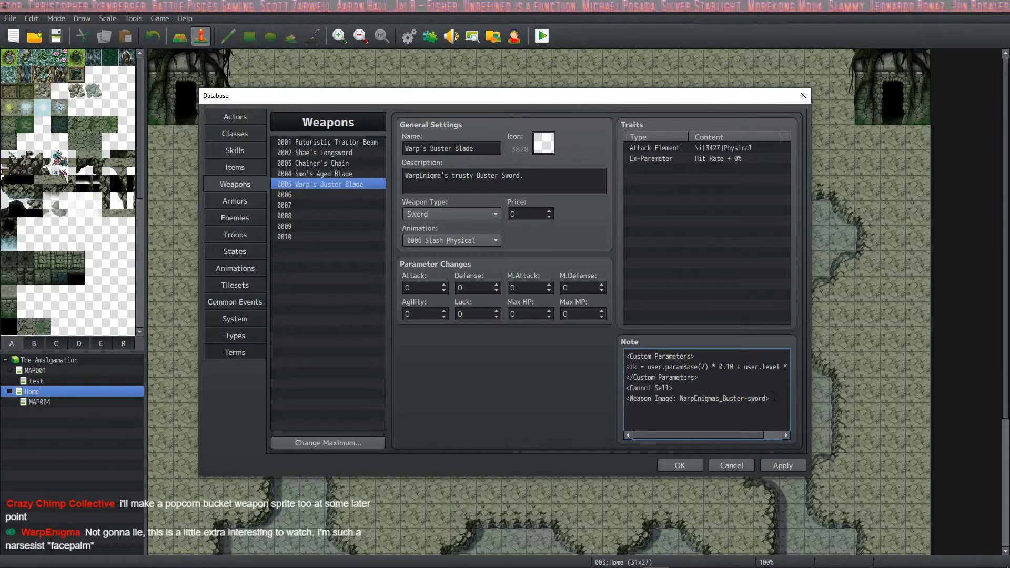
{"action": "left_click_drag", "start_coordinate": [771, 399], "coordinate": [626, 398]}
{"action": "left_click", "coordinate": [718, 399]}
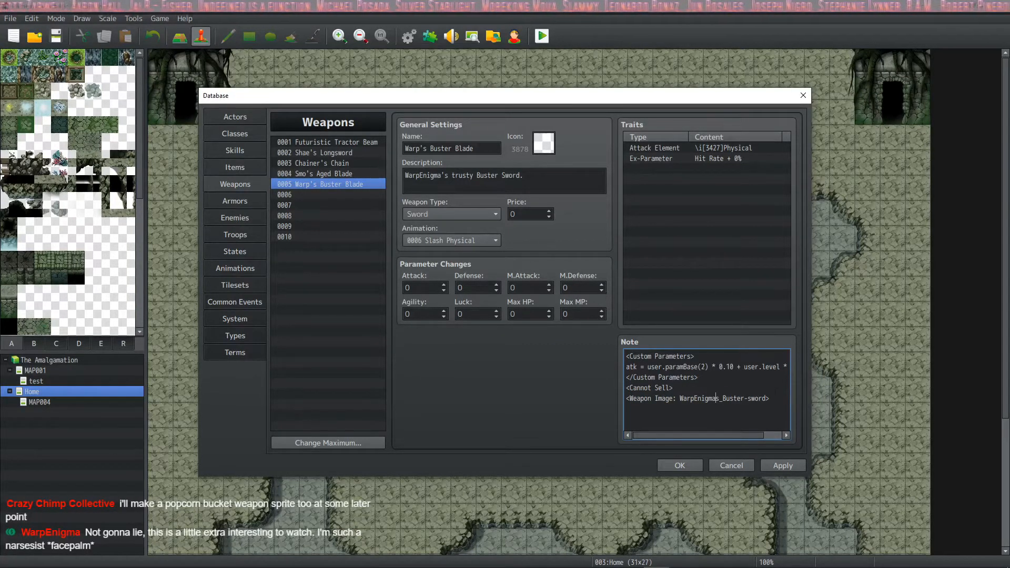
{"action": "left_click", "coordinate": [780, 468]}
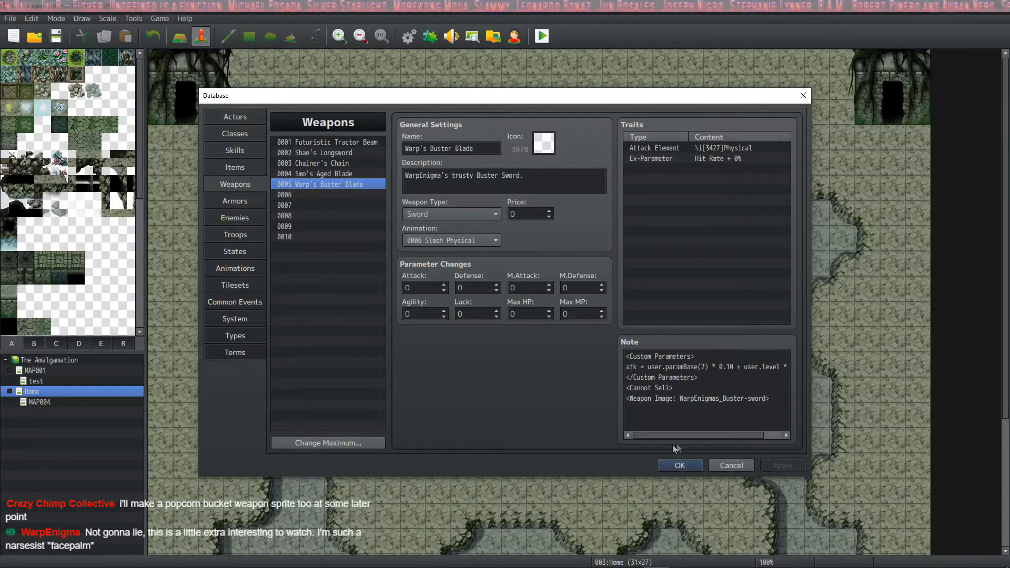
Step: Open the plugin help from the Buster Blade's note and bring up the YEP_WeaponAnimation entry
{"action": "left_click", "coordinate": [777, 398]}
{"action": "right_click", "coordinate": [776, 398]}
{"action": "left_click", "coordinate": [810, 497]}
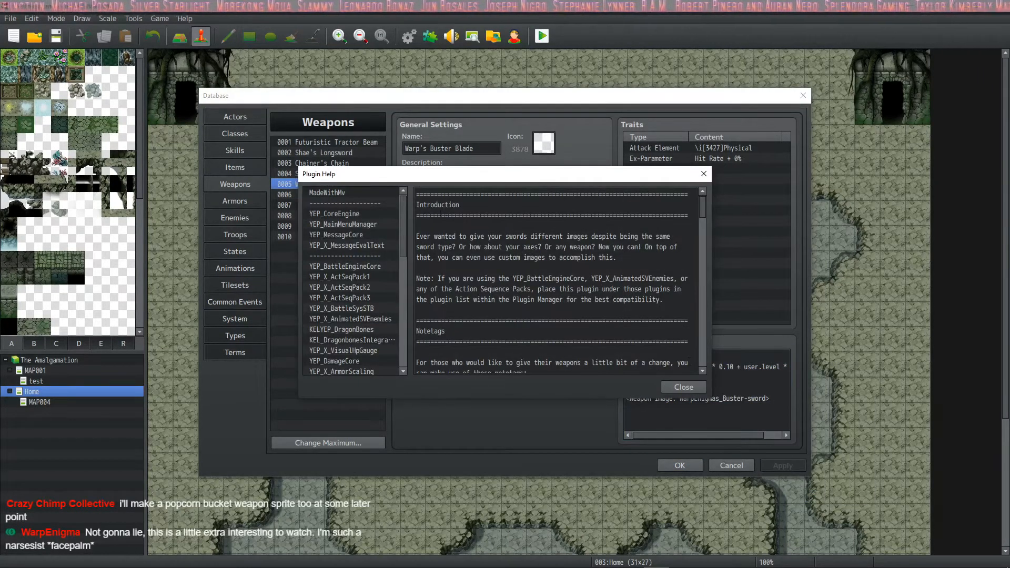
{"action": "left_click", "coordinate": [397, 234]}
{"action": "left_click_drag", "start_coordinate": [403, 231], "coordinate": [375, 292]}
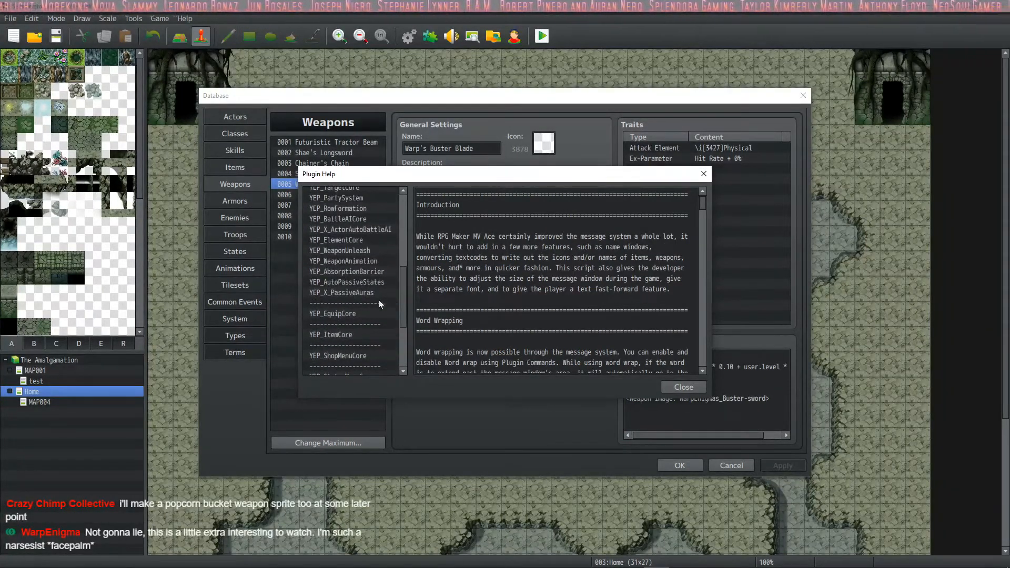
{"action": "scroll", "coordinate": [374, 293], "scroll_direction": "up", "scroll_amount": 1}
{"action": "left_click", "coordinate": [368, 283]}
{"action": "scroll", "coordinate": [508, 311], "scroll_direction": "down", "scroll_amount": 6}
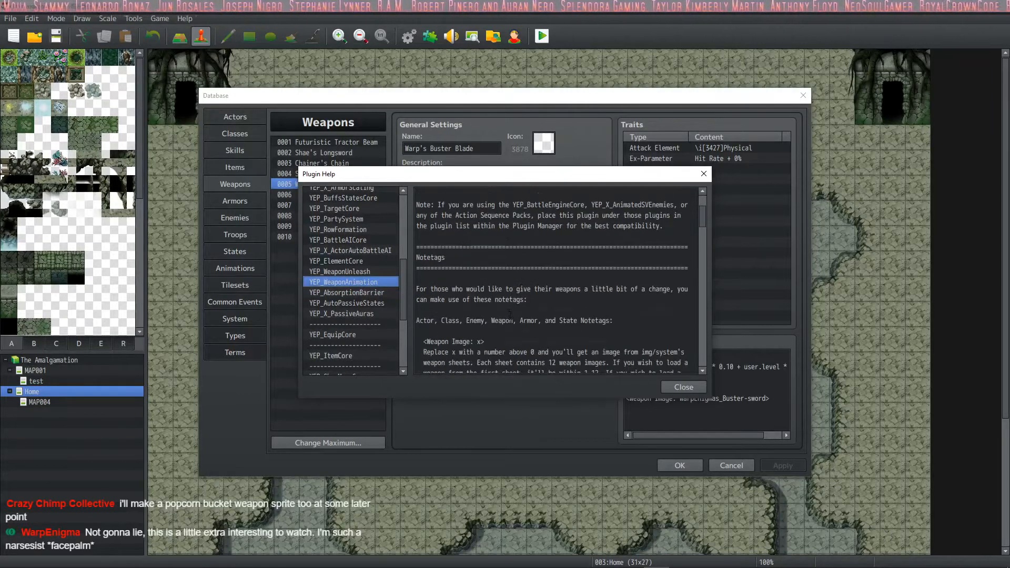
Step: Read the Weapon Image, Weapon Motion, Weapon Hue and Weapon Animation notetag descriptions in the YEP_WeaponAnimation help
{"action": "left_click", "coordinate": [467, 290]}
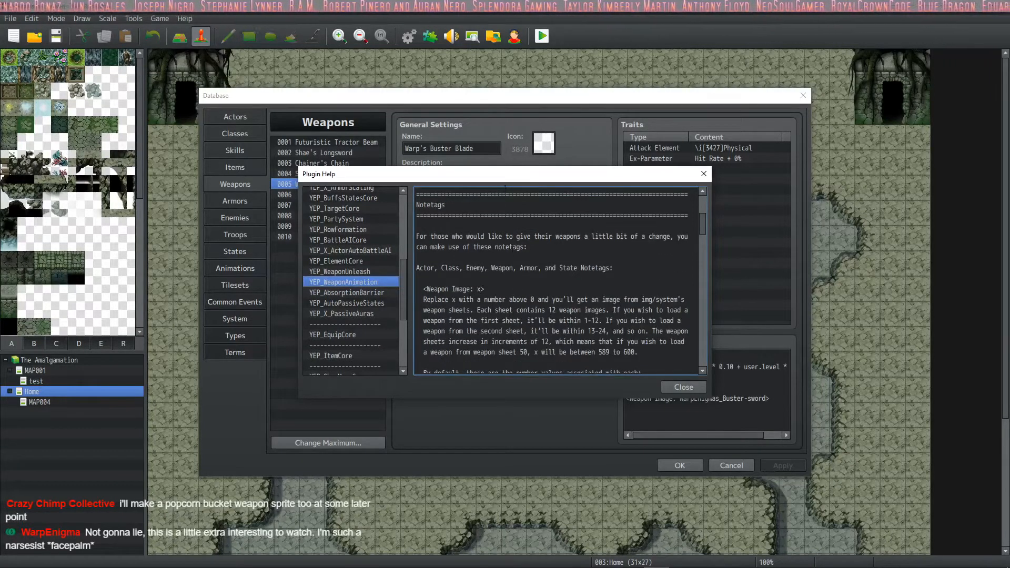
{"action": "left_click_drag", "start_coordinate": [510, 178], "coordinate": [513, 124]}
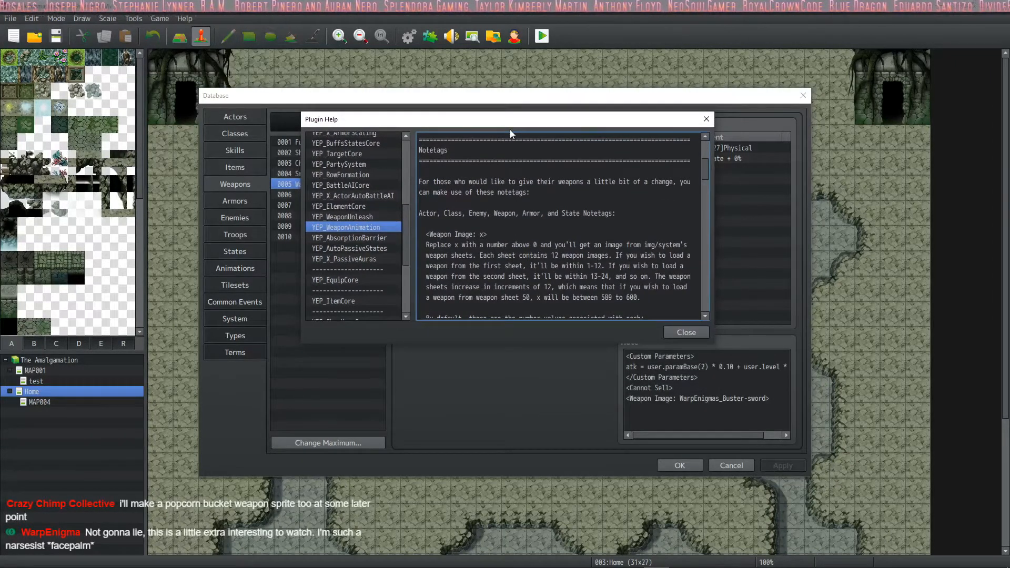
{"action": "scroll", "coordinate": [553, 231], "scroll_direction": "down", "scroll_amount": 3}
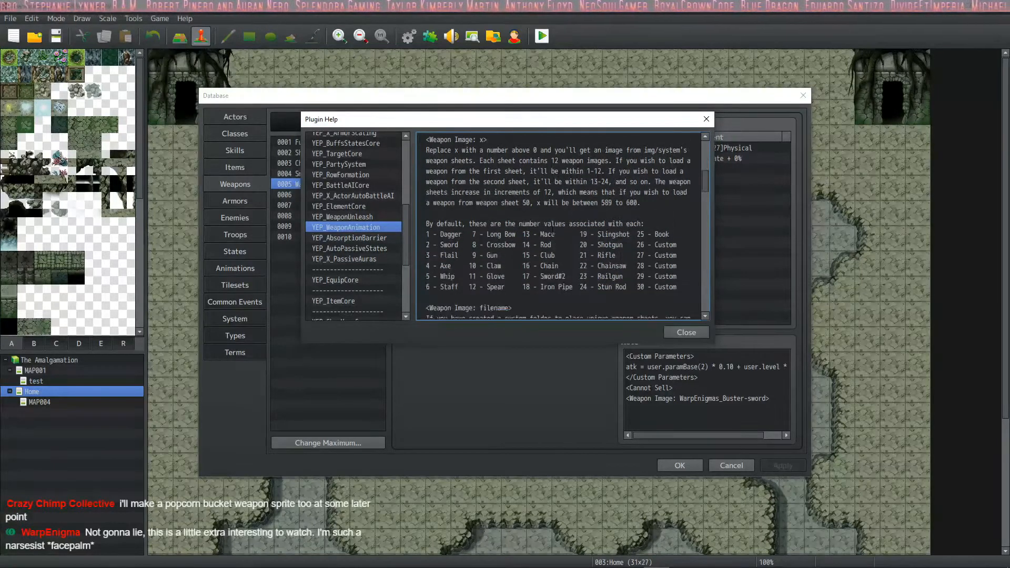
{"action": "scroll", "coordinate": [553, 231], "scroll_direction": "down", "scroll_amount": 3}
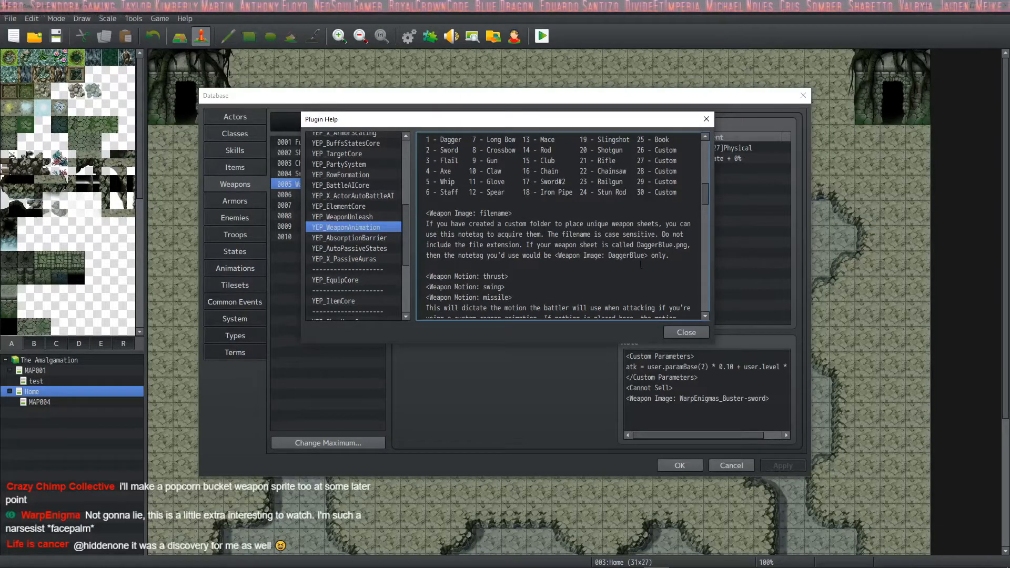
{"action": "scroll", "coordinate": [622, 235], "scroll_direction": "down", "scroll_amount": 2}
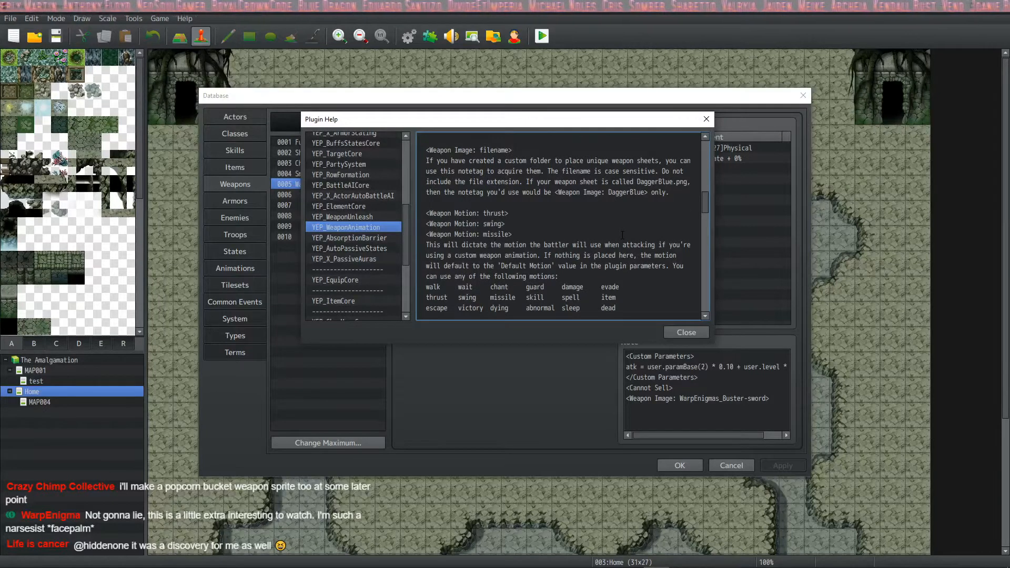
{"action": "scroll", "coordinate": [618, 240], "scroll_direction": "down", "scroll_amount": 4}
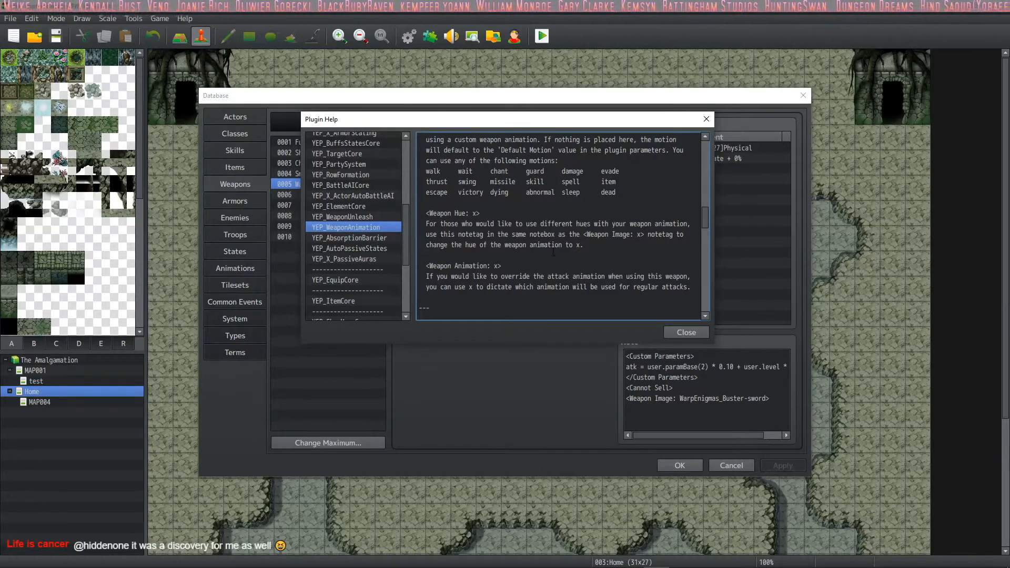
{"action": "scroll", "coordinate": [553, 253], "scroll_direction": "down", "scroll_amount": 2}
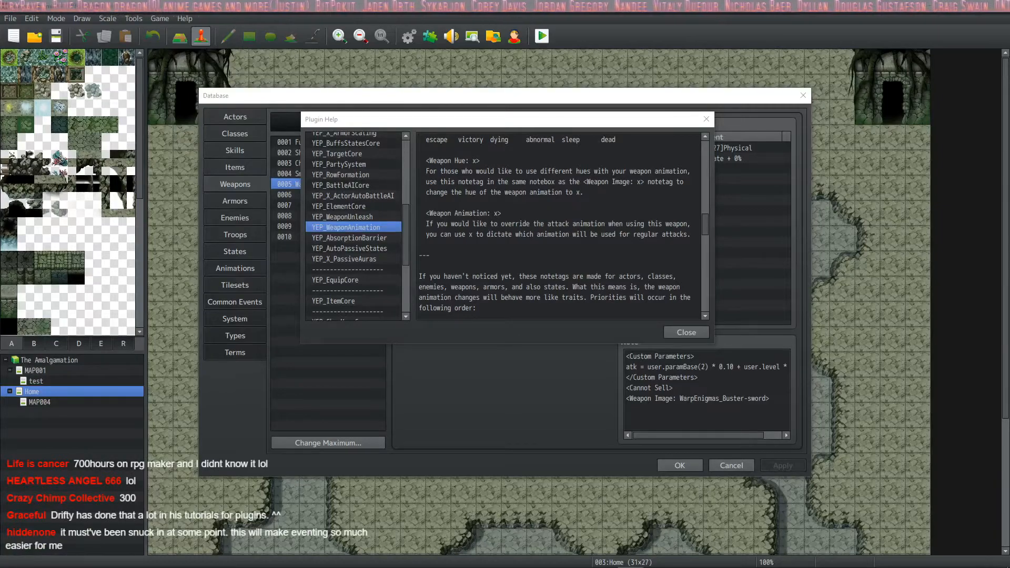
Step: Switch to the browser's Yanfly wiki page and skim the Weapon Animation video for custom image and motion notetag usage
{"action": "key", "text": "alt+Tab"}
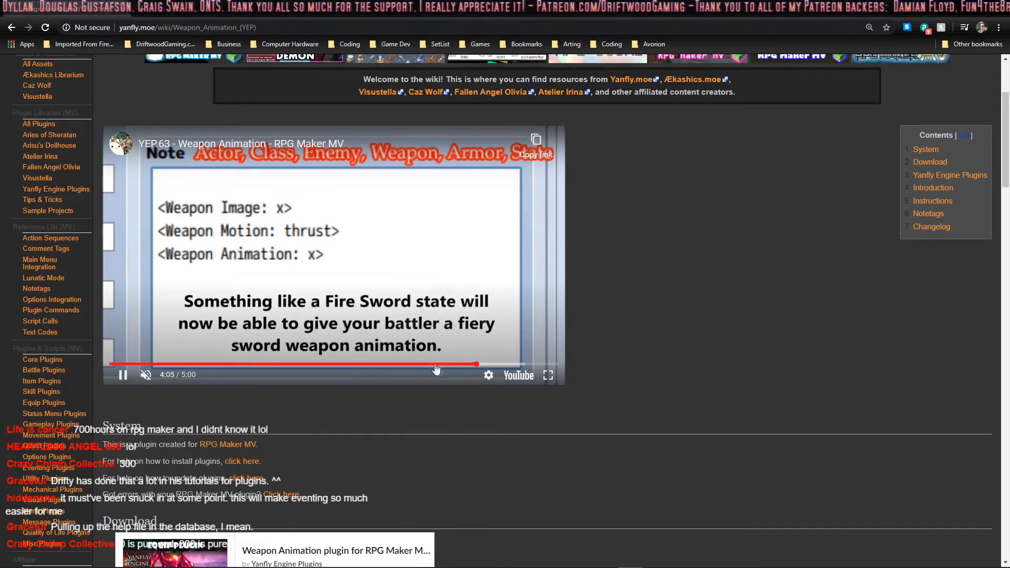
{"action": "left_click", "coordinate": [297, 365]}
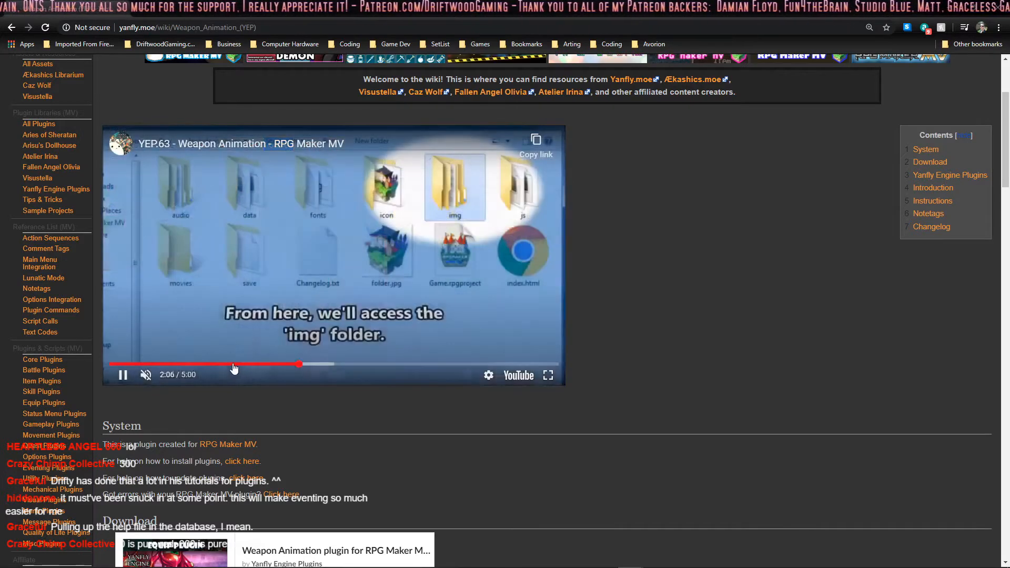
{"action": "left_click", "coordinate": [276, 365]}
{"action": "left_click", "coordinate": [309, 365]}
{"action": "left_click", "coordinate": [347, 365]}
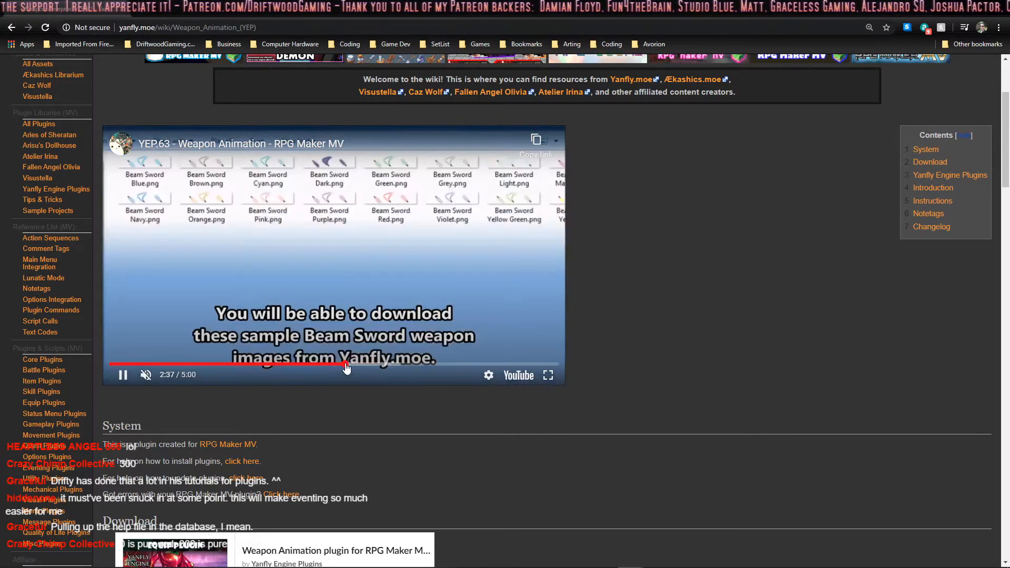
{"action": "left_click", "coordinate": [372, 365]}
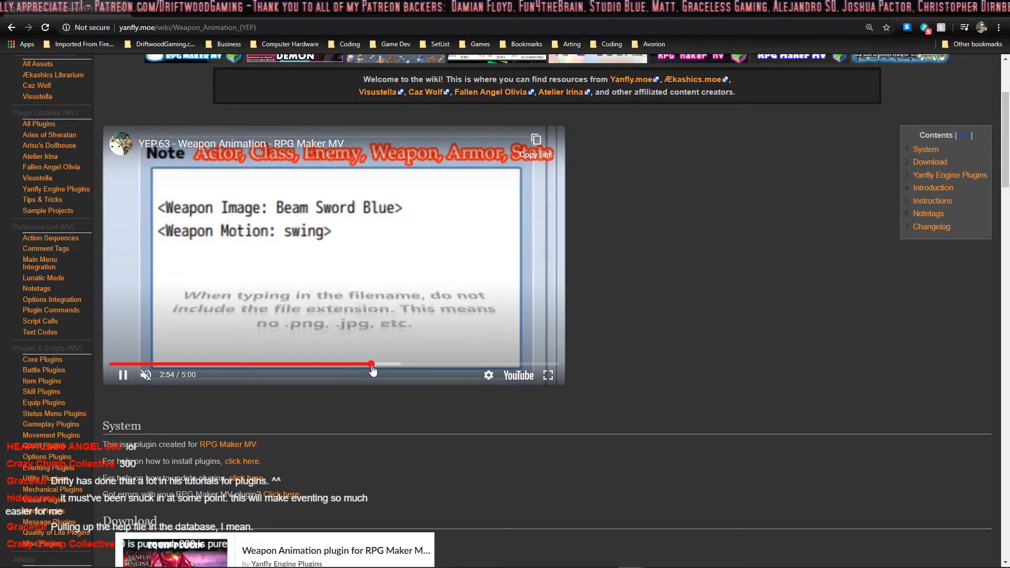
{"action": "left_click", "coordinate": [386, 365]}
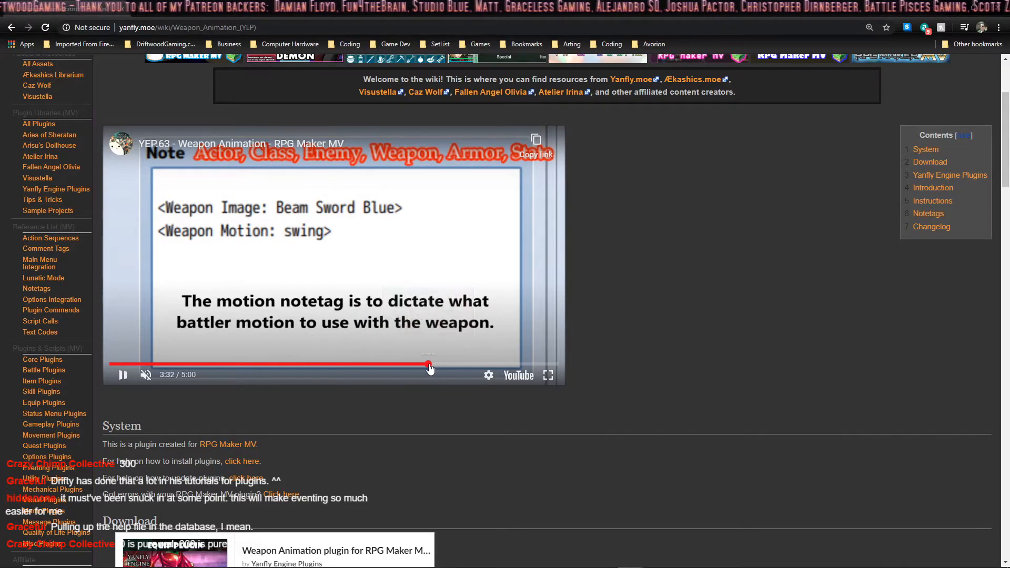
{"action": "left_click", "coordinate": [429, 365]}
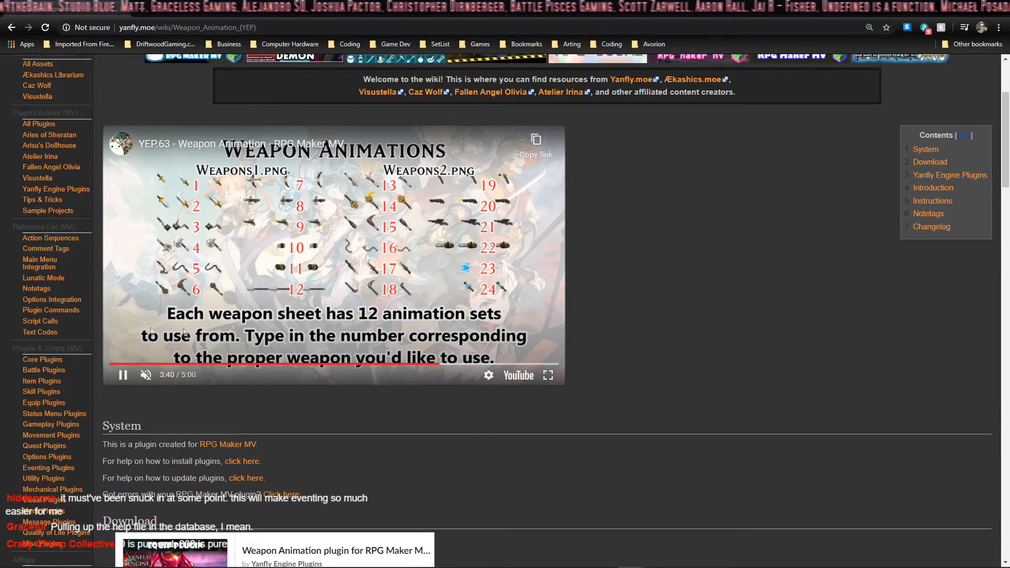
{"action": "left_click", "coordinate": [473, 364]}
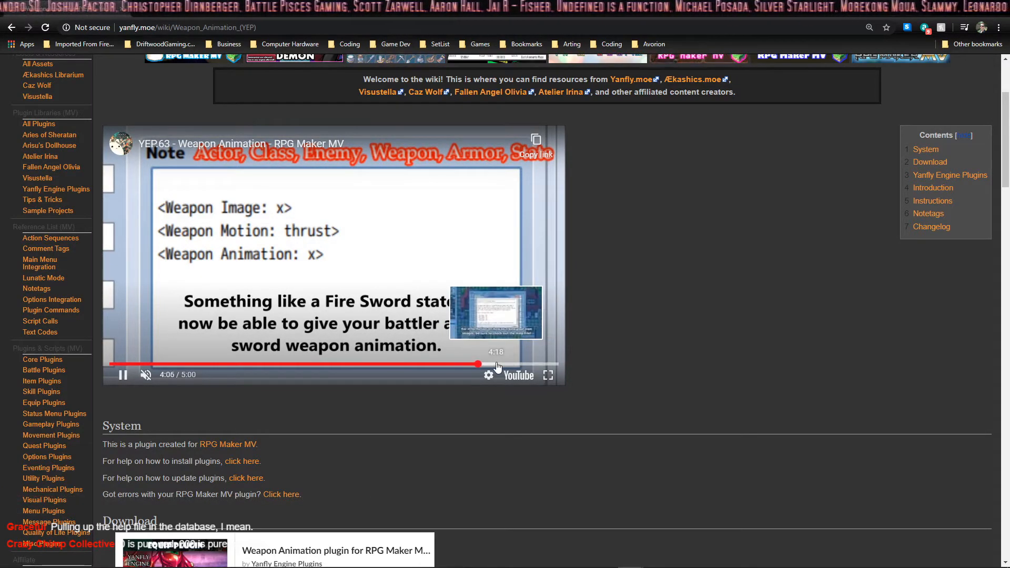
{"action": "left_click", "coordinate": [496, 364]}
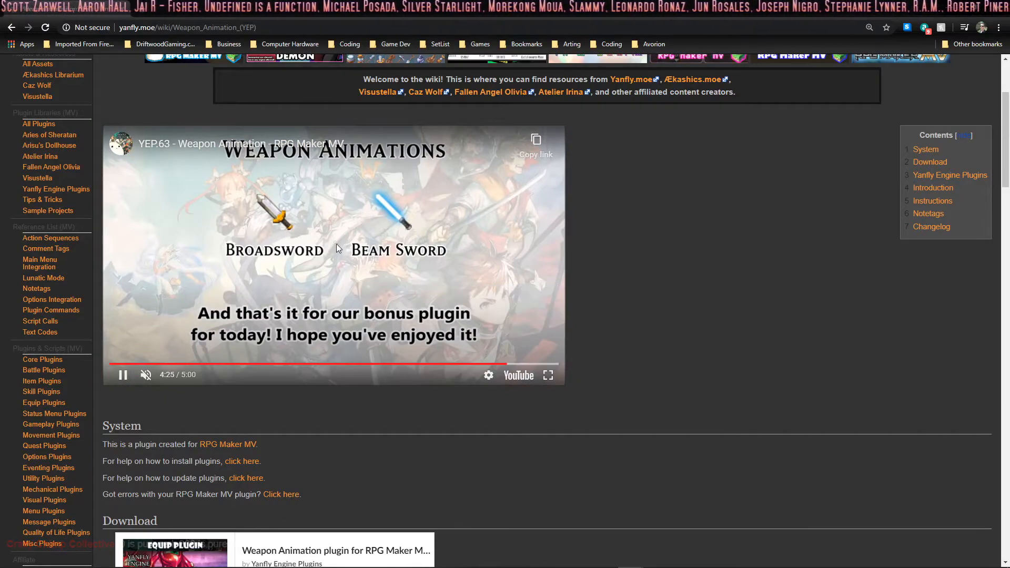
Step: Examine the Weapon Animation wiki page's custom weapon image format, notetag list and changelog
{"action": "scroll", "coordinate": [349, 318], "scroll_direction": "down", "scroll_amount": 10}
{"action": "scroll", "coordinate": [349, 321], "scroll_direction": "down", "scroll_amount": 6}
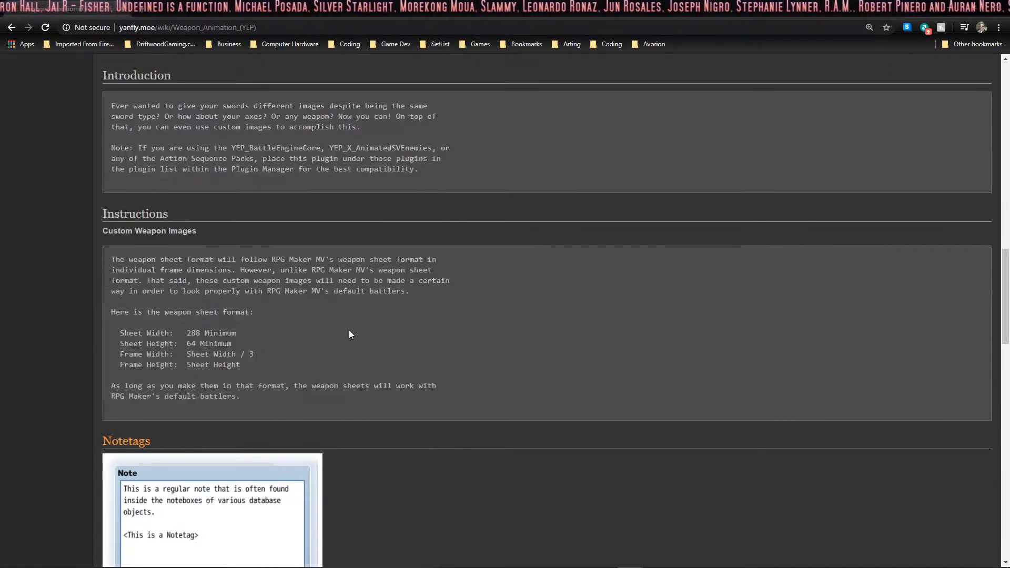
{"action": "scroll", "coordinate": [348, 334], "scroll_direction": "down", "scroll_amount": 5}
{"action": "scroll", "coordinate": [228, 333], "scroll_direction": "up", "scroll_amount": 5}
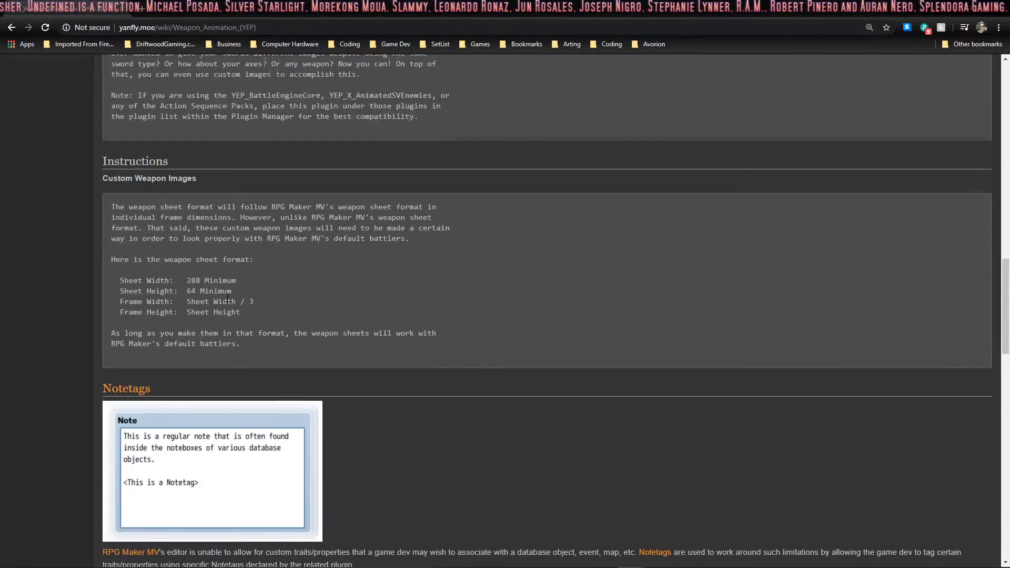
{"action": "scroll", "coordinate": [232, 305], "scroll_direction": "down", "scroll_amount": 6}
{"action": "scroll", "coordinate": [240, 310], "scroll_direction": "down", "scroll_amount": 8}
{"action": "scroll", "coordinate": [239, 309], "scroll_direction": "up", "scroll_amount": 7}
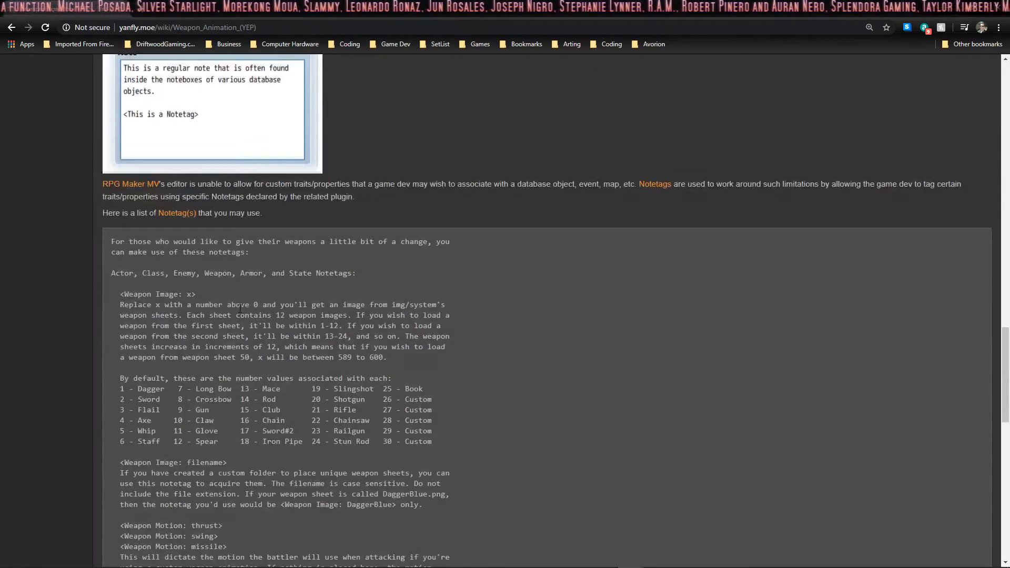
{"action": "scroll", "coordinate": [239, 309], "scroll_direction": "down", "scroll_amount": 12}
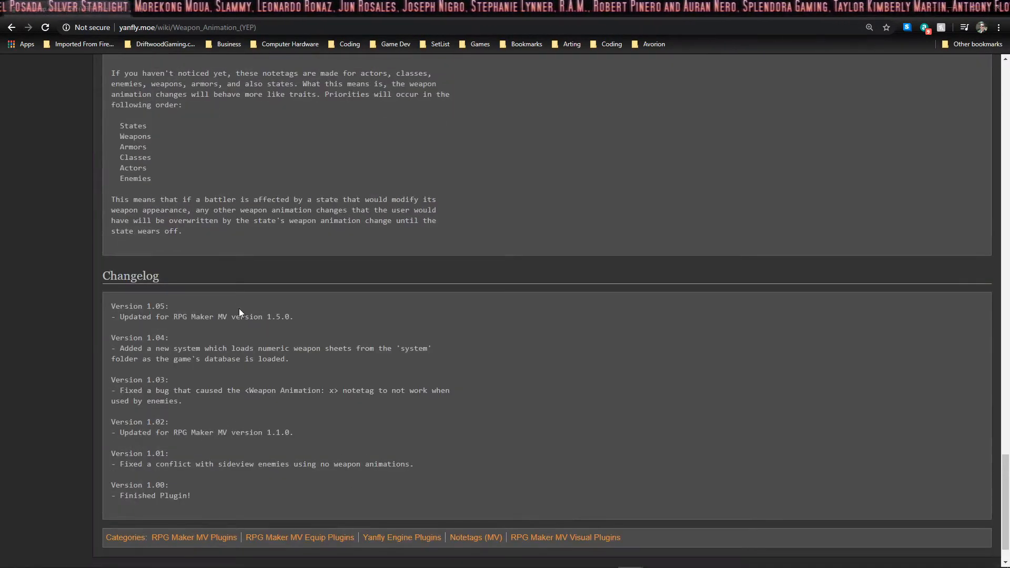
{"action": "scroll", "coordinate": [246, 316], "scroll_direction": "down", "scroll_amount": 2}
{"action": "scroll", "coordinate": [259, 334], "scroll_direction": "up", "scroll_amount": 15}
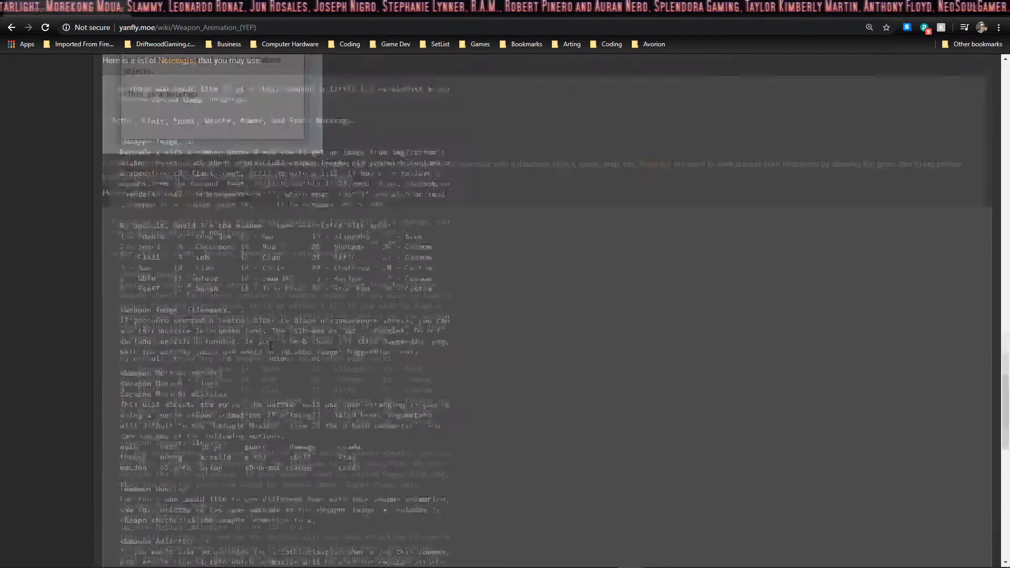
Step: Finish consulting the Weapon Animation notetag documentation, and close the plugin help and the database
{"action": "scroll", "coordinate": [272, 350], "scroll_direction": "up", "scroll_amount": 12}
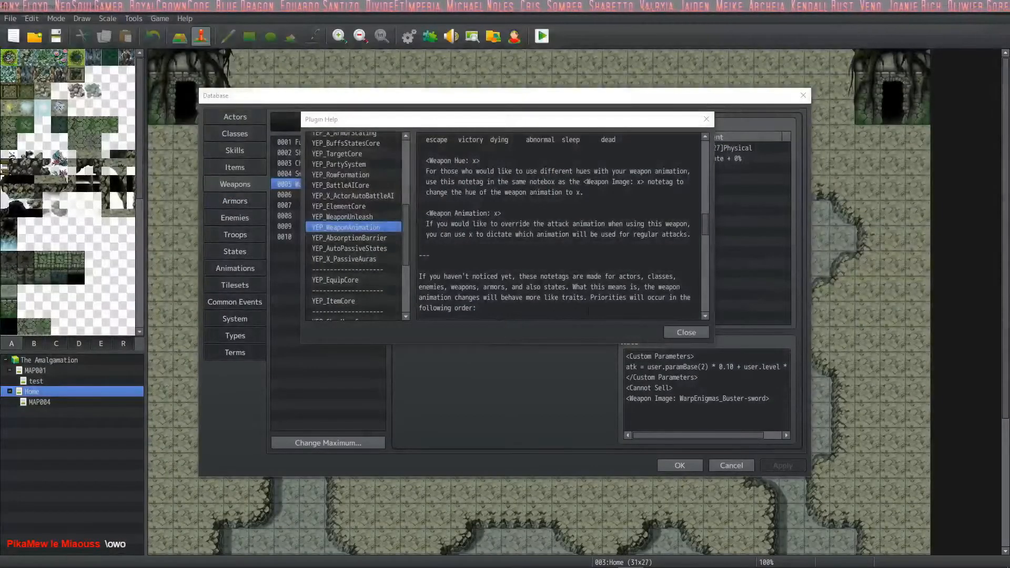
{"action": "left_click", "coordinate": [686, 332]}
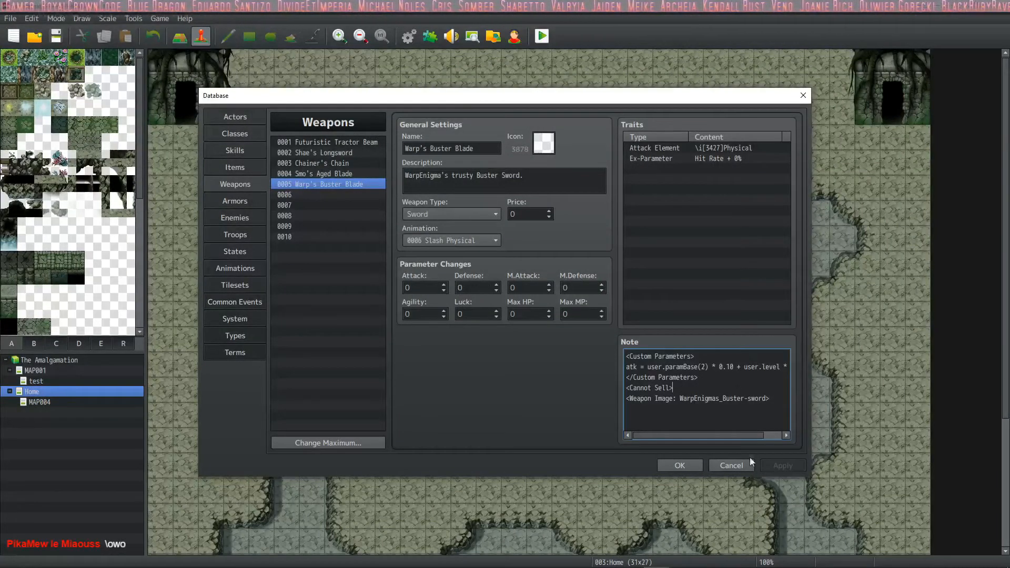
{"action": "left_click", "coordinate": [671, 464]}
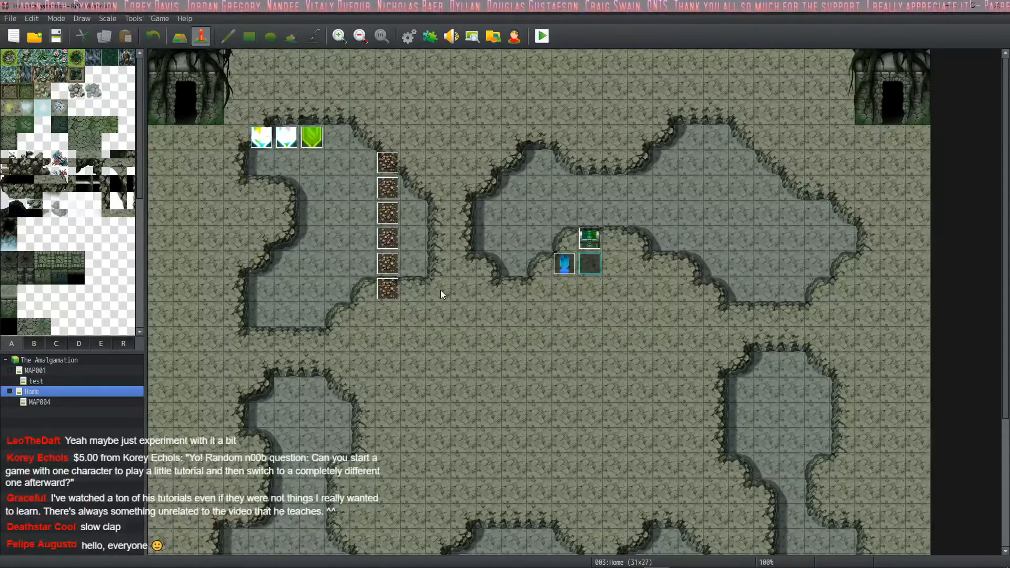
Step: Create a blank event on the Home map at tile 6,12
{"action": "right_click", "coordinate": [307, 359]}
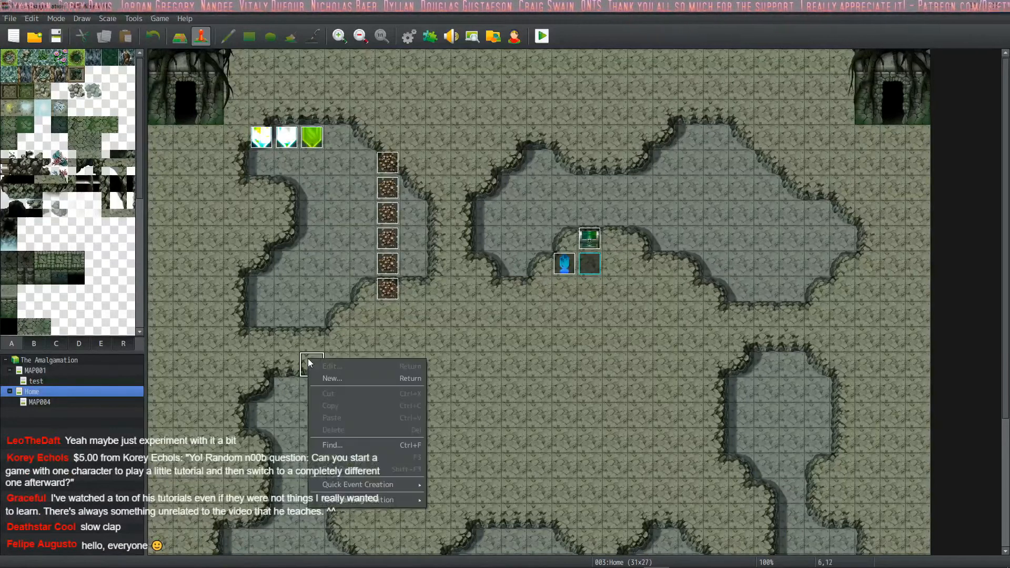
{"action": "left_click", "coordinate": [334, 380]}
{"action": "right_click", "coordinate": [521, 199]}
{"action": "key", "text": "Escape"}
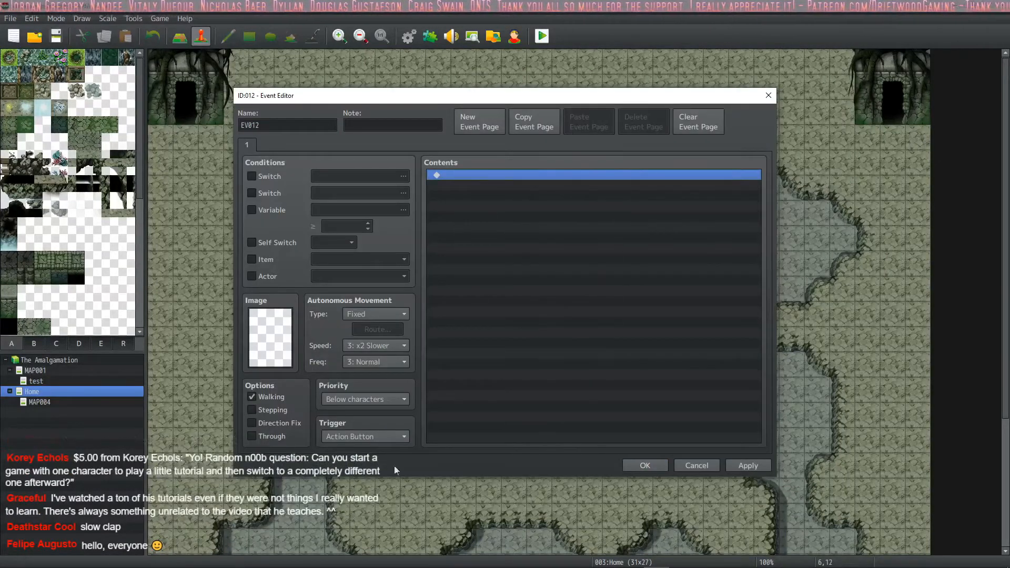
{"action": "left_click", "coordinate": [636, 463]}
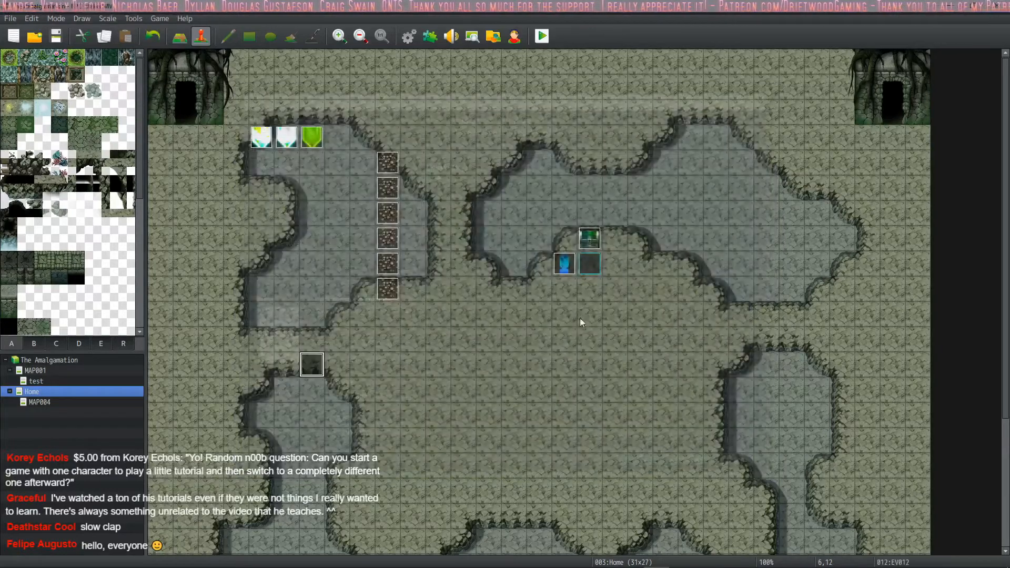
Step: Check the starting party in the database's system settings
{"action": "left_click", "coordinate": [409, 36]}
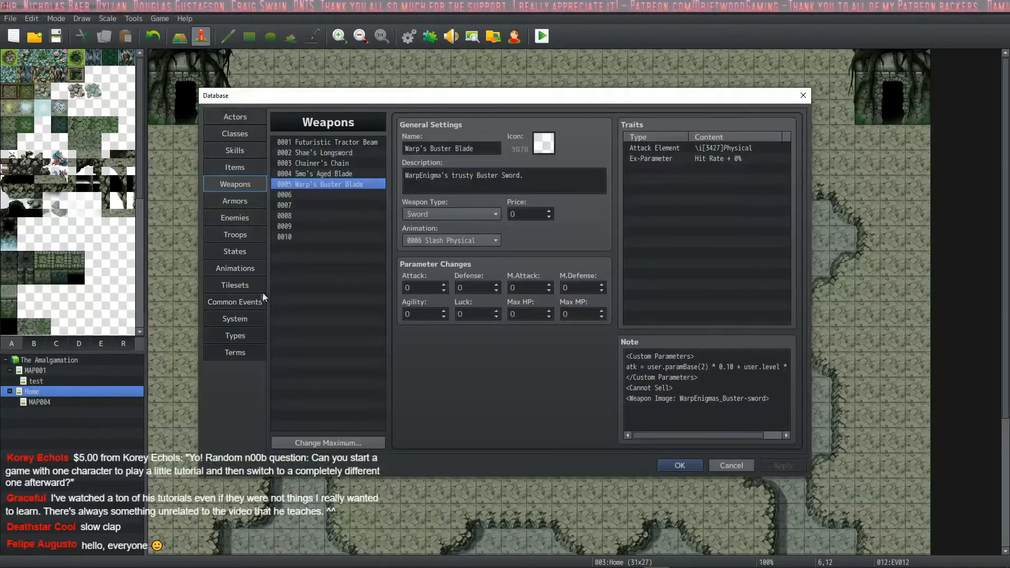
{"action": "left_click", "coordinate": [247, 285]}
{"action": "left_click", "coordinate": [245, 315]}
{"action": "left_click", "coordinate": [308, 148]}
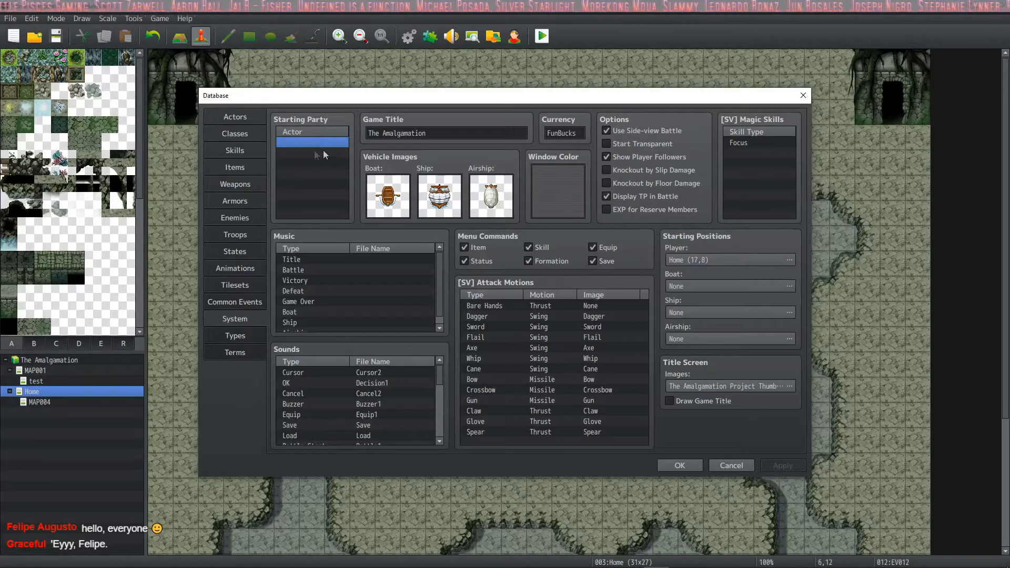
{"action": "left_click", "coordinate": [675, 466]}
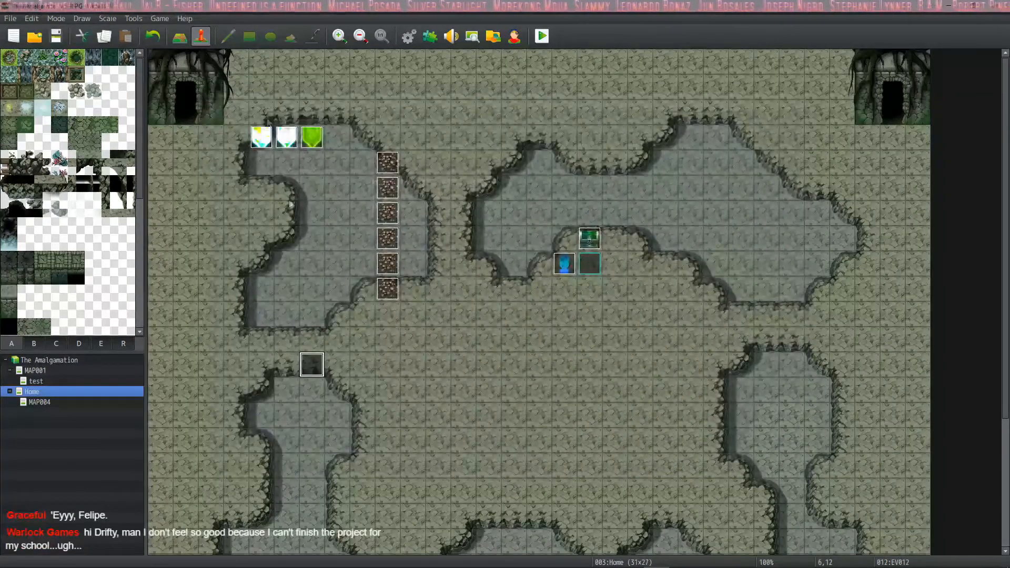
Step: Set the trigger of the blank event at tile 6,12 to Autorun
{"action": "double_click", "coordinate": [311, 364]}
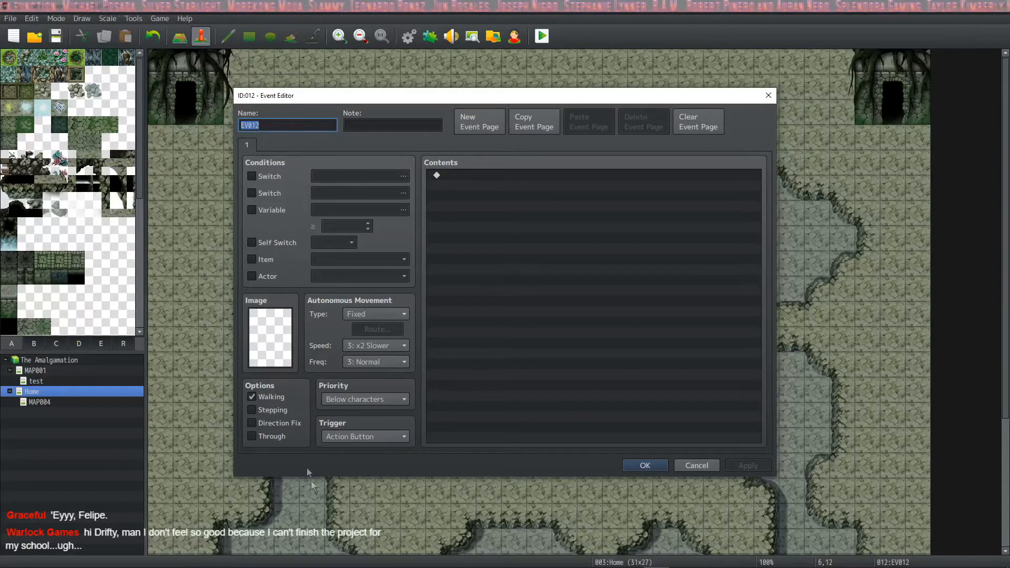
{"action": "left_click", "coordinate": [347, 437]}
{"action": "left_click", "coordinate": [357, 484]}
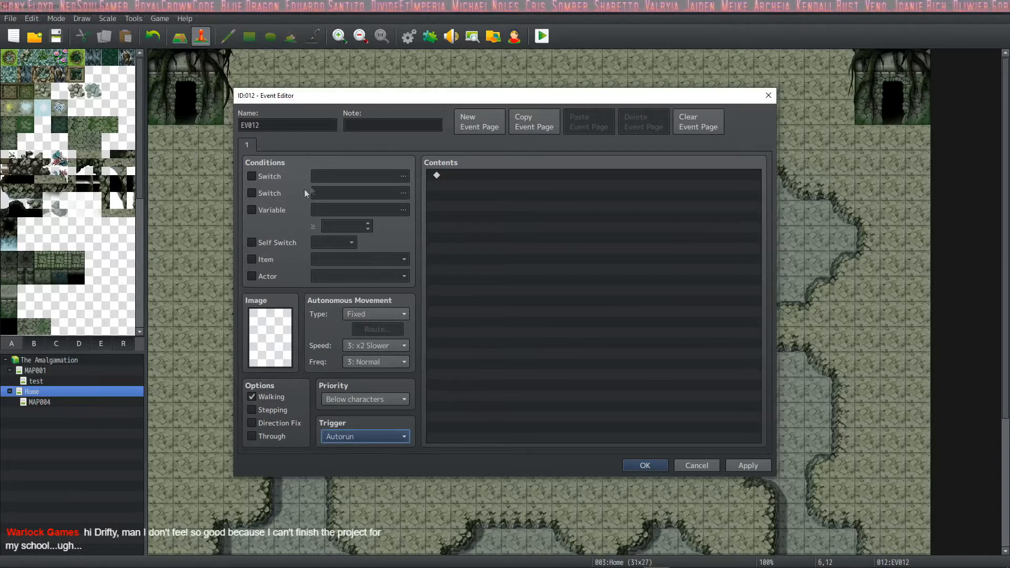
Step: Add a Change Party Member command to the event that removes actor 0001
{"action": "right_click", "coordinate": [474, 176]}
{"action": "left_click", "coordinate": [488, 180]}
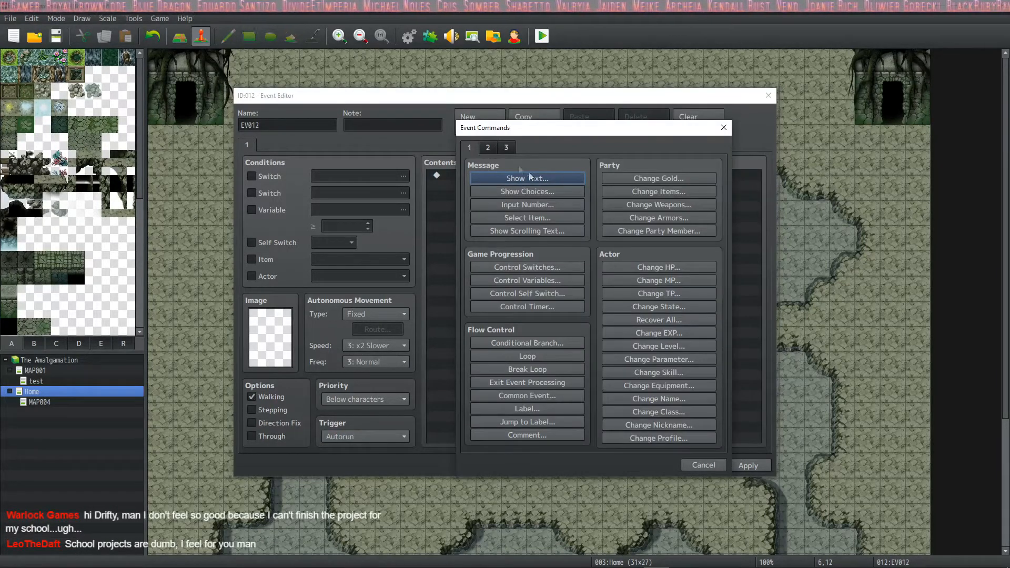
{"action": "left_click", "coordinate": [490, 146]}
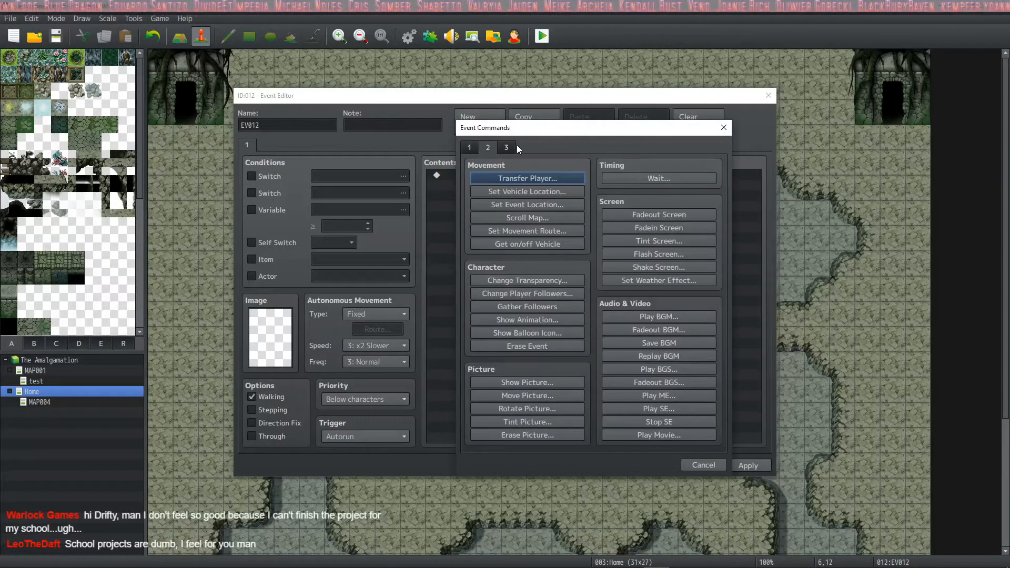
{"action": "left_click", "coordinate": [507, 147]}
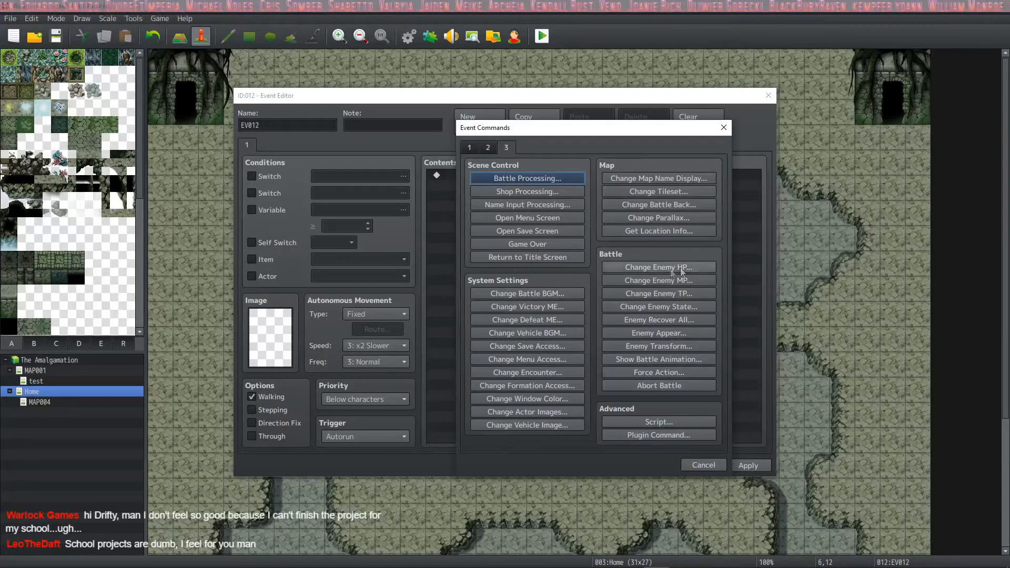
{"action": "left_click", "coordinate": [470, 148]}
{"action": "left_click", "coordinate": [488, 147]}
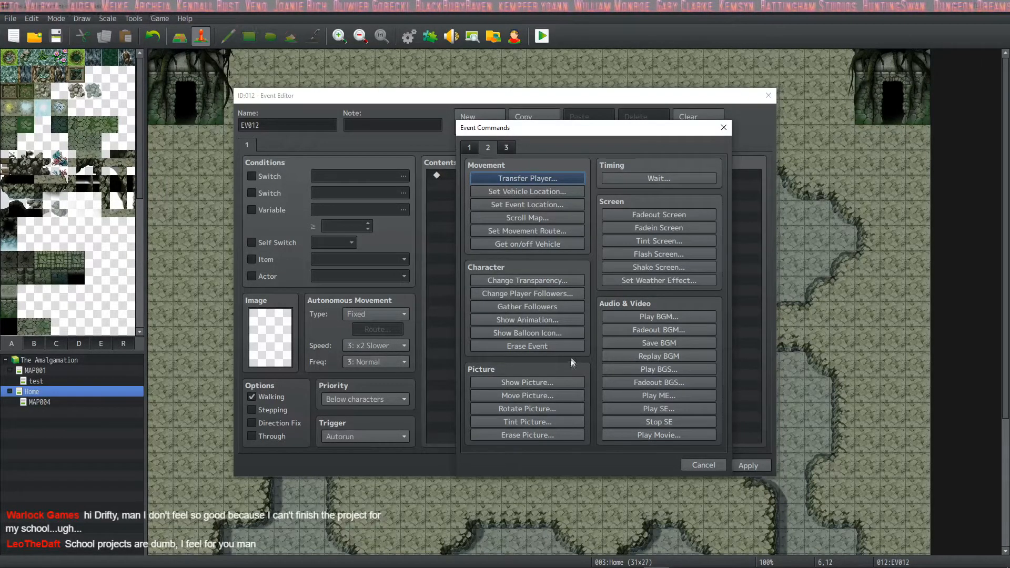
{"action": "left_click", "coordinate": [507, 148]}
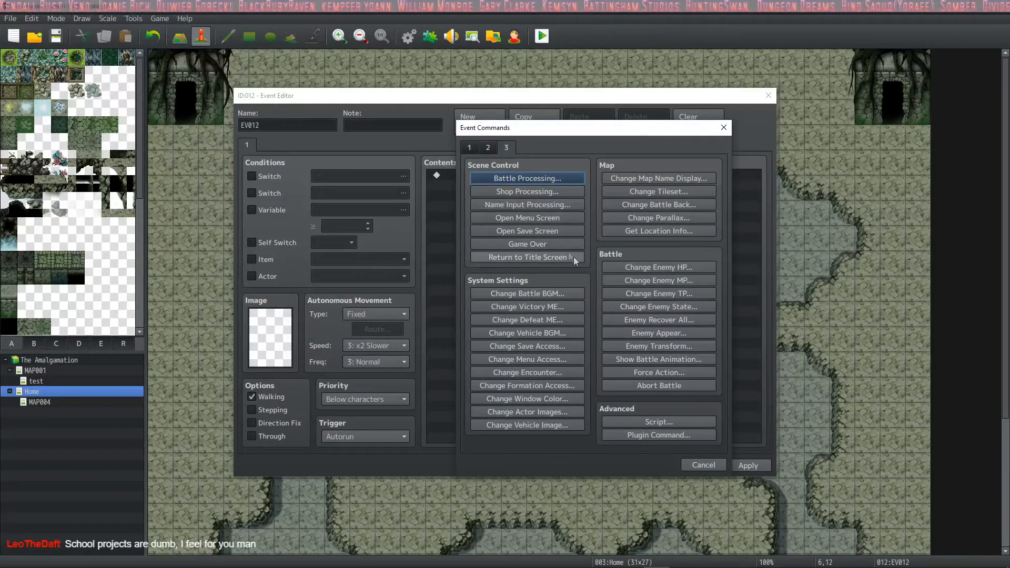
{"action": "left_click", "coordinate": [471, 147]}
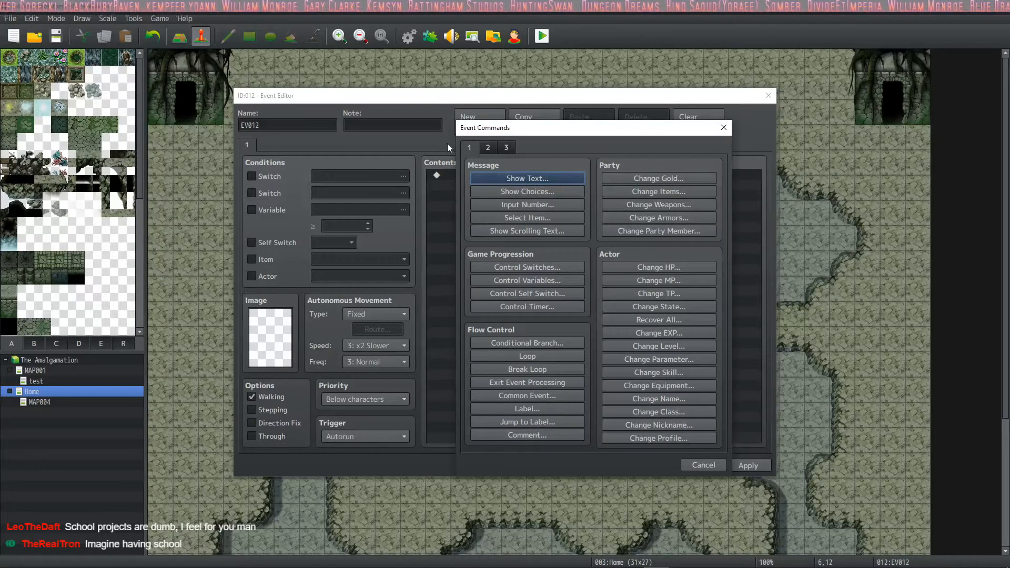
{"action": "left_click", "coordinate": [669, 232]}
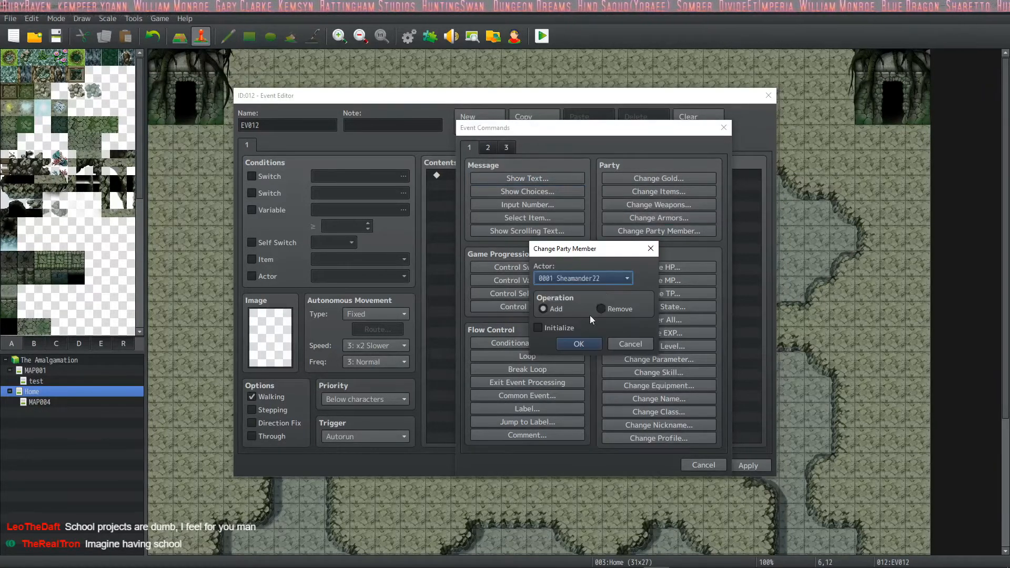
{"action": "left_click", "coordinate": [601, 308]}
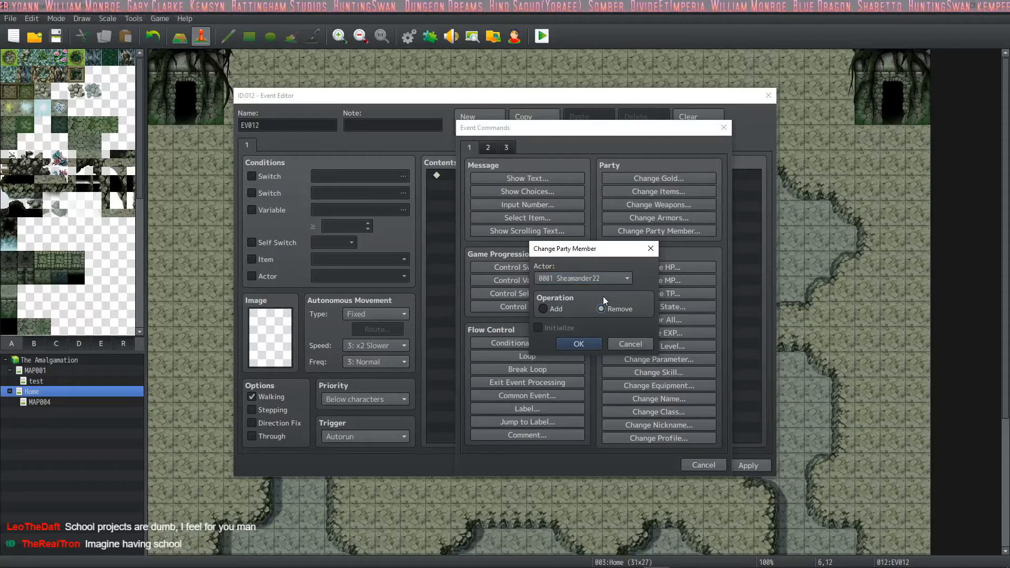
{"action": "left_click", "coordinate": [579, 343]}
Step: Add a second Change Party Member command that adds actor 0001, and confirm the event
{"action": "double_click", "coordinate": [513, 184]}
{"action": "left_click", "coordinate": [643, 231]}
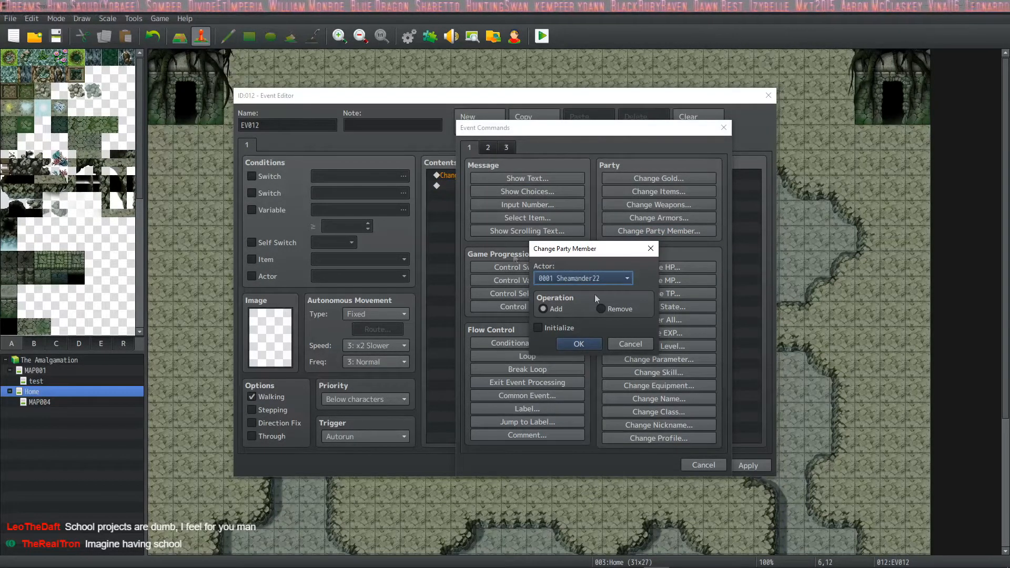
{"action": "left_click", "coordinate": [578, 342]}
{"action": "left_click", "coordinate": [655, 466]}
Step: Look through the actor entries in the database, including actor 0073
{"action": "left_click", "coordinate": [416, 37]}
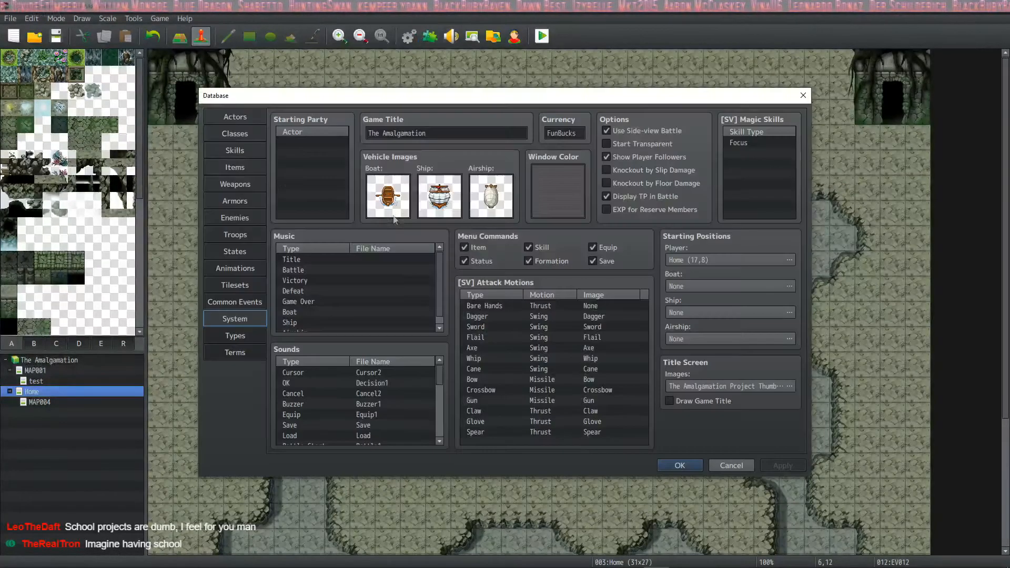
{"action": "left_click", "coordinate": [239, 120]}
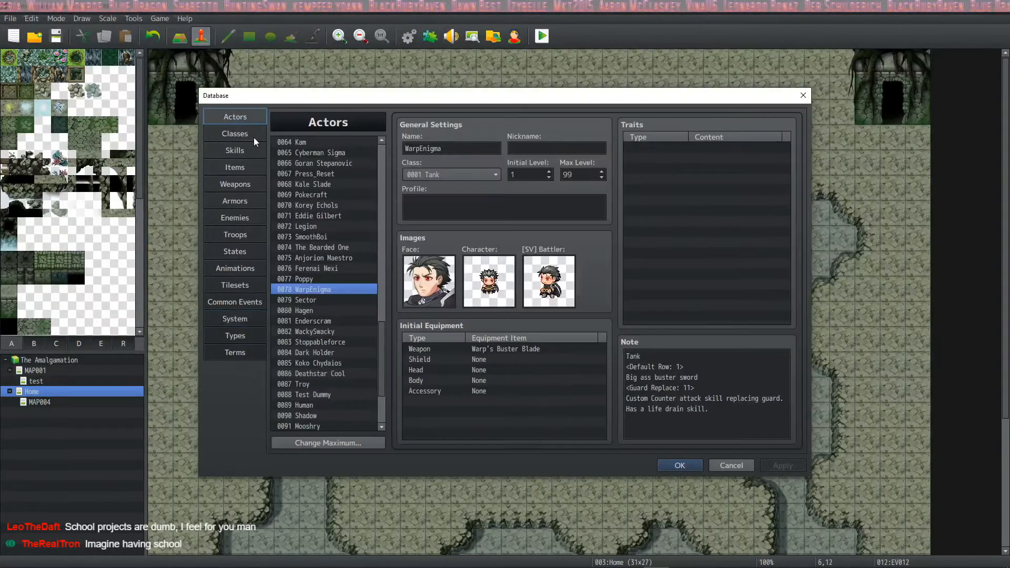
{"action": "left_click", "coordinate": [350, 239]}
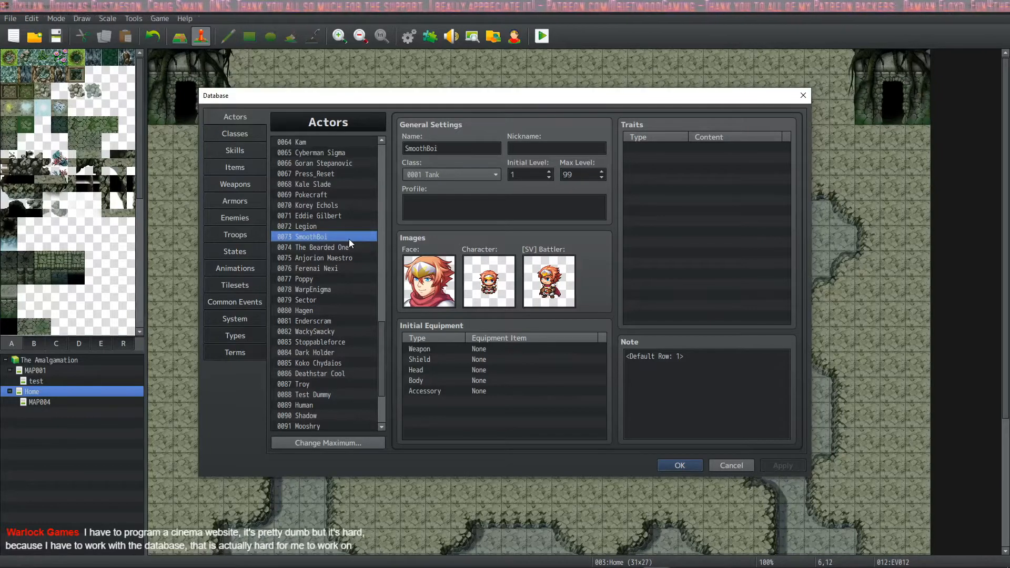
{"action": "left_click", "coordinate": [675, 463]}
Step: Add a Control Self Switch command after the party changes in the tile 6,12 event, turning self switch A on
{"action": "double_click", "coordinate": [315, 363]}
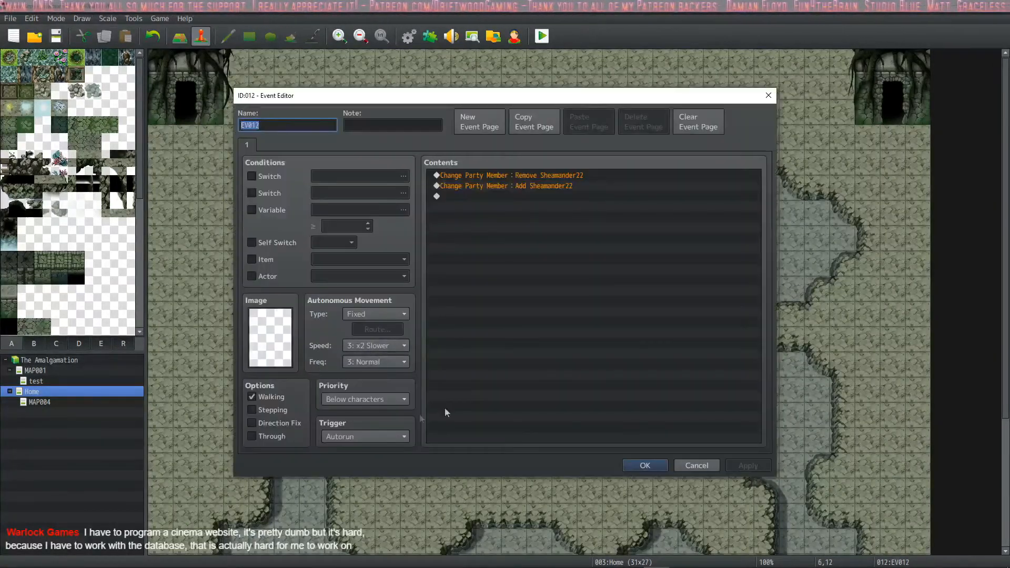
{"action": "left_click", "coordinate": [494, 196]}
{"action": "right_click", "coordinate": [493, 197]}
{"action": "left_click", "coordinate": [519, 206]}
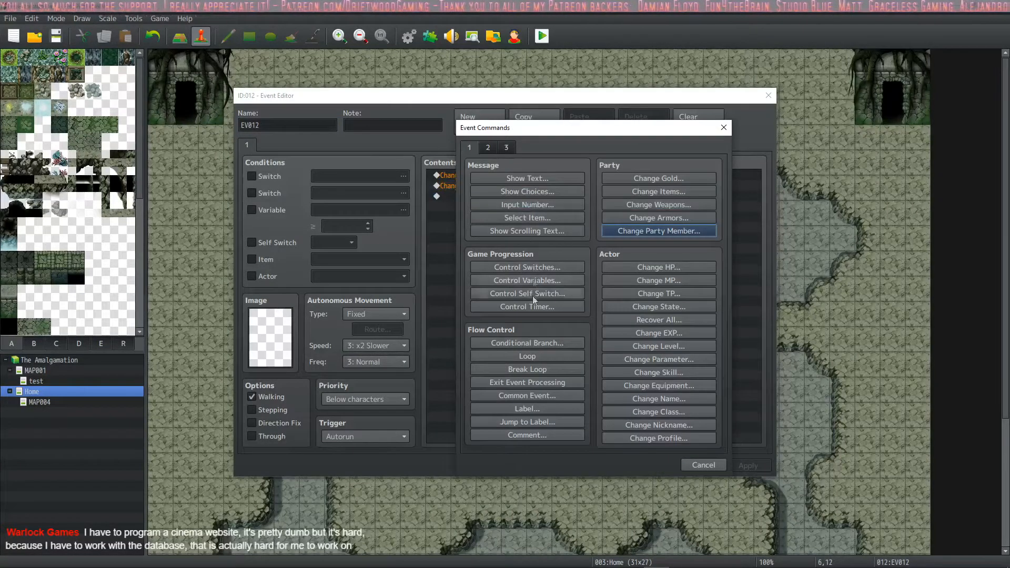
{"action": "left_click", "coordinate": [488, 148]}
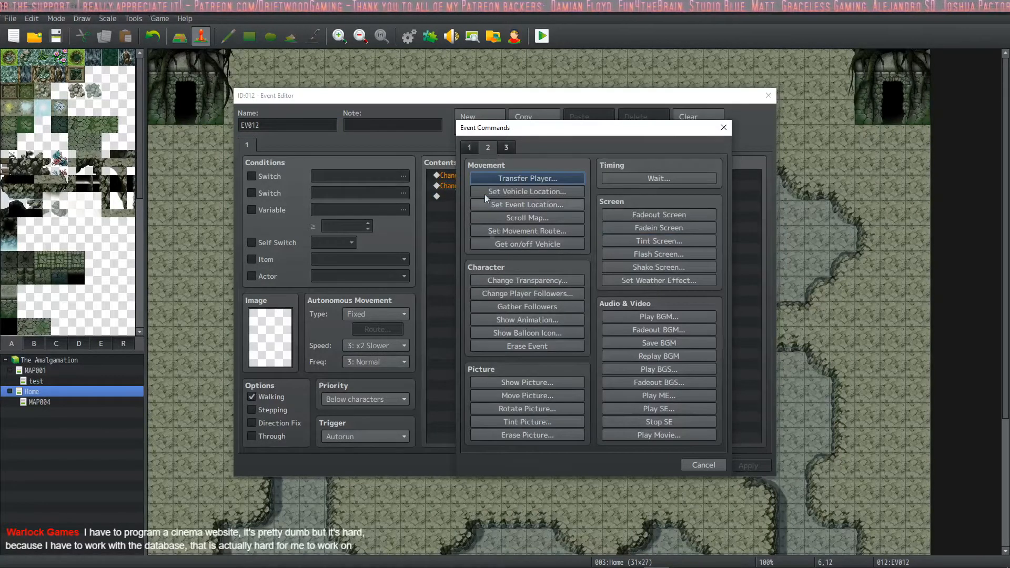
{"action": "left_click", "coordinate": [470, 148]}
{"action": "left_click", "coordinate": [515, 294]}
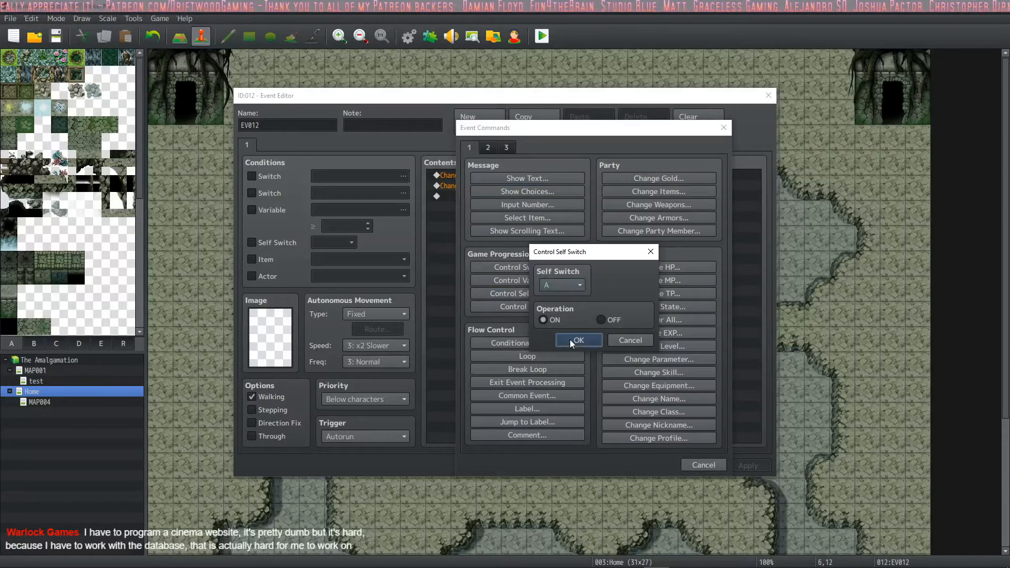
{"action": "left_click", "coordinate": [570, 339]}
Step: Add a second event page conditioned on self switch A, and confirm the event after reviewing both pages
{"action": "left_click", "coordinate": [479, 121]}
{"action": "left_click", "coordinate": [286, 242]}
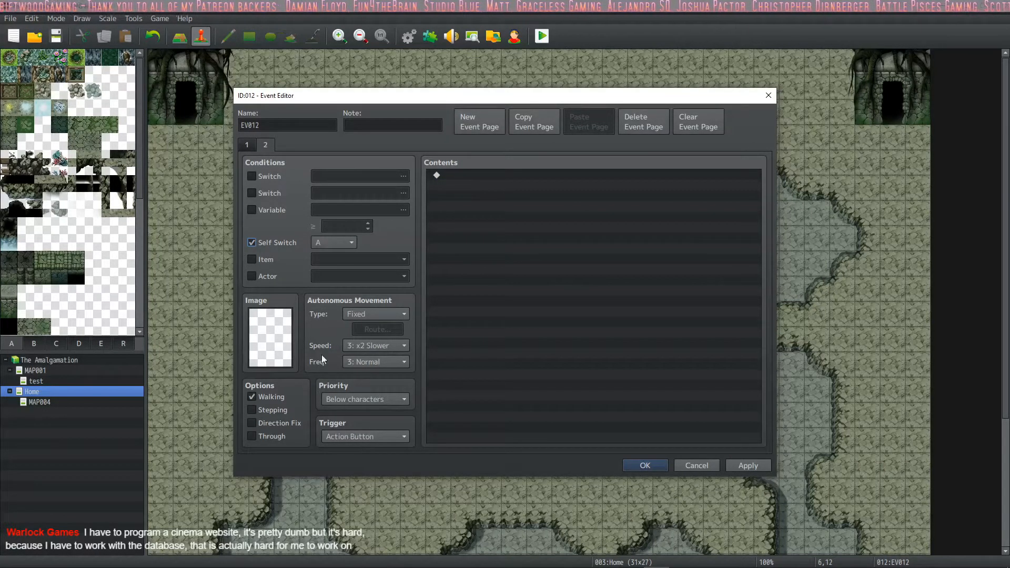
{"action": "left_click", "coordinate": [244, 145]}
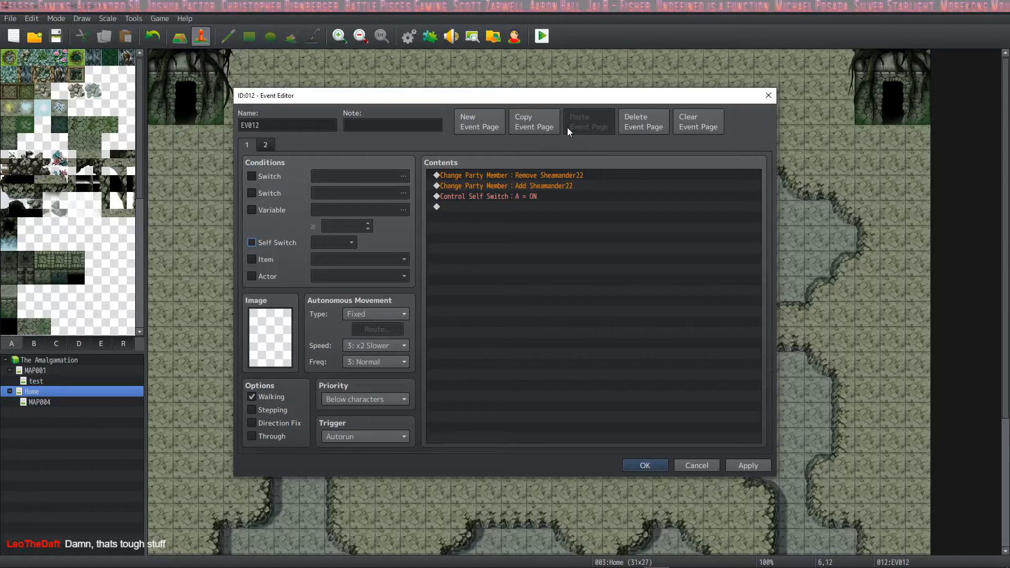
{"action": "left_click", "coordinate": [549, 175]}
{"action": "left_click", "coordinate": [522, 187]}
{"action": "left_click", "coordinate": [500, 197]}
{"action": "left_click", "coordinate": [266, 145]}
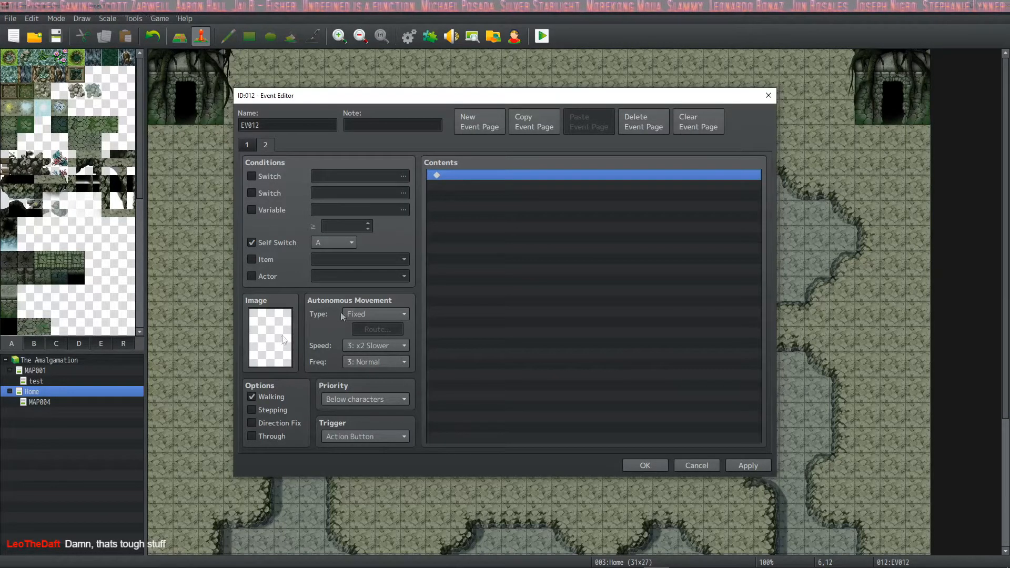
{"action": "left_click", "coordinate": [644, 466]}
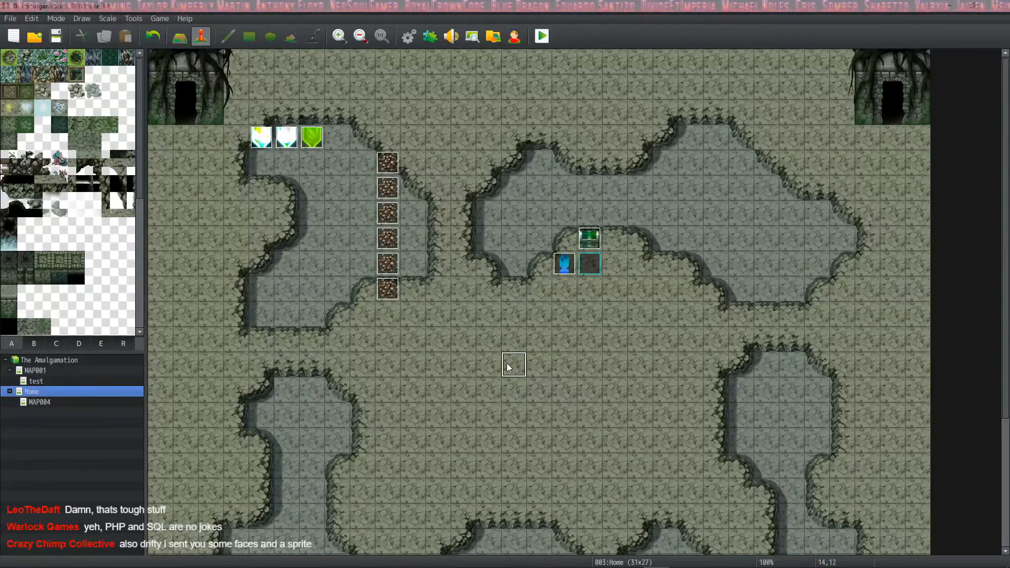
{"action": "key", "text": "super+s"}
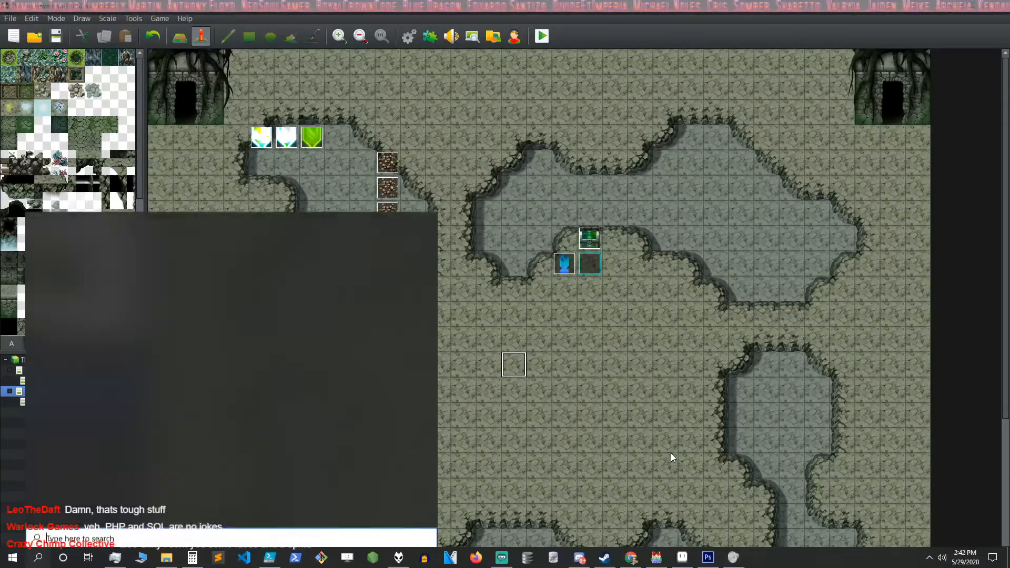
{"action": "left_click", "coordinate": [546, 318]}
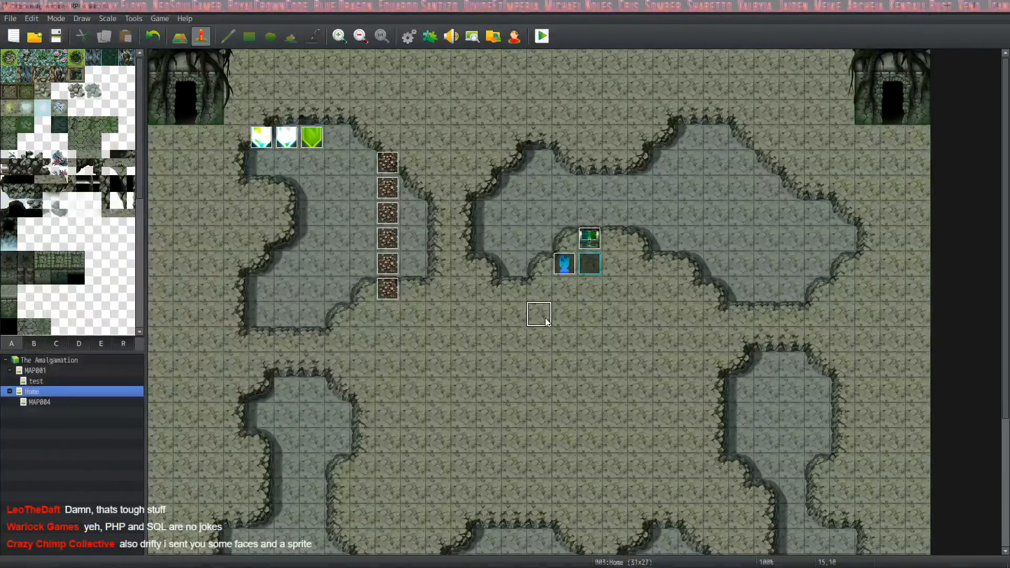
{"action": "key", "text": "super+s"}
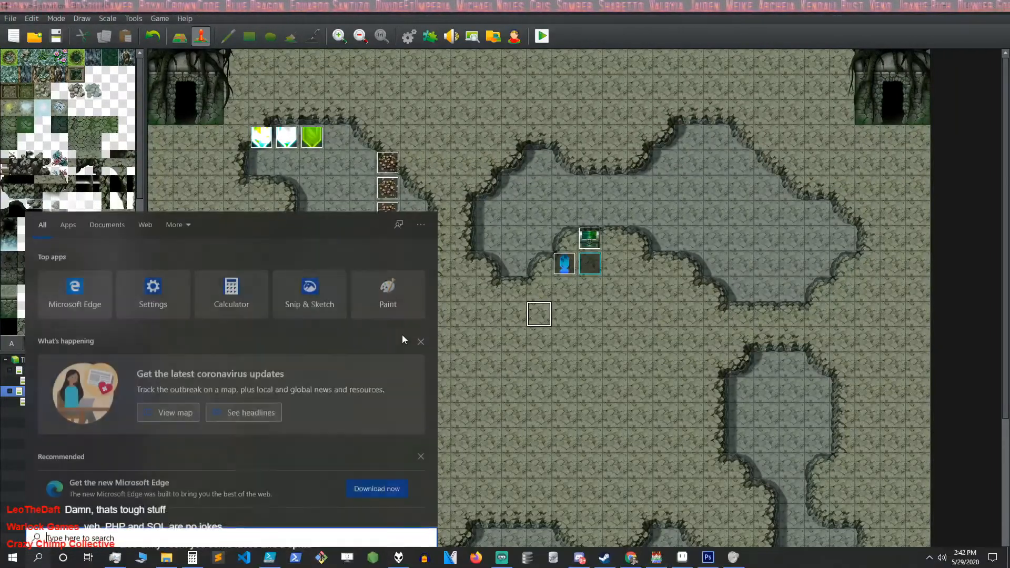
{"action": "left_click", "coordinate": [546, 349]}
{"action": "double_click", "coordinate": [545, 352]}
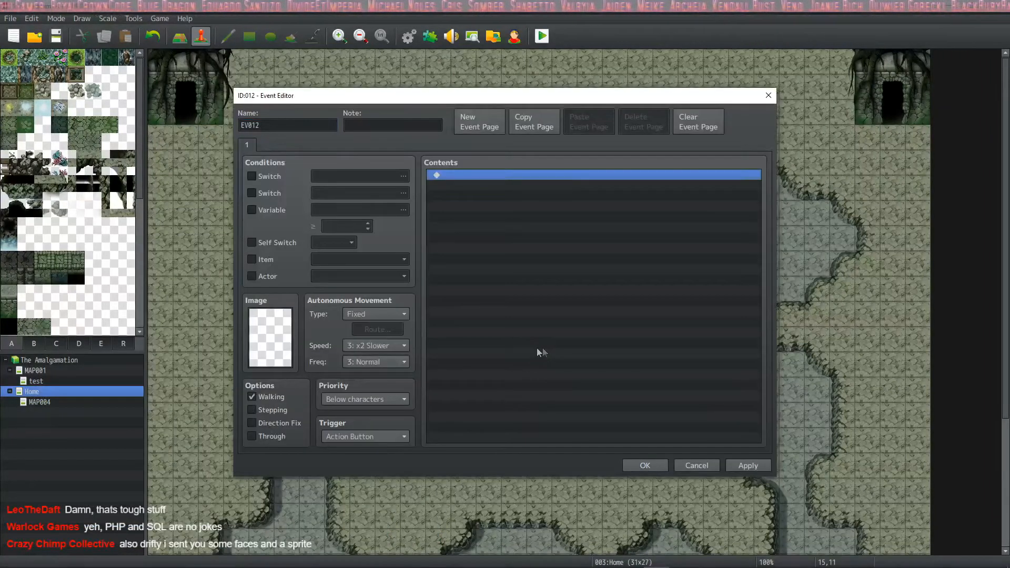
{"action": "left_click", "coordinate": [647, 464]}
{"action": "key", "text": "Left"}
{"action": "key", "text": "Left"}
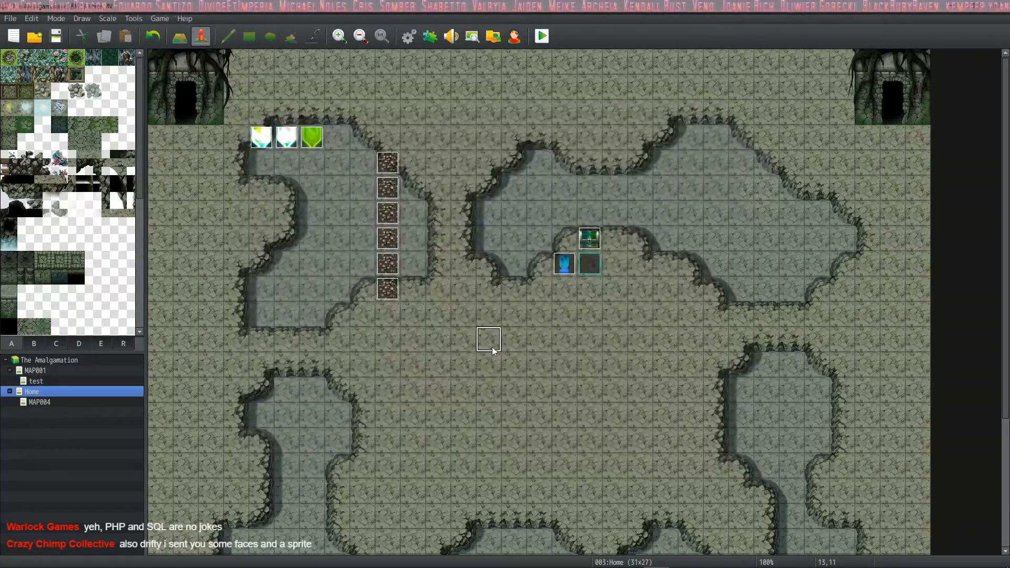
{"action": "key", "text": "super+s"}
{"action": "left_click", "coordinate": [558, 361]}
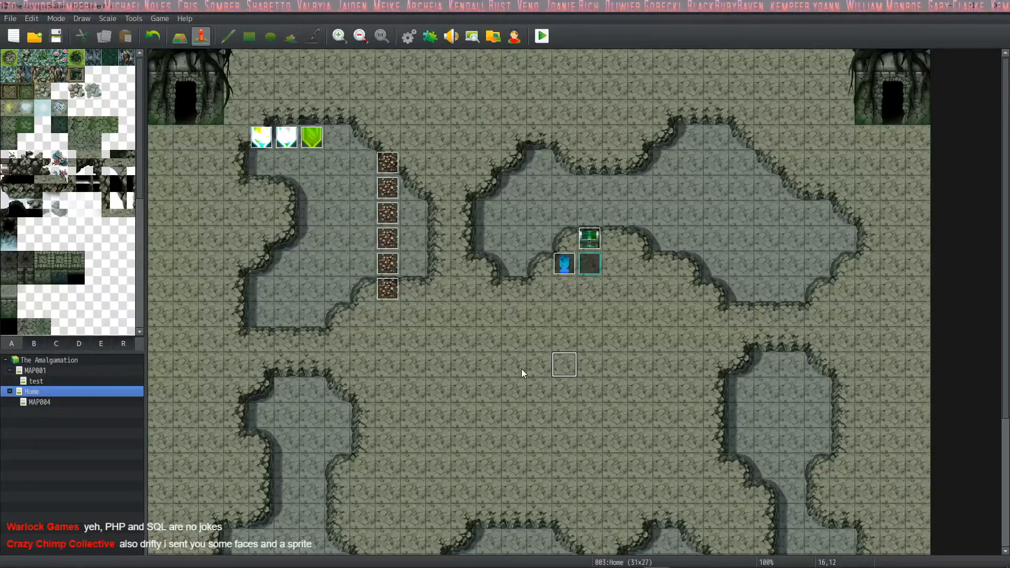
Step: Capture a rectangular screen snip of the map around the arrow and rock events, and a small freeform snip of the map
{"action": "key", "text": "super+shift+s"}
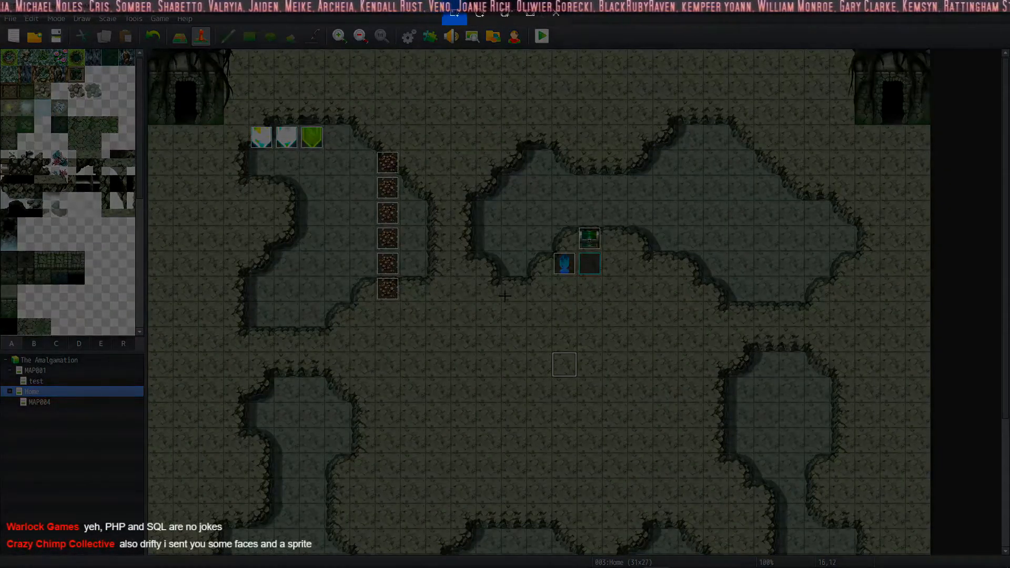
{"action": "left_click_drag", "start_coordinate": [225, 104], "coordinate": [606, 413]}
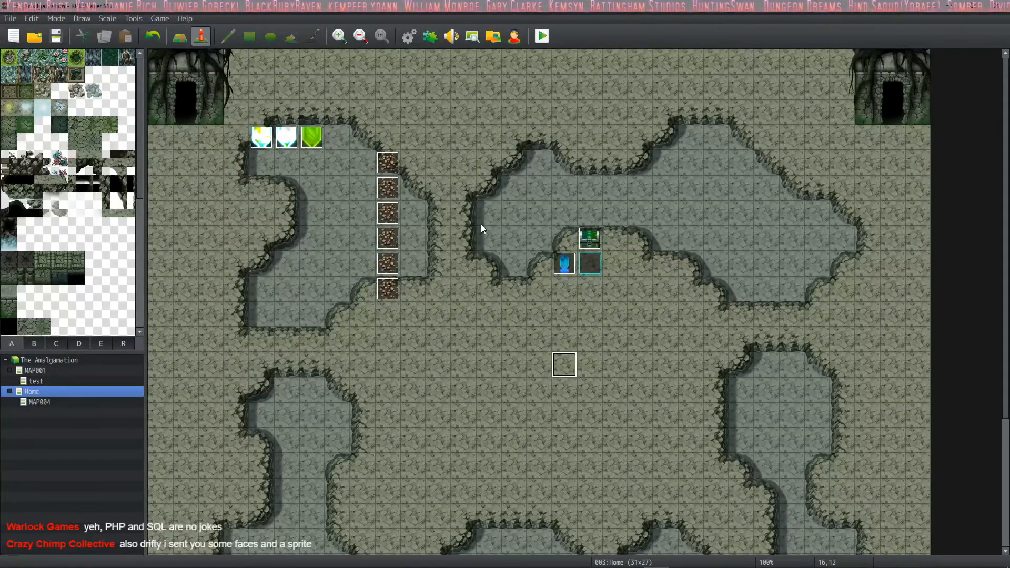
{"action": "key", "text": "super+shift+s"}
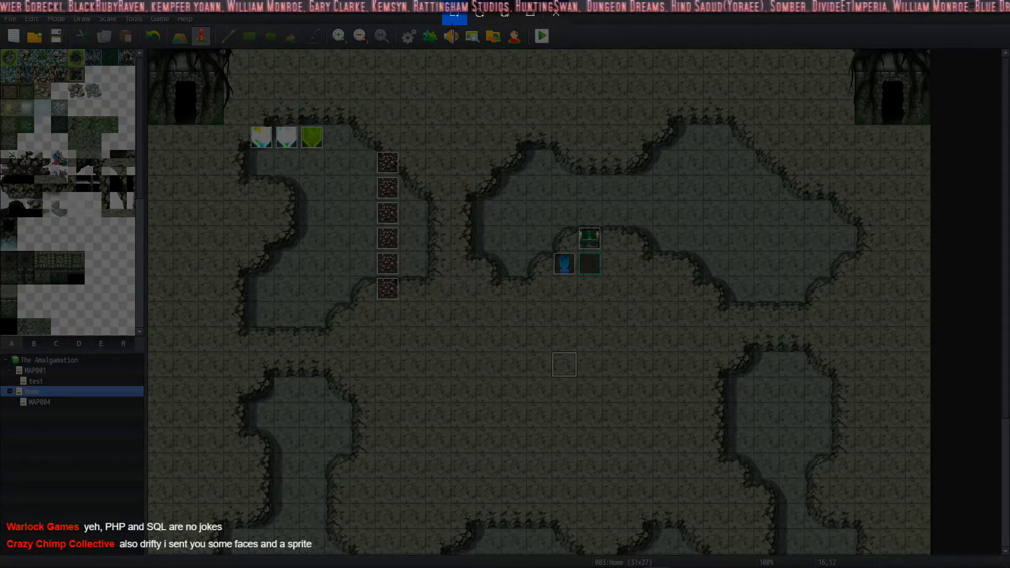
{"action": "left_click", "coordinate": [480, 19]}
{"action": "mouse_move", "coordinate": [439, 239]}
{"action": "left_mouse_down"}
{"action": "mouse_move", "coordinate": [479, 207]}
{"action": "mouse_move", "coordinate": [575, 311]}
{"action": "mouse_move", "coordinate": [677, 541]}
{"action": "mouse_move", "coordinate": [213, 304]}
{"action": "mouse_move", "coordinate": [466, 270]}
{"action": "left_mouse_up"}
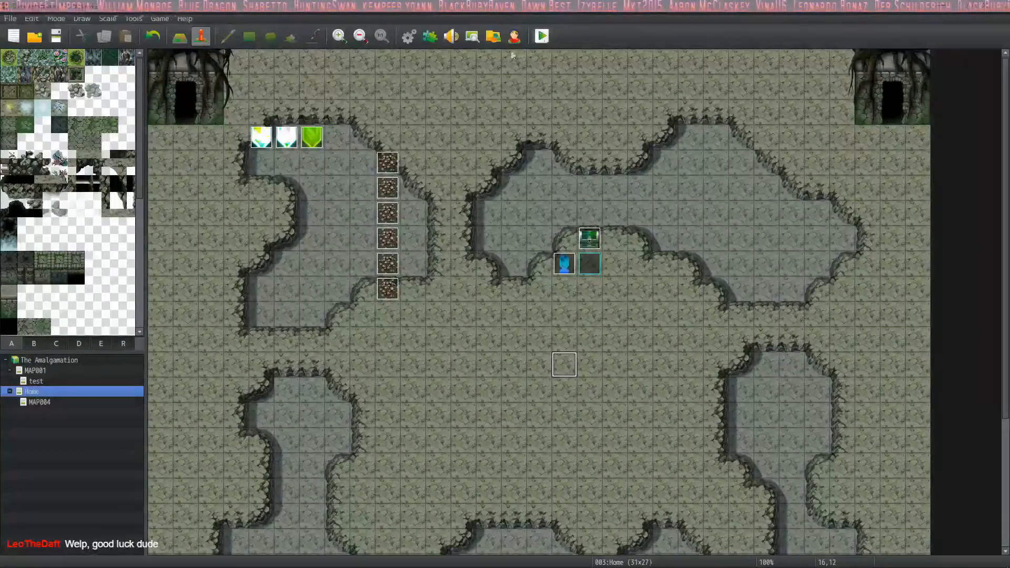
Step: Capture a rectangular screen snip of the map area holding the three arrow events and the column of rock events
{"action": "key", "text": "super+shift+s"}
{"action": "left_click", "coordinate": [455, 13]}
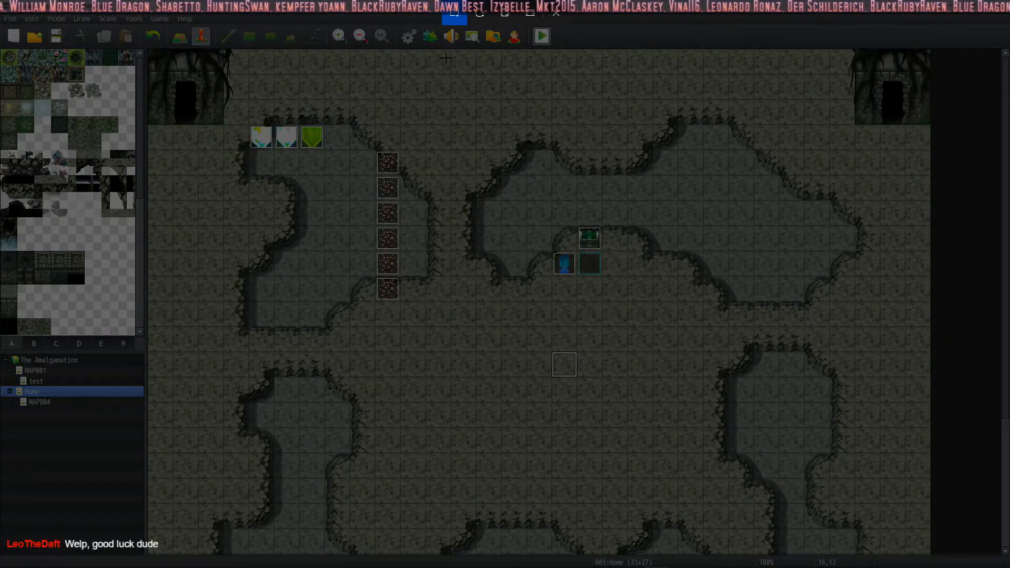
{"action": "left_click_drag", "start_coordinate": [242, 113], "coordinate": [480, 317]}
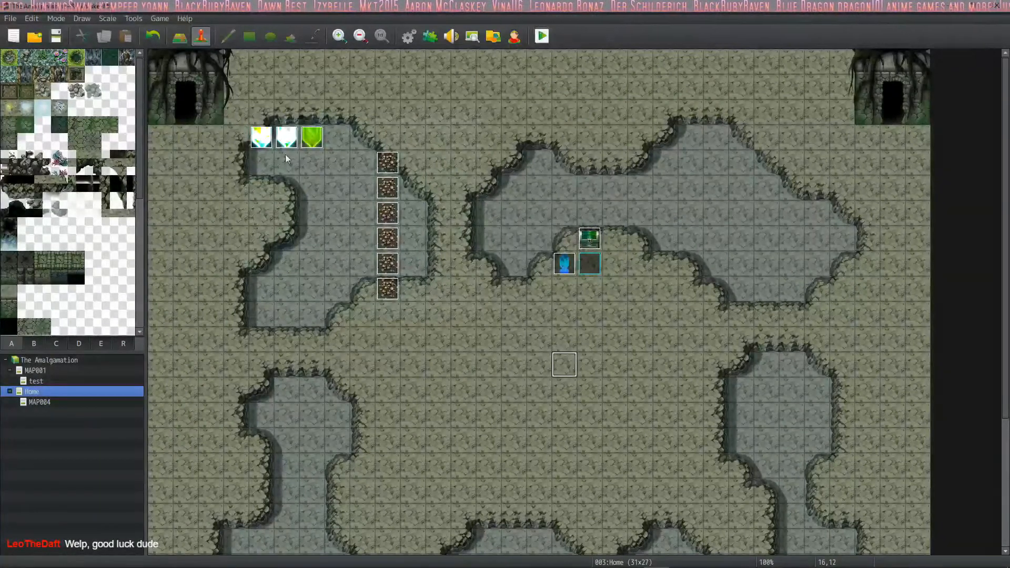
Step: Switch to Discord and upload the copied map snip to the the_amalgamation channel
{"action": "mouse_move", "coordinate": [528, 564]}
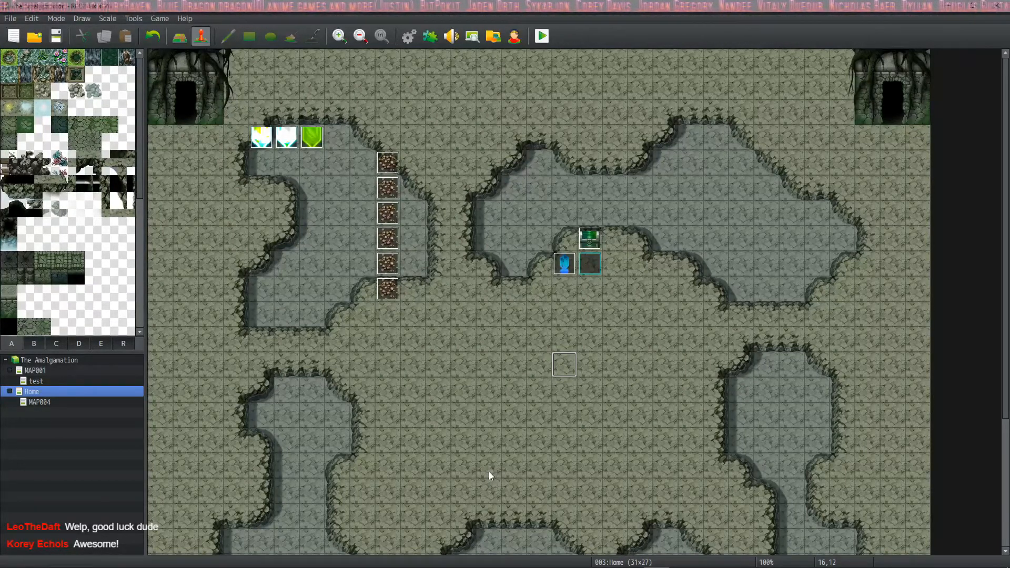
{"action": "left_click", "coordinate": [579, 557]}
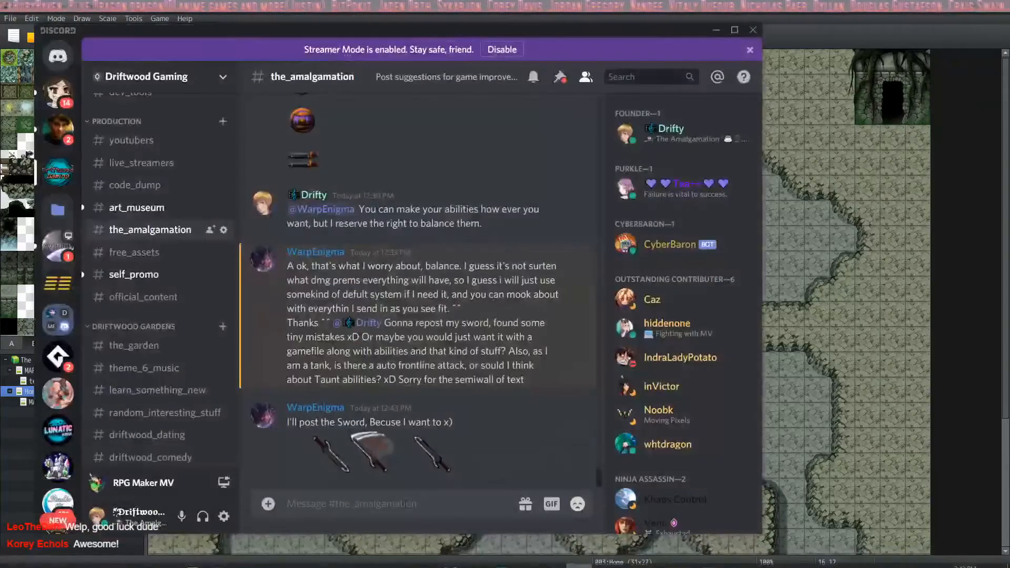
{"action": "key", "text": "ctrl+v"}
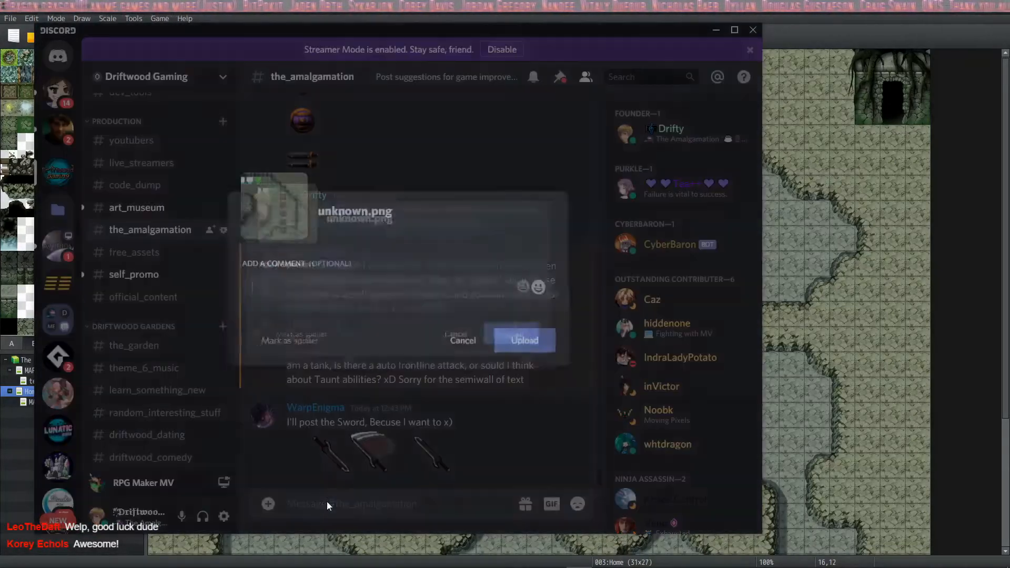
{"action": "left_click", "coordinate": [516, 343]}
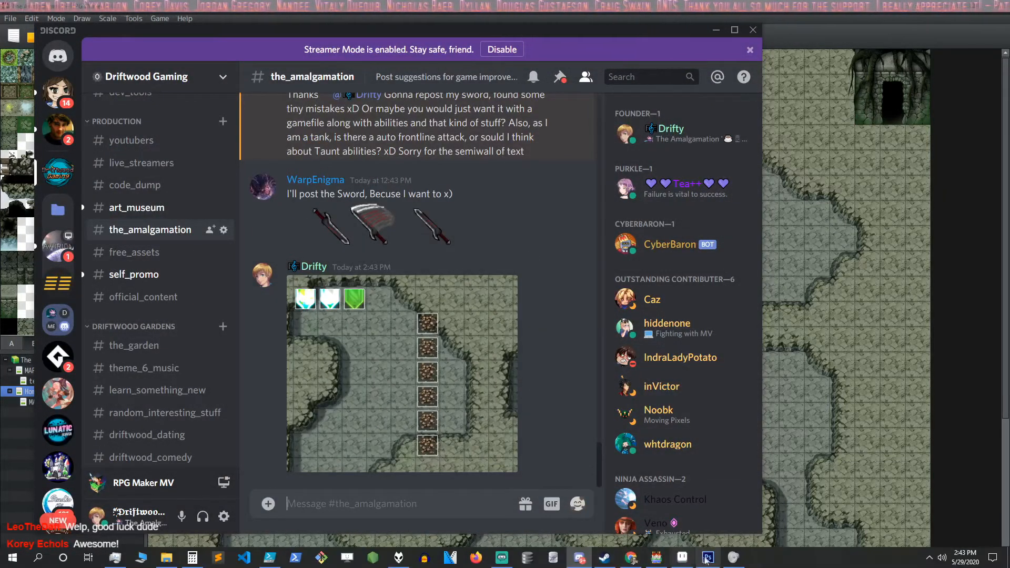
Step: Switch to Photoshop, create a new document with the Clipboard preset, and paste the map snip into it
{"action": "left_click", "coordinate": [705, 561]}
{"action": "left_click", "coordinate": [32, 7]}
{"action": "left_click", "coordinate": [34, 20]}
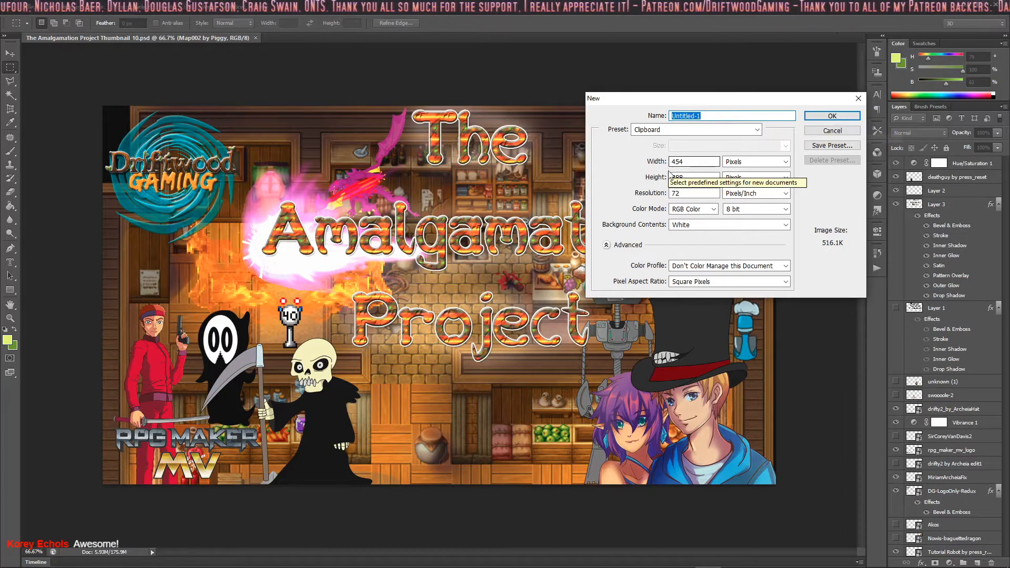
{"action": "left_click", "coordinate": [821, 114]}
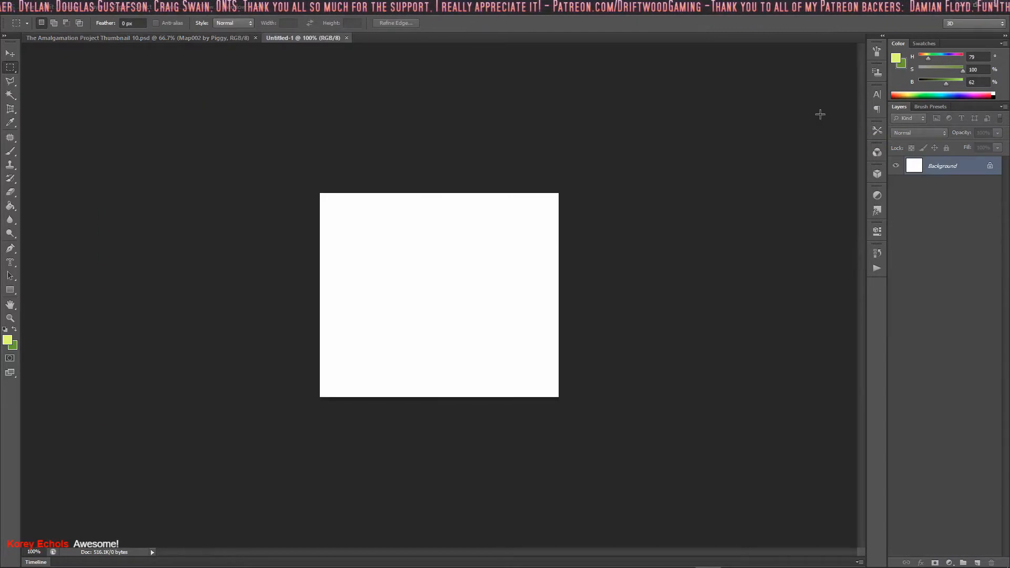
{"action": "key", "text": "ctrl+v"}
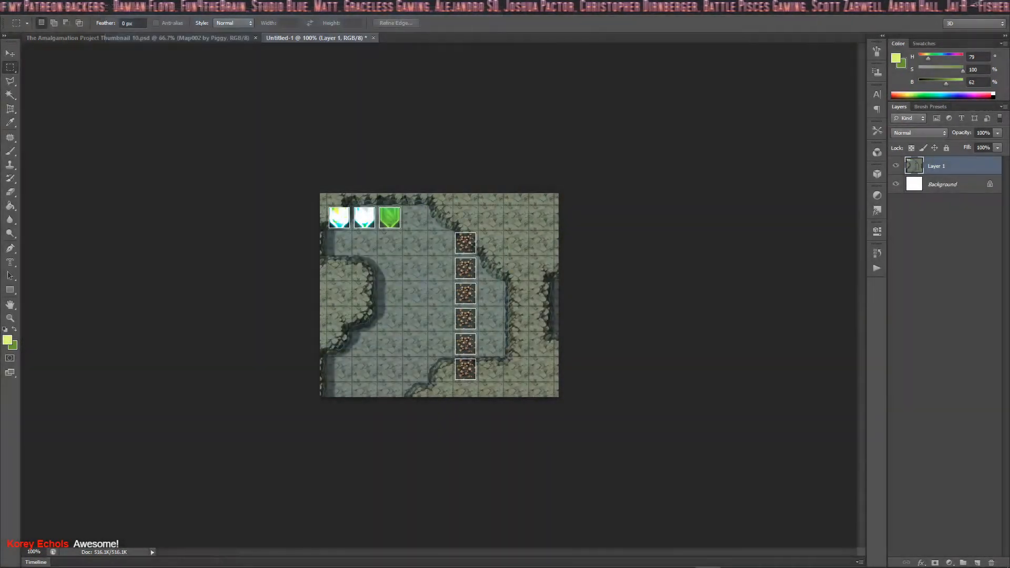
Step: Create another new document sized to the clipboard and paste the captured part of the Photoshop window into it
{"action": "left_click", "coordinate": [24, 6]}
{"action": "left_click", "coordinate": [37, 19]}
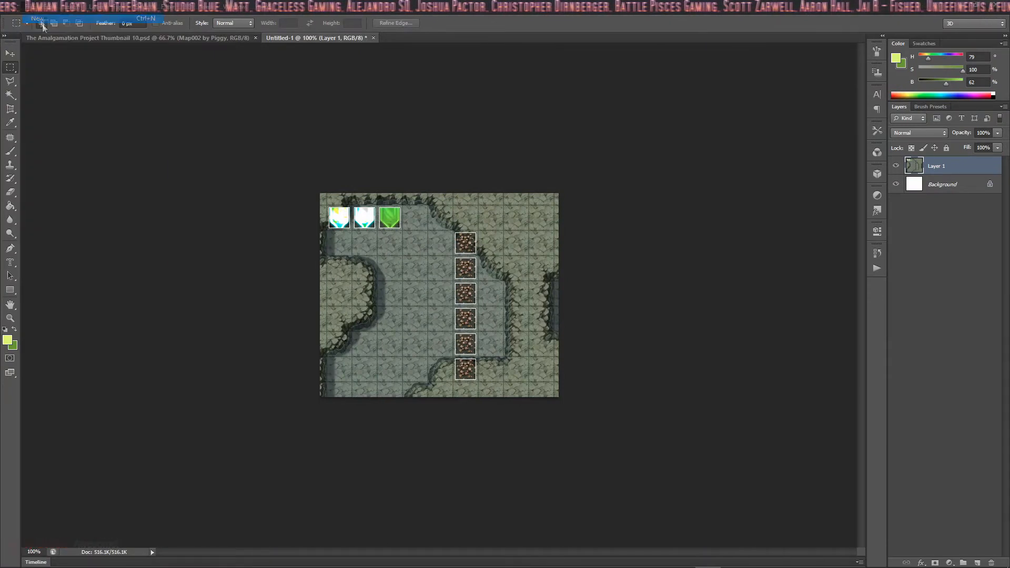
{"action": "left_click", "coordinate": [831, 117]}
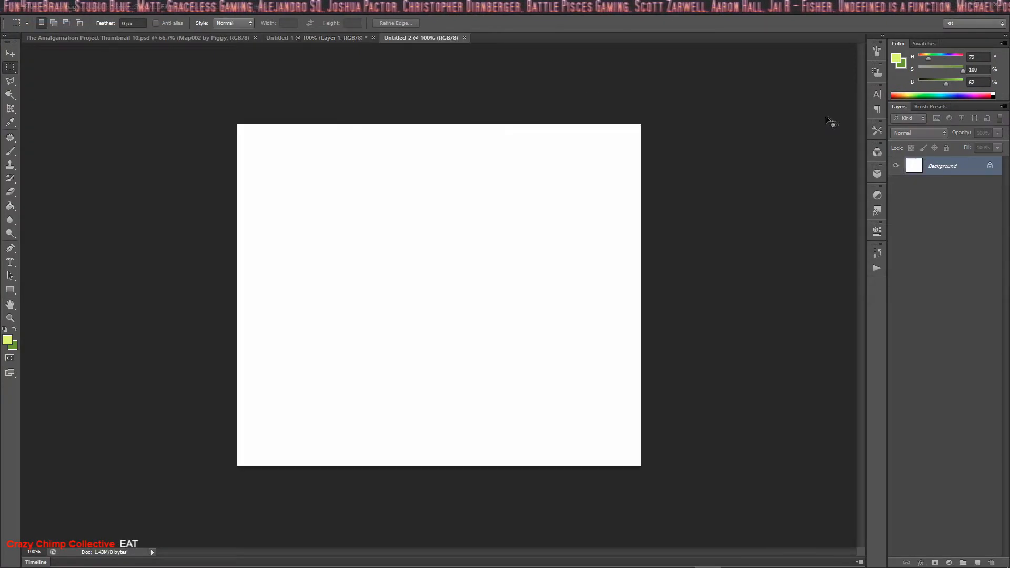
{"action": "key", "text": "ctrl+v"}
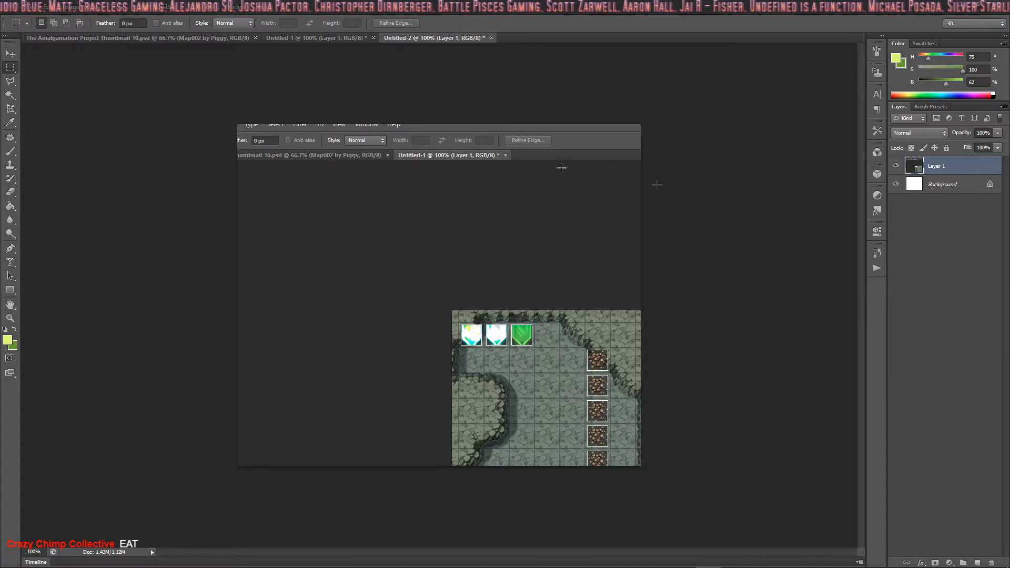
Step: Close the Untitled-1 and Untitled-2 documents without saving them
{"action": "left_click", "coordinate": [372, 37]}
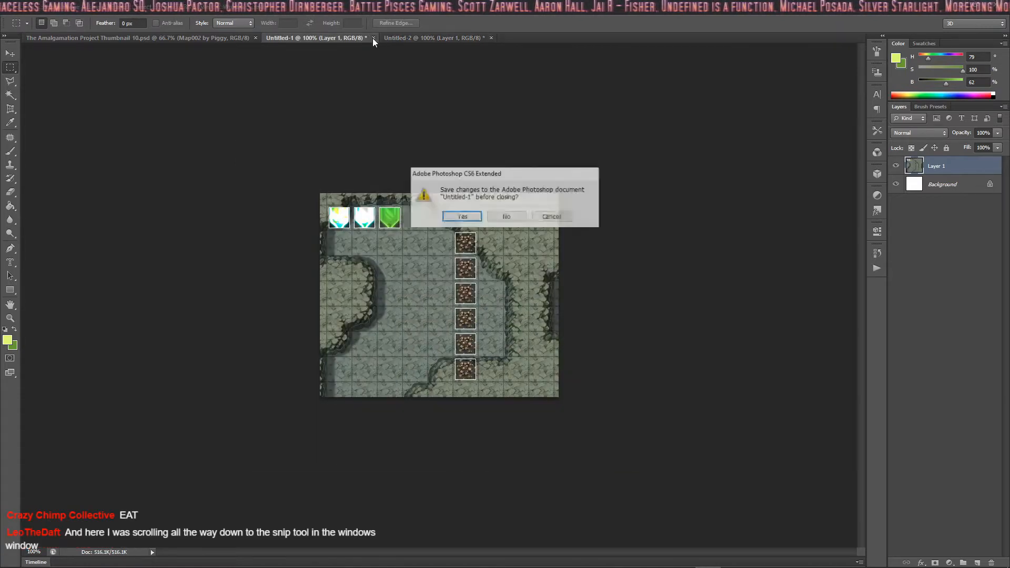
{"action": "left_click", "coordinate": [507, 216]}
{"action": "left_click", "coordinate": [373, 38]}
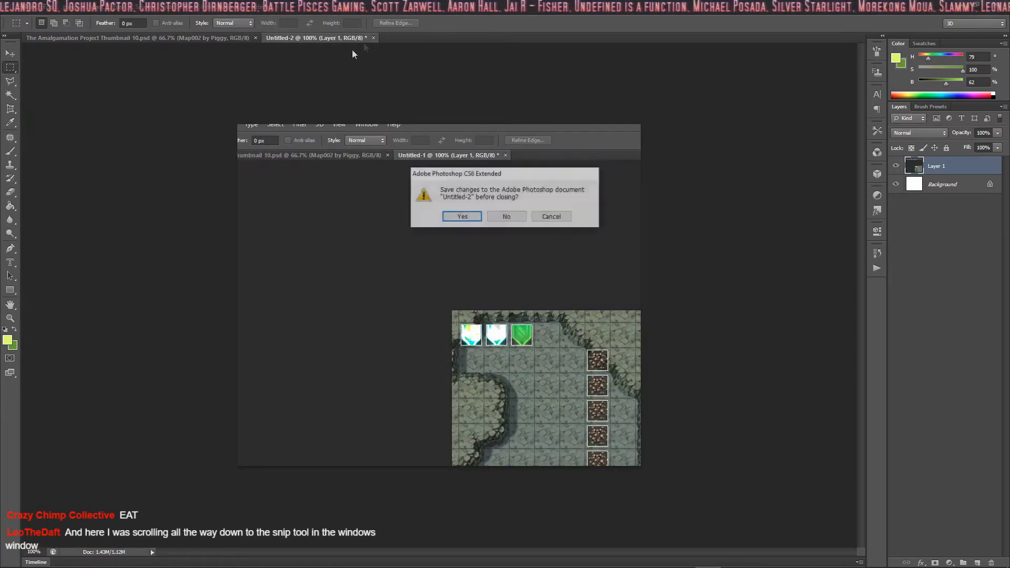
{"action": "left_click", "coordinate": [510, 215]}
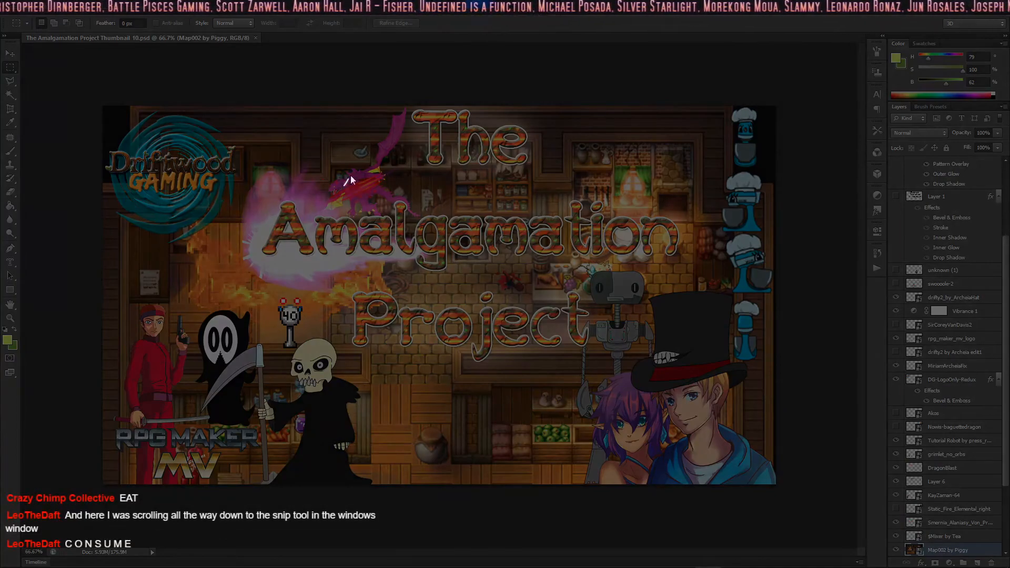
Step: Capture a jagged freeform snip of the thumbnail artwork and paste it into a new 1508 x 817 pixel document
{"action": "mouse_move", "coordinate": [351, 181]}
{"action": "left_mouse_down"}
{"action": "mouse_move", "coordinate": [647, 174]}
{"action": "mouse_move", "coordinate": [610, 488]}
{"action": "mouse_move", "coordinate": [152, 263]}
{"action": "mouse_move", "coordinate": [415, 101]}
{"action": "mouse_move", "coordinate": [419, 113]}
{"action": "left_mouse_up"}
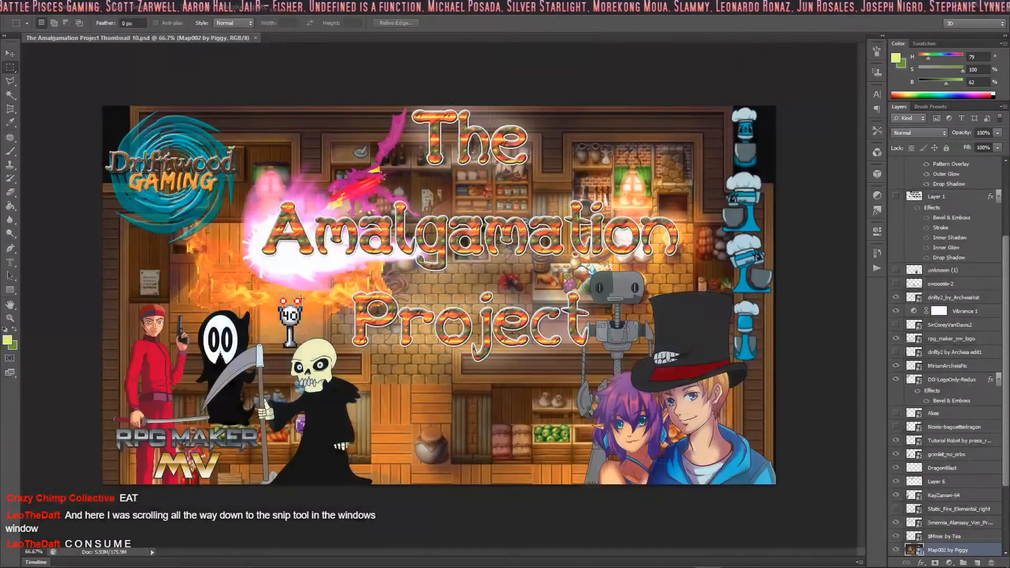
{"action": "left_click", "coordinate": [27, 7]}
{"action": "left_click", "coordinate": [37, 18]}
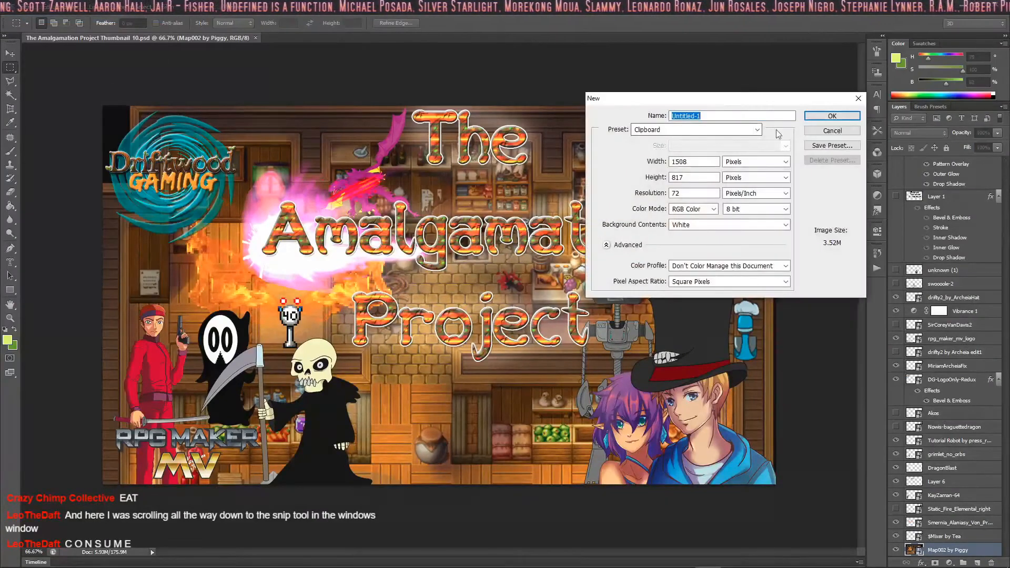
{"action": "left_click", "coordinate": [830, 116]}
{"action": "key", "text": "ctrl+v"}
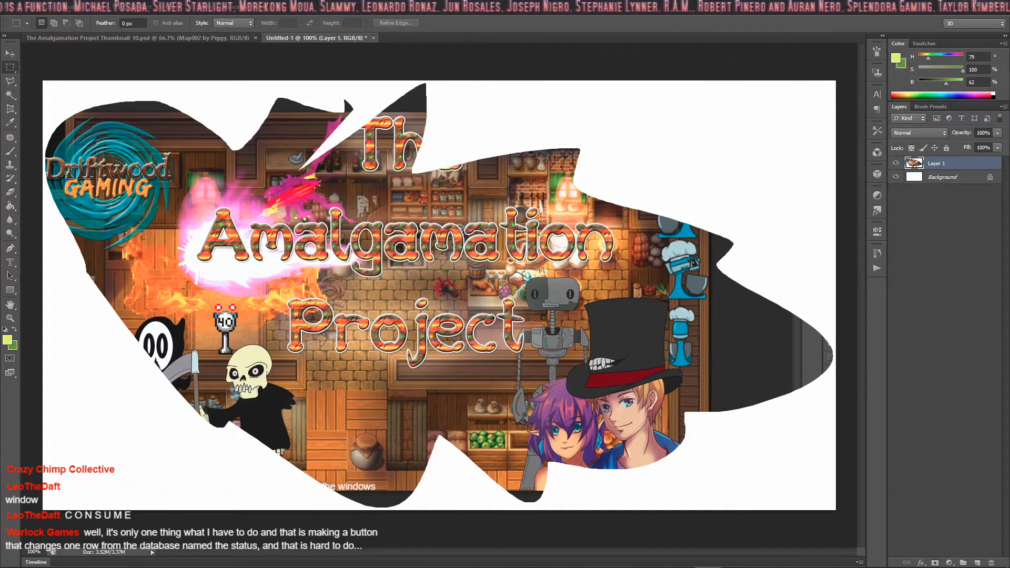
Step: Undo the pasted freeform snip and close the blank Untitled-1 document
{"action": "key", "text": "ctrl+z"}
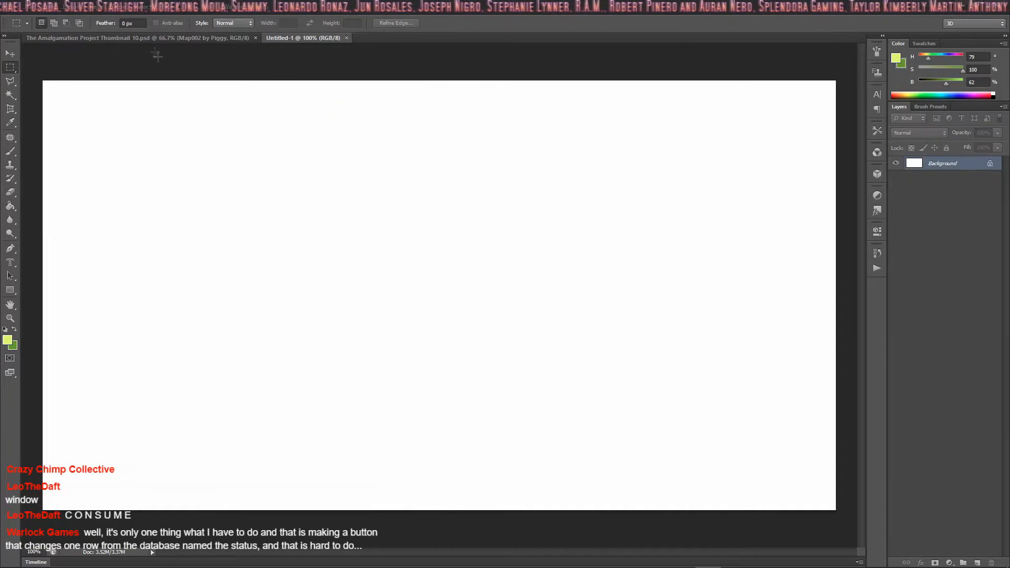
{"action": "key", "text": "ctrl+z"}
{"action": "key", "text": "ctrl+z"}
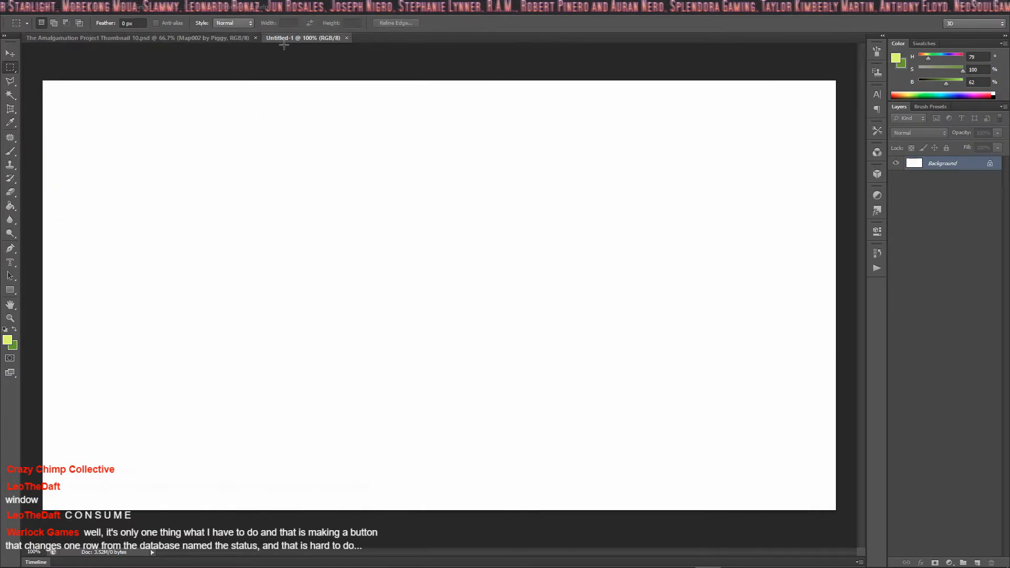
{"action": "left_click", "coordinate": [343, 38]}
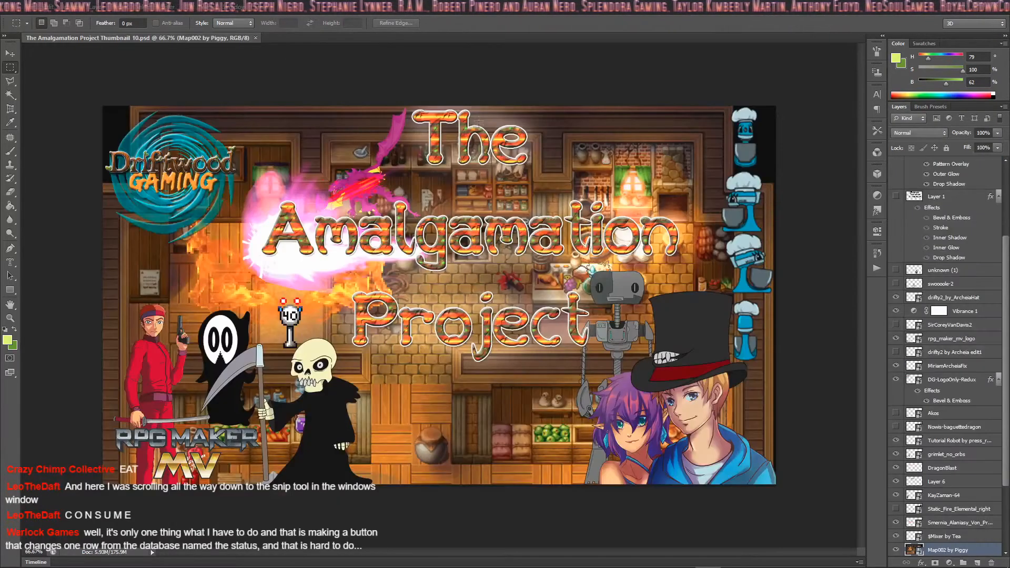
Step: Capture a heart-shaped freeform screen snip of the Amalgamation Project thumbnail artwork
{"action": "key", "text": "super+shift+s"}
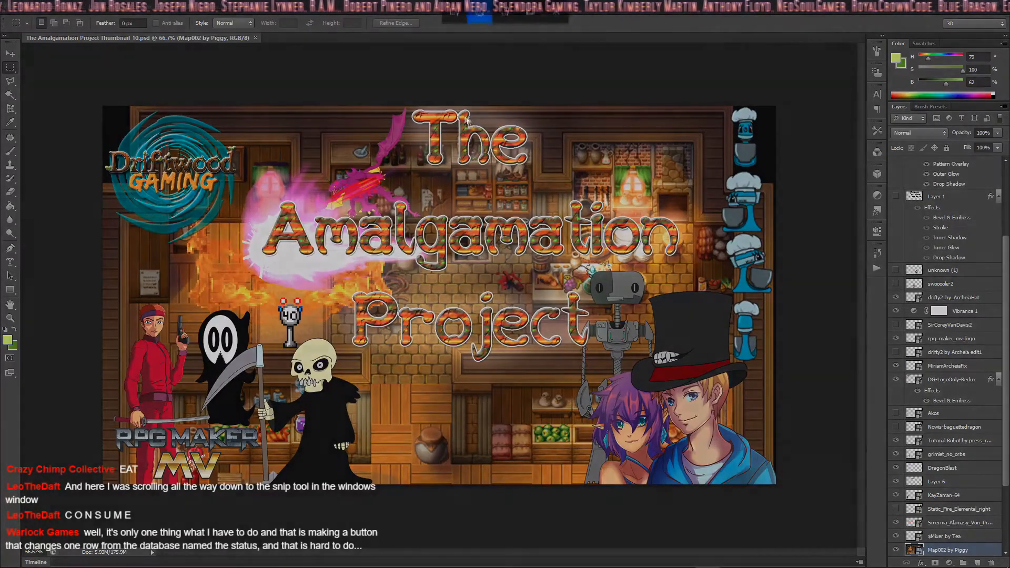
{"action": "mouse_move", "coordinate": [473, 101]}
{"action": "left_mouse_down"}
{"action": "mouse_move", "coordinate": [462, 75]}
{"action": "mouse_move", "coordinate": [268, 59]}
{"action": "mouse_move", "coordinate": [174, 184]}
{"action": "mouse_move", "coordinate": [379, 426]}
{"action": "mouse_move", "coordinate": [555, 526]}
{"action": "mouse_move", "coordinate": [784, 387]}
{"action": "mouse_move", "coordinate": [631, 75]}
{"action": "mouse_move", "coordinate": [474, 102]}
{"action": "left_mouse_up"}
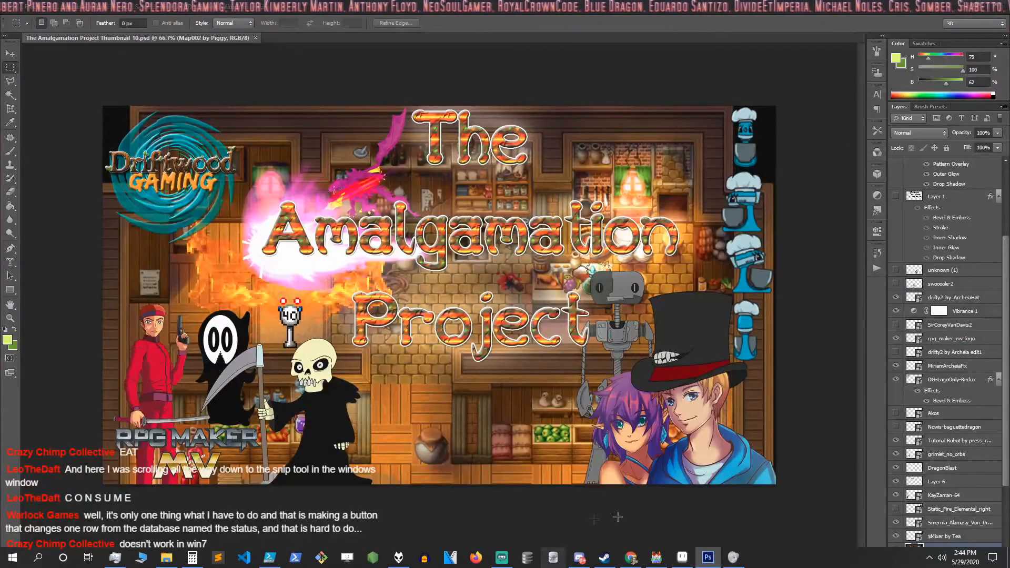
Step: Switch to Discord and delete the message with the map snip from the the_amalgamation channel
{"action": "left_click", "coordinate": [580, 559]}
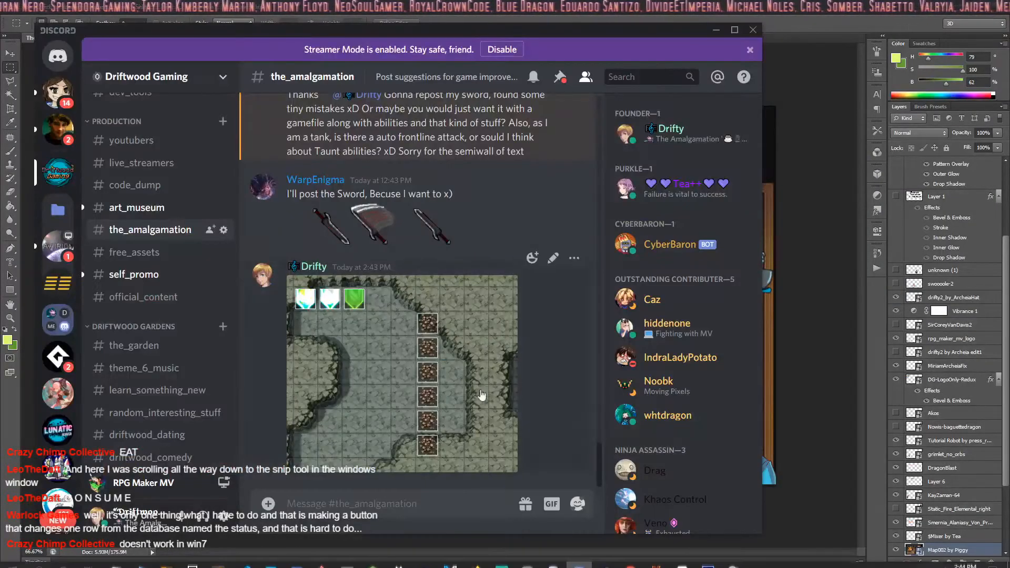
{"action": "left_click", "coordinate": [574, 258]}
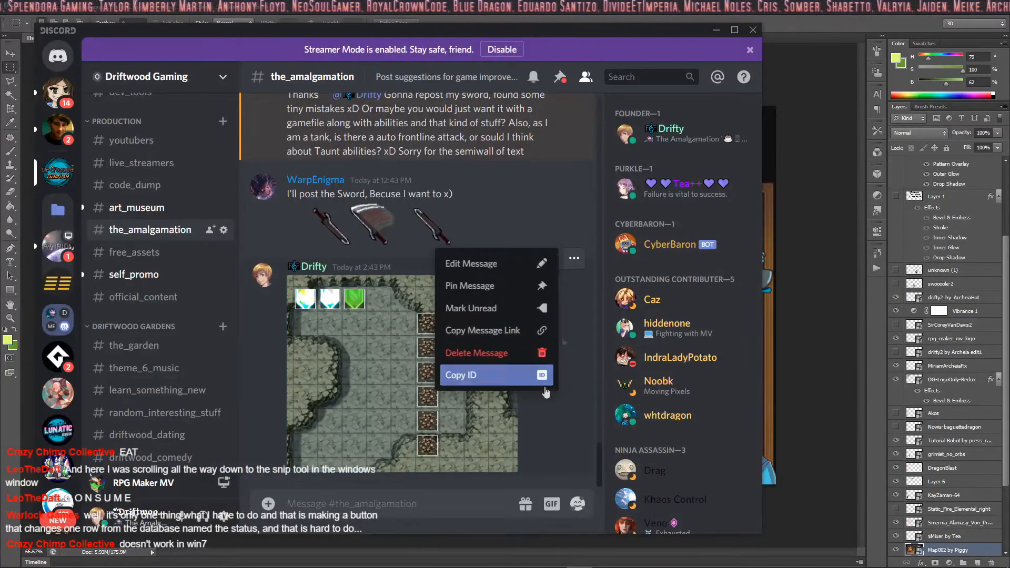
{"action": "left_click", "coordinate": [492, 359]}
{"action": "left_click", "coordinate": [495, 431]}
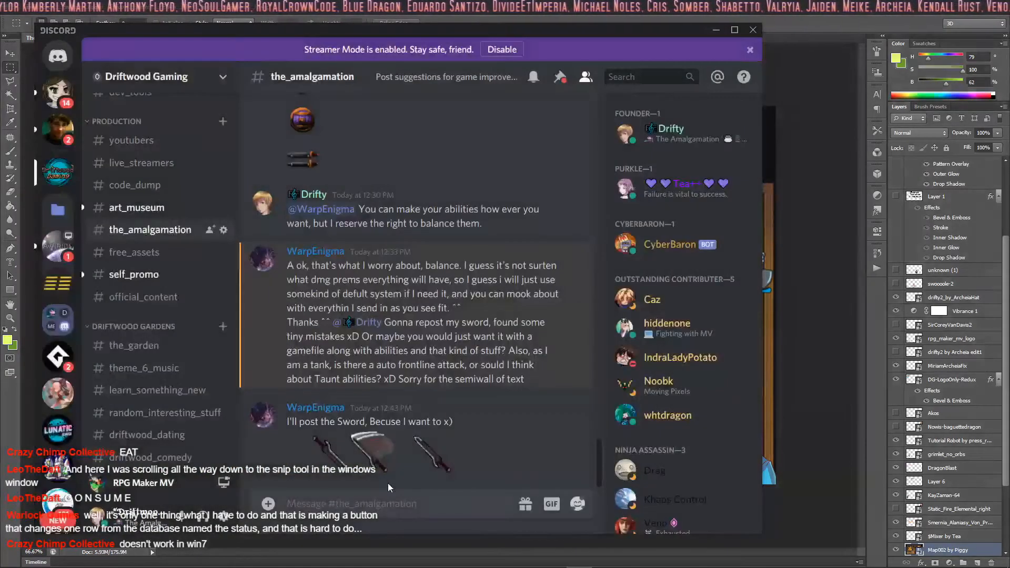
Step: Upload the heart-shaped snip to the the_amalgamation channel and minimize Discord
{"action": "left_click", "coordinate": [370, 505]}
{"action": "key", "text": "ctrl+v"}
{"action": "key", "text": "Return"}
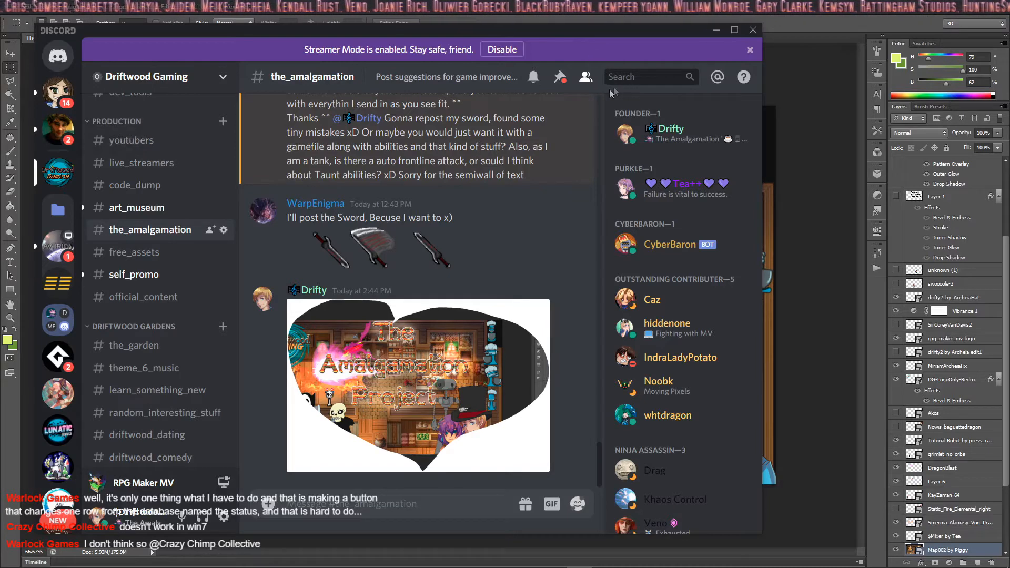
{"action": "left_click", "coordinate": [716, 31]}
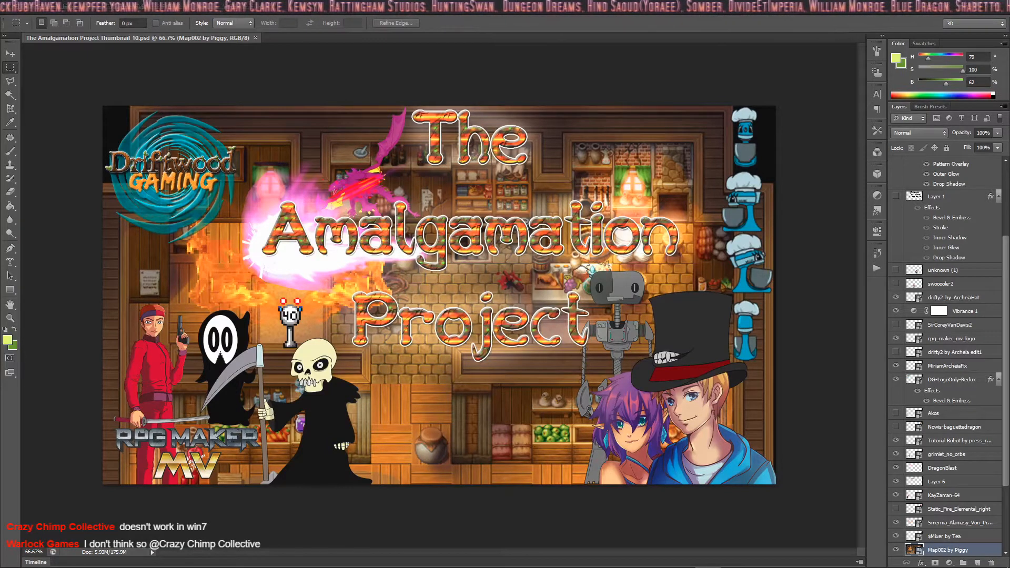
{"action": "mouse_move", "coordinate": [506, 566]}
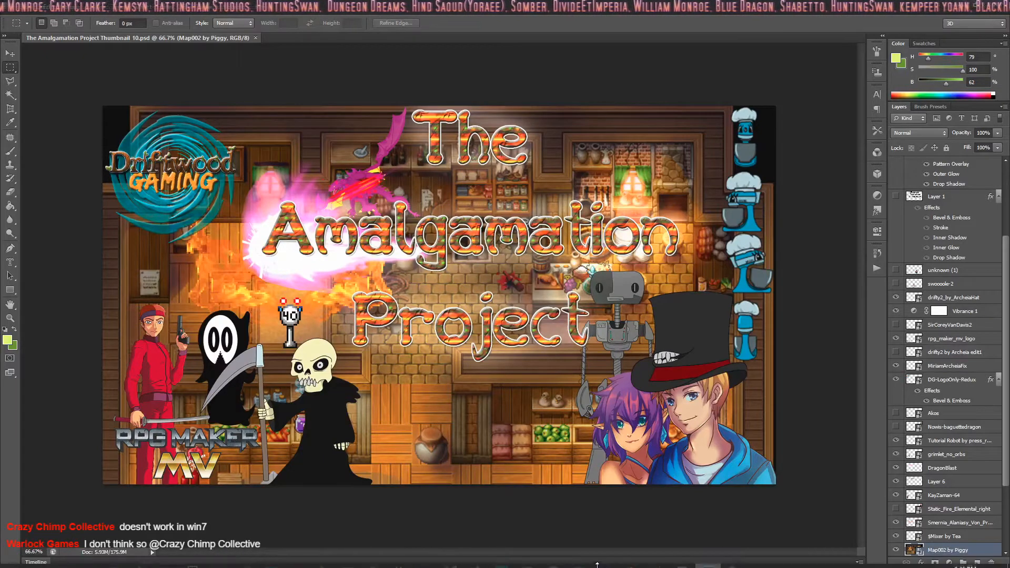
{"action": "left_click", "coordinate": [33, 12]}
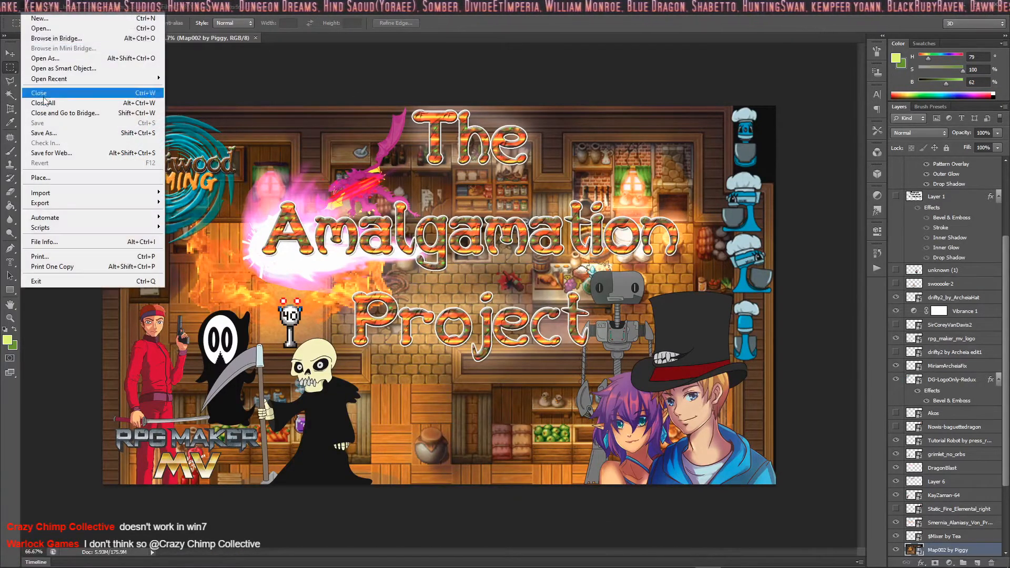
{"action": "left_click", "coordinate": [538, 182]}
{"action": "mouse_move", "coordinate": [590, 565]}
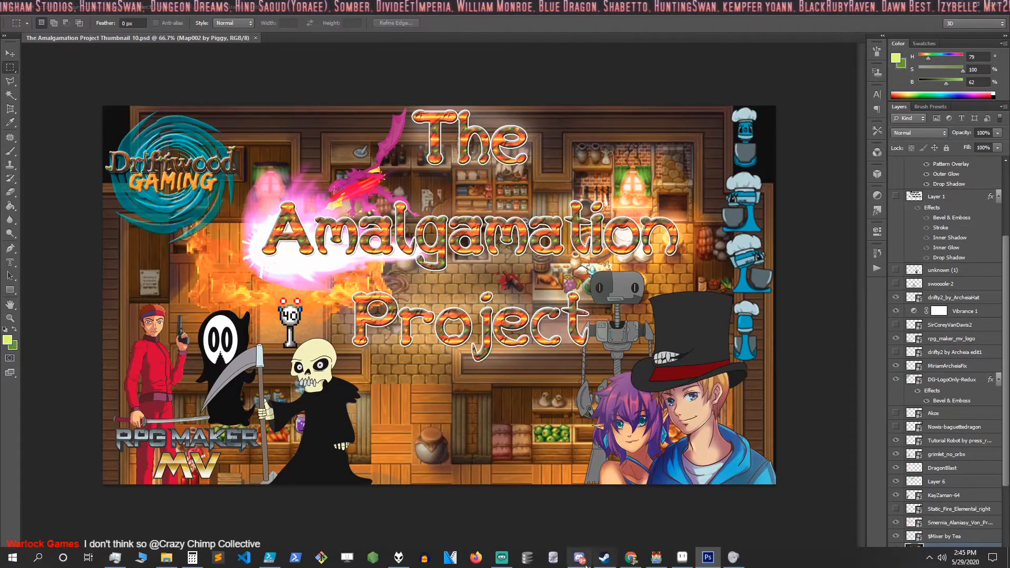
{"action": "left_click", "coordinate": [506, 566]}
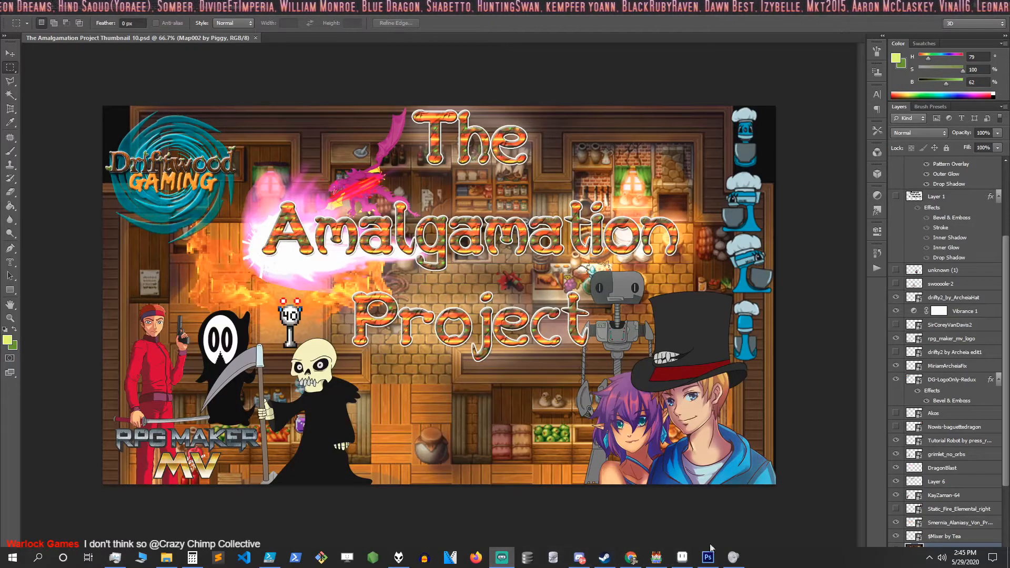
Step: Switch to RPG Maker MV and inspect the Init event's commands on the Home map
{"action": "left_click", "coordinate": [657, 558]}
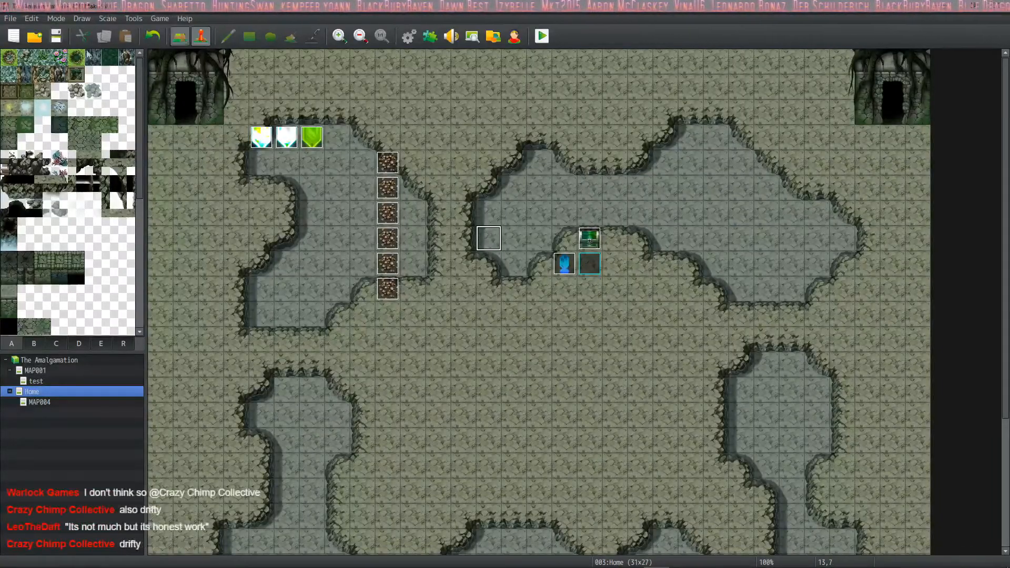
{"action": "double_click", "coordinate": [254, 141]}
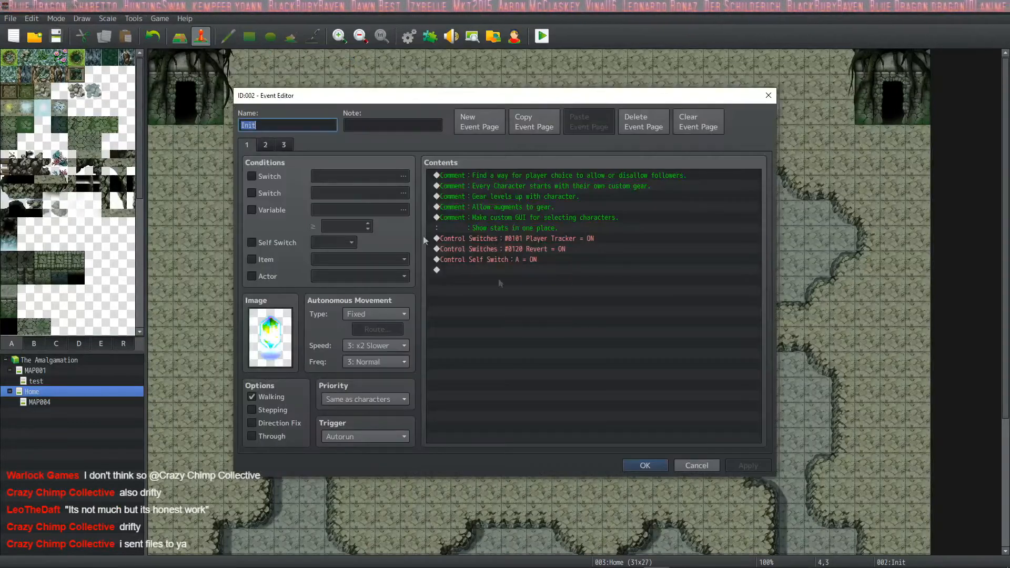
{"action": "left_click", "coordinate": [646, 466]}
Step: Open the Auto Assign 20 Actors event on the Home map and look through its event pages
{"action": "double_click", "coordinate": [276, 136]}
{"action": "left_click", "coordinate": [266, 144]}
{"action": "left_click", "coordinate": [283, 144]}
{"action": "left_click", "coordinate": [302, 144]}
{"action": "left_click", "coordinate": [265, 144]}
{"action": "left_click", "coordinate": [251, 147]}
{"action": "left_click", "coordinate": [285, 144]}
{"action": "left_click", "coordinate": [307, 147]}
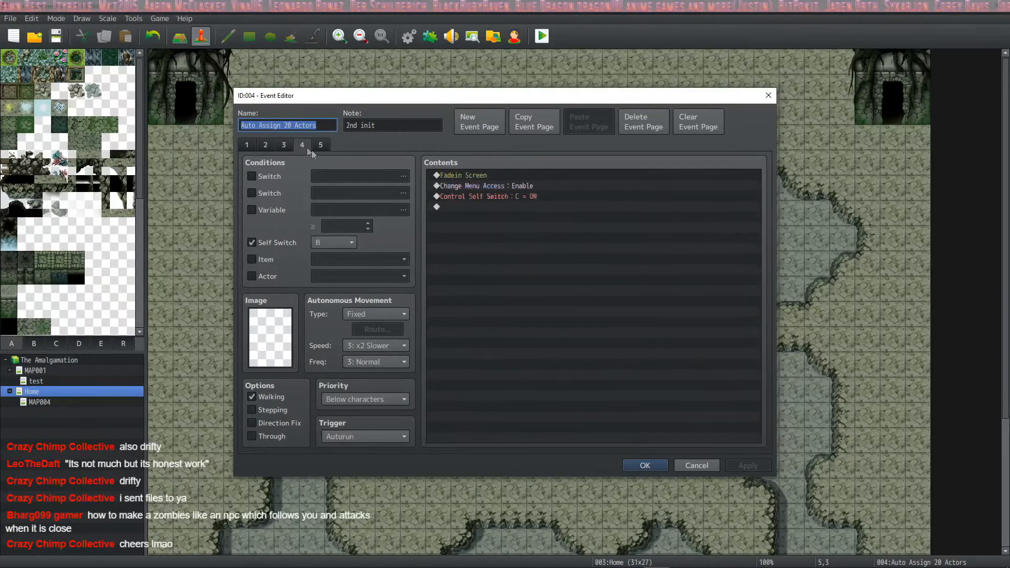
{"action": "left_click", "coordinate": [284, 145]}
{"action": "left_click", "coordinate": [246, 148]}
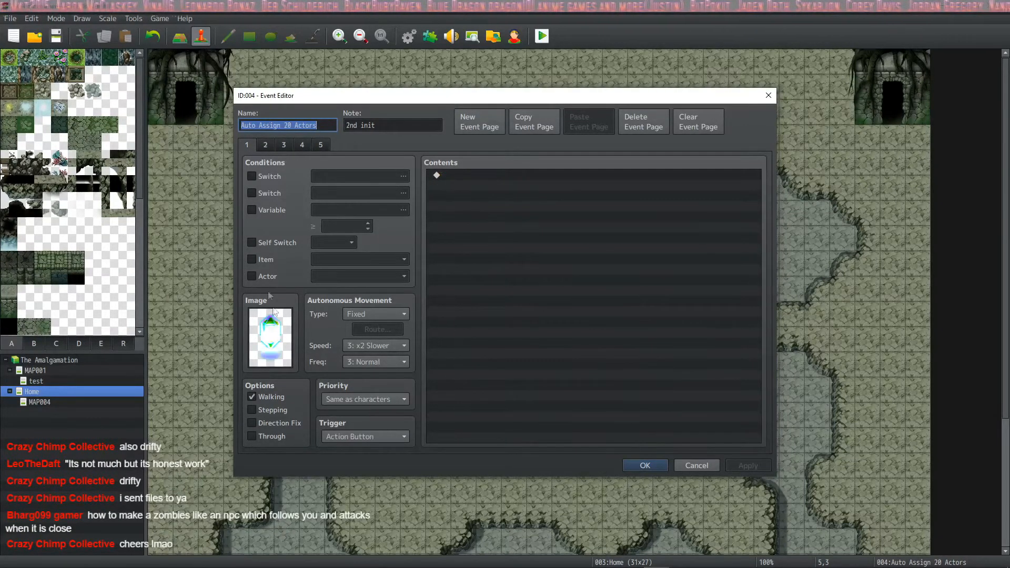
Step: Compare the first page of the Auto Assign 20 Actors event with its following pages, checking triggers and contents
{"action": "left_click_drag", "start_coordinate": [335, 97], "coordinate": [316, 115]}
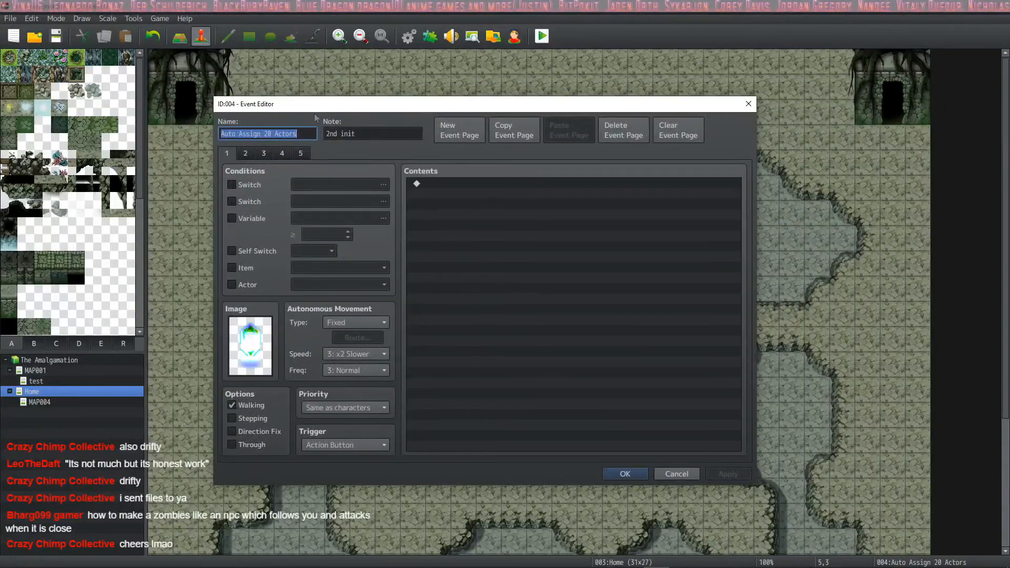
{"action": "left_click", "coordinate": [244, 154]}
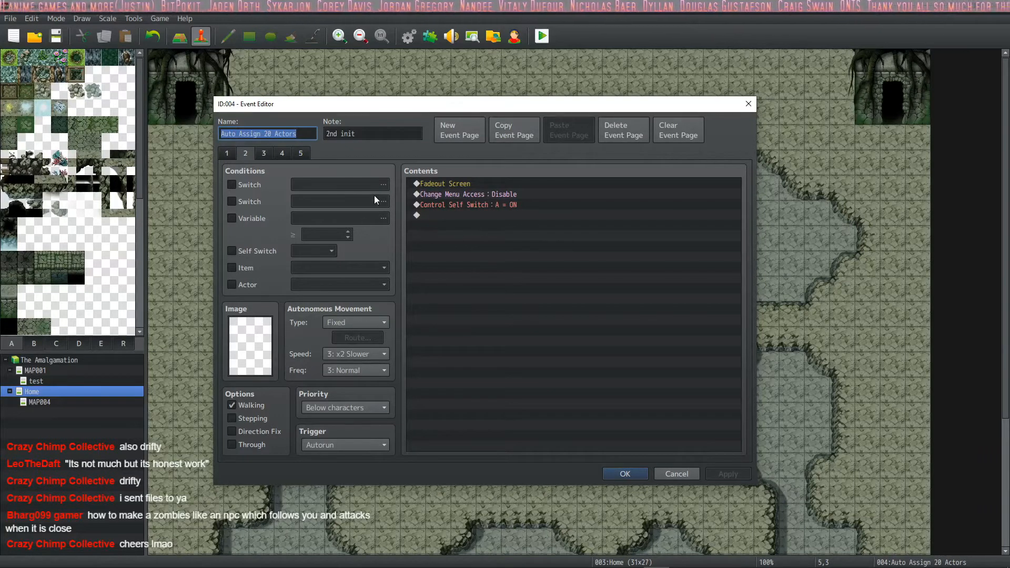
{"action": "left_click", "coordinate": [434, 215]}
{"action": "left_click", "coordinate": [228, 153]}
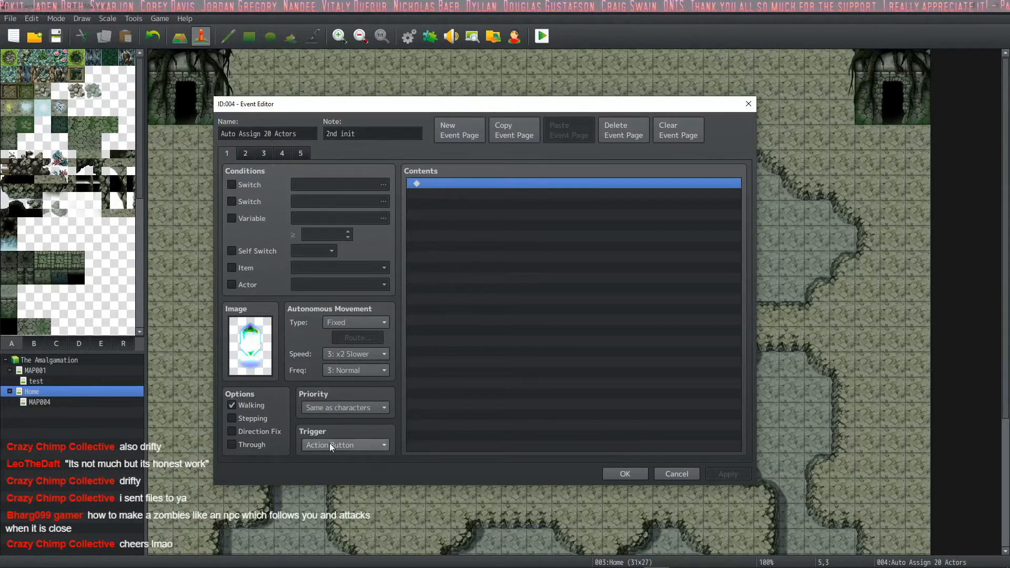
{"action": "left_click_drag", "start_coordinate": [333, 106], "coordinate": [326, 126]}
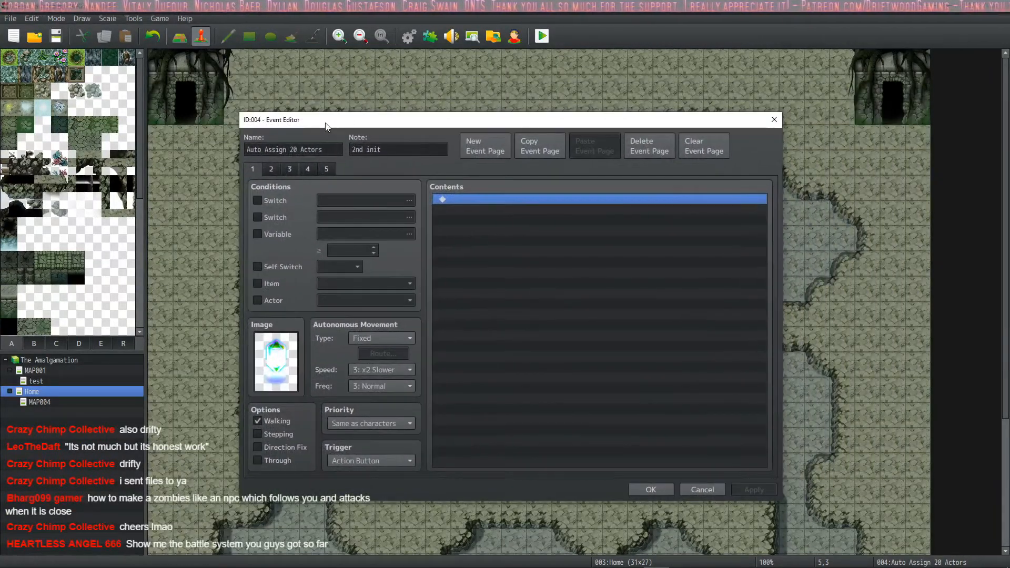
{"action": "left_click", "coordinate": [271, 169]}
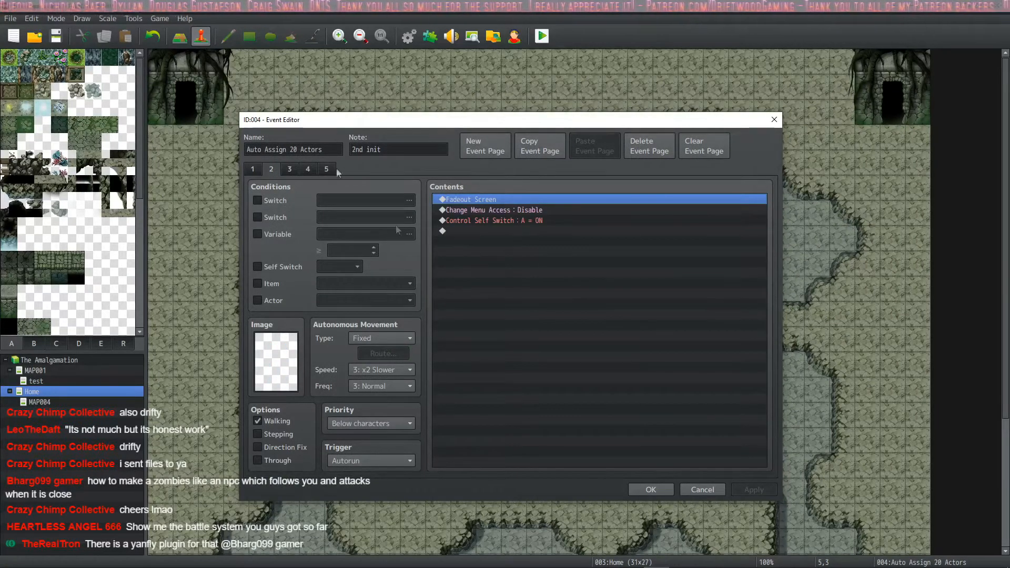
{"action": "left_click", "coordinate": [252, 169]}
{"action": "left_click", "coordinate": [271, 169]}
{"action": "left_click", "coordinate": [290, 169]}
{"action": "left_click", "coordinate": [308, 169]}
{"action": "left_click", "coordinate": [290, 169]}
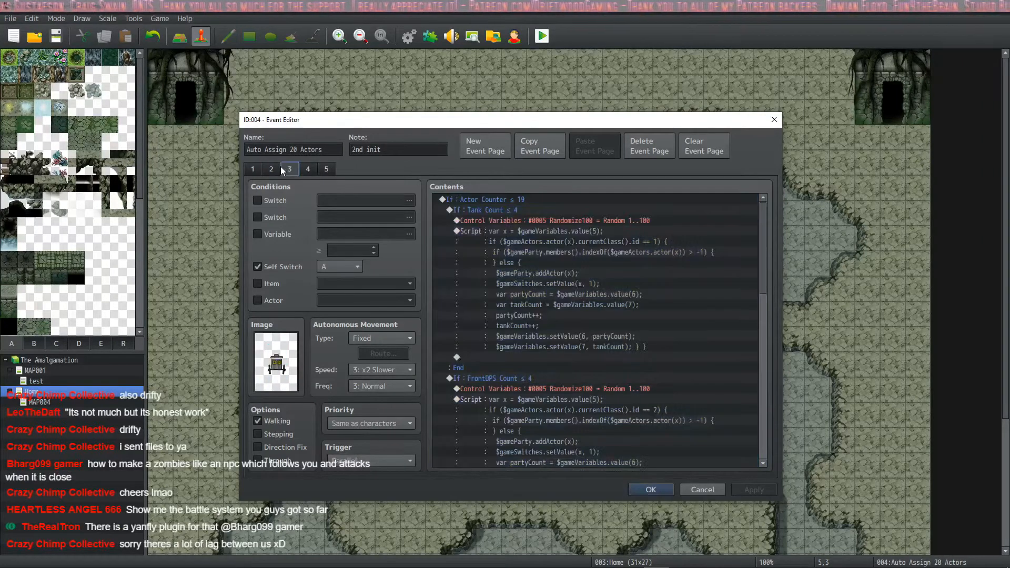
{"action": "left_click", "coordinate": [271, 169]}
{"action": "left_click", "coordinate": [252, 169]}
{"action": "left_click", "coordinate": [271, 169]}
{"action": "left_click", "coordinate": [253, 169]}
{"action": "left_click", "coordinate": [271, 169]}
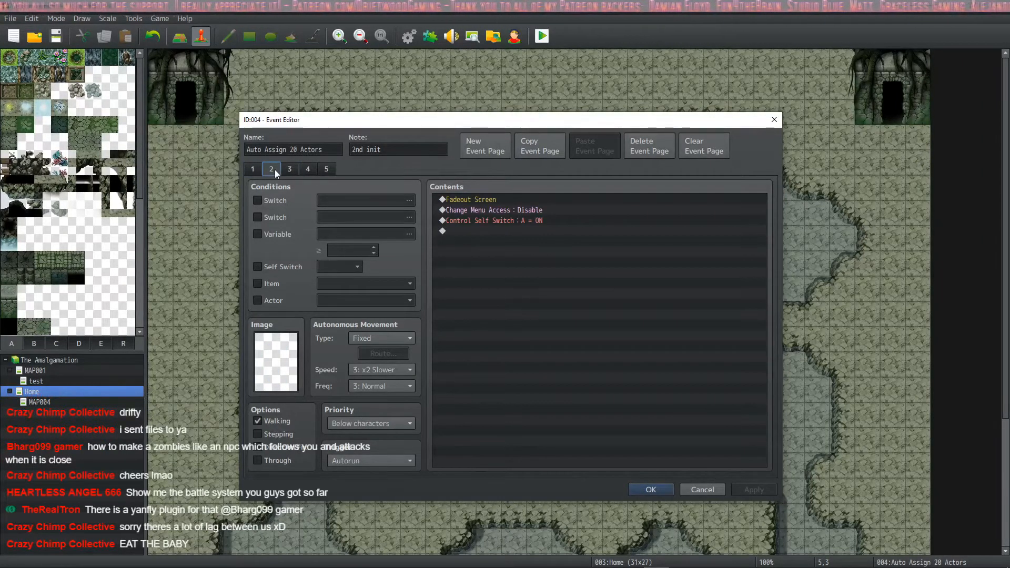
{"action": "left_click", "coordinate": [253, 169]}
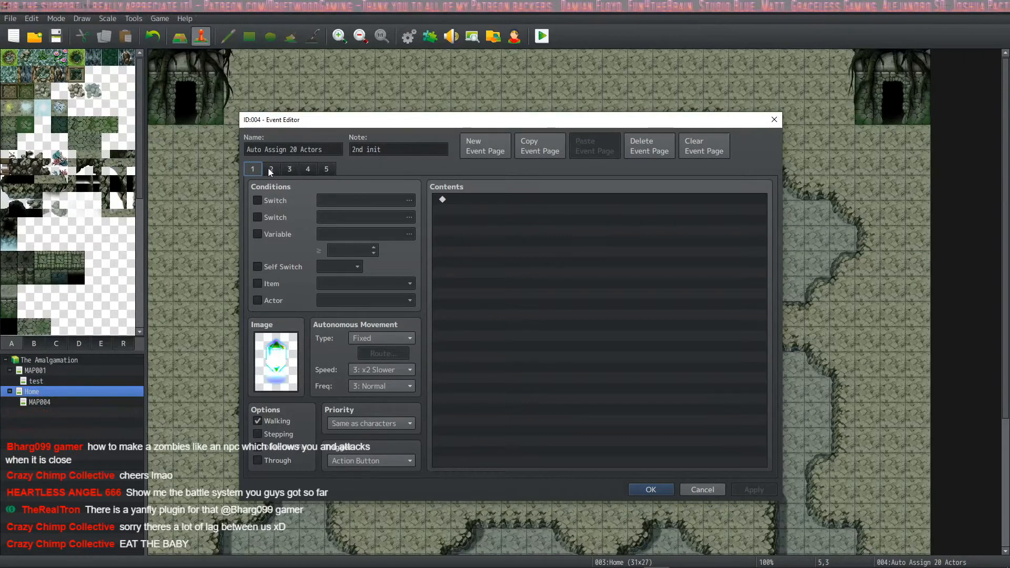
Step: Examine the Fadeout Screen, Change Menu Access and Control Self Switch commands on event page 2
{"action": "left_click", "coordinate": [270, 169]}
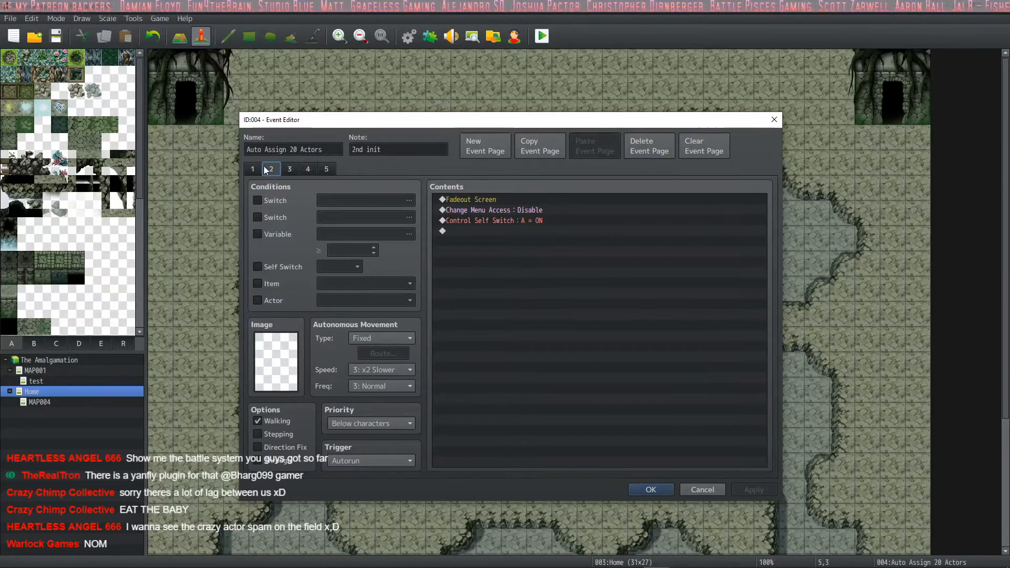
{"action": "left_click", "coordinate": [525, 200]}
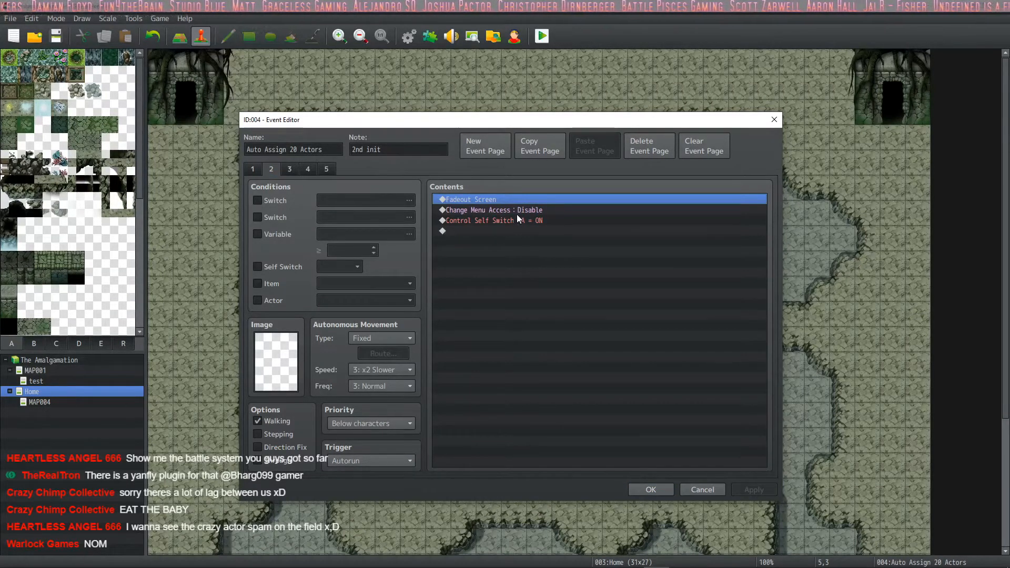
{"action": "left_click", "coordinate": [519, 212]}
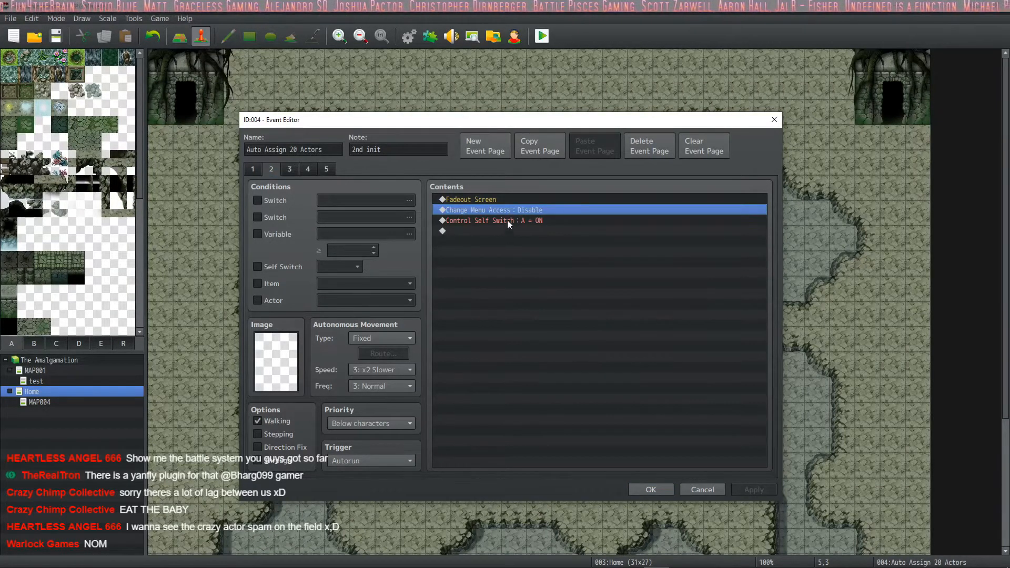
{"action": "left_click", "coordinate": [509, 221]}
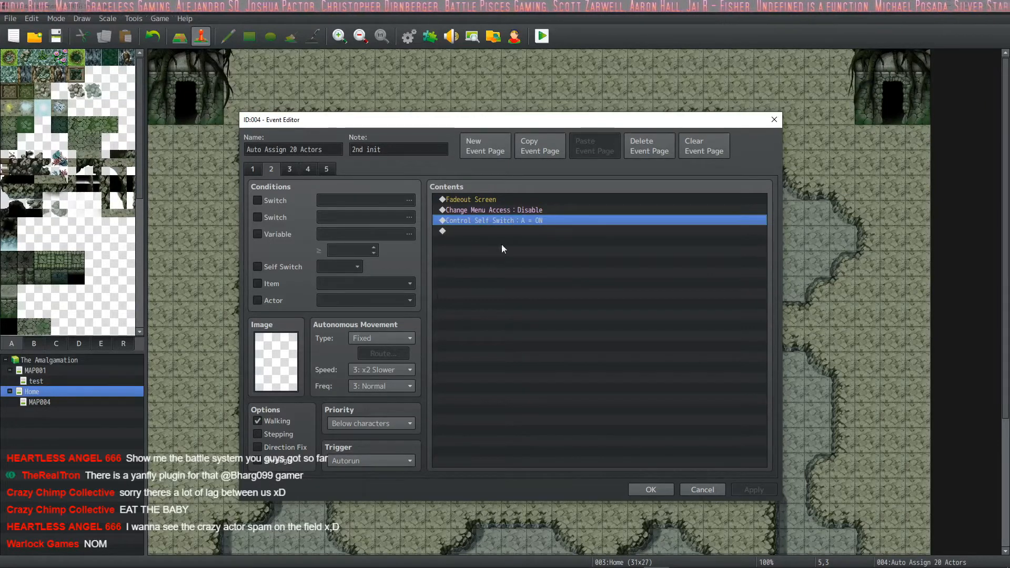
Step: Review the party-assignment conditions and scripts on event page 3, then return to the start of its contents
{"action": "left_click", "coordinate": [288, 169]}
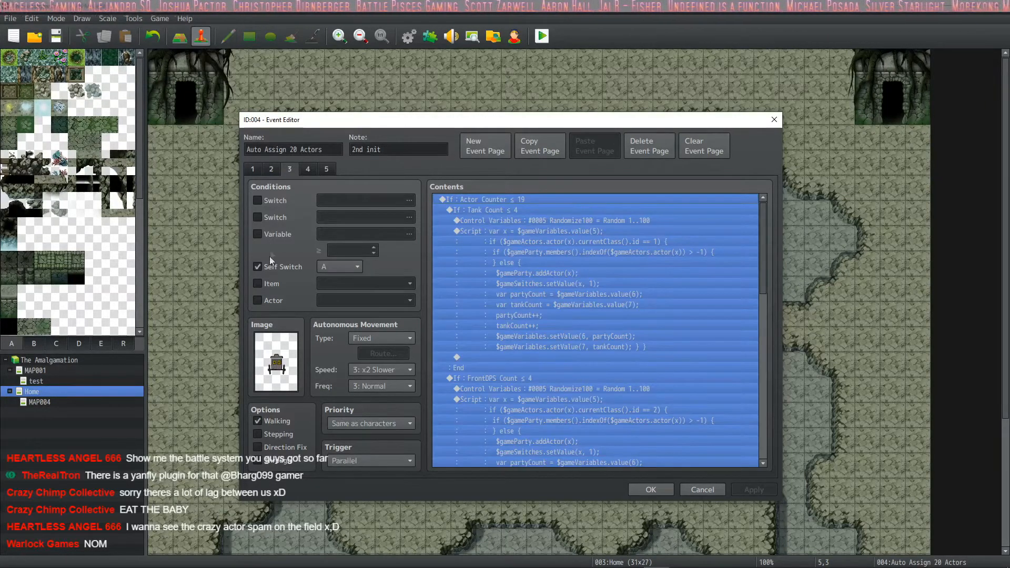
{"action": "left_click", "coordinate": [587, 249]}
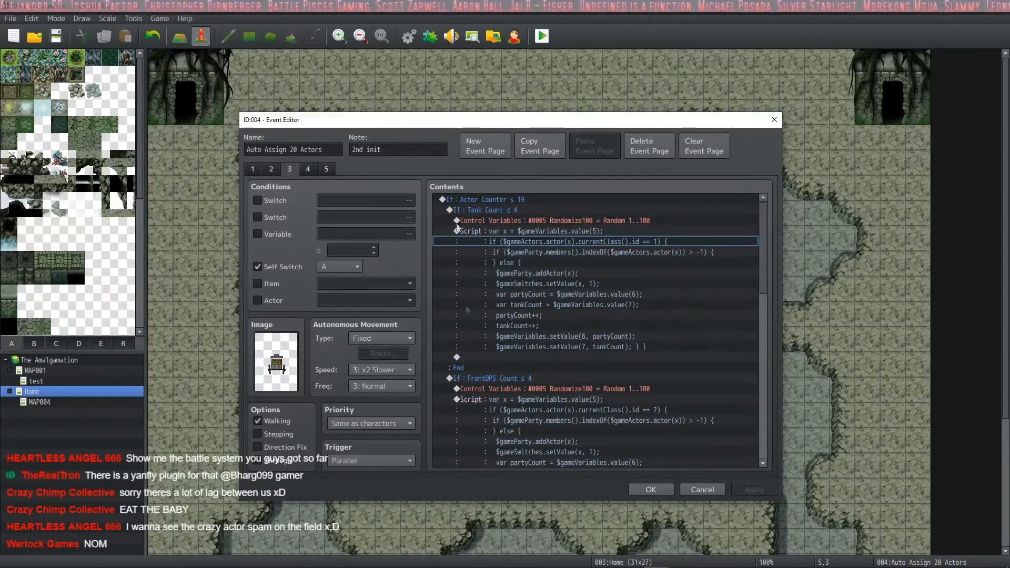
{"action": "scroll", "coordinate": [565, 314], "scroll_direction": "down", "scroll_amount": 3}
{"action": "left_click", "coordinate": [564, 315]}
{"action": "scroll", "coordinate": [565, 314], "scroll_direction": "down", "scroll_amount": 7}
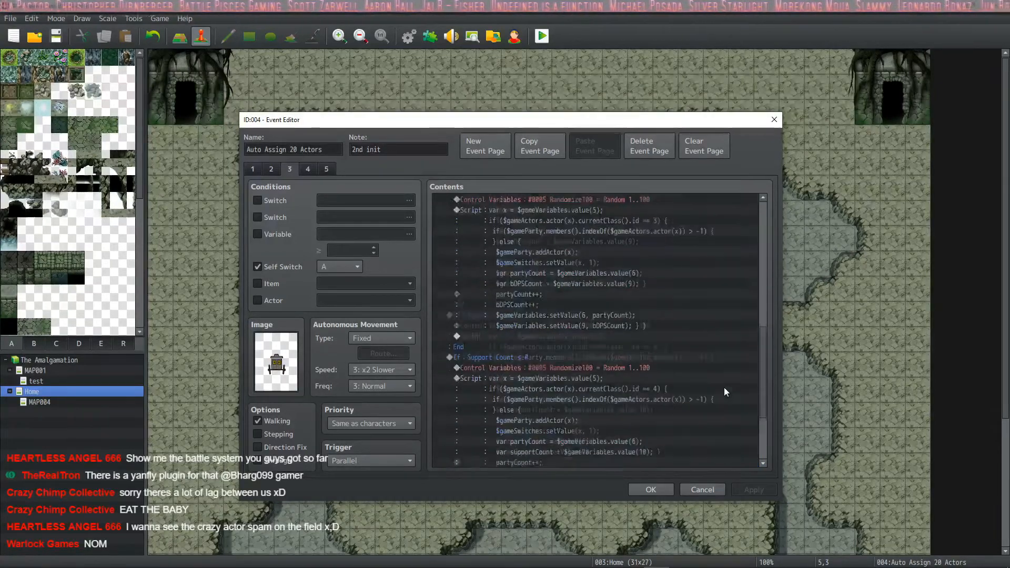
{"action": "left_click_drag", "start_coordinate": [765, 404], "coordinate": [763, 213]}
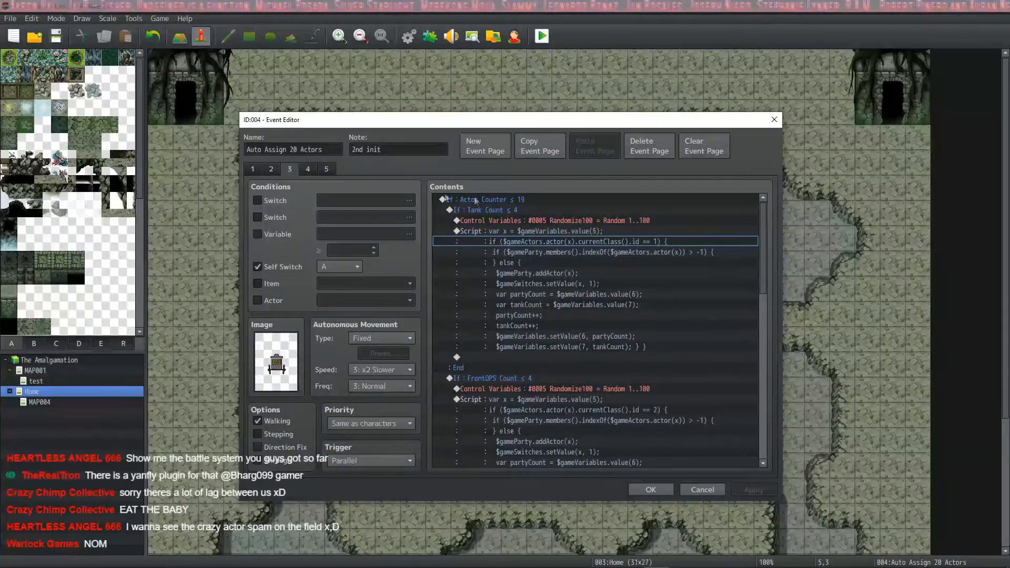
Step: Compare the outer Actor Counter condition with the nested Tank Count condition by highlighting each block on page 3
{"action": "left_click", "coordinate": [539, 199]}
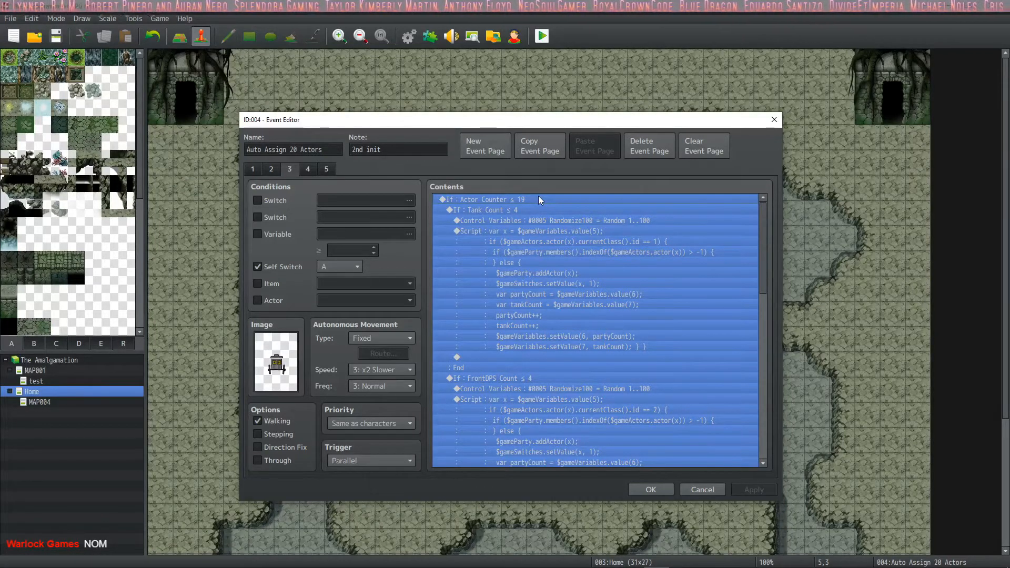
{"action": "left_click", "coordinate": [497, 213]}
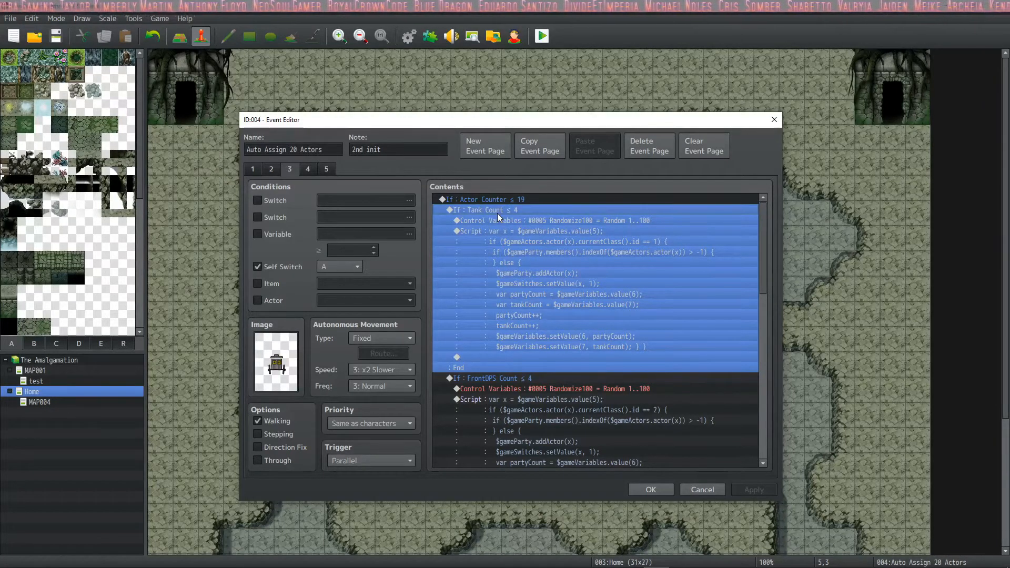
{"action": "left_click", "coordinate": [502, 198]}
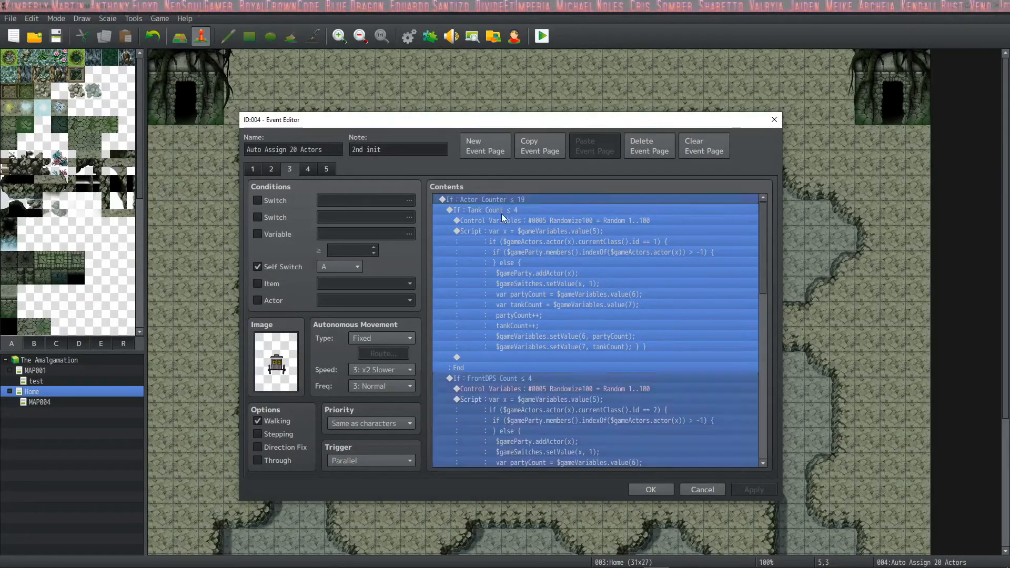
{"action": "left_click", "coordinate": [501, 211]}
{"action": "left_click", "coordinate": [504, 200]}
{"action": "left_click", "coordinate": [506, 211]}
{"action": "left_click", "coordinate": [509, 201]}
{"action": "left_click", "coordinate": [510, 211]}
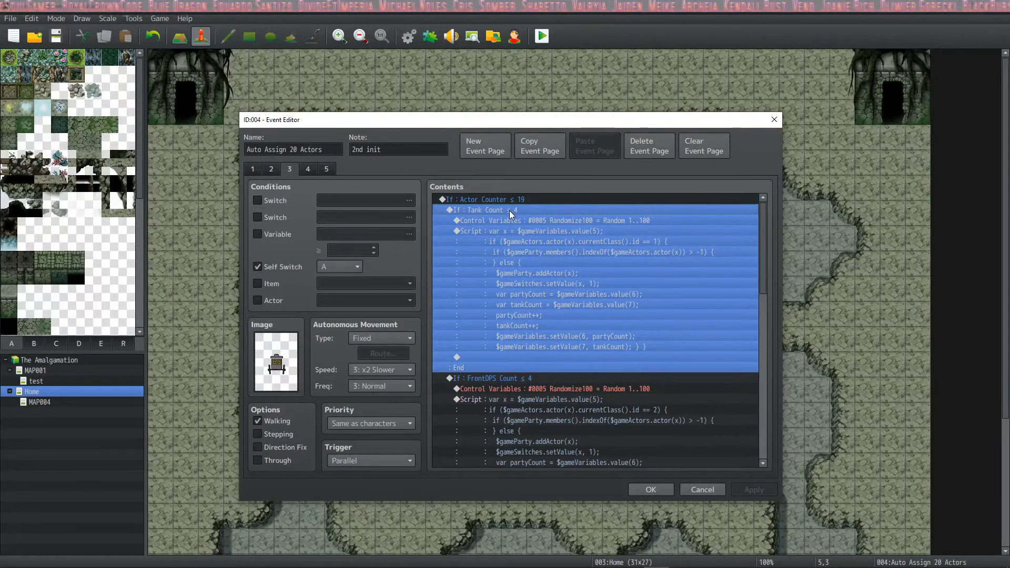
Step: Highlight the Randomize100 variable command in the Tank Count block and open the script beneath it
{"action": "left_click", "coordinate": [510, 221]}
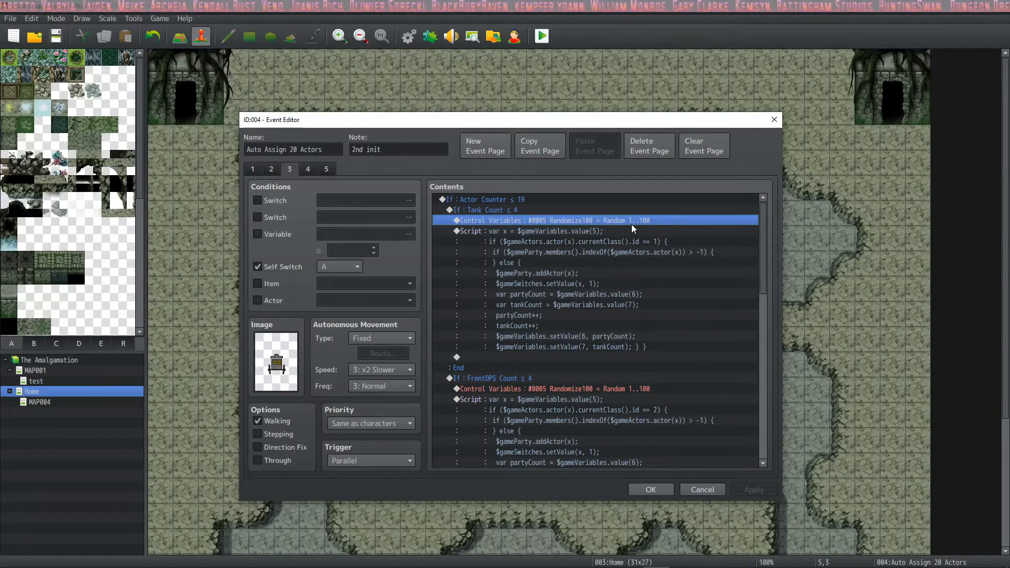
{"action": "left_click", "coordinate": [594, 232]}
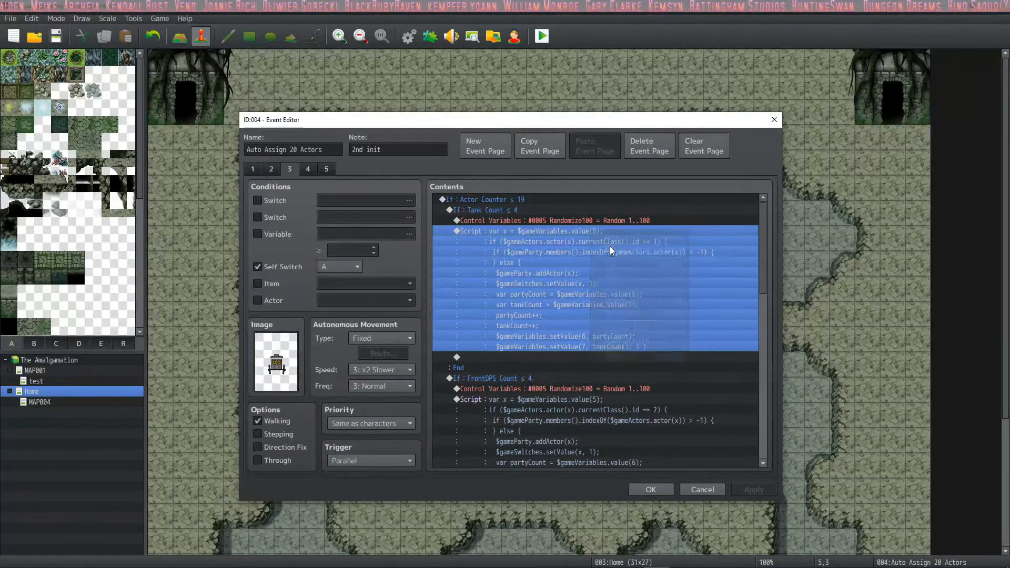
{"action": "double_click", "coordinate": [610, 246]}
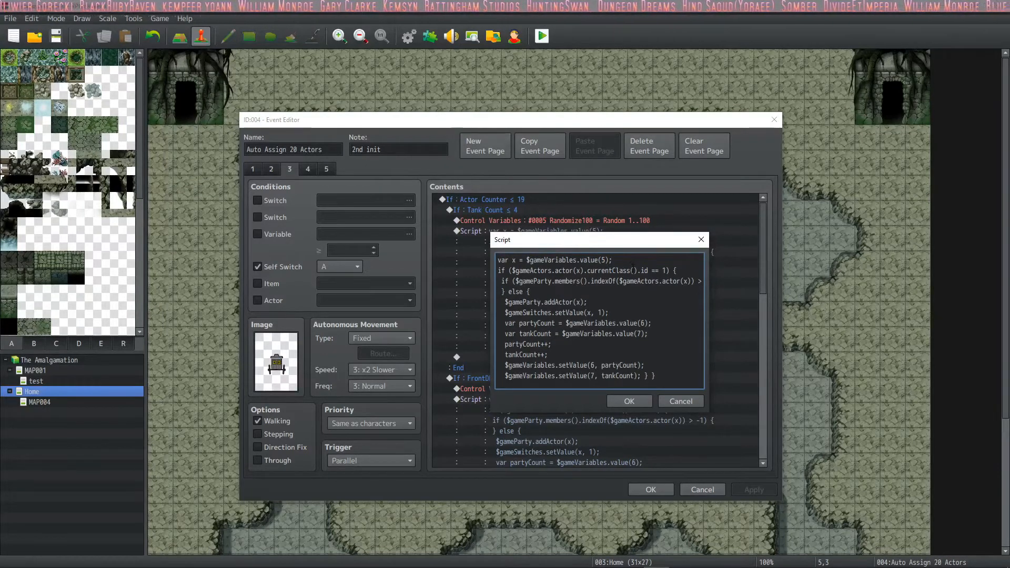
Step: Examine the script's $gameVariables.value(5) assignment and its currentClass().id == 1 check by highlighting each
{"action": "left_click_drag", "start_coordinate": [615, 261], "coordinate": [528, 254]}
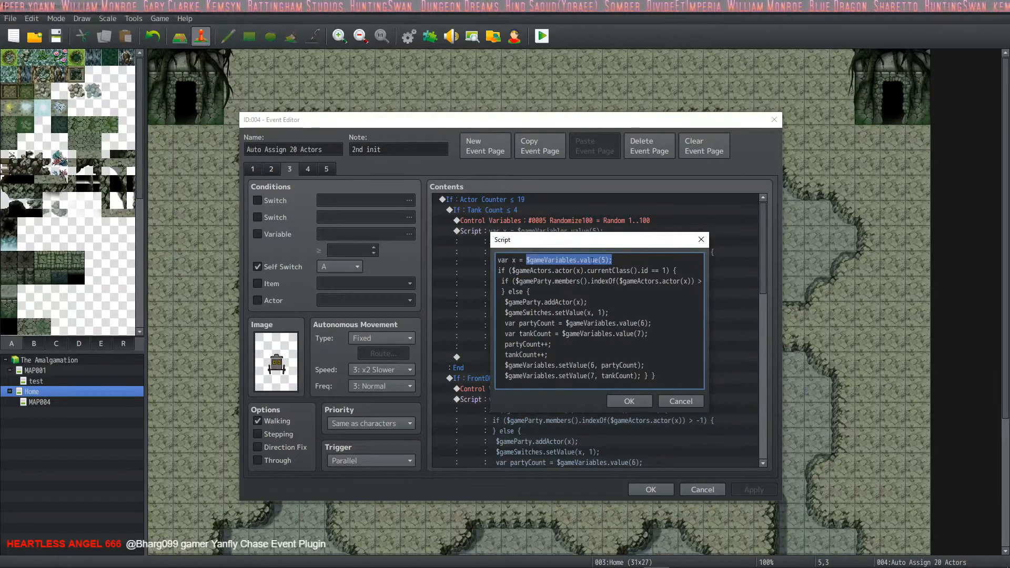
{"action": "left_click", "coordinate": [610, 259]}
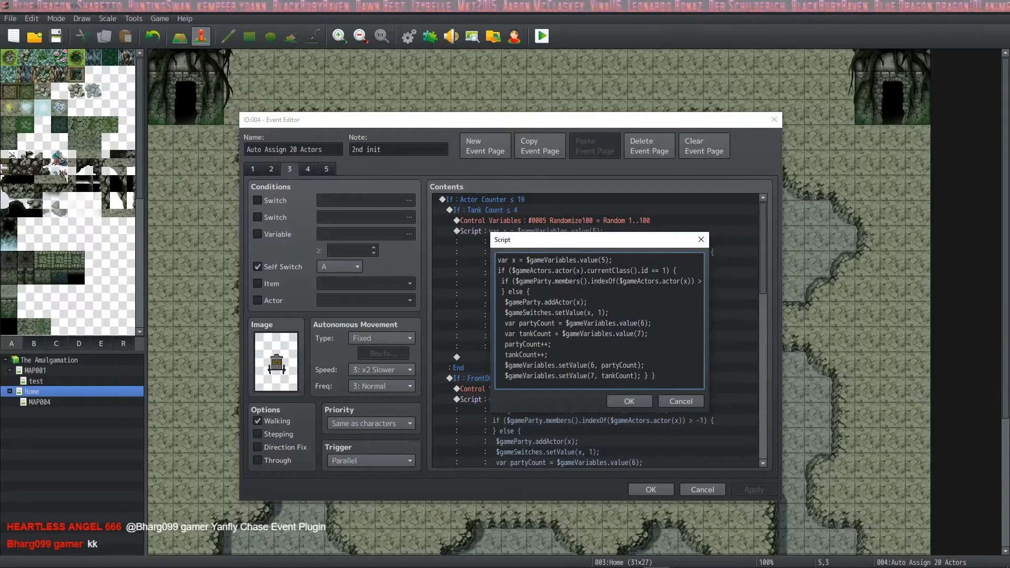
{"action": "left_click_drag", "start_coordinate": [638, 271], "coordinate": [646, 270]}
{"action": "left_click", "coordinate": [656, 271]}
{"action": "left_click_drag", "start_coordinate": [664, 271], "coordinate": [512, 271]}
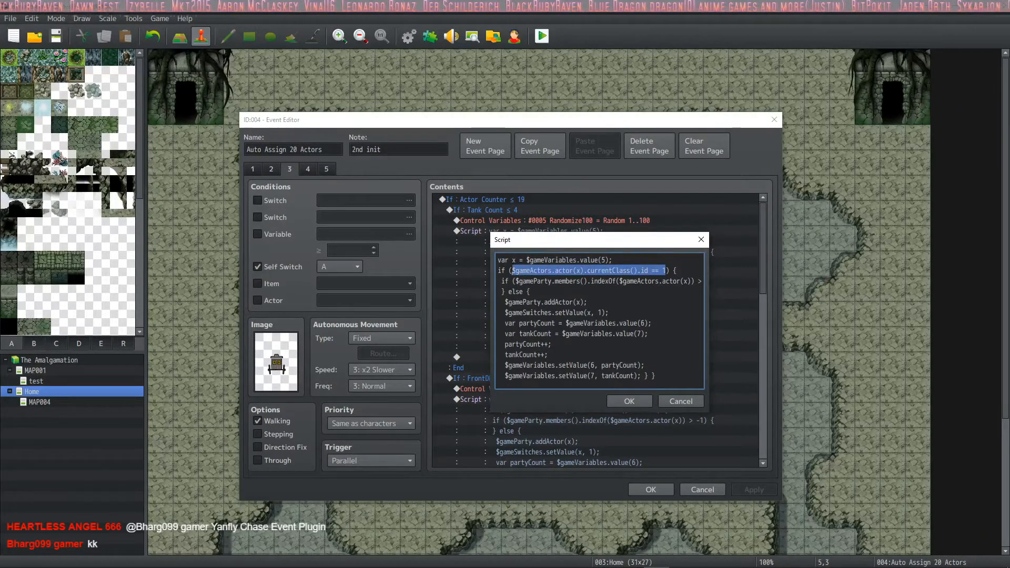
{"action": "left_click", "coordinate": [667, 267]}
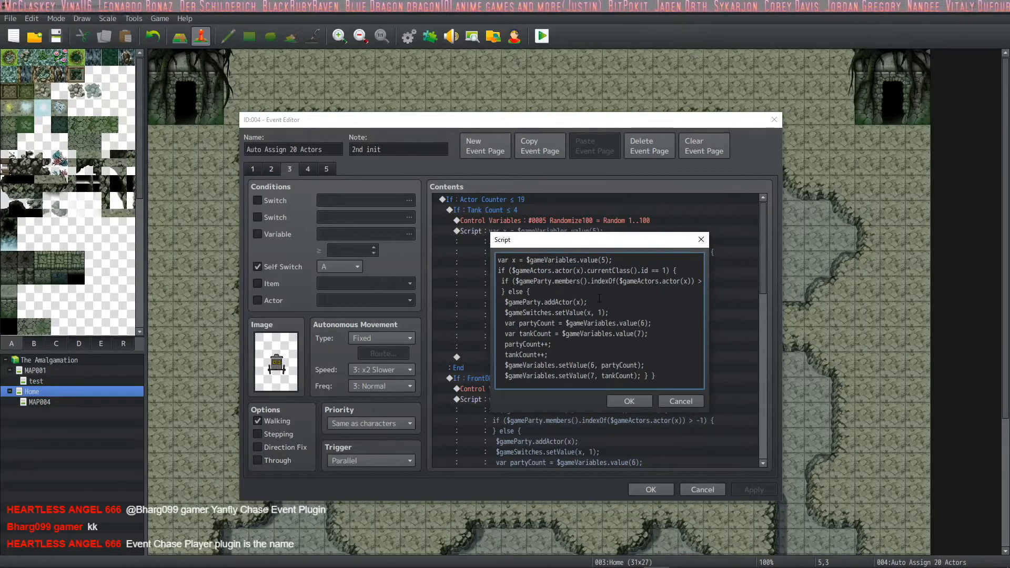
Step: Examine the script's nested $gameParty.members().indexOf($gameActors.actor(x)) > -1 condition by highlighting its parts
{"action": "left_click_drag", "start_coordinate": [499, 281], "coordinate": [623, 281]}
{"action": "left_click_drag", "start_coordinate": [710, 275], "coordinate": [695, 281]}
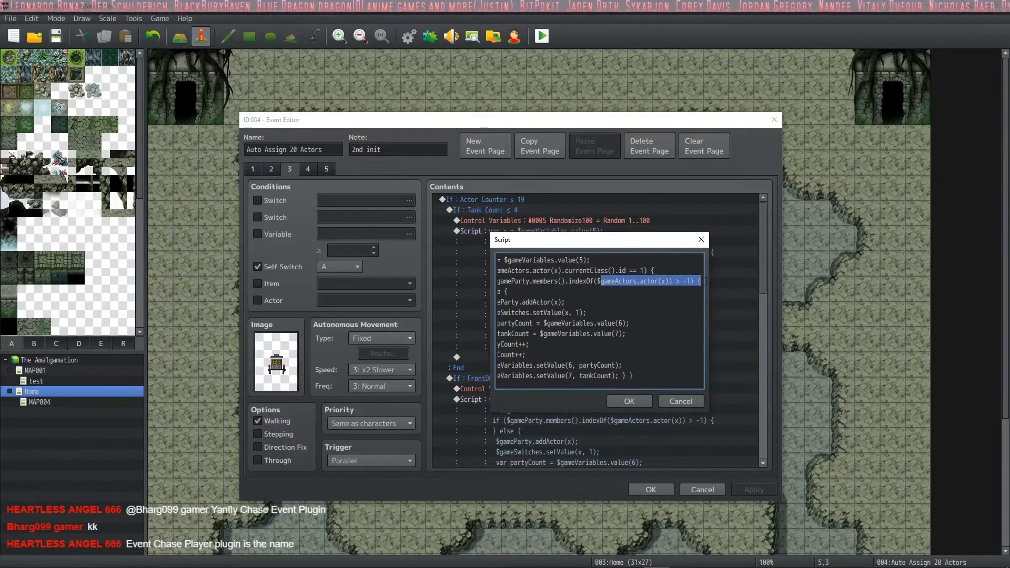
{"action": "left_click", "coordinate": [628, 283]}
{"action": "left_click_drag", "start_coordinate": [576, 282], "coordinate": [469, 282]}
{"action": "left_click", "coordinate": [538, 283]}
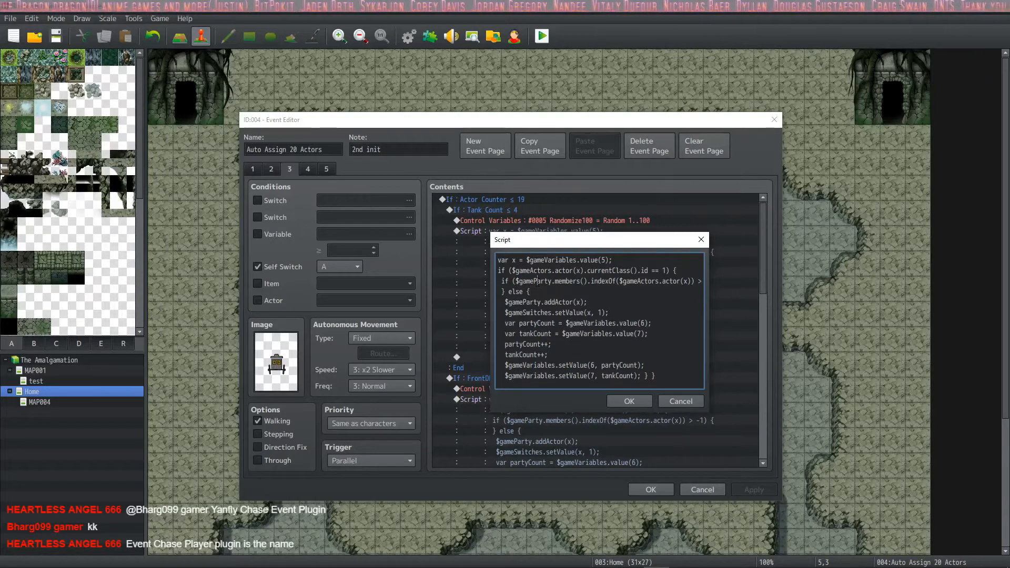
{"action": "left_click", "coordinate": [605, 281]}
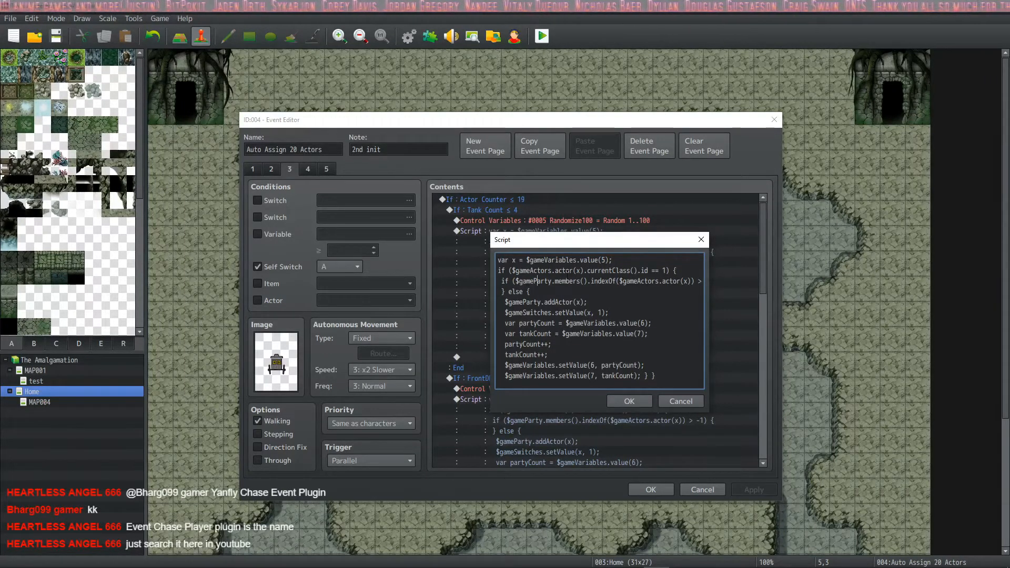
{"action": "left_click_drag", "start_coordinate": [633, 281], "coordinate": [662, 281]}
{"action": "left_click", "coordinate": [665, 281]}
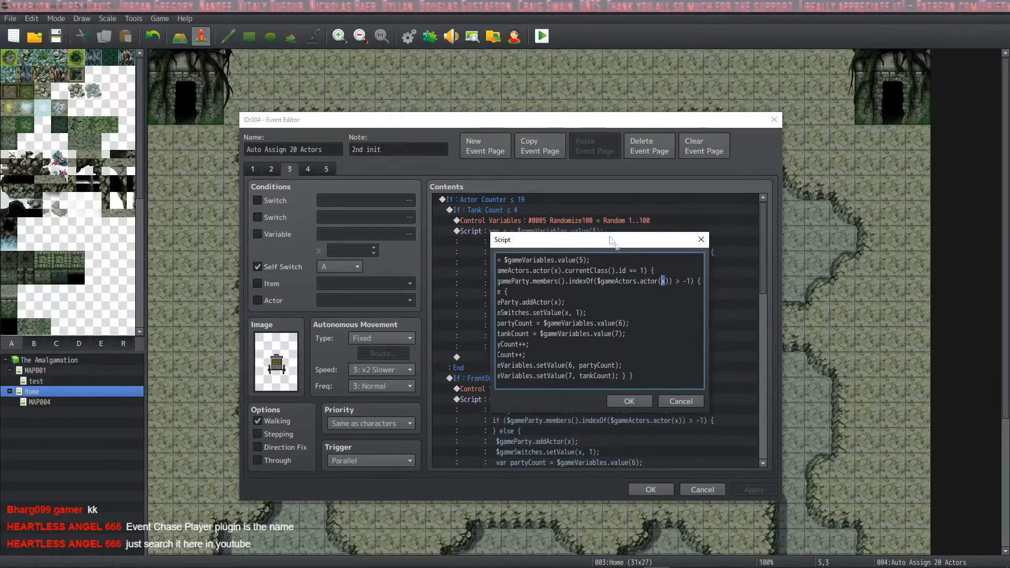
{"action": "left_click", "coordinate": [677, 282]}
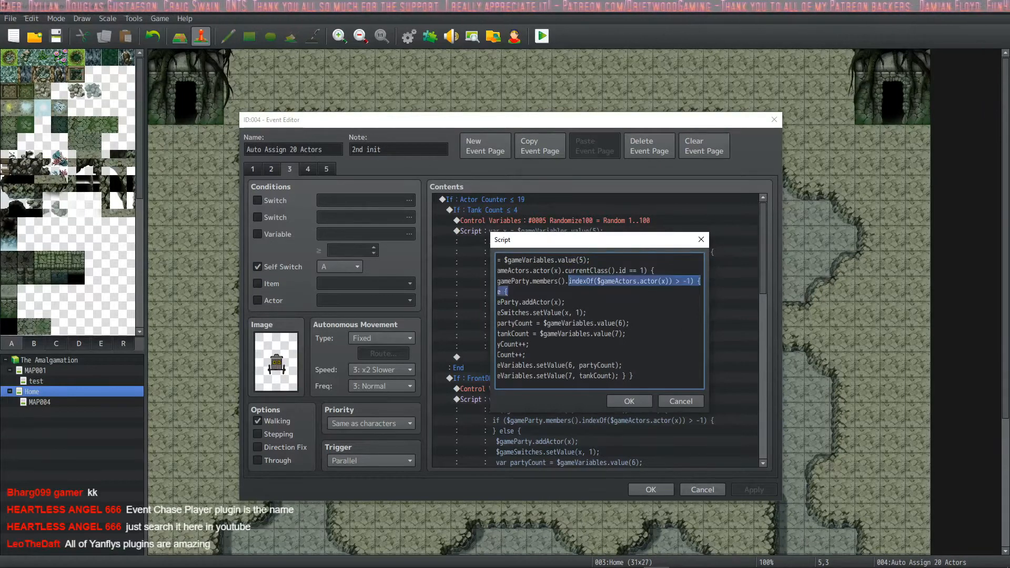
{"action": "left_click_drag", "start_coordinate": [509, 292], "coordinate": [498, 282]}
{"action": "left_click", "coordinate": [514, 271]}
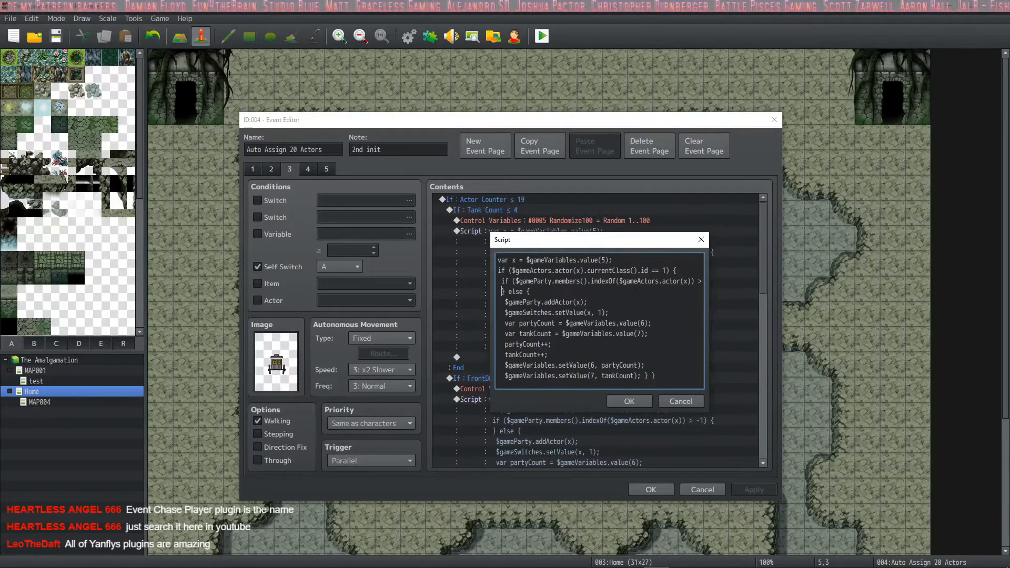
Step: Highlight the end of the party-membership condition and the else line beneath it
{"action": "left_click_drag", "start_coordinate": [679, 283], "coordinate": [704, 283]}
{"action": "left_click", "coordinate": [703, 284]}
{"action": "left_click_drag", "start_coordinate": [513, 292], "coordinate": [436, 292]}
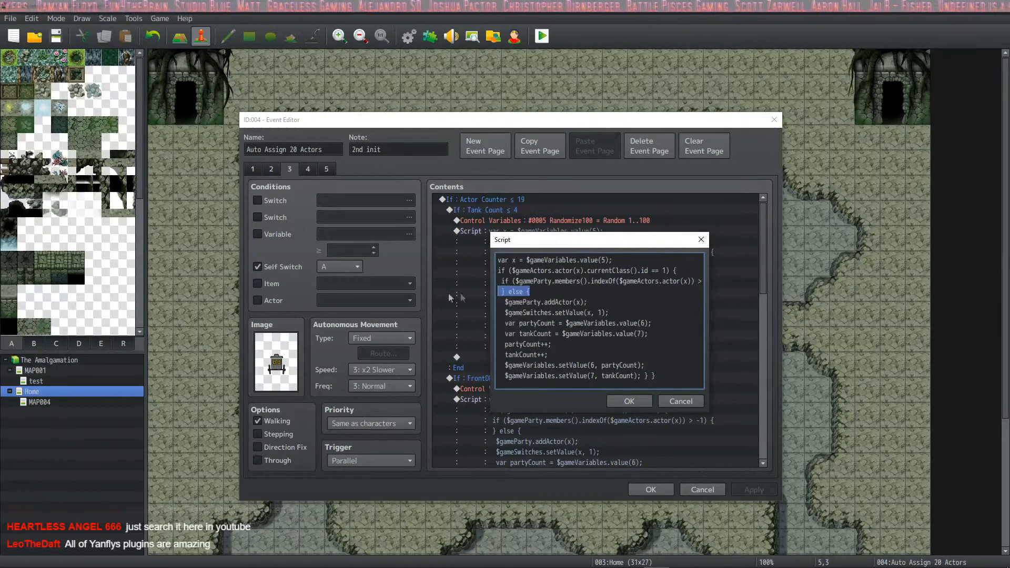
{"action": "left_click", "coordinate": [503, 291]}
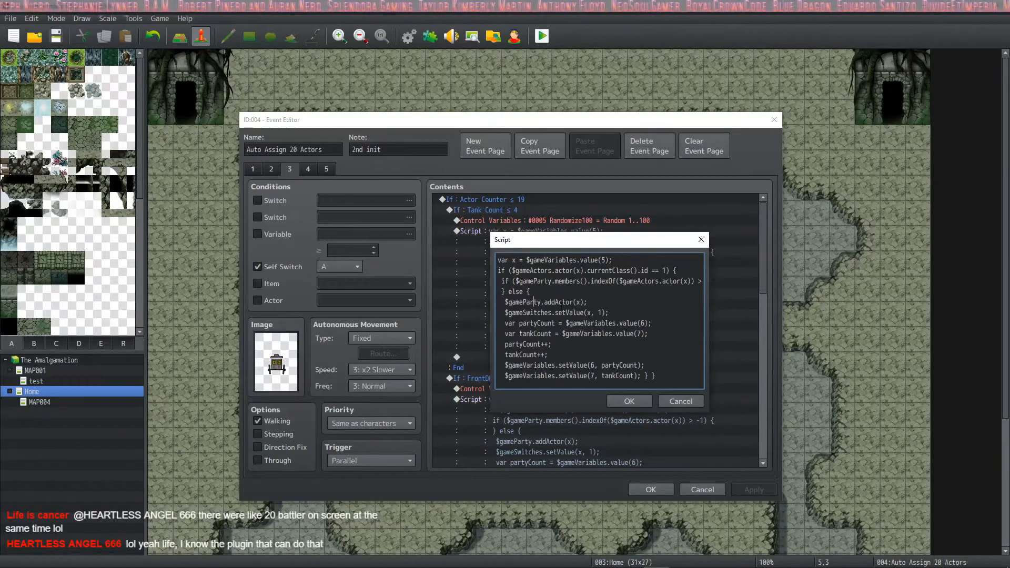
Step: Examine the $gameParty.addActor(x) and $gameSwitches.setValue(x, 1) lines in the else branch by highlighting them
{"action": "left_click_drag", "start_coordinate": [580, 302], "coordinate": [545, 302]}
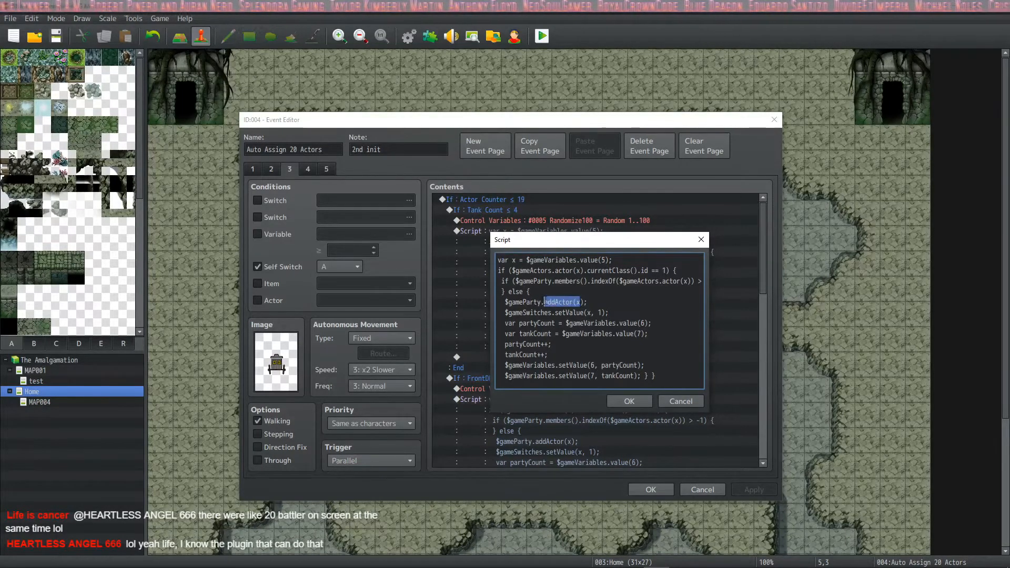
{"action": "left_click", "coordinate": [541, 302]}
{"action": "left_click_drag", "start_coordinate": [609, 312], "coordinate": [523, 312]}
{"action": "left_click", "coordinate": [599, 314]}
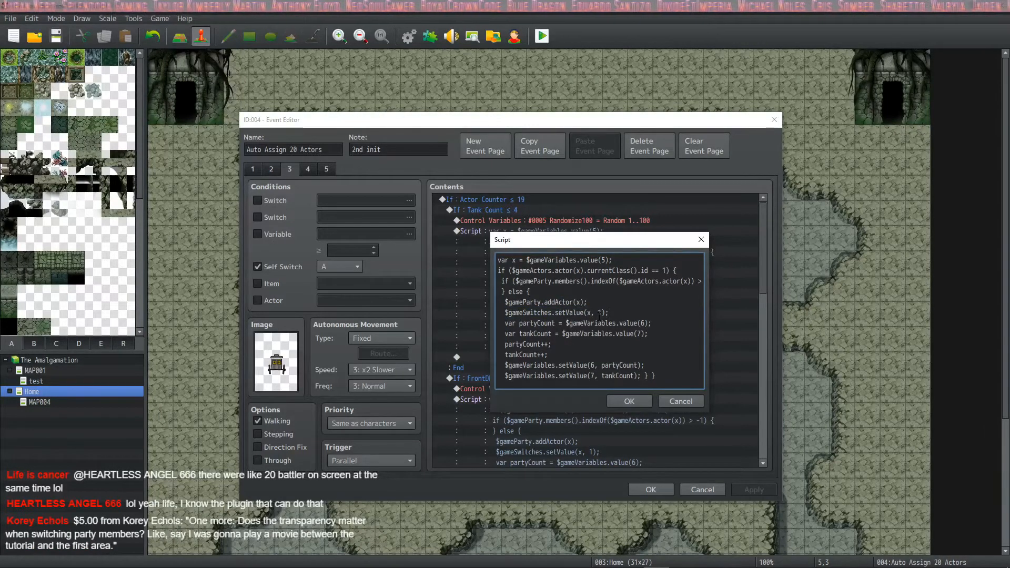
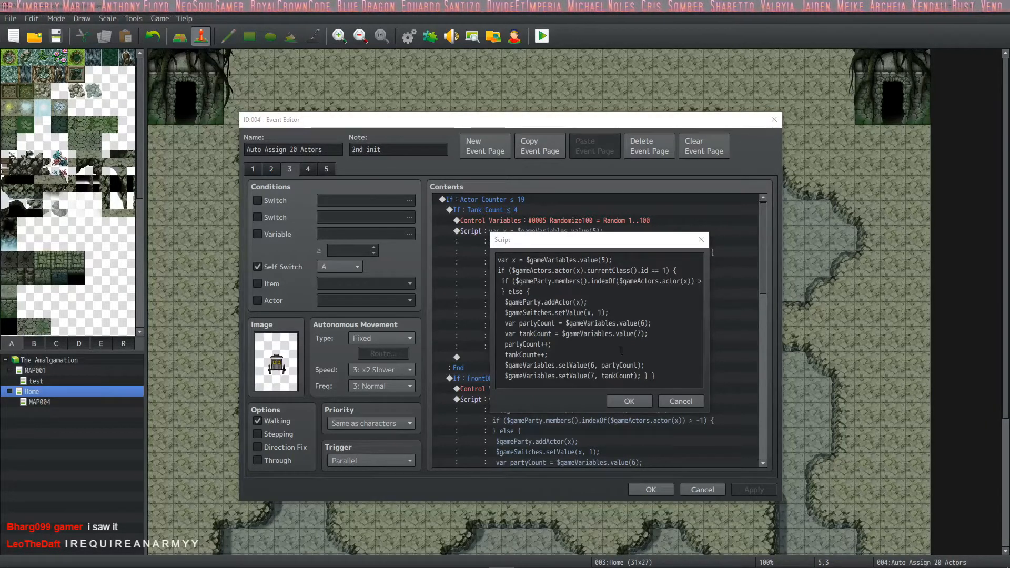
{"action": "left_click", "coordinate": [625, 296]}
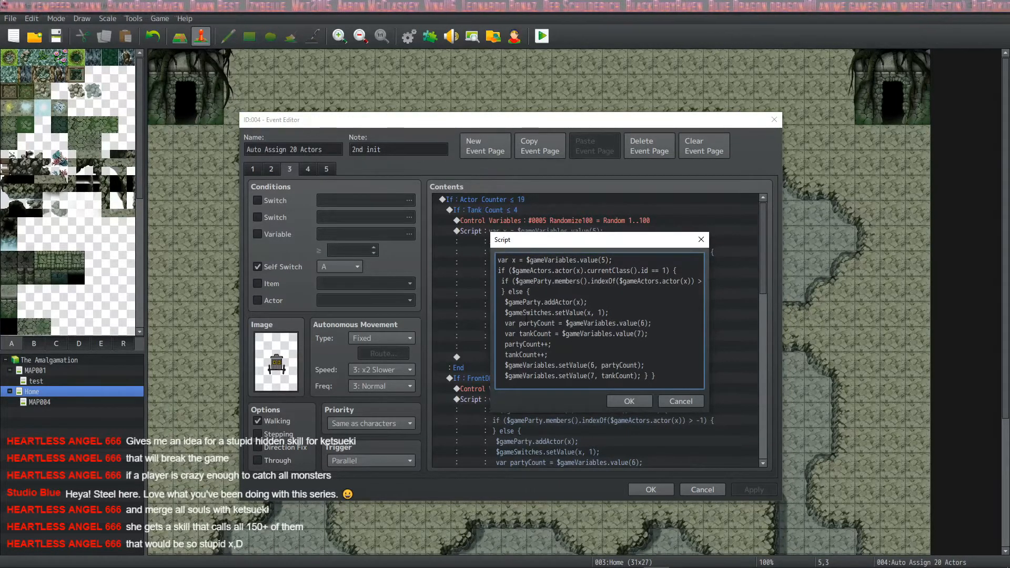
Step: Examine the partyCount and tankCount declarations and their increment lines by highlighting each
{"action": "left_click_drag", "start_coordinate": [516, 324], "coordinate": [552, 334]}
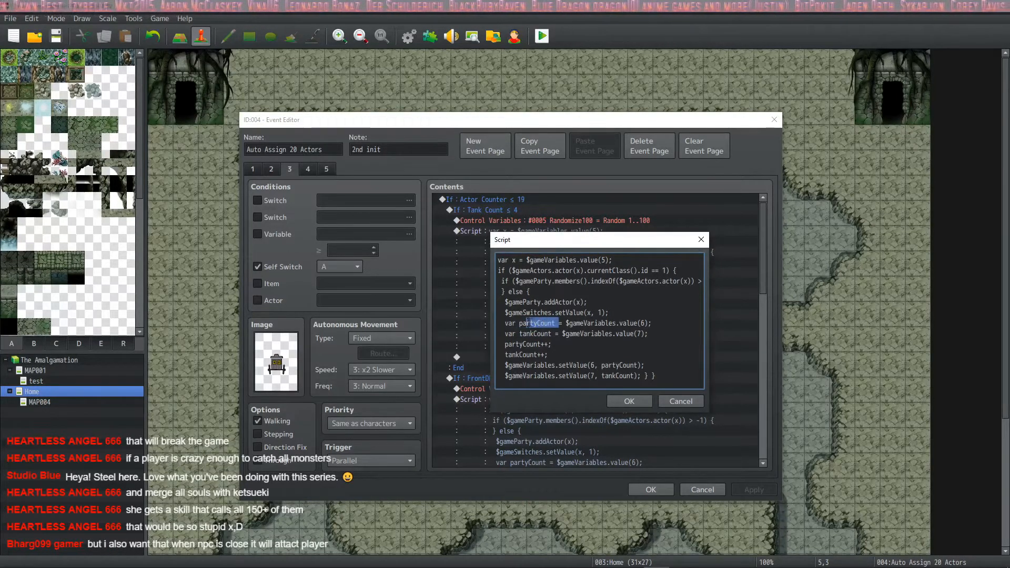
{"action": "left_click", "coordinate": [559, 334]}
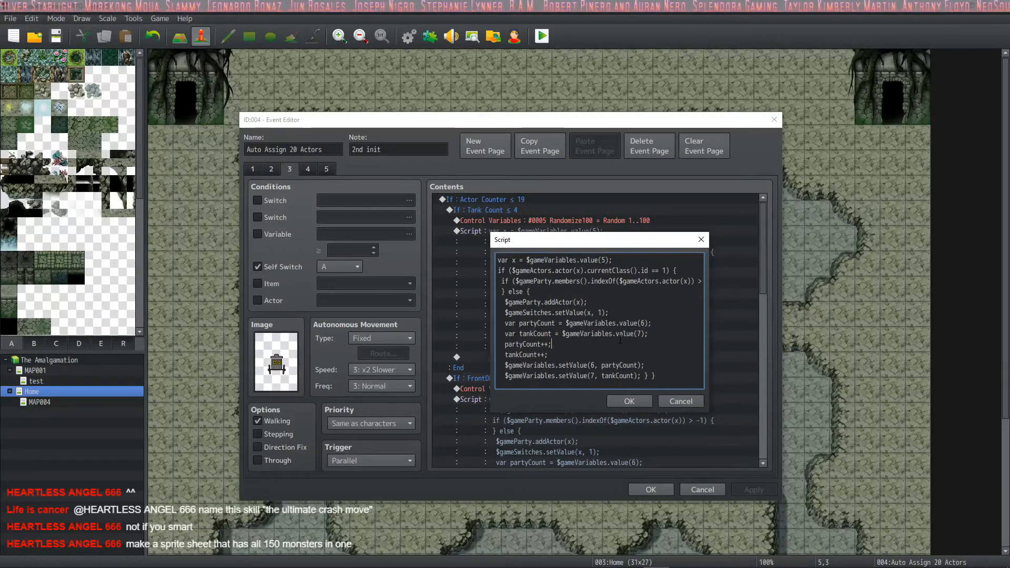
{"action": "left_click", "coordinate": [661, 315]}
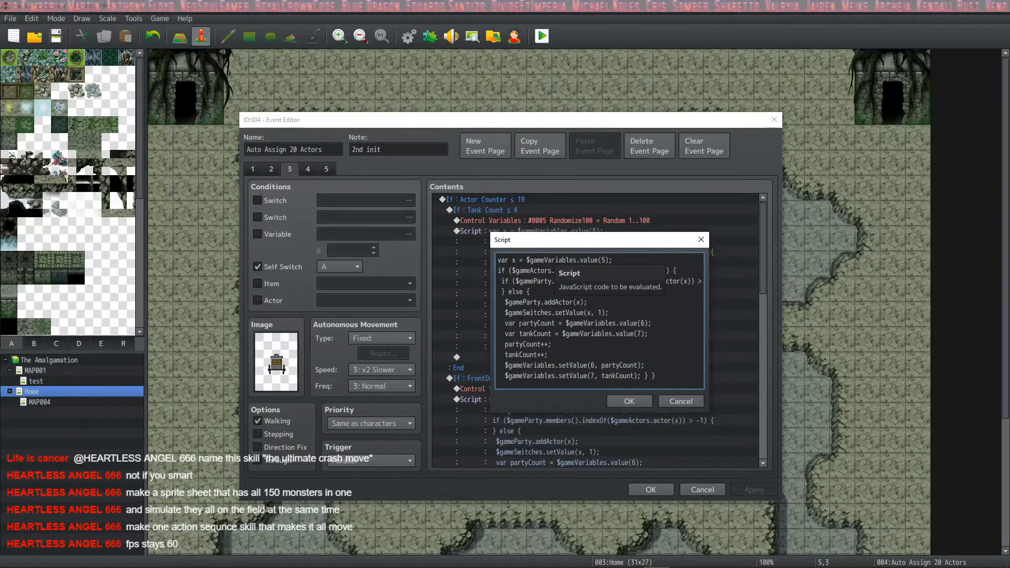
{"action": "left_click_drag", "start_coordinate": [519, 323], "coordinate": [554, 323]}
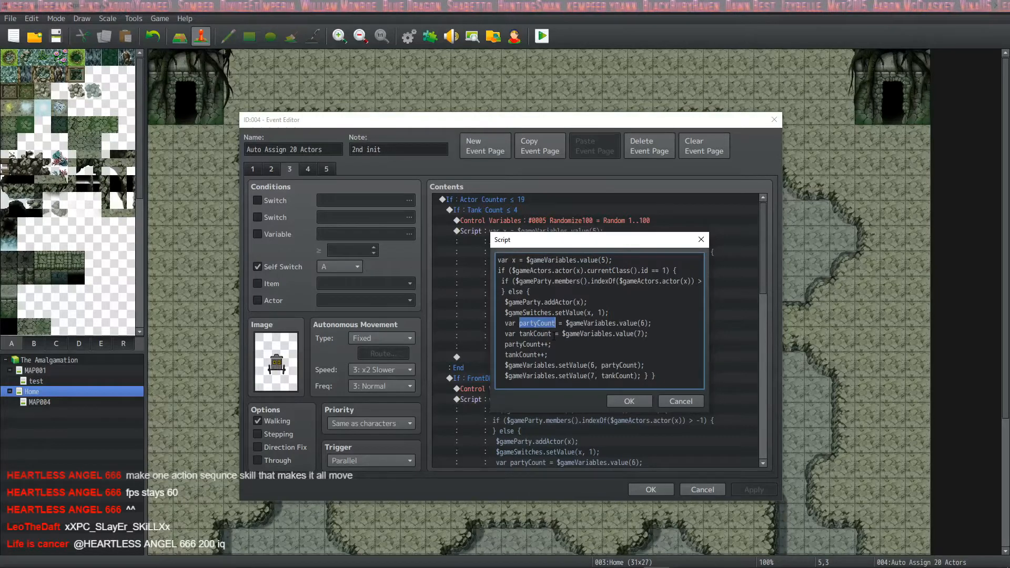
{"action": "left_click", "coordinate": [554, 335]}
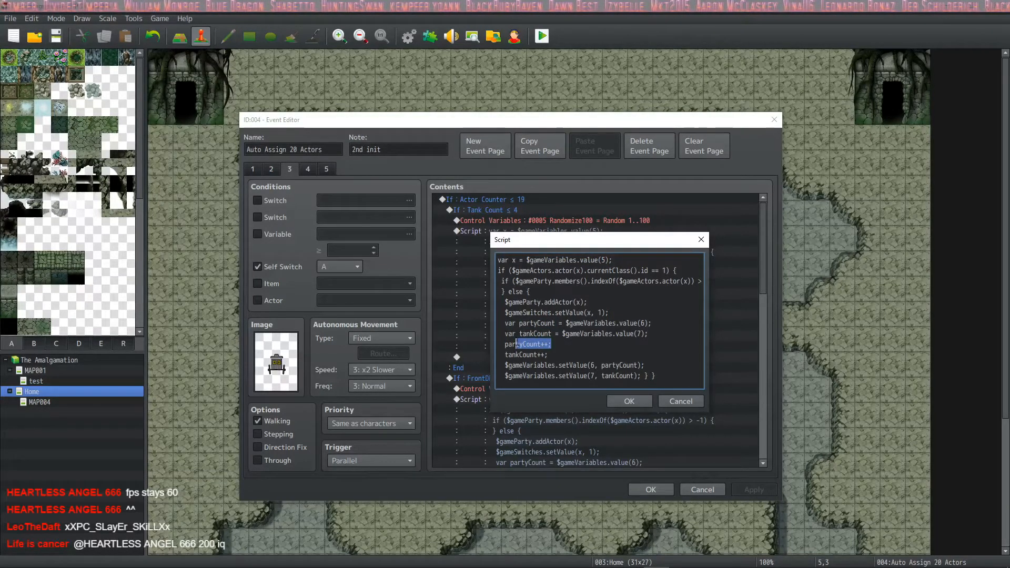
{"action": "left_click_drag", "start_coordinate": [548, 355], "coordinate": [506, 355]}
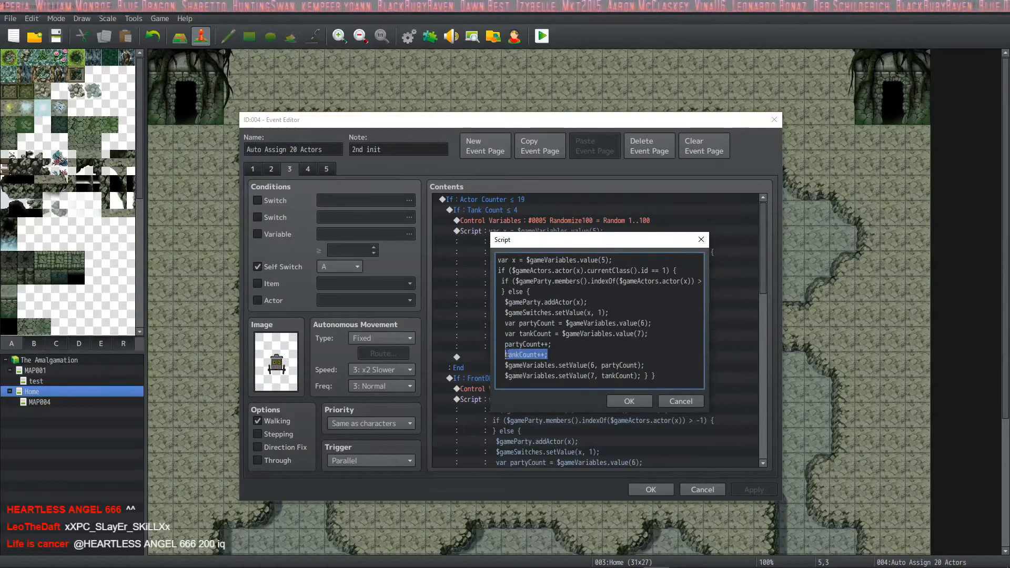
{"action": "left_click_drag", "start_coordinate": [651, 334], "coordinate": [562, 334]}
{"action": "left_click", "coordinate": [653, 324]}
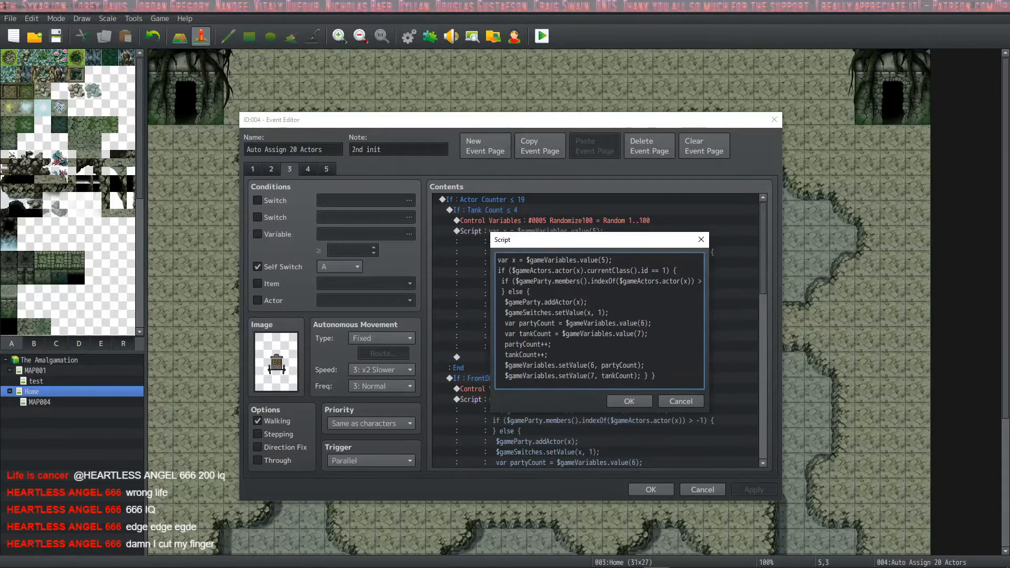
Step: Trace how the incremented partyCount and tankCount are written back by the $gameVariables.setValue lines for variables 6 and 7
{"action": "double_click", "coordinate": [592, 365]}
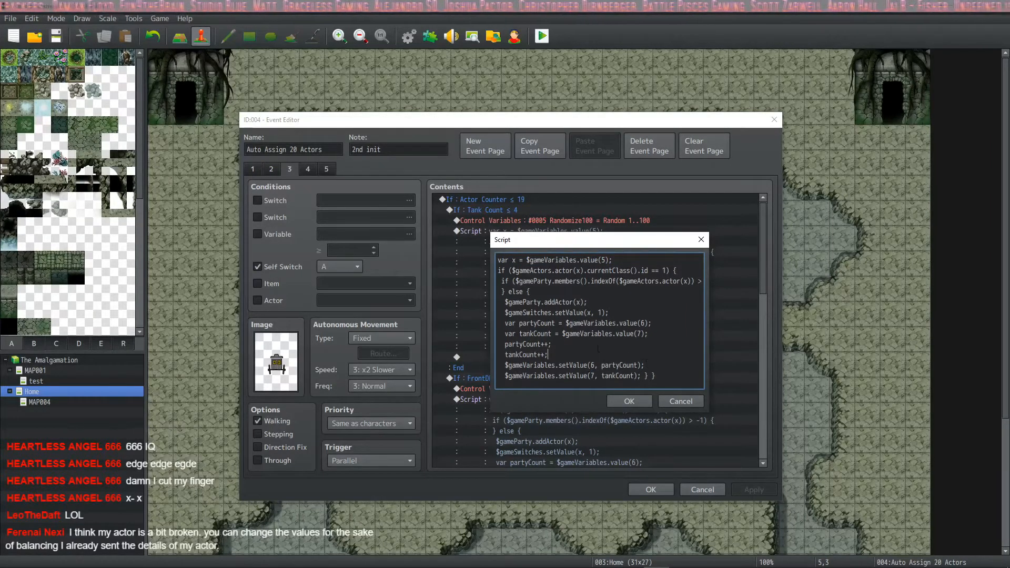
{"action": "left_click_drag", "start_coordinate": [550, 355], "coordinate": [496, 344]}
{"action": "left_click", "coordinate": [594, 359]}
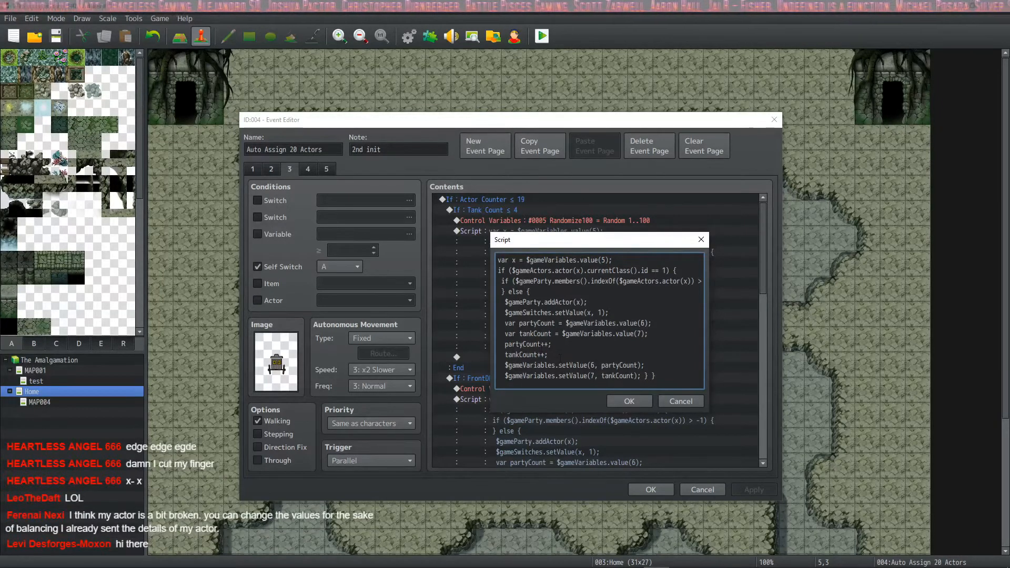
{"action": "double_click", "coordinate": [594, 366]}
{"action": "double_click", "coordinate": [620, 365]}
{"action": "left_click", "coordinate": [591, 366]}
{"action": "double_click", "coordinate": [619, 365]}
{"action": "left_click", "coordinate": [530, 333]}
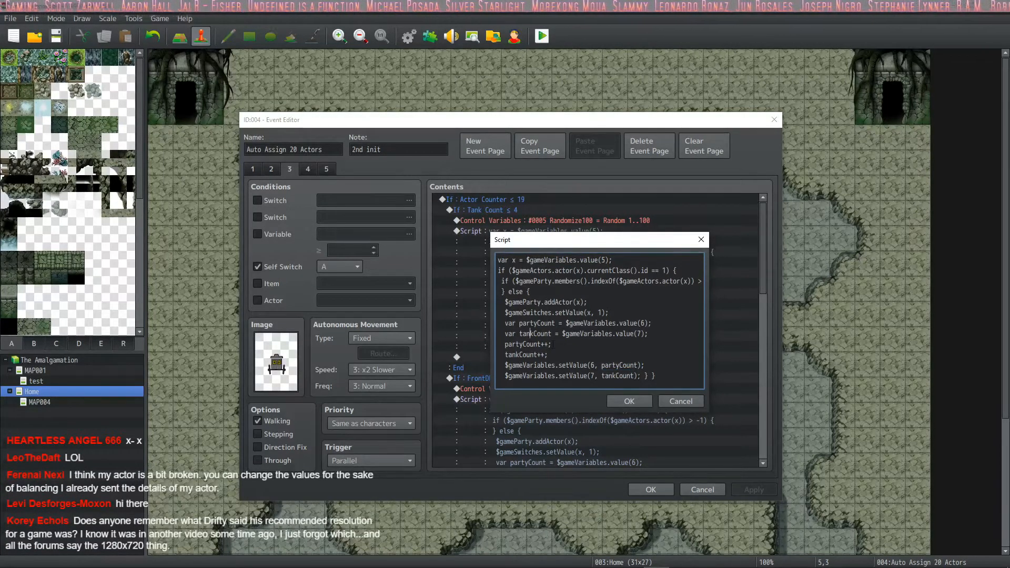
{"action": "left_click", "coordinate": [595, 376]}
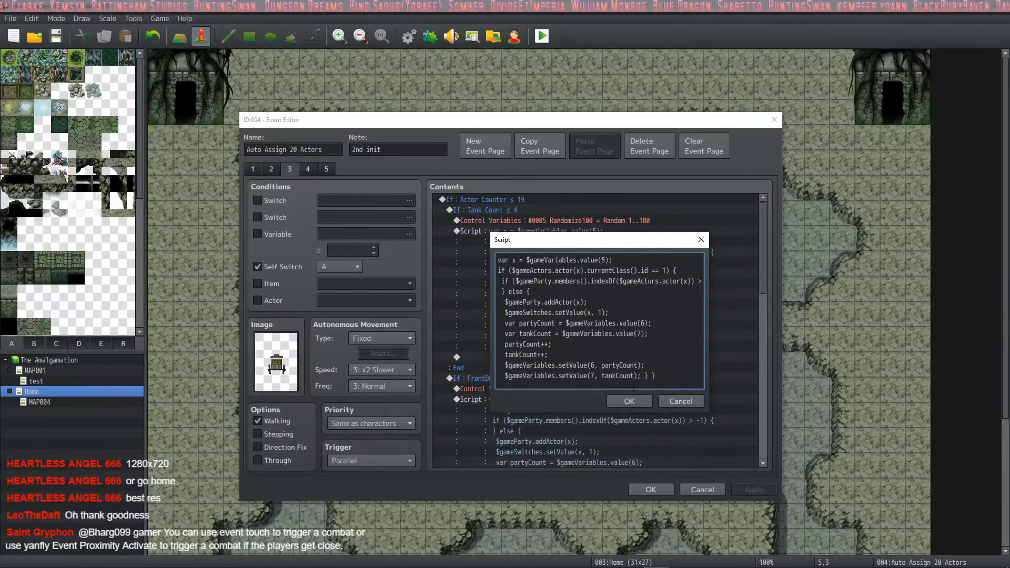
Step: Accept the script and event windows, and reopen the Auto Assign 20 Actors event from the Home map
{"action": "left_click", "coordinate": [624, 400]}
{"action": "left_click", "coordinate": [651, 490]}
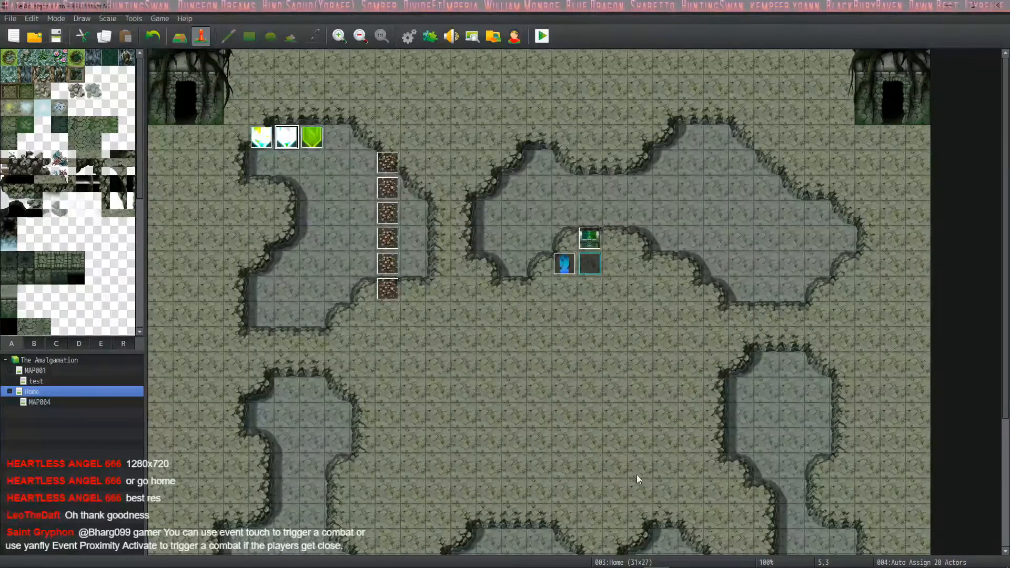
{"action": "double_click", "coordinate": [287, 138]}
{"action": "left_click", "coordinate": [289, 147]}
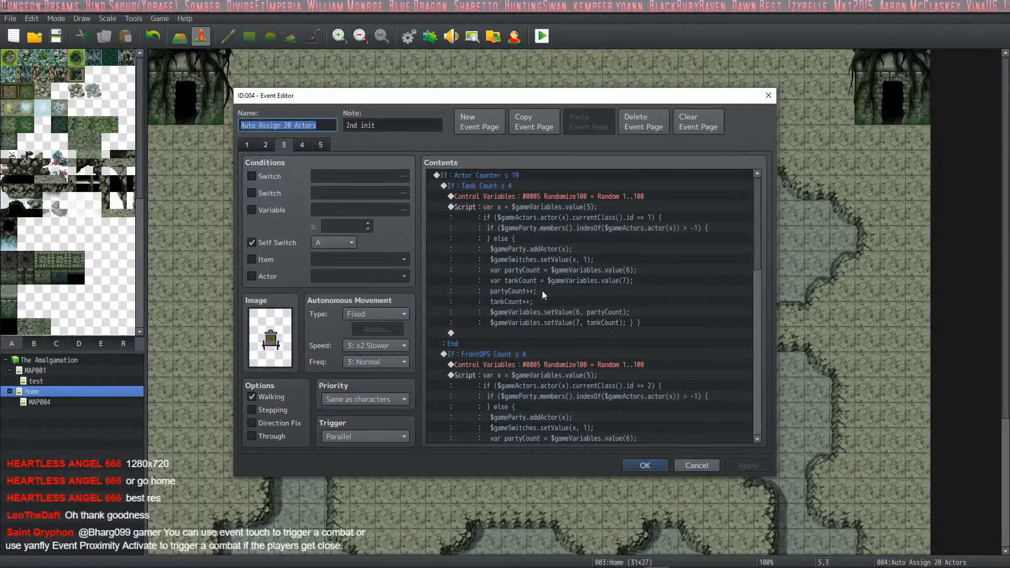
Step: Review page 3 from the Randomize100 command and its enclosing conditions to the Self Switch B = ON command under Else
{"action": "left_click", "coordinate": [548, 195]}
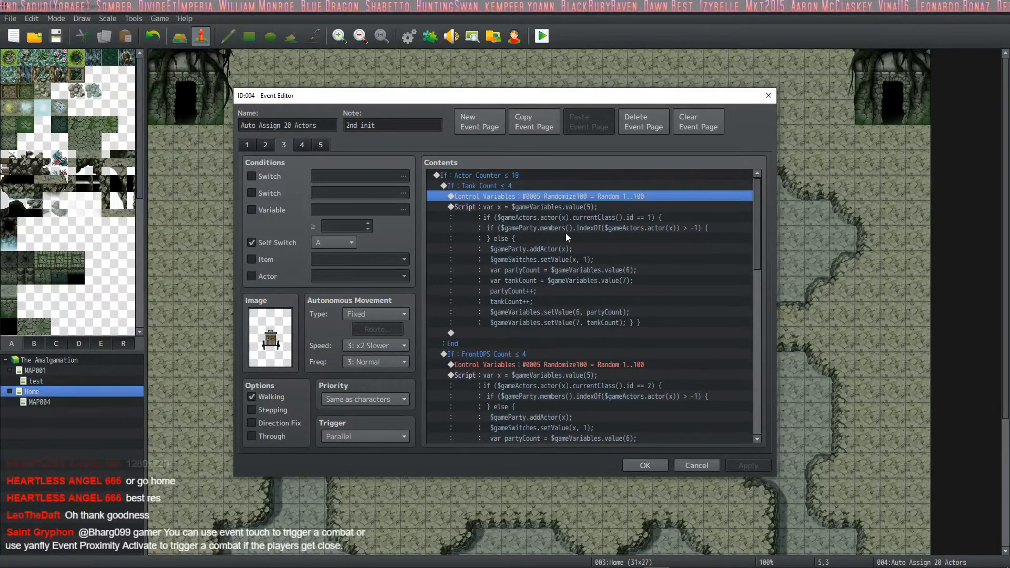
{"action": "mouse_move", "coordinate": [564, 200]}
{"action": "left_mouse_down"}
{"action": "mouse_move", "coordinate": [534, 174]}
{"action": "mouse_move", "coordinate": [533, 184]}
{"action": "mouse_move", "coordinate": [555, 185]}
{"action": "left_mouse_up"}
{"action": "left_click", "coordinate": [543, 177]}
{"action": "left_click_drag", "start_coordinate": [757, 218], "coordinate": [727, 425]}
{"action": "left_click", "coordinate": [484, 419]}
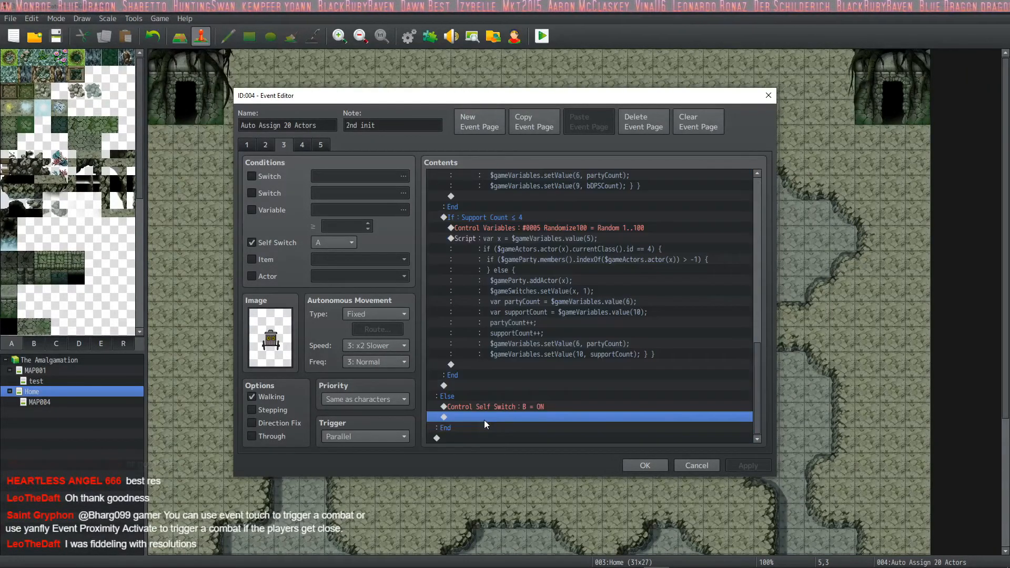
{"action": "left_click", "coordinate": [510, 407]}
Step: Examine event page 4's Change Menu Access and Control Self Switch commands, and open page 5
{"action": "left_click", "coordinate": [302, 146]}
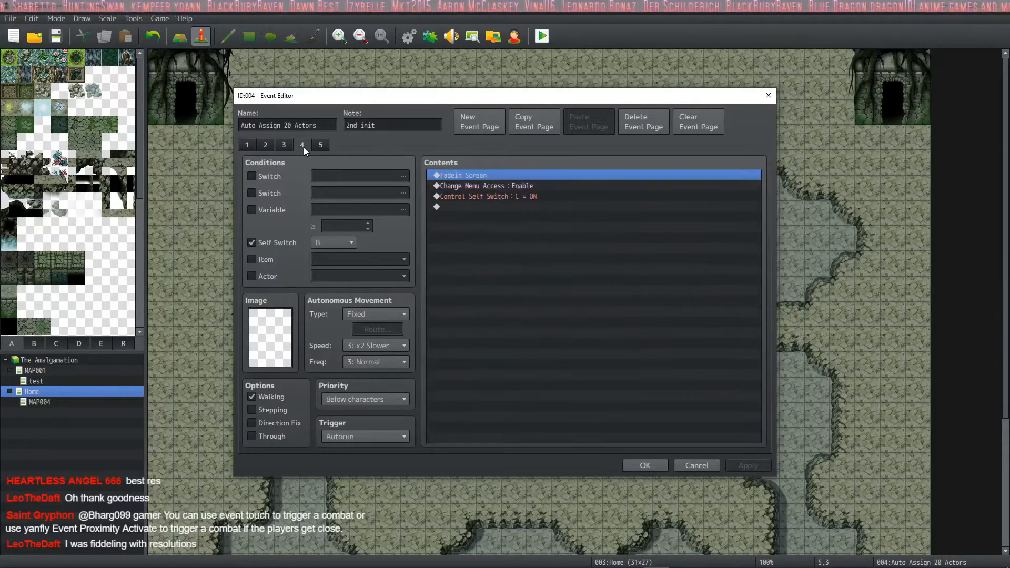
{"action": "left_click", "coordinate": [507, 186]}
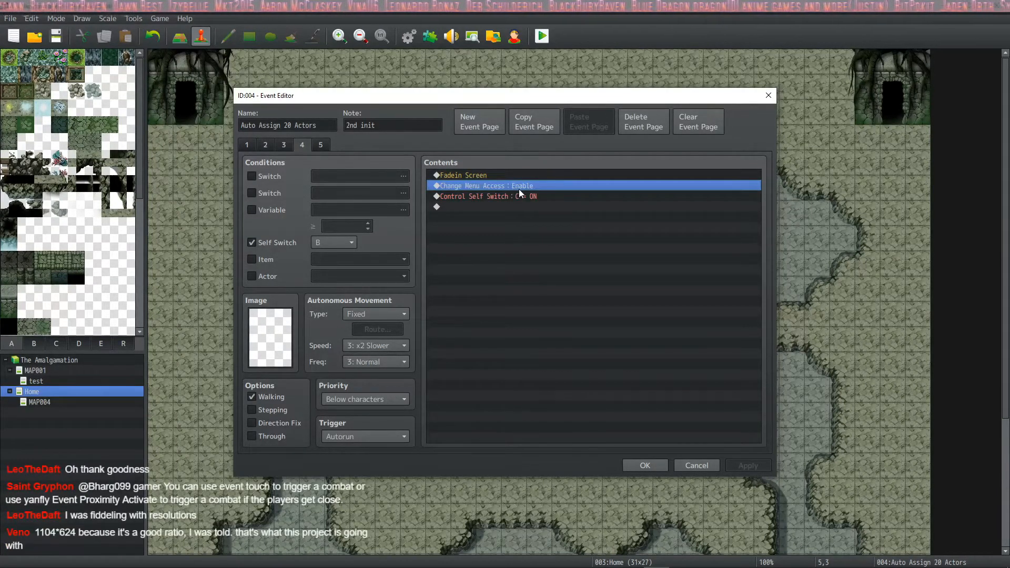
{"action": "left_click", "coordinate": [521, 198], "text": "shift"}
{"action": "left_click", "coordinate": [523, 197]}
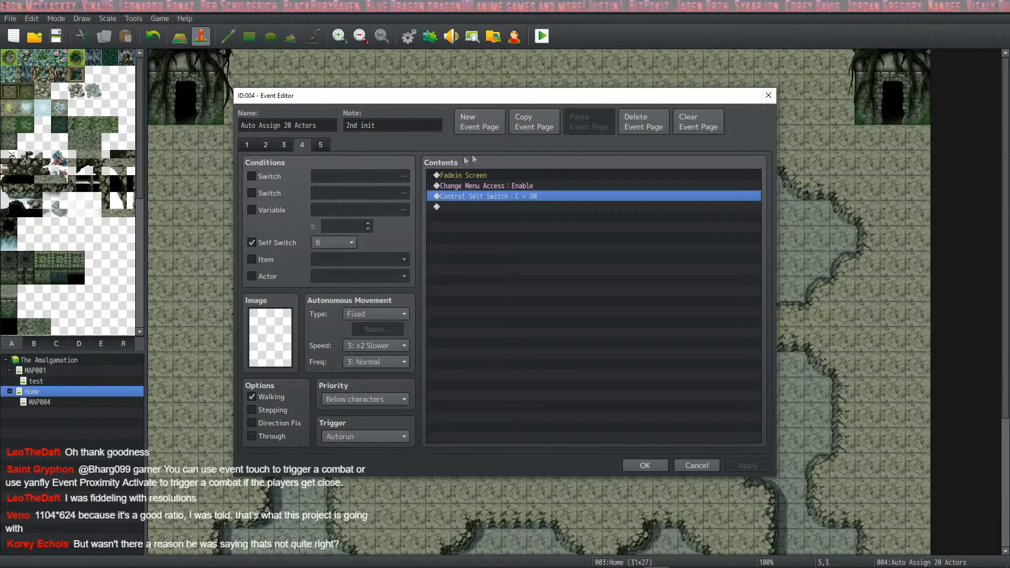
{"action": "left_click", "coordinate": [321, 145]}
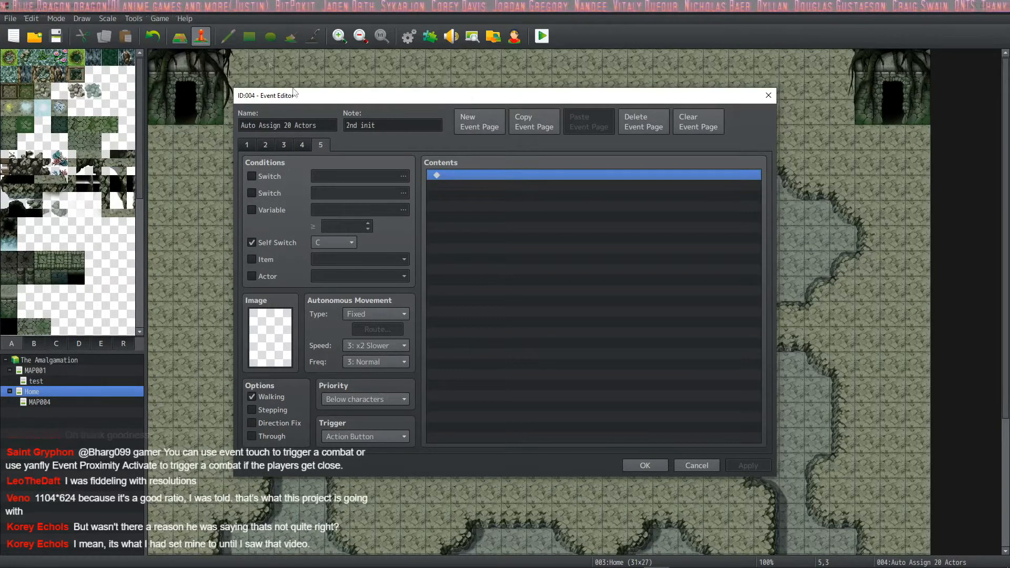
Step: Compare event pages 2, 3, 4 and 5 by switching among them, finishing on page 3
{"action": "left_click", "coordinate": [271, 146]}
{"action": "left_click", "coordinate": [321, 144]}
{"action": "left_click", "coordinate": [266, 145]}
{"action": "left_click", "coordinate": [302, 144]}
{"action": "left_click", "coordinate": [266, 144]}
{"action": "left_click", "coordinate": [268, 144]}
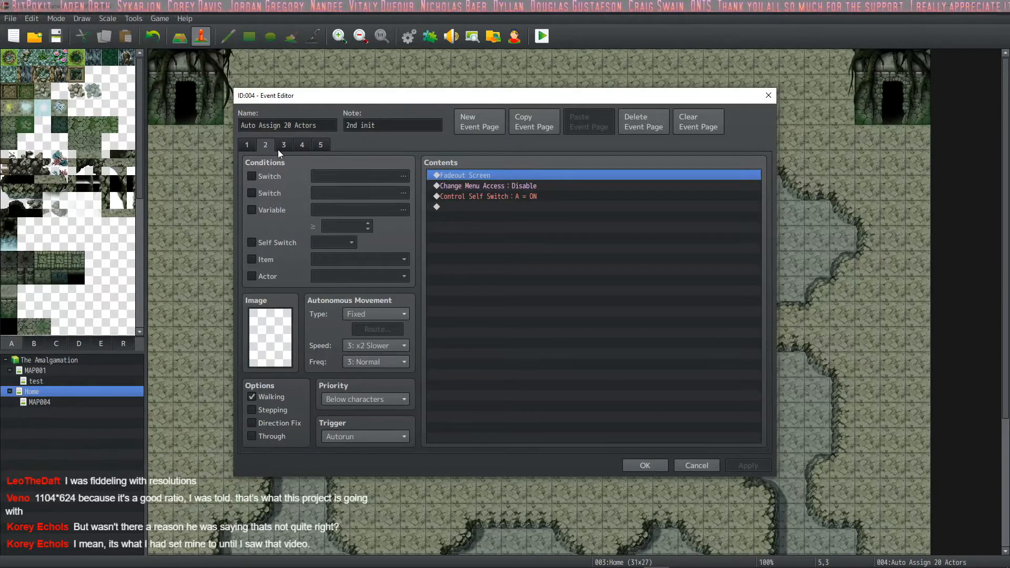
{"action": "left_click", "coordinate": [287, 145]}
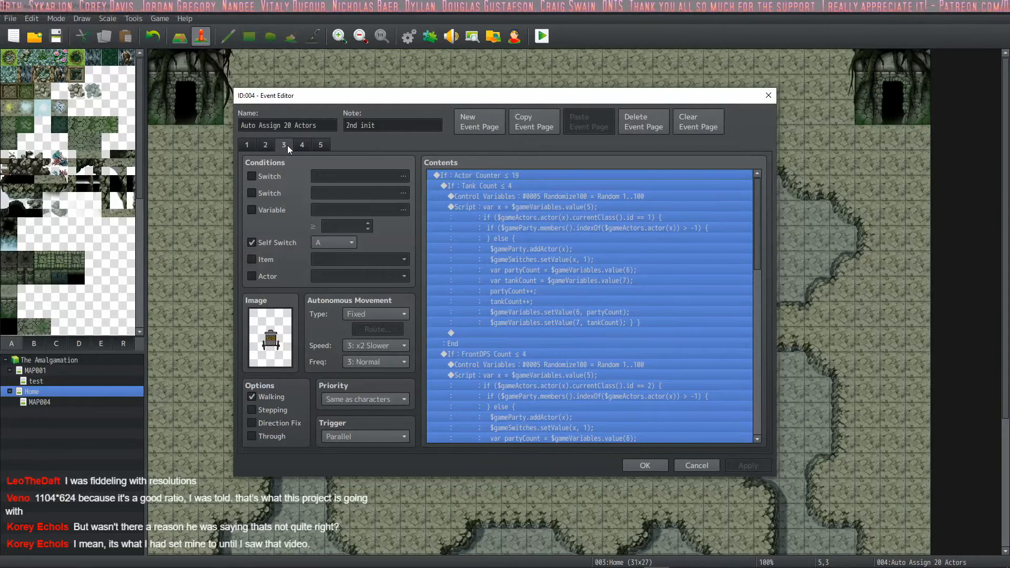
{"action": "left_click", "coordinate": [302, 144]}
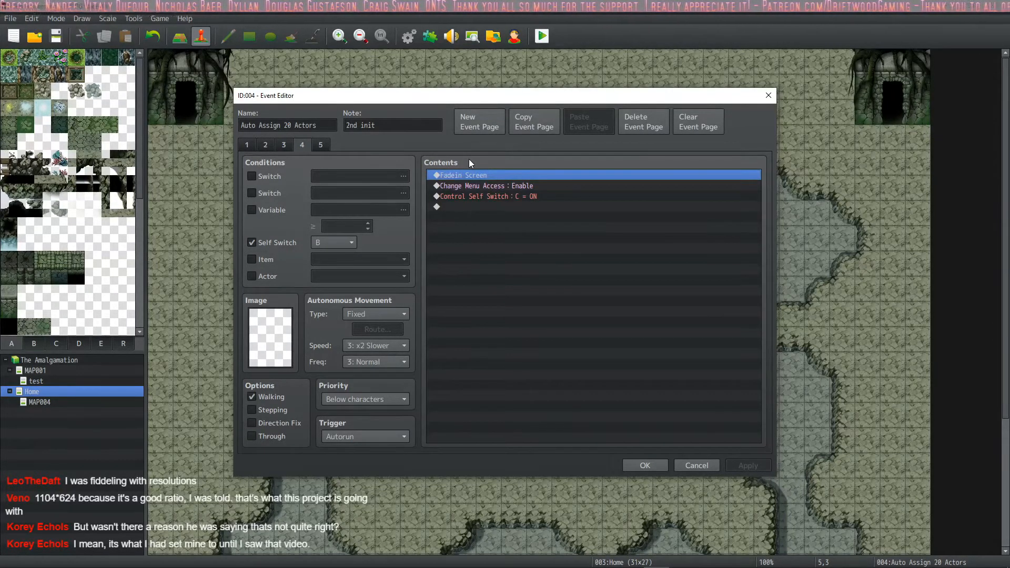
{"action": "left_click", "coordinate": [285, 147]}
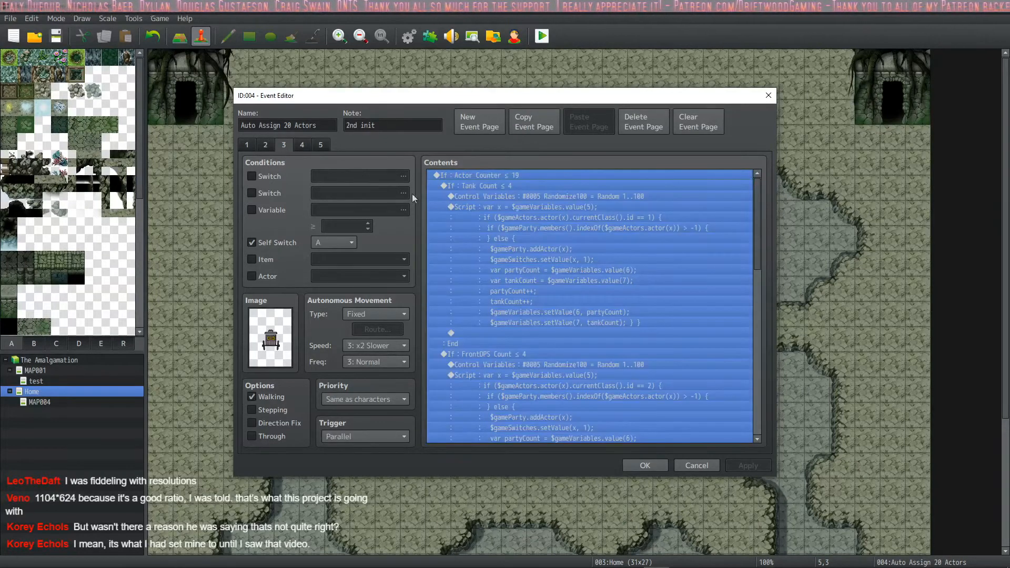
Step: Examine page 3's Tank Count block, its party-filling script and the enclosing Actor Counter condition, ending on the FrontDPS Count condition
{"action": "left_click", "coordinate": [482, 208]}
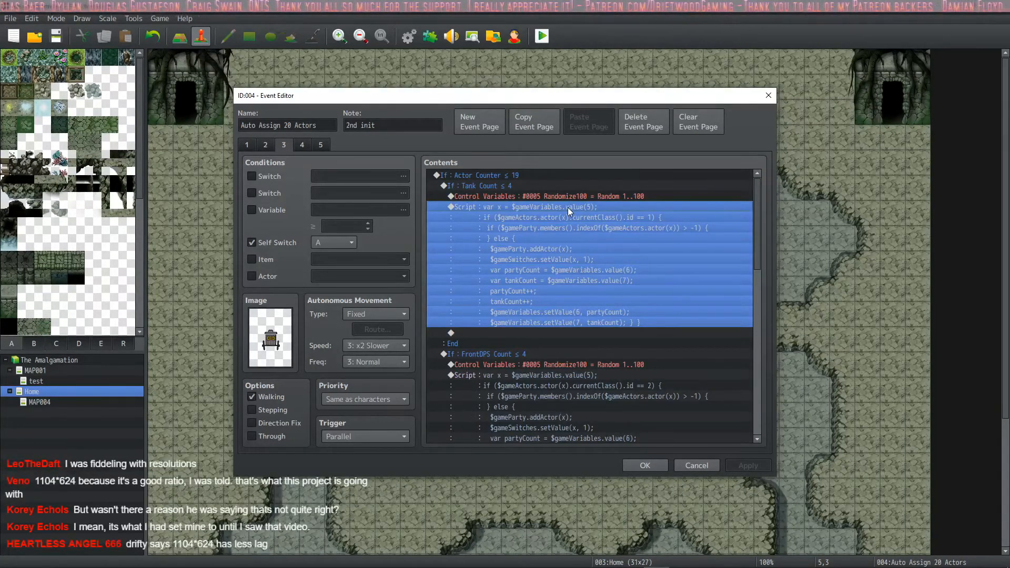
{"action": "left_click", "coordinate": [515, 345]}
{"action": "left_click", "coordinate": [508, 186]}
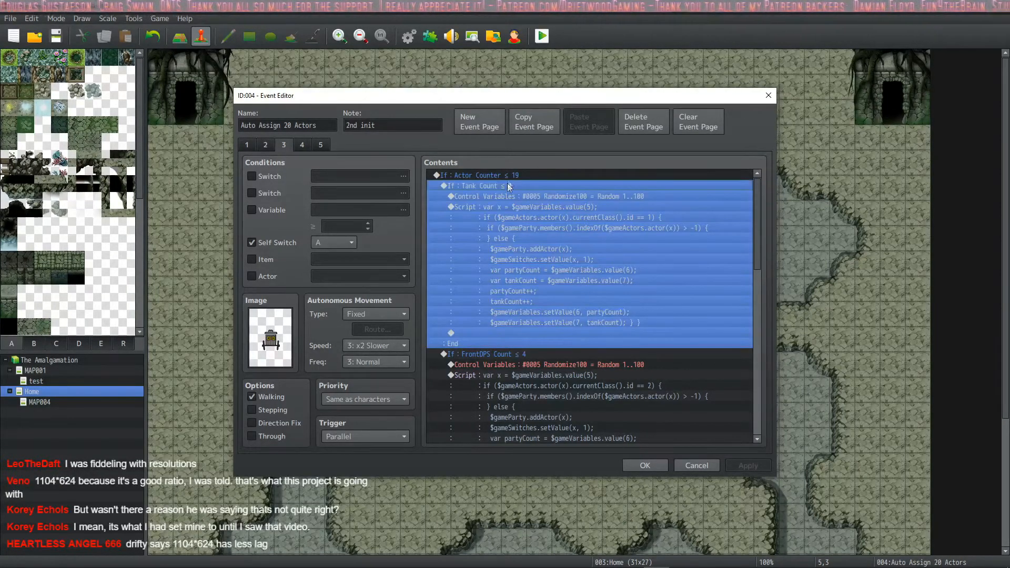
{"action": "left_click", "coordinate": [513, 175]}
{"action": "left_click", "coordinate": [488, 342]}
{"action": "left_click", "coordinate": [495, 352]}
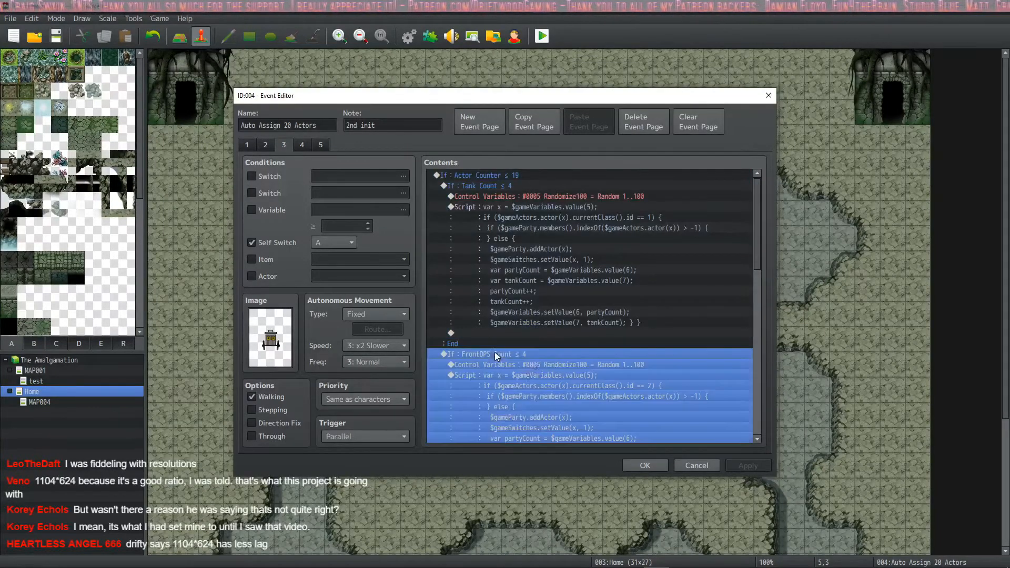
Step: Examine the FrontDPS block's script, focusing on its class check and its partyCount and fDPSCount lines
{"action": "scroll", "coordinate": [495, 316], "scroll_direction": "down", "scroll_amount": 3}
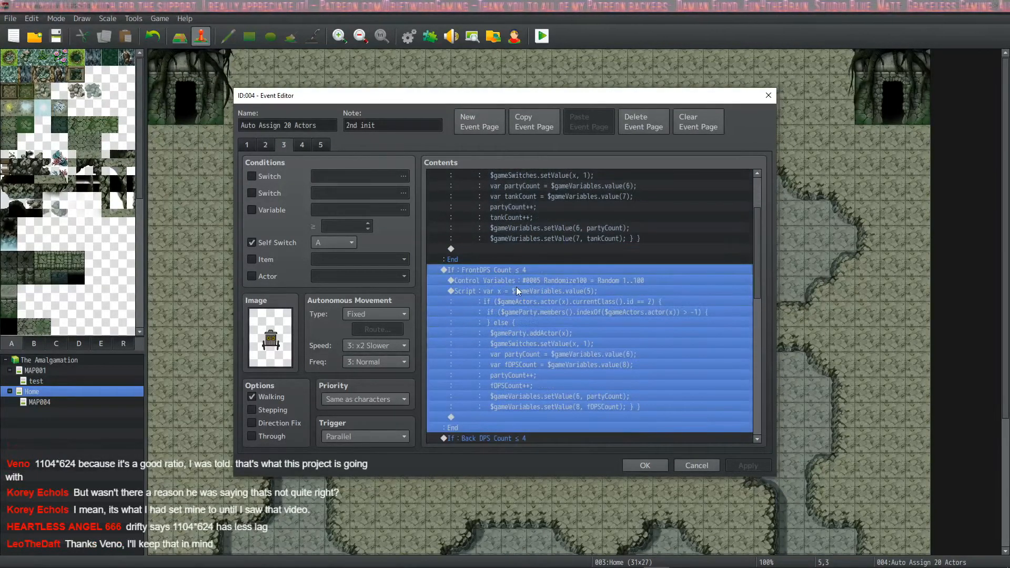
{"action": "scroll", "coordinate": [515, 292], "scroll_direction": "down", "scroll_amount": 1}
{"action": "left_click", "coordinate": [529, 279]}
{"action": "scroll", "coordinate": [560, 264], "scroll_direction": "up", "scroll_amount": 4}
{"action": "scroll", "coordinate": [565, 279], "scroll_direction": "down", "scroll_amount": 4}
{"action": "left_click", "coordinate": [651, 259]}
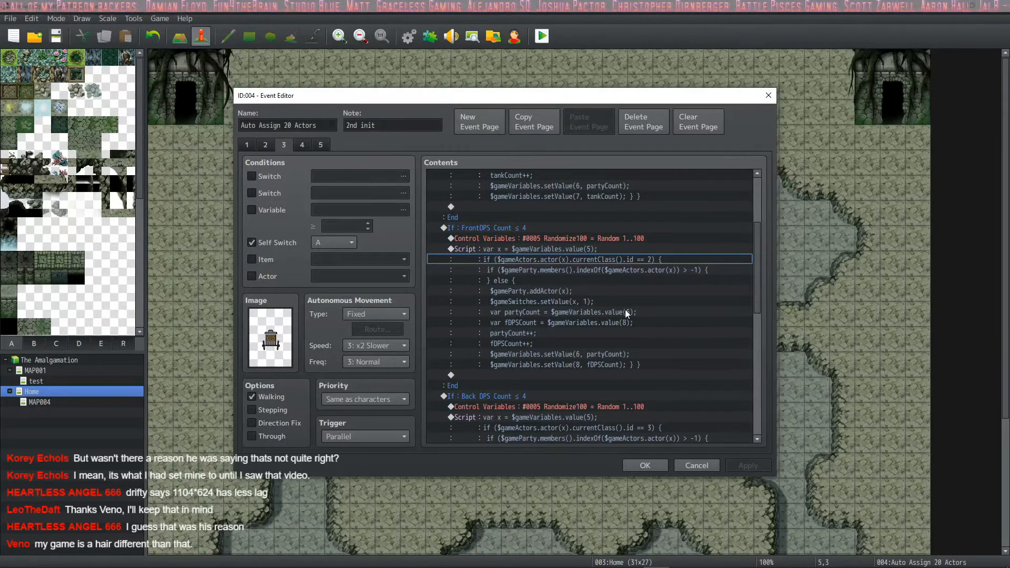
{"action": "left_click", "coordinate": [525, 314]}
{"action": "left_click", "coordinate": [521, 325]}
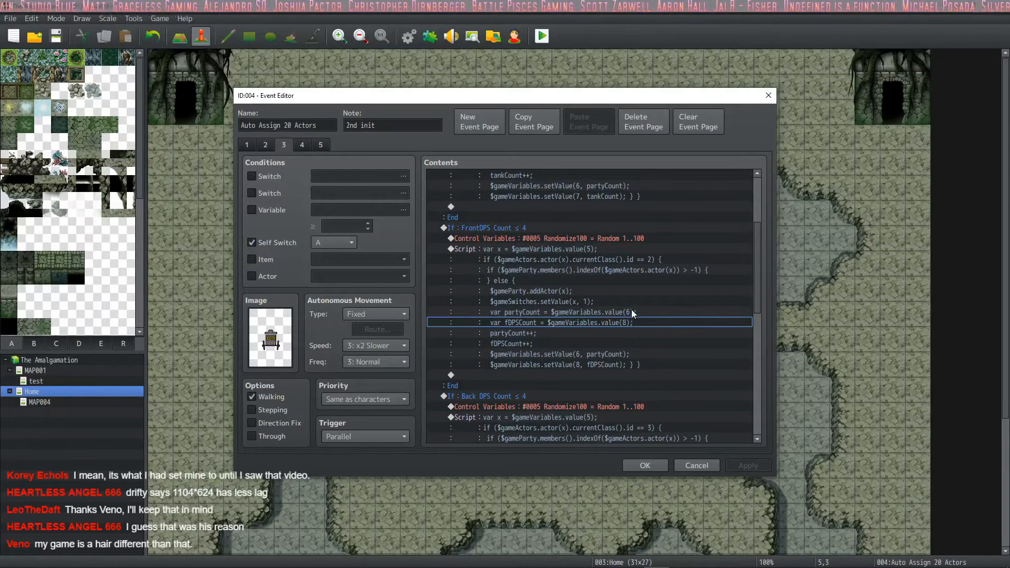
Step: Review the Back DPS and Support blocks through to the Else branch, and return to the FrontDPS script
{"action": "scroll", "coordinate": [580, 357], "scroll_direction": "down", "scroll_amount": 5}
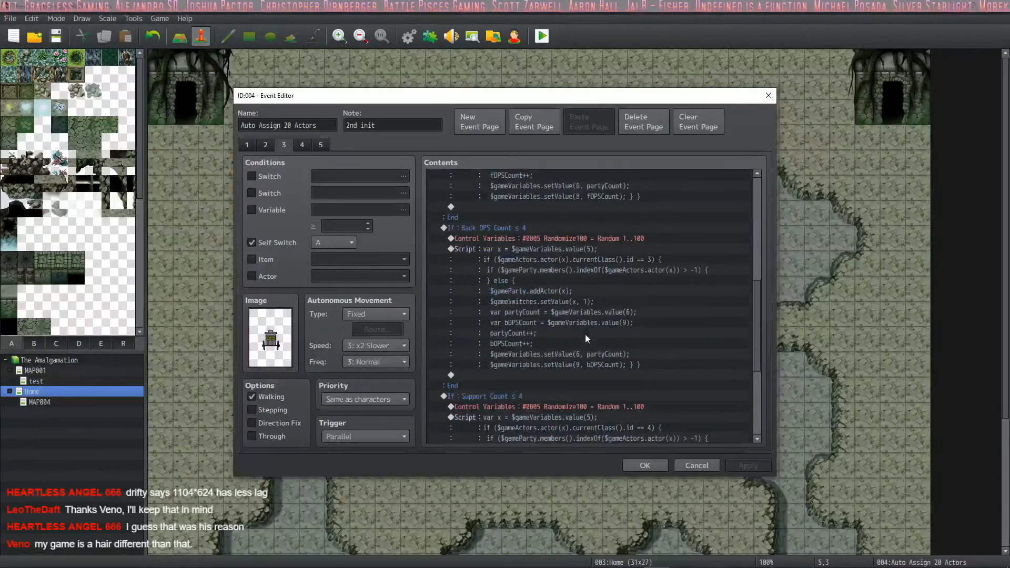
{"action": "scroll", "coordinate": [621, 327], "scroll_direction": "down", "scroll_amount": 5}
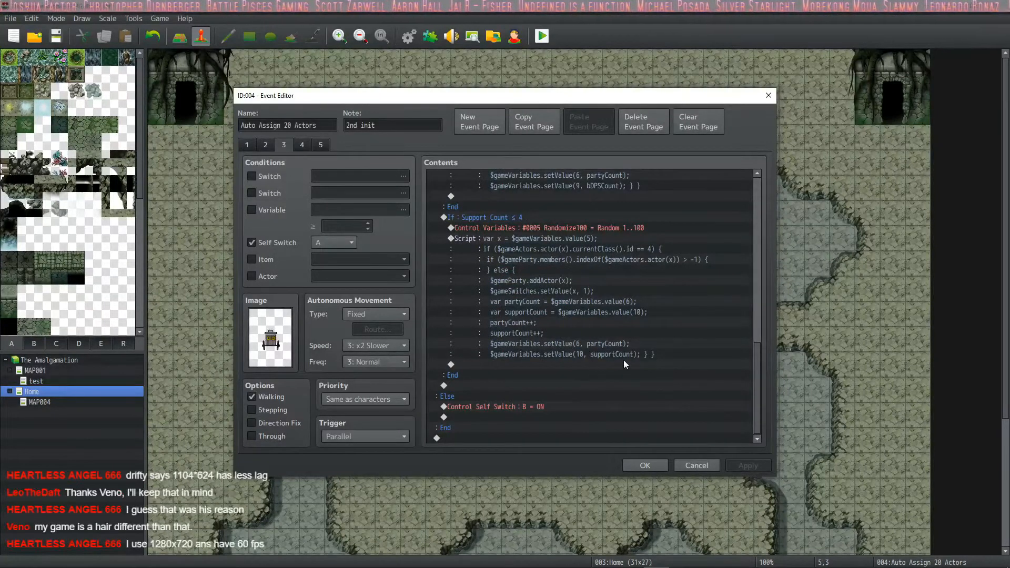
{"action": "scroll", "coordinate": [557, 336], "scroll_direction": "up", "scroll_amount": 4}
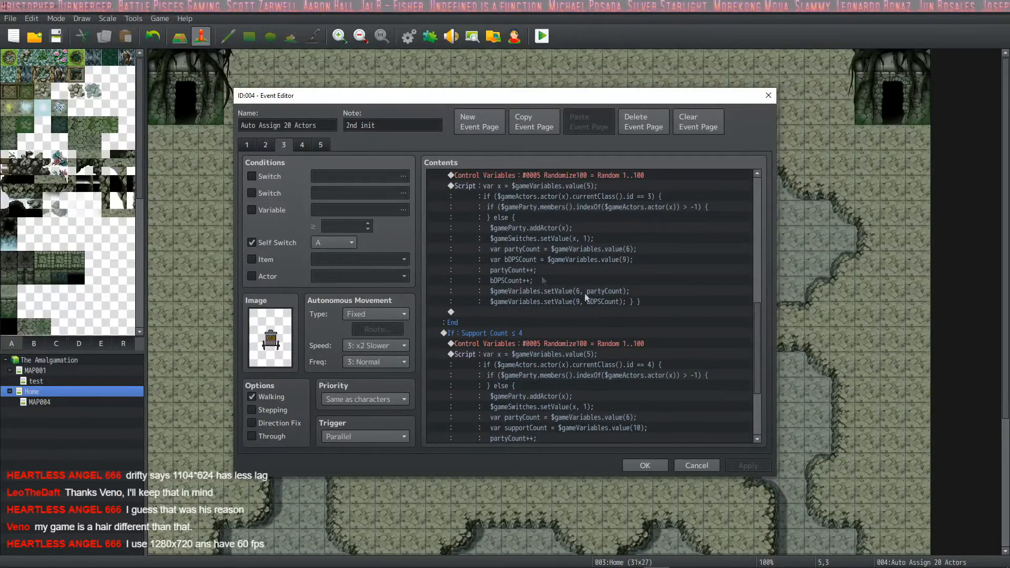
{"action": "scroll", "coordinate": [537, 287], "scroll_direction": "up", "scroll_amount": 5}
{"action": "left_click", "coordinate": [548, 247]}
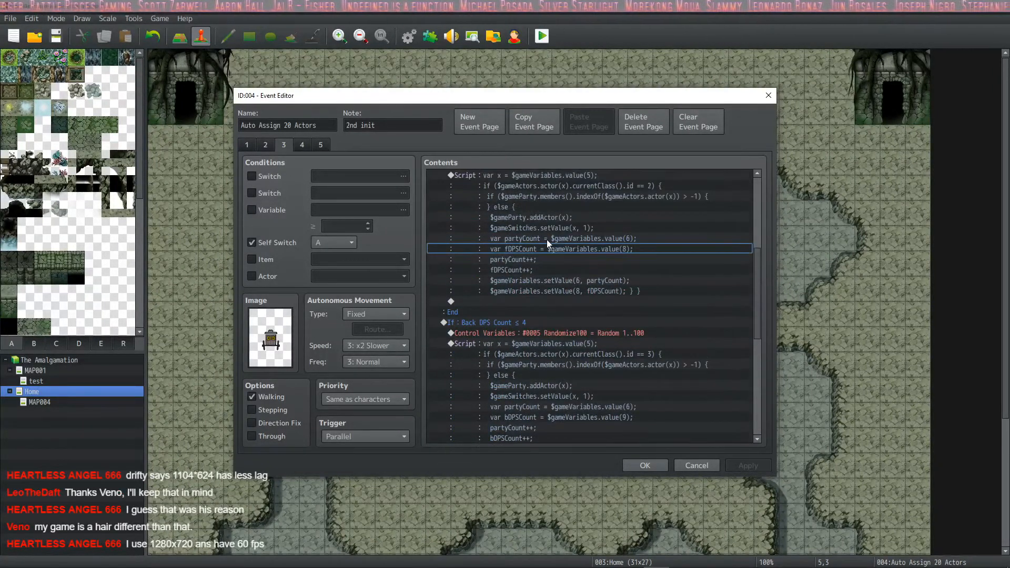
{"action": "scroll", "coordinate": [628, 337], "scroll_direction": "up", "scroll_amount": 3}
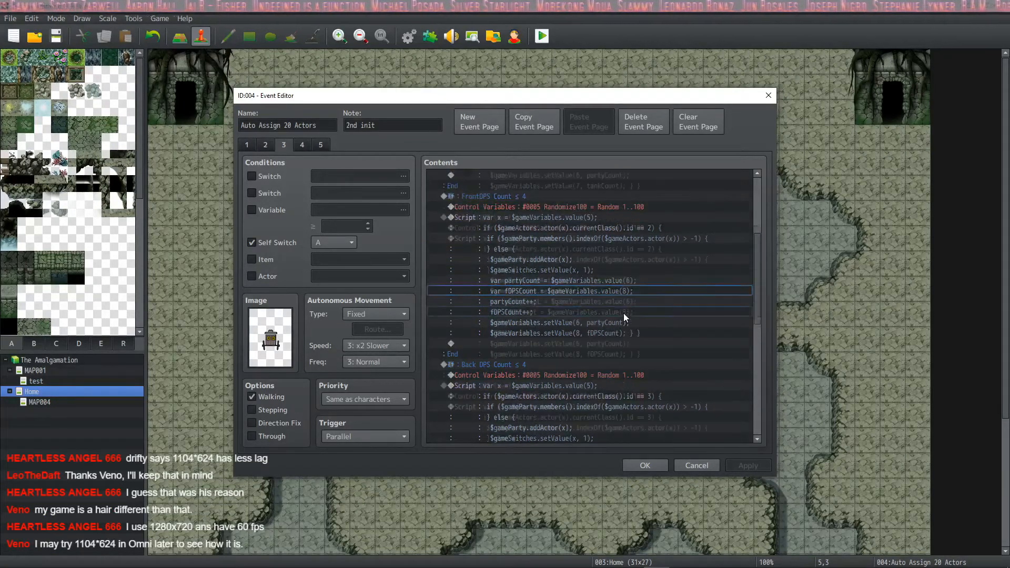
Step: Compare the Randomize100 and Script commands across the Tank, FrontDPS, Back DPS and Support blocks of page 3
{"action": "left_click", "coordinate": [487, 260]}
{"action": "scroll", "coordinate": [526, 259], "scroll_direction": "up", "scroll_amount": 3}
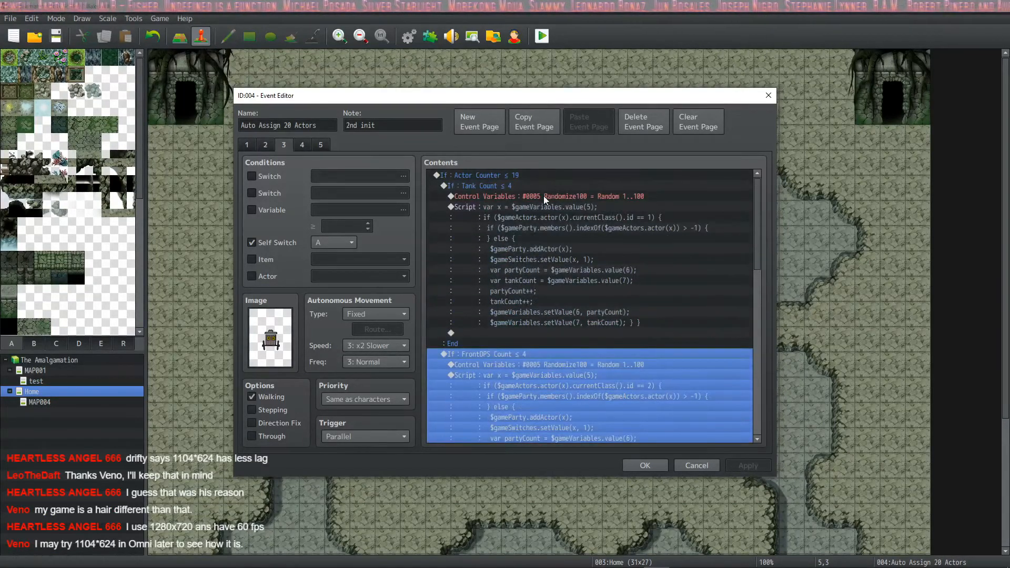
{"action": "left_click", "coordinate": [544, 196]}
{"action": "left_click", "coordinate": [547, 208]}
{"action": "scroll", "coordinate": [547, 213], "scroll_direction": "down", "scroll_amount": 4}
{"action": "left_click", "coordinate": [546, 269]}
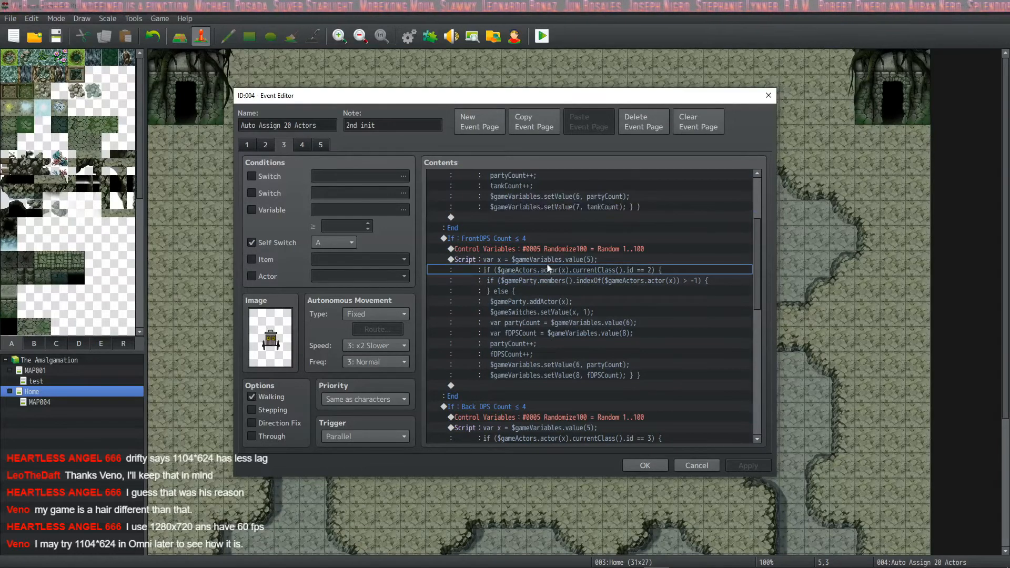
{"action": "scroll", "coordinate": [545, 270], "scroll_direction": "down", "scroll_amount": 5}
{"action": "left_click", "coordinate": [541, 268]}
{"action": "scroll", "coordinate": [542, 274], "scroll_direction": "down", "scroll_amount": 2}
{"action": "scroll", "coordinate": [545, 286], "scroll_direction": "down", "scroll_amount": 3}
{"action": "left_click", "coordinate": [521, 311]}
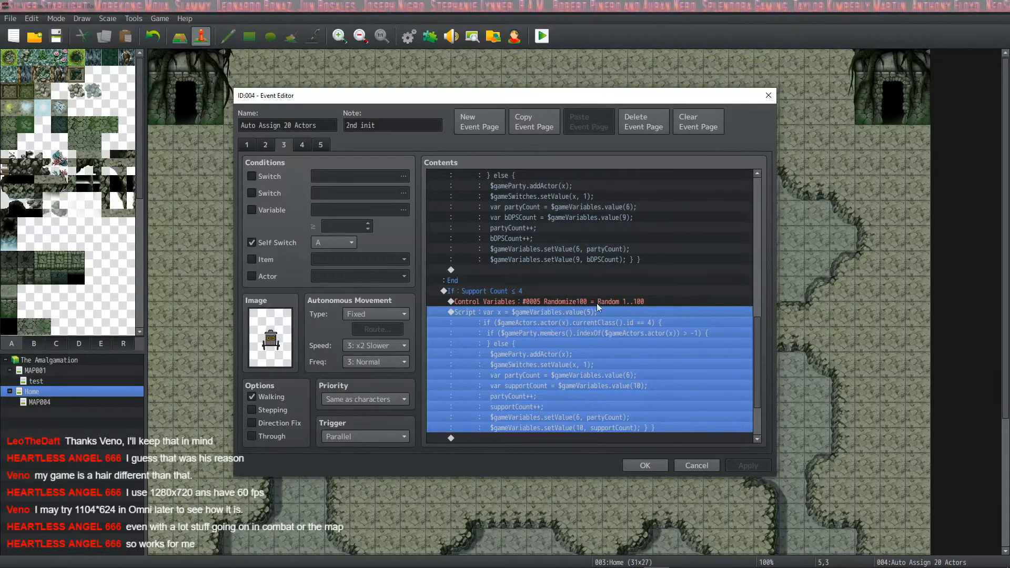
{"action": "scroll", "coordinate": [592, 326], "scroll_direction": "down", "scroll_amount": 2}
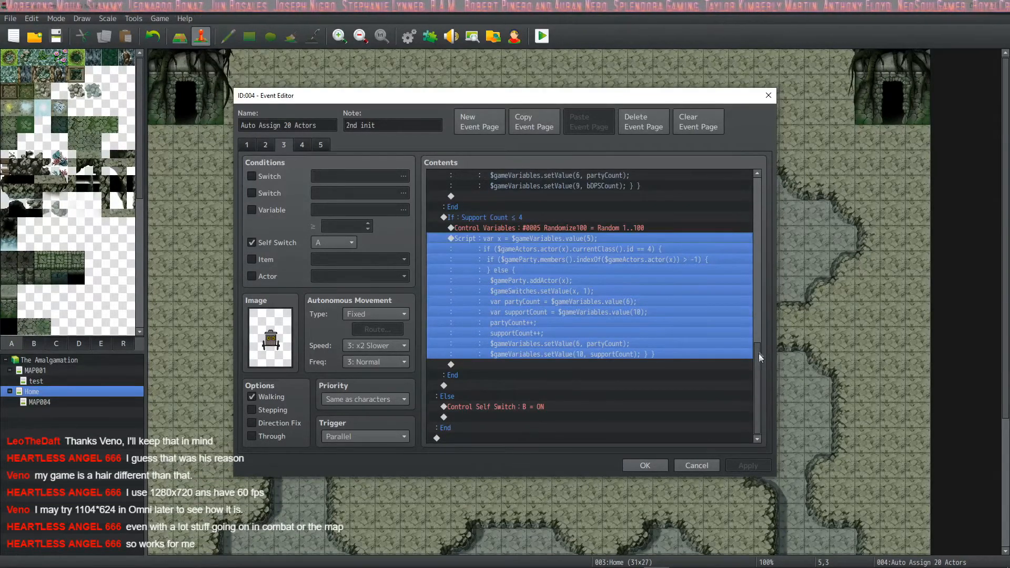
Step: Revisit the Tank script at the start of page 3, check page 5, and accept the event
{"action": "left_click_drag", "start_coordinate": [759, 356], "coordinate": [752, 141]}
{"action": "left_click", "coordinate": [578, 213]}
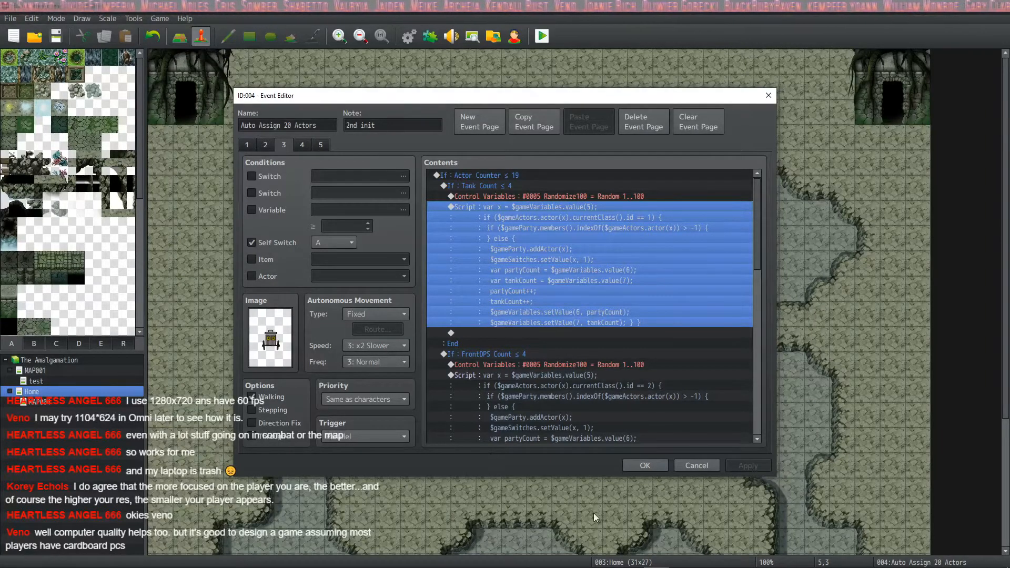
{"action": "left_click", "coordinate": [315, 147]}
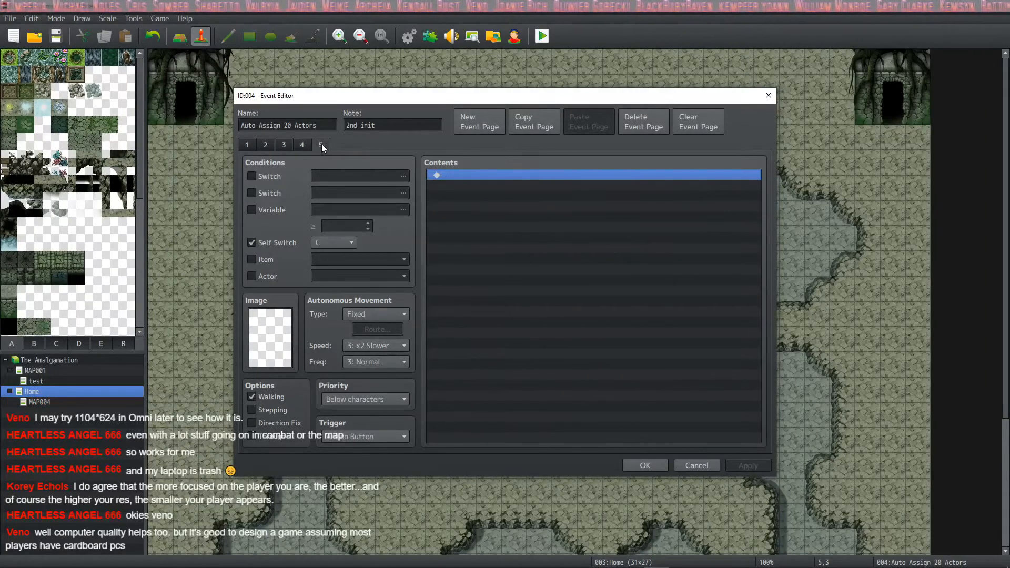
{"action": "left_click", "coordinate": [630, 466]}
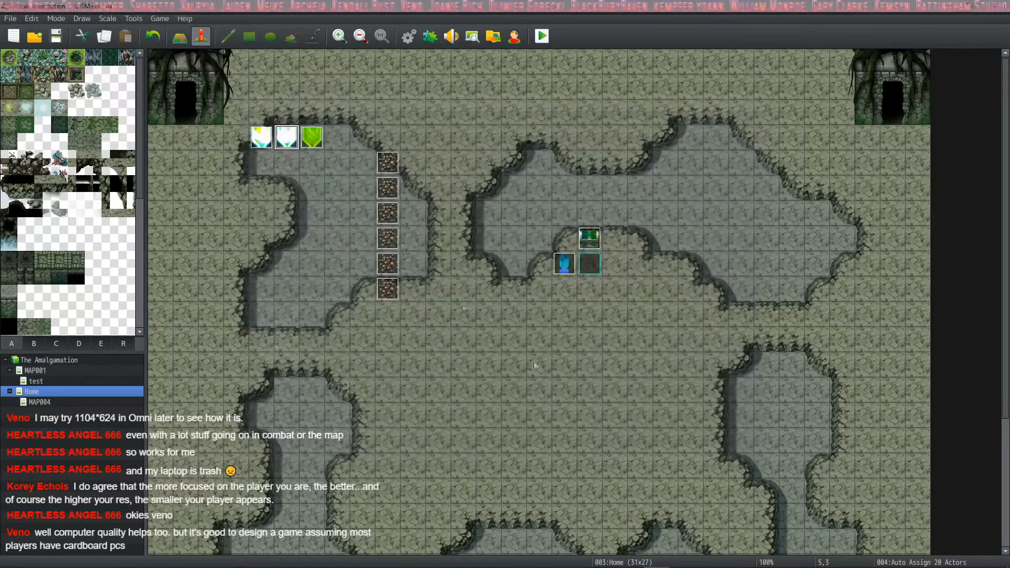
Step: Open the Setup Screen event and examine page 2's Change Battle Back and Erase Event commands
{"action": "double_click", "coordinate": [304, 137]}
{"action": "left_click", "coordinate": [470, 178]}
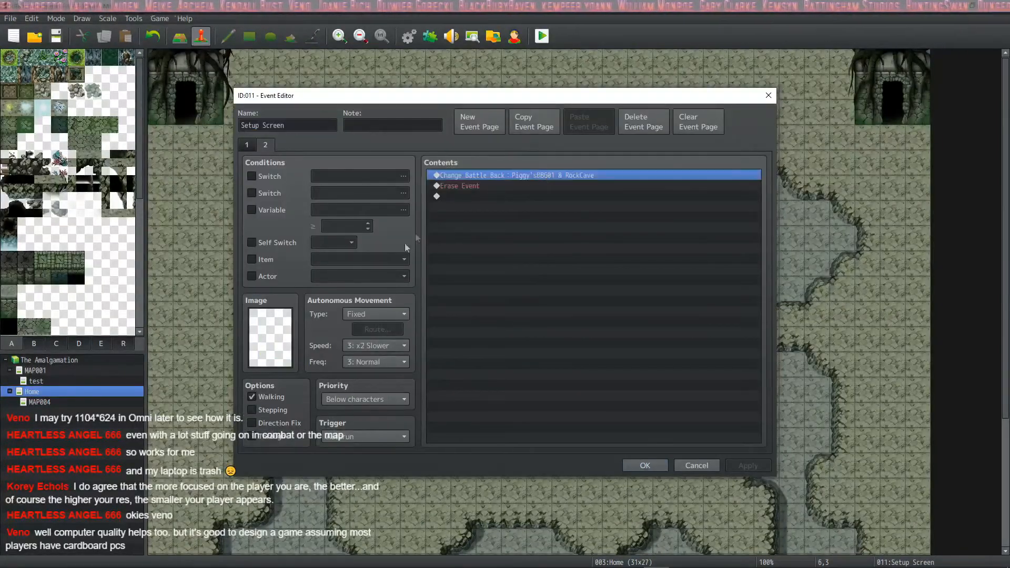
{"action": "left_click", "coordinate": [266, 146]}
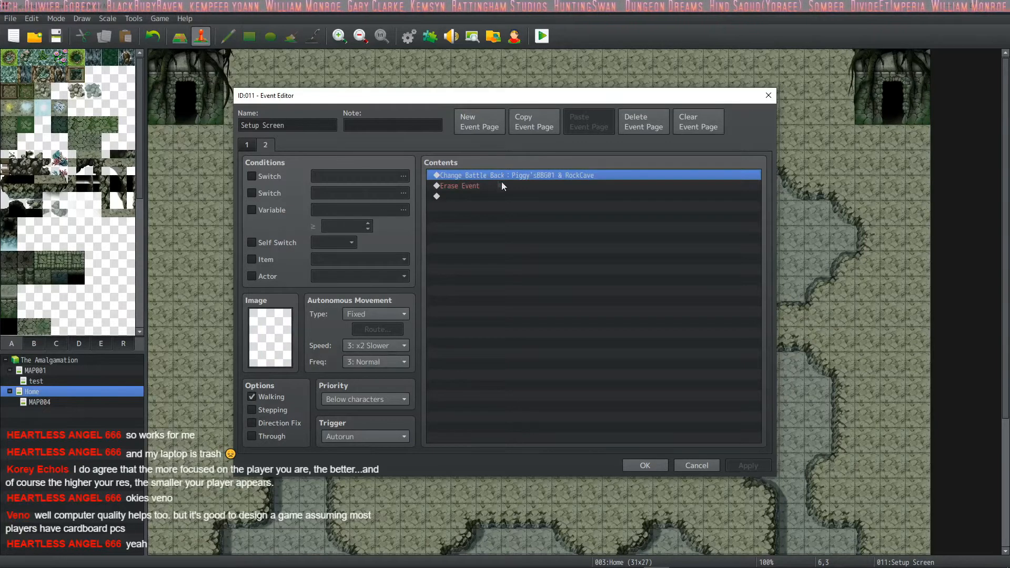
{"action": "left_click", "coordinate": [555, 185]}
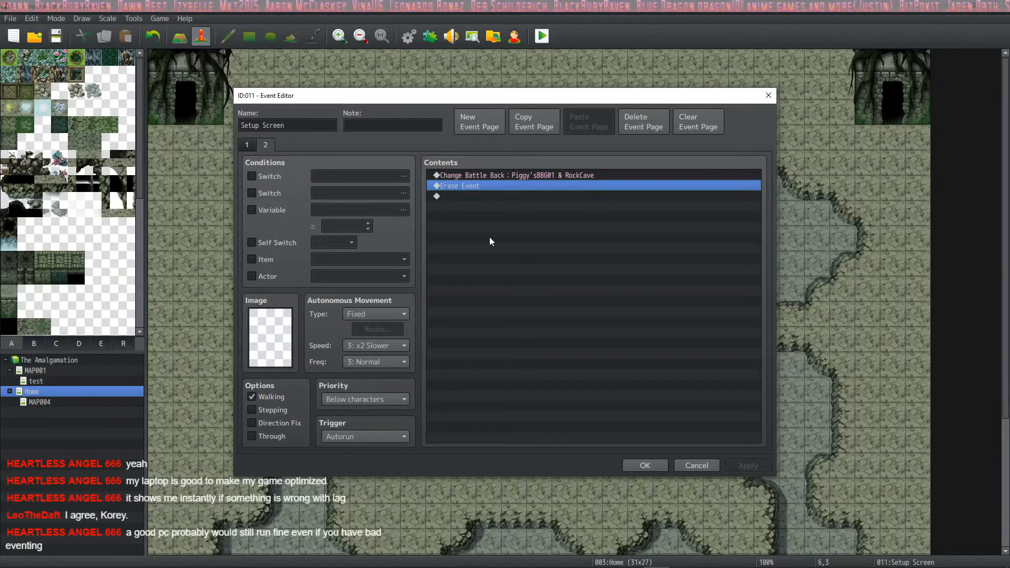
Step: Add a Control Self Switch A = ON command after Erase Event, and create an event page conditioned on Self Switch A
{"action": "double_click", "coordinate": [463, 194]}
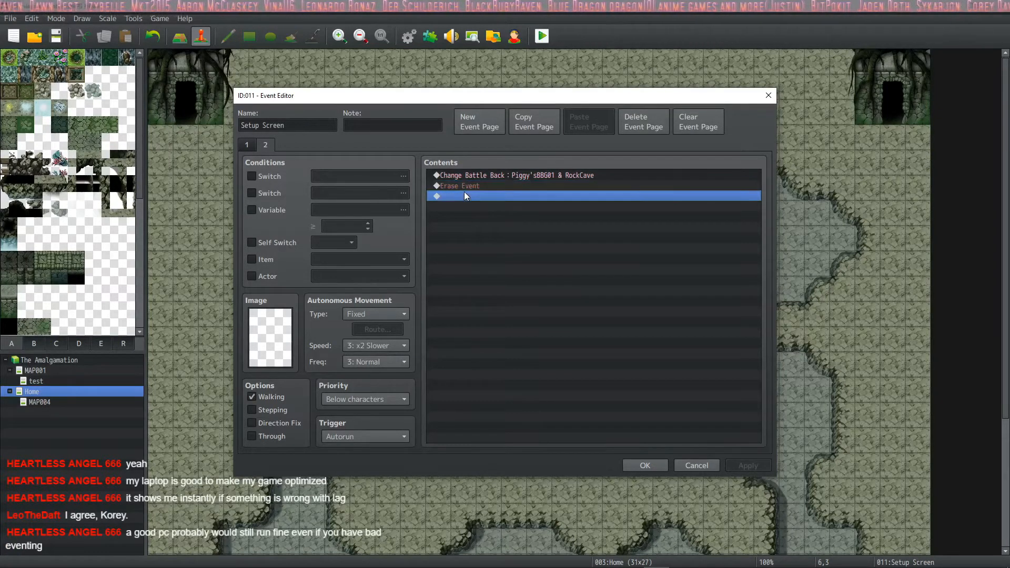
{"action": "left_click", "coordinate": [554, 293]}
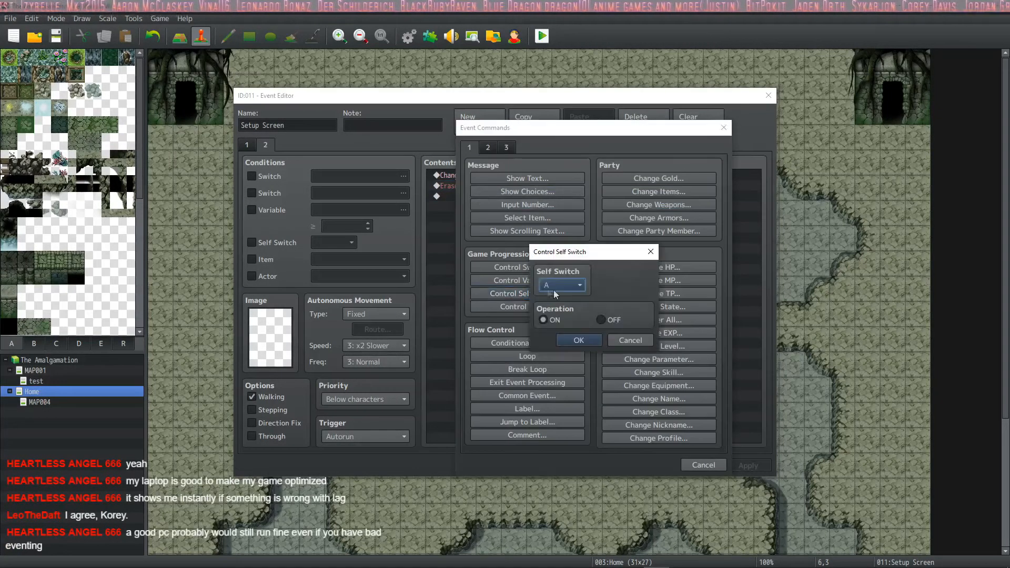
{"action": "left_click", "coordinate": [577, 341]}
{"action": "left_click", "coordinate": [470, 121]}
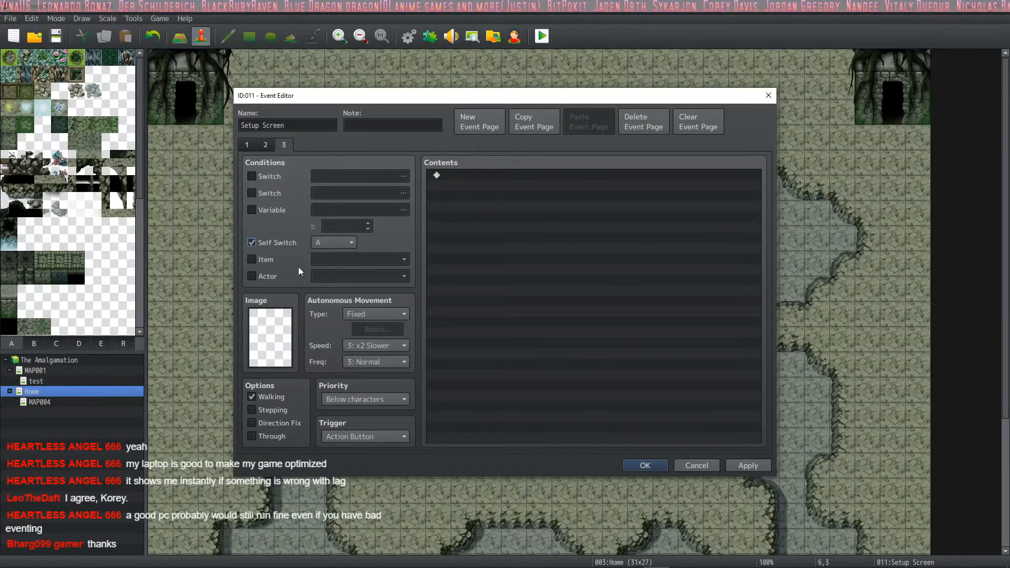
Step: Delete the new event page and the Control Self Switch command from Setup Screen, and accept the event
{"action": "left_click", "coordinate": [635, 129]}
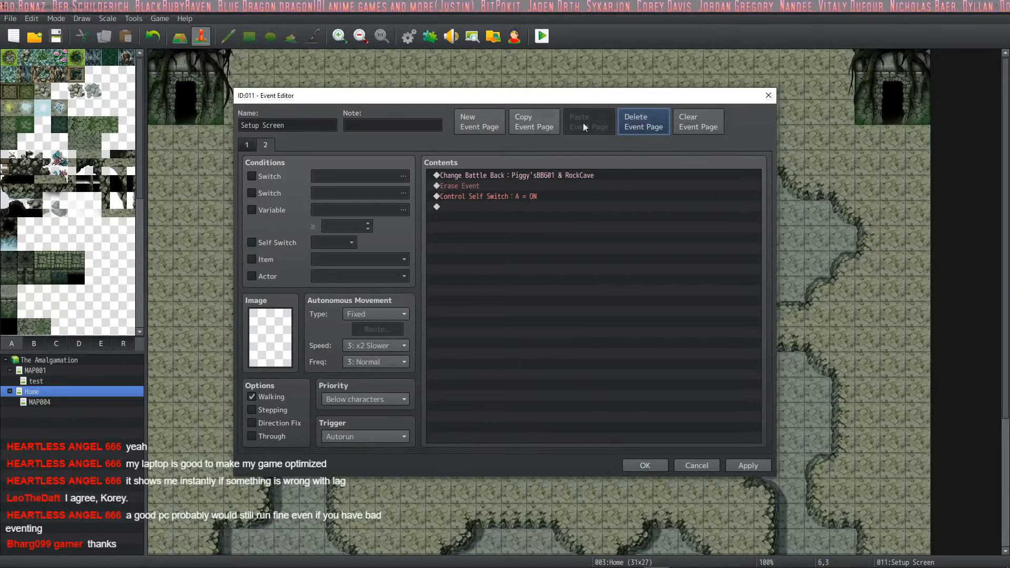
{"action": "left_click", "coordinate": [491, 195]}
{"action": "key", "text": "Delete"}
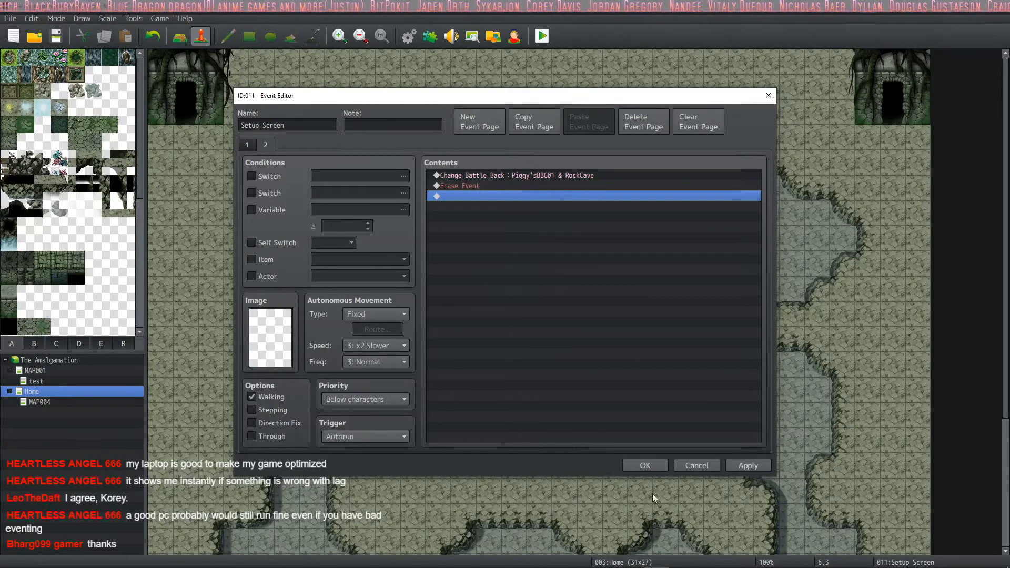
{"action": "left_click", "coordinate": [645, 466]}
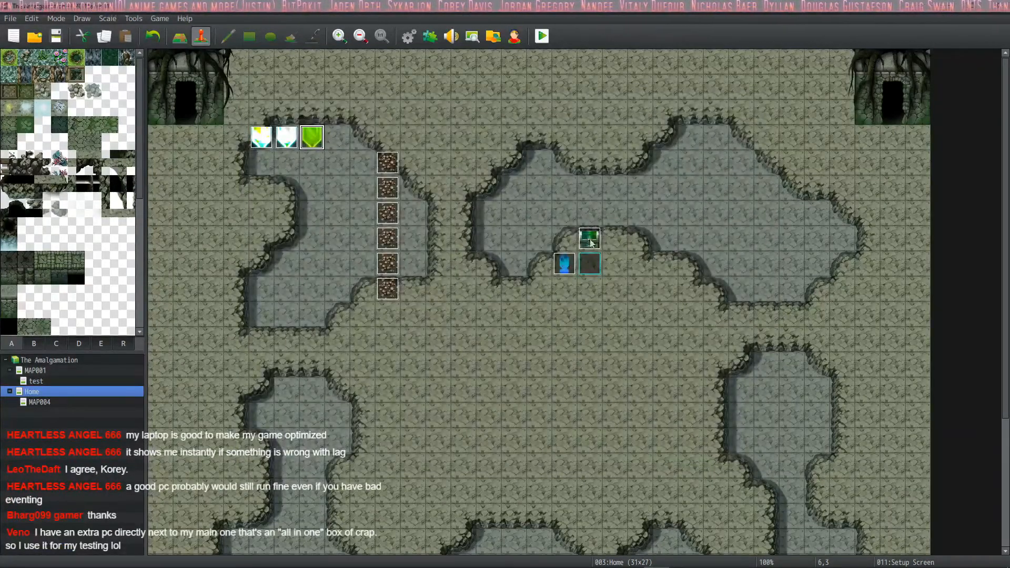
Step: Check the Starting Party list in the database's System settings and accept the database
{"action": "left_click", "coordinate": [409, 36]}
{"action": "left_click", "coordinate": [235, 318]}
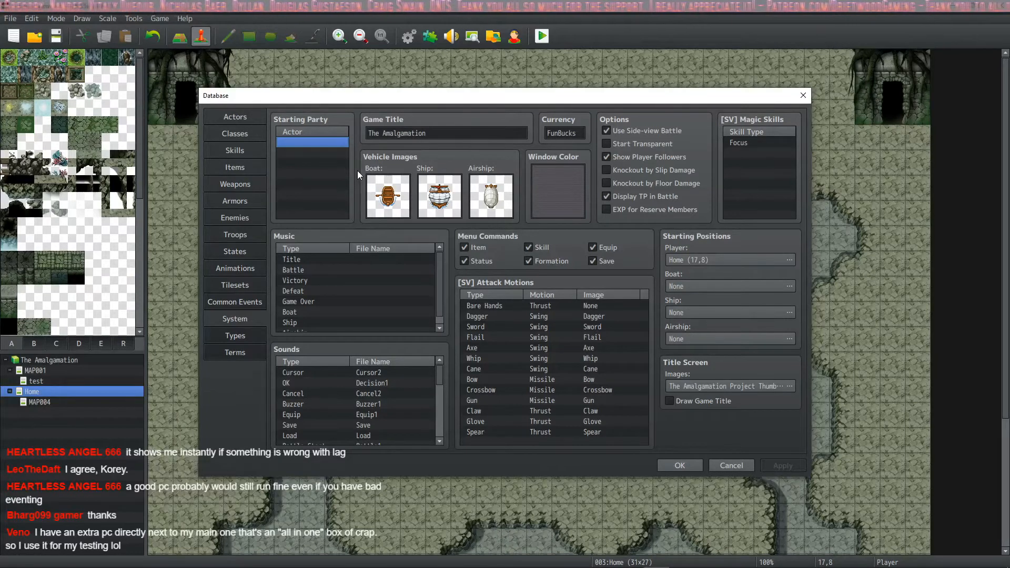
{"action": "left_click", "coordinate": [676, 466]}
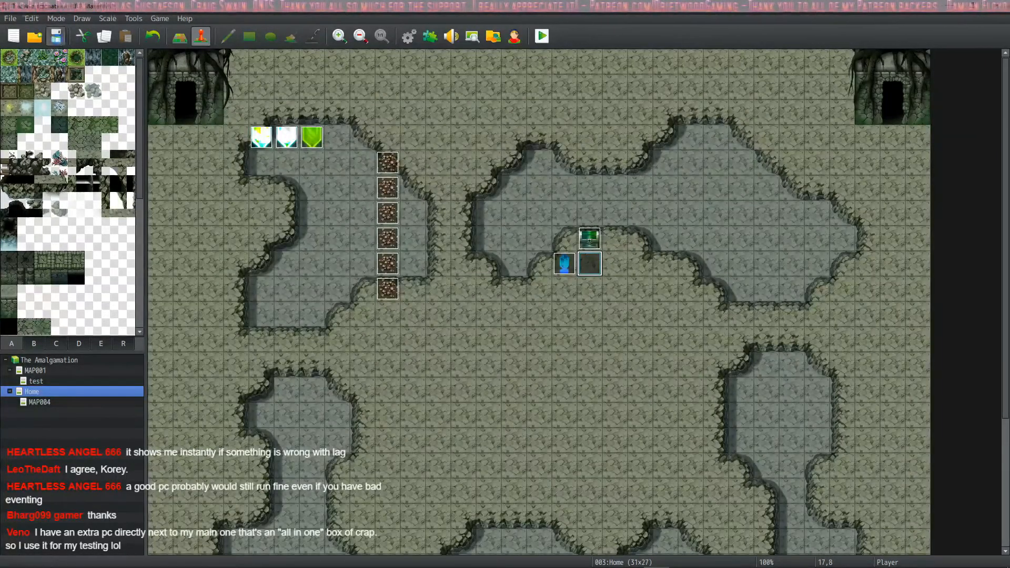
Step: Launch a playtest in a maximized game window and start a new game
{"action": "left_click", "coordinate": [542, 37]}
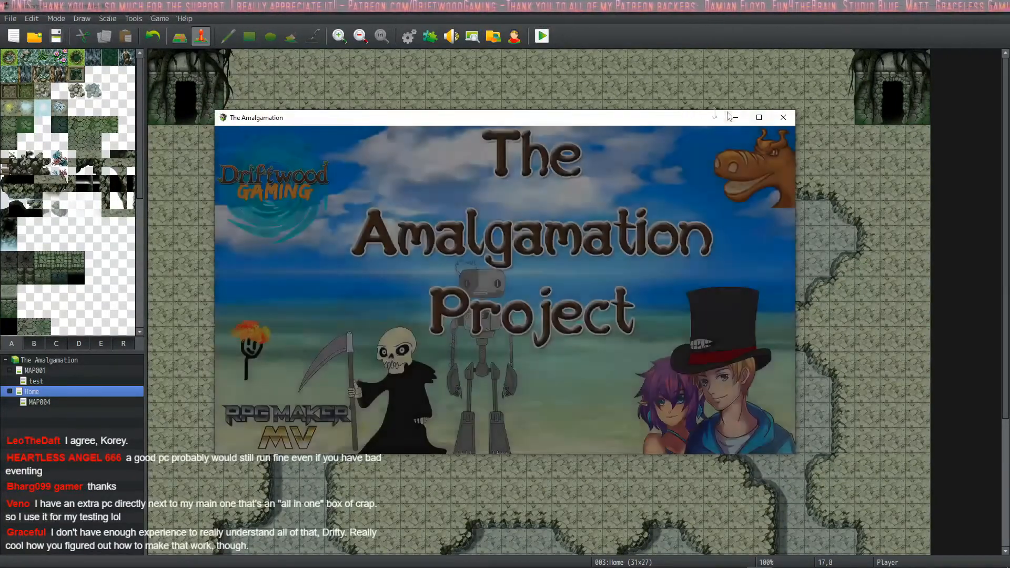
{"action": "left_click", "coordinate": [759, 117]}
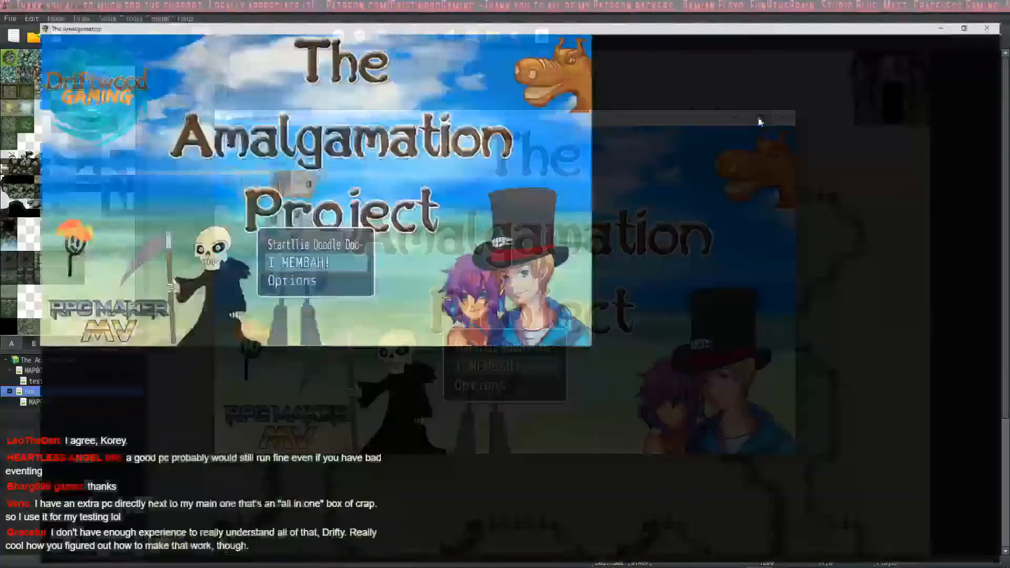
{"action": "key", "text": "Up"}
{"action": "key", "text": "Return"}
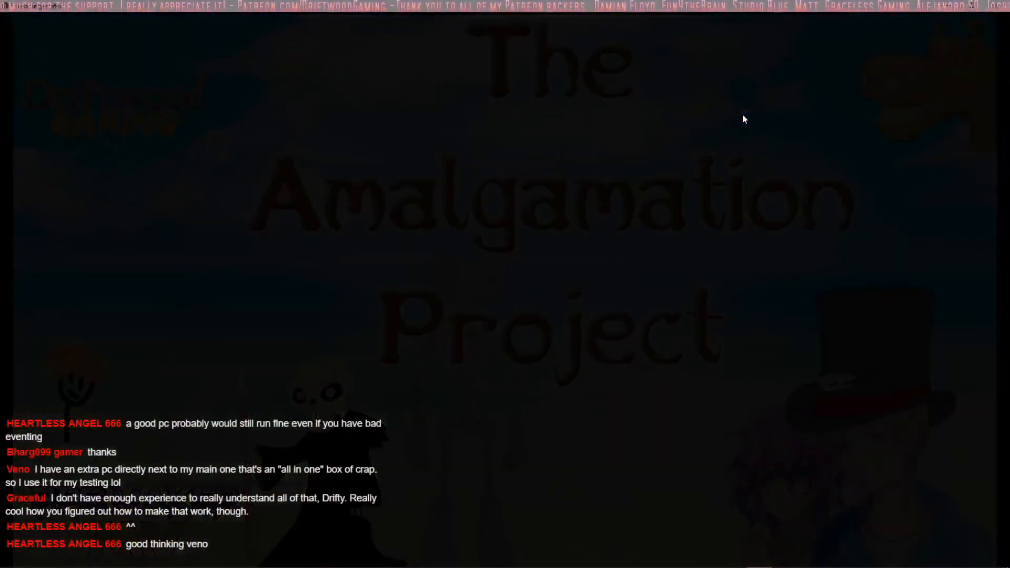
Step: Open the in-game party menu to view the assigned actors and their classes, and move the selection to Options
{"action": "key", "text": "Down"}
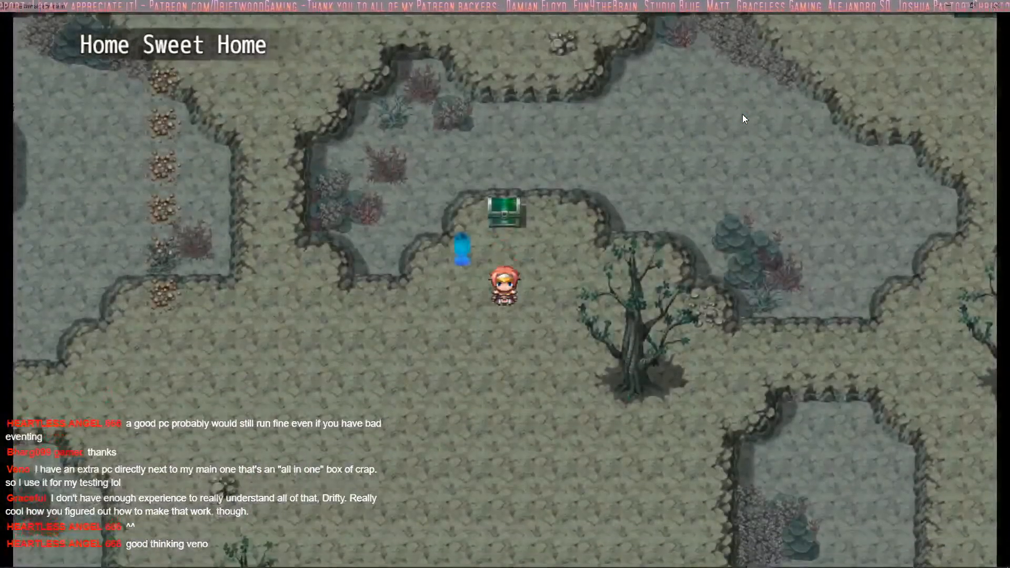
{"action": "key", "text": "Left"}
{"action": "key", "text": "Escape"}
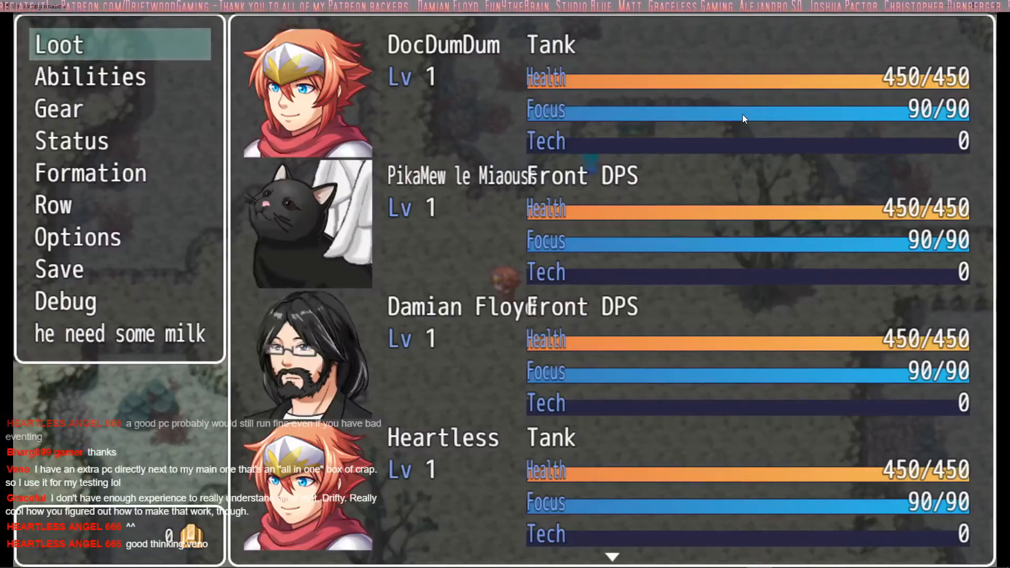
{"action": "key", "text": "Down"}
{"action": "key", "text": "Down"}
{"action": "key", "text": "Down"}
{"action": "key", "text": "Down"}
{"action": "key", "text": "Down"}
{"action": "key", "text": "Down"}
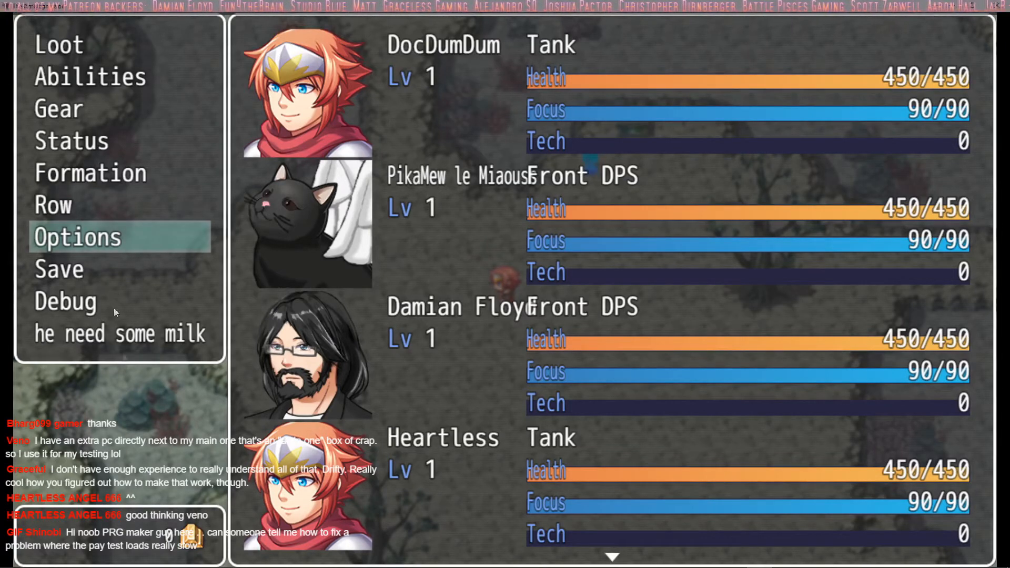
Step: Turn Party Followers Enabled on in the game's Options and return to the map
{"action": "left_click", "coordinate": [100, 240]}
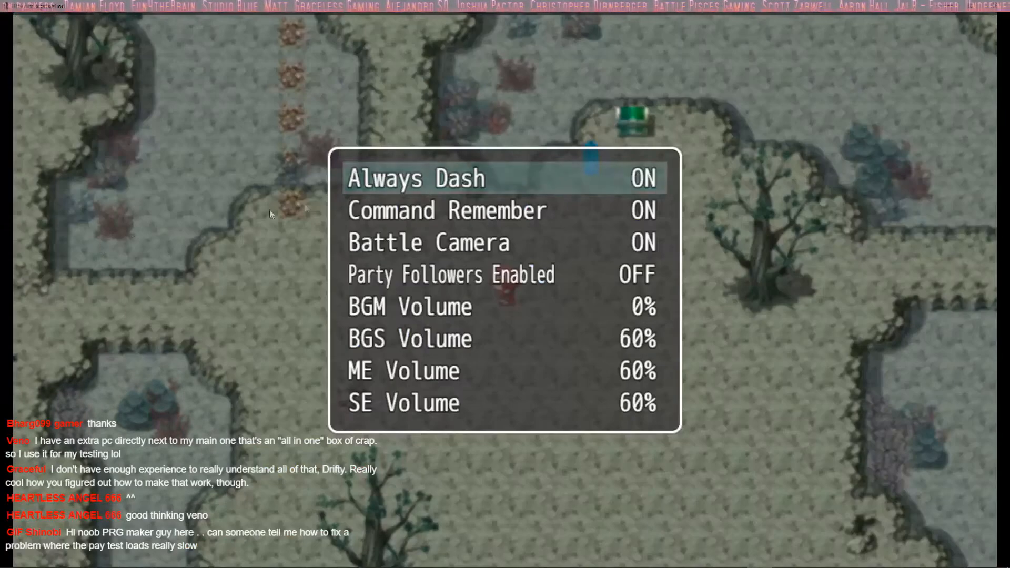
{"action": "left_click", "coordinate": [572, 283]}
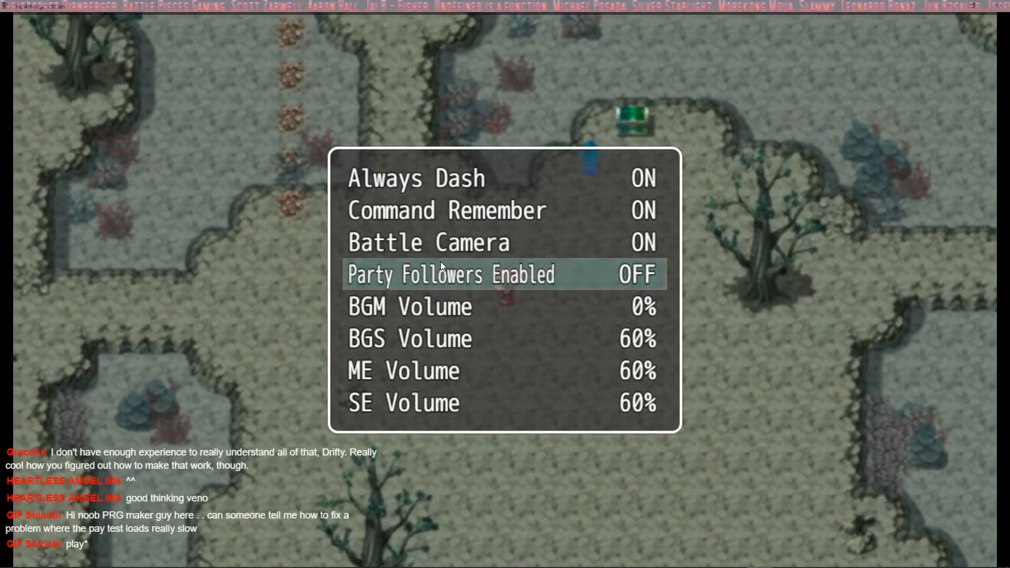
{"action": "left_click", "coordinate": [477, 281]}
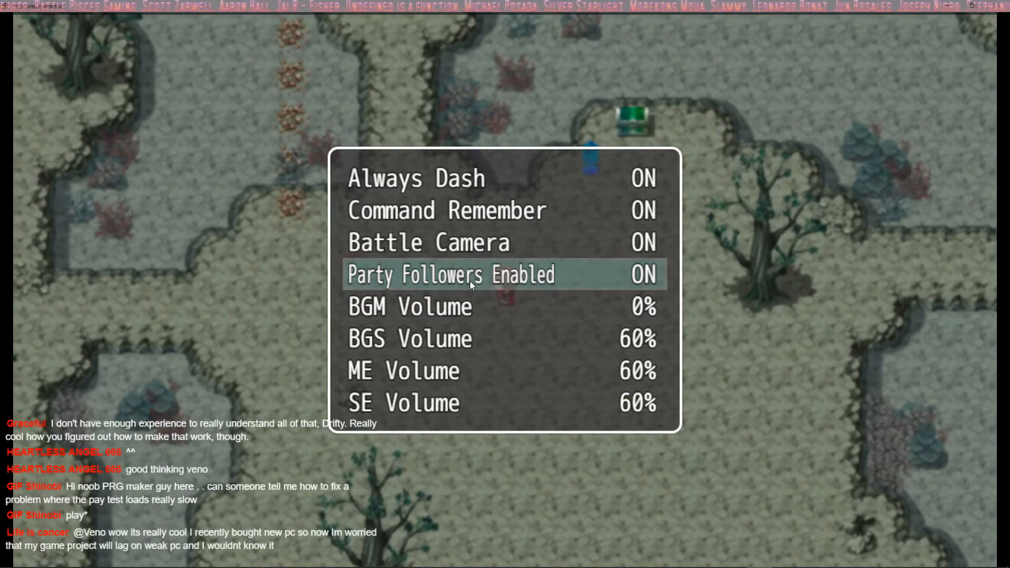
{"action": "right_click", "coordinate": [469, 281]}
{"action": "right_click", "coordinate": [469, 281]}
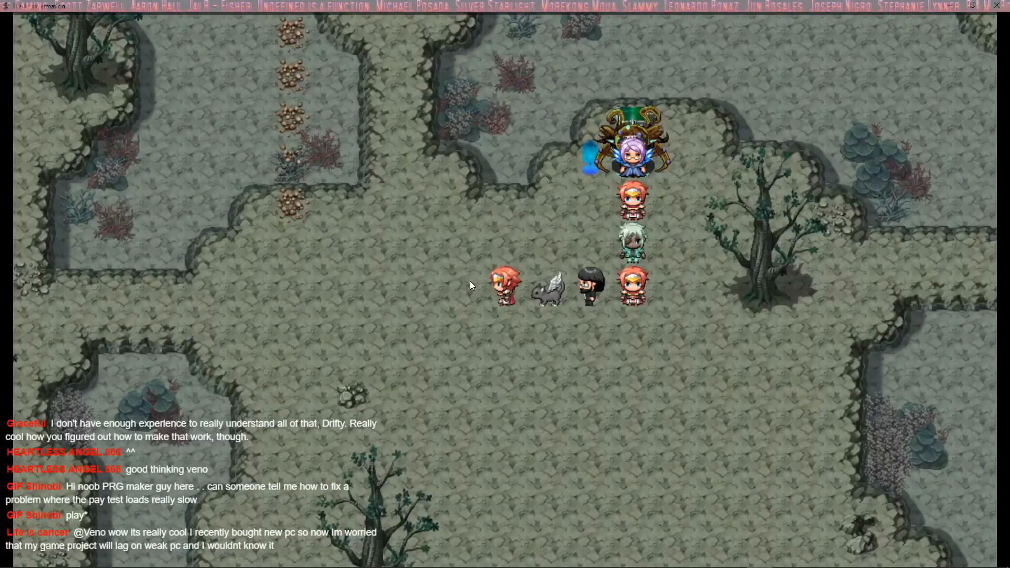
Step: Walk the party around the map in loops to view all the followers trailing the leader
{"action": "key", "text": "Left"}
{"action": "key", "text": "Right"}
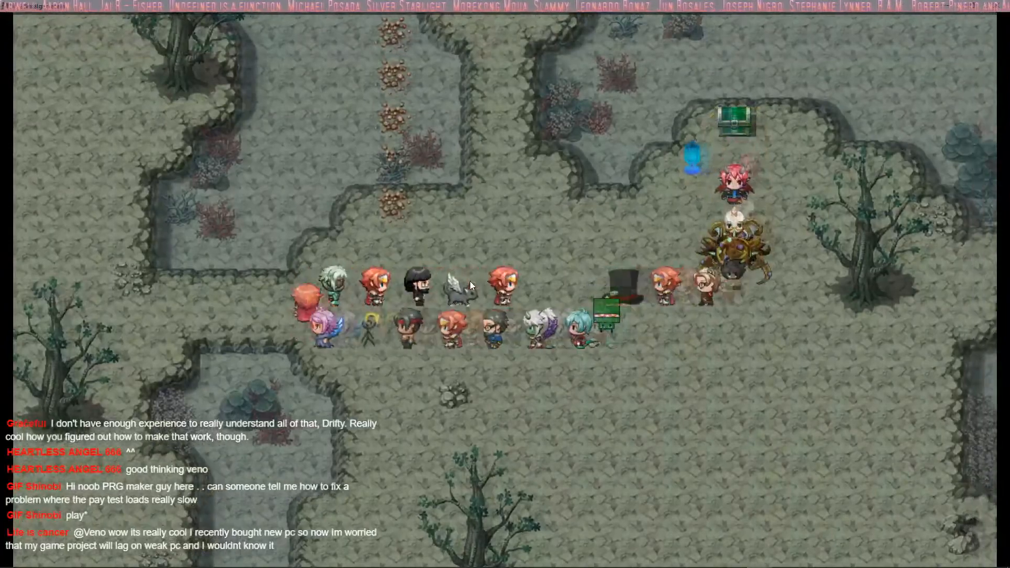
{"action": "key", "text": "Down"}
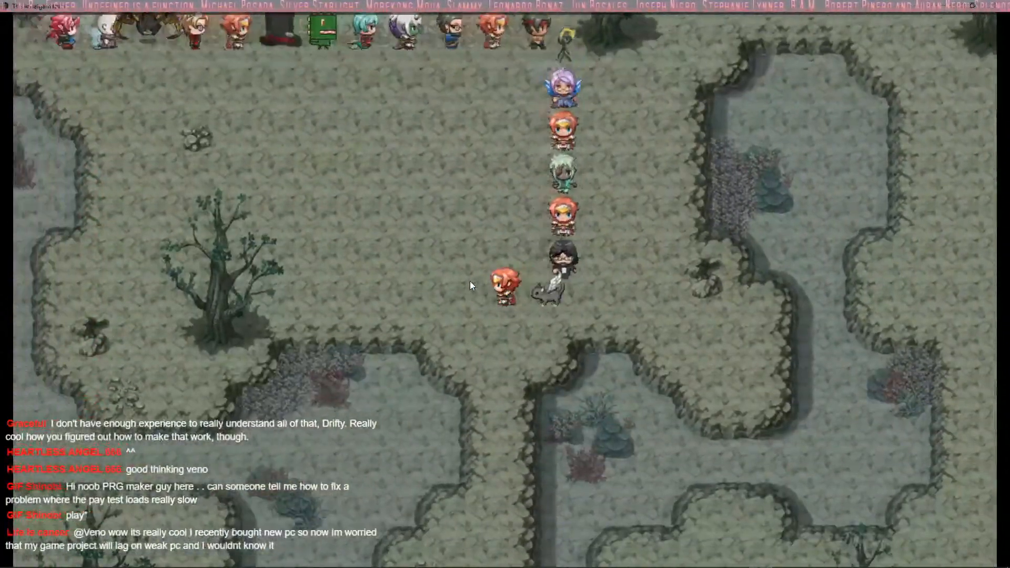
{"action": "key", "text": "Left"}
{"action": "key", "text": "Up"}
{"action": "key", "text": "Right"}
{"action": "key", "text": "Down"}
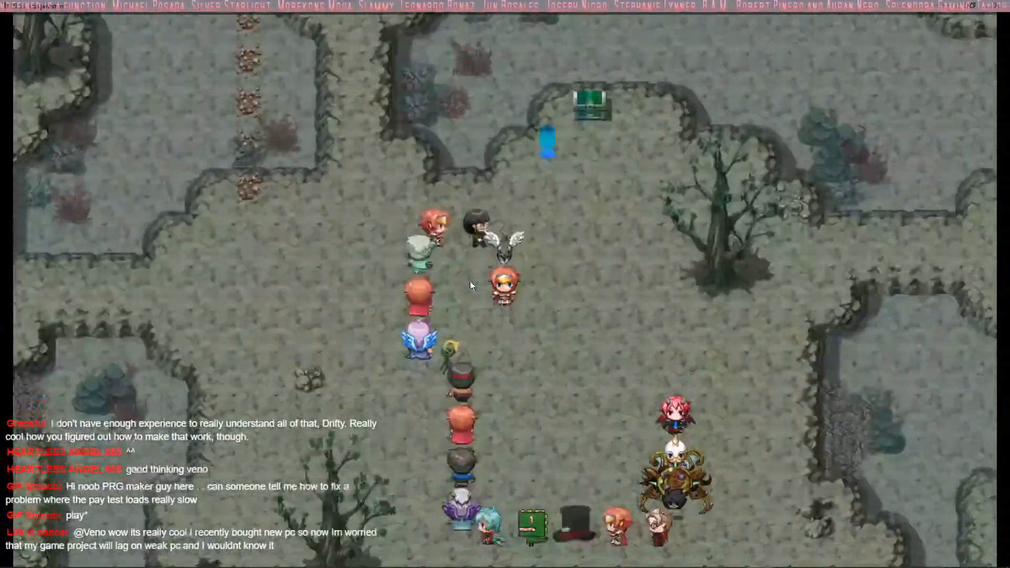
{"action": "key", "text": "Right"}
{"action": "key", "text": "Up"}
{"action": "key", "text": "Left"}
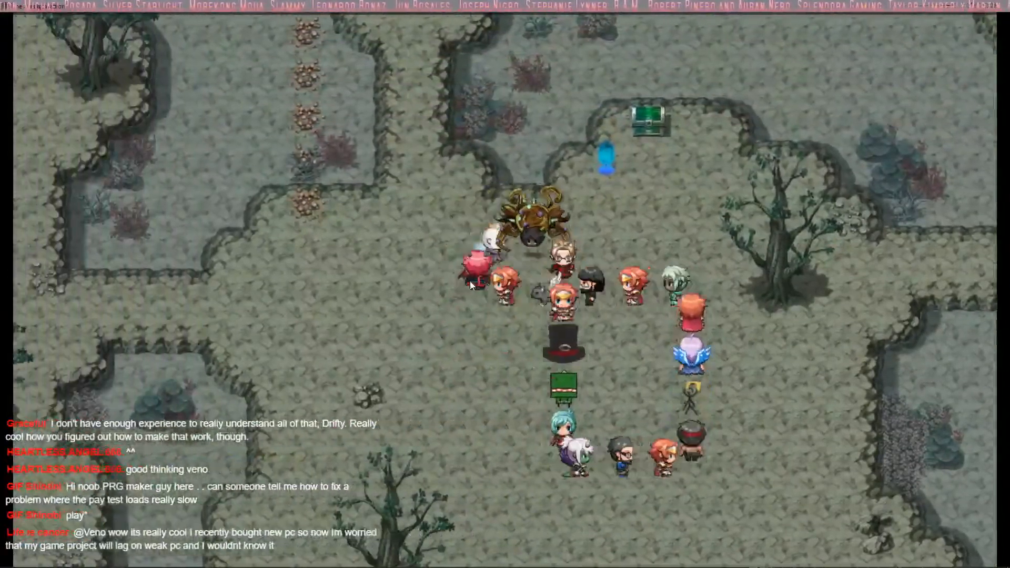
{"action": "key", "text": "Down"}
{"action": "key", "text": "Right"}
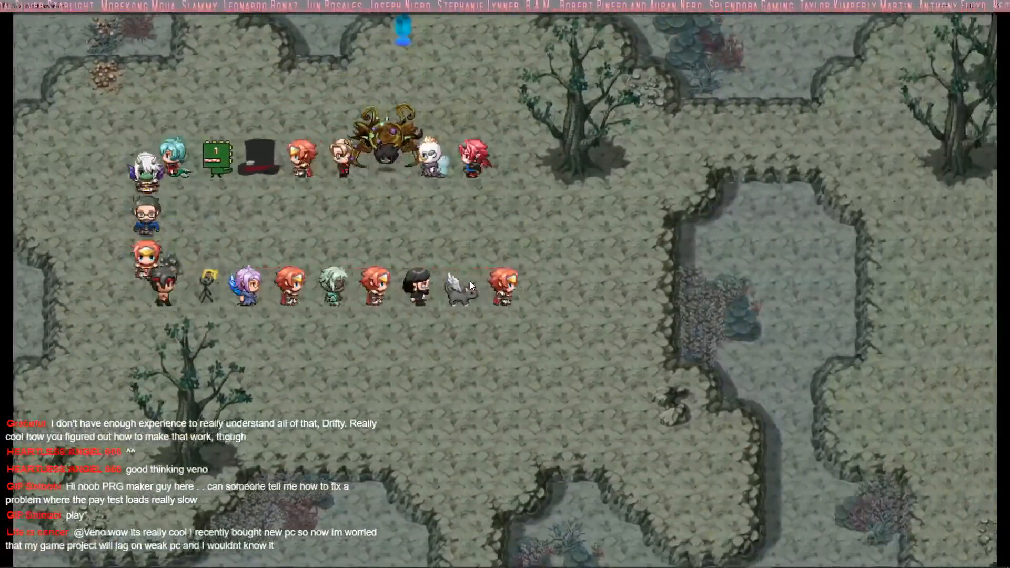
{"action": "key", "text": "Up"}
{"action": "key", "text": "Left"}
{"action": "key", "text": "Down"}
{"action": "key", "text": "Right"}
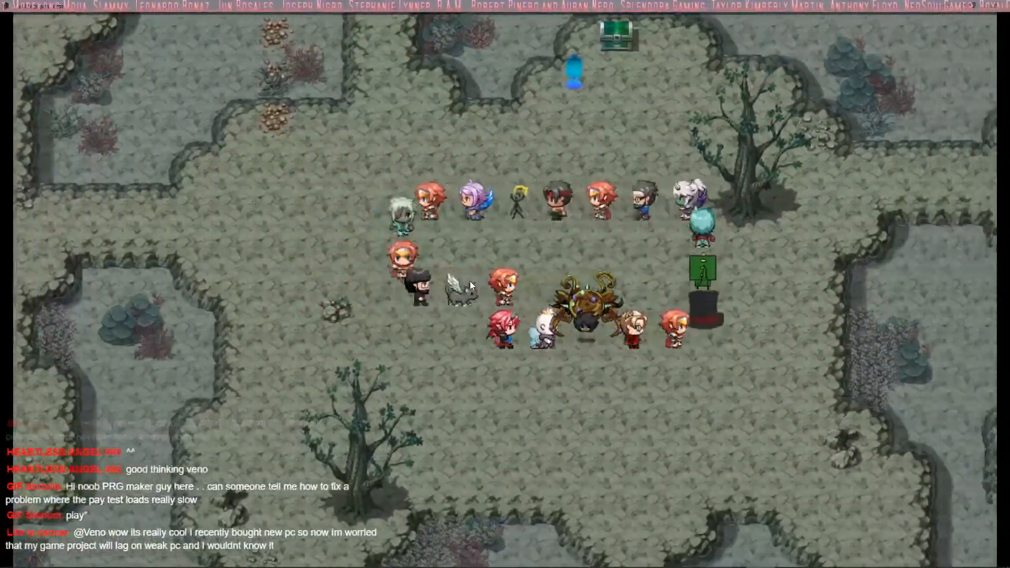
{"action": "key", "text": "Up"}
{"action": "key", "text": "Left"}
{"action": "key", "text": "Down"}
{"action": "key", "text": "Right"}
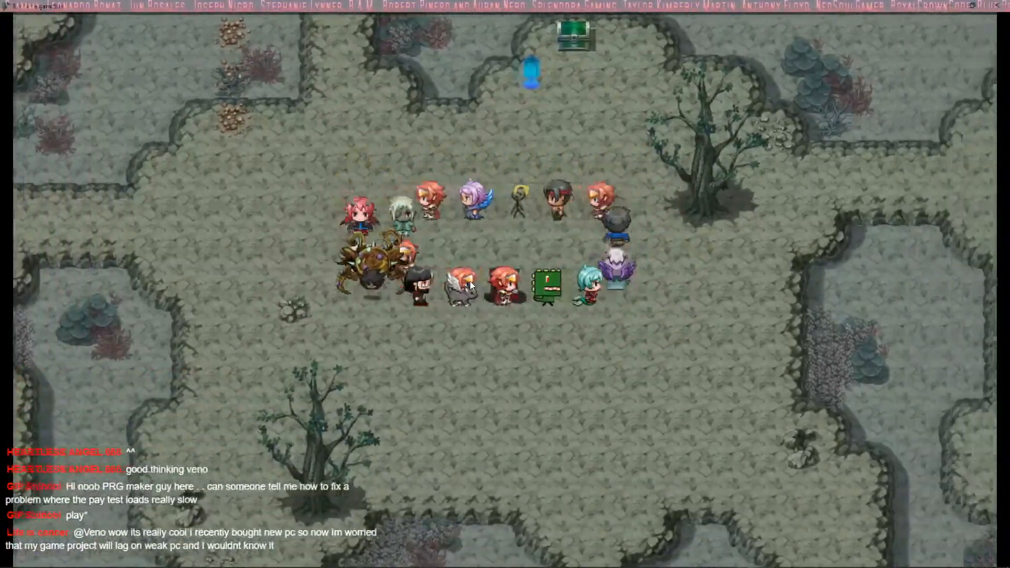
Step: Turn Party Followers Enabled off in the game's Options and close the party menu
{"action": "key", "text": "Escape"}
{"action": "key", "text": "Return"}
{"action": "key", "text": "Down"}
{"action": "key", "text": "Down"}
{"action": "key", "text": "Down"}
{"action": "key", "text": "Down"}
{"action": "key", "text": "Right"}
{"action": "key", "text": "Right"}
{"action": "key", "text": "Right"}
{"action": "key", "text": "Left"}
{"action": "key", "text": "Left"}
{"action": "key", "text": "Left"}
{"action": "key", "text": "Up"}
{"action": "key", "text": "Left"}
{"action": "key", "text": "Escape"}
{"action": "key", "text": "Escape"}
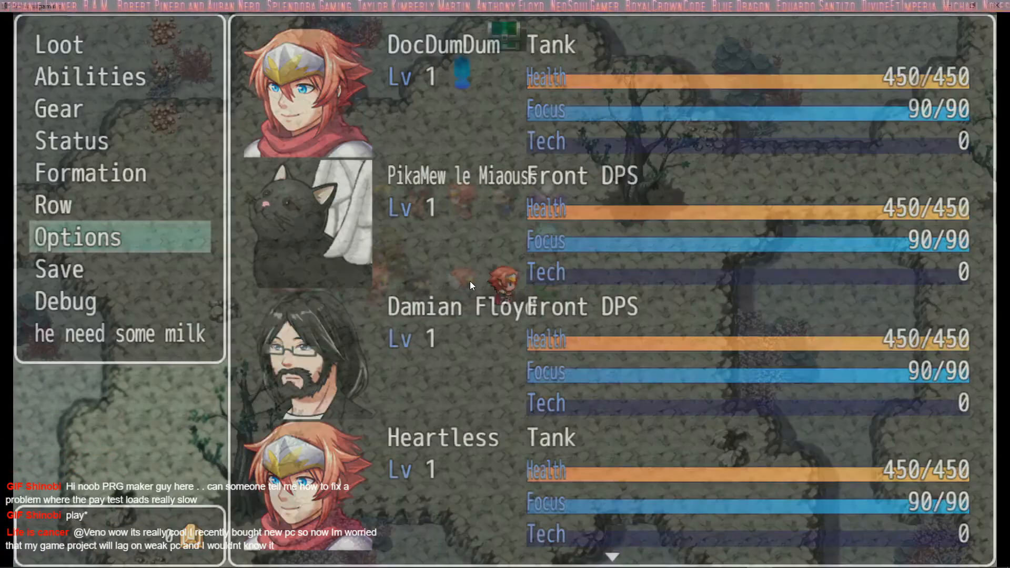
Step: Play through a battle with the full party and open the party's Formation screen
{"action": "key", "text": "Up"}
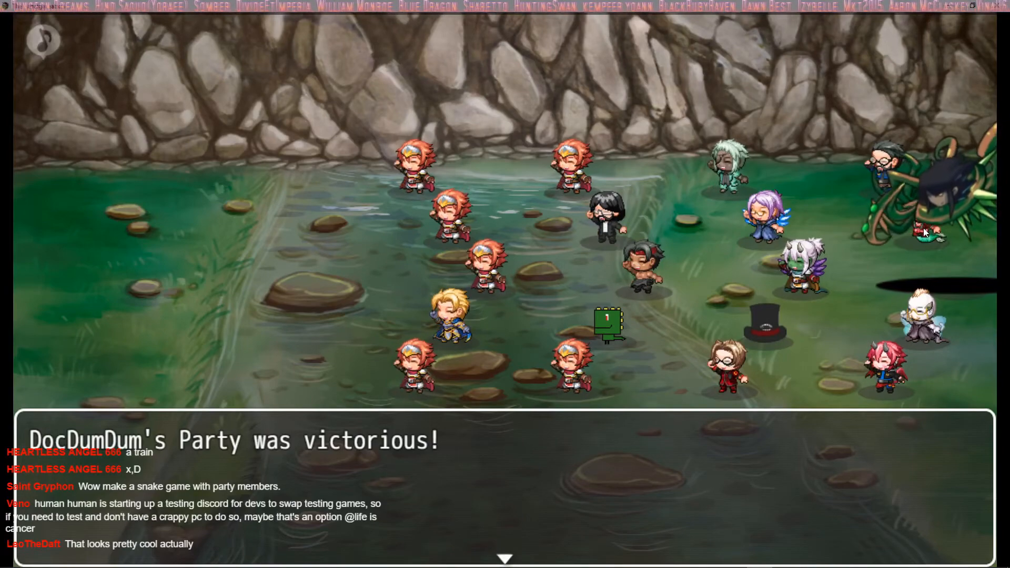
{"action": "key", "text": "Return"}
{"action": "key", "text": "Escape"}
{"action": "key", "text": "Down"}
{"action": "key", "text": "Down"}
{"action": "key", "text": "Down"}
{"action": "key", "text": "Down"}
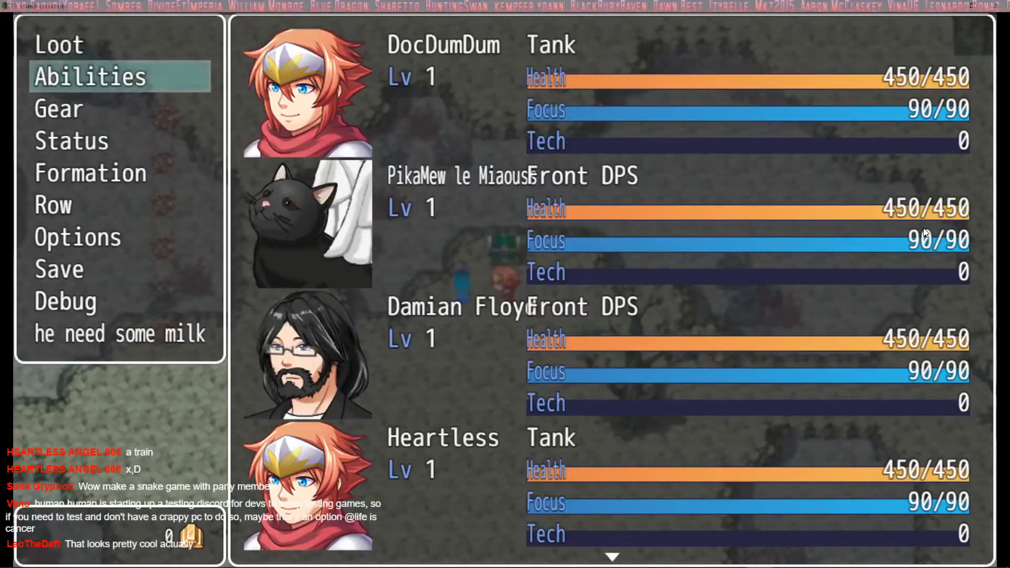
{"action": "key", "text": "Return"}
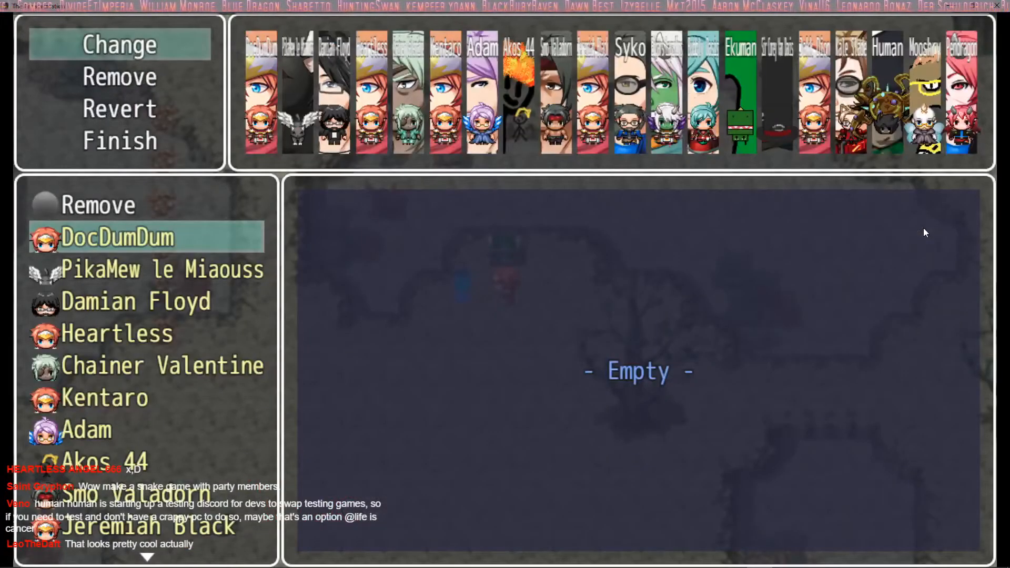
Step: Choose Change in the formation and browse the party slots to examine the members' classes and equipment
{"action": "key", "text": "Down"}
{"action": "key", "text": "Down"}
{"action": "key", "text": "Down"}
{"action": "key", "text": "Up"}
{"action": "key", "text": "Up"}
{"action": "key", "text": "Up"}
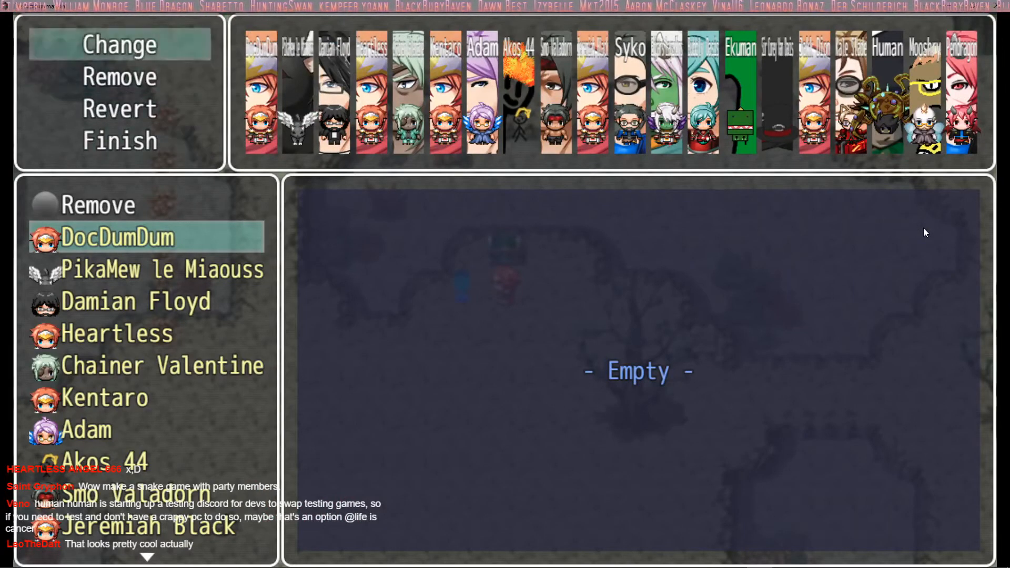
{"action": "key", "text": "Return"}
{"action": "key", "text": "Right"}
{"action": "key", "text": "Right"}
{"action": "key", "text": "Right"}
{"action": "key", "text": "Right"}
{"action": "key", "text": "Right"}
{"action": "key", "text": "Right"}
{"action": "key", "text": "Right"}
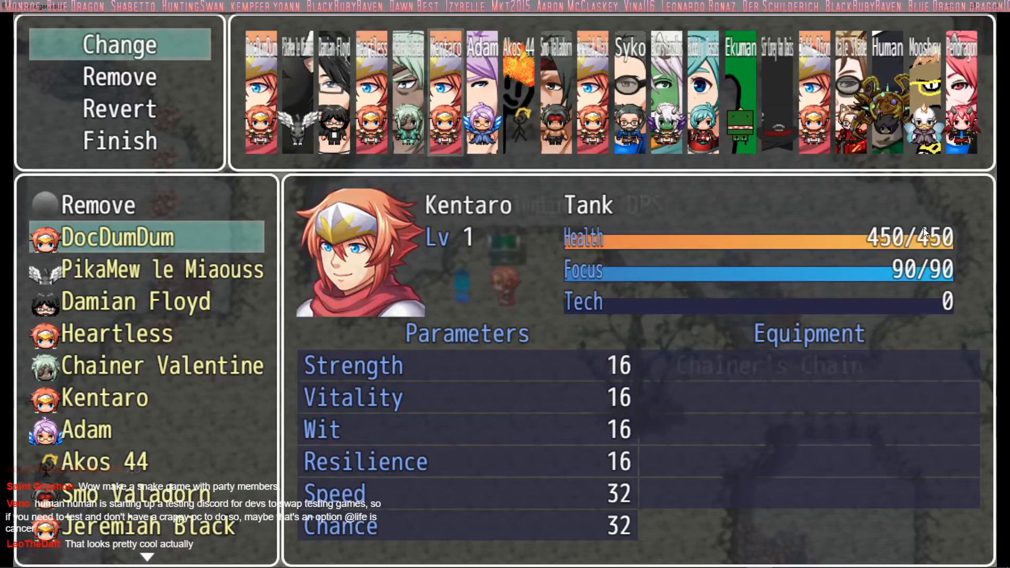
{"action": "key", "text": "Left"}
{"action": "key", "text": "Left"}
{"action": "key", "text": "Left"}
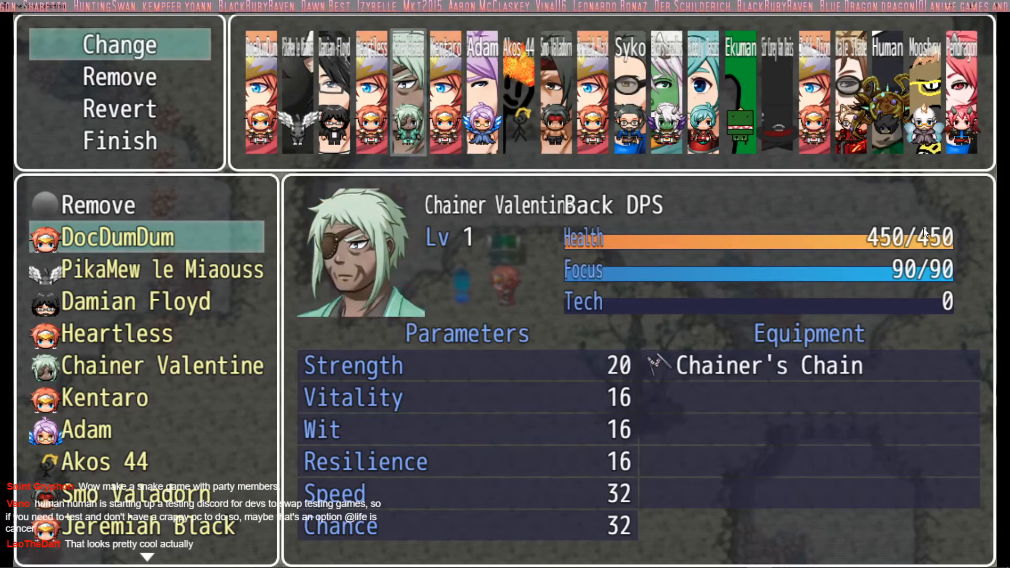
Step: Swap Human in the formation with Pendragon from the last party slot
{"action": "key", "text": "Right"}
{"action": "key", "text": "Right"}
{"action": "key", "text": "Right"}
{"action": "key", "text": "Right"}
{"action": "key", "text": "Right"}
{"action": "key", "text": "Right"}
{"action": "key", "text": "Right"}
{"action": "key", "text": "Right"}
{"action": "key", "text": "Right"}
{"action": "key", "text": "Right"}
{"action": "key", "text": "Right"}
{"action": "key", "text": "Right"}
{"action": "key", "text": "Right"}
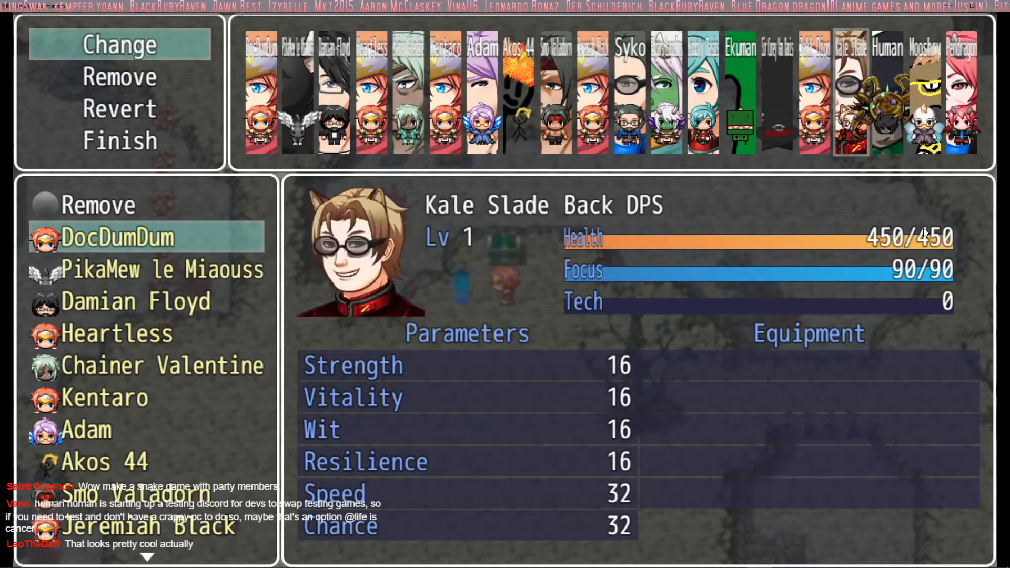
{"action": "key", "text": "Return"}
{"action": "key", "text": "Up"}
{"action": "key", "text": "Down"}
{"action": "key", "text": "Down"}
{"action": "key", "text": "Up"}
{"action": "key", "text": "Down"}
{"action": "key", "text": "Down"}
{"action": "key", "text": "Down"}
{"action": "key", "text": "Down"}
{"action": "key", "text": "Down"}
{"action": "key", "text": "Down"}
{"action": "key", "text": "Down"}
{"action": "key", "text": "Down"}
{"action": "key", "text": "Down"}
{"action": "key", "text": "Down"}
{"action": "key", "text": "Down"}
{"action": "key", "text": "Down"}
{"action": "key", "text": "Down"}
{"action": "key", "text": "Down"}
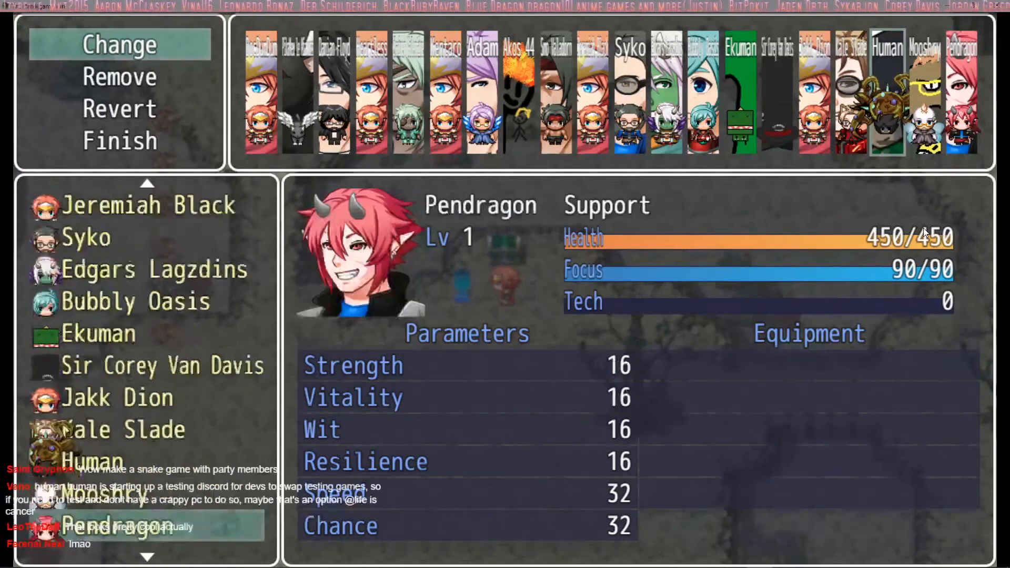
{"action": "key", "text": "Return"}
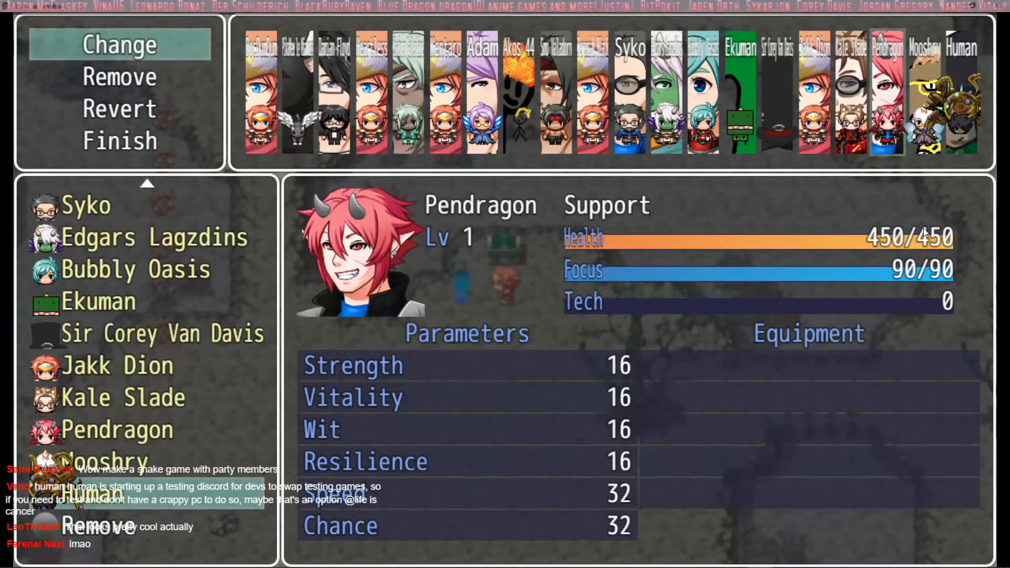
Step: Replace Human in the last party slot with Bubbly Oasis
{"action": "key", "text": "Up"}
{"action": "key", "text": "Down"}
{"action": "key", "text": "Down"}
{"action": "key", "text": "Down"}
{"action": "key", "text": "Down"}
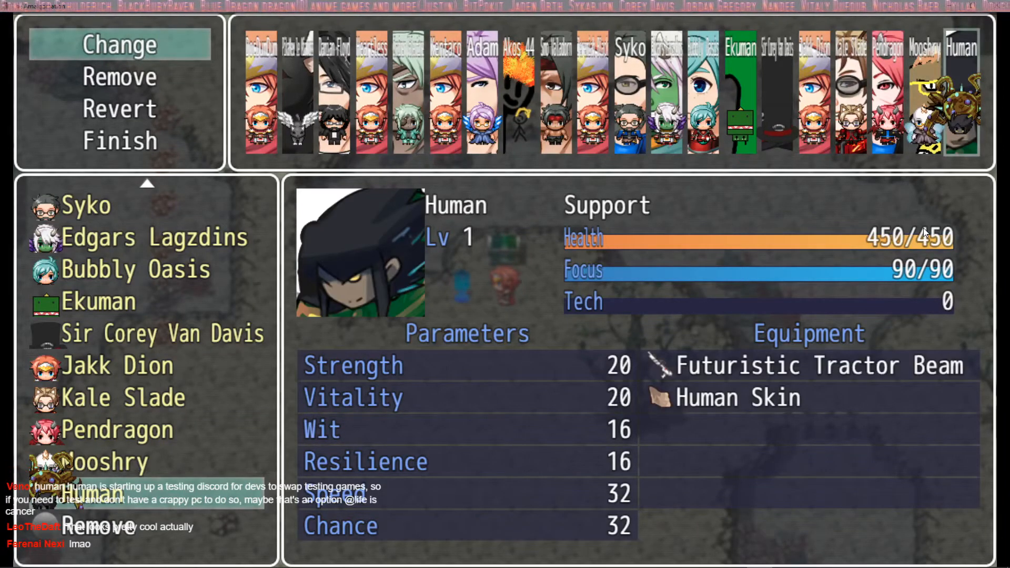
{"action": "key", "text": "Up"}
{"action": "key", "text": "Up"}
{"action": "key", "text": "Up"}
{"action": "key", "text": "Up"}
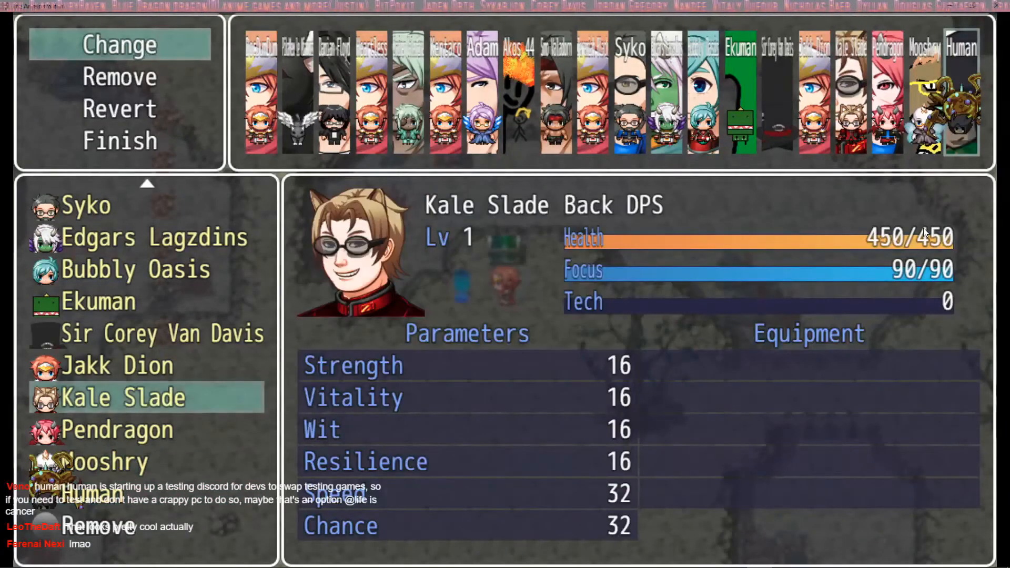
{"action": "key", "text": "Up"}
{"action": "key", "text": "Up"}
{"action": "key", "text": "Up"}
{"action": "key", "text": "Up"}
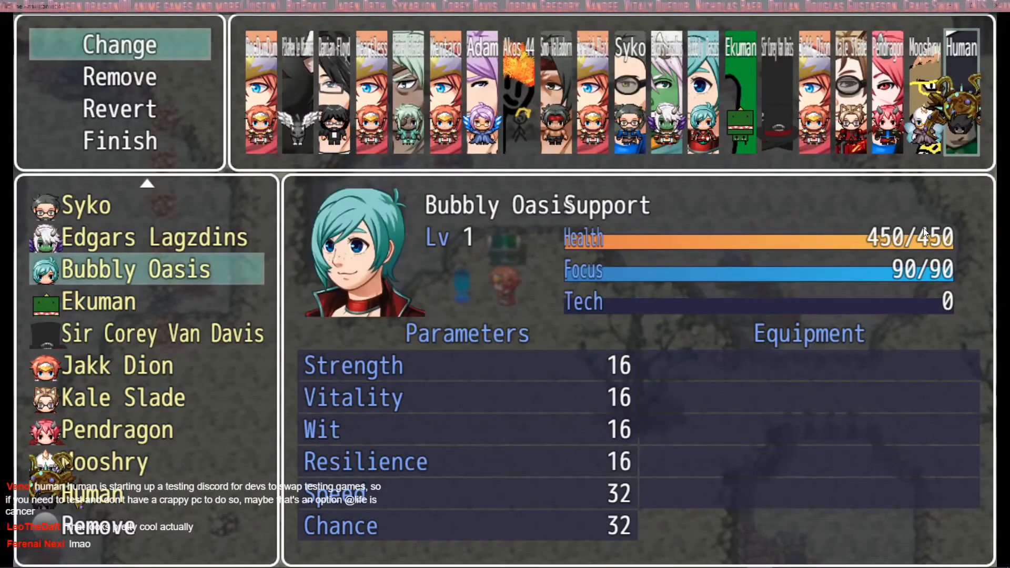
{"action": "key", "text": "Return"}
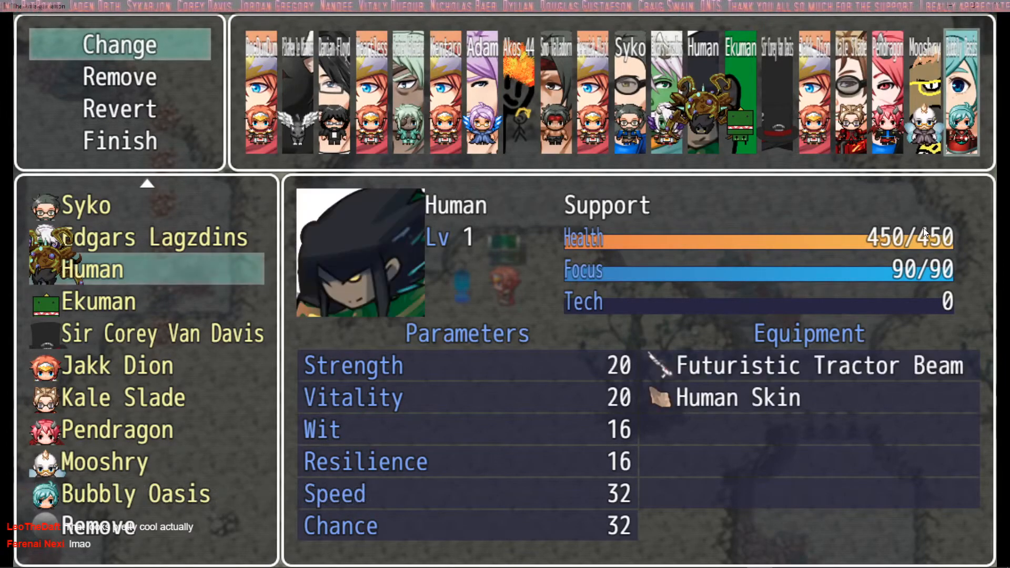
Step: Swap Bubbly Oasis in the last party slot with DocDumDum from the first slot, and leave the Formation screen
{"action": "key", "text": "Up"}
{"action": "key", "text": "Up"}
{"action": "key", "text": "Up"}
{"action": "key", "text": "Up"}
{"action": "key", "text": "Up"}
{"action": "key", "text": "Up"}
{"action": "key", "text": "Up"}
{"action": "key", "text": "Up"}
{"action": "key", "text": "Up"}
{"action": "key", "text": "Up"}
{"action": "key", "text": "Up"}
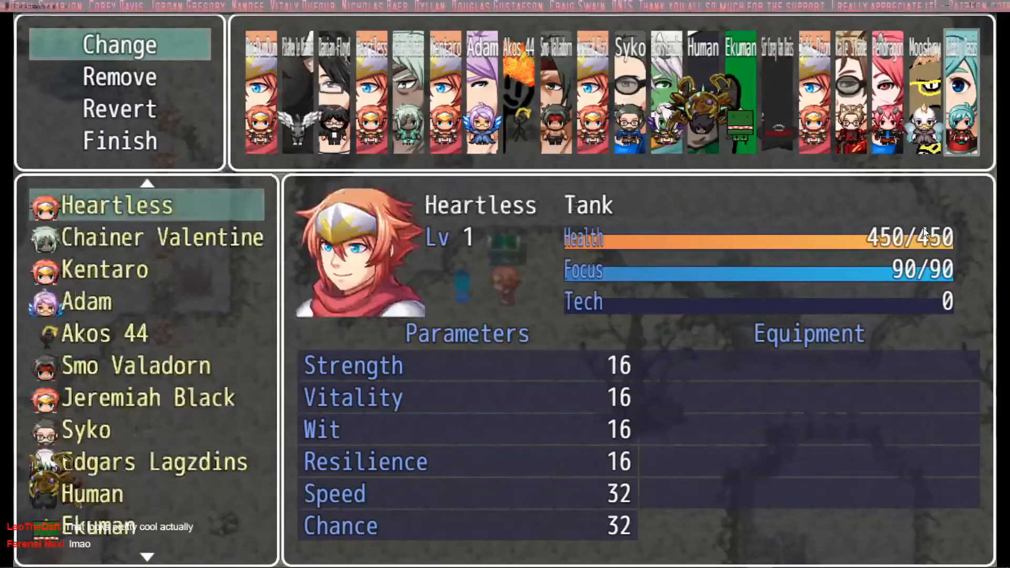
{"action": "key", "text": "Up"}
{"action": "key", "text": "Up"}
{"action": "key", "text": "Down"}
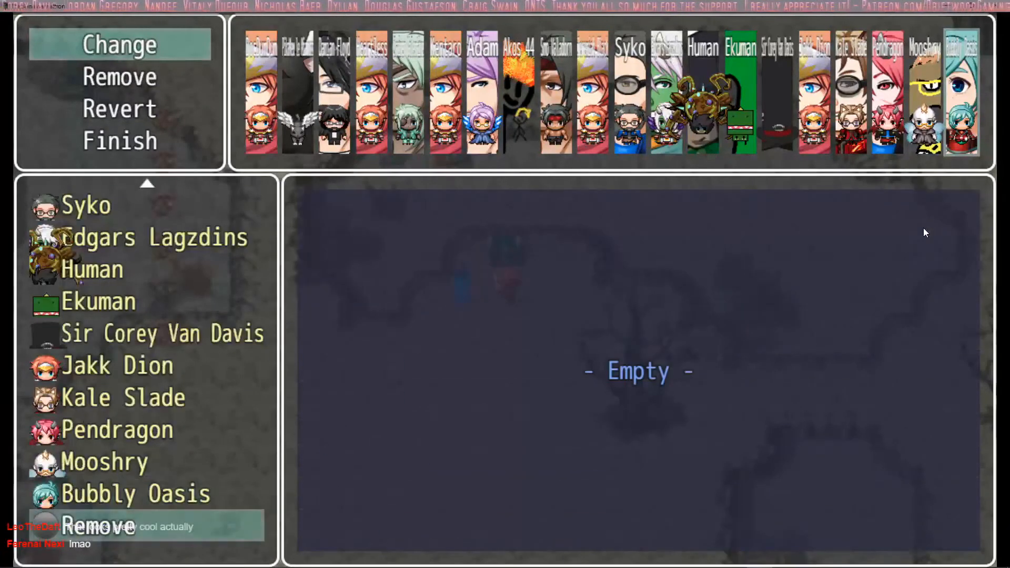
{"action": "key", "text": "Down"}
{"action": "key", "text": "Down"}
{"action": "key", "text": "Return"}
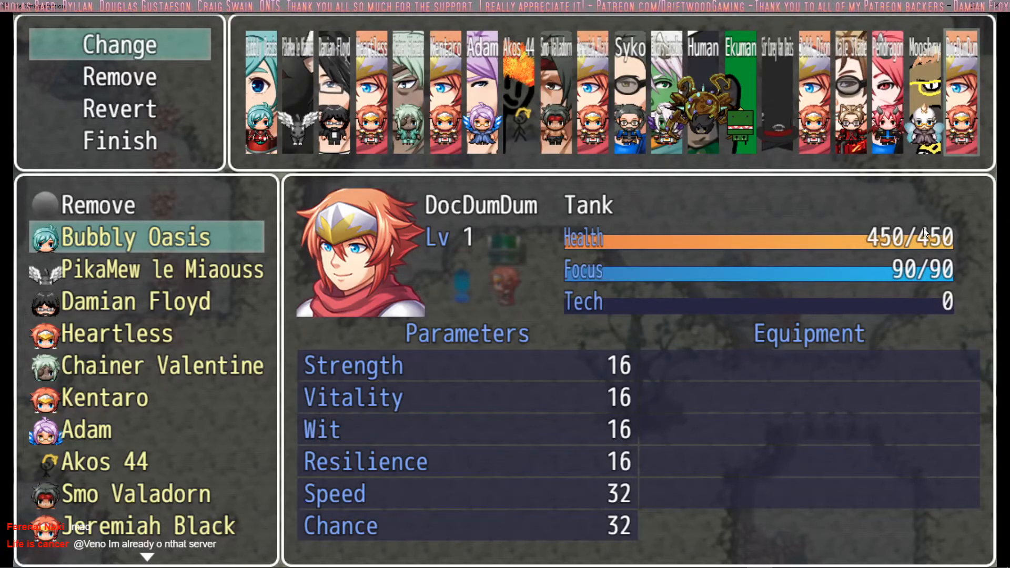
{"action": "key", "text": "Escape"}
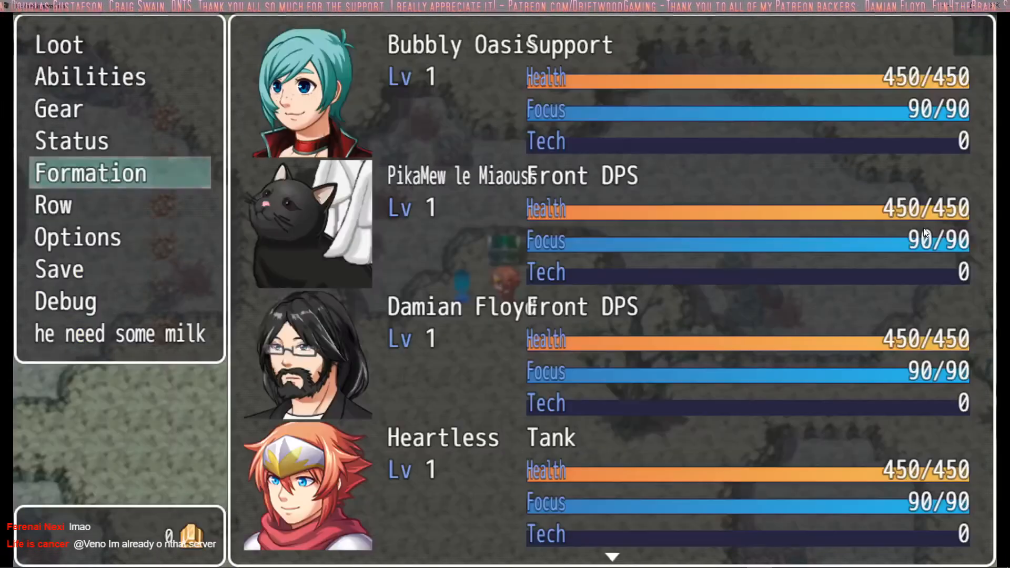
Step: Close the party menu and play through another battle to view the rearranged formation
{"action": "key", "text": "Up"}
{"action": "key", "text": "Up"}
{"action": "key", "text": "Up"}
{"action": "key", "text": "Up"}
{"action": "key", "text": "Up"}
{"action": "key", "text": "Up"}
{"action": "key", "text": "Up"}
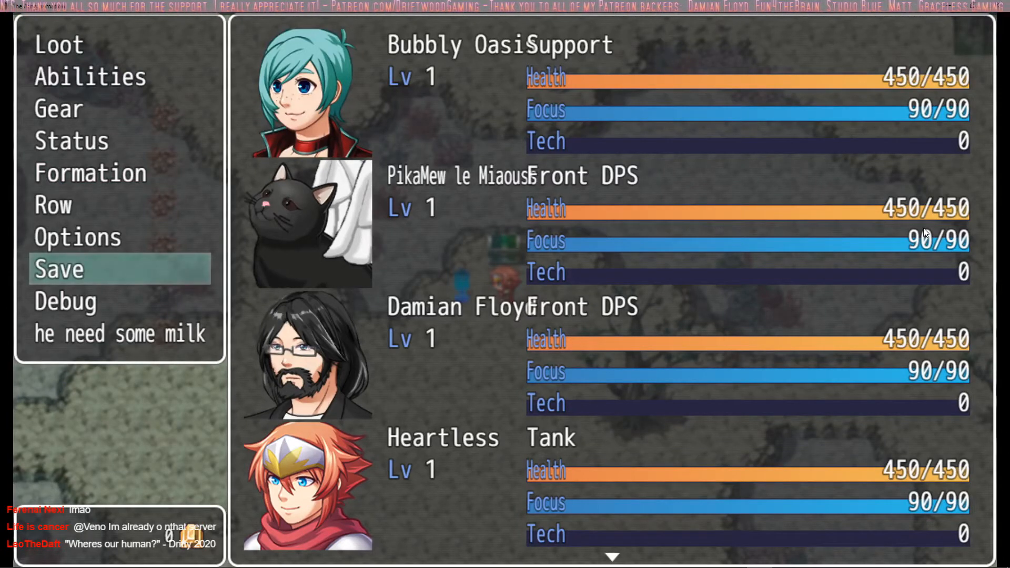
{"action": "key", "text": "Escape"}
{"action": "key", "text": "Return"}
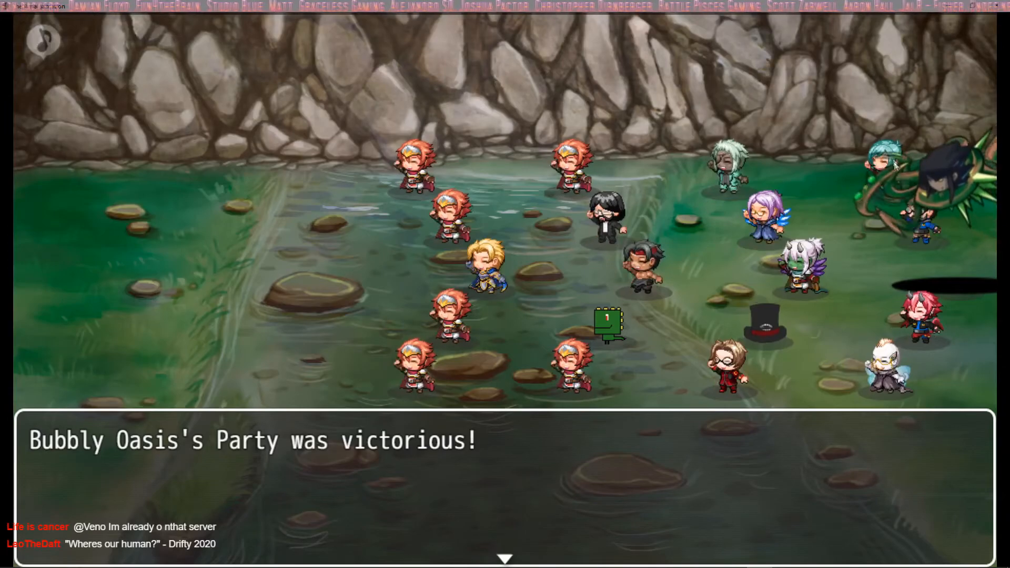
{"action": "left_click", "coordinate": [929, 410]}
Step: Finish the battle, reopen the party menu and open the Formation screen for the party leader's slot
{"action": "right_click", "coordinate": [414, 319]}
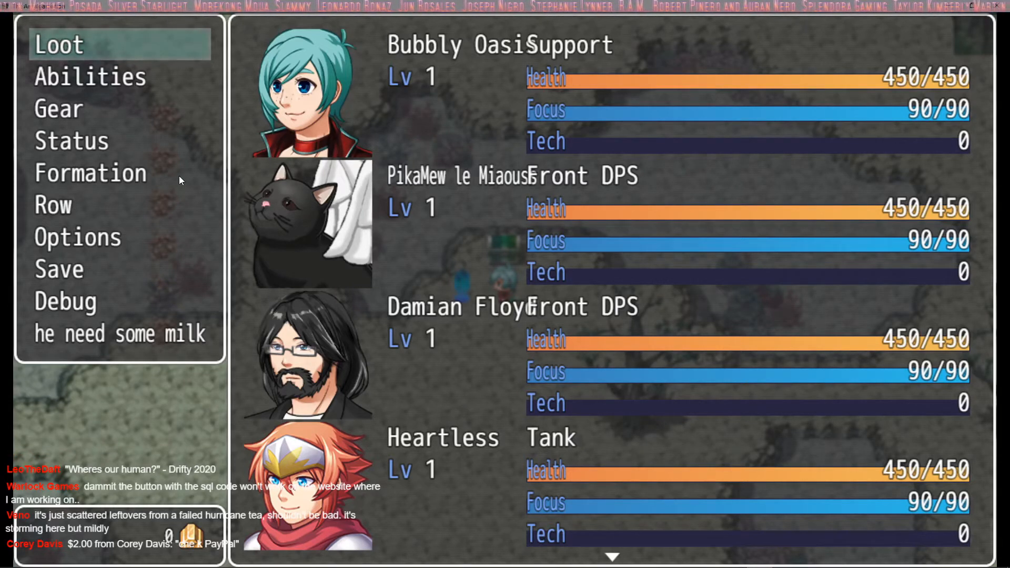
{"action": "key", "text": "Up"}
{"action": "key", "text": "Up"}
{"action": "key", "text": "Up"}
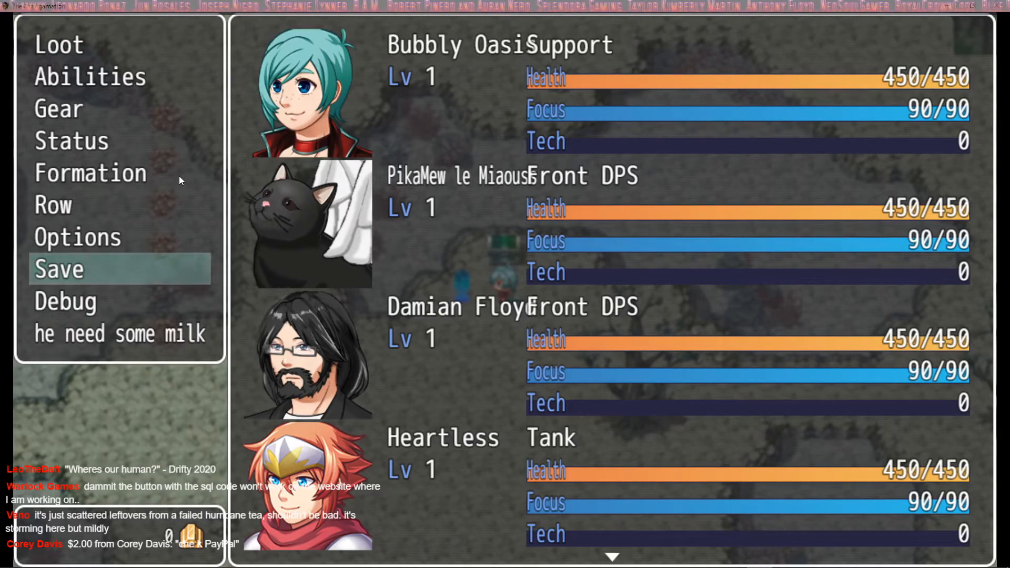
{"action": "key", "text": "Up"}
{"action": "key", "text": "Up"}
{"action": "key", "text": "Up"}
{"action": "key", "text": "Return"}
{"action": "key", "text": "Down"}
{"action": "key", "text": "Down"}
{"action": "key", "text": "Up"}
{"action": "key", "text": "Up"}
{"action": "key", "text": "Up"}
{"action": "key", "text": "Return"}
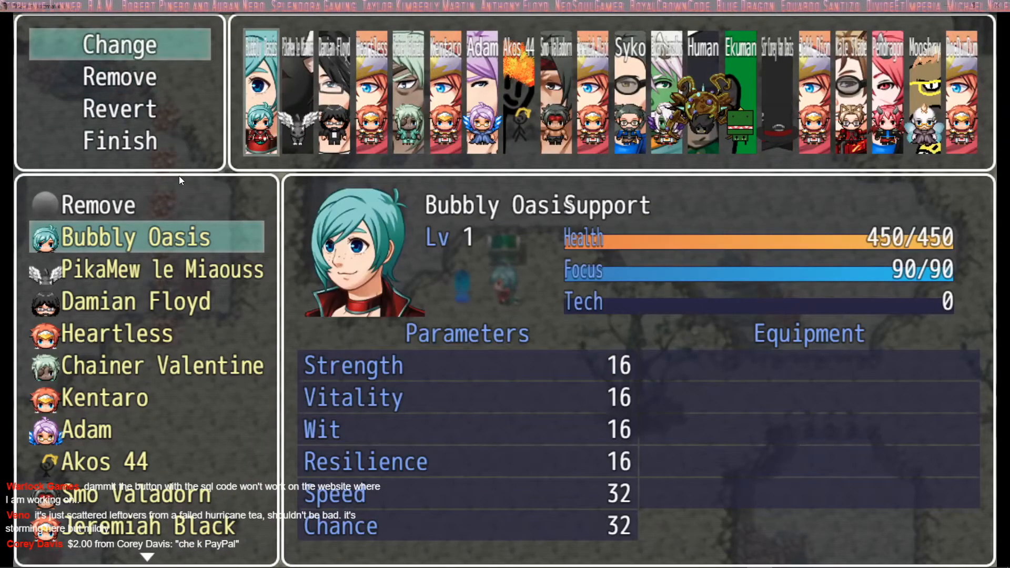
Step: Swap Human in the thirteenth formation slot with Bubbly Oasis from the first slot
{"action": "key", "text": "Right"}
{"action": "key", "text": "Right"}
{"action": "key", "text": "Right"}
{"action": "key", "text": "Right"}
{"action": "key", "text": "Right"}
{"action": "key", "text": "Right"}
{"action": "key", "text": "Right"}
{"action": "key", "text": "Right"}
{"action": "key", "text": "Right"}
{"action": "key", "text": "Right"}
{"action": "key", "text": "Right"}
{"action": "key", "text": "Right"}
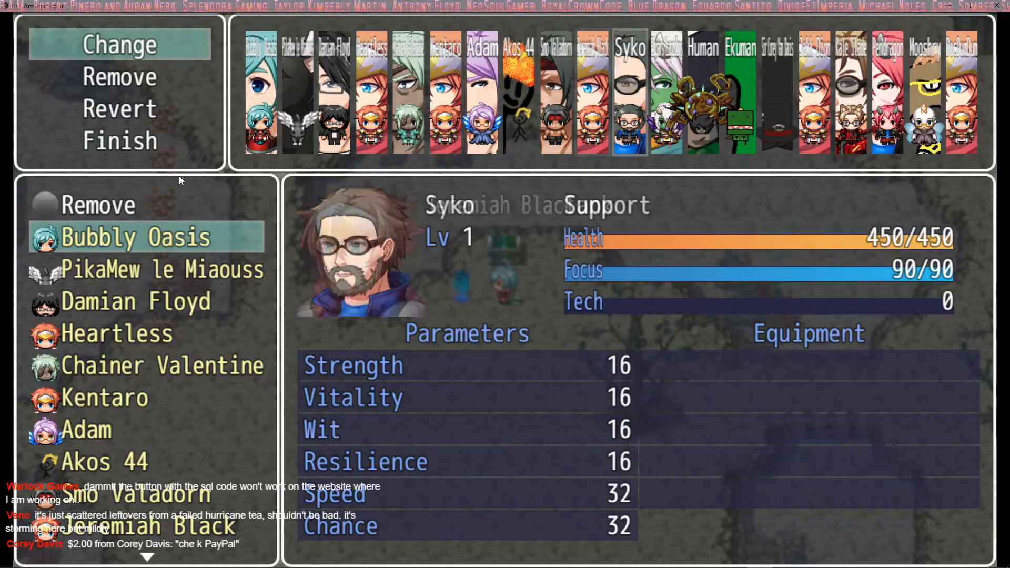
{"action": "key", "text": "Return"}
{"action": "key", "text": "Up"}
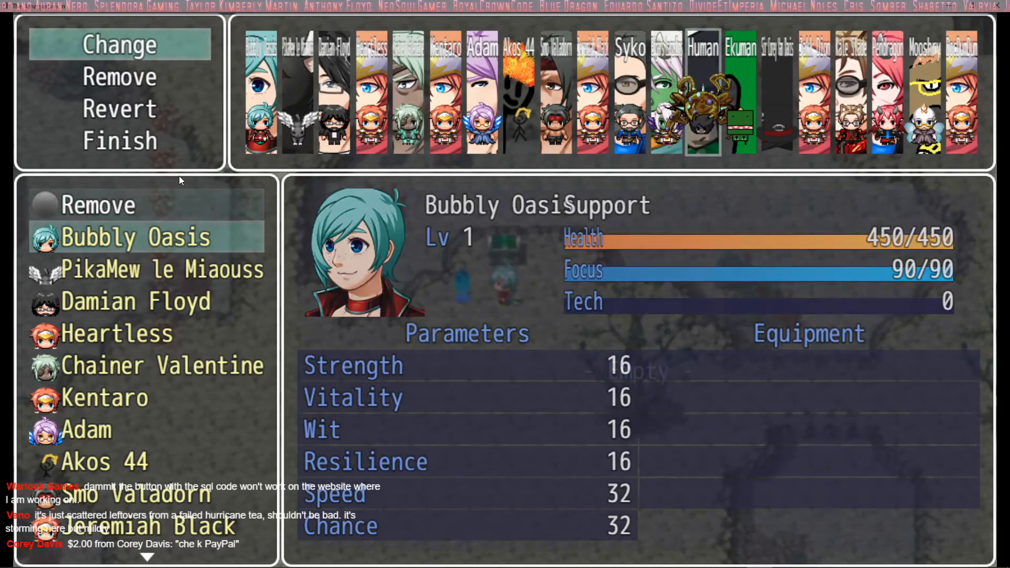
{"action": "key", "text": "Down"}
{"action": "key", "text": "Down"}
{"action": "key", "text": "Up"}
{"action": "key", "text": "Return"}
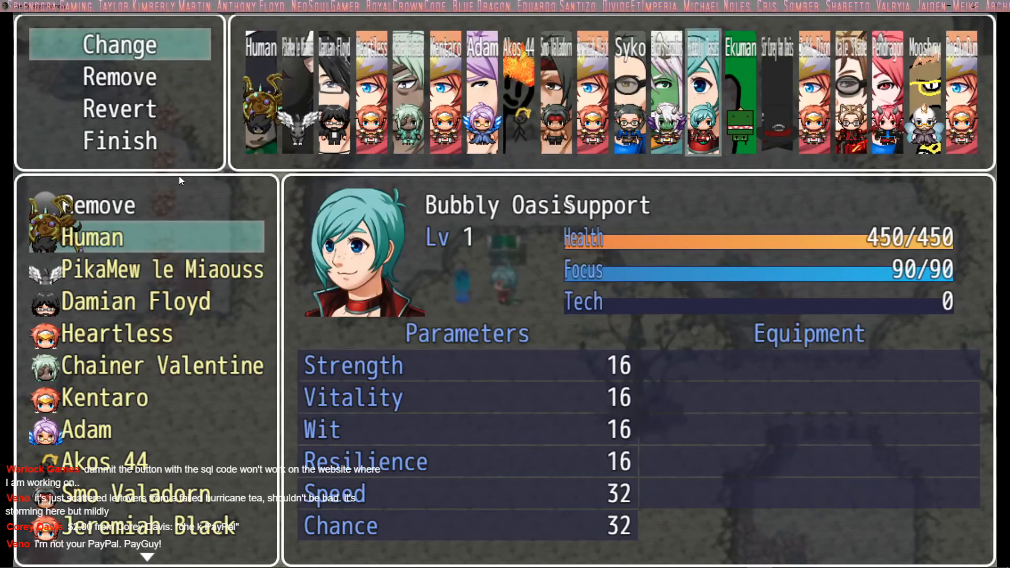
Step: Leave the Formation screen and party menu, and play through a battle to view the party led by Human
{"action": "key", "text": "Escape"}
{"action": "key", "text": "Escape"}
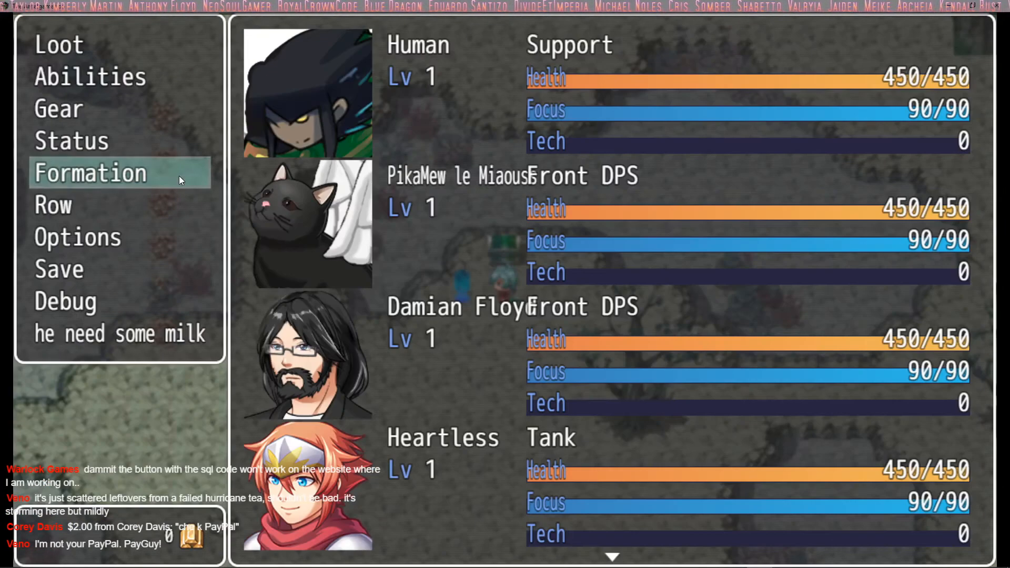
{"action": "key", "text": "Up"}
{"action": "key", "text": "Up"}
{"action": "key", "text": "Escape"}
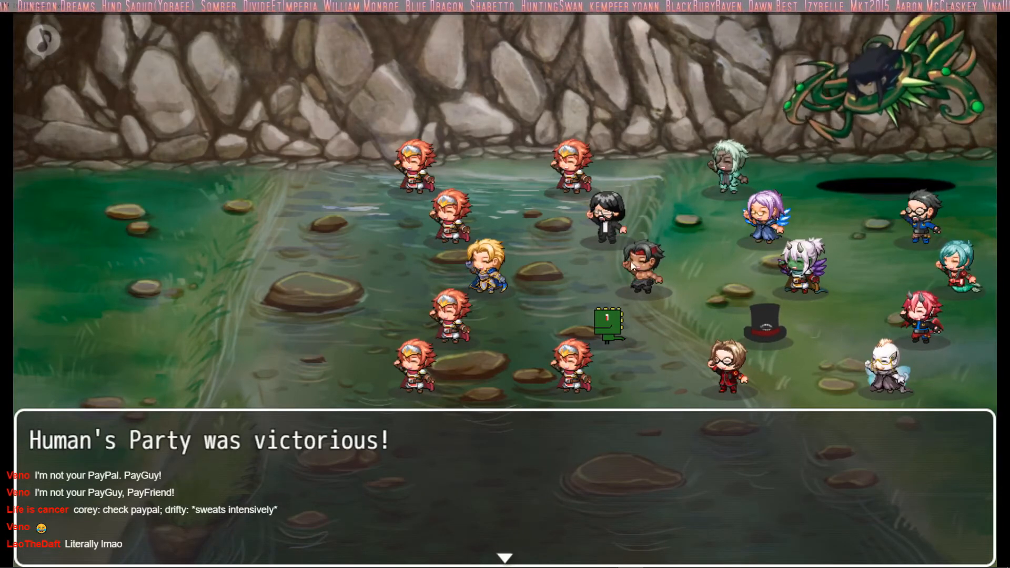
Step: Capture a snip of the PayPal donation note and post it in Discord's wall_of_heroes channel
{"action": "key", "text": "super+shift+s"}
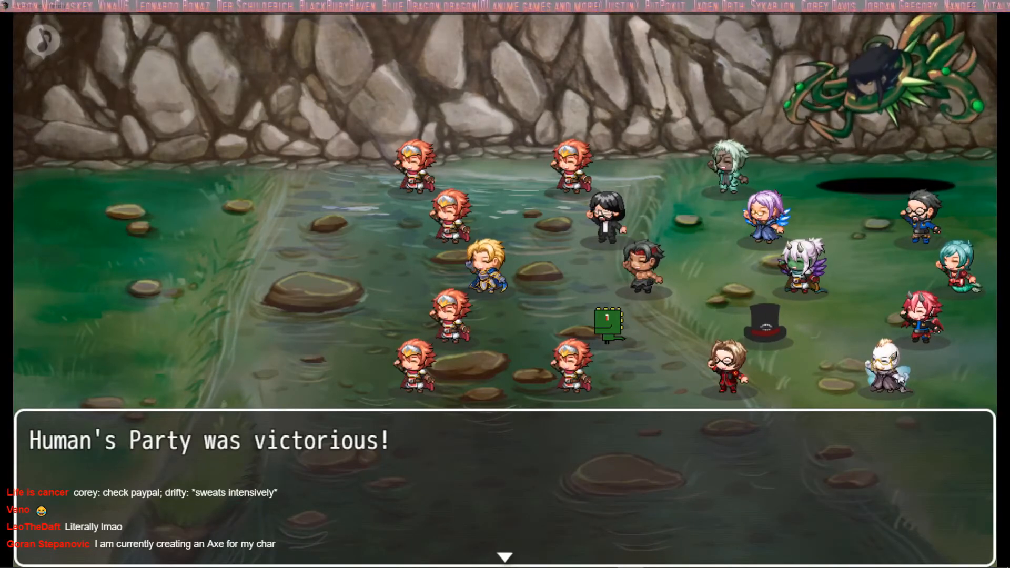
{"action": "key", "text": "alt+Tab"}
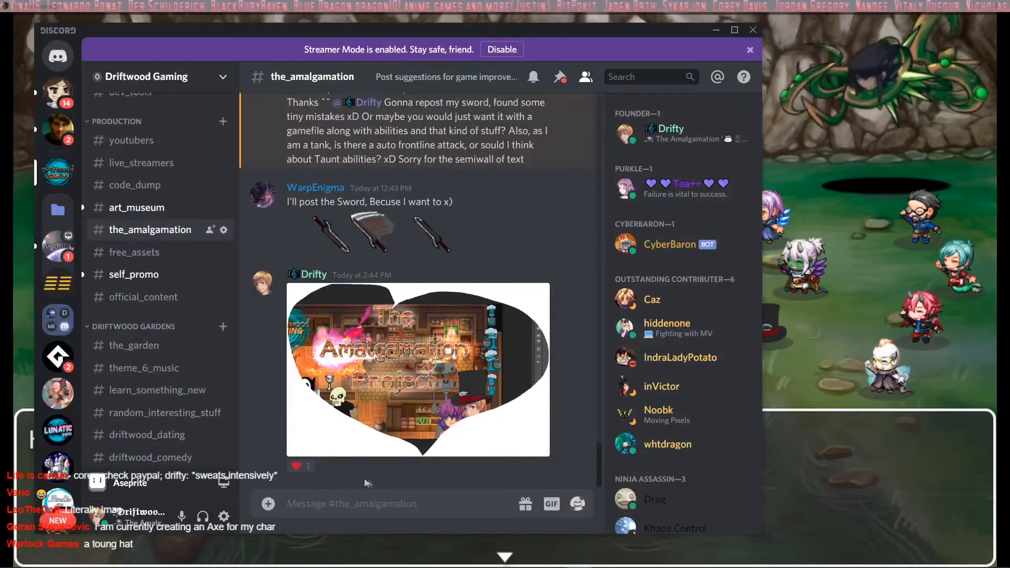
{"action": "scroll", "coordinate": [152, 282], "scroll_direction": "up", "scroll_amount": 8}
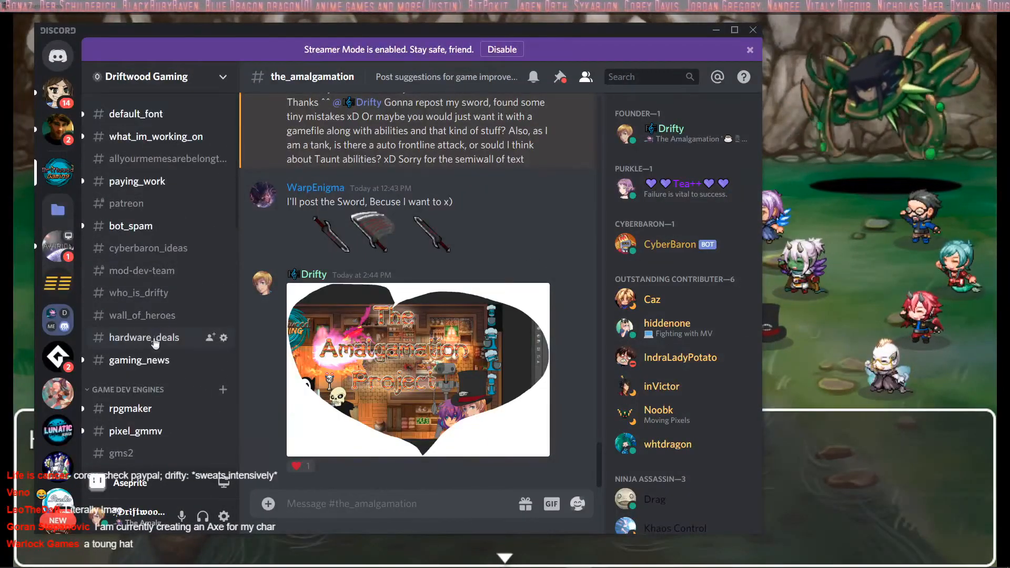
{"action": "left_click", "coordinate": [150, 315]}
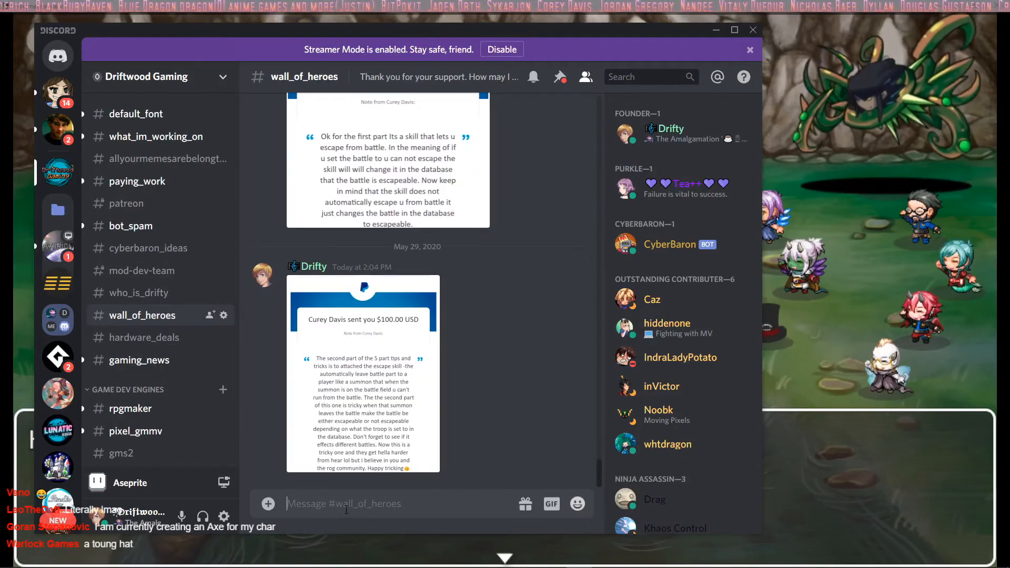
{"action": "key", "text": "ctrl+v"}
{"action": "key", "text": "Return"}
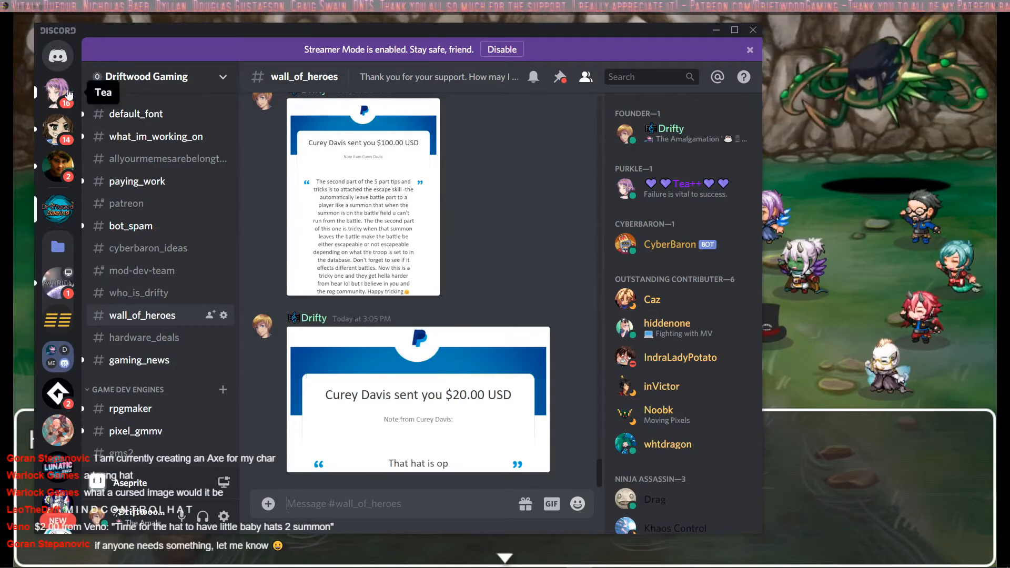
Step: Open the direct message with the incoming call, join the call and view the shared drawing full screen
{"action": "left_click", "coordinate": [62, 93]}
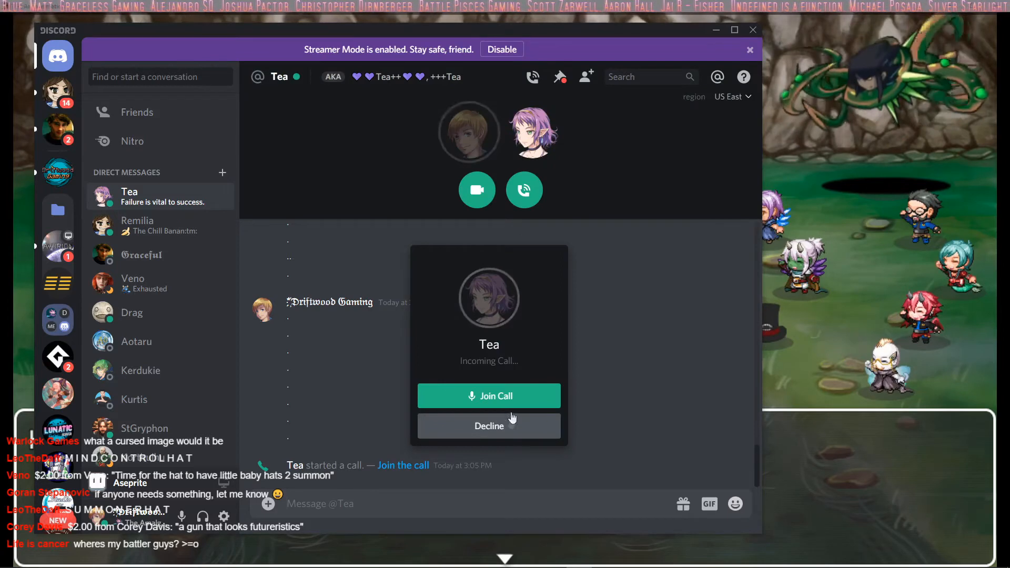
{"action": "left_click", "coordinate": [516, 397]}
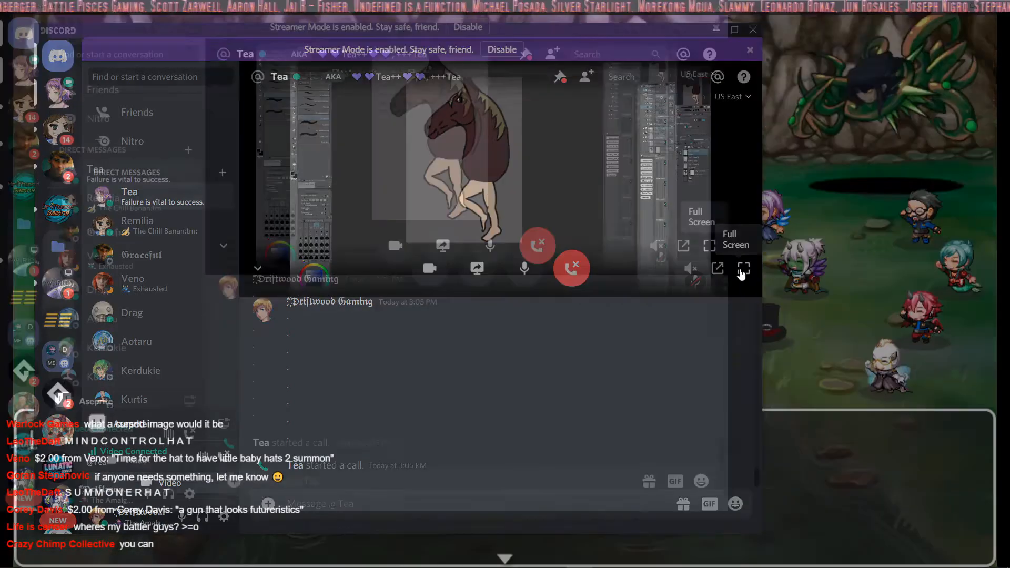
{"action": "left_click", "coordinate": [743, 270]}
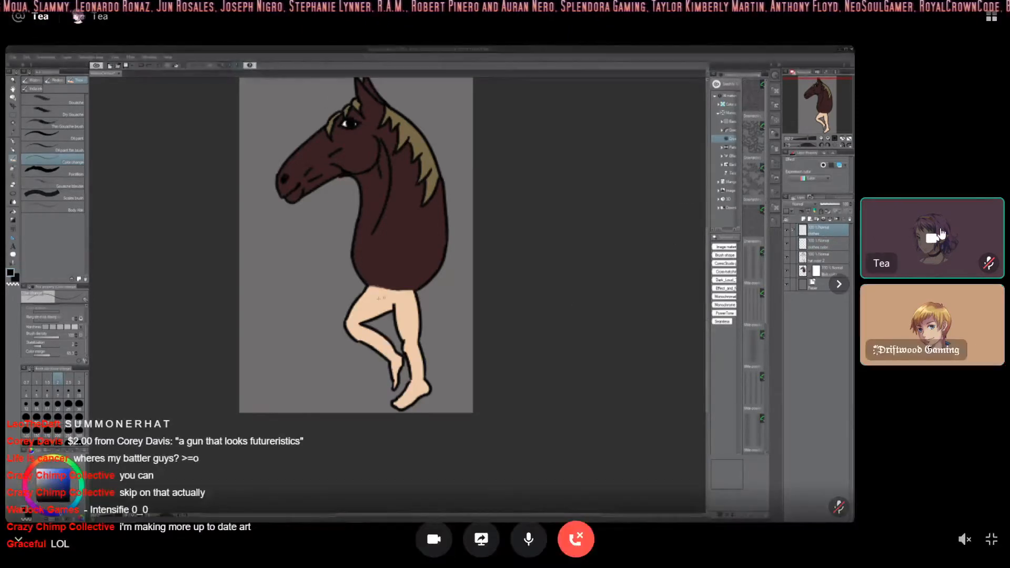
Step: Exit full screen, pop the shared drawing out into its own window and bring that window to the front
{"action": "left_click", "coordinate": [992, 540]}
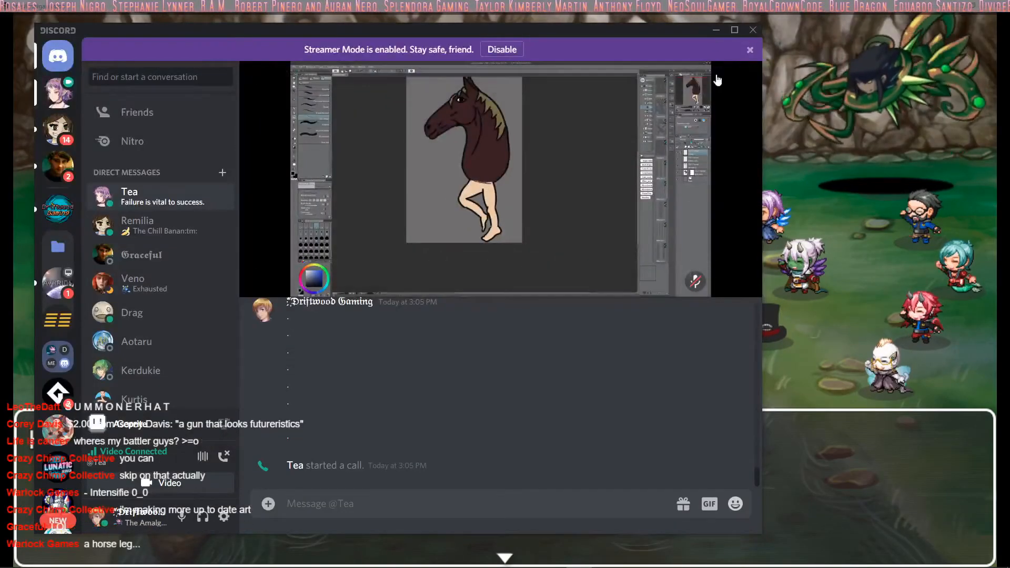
{"action": "left_click", "coordinate": [718, 273]}
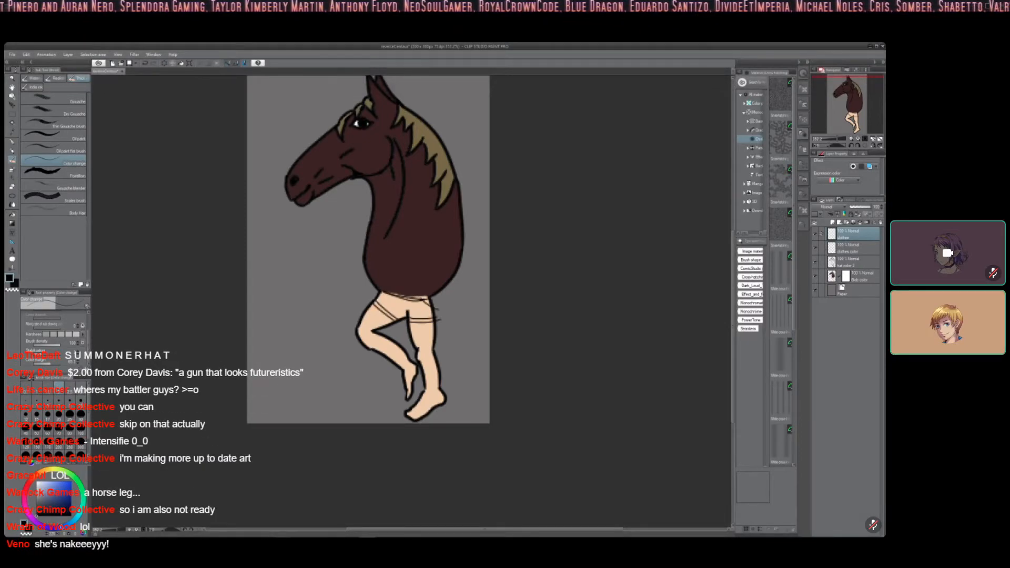
{"action": "key", "text": "alt+Tab"}
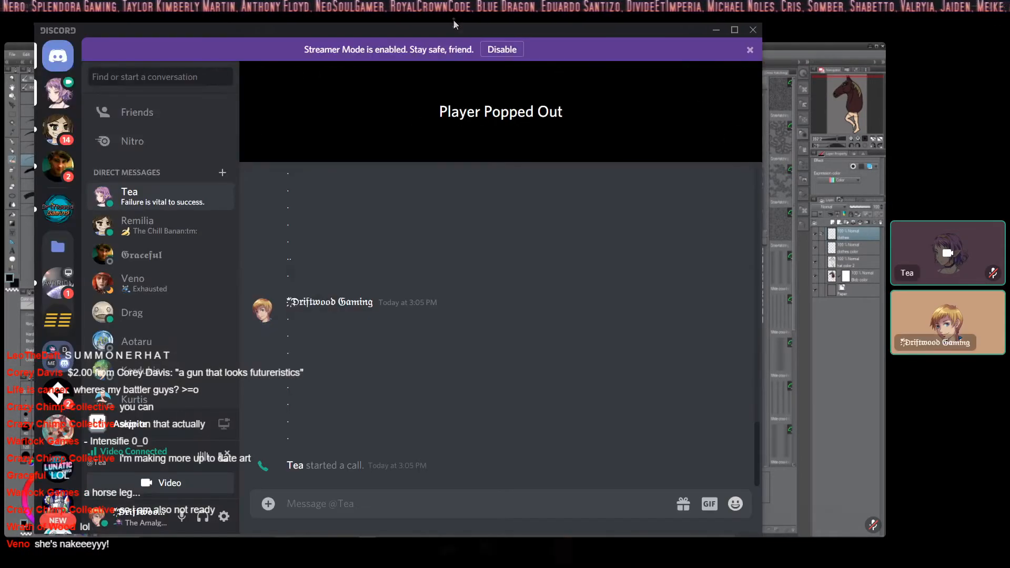
{"action": "key", "text": "alt+Tab"}
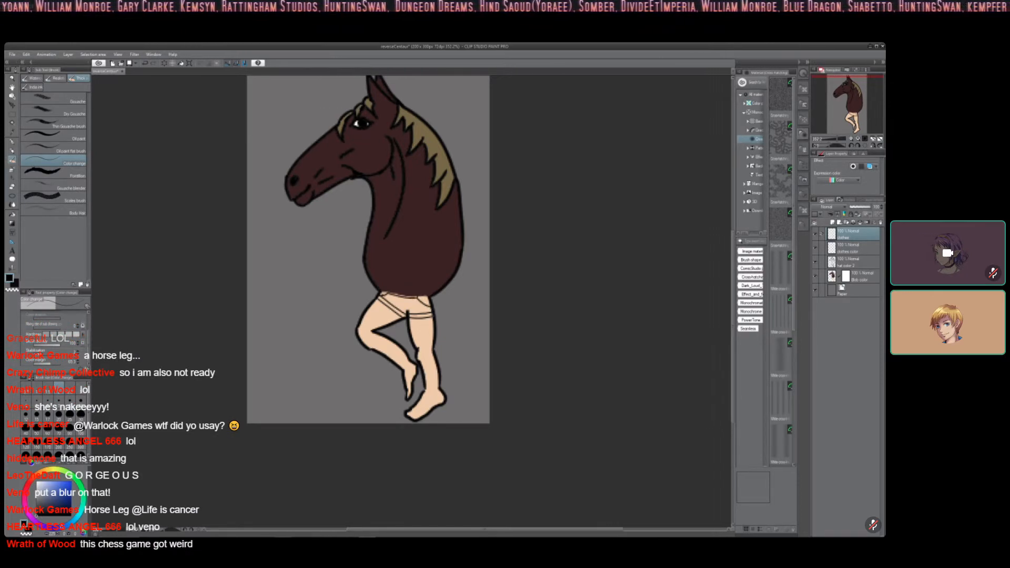
Step: Paint the shorts of the horse-headed figure blue on the clothes color layer
{"action": "left_click", "coordinate": [852, 254]}
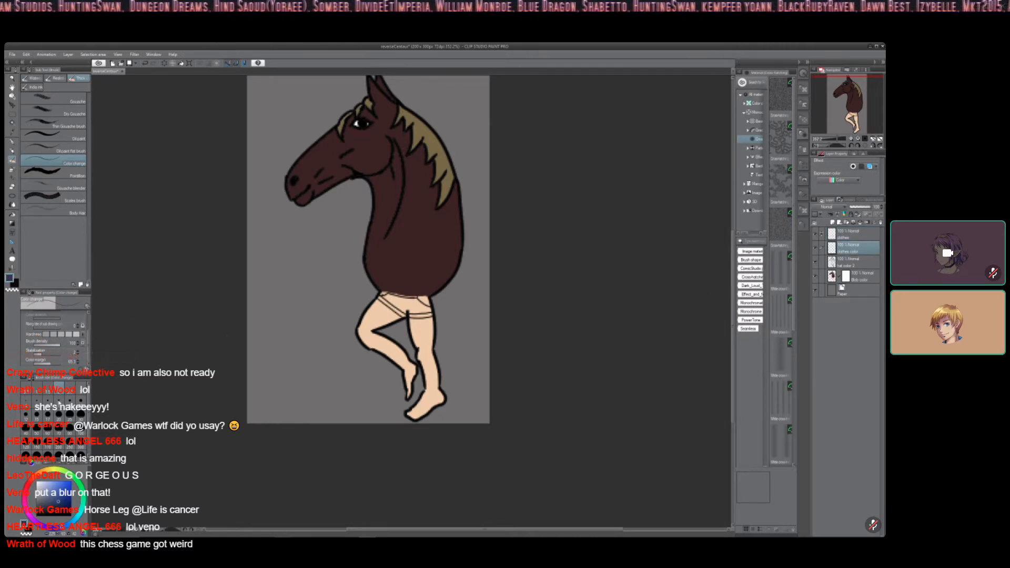
{"action": "left_click_drag", "start_coordinate": [391, 298], "coordinate": [401, 304]}
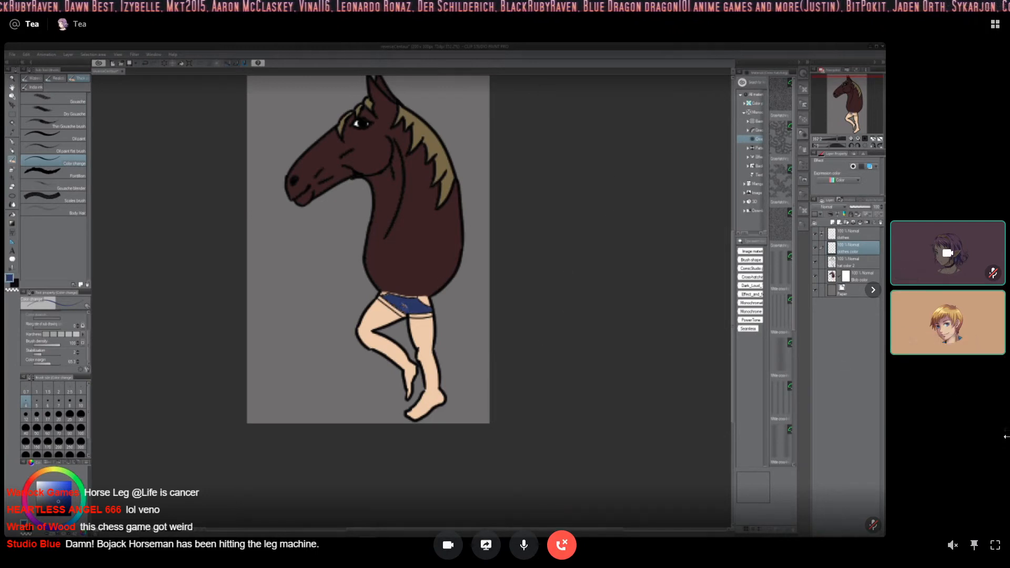
Step: Close the shared drawing view, switch back to the game and dismiss the battle's victory message
{"action": "left_click", "coordinate": [995, 545]}
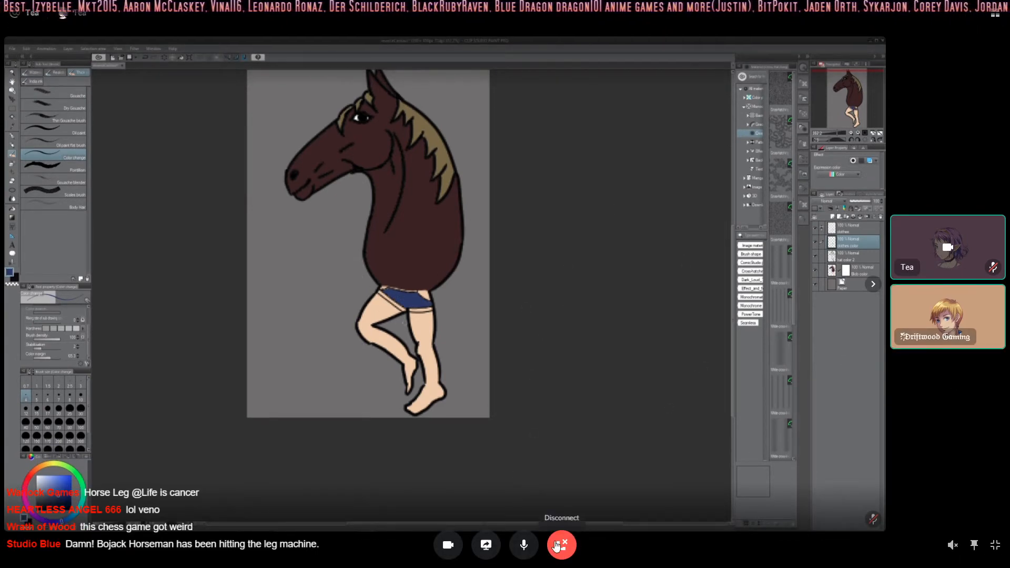
{"action": "left_click", "coordinate": [560, 548]}
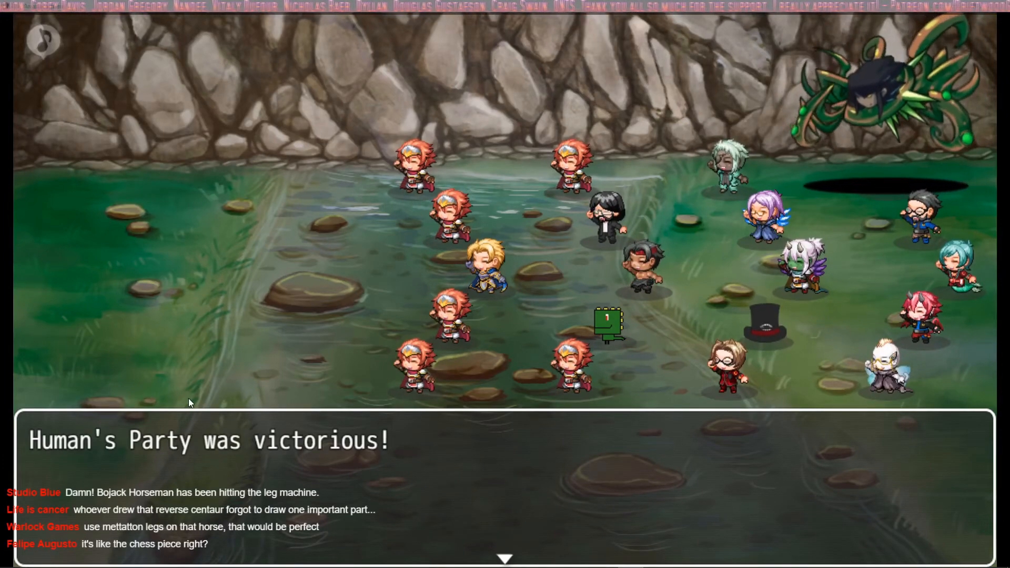
{"action": "left_click", "coordinate": [412, 466]}
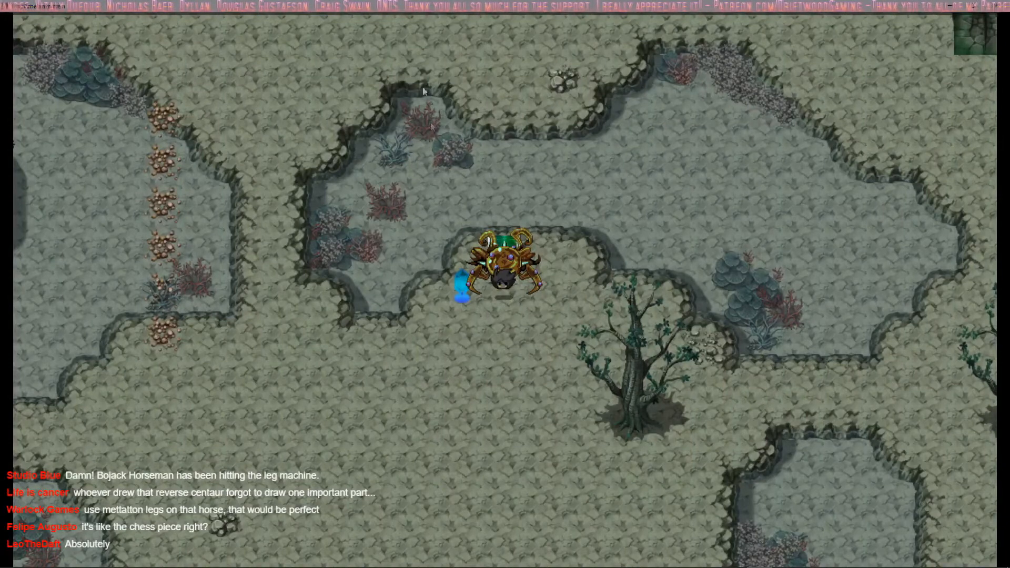
Step: Walk the party leader Human around the map near the chest, trees and pools to view its movement sprite
{"action": "left_click", "coordinate": [498, 429]}
{"action": "left_click", "coordinate": [337, 337]}
{"action": "left_click", "coordinate": [392, 184]}
{"action": "left_click", "coordinate": [509, 199]}
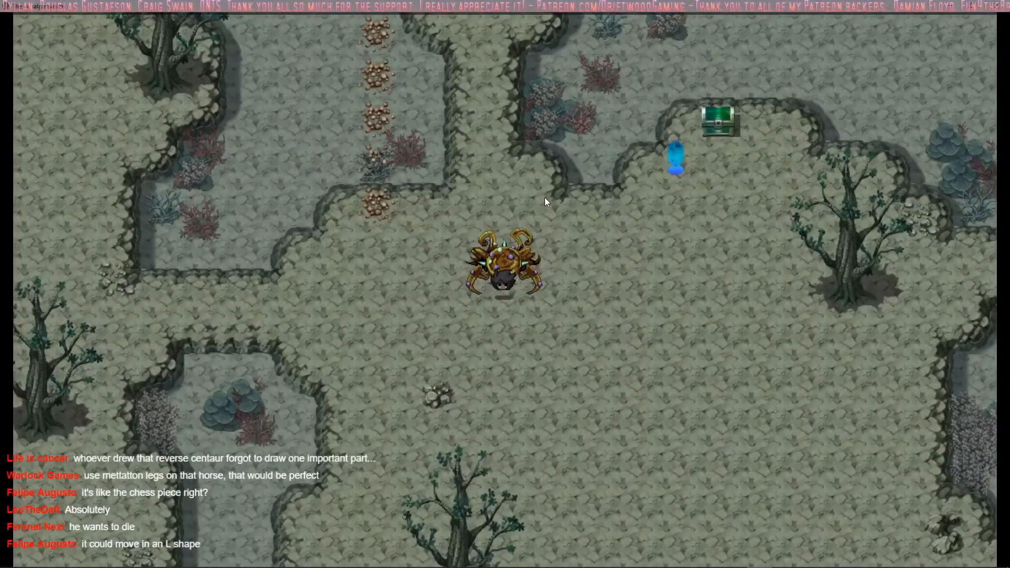
{"action": "key", "text": "Right"}
{"action": "key", "text": "Down"}
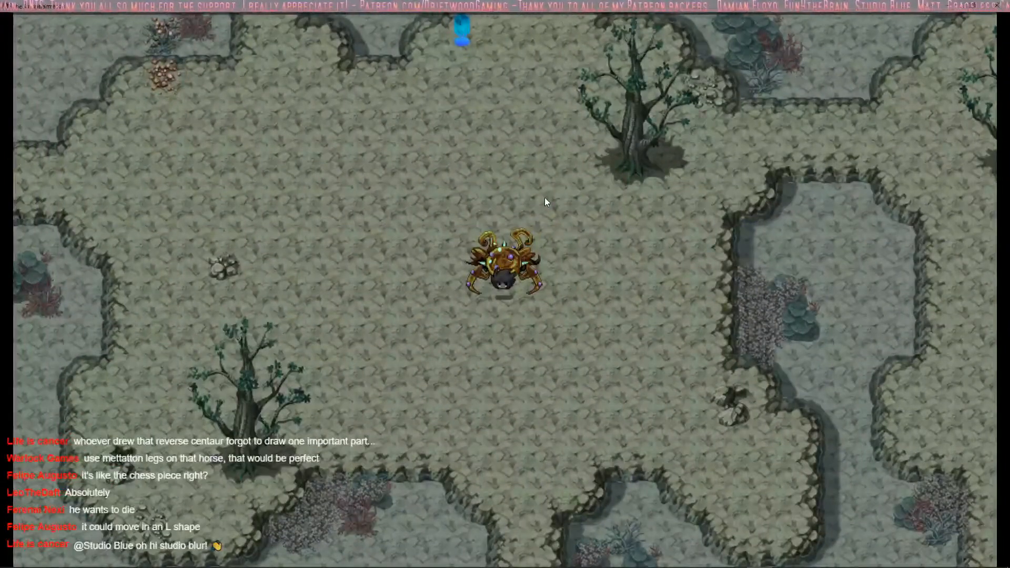
{"action": "key", "text": "Left"}
{"action": "key", "text": "Up"}
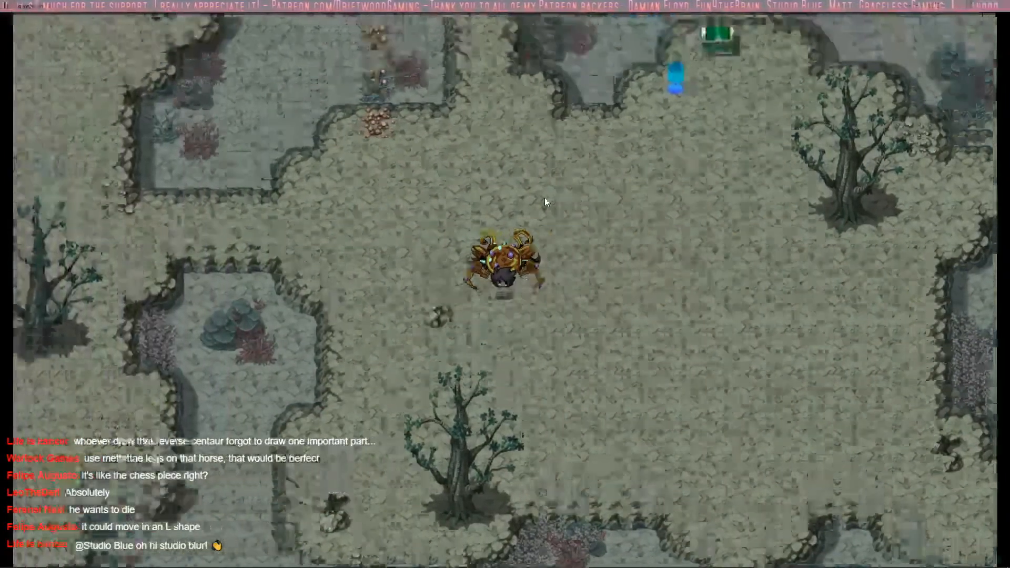
{"action": "key", "text": "Right"}
{"action": "key", "text": "Down"}
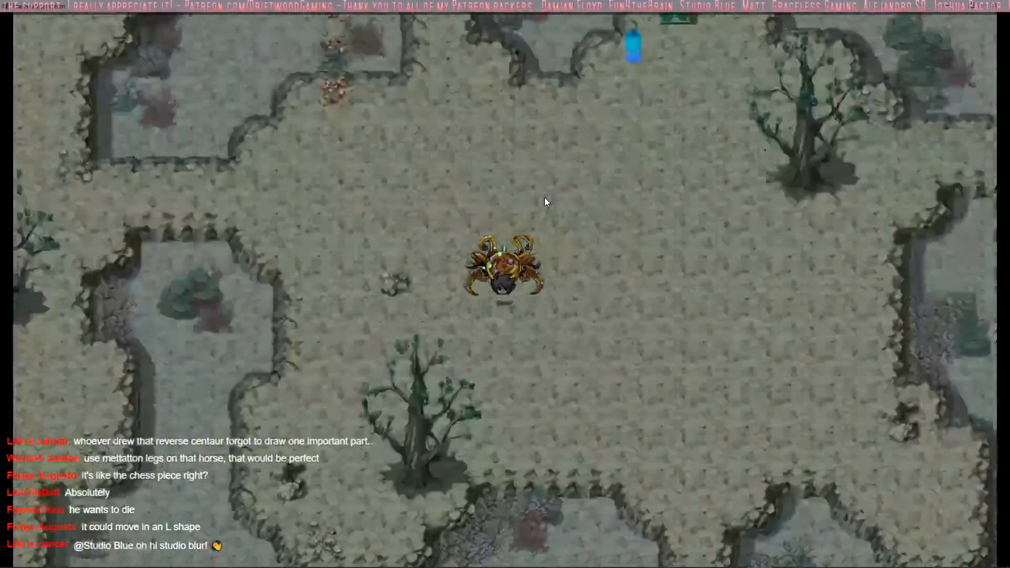
{"action": "key", "text": "Right"}
{"action": "key", "text": "Down"}
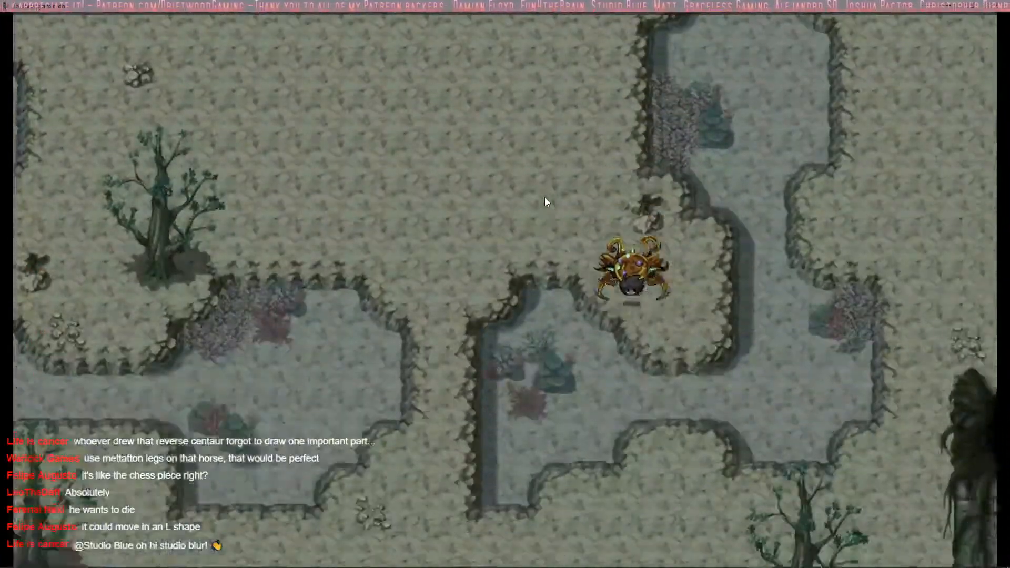
{"action": "key", "text": "Right"}
{"action": "key", "text": "Up"}
{"action": "key", "text": "Left"}
{"action": "key", "text": "Up"}
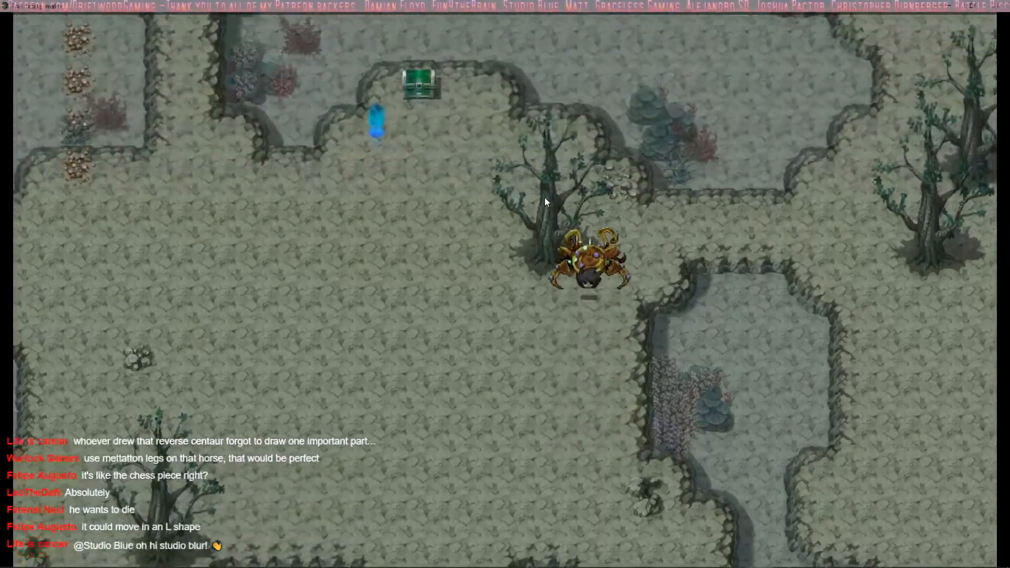
{"action": "key", "text": "Right"}
{"action": "key", "text": "Left"}
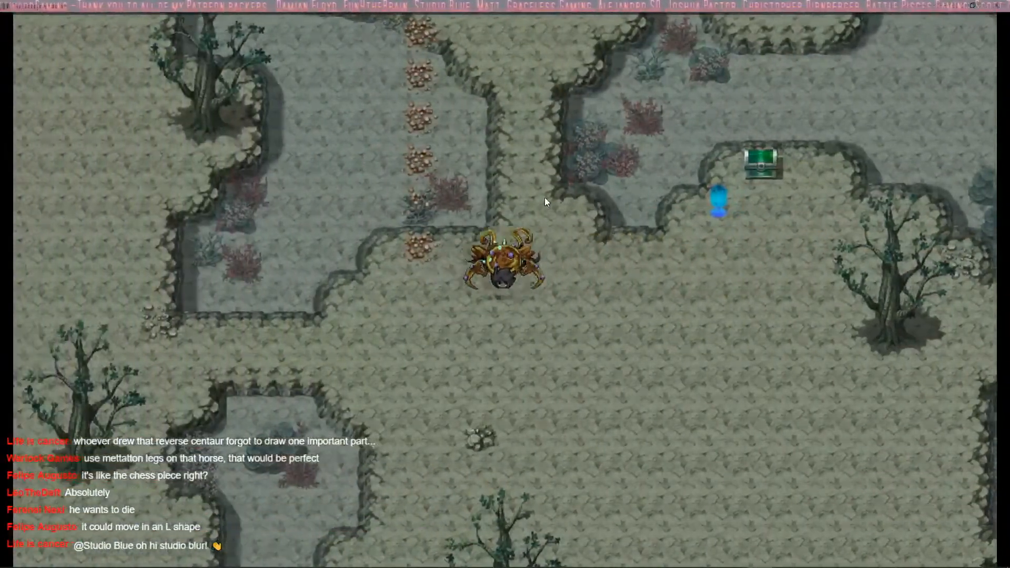
{"action": "key", "text": "Down"}
{"action": "key", "text": "Down"}
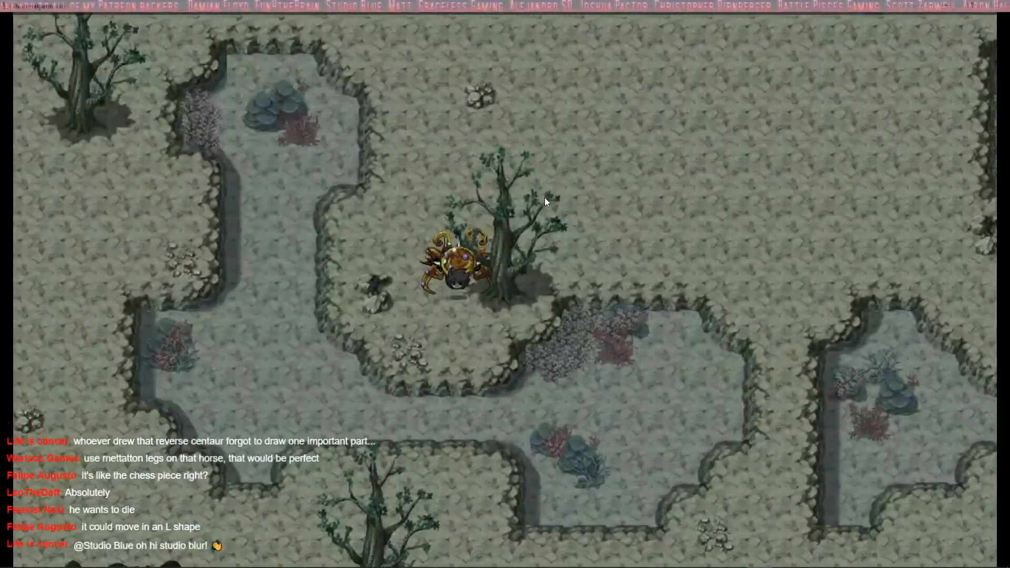
{"action": "key", "text": "Up"}
{"action": "key", "text": "Right"}
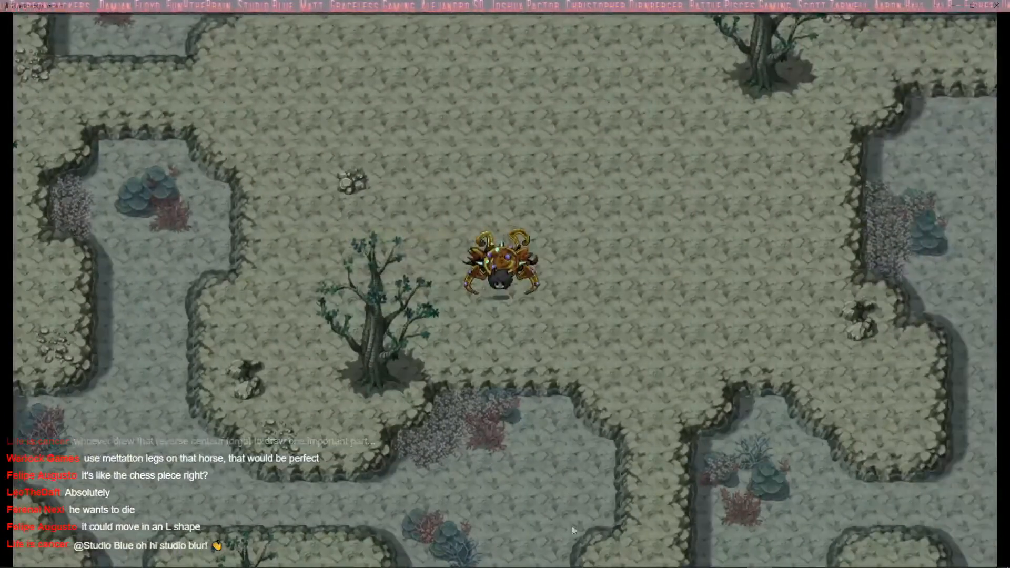
{"action": "mouse_move", "coordinate": [619, 547]}
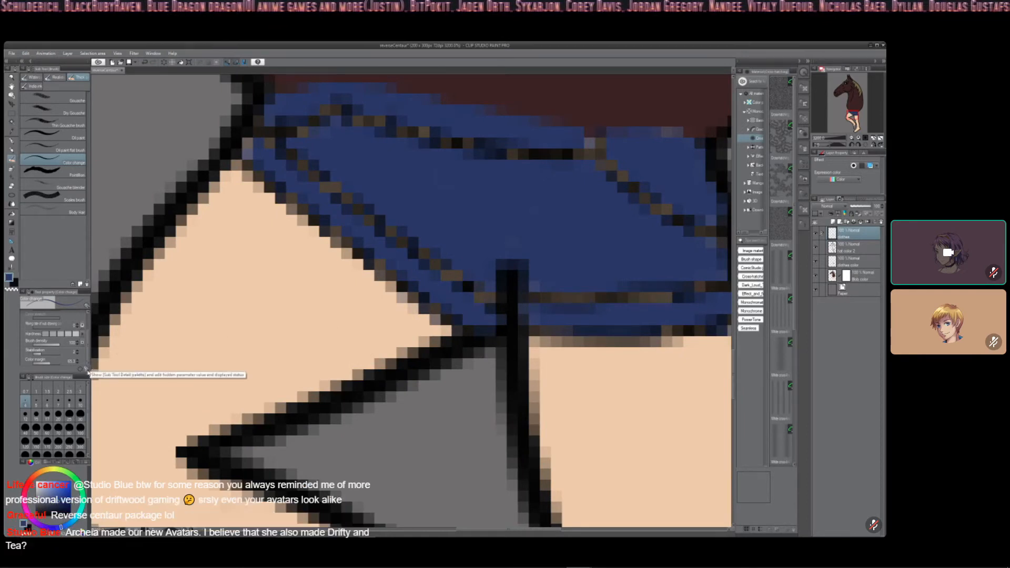
Step: Leave the shared drawing view and switch to The Amalgamation Project thumbnail document in Photoshop
{"action": "mouse_move", "coordinate": [451, 264]}
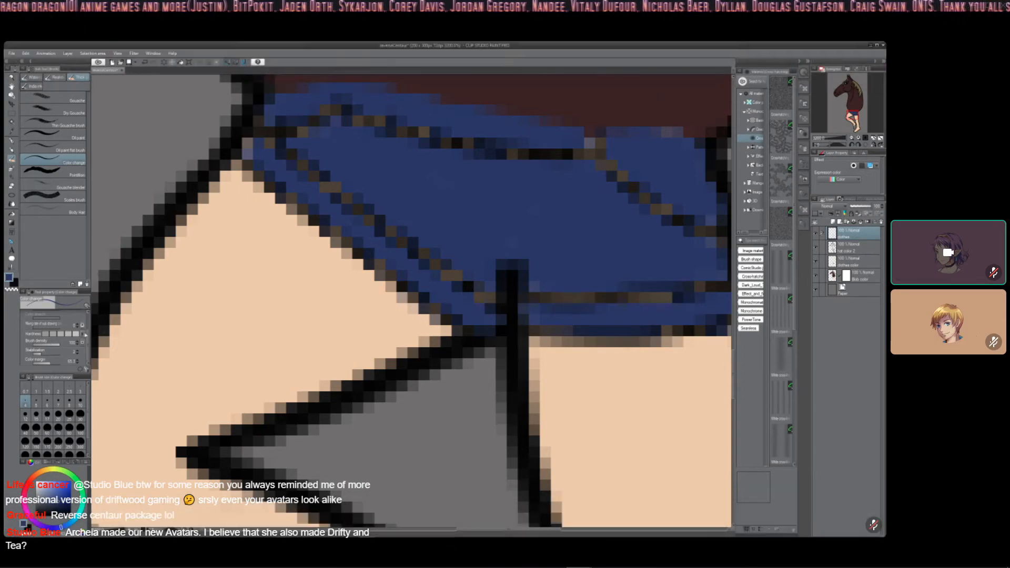
{"action": "mouse_move", "coordinate": [392, 329]}
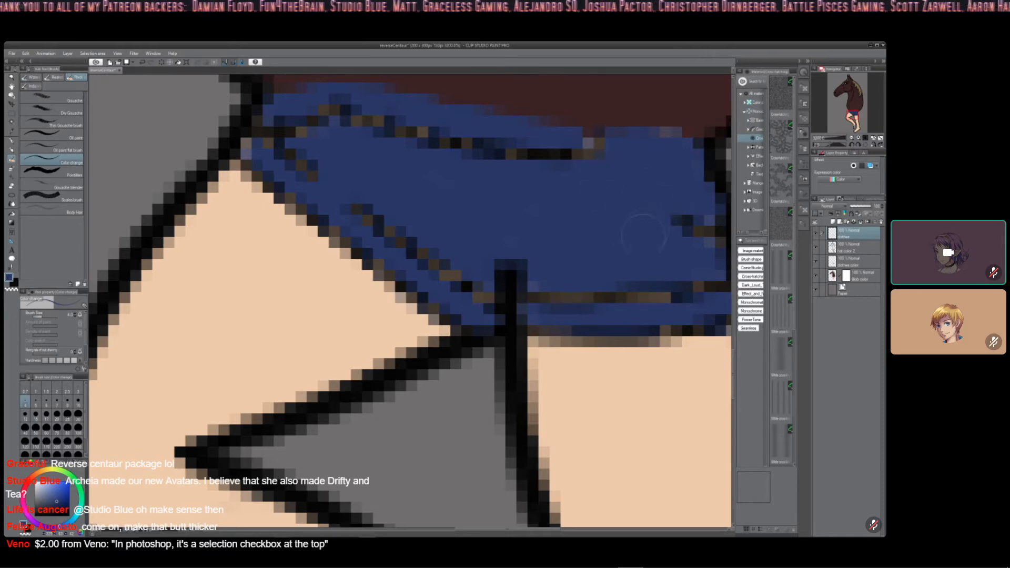
{"action": "left_click_drag", "start_coordinate": [294, 158], "coordinate": [579, 3]}
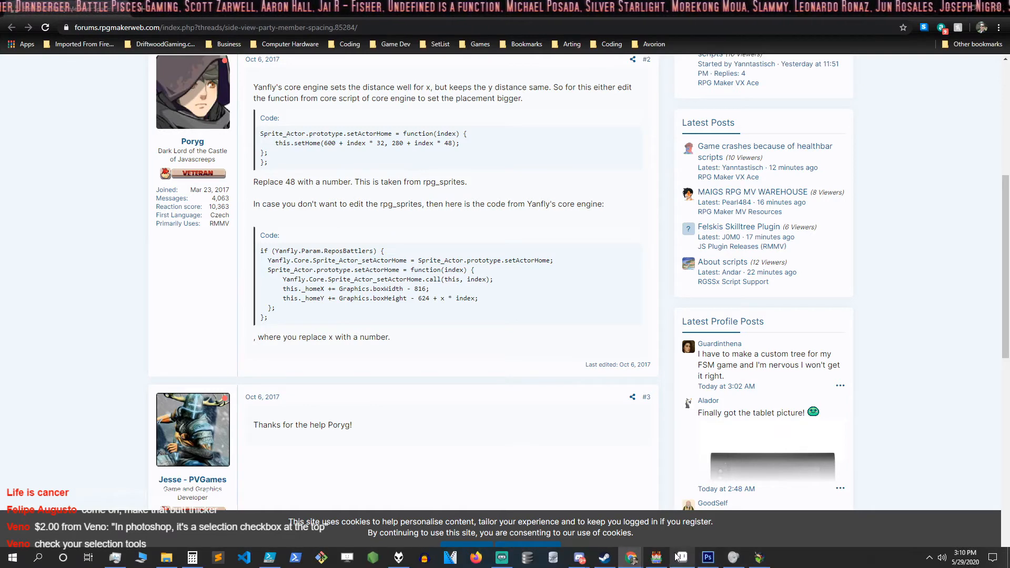
{"action": "mouse_move", "coordinate": [677, 557]}
{"action": "mouse_move", "coordinate": [587, 557]}
{"action": "left_click", "coordinate": [708, 558]}
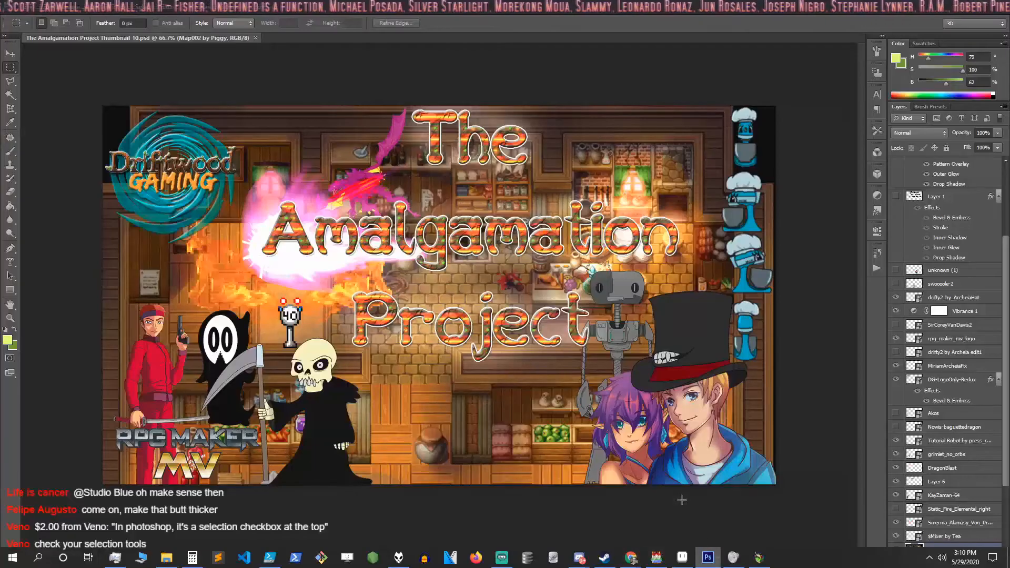
Step: Look through the 3D, view, filter and selection commands for an option that affects selection edges
{"action": "left_click", "coordinate": [161, 6]}
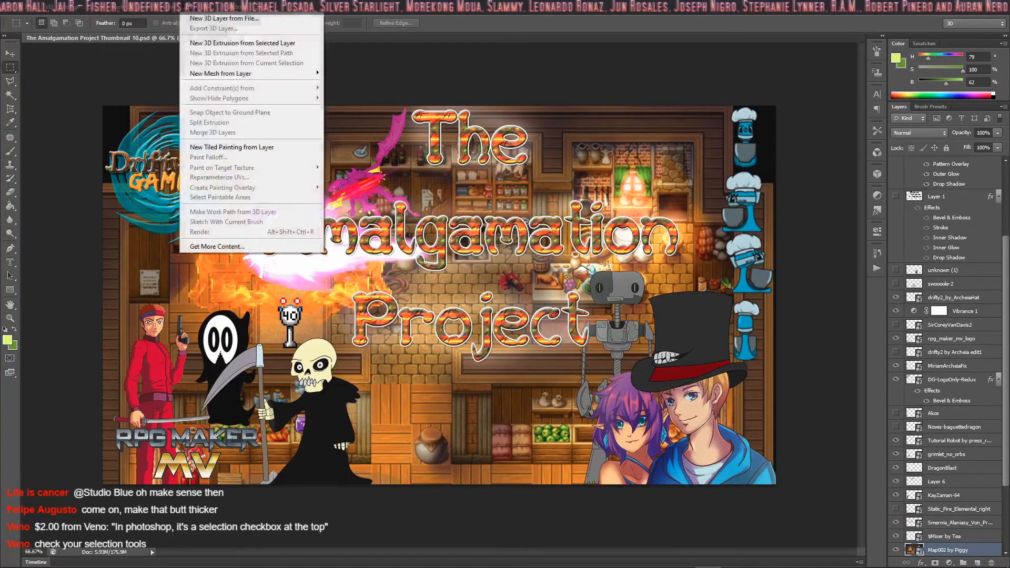
{"action": "mouse_move", "coordinate": [228, 7]}
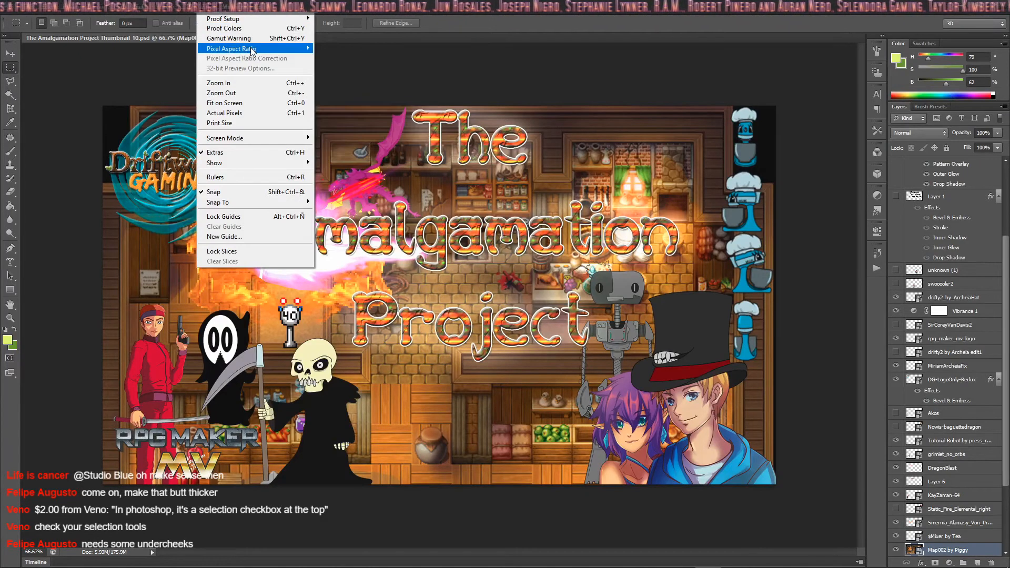
{"action": "mouse_move", "coordinate": [253, 51]}
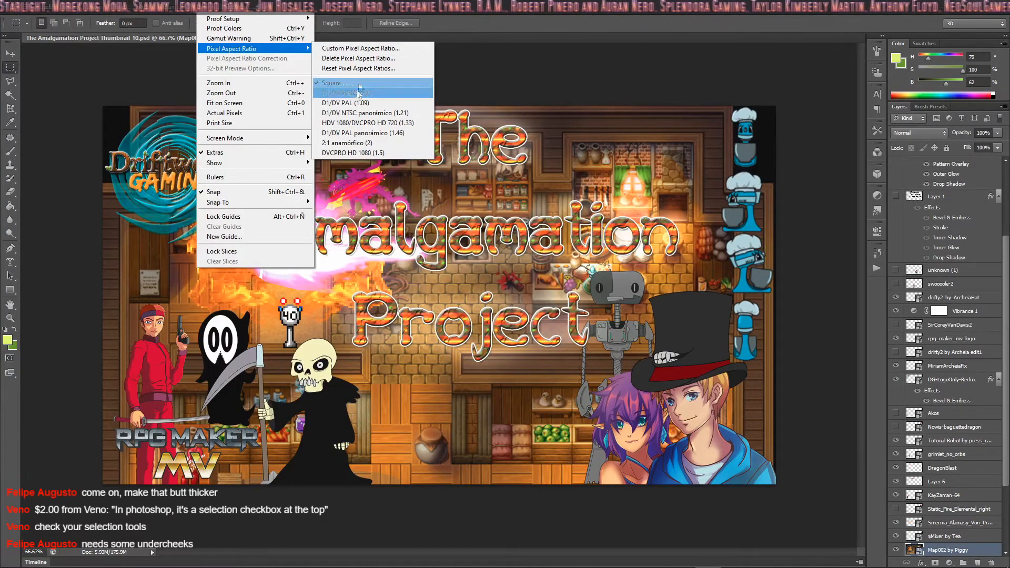
{"action": "mouse_move", "coordinate": [293, 140]}
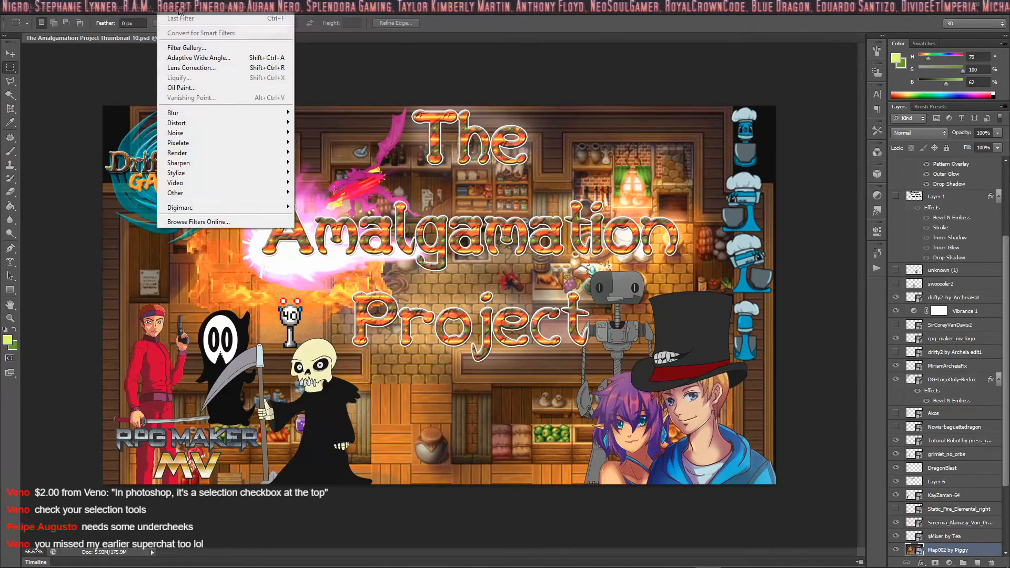
{"action": "mouse_move", "coordinate": [157, 10]}
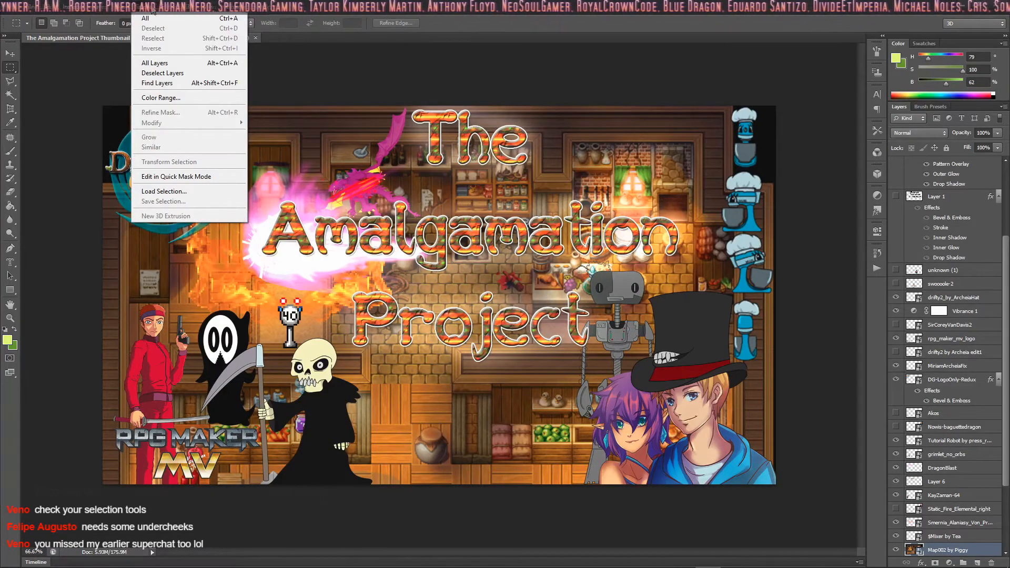
{"action": "left_click", "coordinate": [264, 38]}
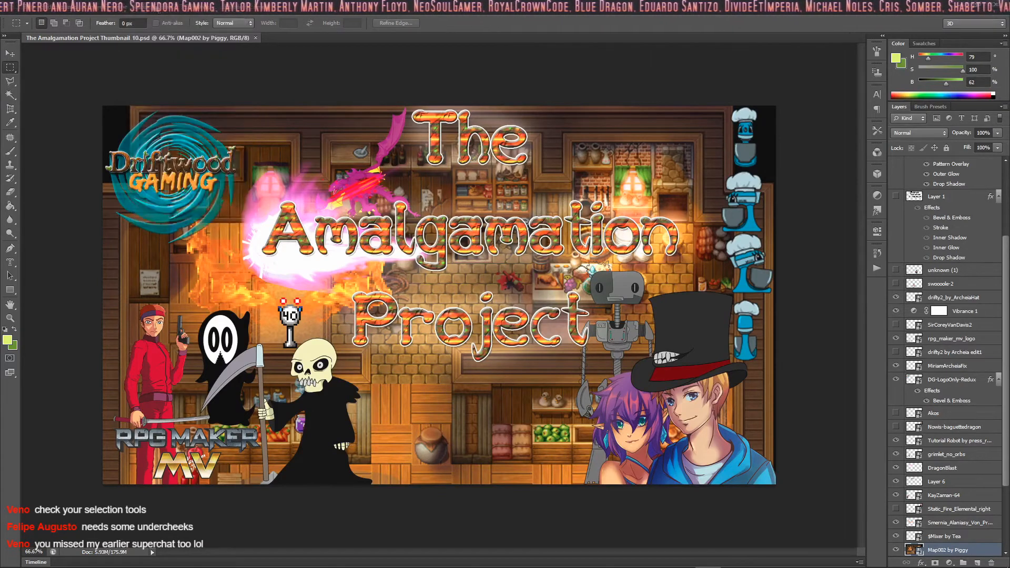
Step: Marquee-select a small rectangle beside the pink dragon's head and run Refine Edge with its default settings, output to Selection
{"action": "left_click_drag", "start_coordinate": [242, 124], "coordinate": [389, 225]}
{"action": "left_click_drag", "start_coordinate": [388, 198], "coordinate": [362, 183]}
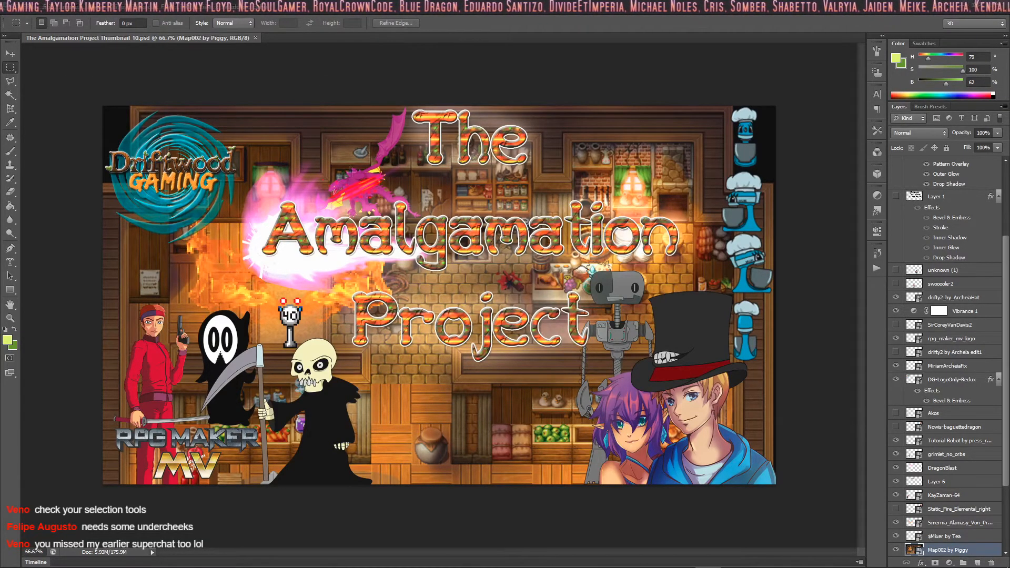
{"action": "left_click", "coordinate": [384, 23]}
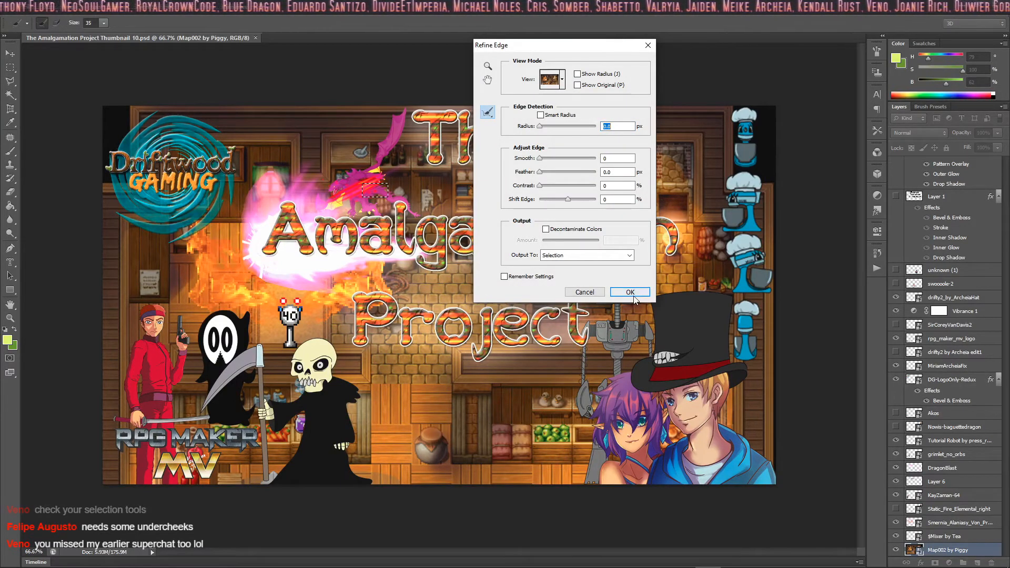
{"action": "left_click", "coordinate": [630, 292]}
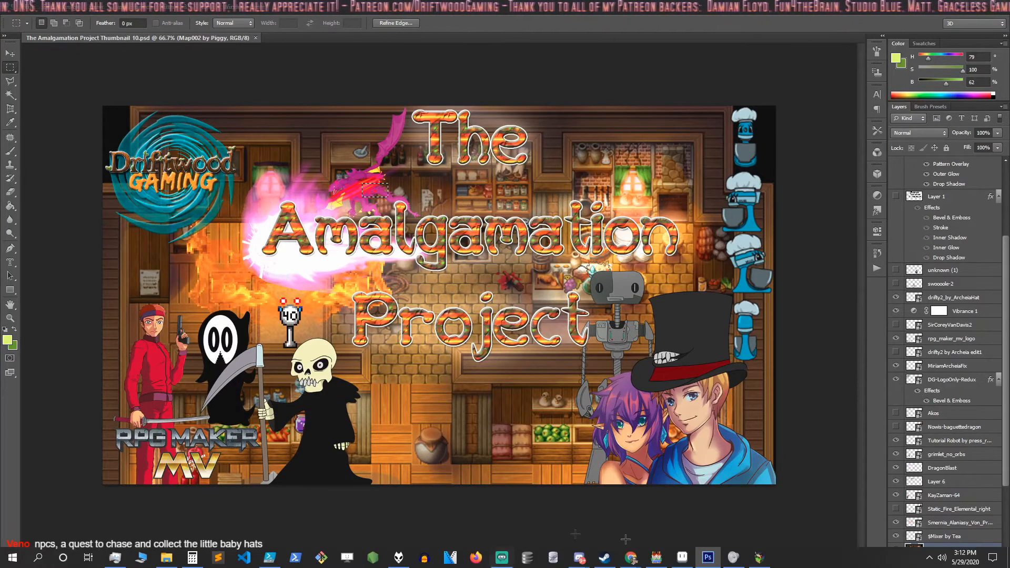
Step: Return to the running game, close it and switch to the RPG Maker MV editor
{"action": "left_click", "coordinate": [757, 558]}
{"action": "left_click", "coordinate": [557, 214]}
{"action": "left_click", "coordinate": [554, 125]}
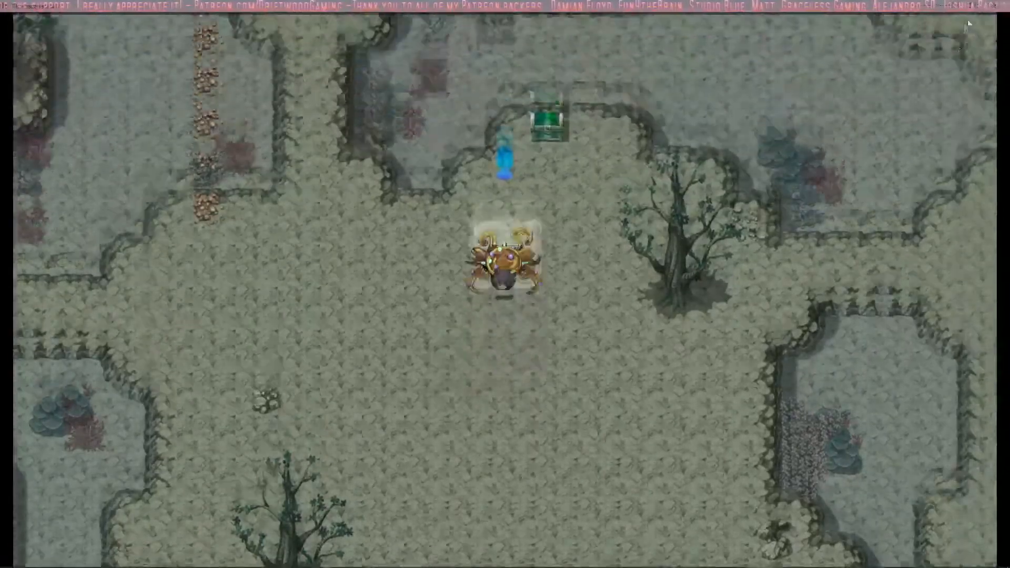
{"action": "key", "text": "alt+Tab"}
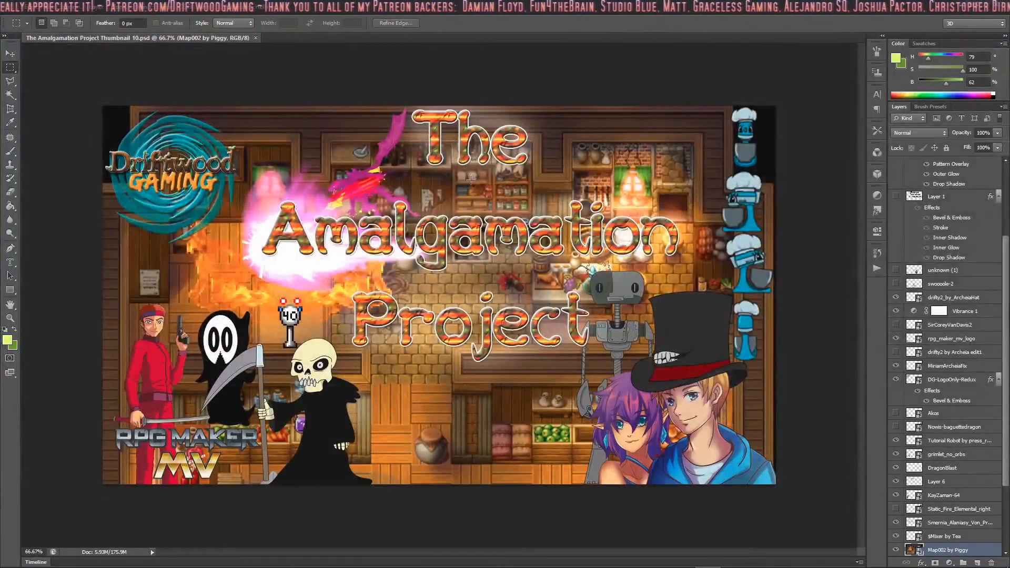
{"action": "mouse_move", "coordinate": [575, 563]}
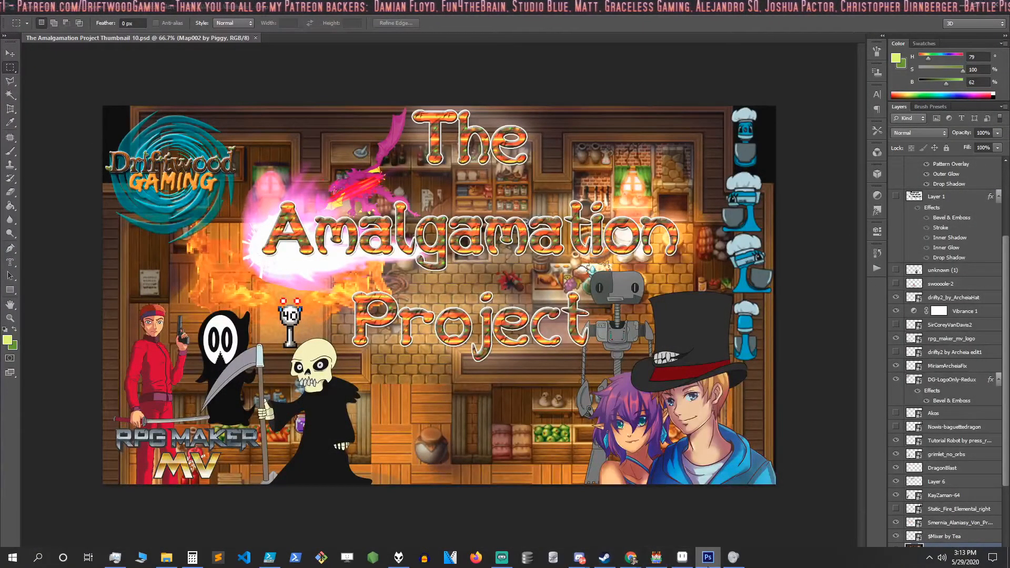
{"action": "left_click", "coordinate": [655, 560]}
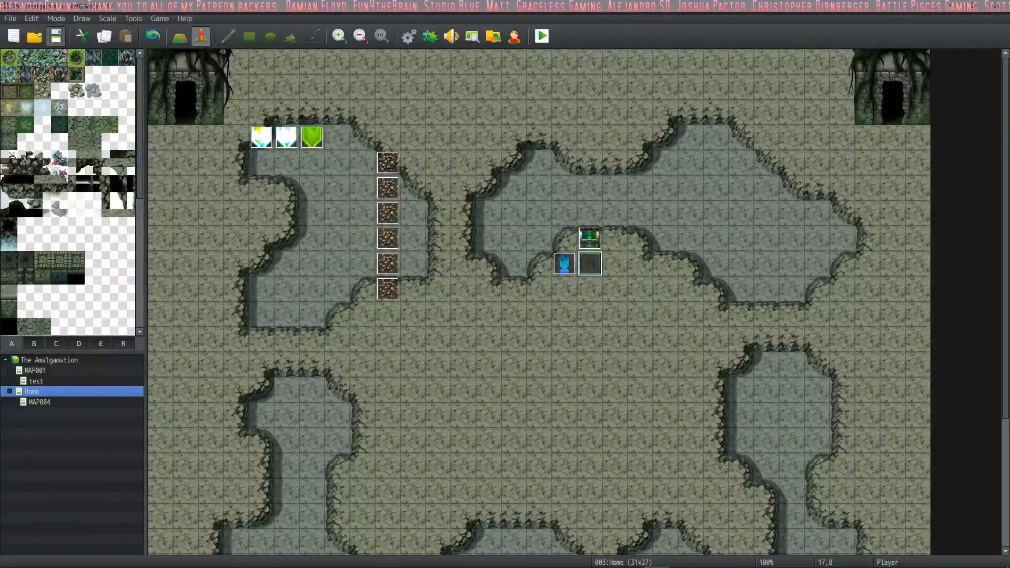
Step: Start a new playtest from the Home map, play through the full-party battle and dismiss the victory message
{"action": "left_click", "coordinate": [536, 37]}
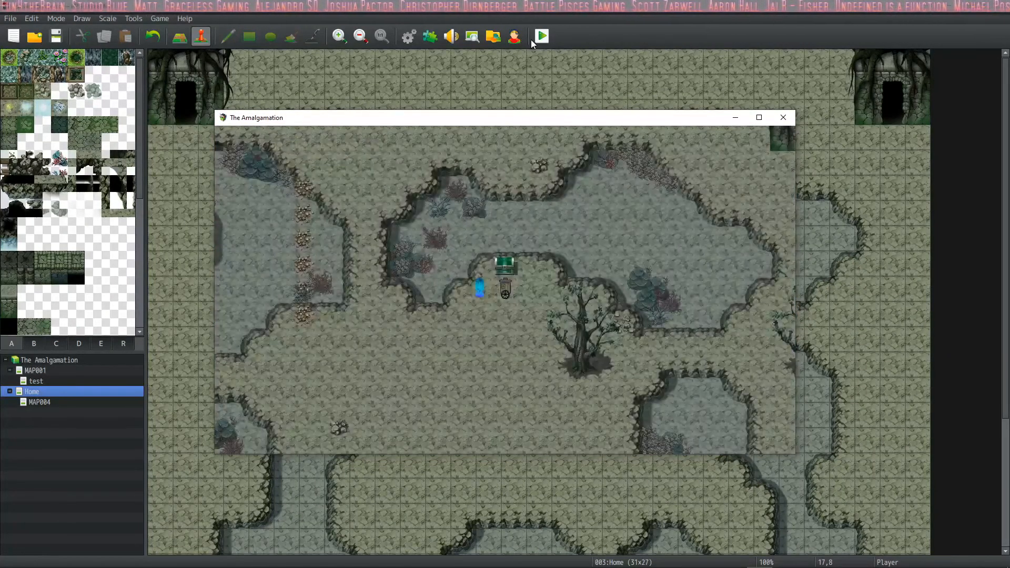
{"action": "key", "text": "Escape"}
{"action": "key", "text": "Down"}
{"action": "key", "text": "Down"}
{"action": "key", "text": "Down"}
{"action": "key", "text": "Up"}
{"action": "key", "text": "Escape"}
{"action": "key", "text": "Up"}
{"action": "key", "text": "Return"}
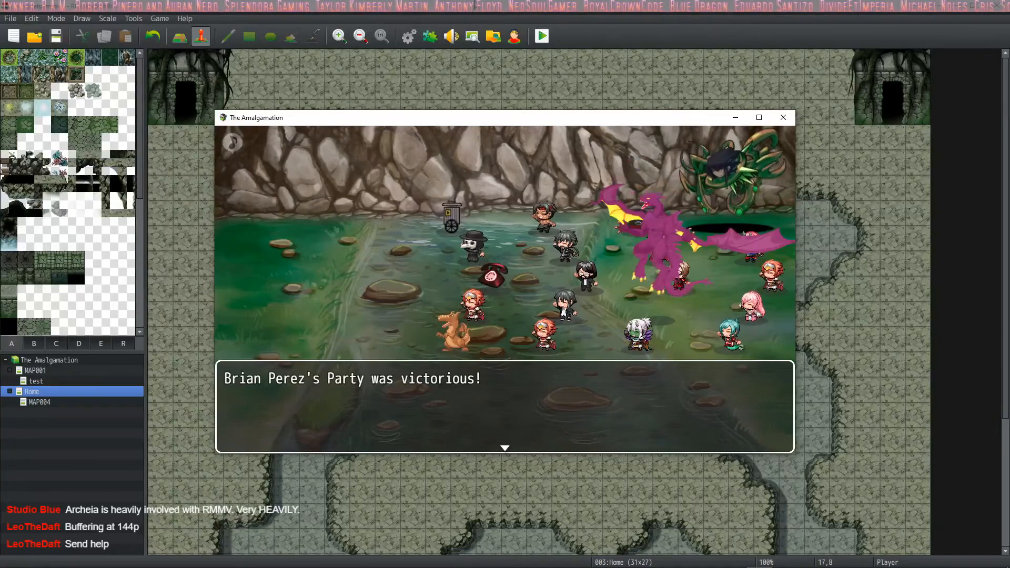
{"action": "left_click", "coordinate": [566, 234]}
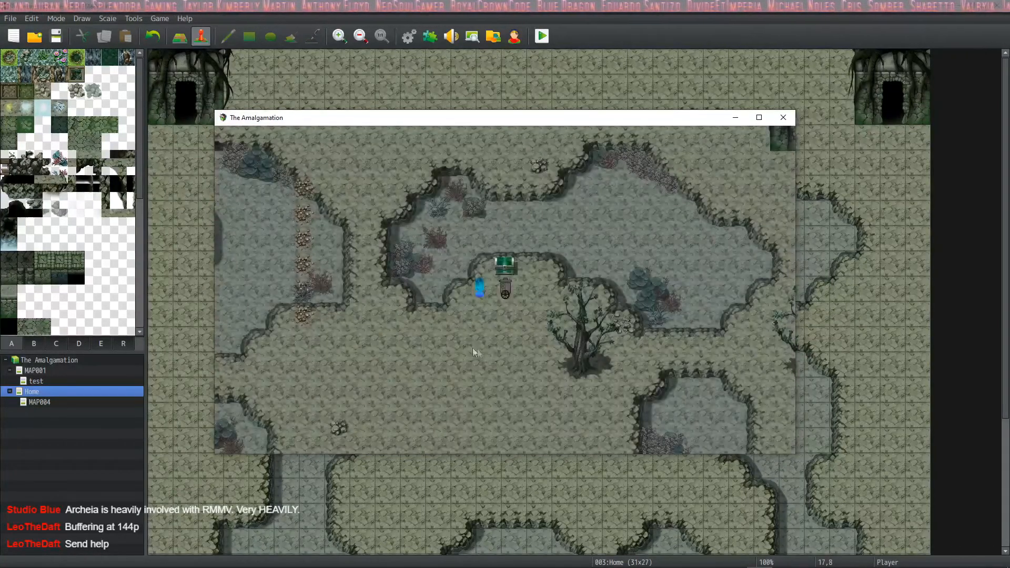
Step: Walk the trash-can party leader around below the chest and check the party order in the game menu
{"action": "left_click", "coordinate": [506, 359]}
{"action": "left_click", "coordinate": [471, 316]}
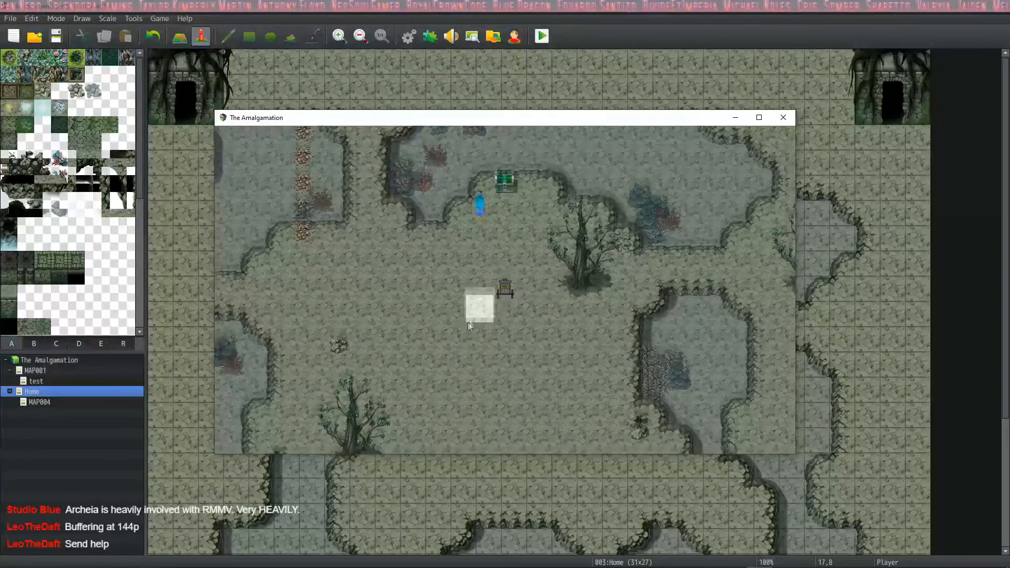
{"action": "left_click", "coordinate": [570, 284]}
{"action": "right_click", "coordinate": [570, 283]}
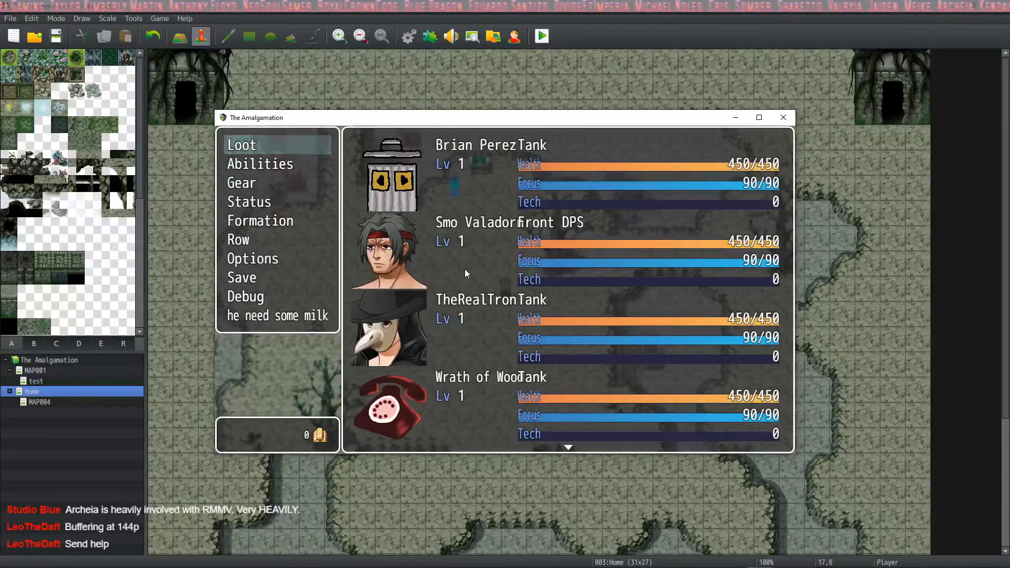
{"action": "right_click", "coordinate": [466, 269]}
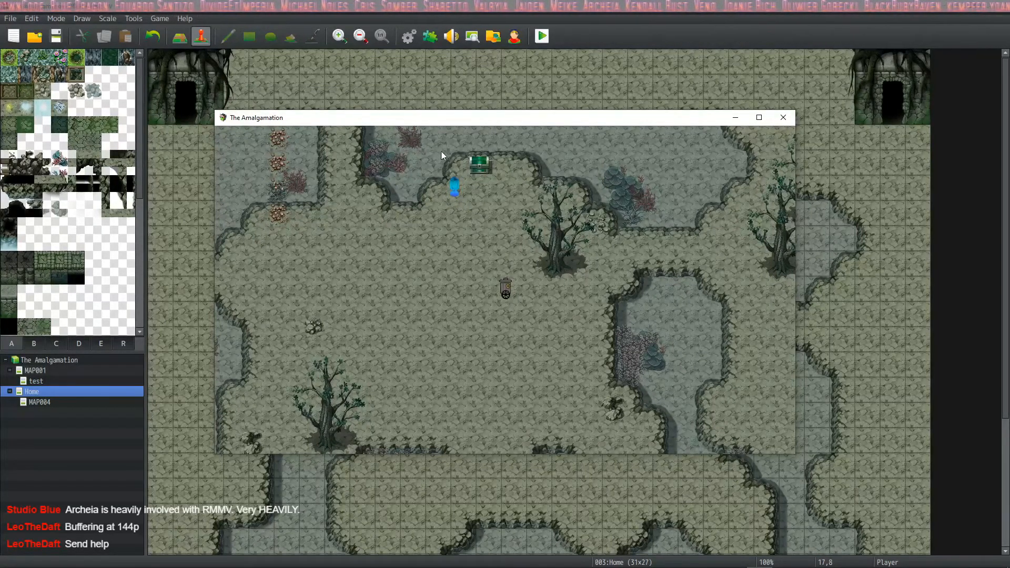
{"action": "left_click", "coordinate": [510, 242]}
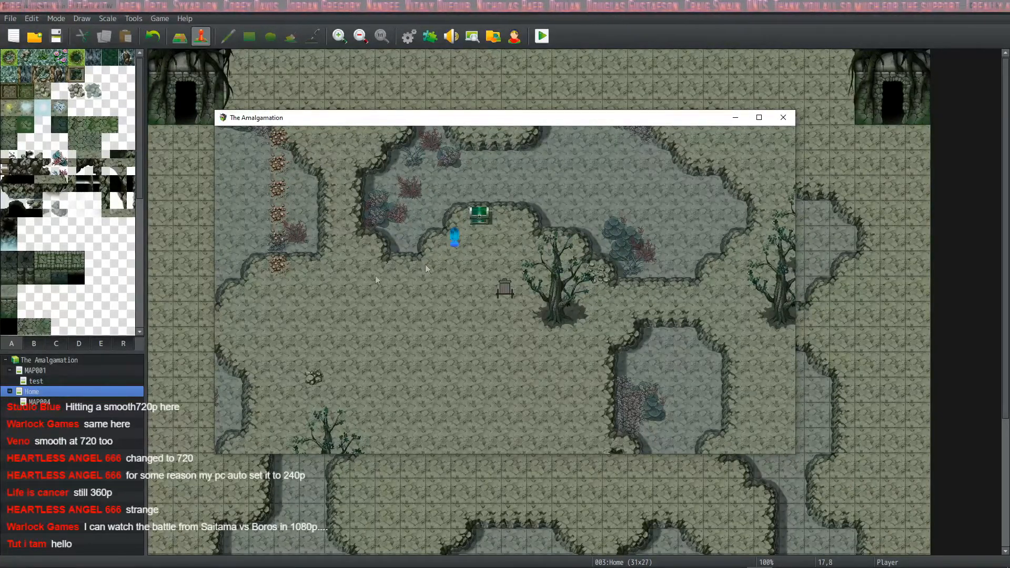
Step: Close the playtest and open the project database at its System settings
{"action": "left_click", "coordinate": [784, 118]}
{"action": "left_click", "coordinate": [409, 37]}
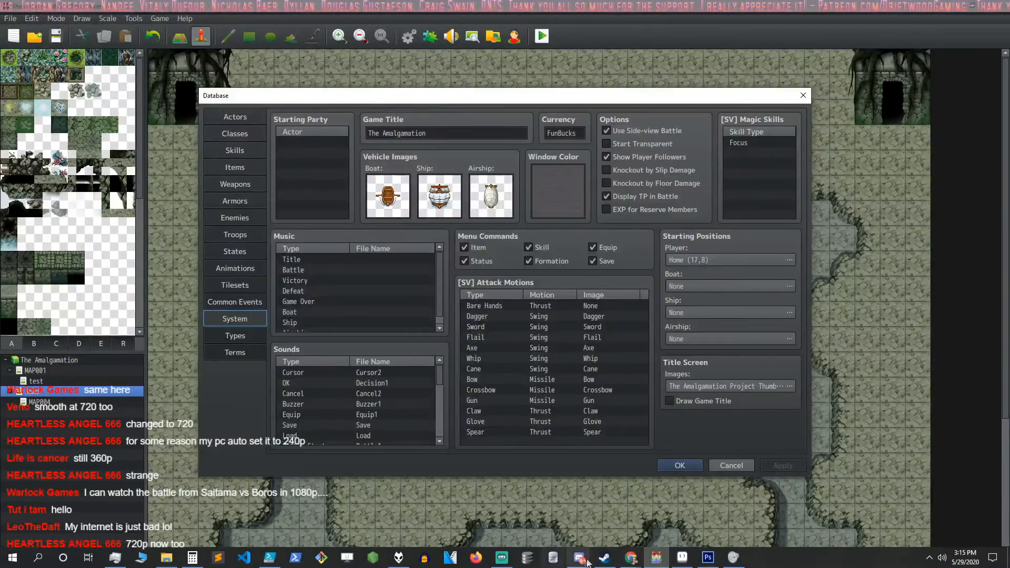
Step: Glance at the shared drawing in Discord, return to RPG Maker MV and close the database
{"action": "mouse_move", "coordinate": [583, 561]}
{"action": "left_click", "coordinate": [668, 508]}
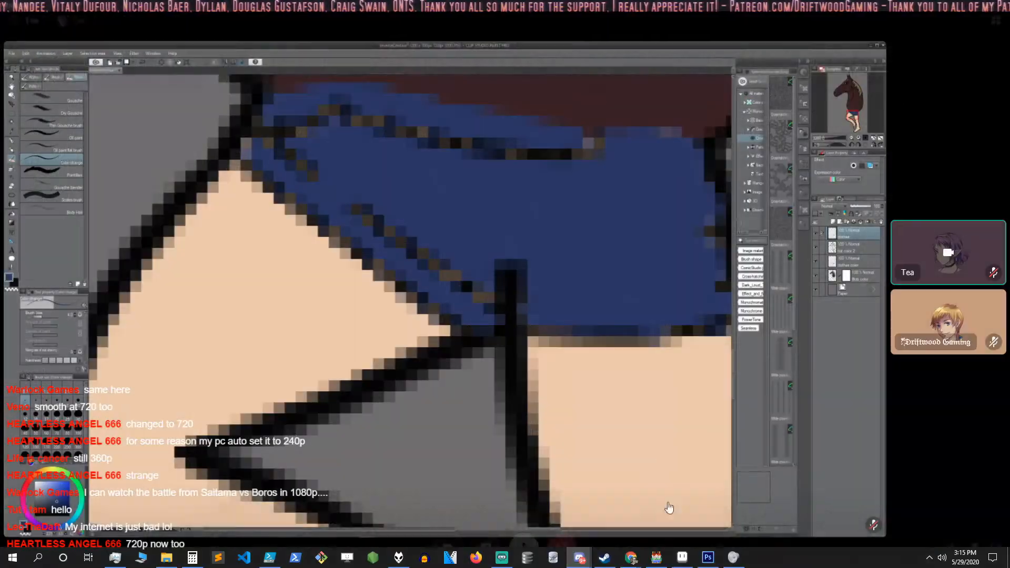
{"action": "key", "text": "alt+Tab"}
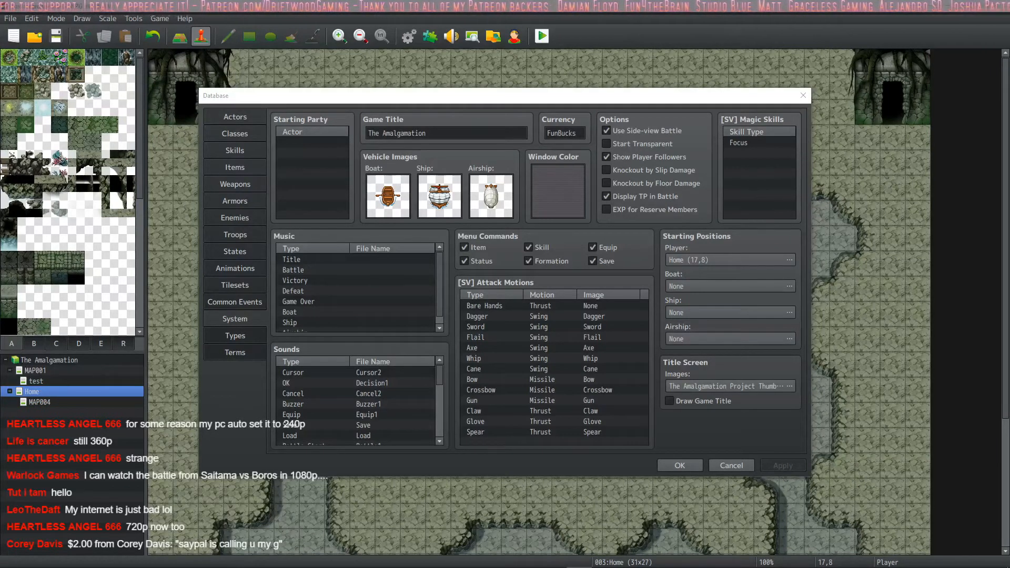
{"action": "left_click", "coordinate": [7, 478]}
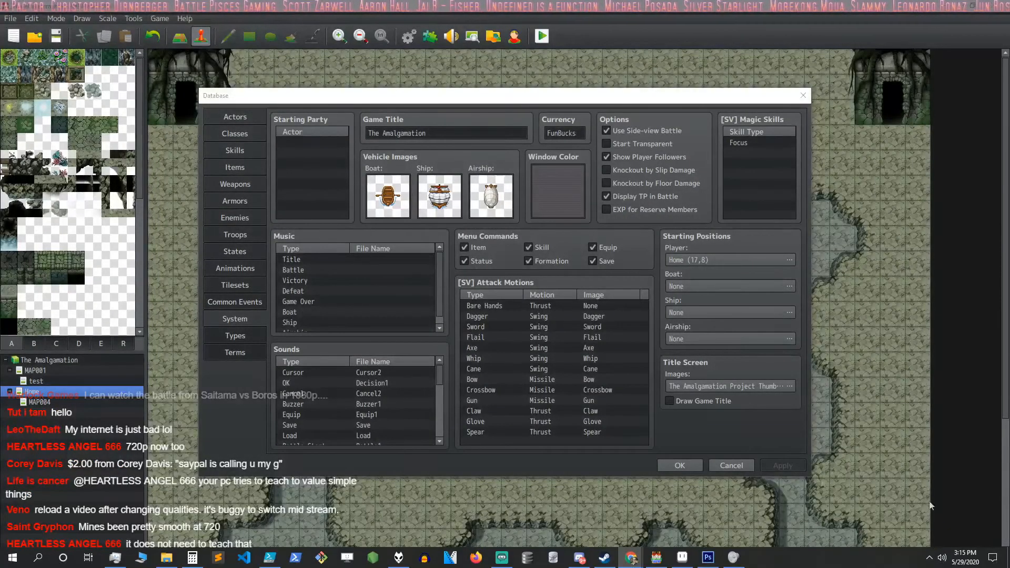
{"action": "left_click", "coordinate": [675, 466]}
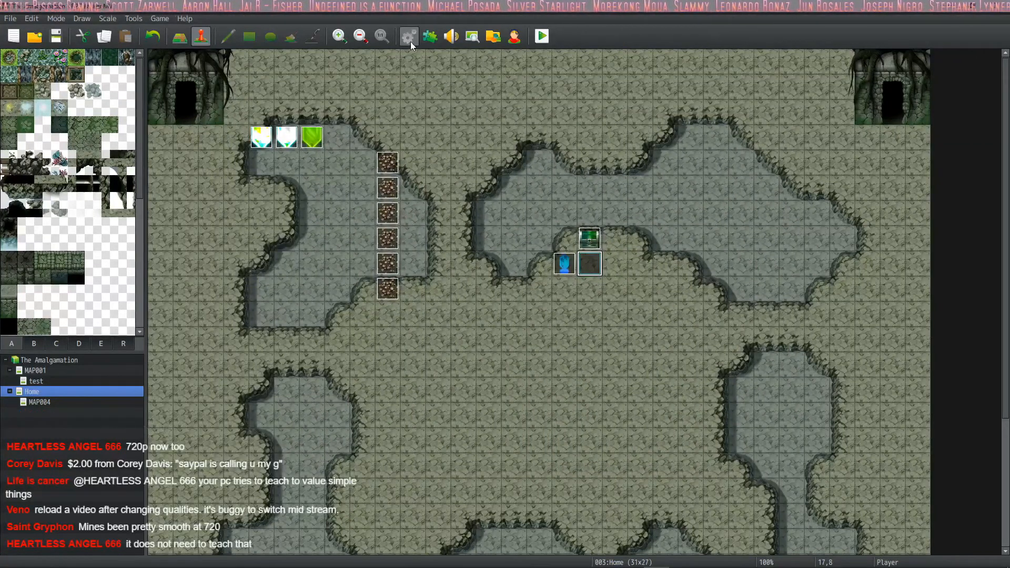
Step: Upload the donation note screenshot unknown.png to Discord's wall_of_heroes channel without a comment, and minimize Discord
{"action": "mouse_move", "coordinate": [553, 561]}
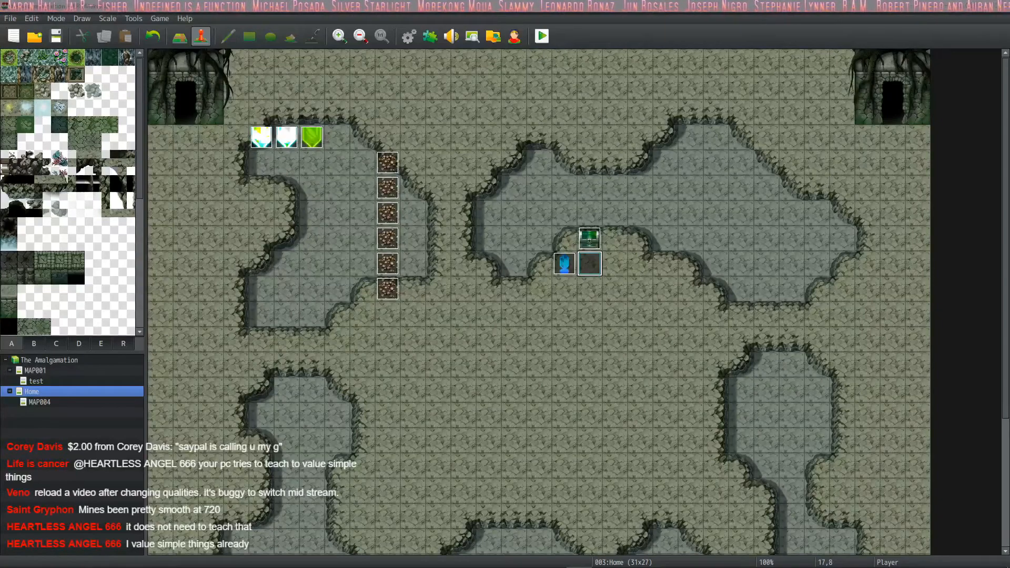
{"action": "left_click_drag", "start_coordinate": [0, 59], "coordinate": [403, 32]}
{"action": "right_click", "coordinate": [447, 496]}
{"action": "left_click", "coordinate": [483, 480]}
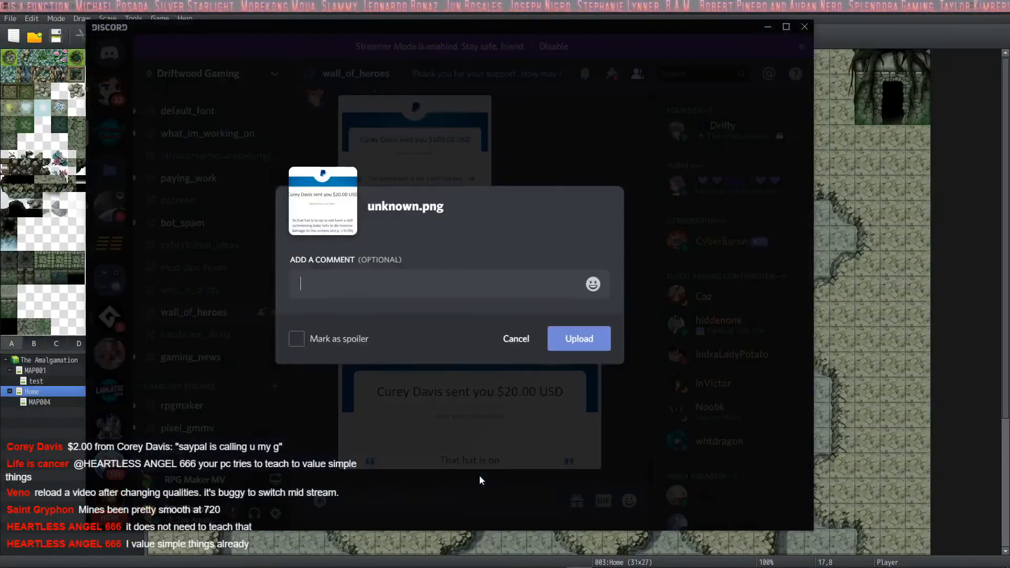
{"action": "key", "text": "Return"}
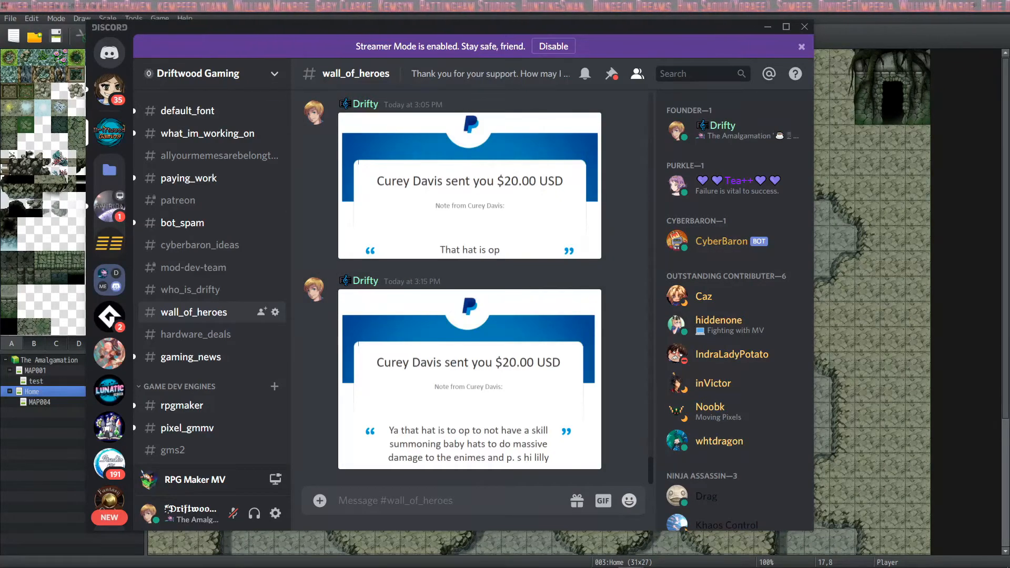
{"action": "left_click", "coordinate": [767, 27]}
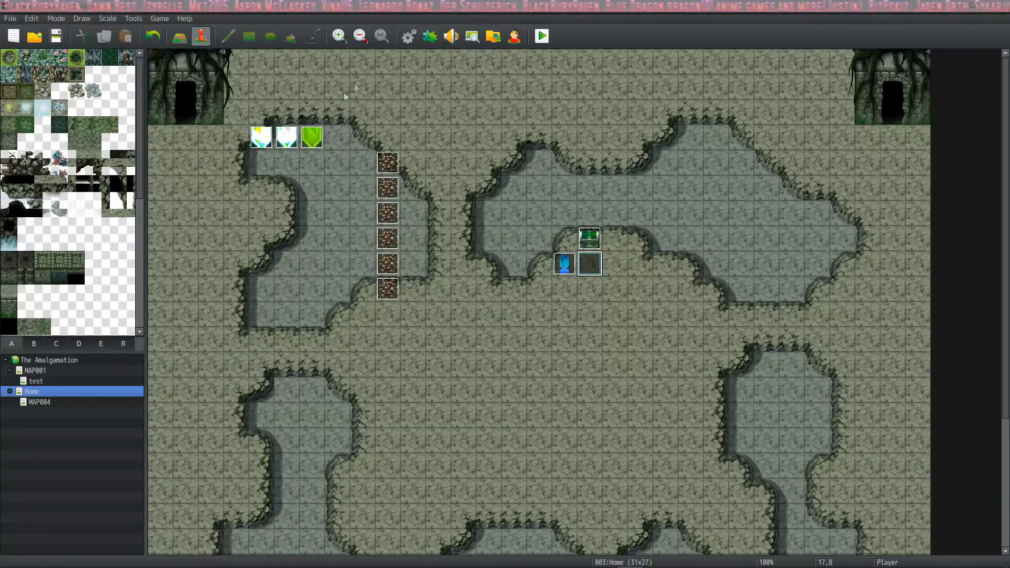
Step: Reopen Discord and enlarge the earlier $100.00 donation note in wall_of_heroes to read its request
{"action": "left_click", "coordinate": [580, 556]}
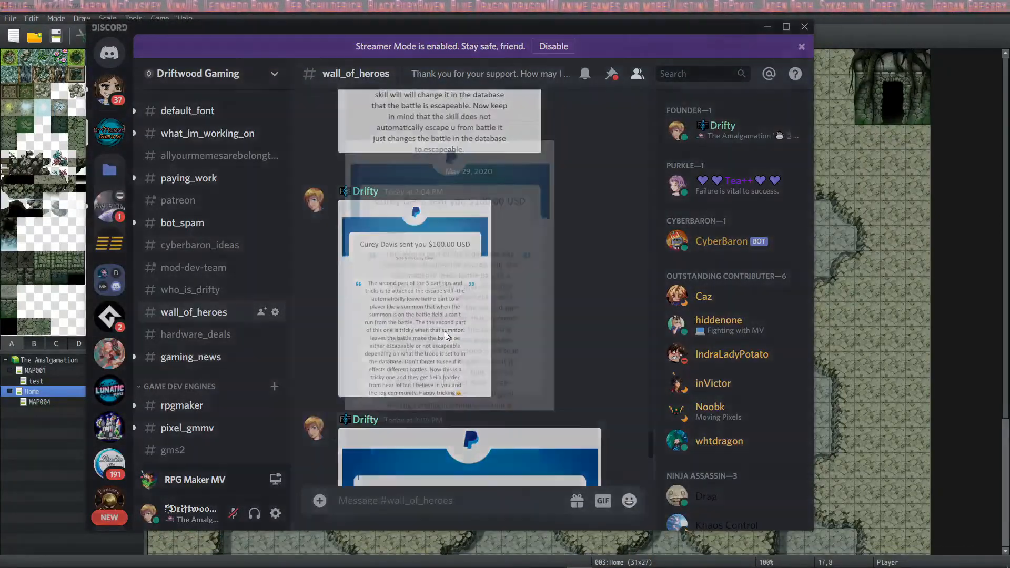
{"action": "left_click", "coordinate": [445, 335]}
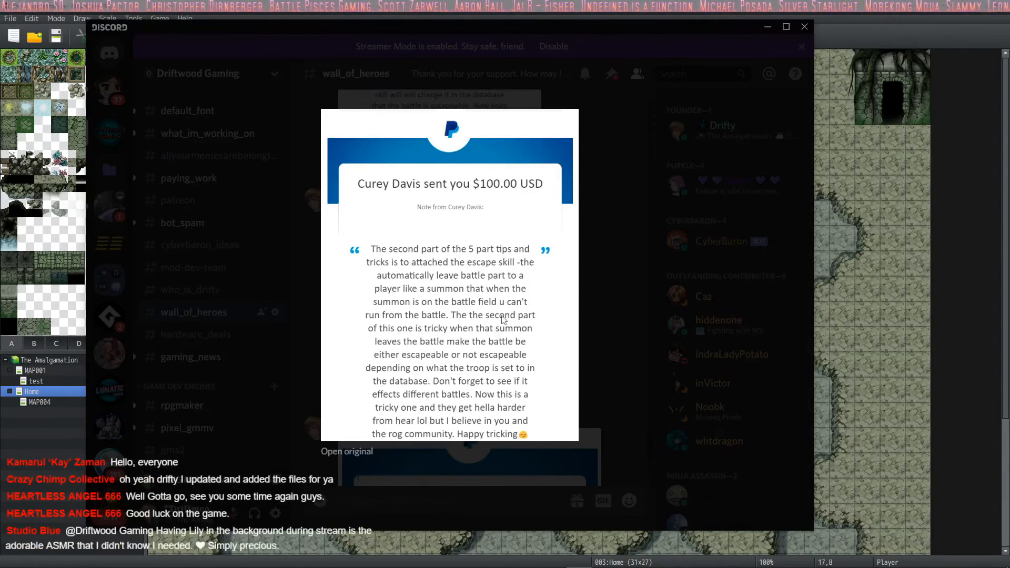
Step: Close the enlarged donation note and read the newer notes that follow it in wall_of_heroes
{"action": "left_click", "coordinate": [472, 514]}
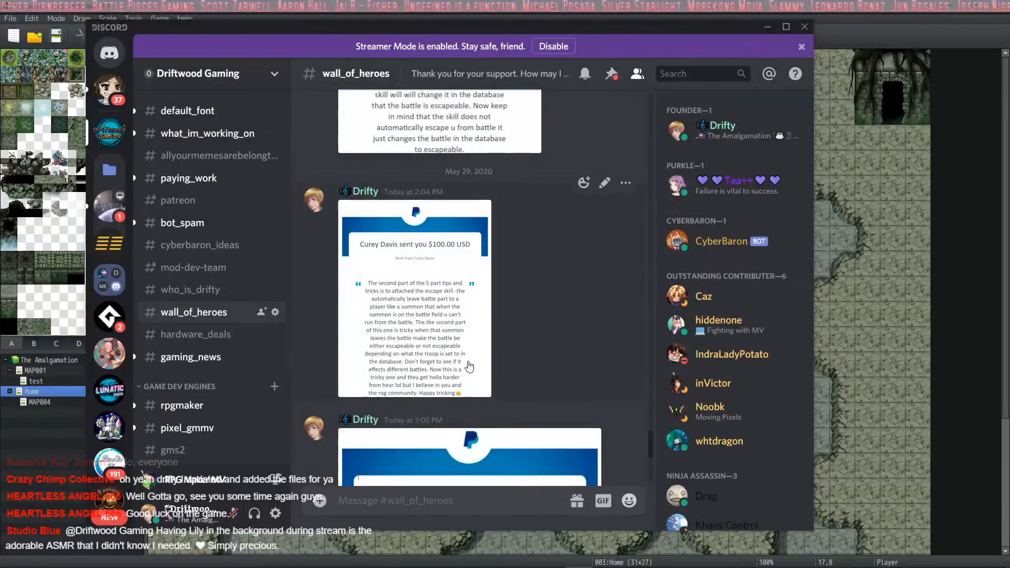
{"action": "scroll", "coordinate": [470, 366], "scroll_direction": "down", "scroll_amount": 4}
{"action": "scroll", "coordinate": [469, 367], "scroll_direction": "down", "scroll_amount": 3}
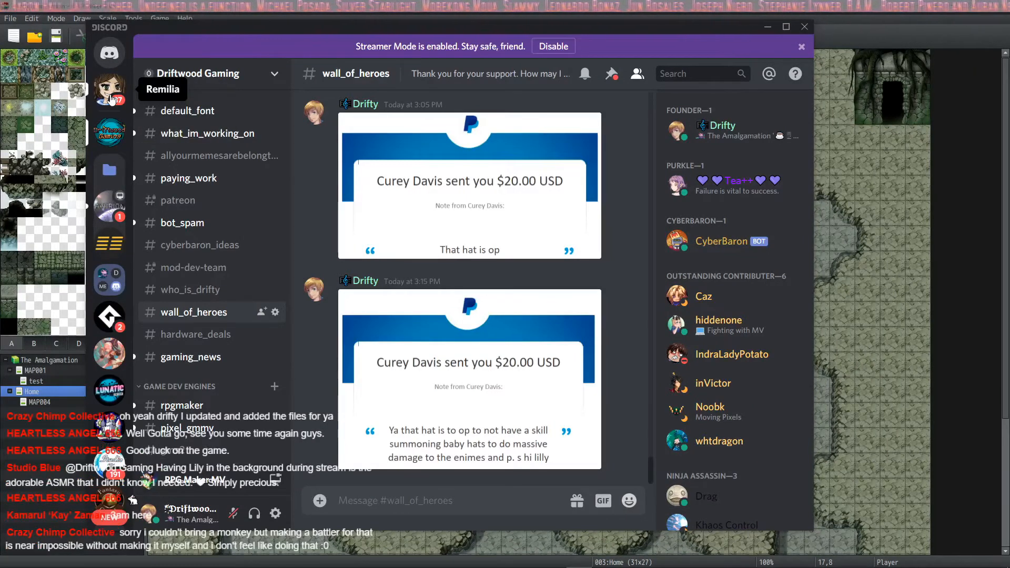
Step: Save the battler sheet from the artist's direct message into the project's img/sv_actors folder as Biz A_Remilia.png
{"action": "left_click", "coordinate": [110, 98]}
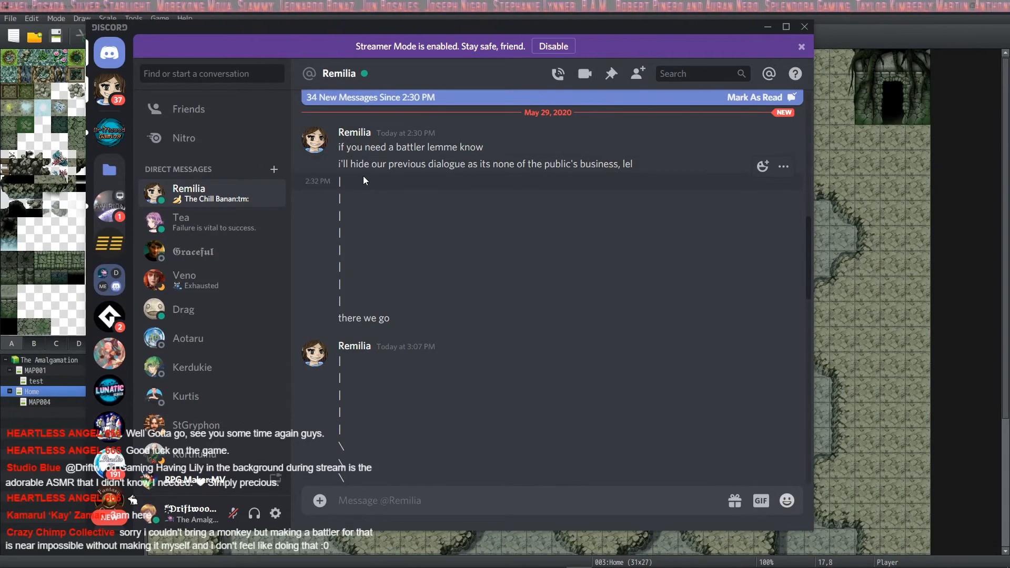
{"action": "scroll", "coordinate": [364, 177], "scroll_direction": "down", "scroll_amount": 10}
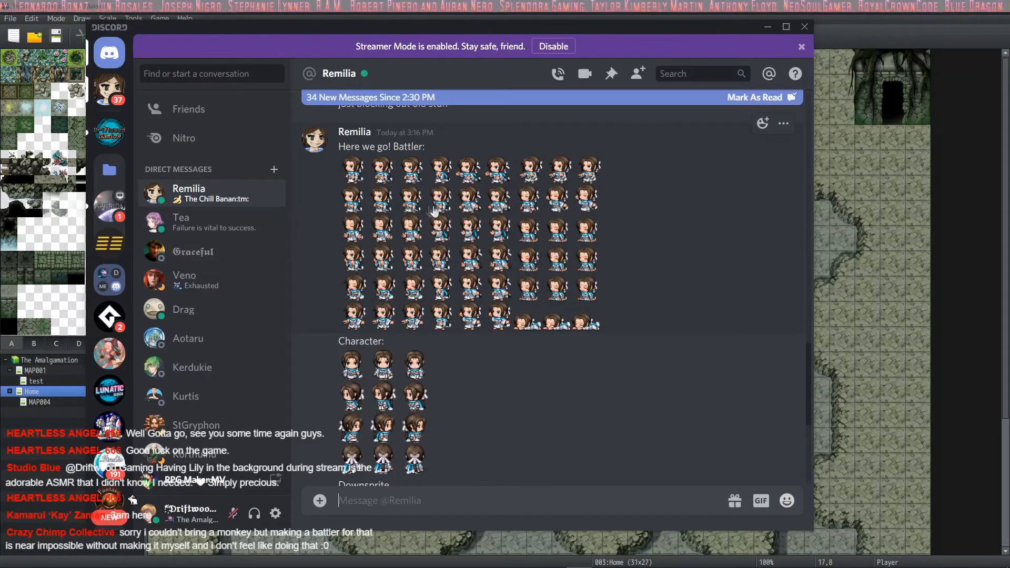
{"action": "left_click", "coordinate": [435, 212]}
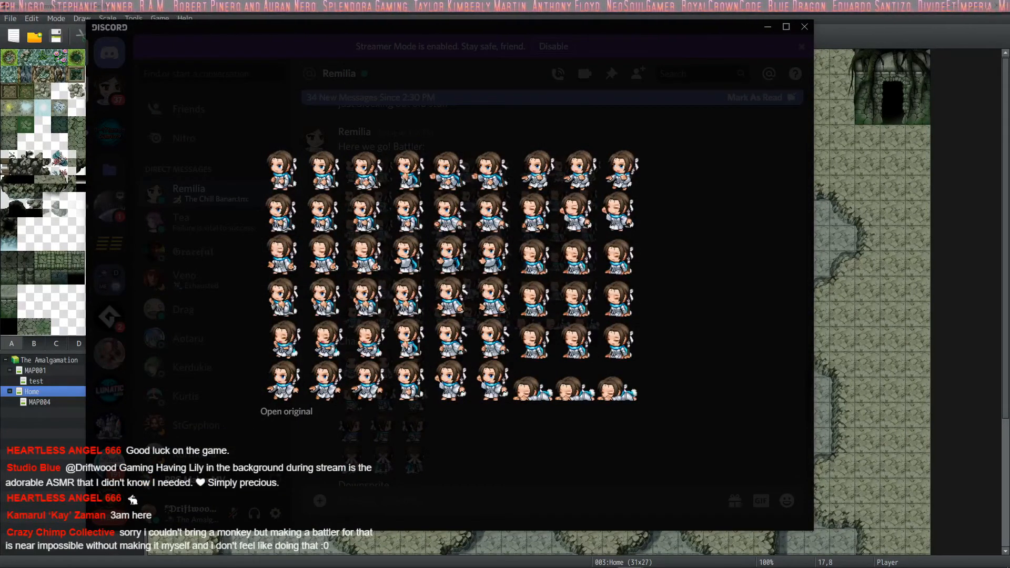
{"action": "left_click", "coordinate": [468, 198]}
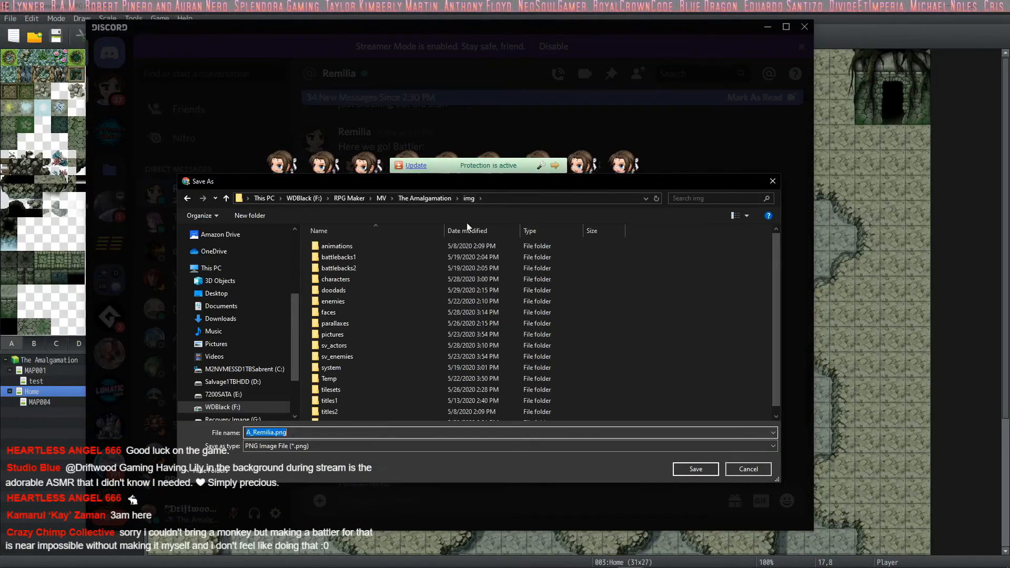
{"action": "double_click", "coordinate": [348, 346]}
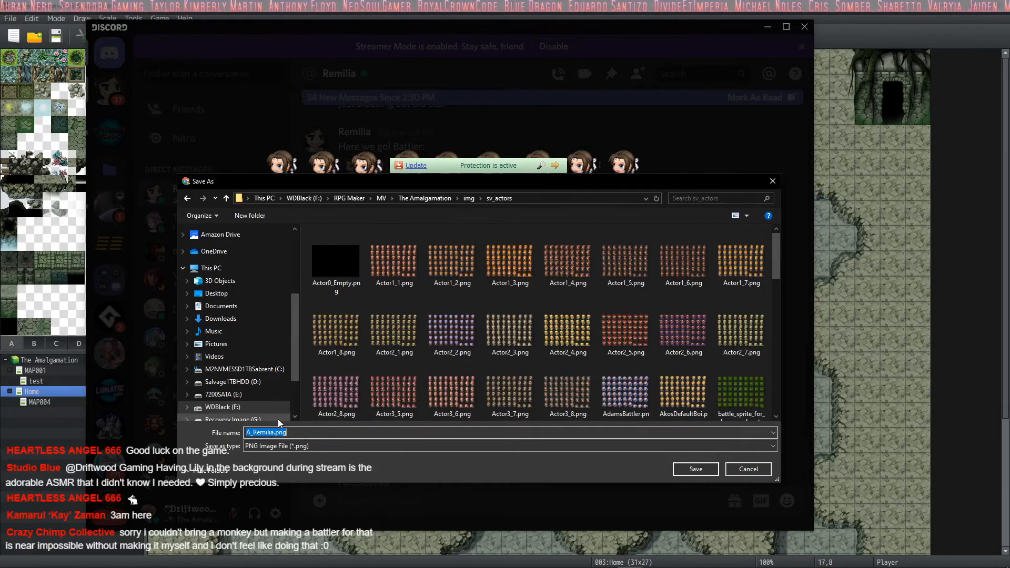
{"action": "key", "text": "Home"}
{"action": "type", "text": "Biz"}
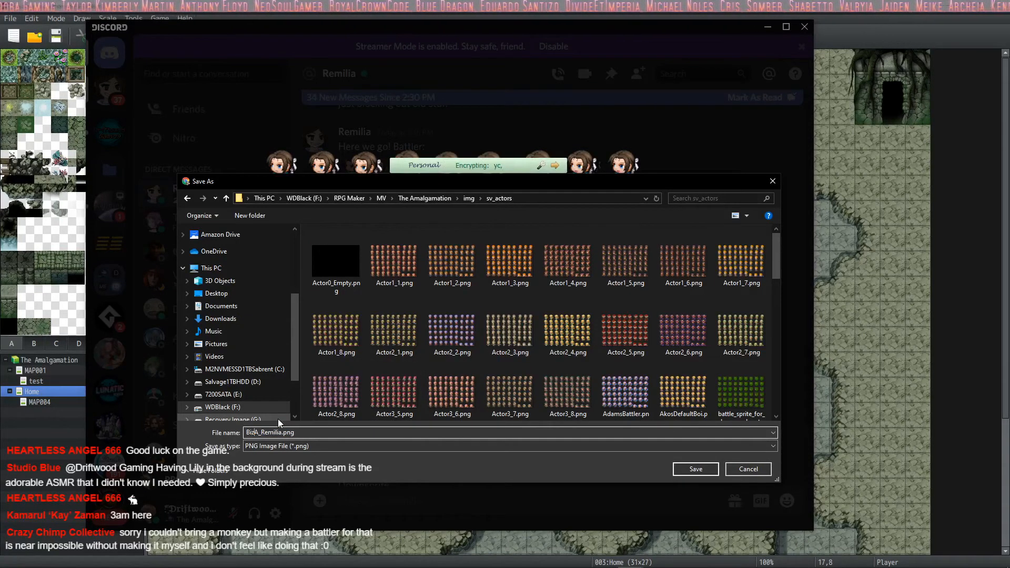
{"action": "left_click", "coordinate": [695, 469]}
{"action": "key", "text": "Escape"}
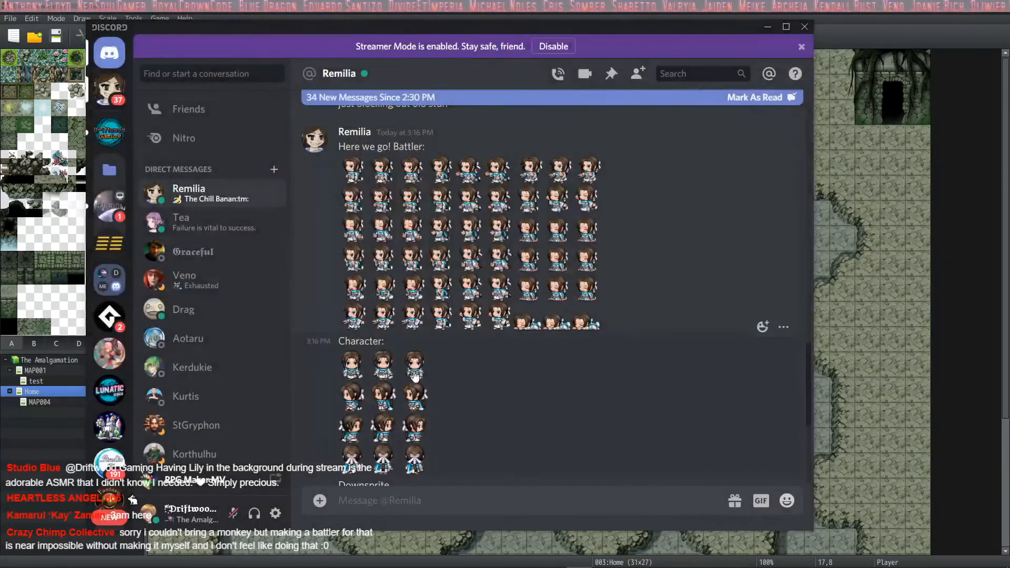
Step: Save the walking character sheet from the same conversation into img/characters as Biz Remilia.png
{"action": "left_click", "coordinate": [414, 375]}
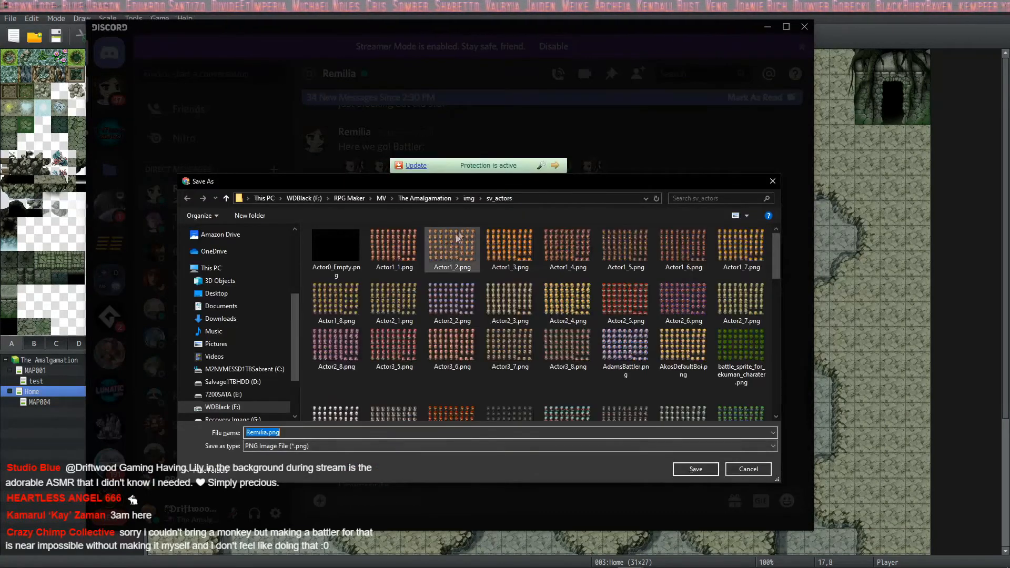
{"action": "left_click", "coordinate": [469, 198]}
{"action": "double_click", "coordinate": [358, 280]}
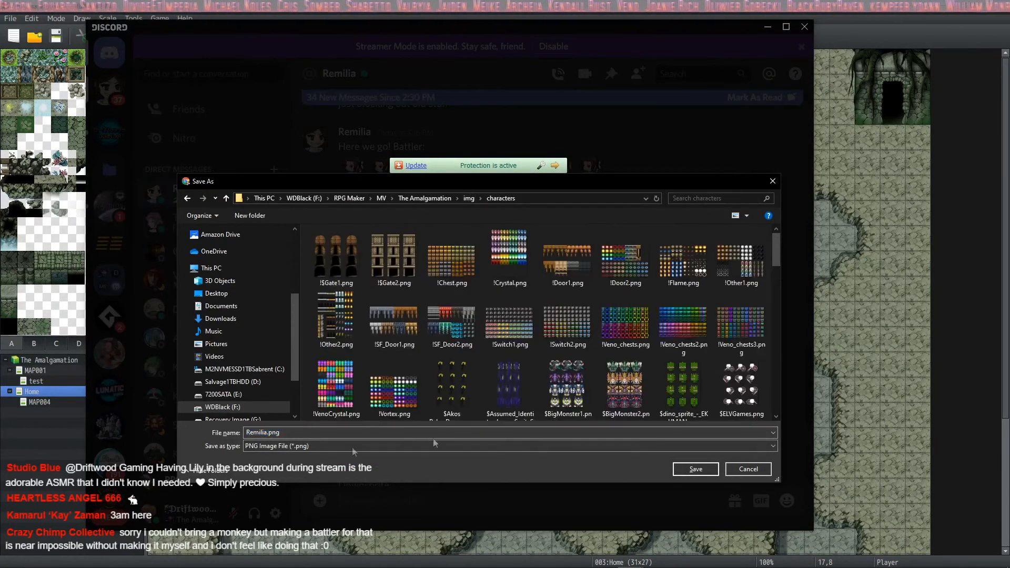
{"action": "key", "text": "Home"}
{"action": "type", "text": "Biz"}
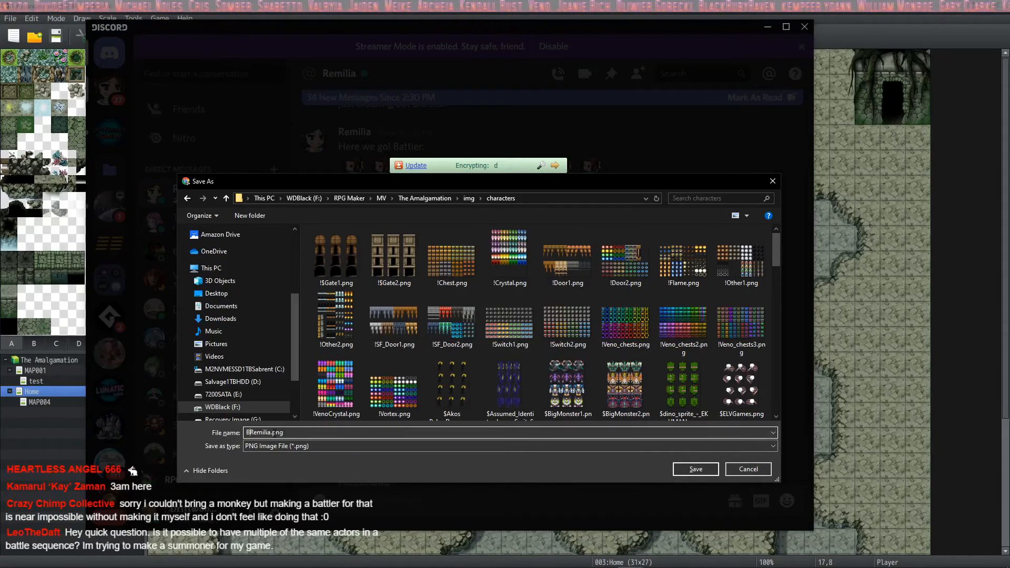
{"action": "key", "text": "Return"}
{"action": "left_click", "coordinate": [427, 350]}
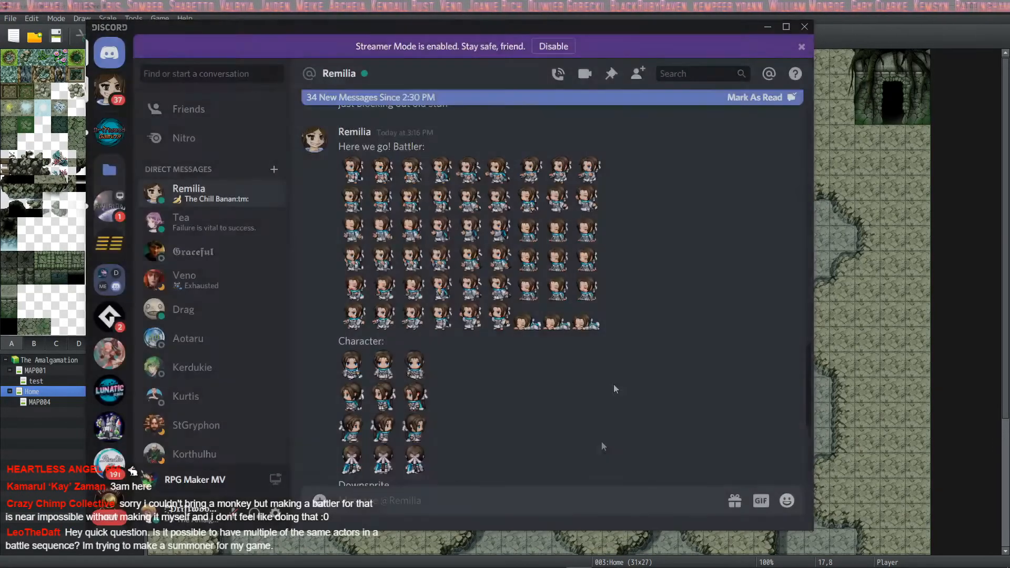
Step: Save the face portrait from the conversation into img/faces as Biz Remilia_Face.png and close the preview
{"action": "scroll", "coordinate": [394, 194], "scroll_direction": "up", "scroll_amount": 5}
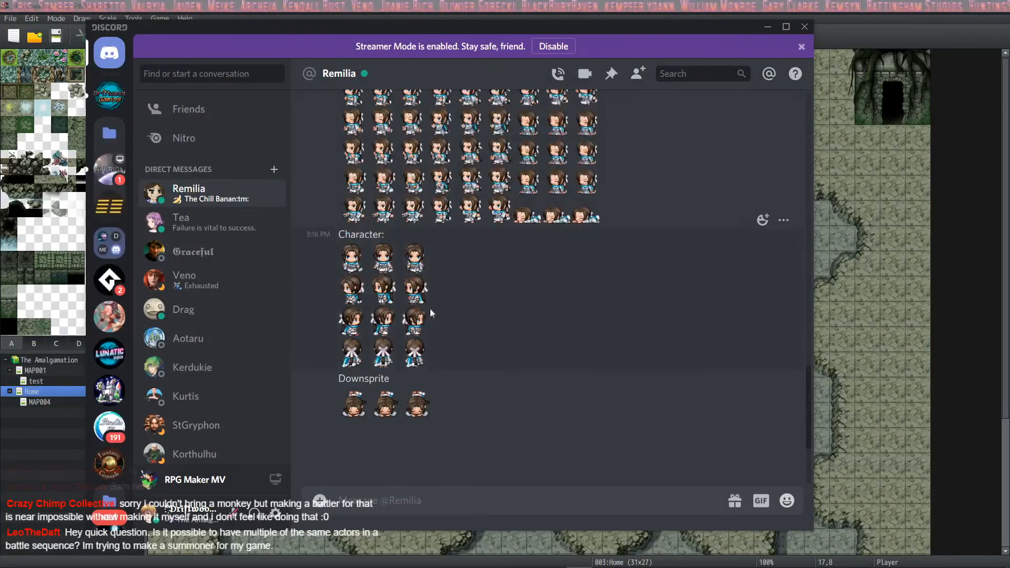
{"action": "scroll", "coordinate": [430, 309], "scroll_direction": "down", "scroll_amount": 5}
{"action": "left_click", "coordinate": [432, 365]}
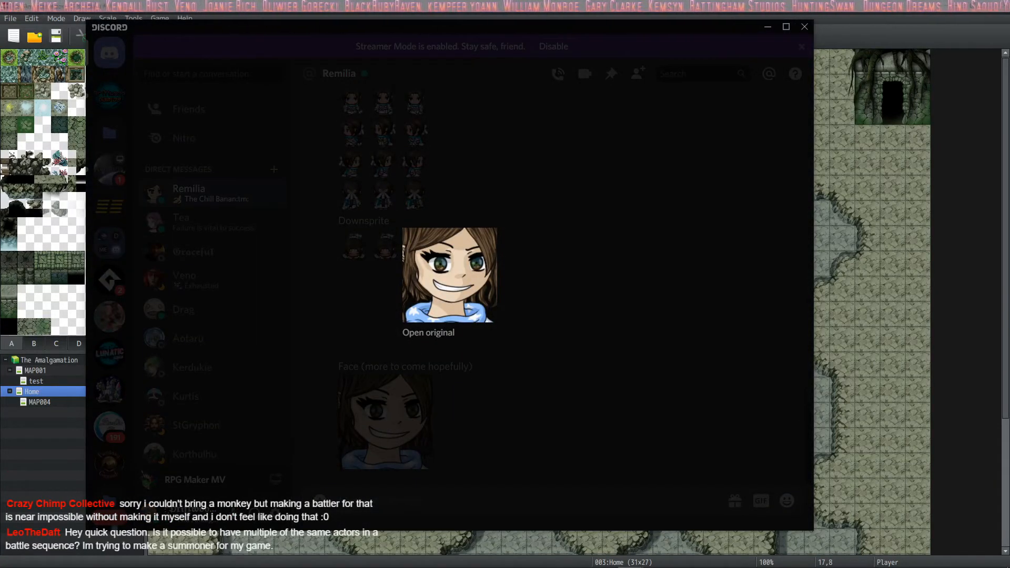
{"action": "left_click", "coordinate": [433, 363]}
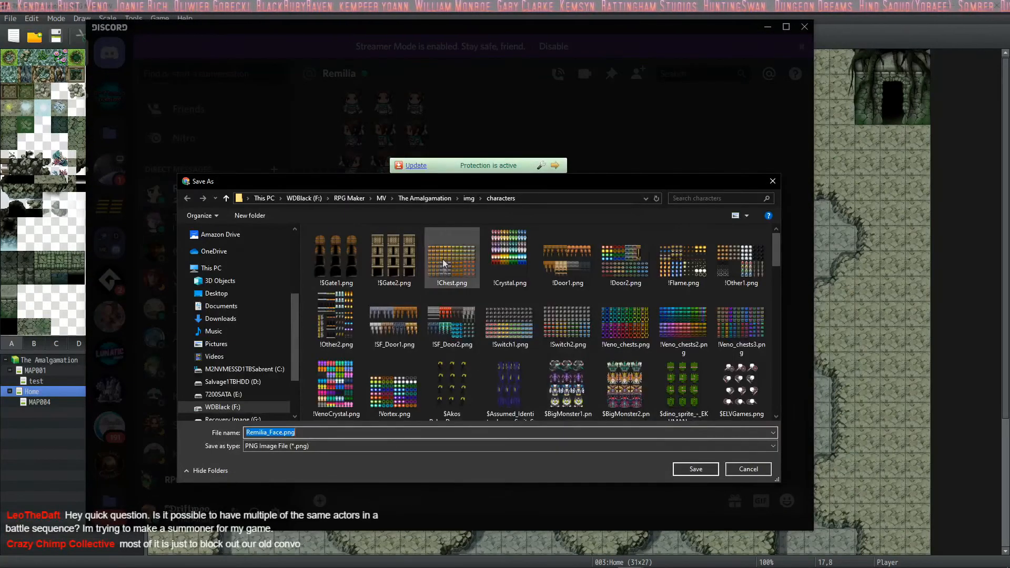
{"action": "left_click", "coordinate": [471, 196]}
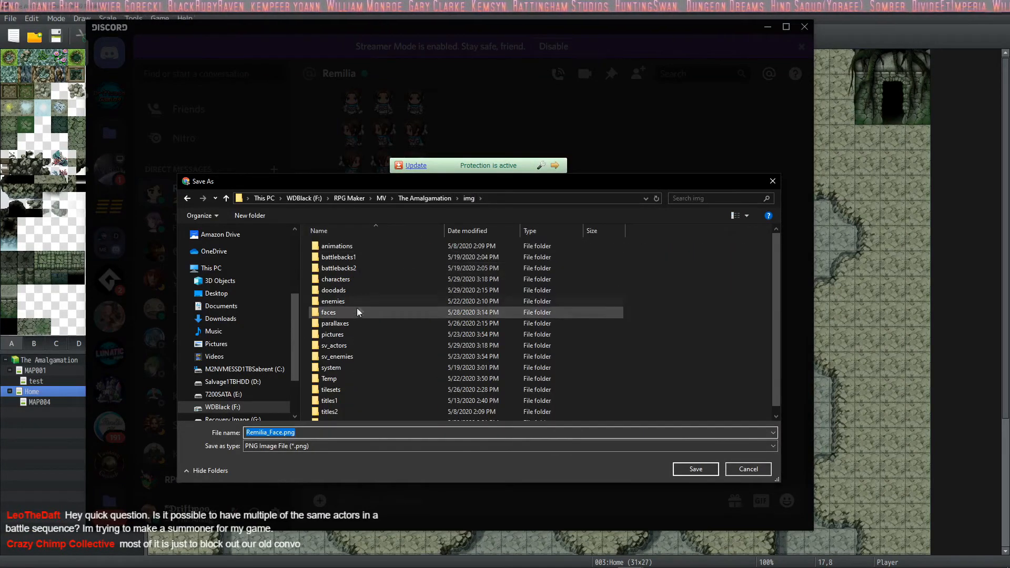
{"action": "double_click", "coordinate": [346, 314]}
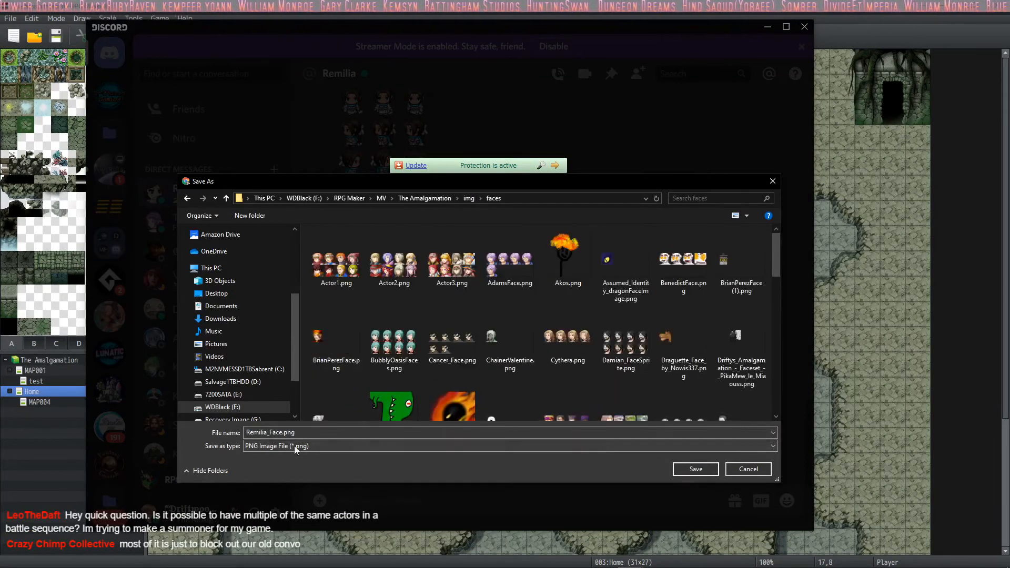
{"action": "left_click_drag", "start_coordinate": [245, 432], "coordinate": [269, 433]}
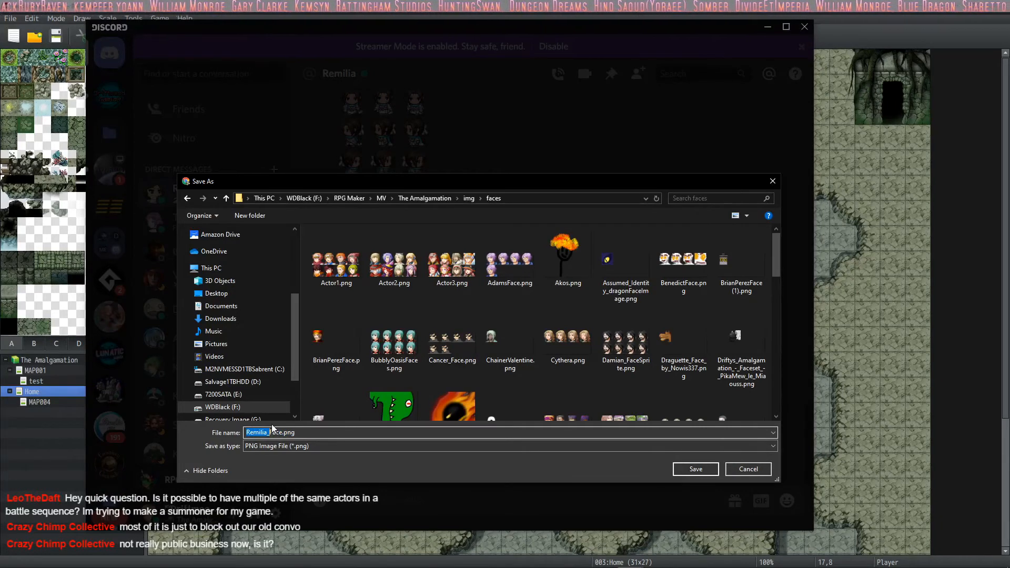
{"action": "type", "text": "Biz"}
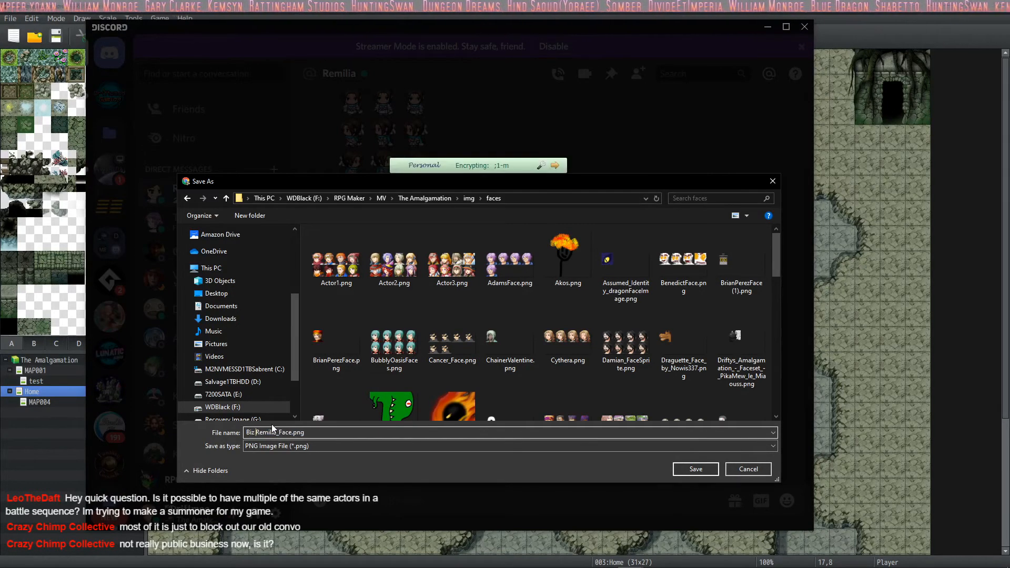
{"action": "key", "text": "Return"}
{"action": "left_click", "coordinate": [448, 419]}
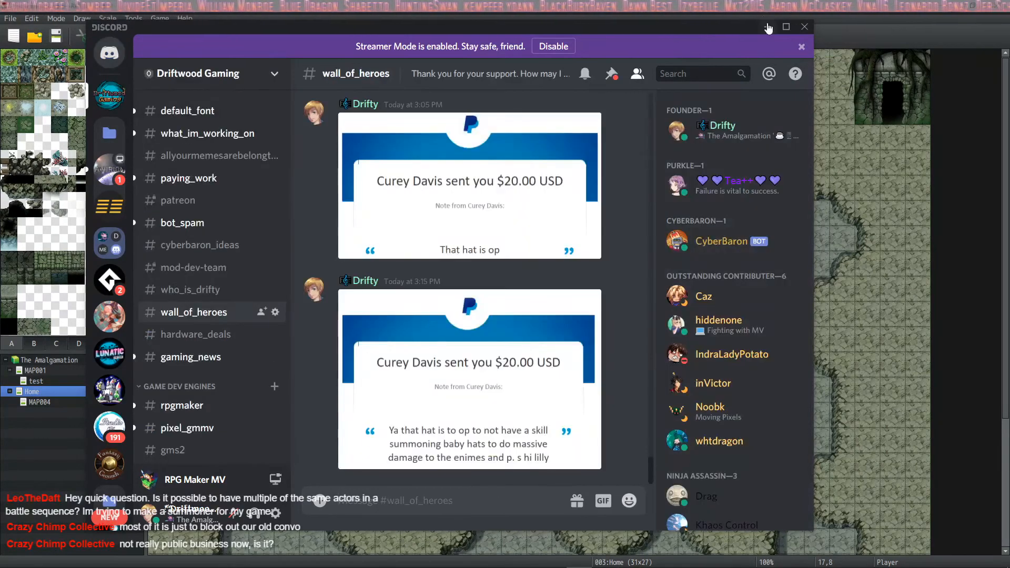
Step: Minimize Discord to return to RPG Maker MV and open actor 0095 Biz in the database
{"action": "left_click", "coordinate": [768, 27]}
{"action": "left_click", "coordinate": [430, 36]}
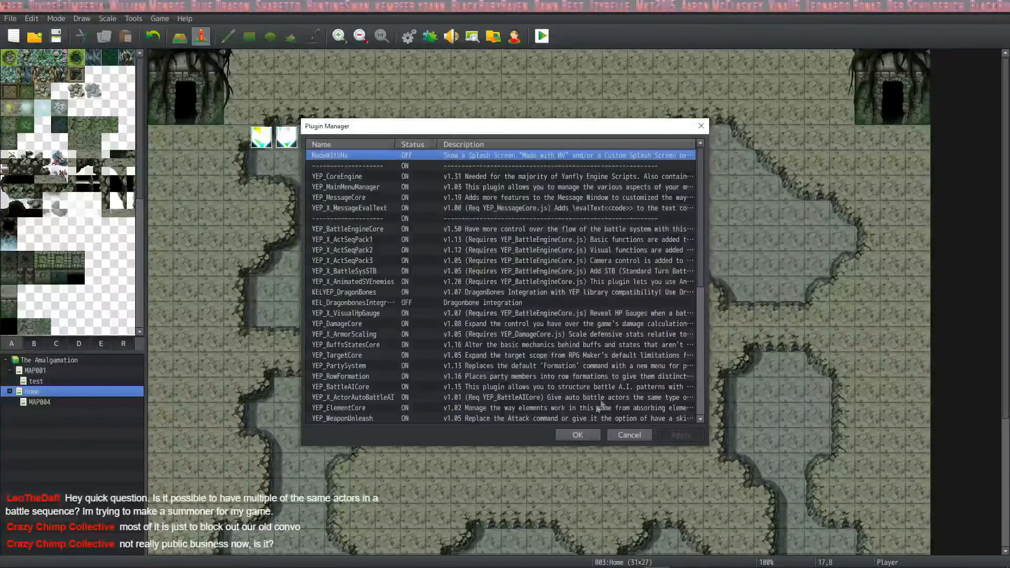
{"action": "left_click", "coordinate": [578, 435]}
{"action": "left_click", "coordinate": [409, 37]}
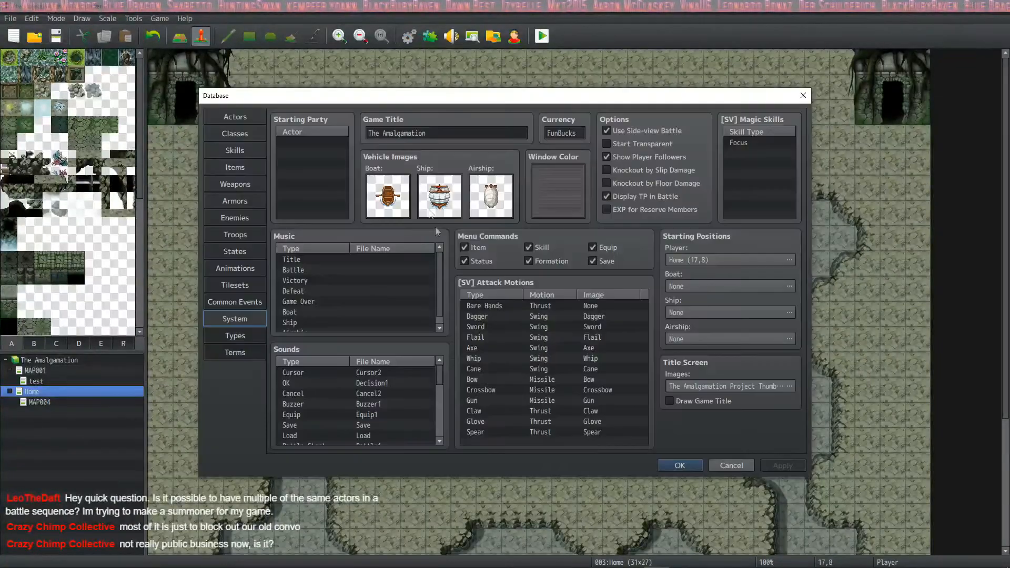
{"action": "left_click", "coordinate": [235, 116]}
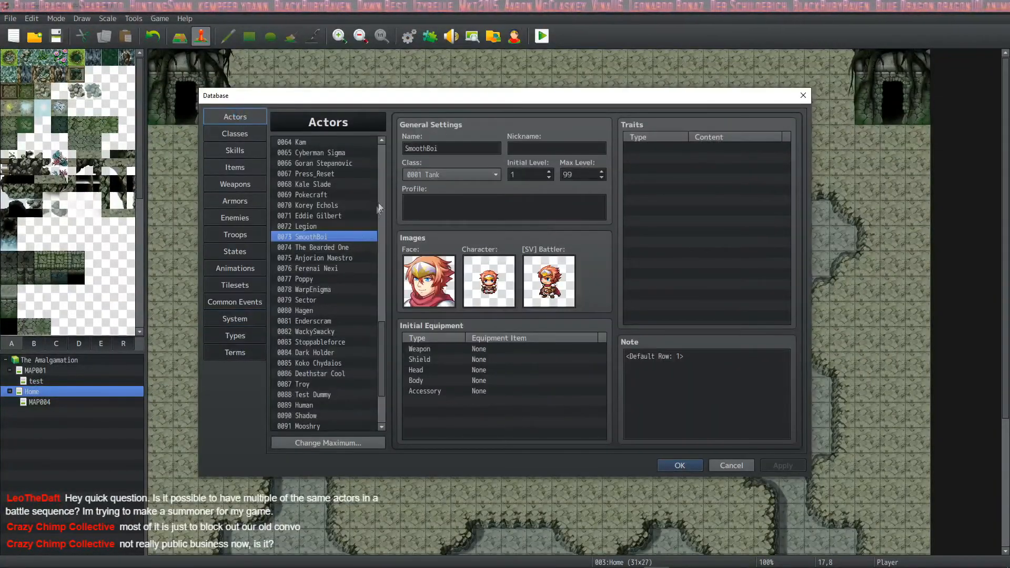
{"action": "scroll", "coordinate": [318, 363], "scroll_direction": "down", "scroll_amount": 3}
{"action": "left_click", "coordinate": [316, 373]}
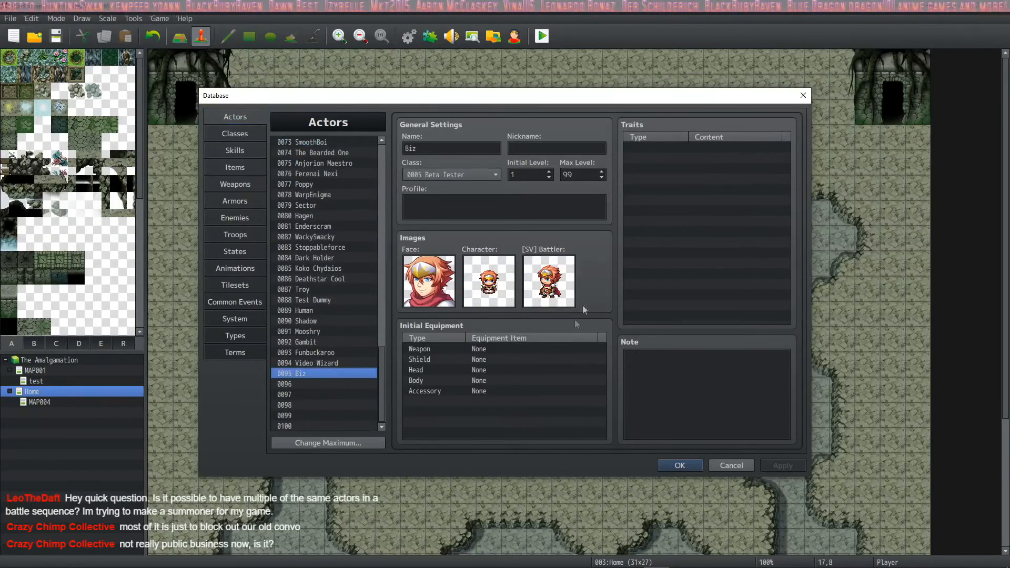
Step: Give actor 0095 Biz the nickname Remilia
{"action": "left_click", "coordinate": [521, 148]}
{"action": "type", "text": "Rem"}
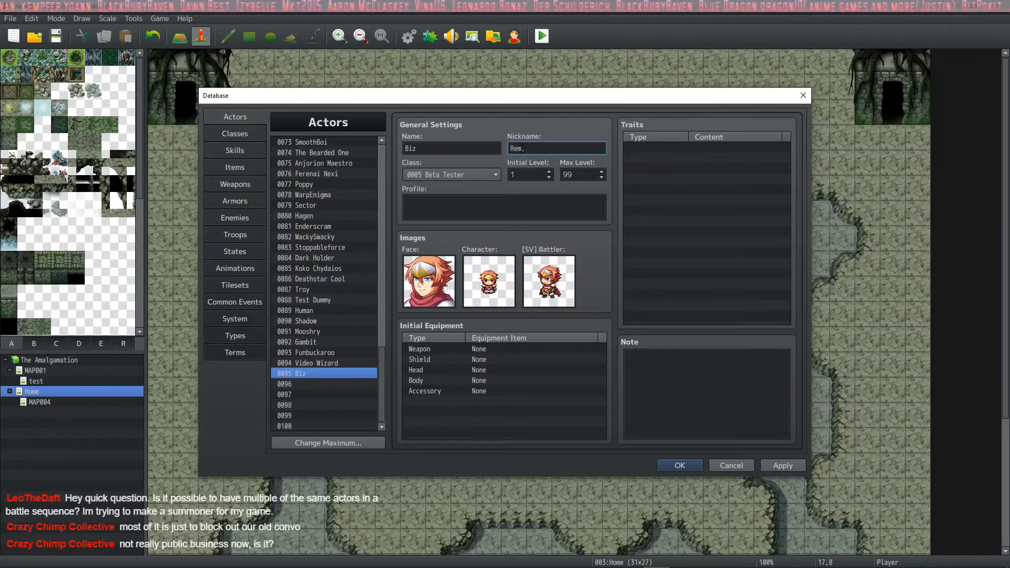
{"action": "type", "text": "ilia"}
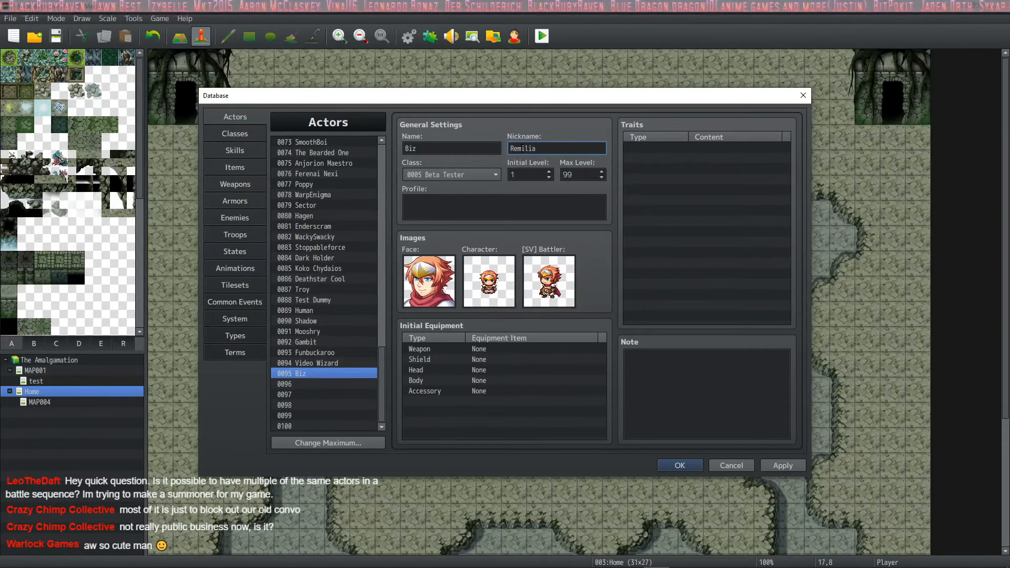
Step: Assign the imported Biz Remilia face and the first pose of the Biz Remilia character sheet to actor 0095
{"action": "double_click", "coordinate": [429, 282]}
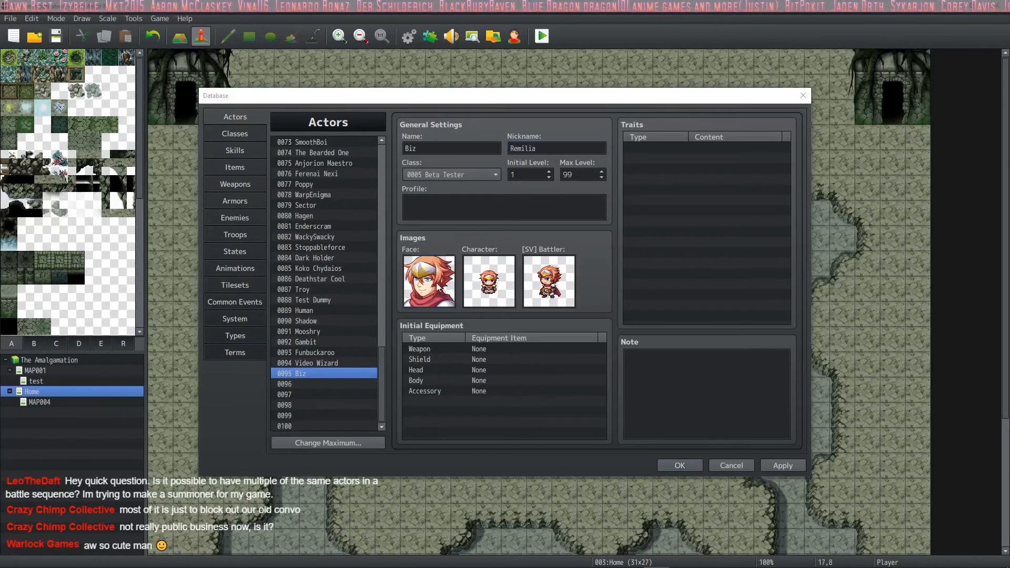
{"action": "left_click", "coordinate": [356, 264]}
{"action": "left_click", "coordinate": [614, 398]}
{"action": "double_click", "coordinate": [483, 281]}
{"action": "left_click", "coordinate": [360, 257]}
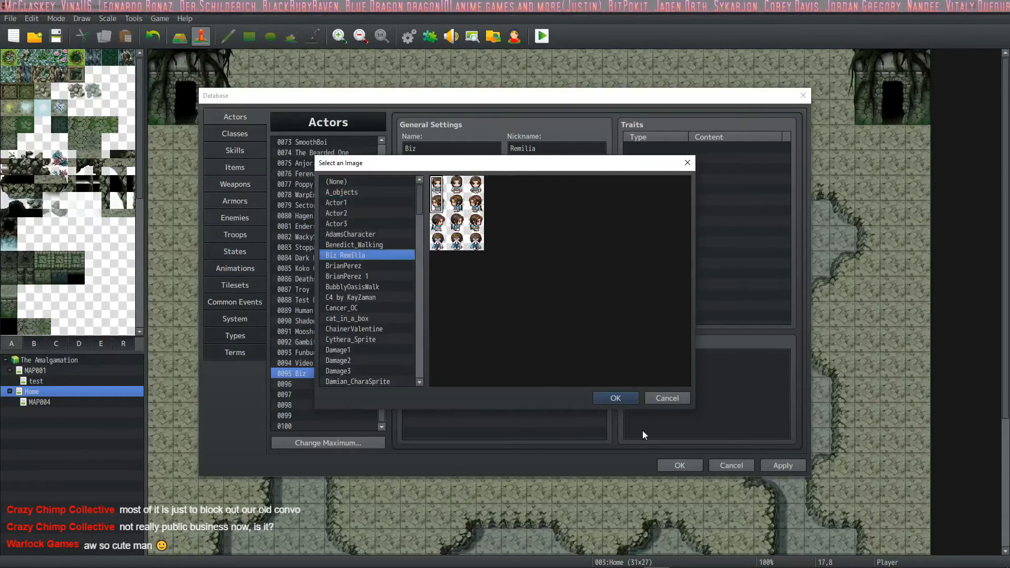
{"action": "left_click", "coordinate": [615, 398]}
Step: Set the actor's side-view battler to Biz A_Remilia and apply the database changes
{"action": "double_click", "coordinate": [547, 281]}
{"action": "left_click_drag", "start_coordinate": [420, 211], "coordinate": [428, 267]}
{"action": "left_click", "coordinate": [368, 212]}
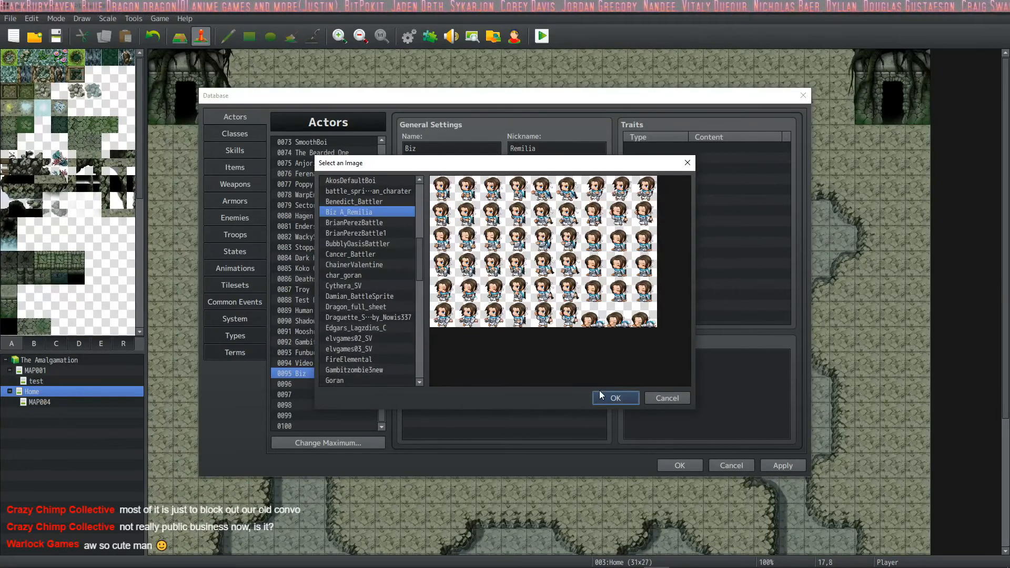
{"action": "left_click", "coordinate": [616, 398]}
{"action": "left_click", "coordinate": [782, 466]}
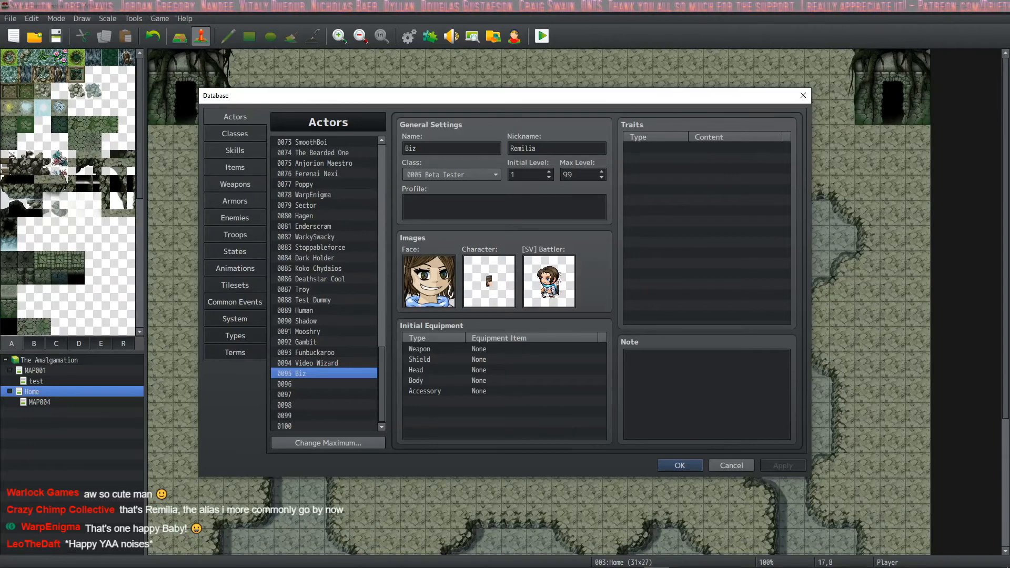
Step: Switch to File Explorer and open the characters folder inside The Amalgamation's img folder
{"action": "left_click", "coordinate": [166, 565]}
{"action": "left_click", "coordinate": [167, 565]}
{"action": "left_click", "coordinate": [167, 565]}
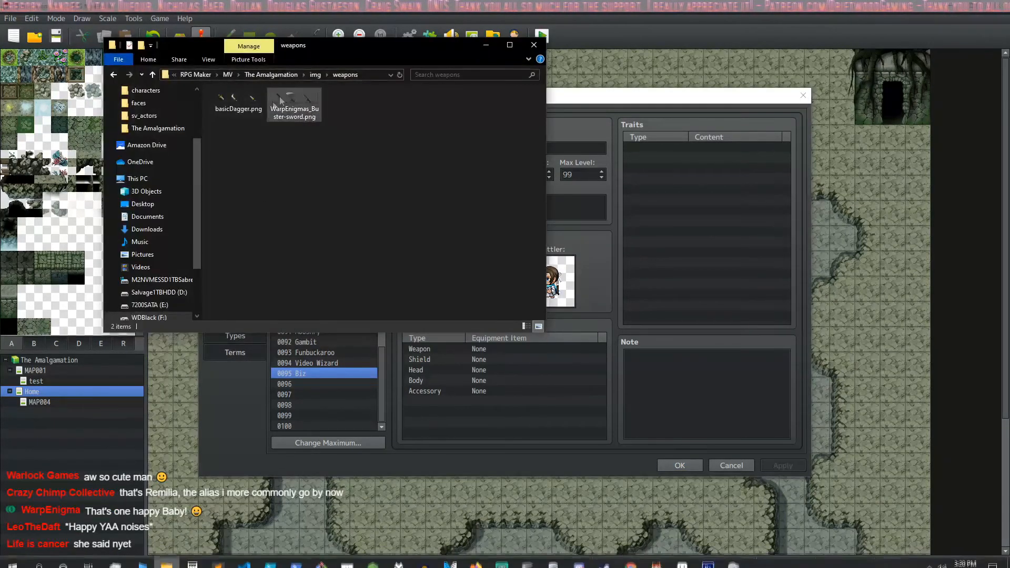
{"action": "left_click", "coordinate": [314, 75]}
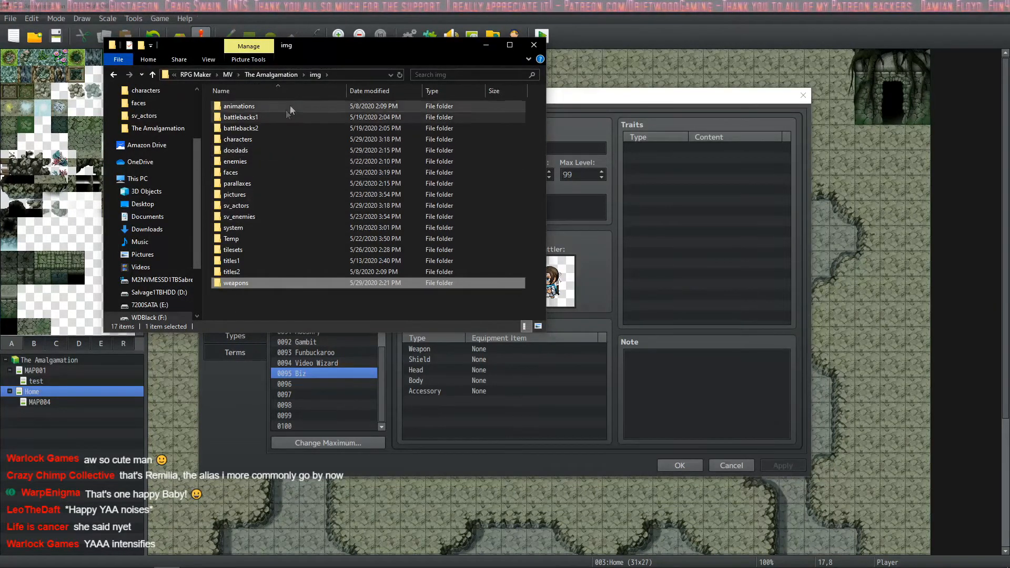
{"action": "double_click", "coordinate": [254, 139]}
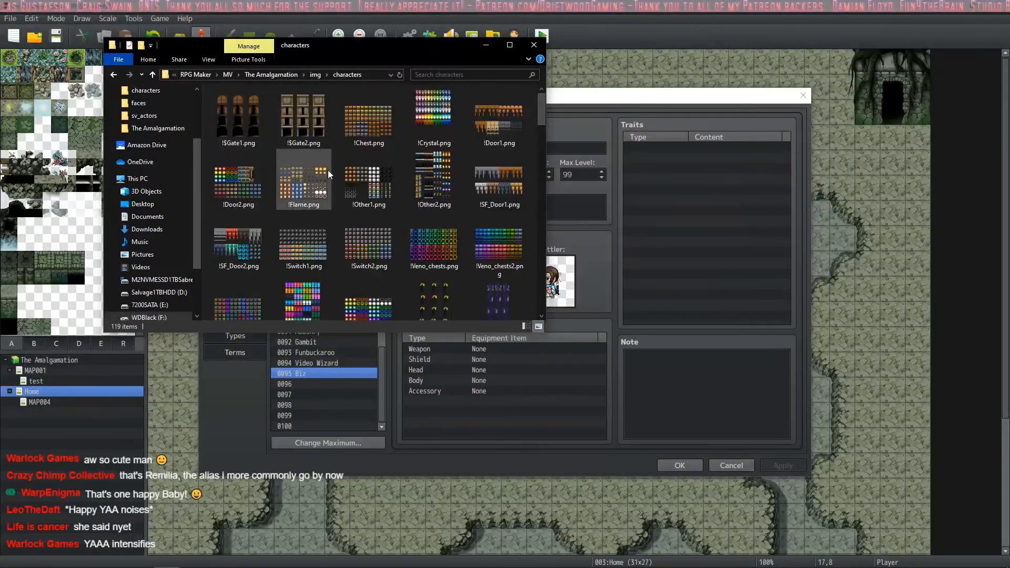
Step: Rename the character sheet Biz Remilia.png to $Biz Remilia.png
{"action": "scroll", "coordinate": [331, 174], "scroll_direction": "down", "scroll_amount": 5}
{"action": "scroll", "coordinate": [334, 177], "scroll_direction": "down", "scroll_amount": 10}
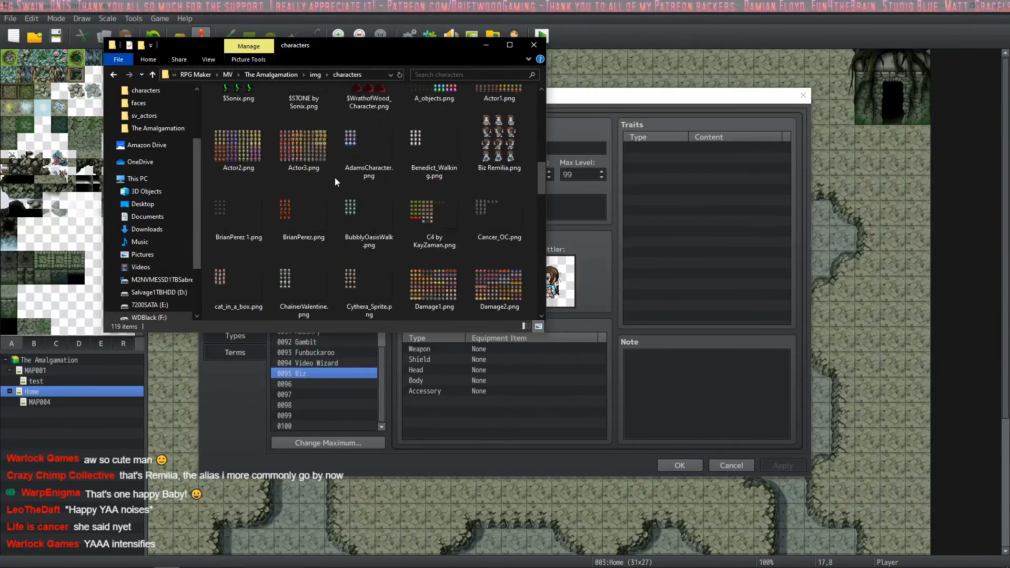
{"action": "left_click", "coordinate": [504, 147]}
{"action": "left_click", "coordinate": [476, 164]}
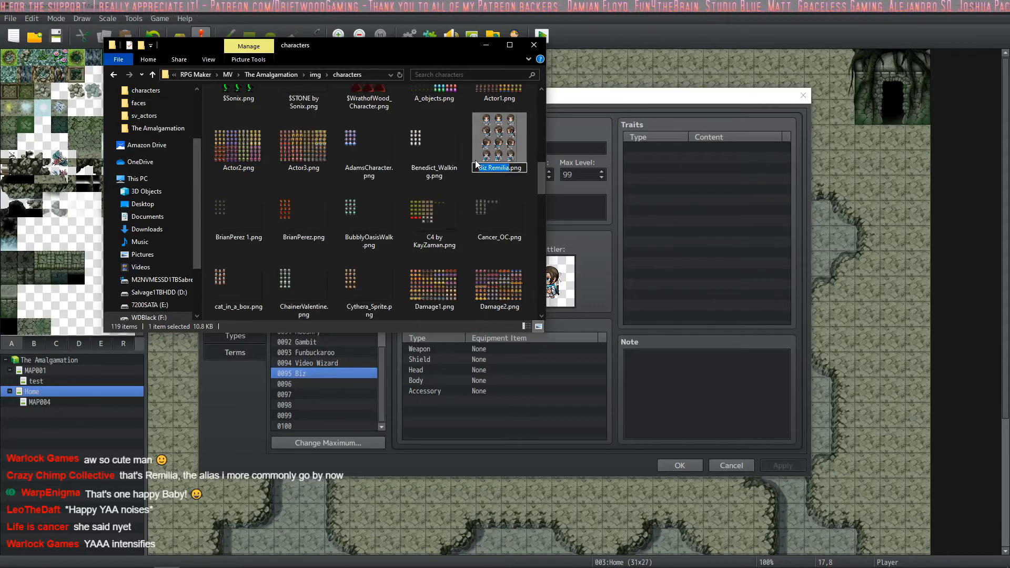
{"action": "key", "text": "Left"}
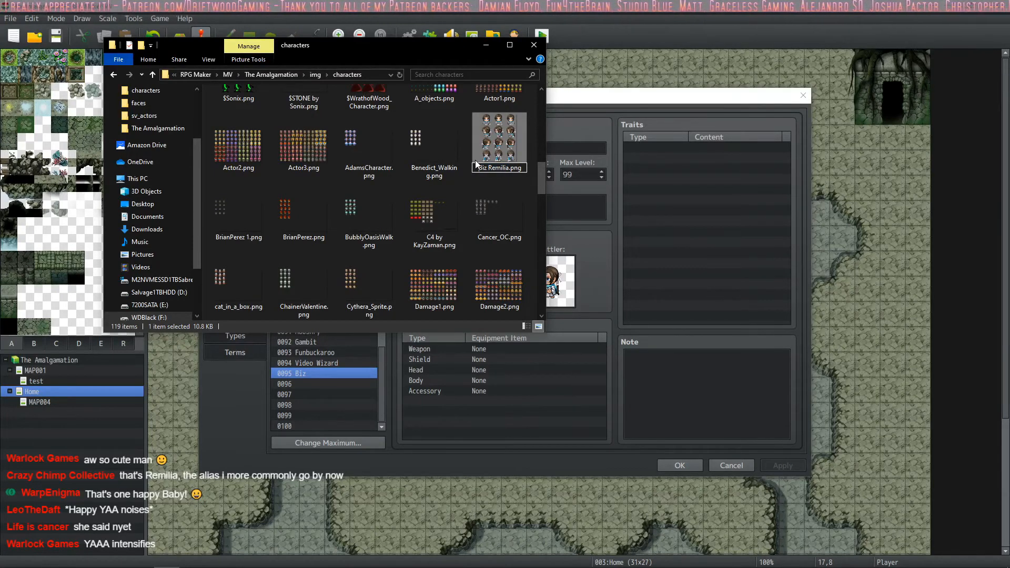
{"action": "type", "text": "$"}
{"action": "key", "text": "Return"}
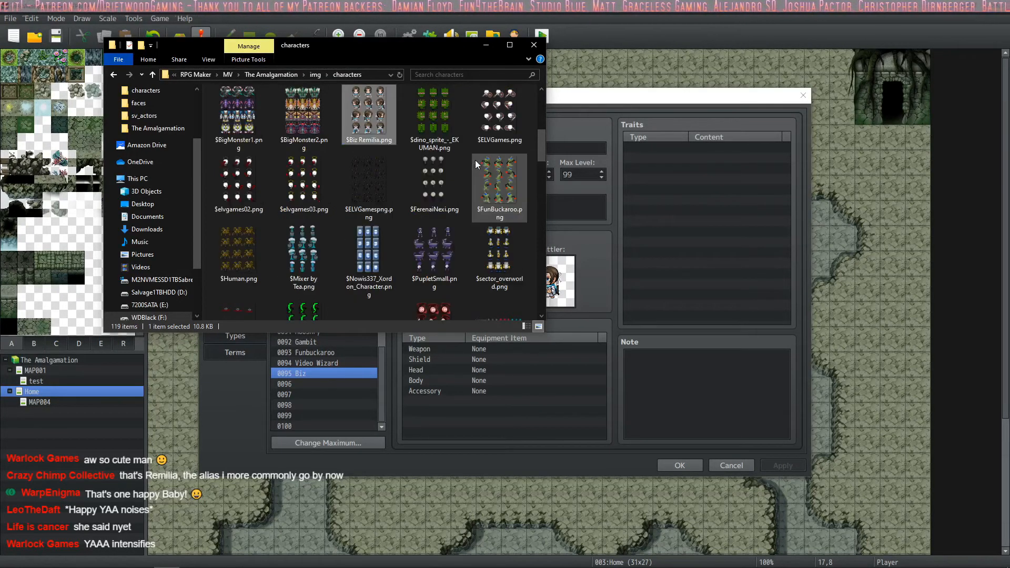
Step: Return to RPG Maker MV, set actor 0095's character image to $Biz Remilia, and accept the database changes
{"action": "left_click", "coordinate": [486, 45]}
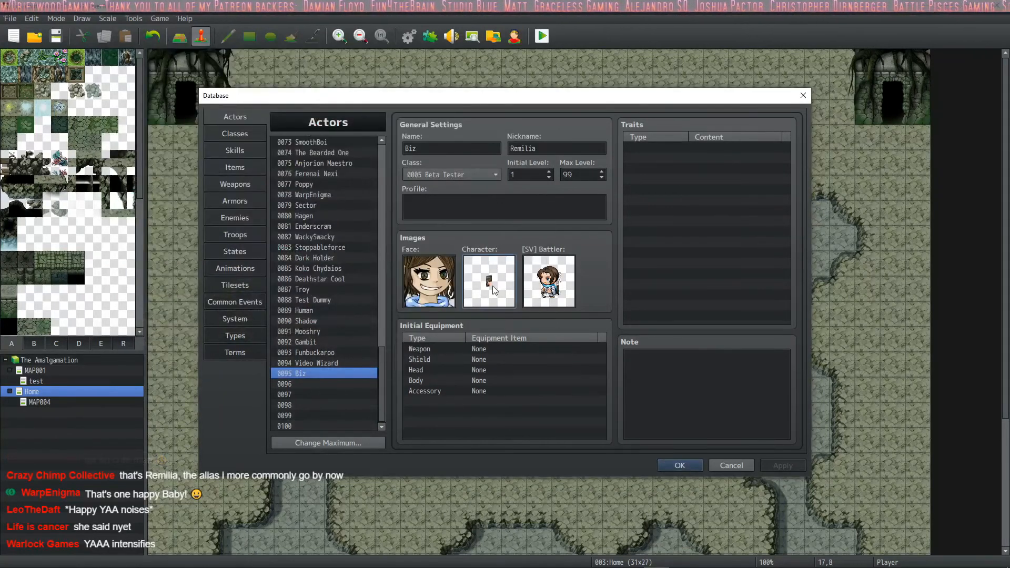
{"action": "double_click", "coordinate": [493, 284]}
{"action": "scroll", "coordinate": [401, 367], "scroll_direction": "down", "scroll_amount": 10}
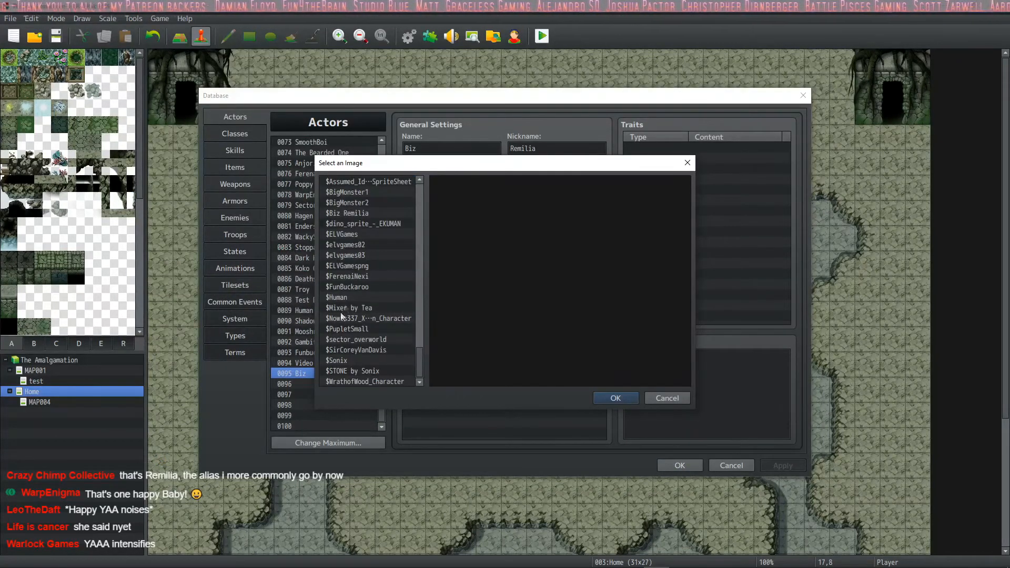
{"action": "left_click", "coordinate": [358, 210]}
{"action": "left_click", "coordinate": [358, 213]}
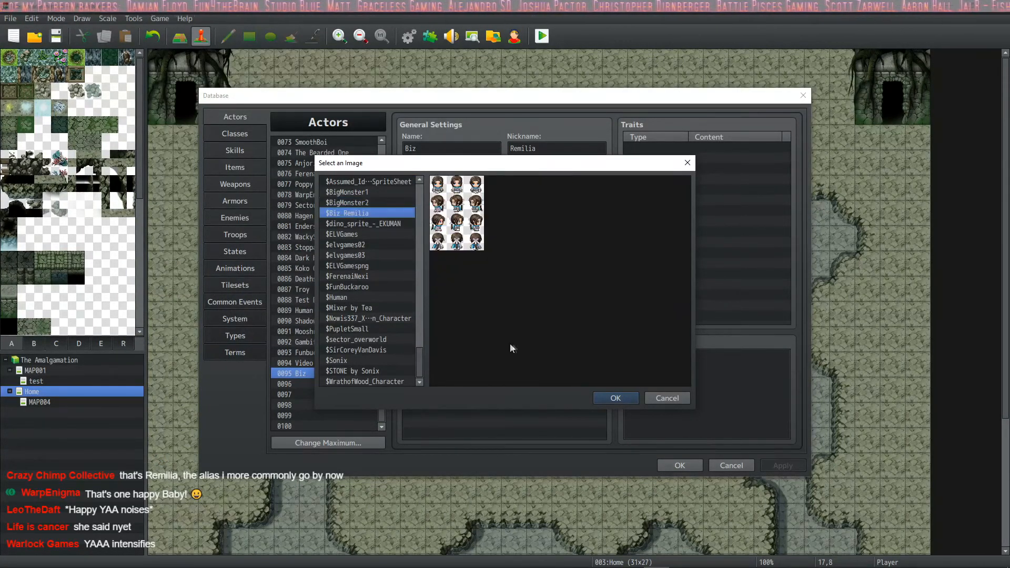
{"action": "left_click", "coordinate": [616, 401]}
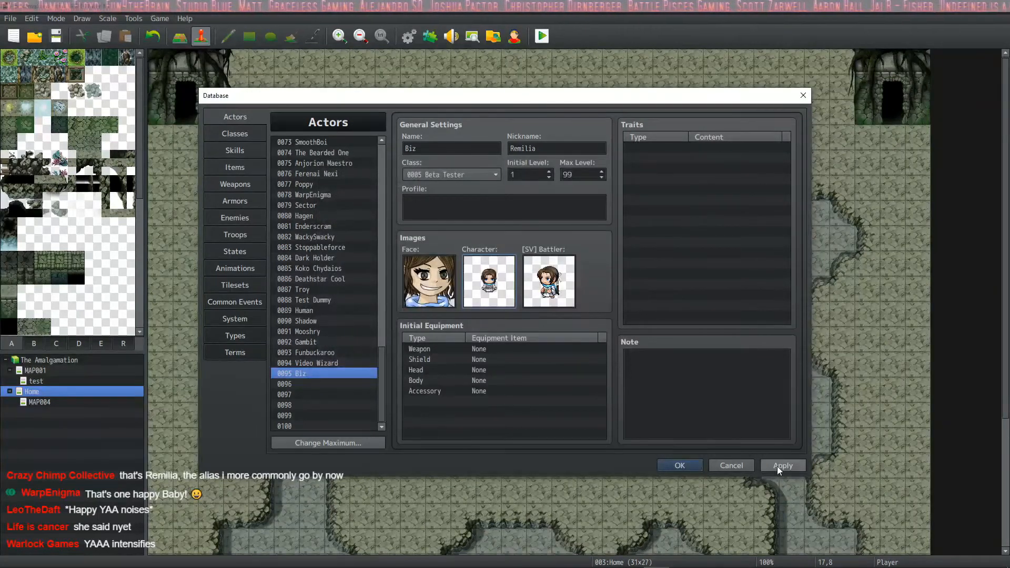
{"action": "left_click", "coordinate": [680, 466]}
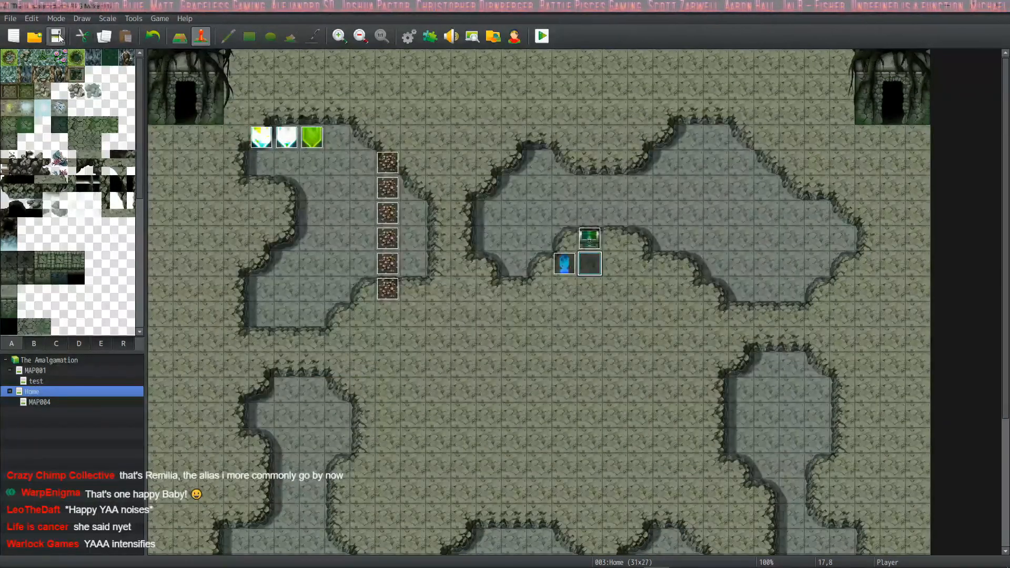